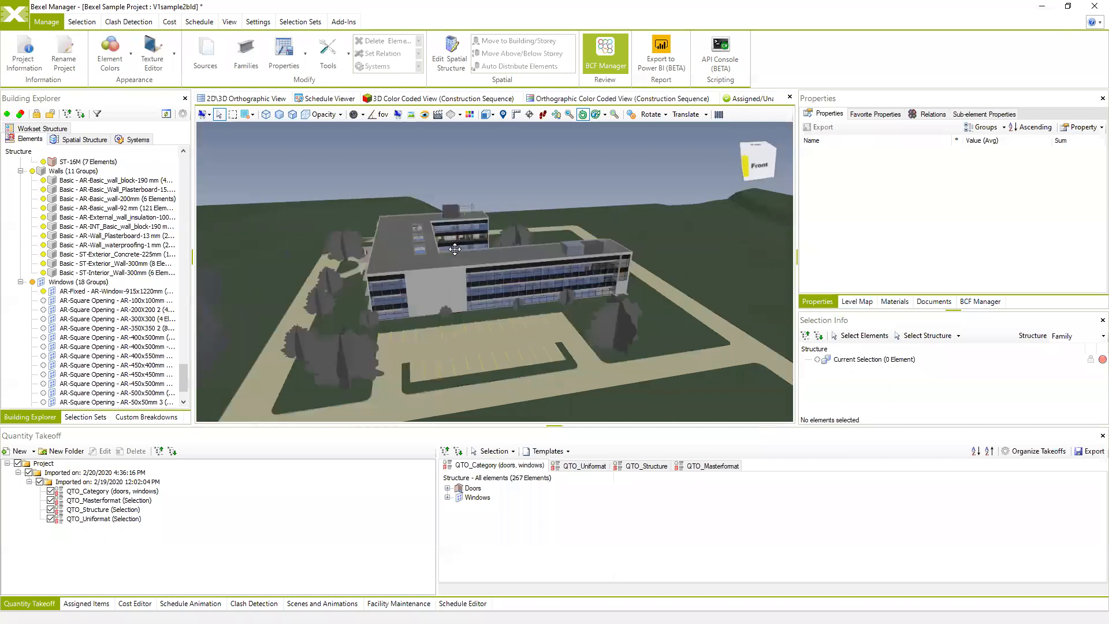
# Step: Look over the building model from several angles and check the project opening page, including its sample project option
pyautogui.moveTo(530, 245); pyautogui.dragTo(524, 268)
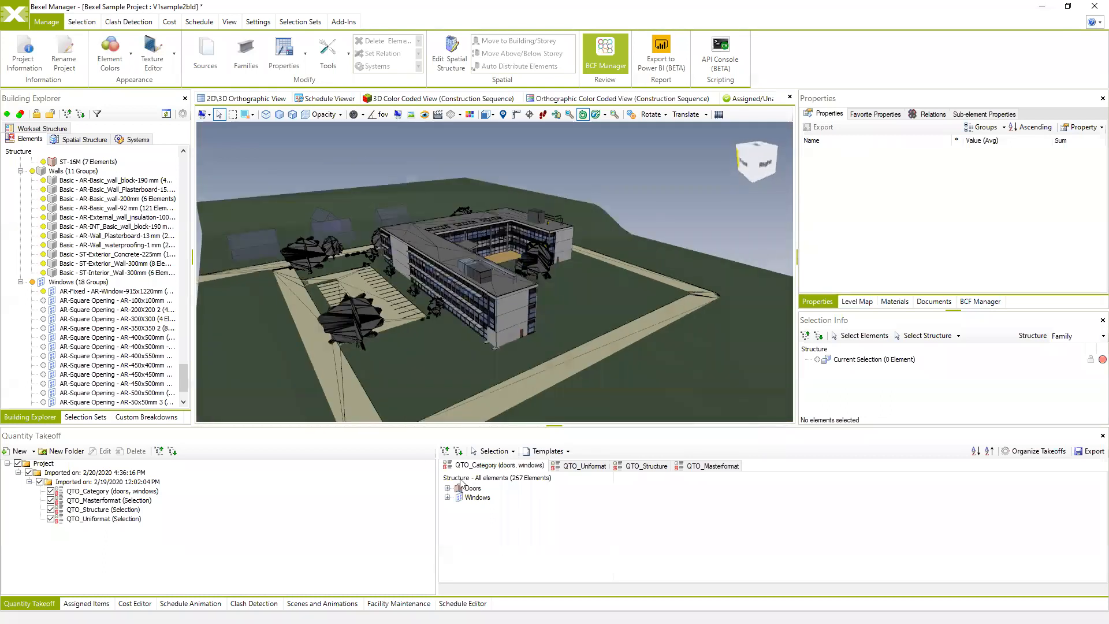
pyautogui.moveTo(460, 347); pyautogui.dragTo(474, 342)
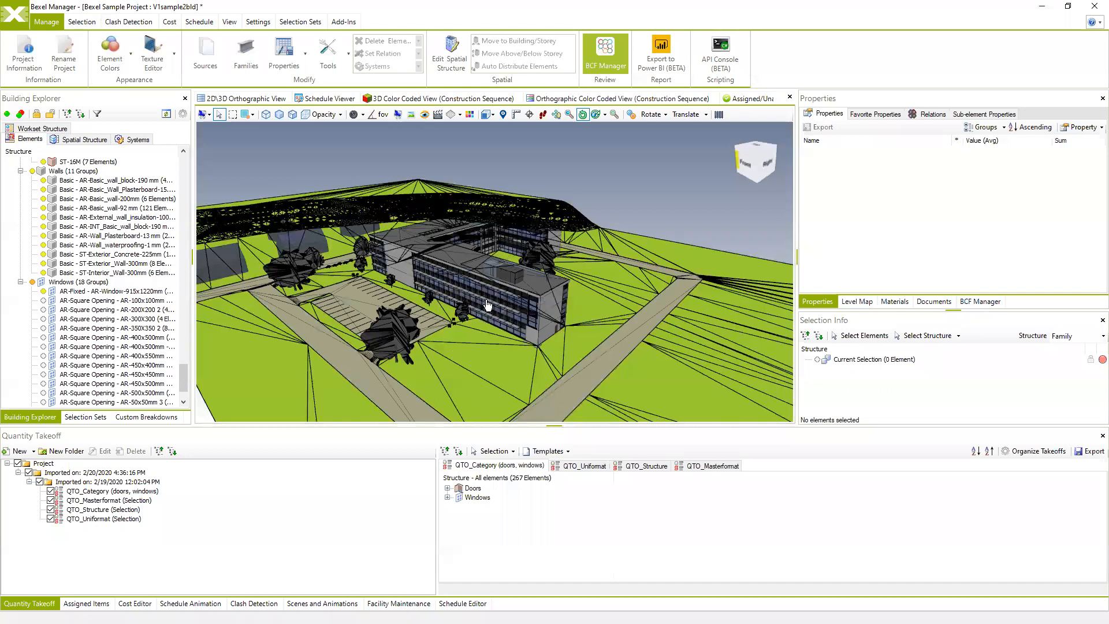
pyautogui.moveTo(481, 300); pyautogui.dragTo(468, 296, button='middle')
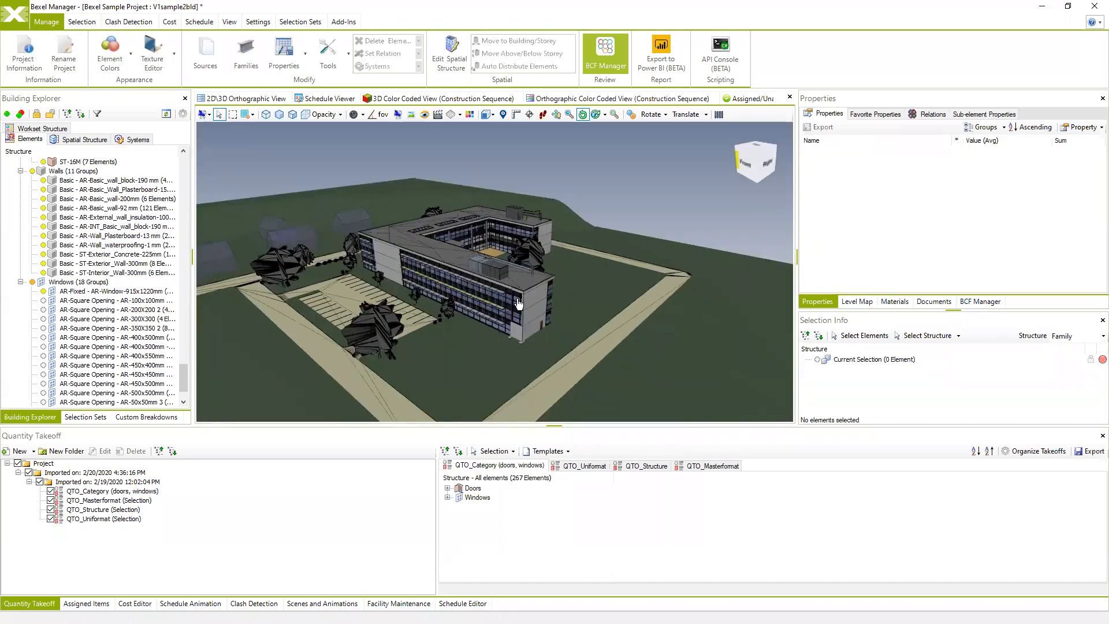
pyautogui.click(14, 15)
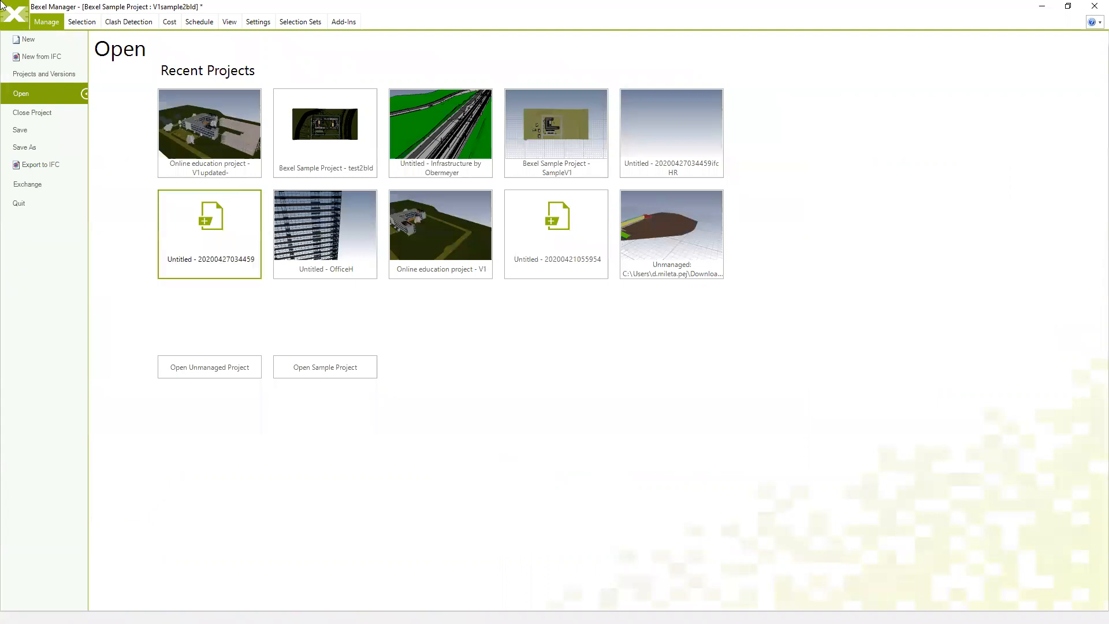
pyautogui.click(329, 372)
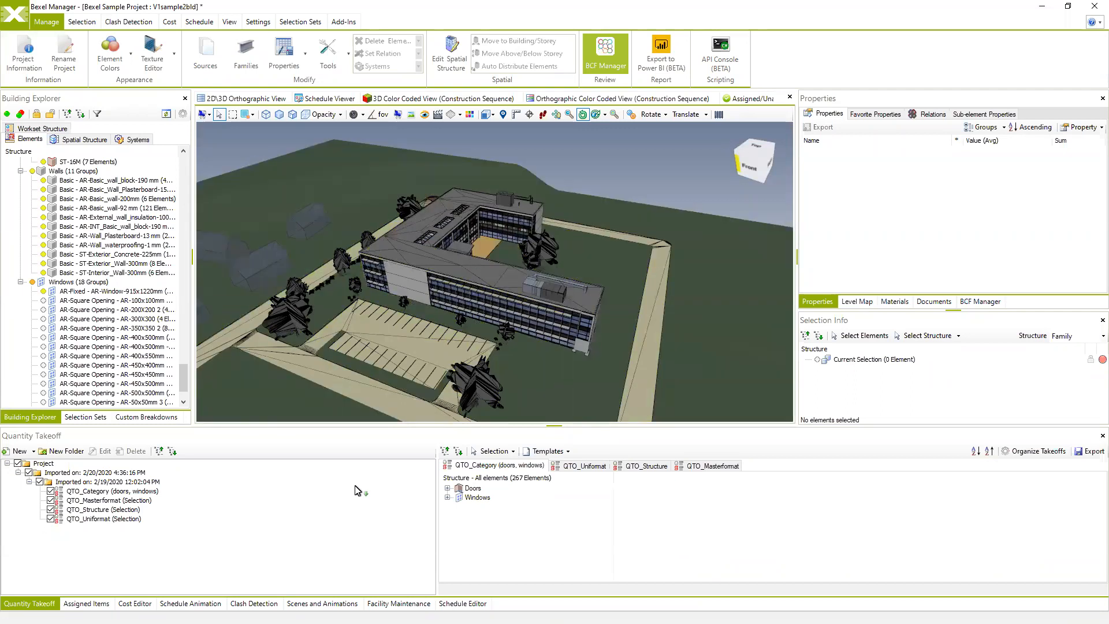
pyautogui.moveTo(600, 312); pyautogui.dragTo(533, 333, button='middle')
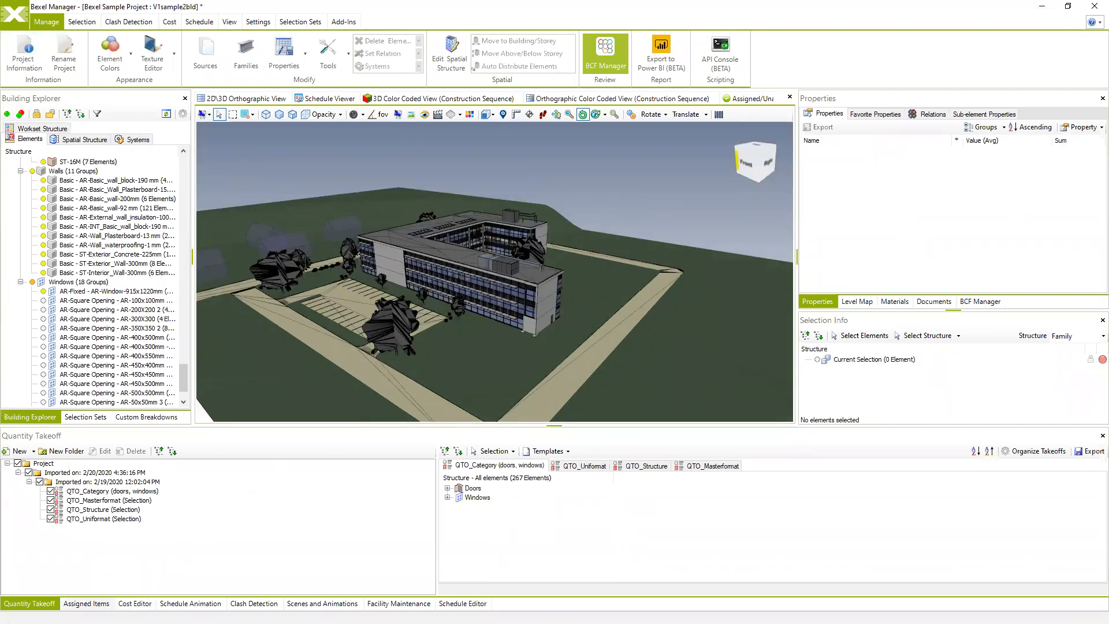
# Step: Open the Cost Editor and enlarge its area so that more of the Masterformat classification rows fit
pyautogui.click(135, 603)
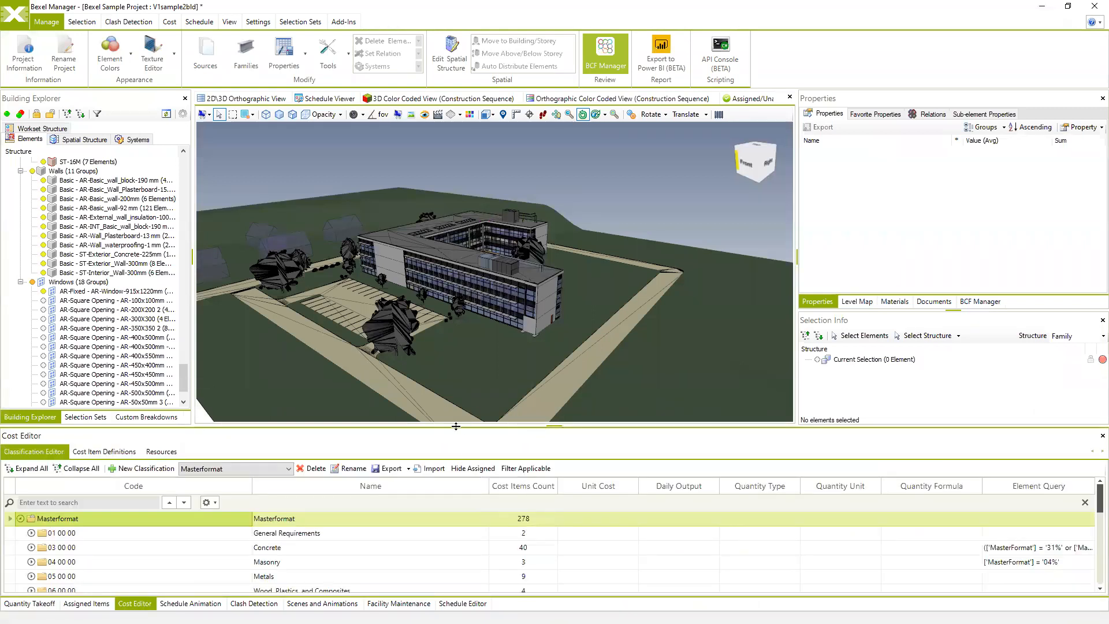
pyautogui.moveTo(456, 369); pyautogui.dragTo(456, 356)
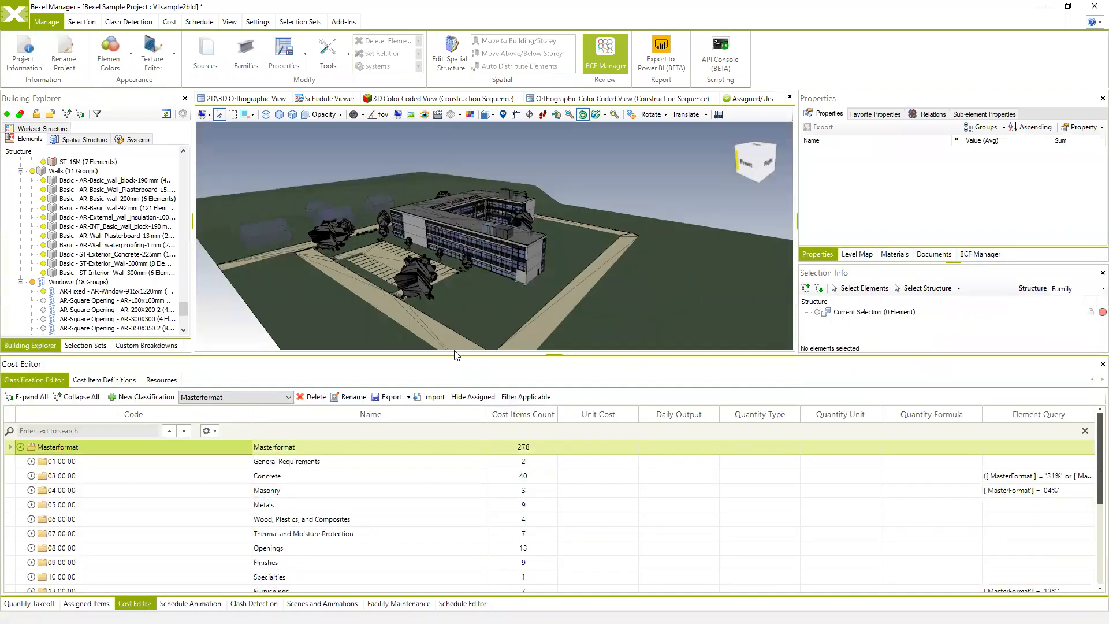
pyautogui.moveTo(453, 354); pyautogui.dragTo(470, 311)
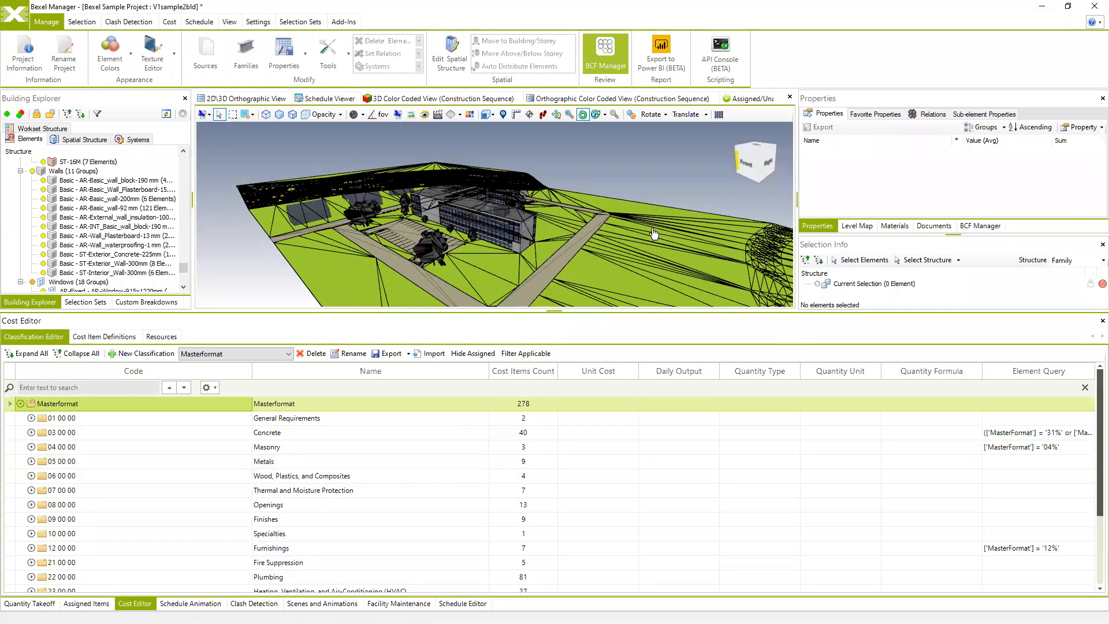
# Step: Display the Uniformat classification in the Cost Editor and check the list of available classifications
pyautogui.click(288, 355)
pyautogui.click(253, 367)
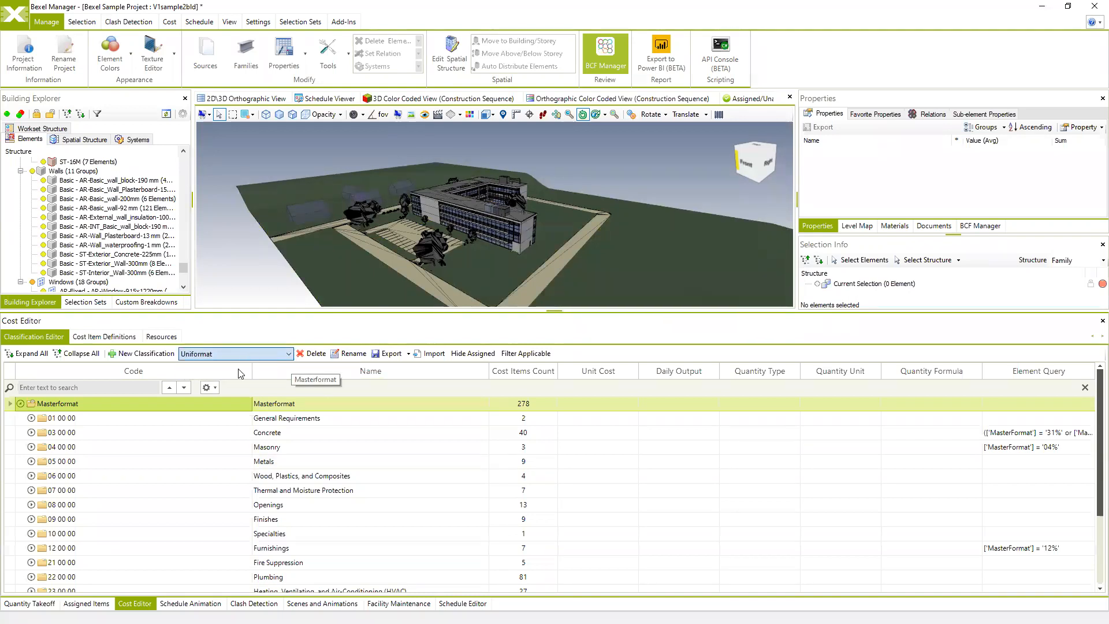
pyautogui.click(283, 354)
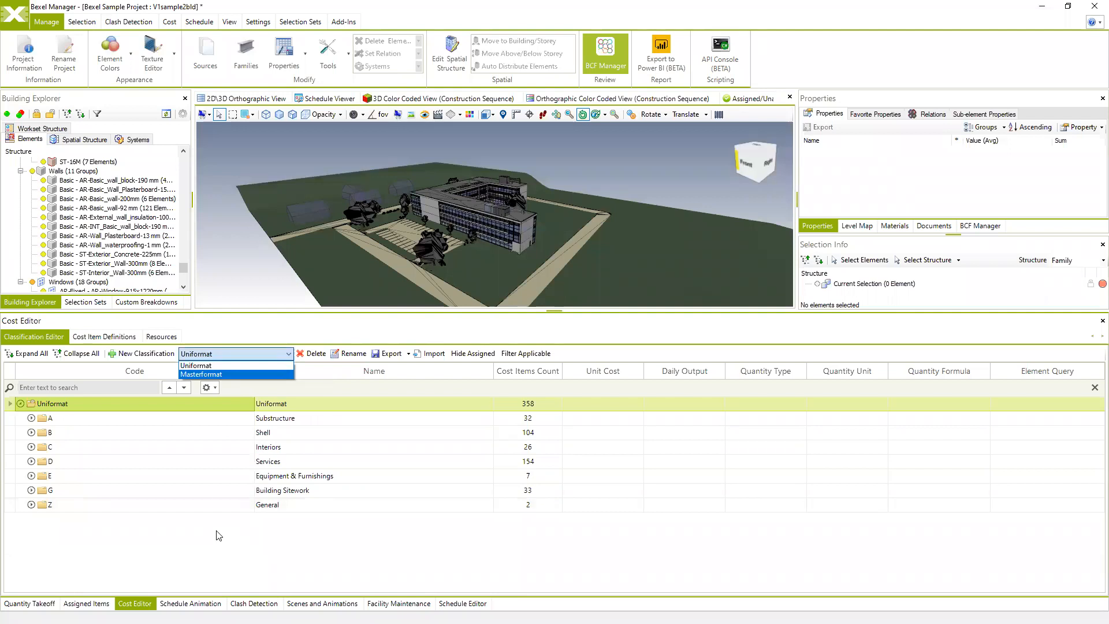
pyautogui.click(289, 354)
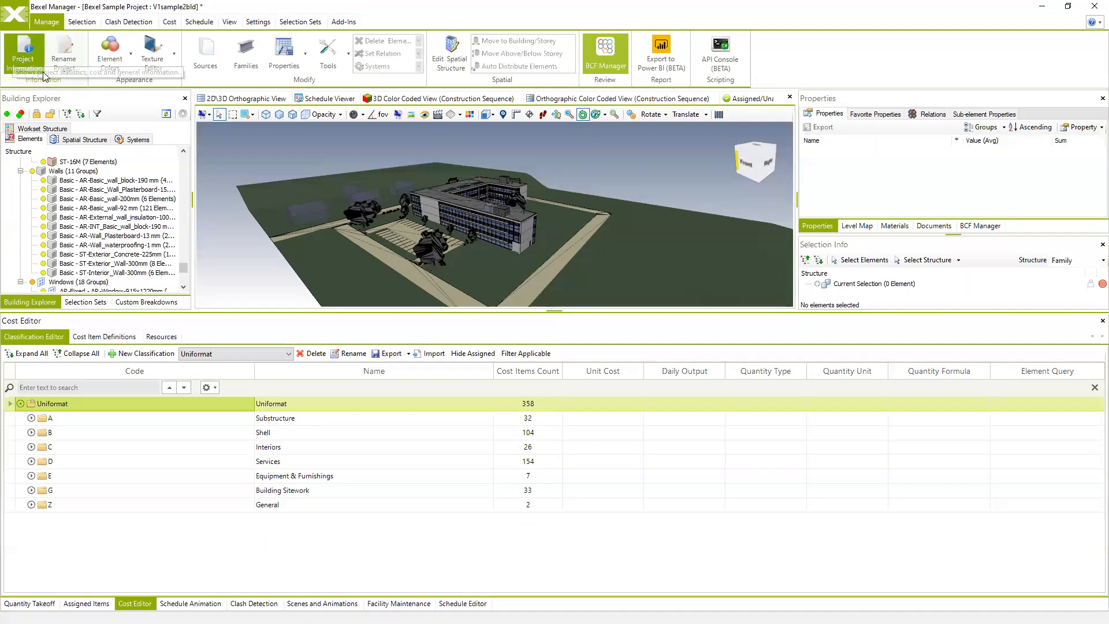
# Step: Review the culture and currency options in the project information, leaving without any change
pyautogui.click(17, 55)
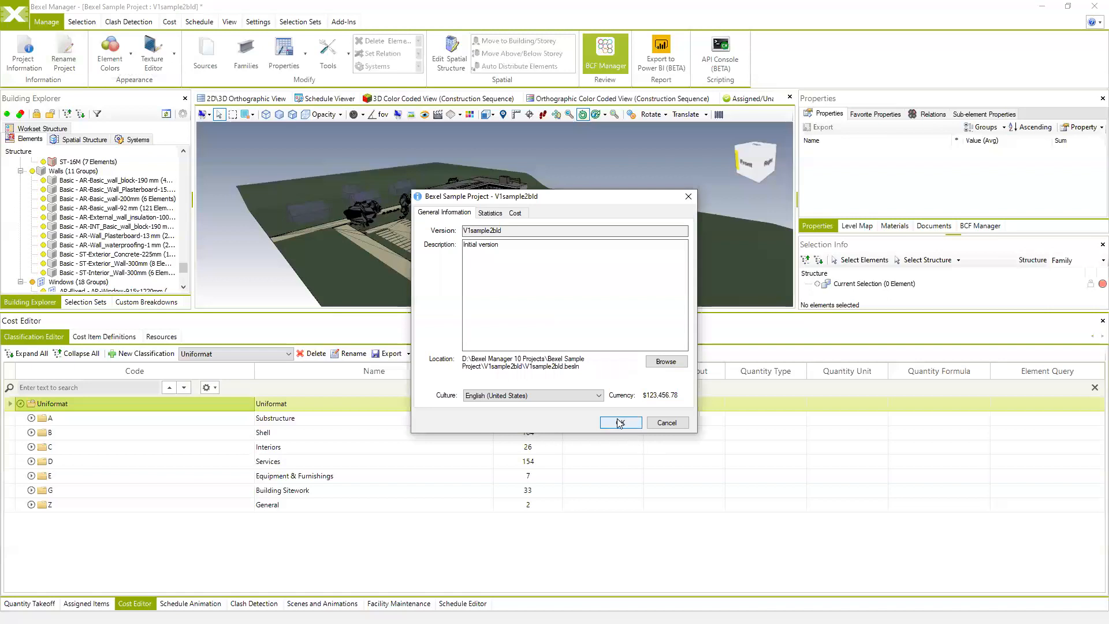
pyautogui.click(493, 396)
pyautogui.scroll(1, 535, 367)
pyautogui.scroll(-3, 534, 367)
pyautogui.click(661, 427)
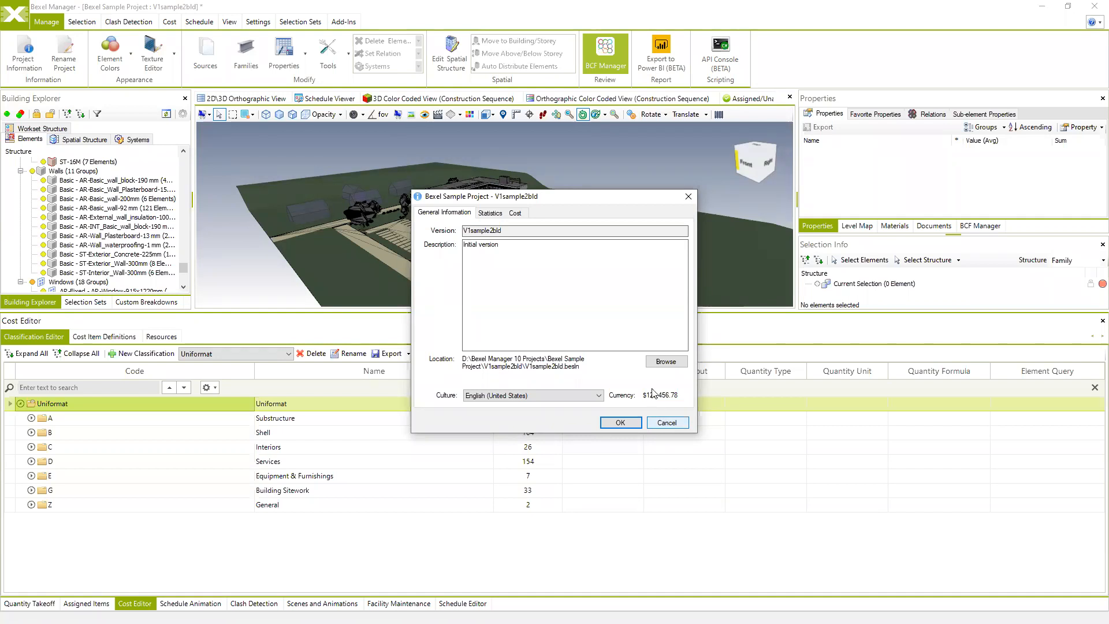
pyautogui.click(668, 423)
pyautogui.click(32, 418)
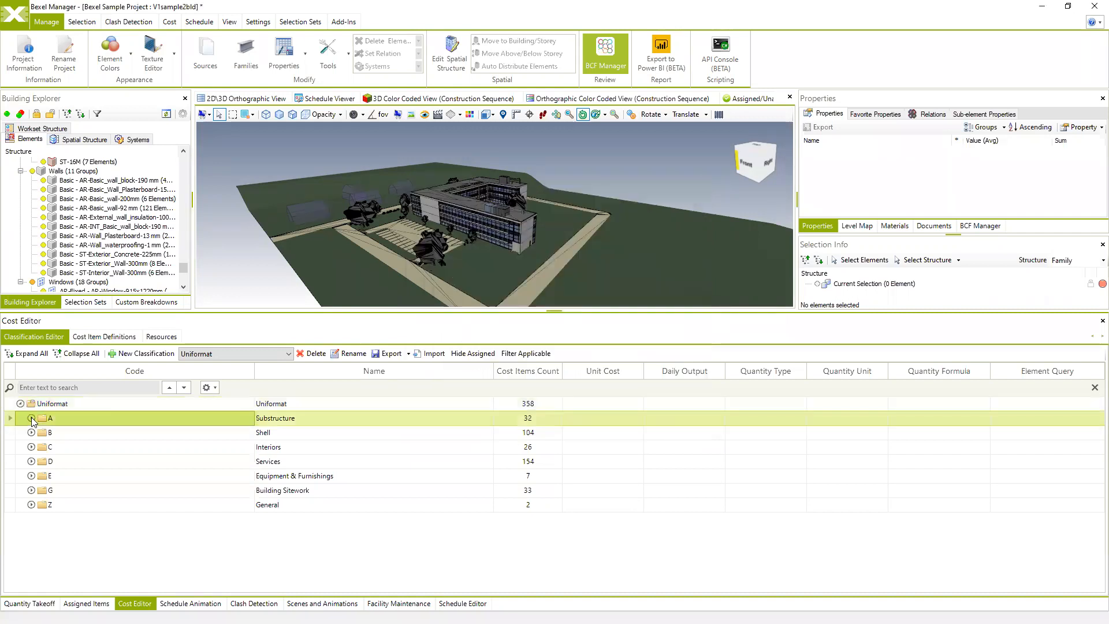
pyautogui.click(42, 432)
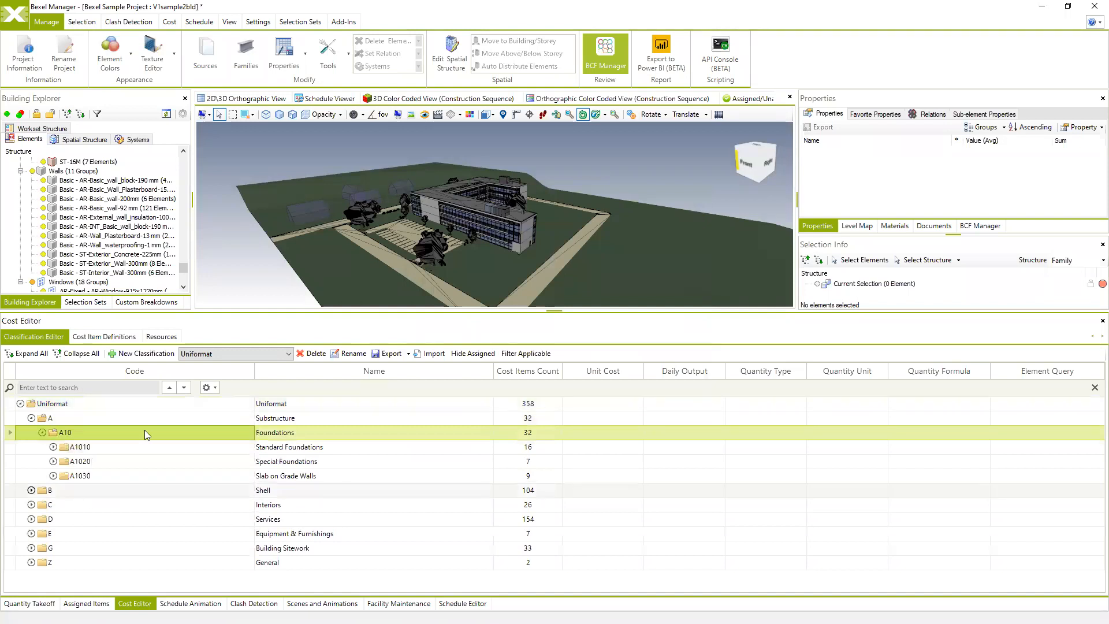
pyautogui.click(54, 446)
pyautogui.click(64, 461)
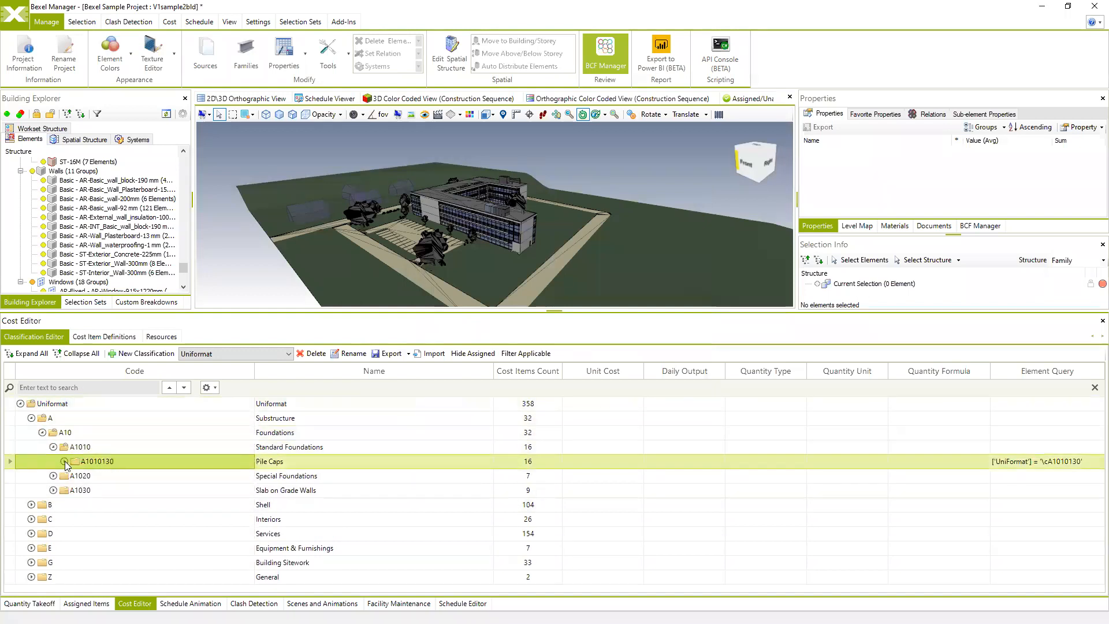
pyautogui.click(77, 475)
pyautogui.click(138, 492)
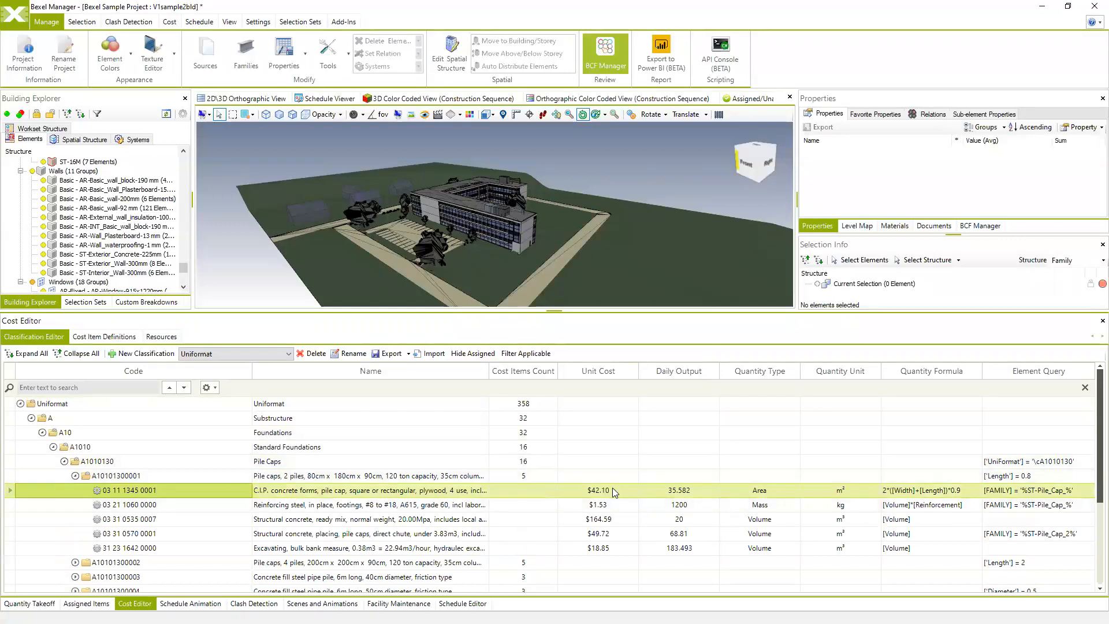
# Step: Set the project's culture to English (United Kingdom) so that costs use pounds
pyautogui.click(24, 57)
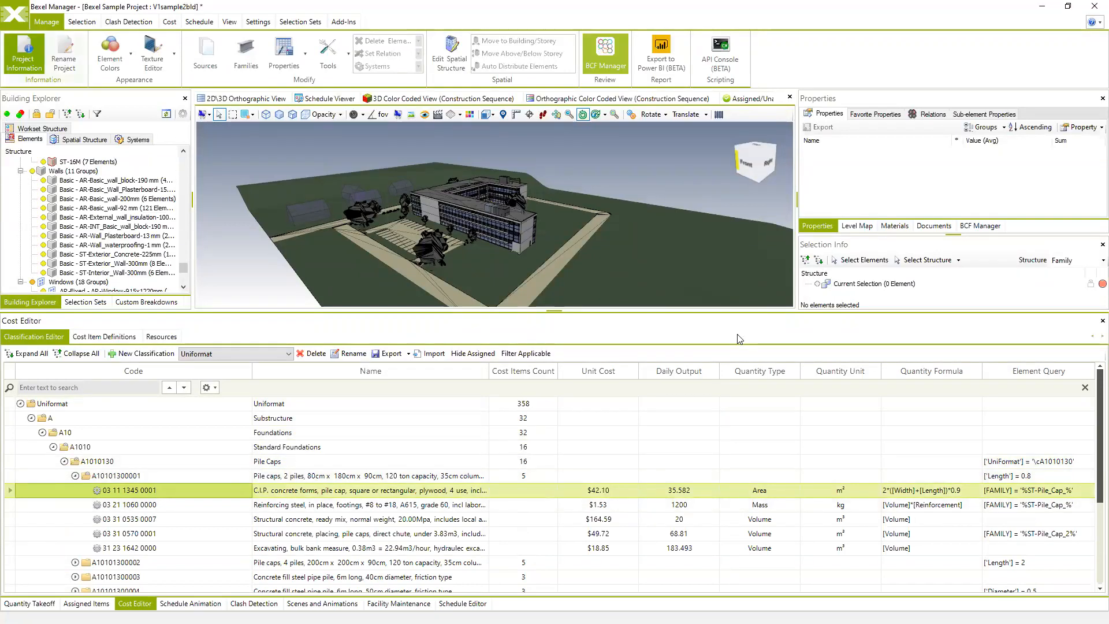
pyautogui.click(599, 395)
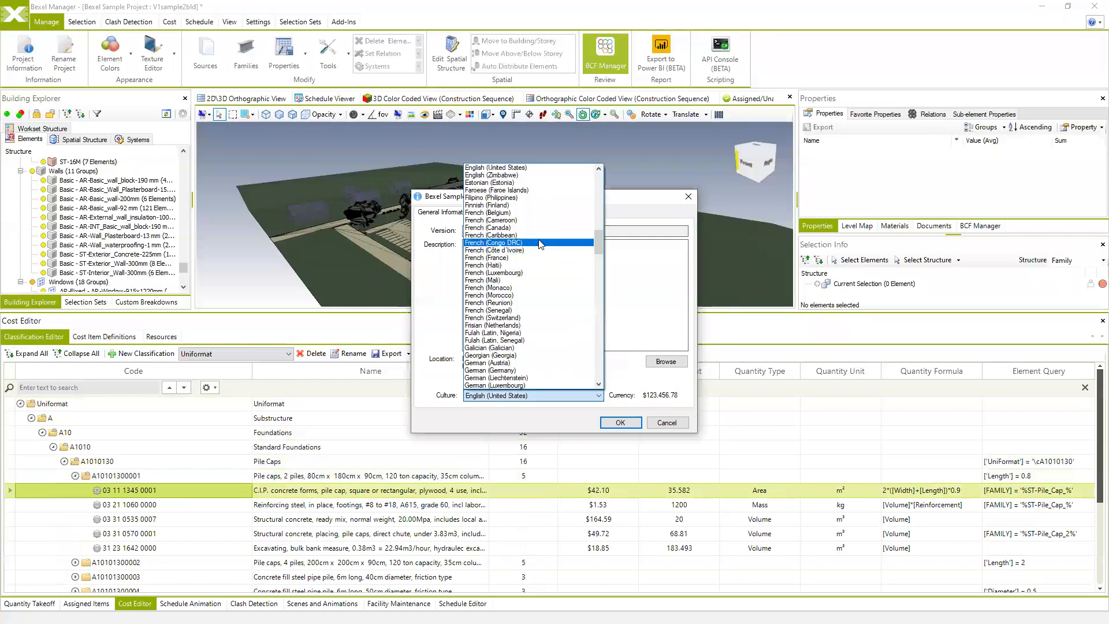
pyautogui.scroll(1, 538, 232)
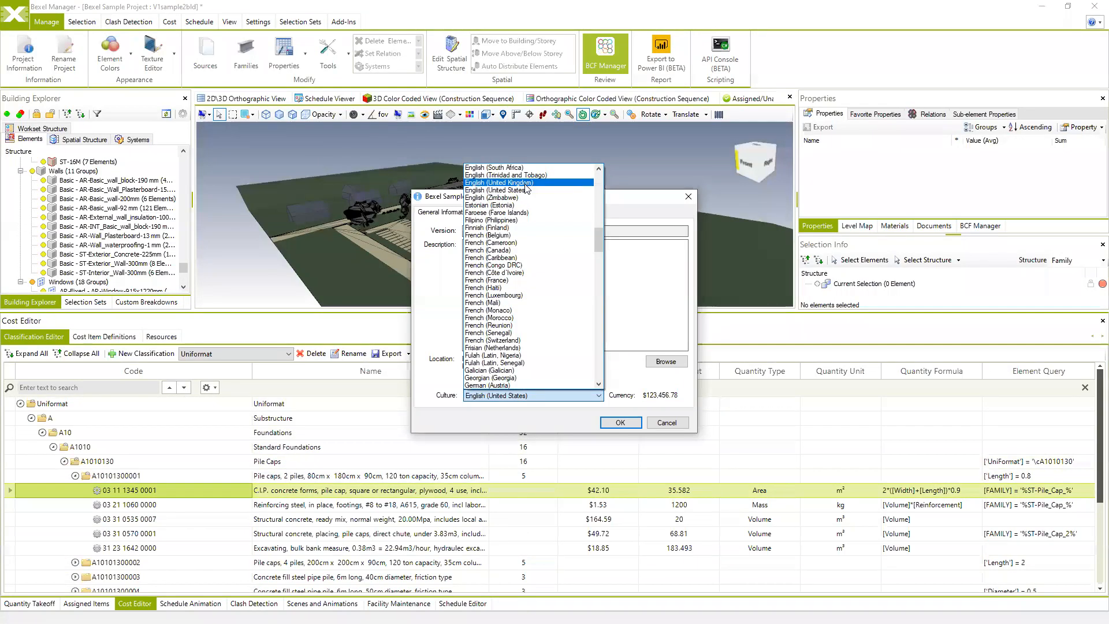
pyautogui.click(526, 184)
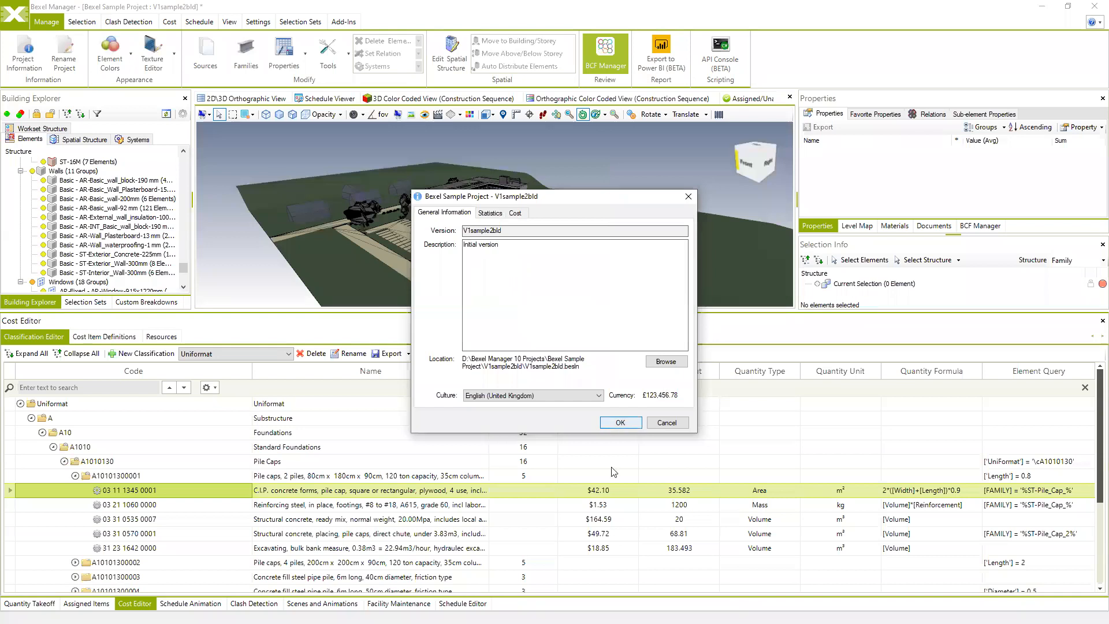
pyautogui.click(620, 423)
# Step: Set the project's culture back to English (United States) so that costs use dollars
pyautogui.click(599, 398)
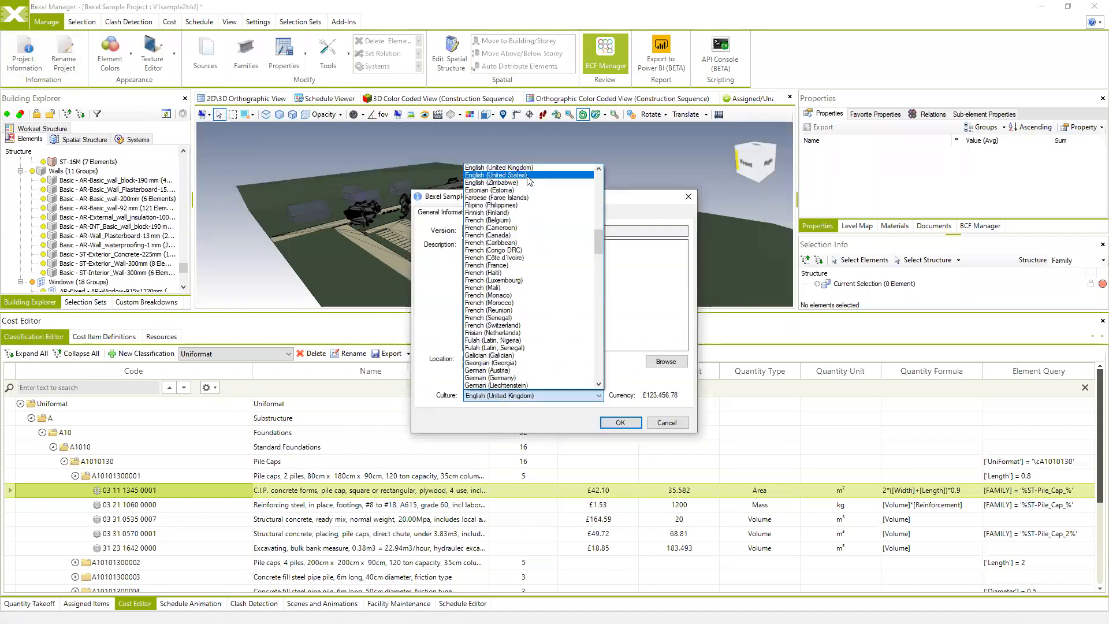
pyautogui.click(535, 173)
pyautogui.click(621, 422)
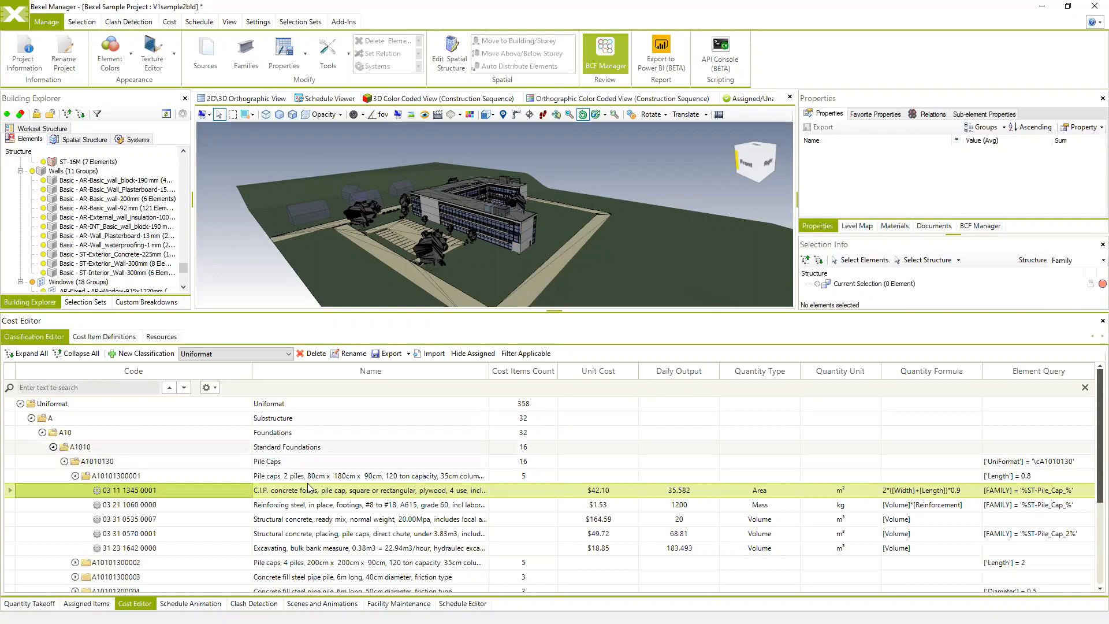
pyautogui.scroll(-3, 353, 499)
pyautogui.scroll(3, 347, 506)
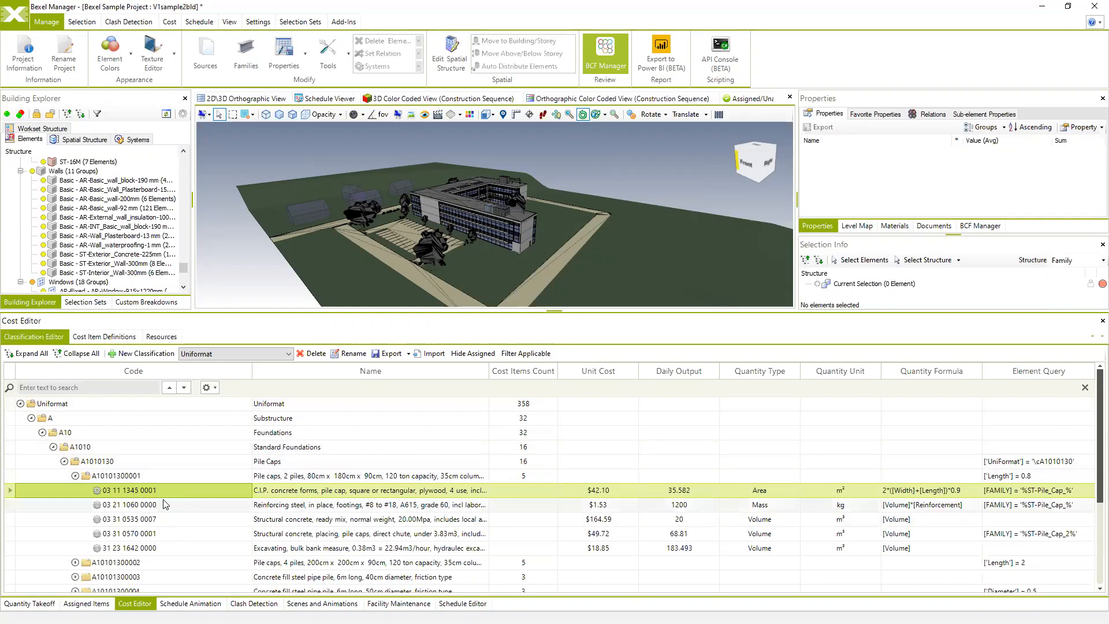
pyautogui.click(155, 506)
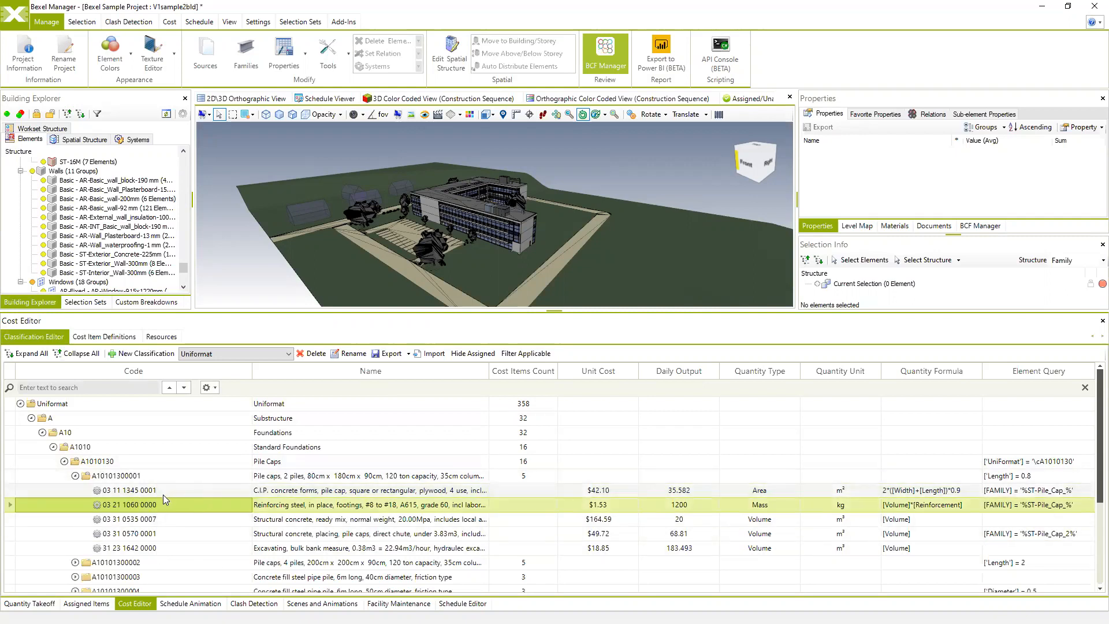
pyautogui.click(288, 354)
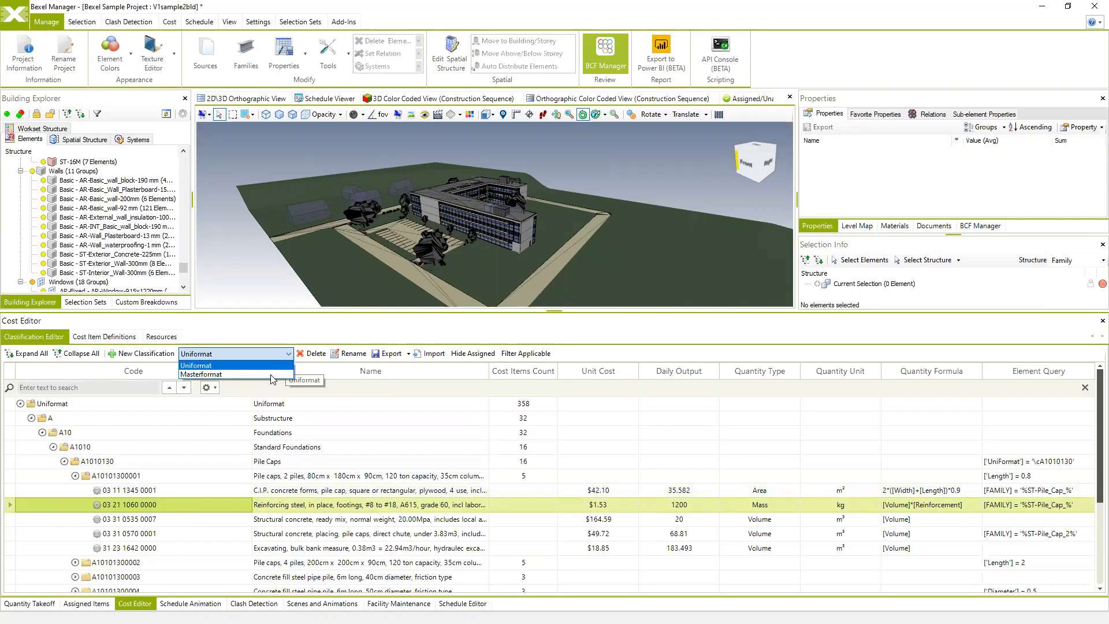
pyautogui.click(245, 373)
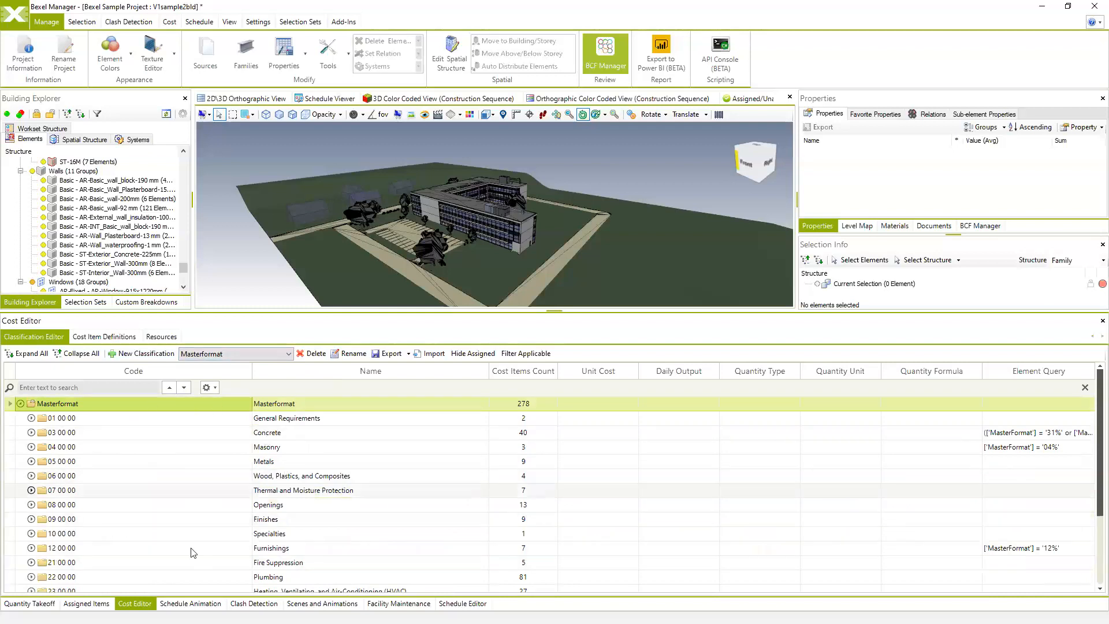
# Step: Browse the full list of cost item definitions and return to the Masterformat classification
pyautogui.click(104, 336)
pyautogui.scroll(-3, 199, 490)
pyautogui.scroll(-5, 200, 490)
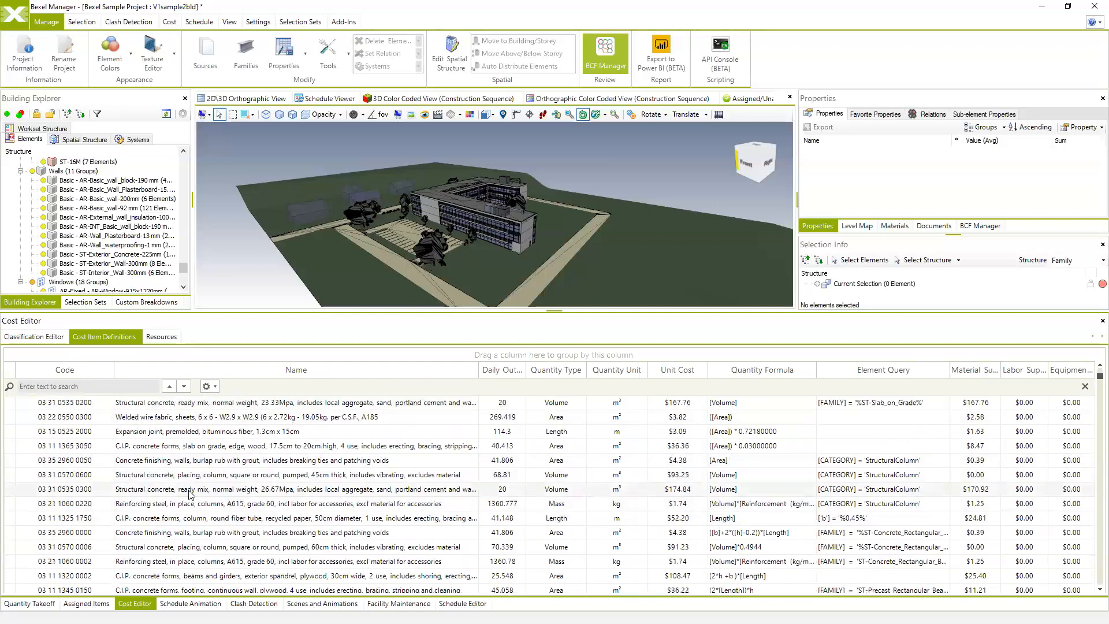
pyautogui.scroll(-3, 166, 480)
pyautogui.click(33, 338)
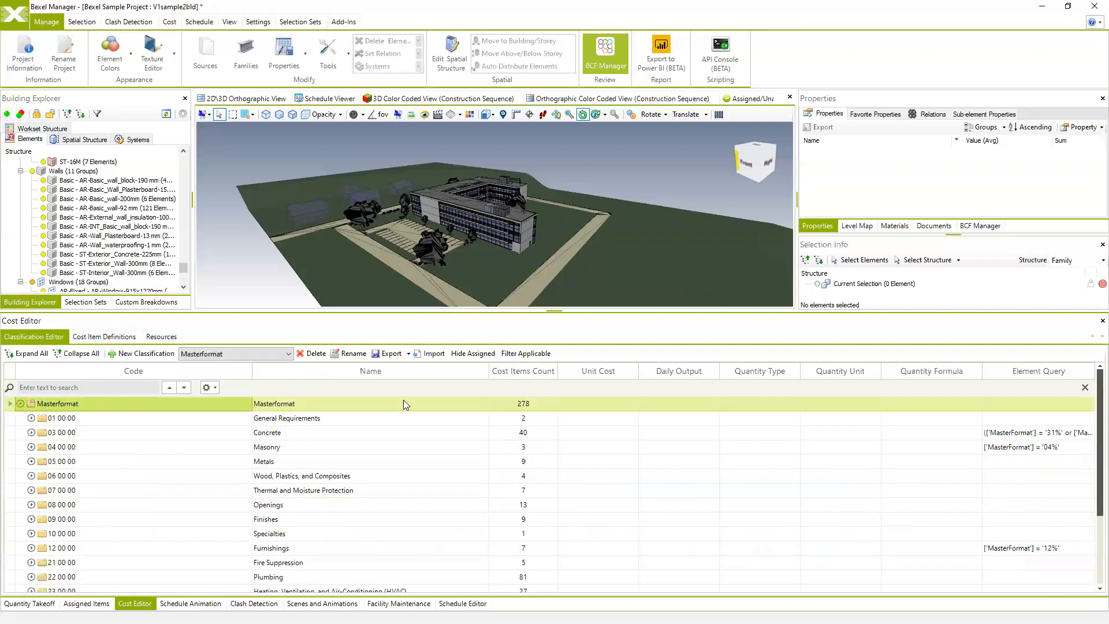
# Step: Check the available cost classifications and browse the list of cost item definitions
pyautogui.click(274, 357)
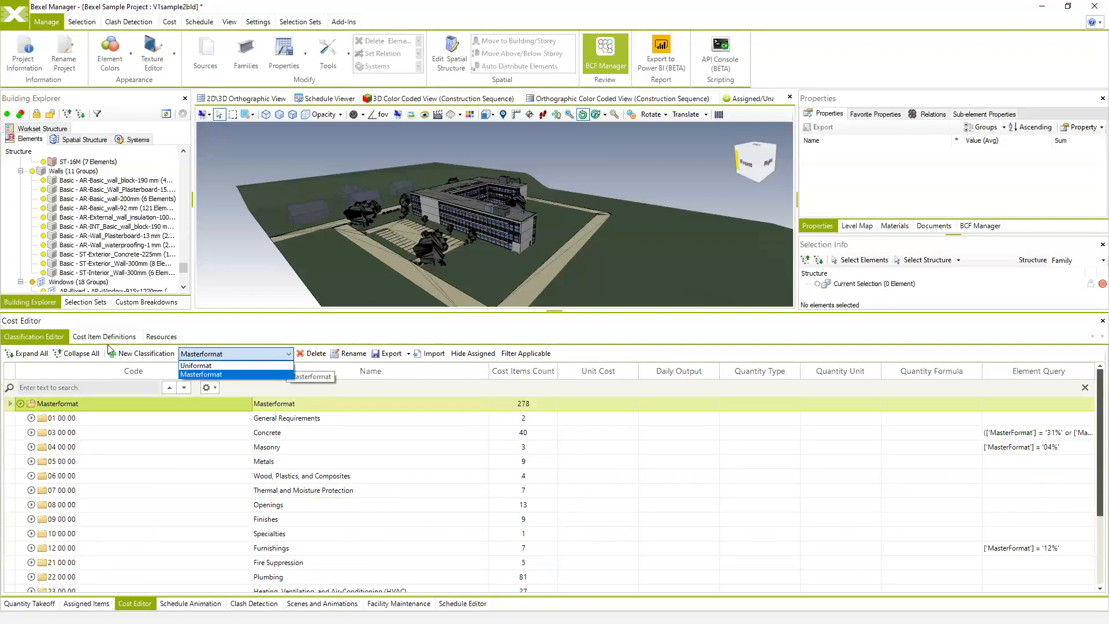
pyautogui.click(128, 333)
pyautogui.click(121, 336)
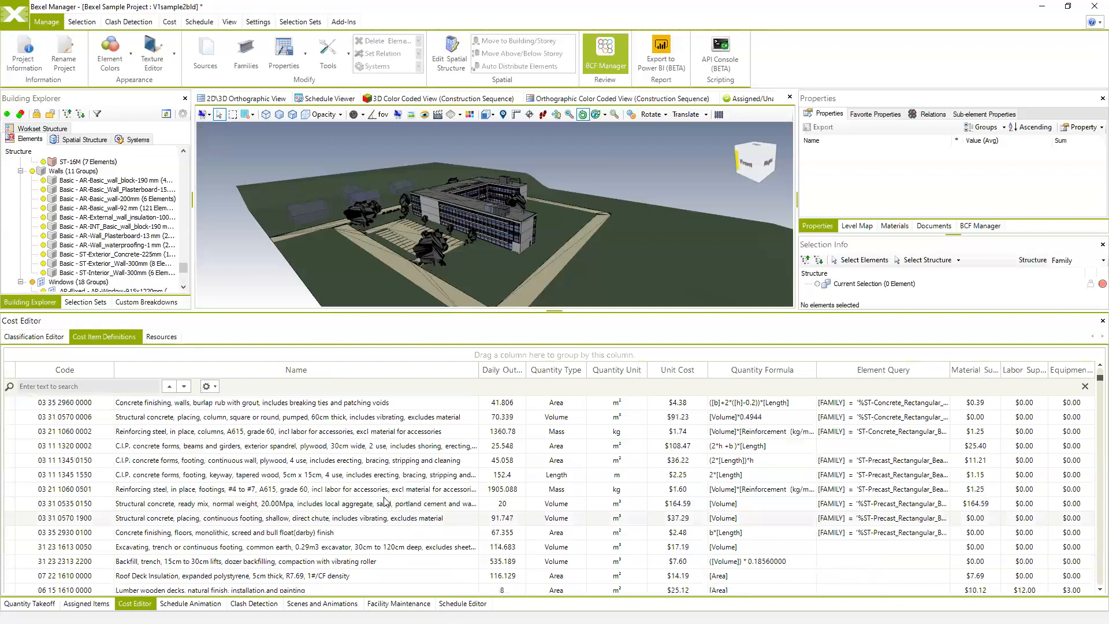
pyautogui.scroll(-6, 436, 449)
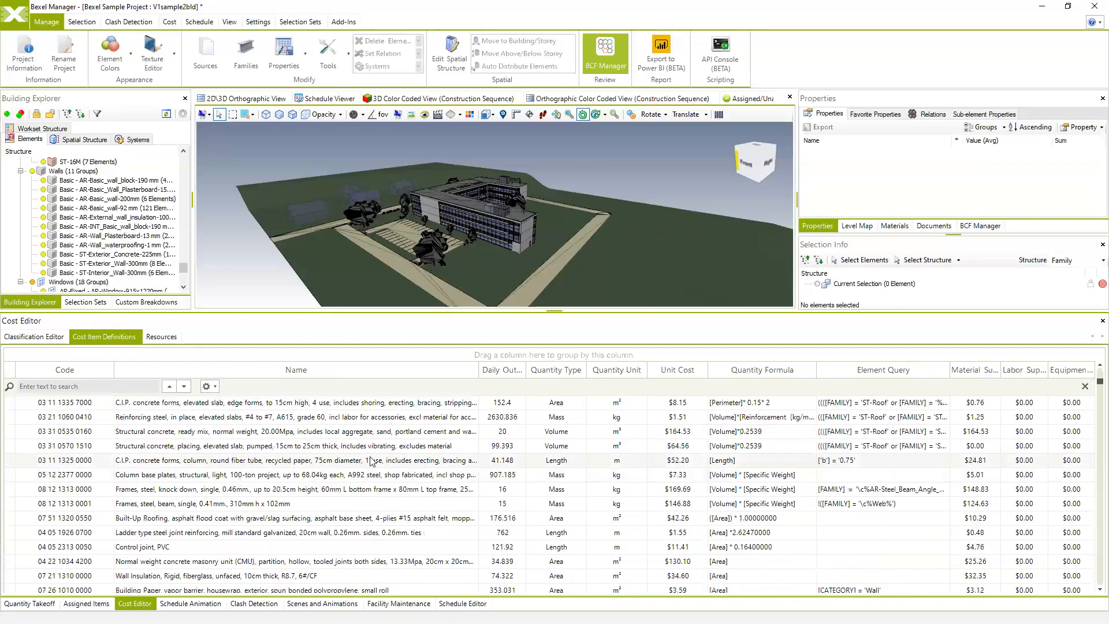
pyautogui.click(317, 477)
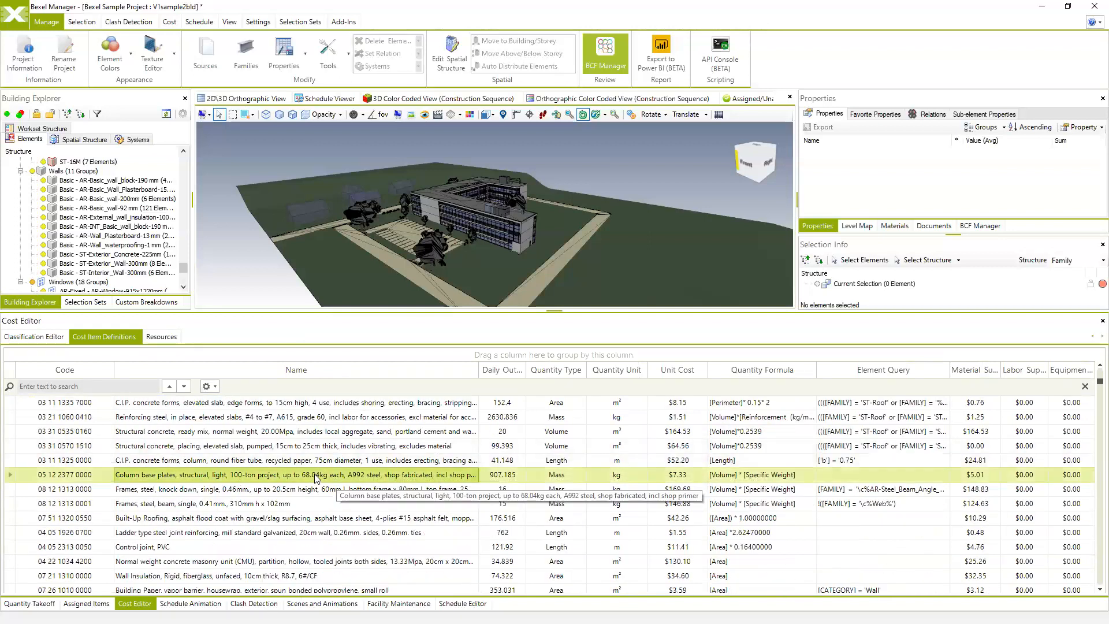
pyautogui.rightClick(317, 477)
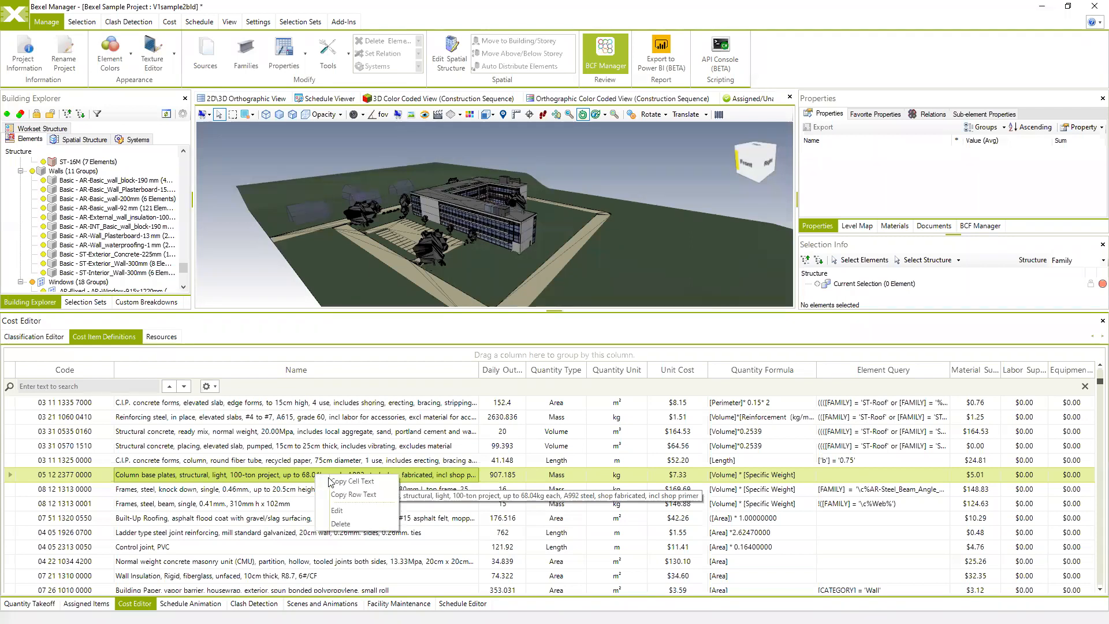
pyautogui.click(349, 512)
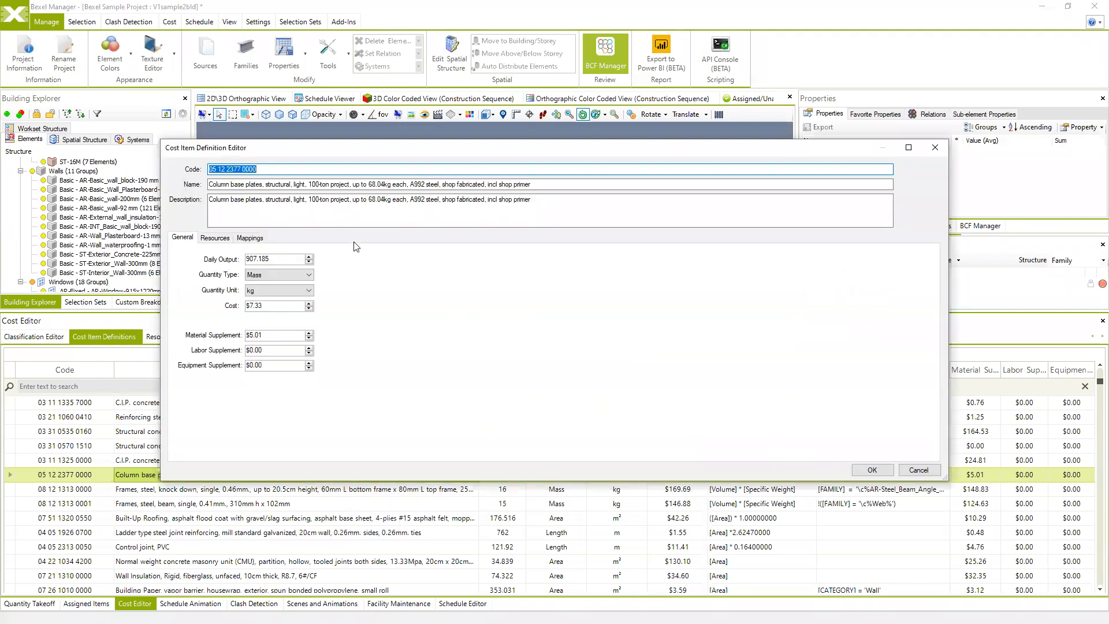
pyautogui.click(919, 470)
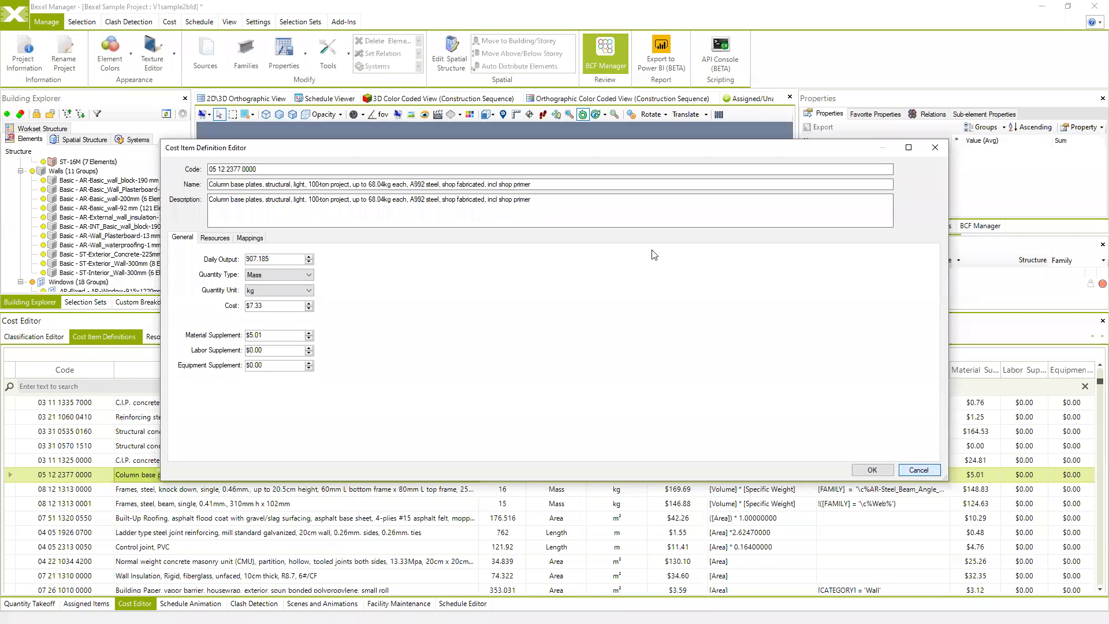
pyautogui.click(931, 468)
# Step: Look through the project's cost resources with their types, quantity units and unit costs
pyautogui.click(161, 337)
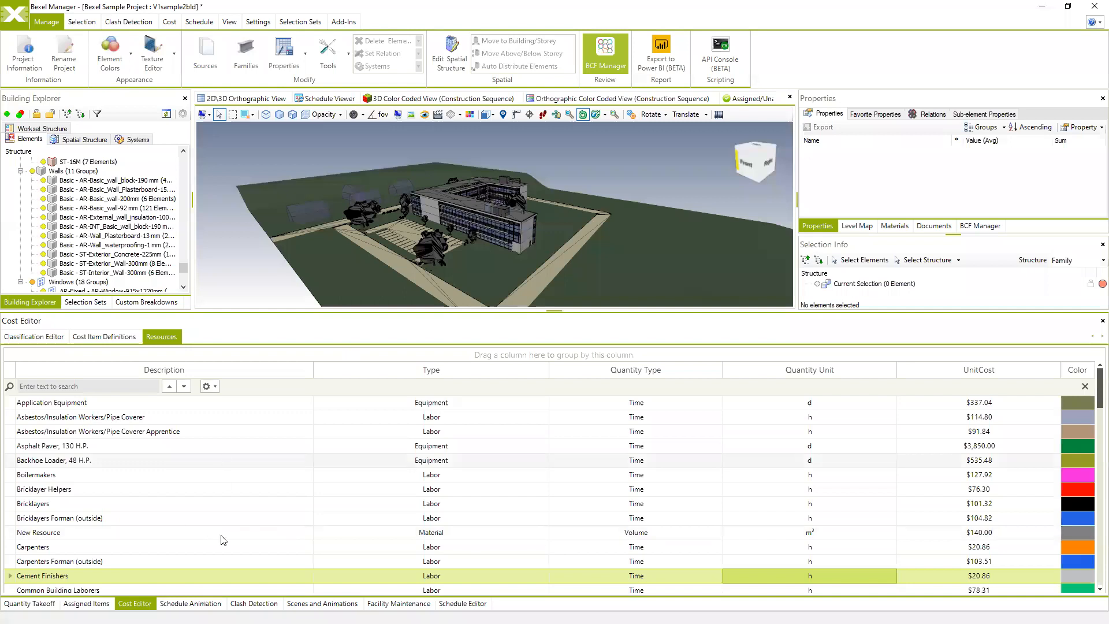
pyautogui.scroll(-5, 235, 456)
pyautogui.scroll(5, 243, 462)
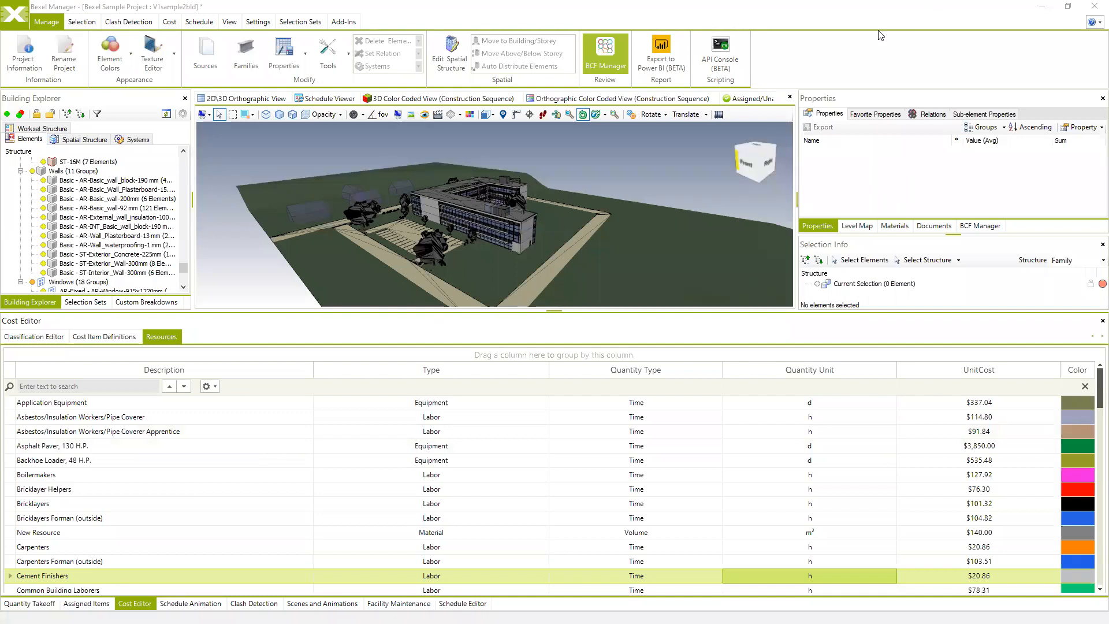
# Step: Switch to the maximized Online education project window and enlarge its Cost Editor area
pyautogui.moveTo(875, 7); pyautogui.dragTo(782, 65)
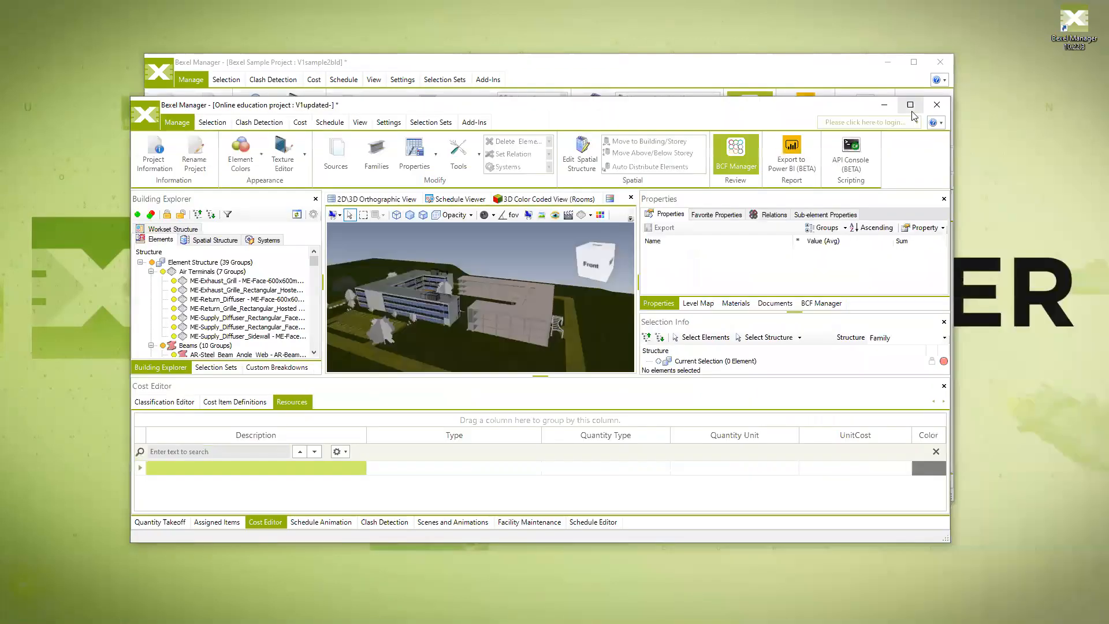
pyautogui.click(910, 105)
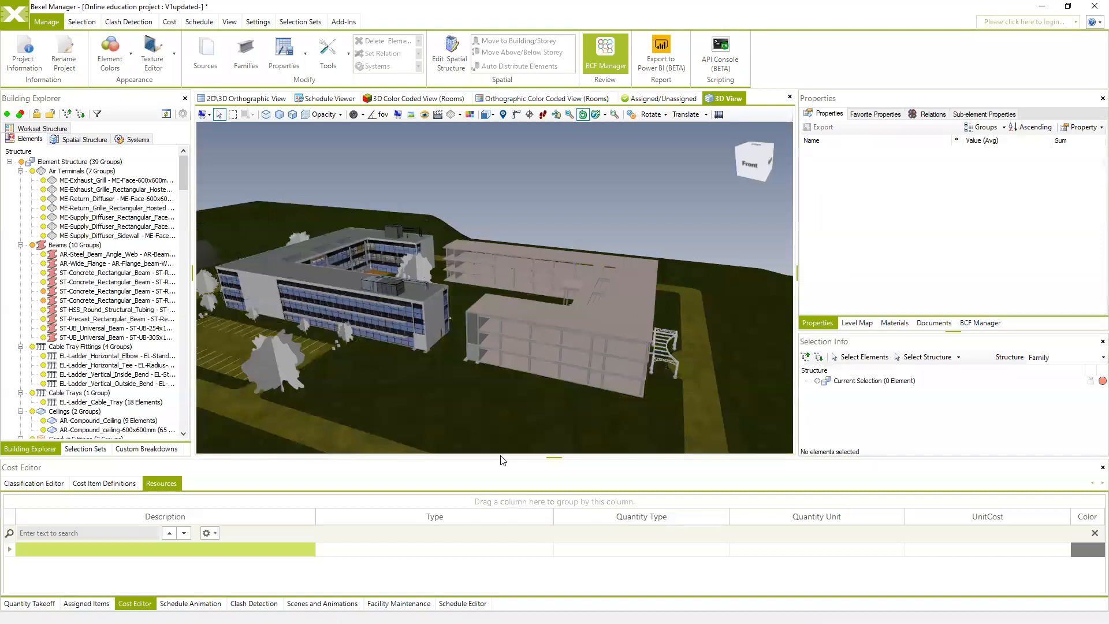
pyautogui.moveTo(498, 457); pyautogui.dragTo(501, 388)
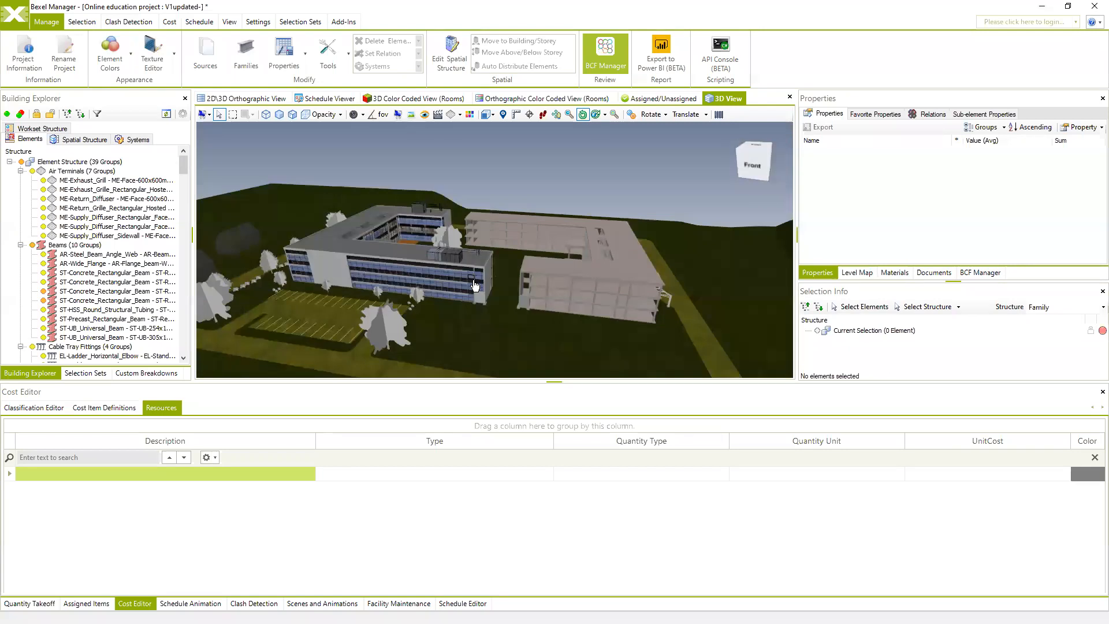
# Step: Examine the two buildings in the 3D model and review the project's list of source models
pyautogui.moveTo(340, 250); pyautogui.dragTo(544, 242)
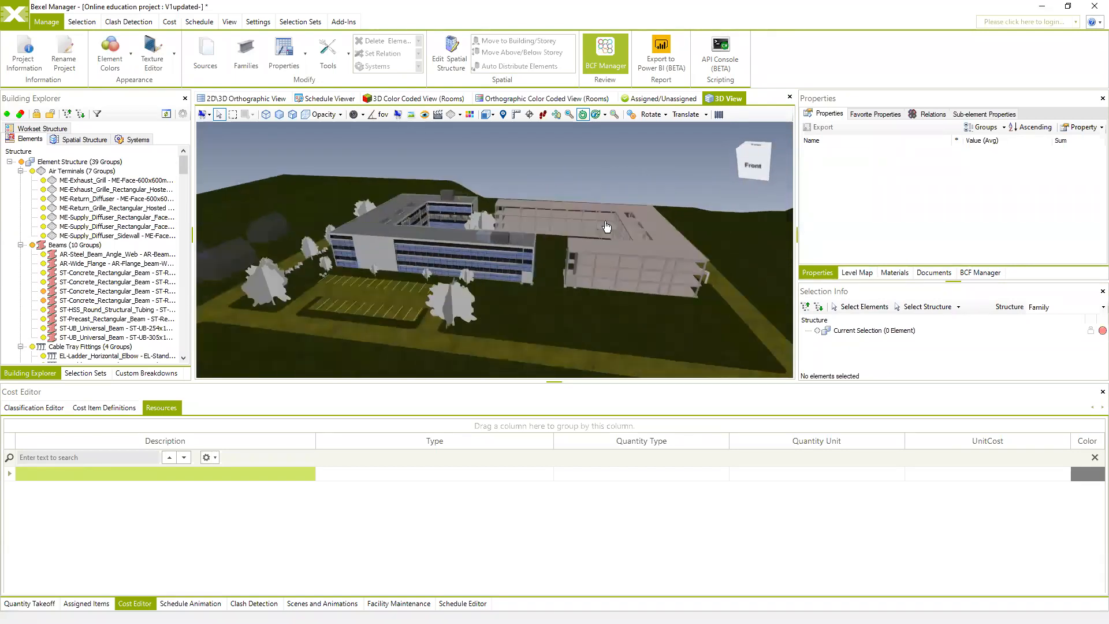
pyautogui.moveTo(670, 224); pyautogui.dragTo(514, 257)
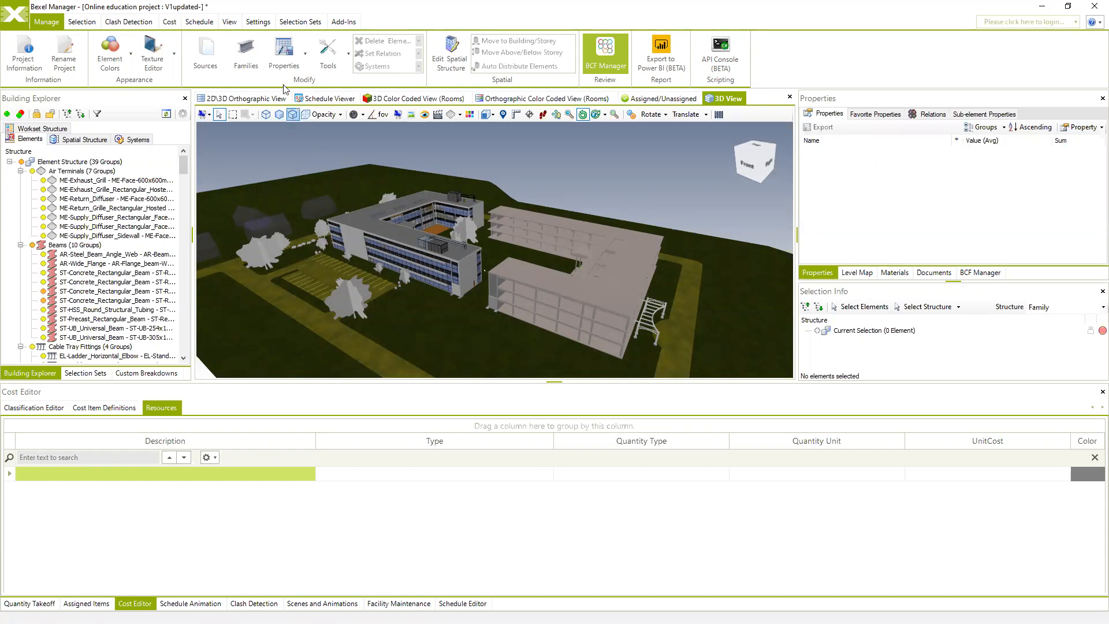
pyautogui.moveTo(1001, 57); pyautogui.dragTo(425, 145)
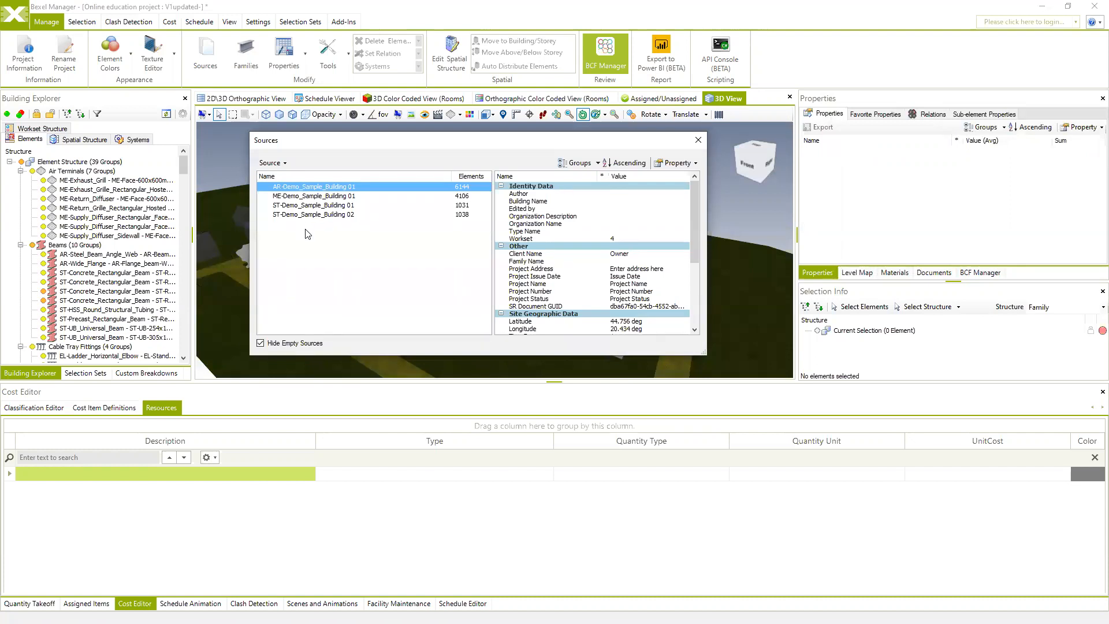
pyautogui.click(703, 142)
pyautogui.moveTo(546, 268)
pyautogui.mouseDown(button='middle')
pyautogui.moveTo(525, 272)
pyautogui.moveTo(530, 283)
pyautogui.mouseUp(button='middle')
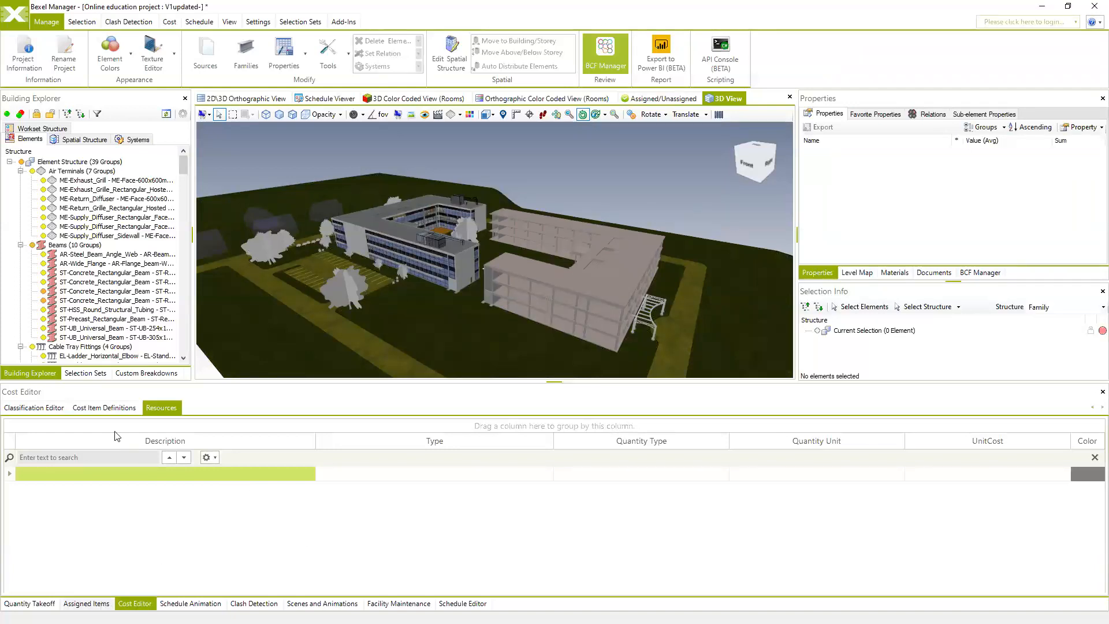
# Step: Check the project's cost item definitions and resources, ending in the Classification Editor
pyautogui.click(89, 408)
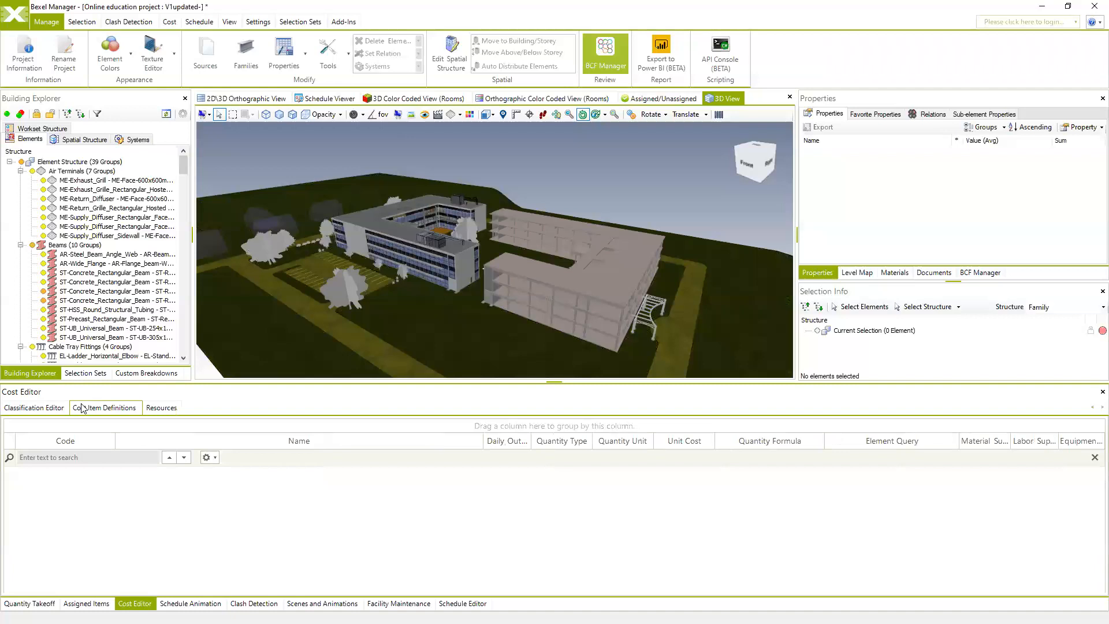
pyautogui.click(160, 408)
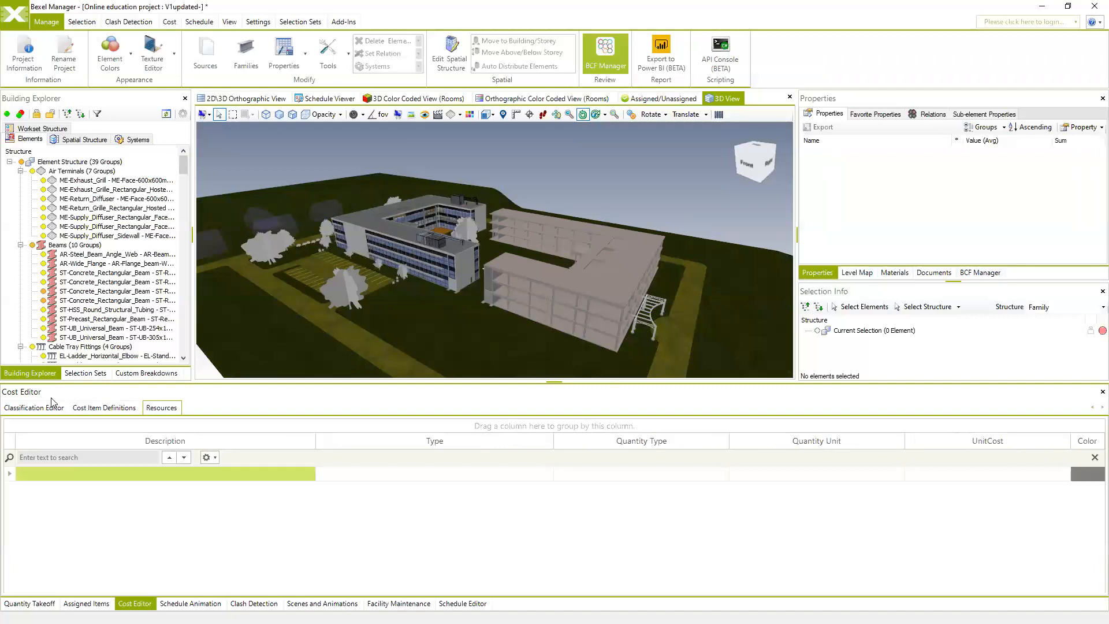
pyautogui.click(25, 412)
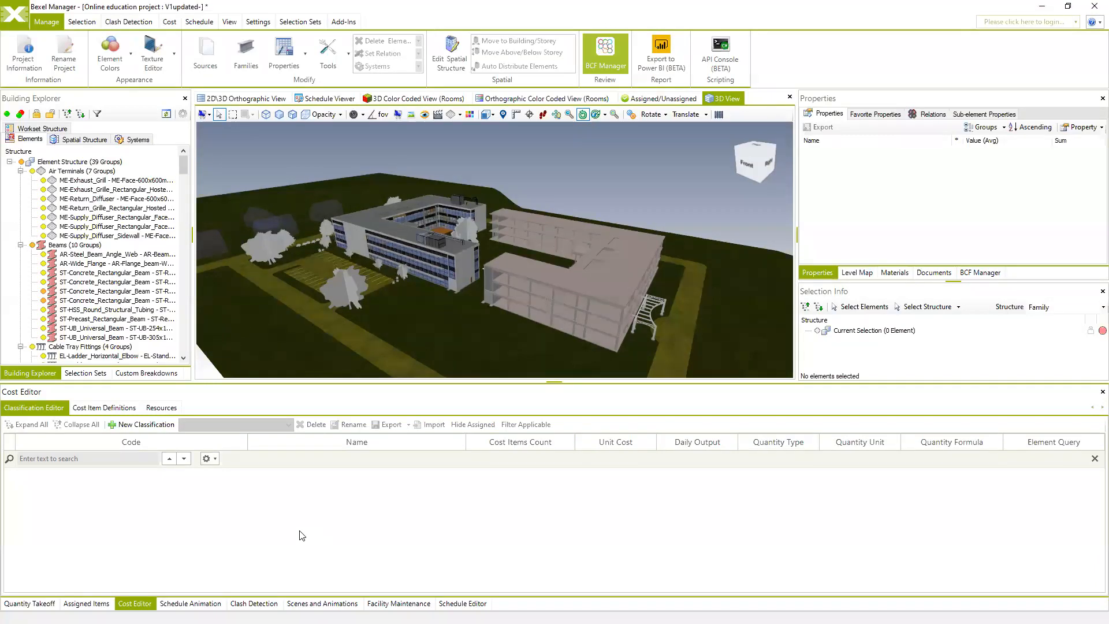
# Step: Create a new cost classification with the description New
pyautogui.click(143, 425)
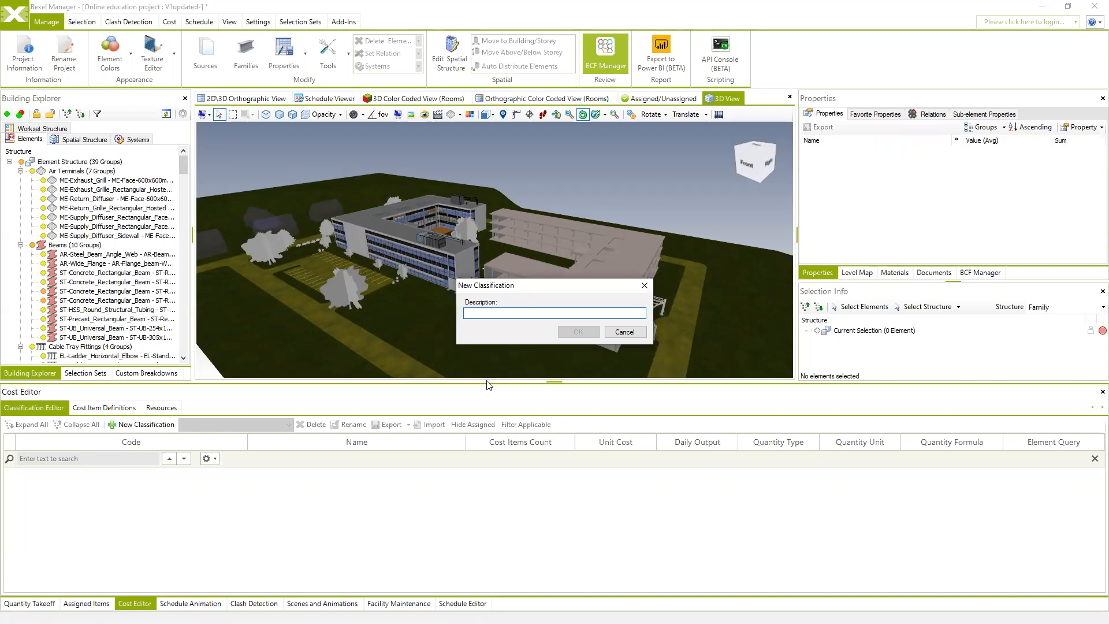
pyautogui.write('New')
pyautogui.click(578, 331)
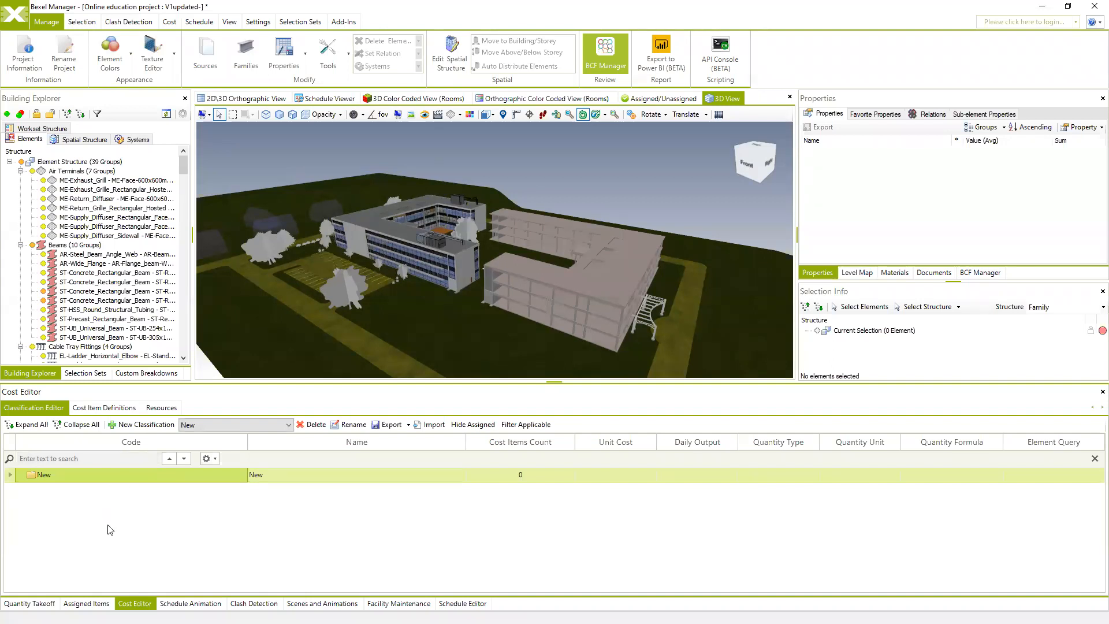
pyautogui.rightClick(84, 475)
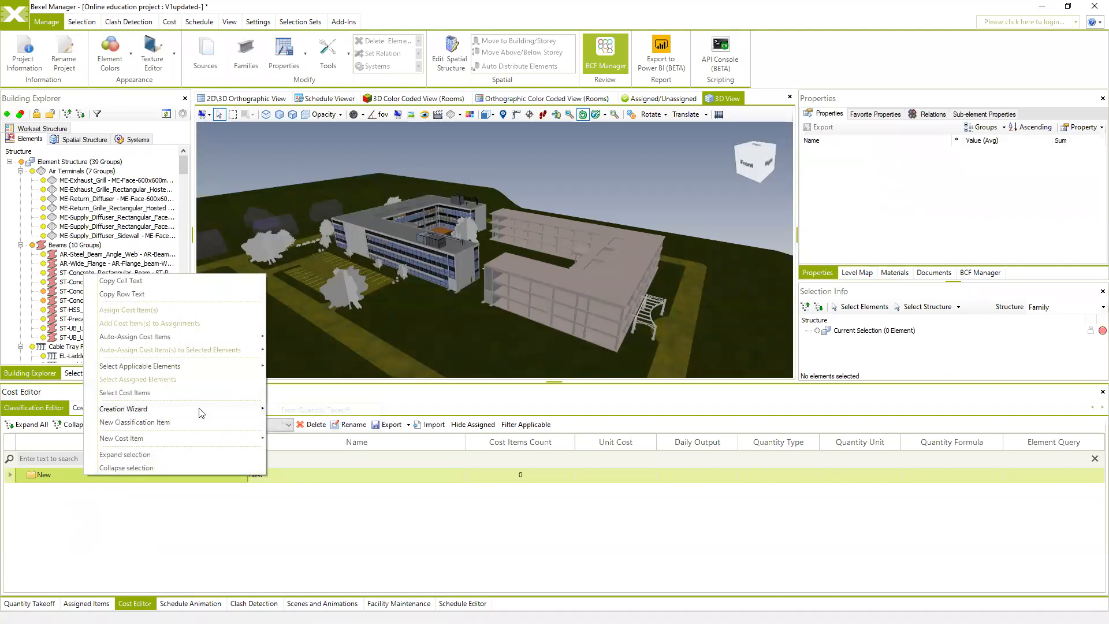
pyautogui.moveTo(201, 412)
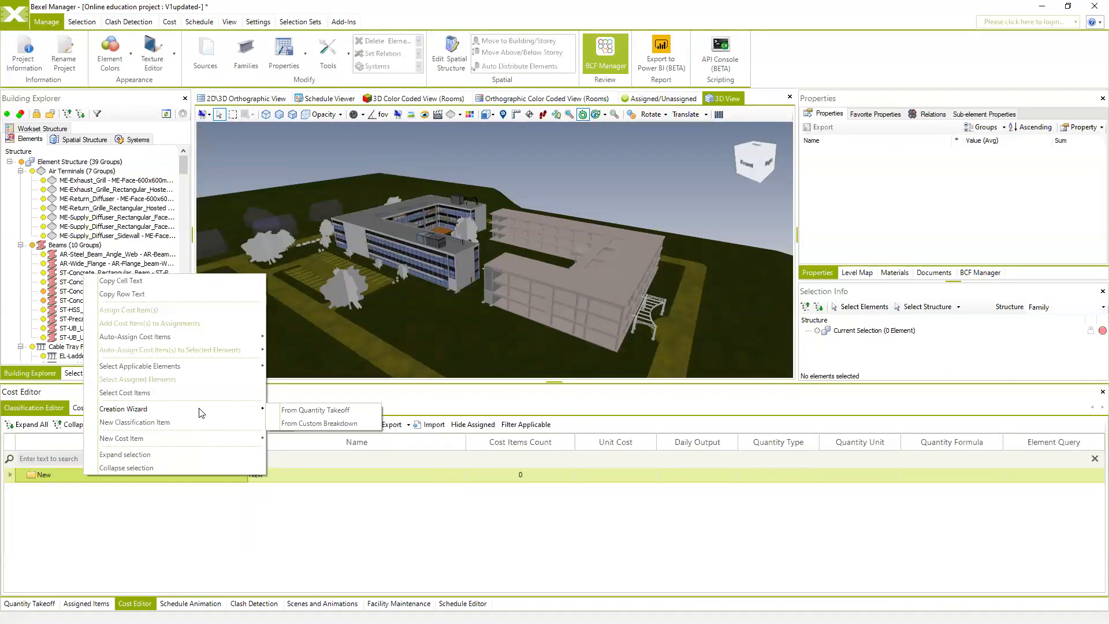
pyautogui.click(62, 470)
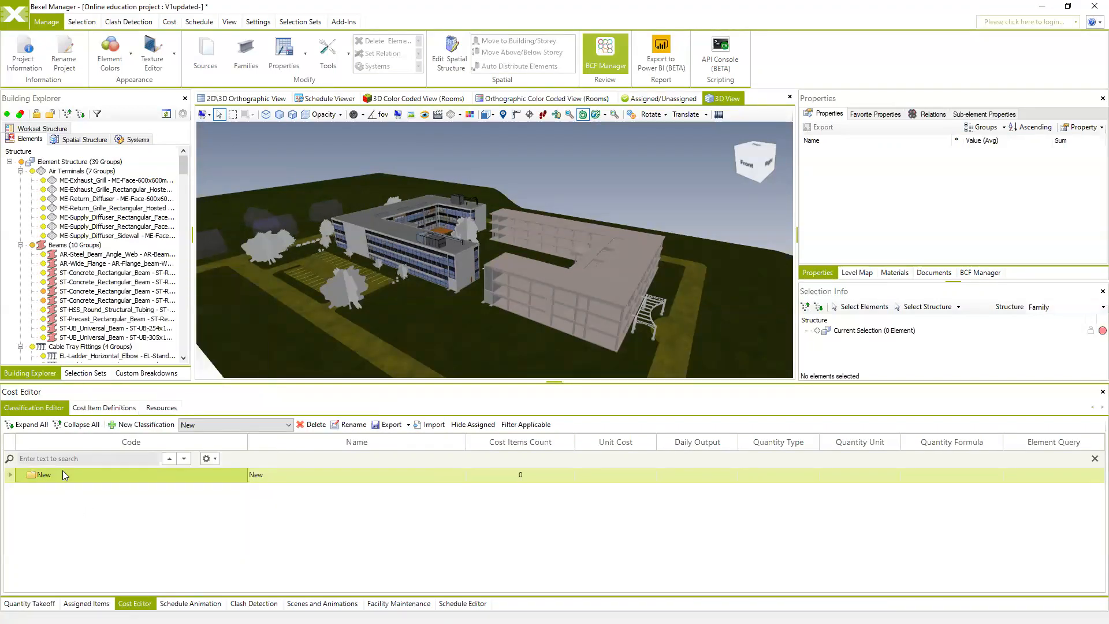
# Step: Add a classification item with code 01 and name Architectural under the New classification
pyautogui.rightClick(63, 470)
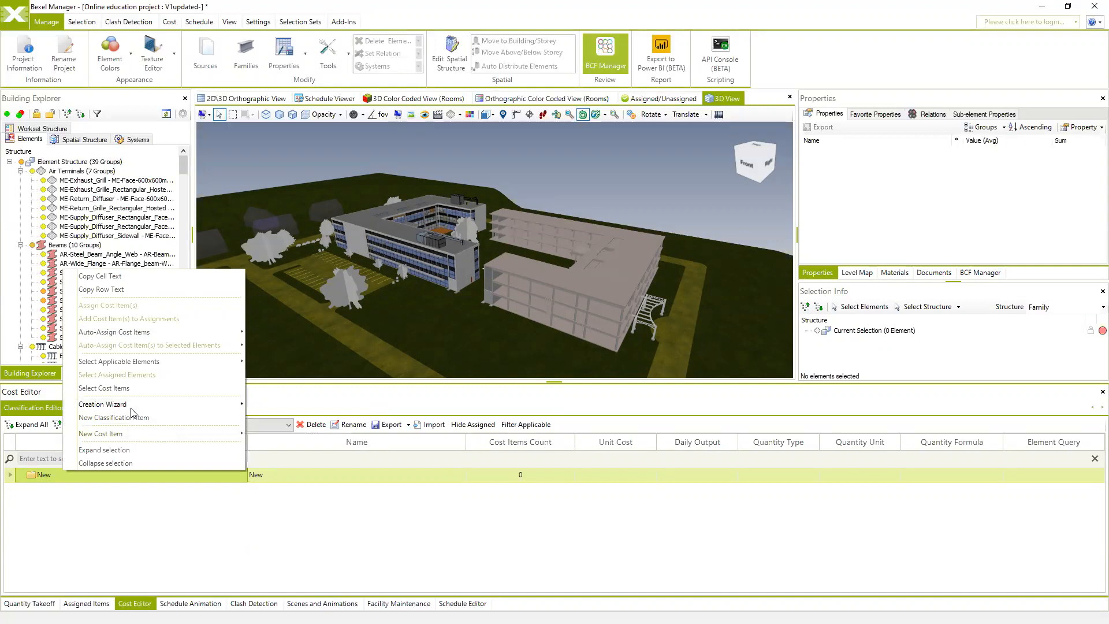
pyautogui.moveTo(131, 408)
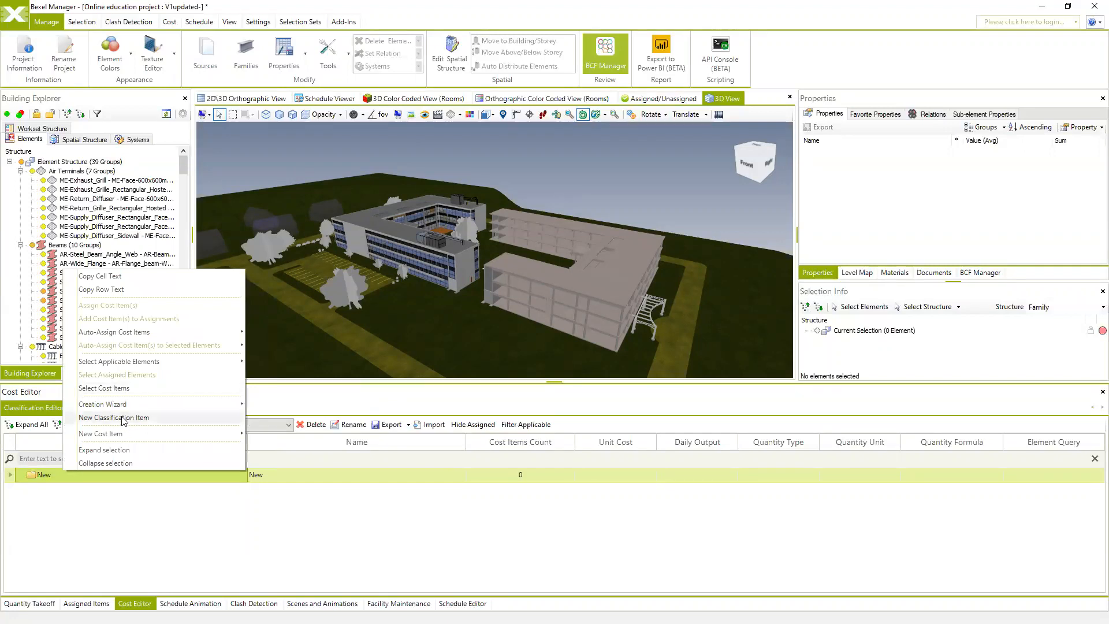
pyautogui.moveTo(122, 437)
pyautogui.click(114, 418)
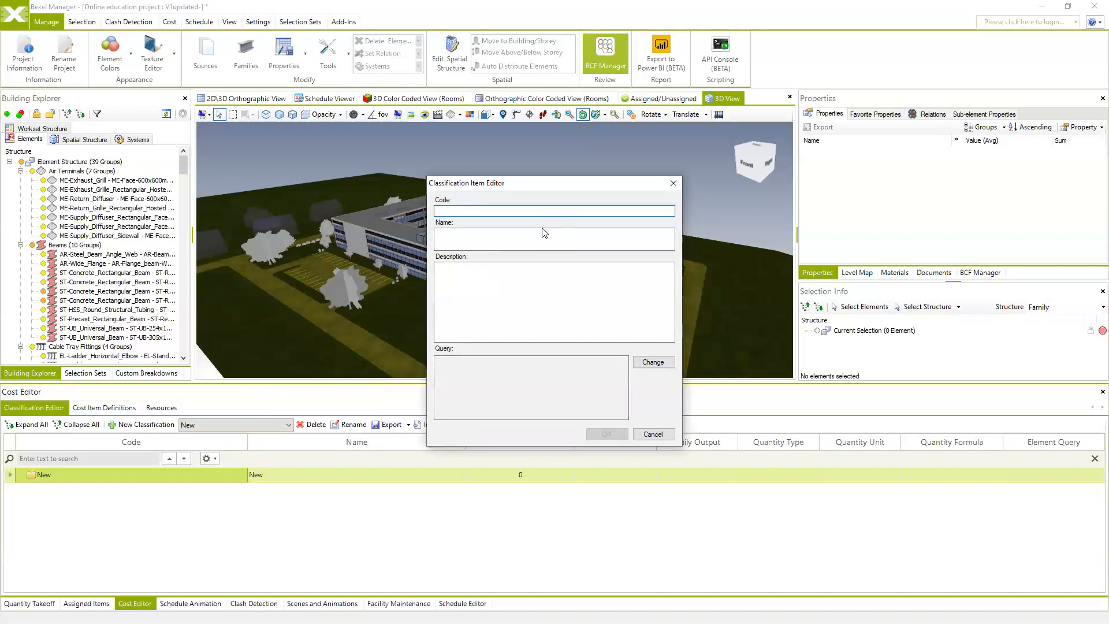
pyautogui.write('01')
pyautogui.click(465, 240)
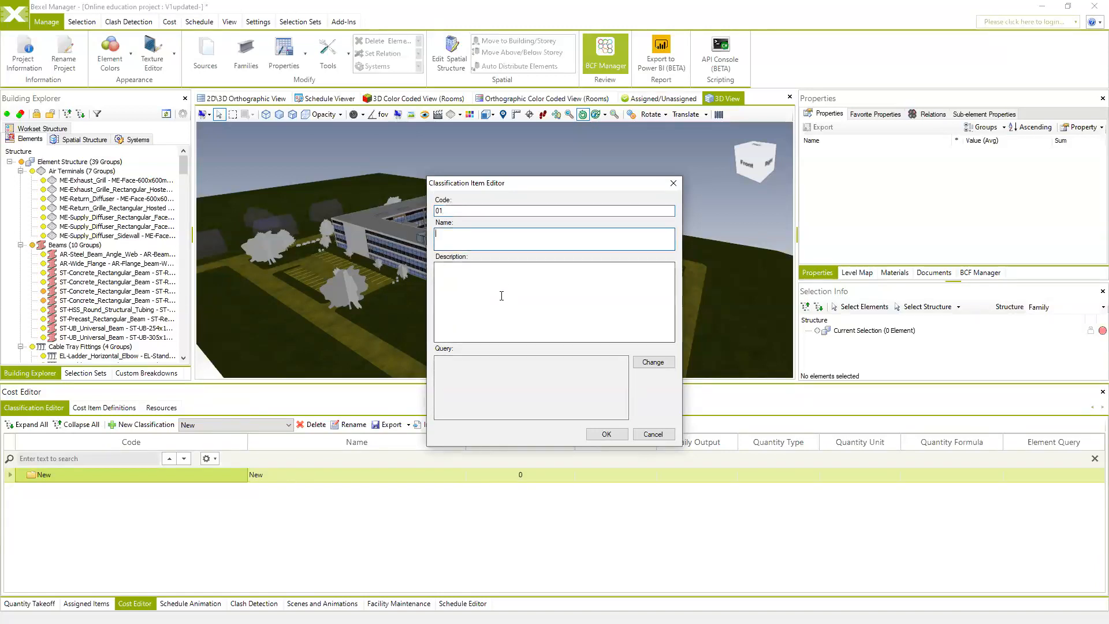
pyautogui.write('Architectural')
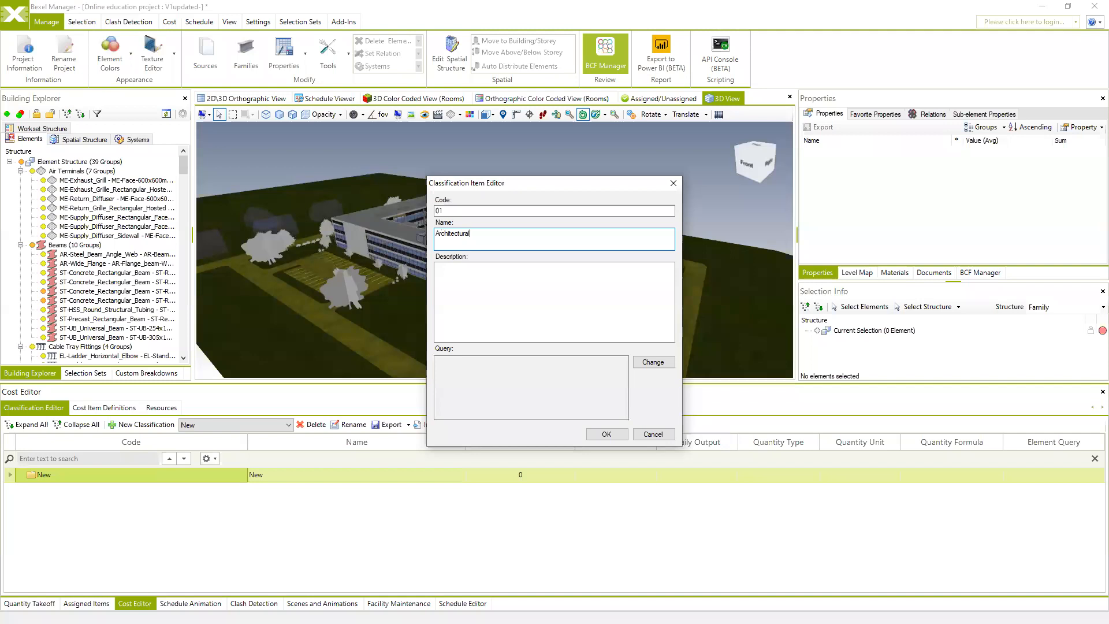
pyautogui.click(604, 434)
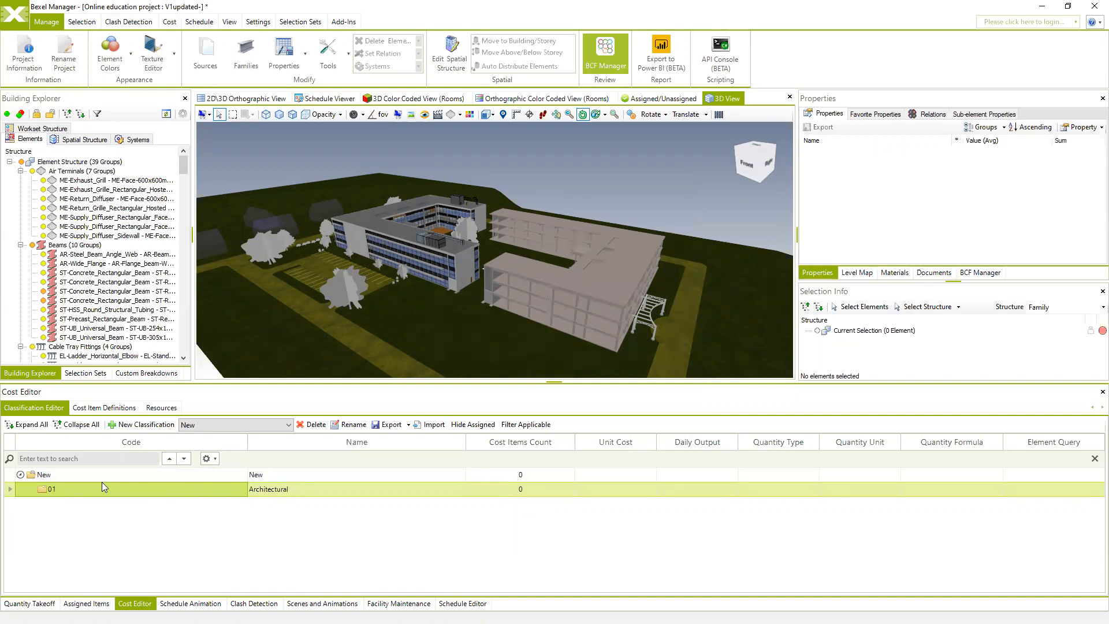
# Step: Add a classification item with code 02 and name Structural under the New classification
pyautogui.click(48, 480)
pyautogui.rightClick(49, 479)
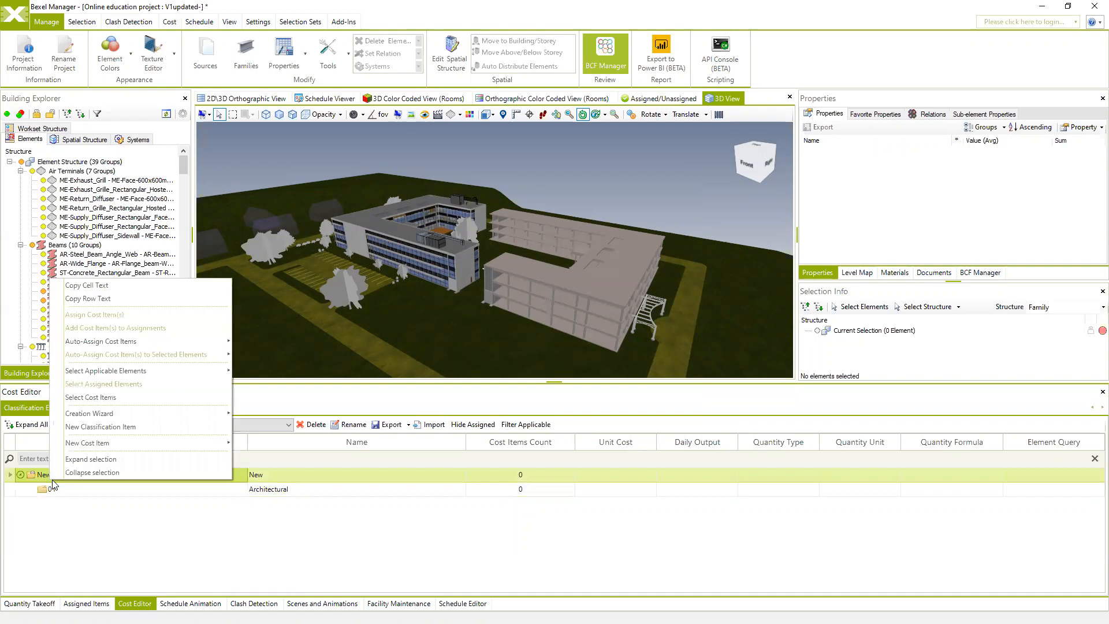
pyautogui.click(139, 427)
pyautogui.write('02')
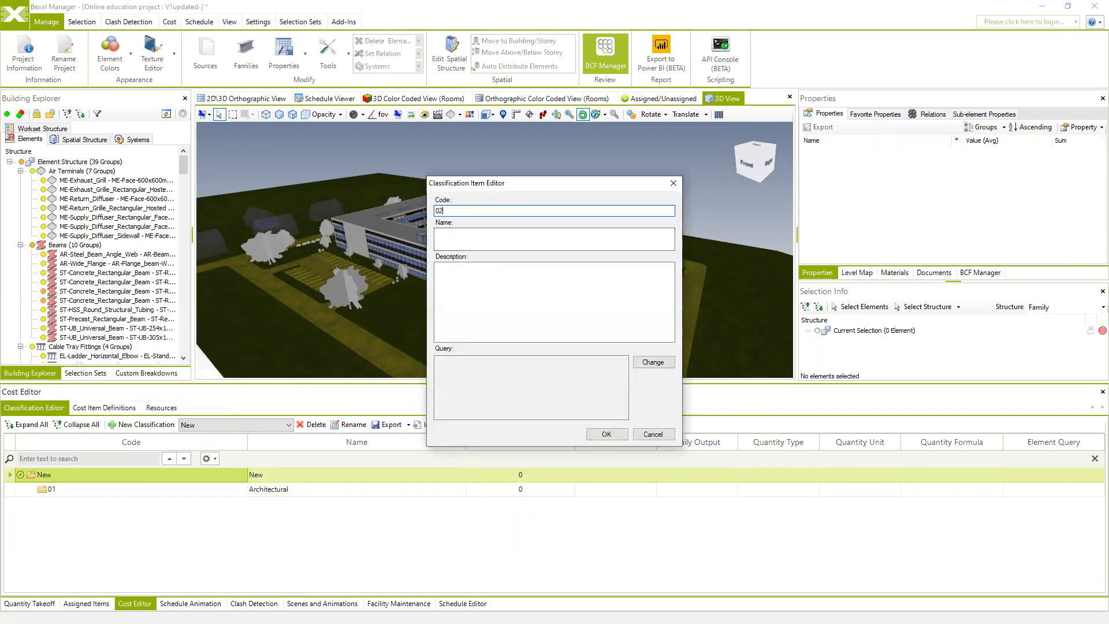
pyautogui.click(488, 236)
pyautogui.write('S')
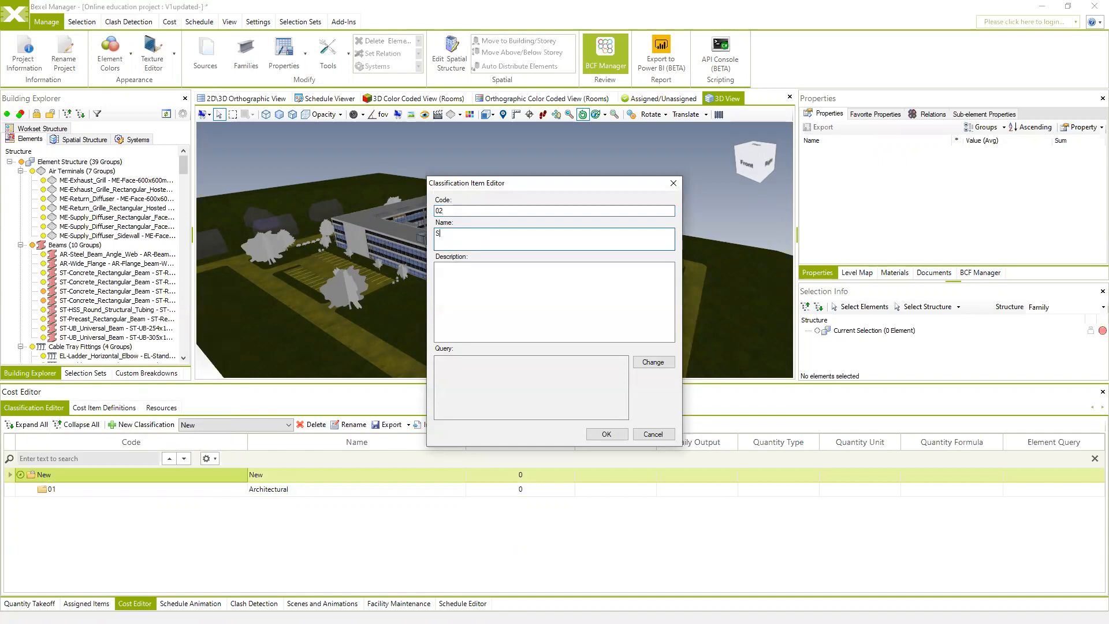
pyautogui.write('tructural')
pyautogui.click(606, 434)
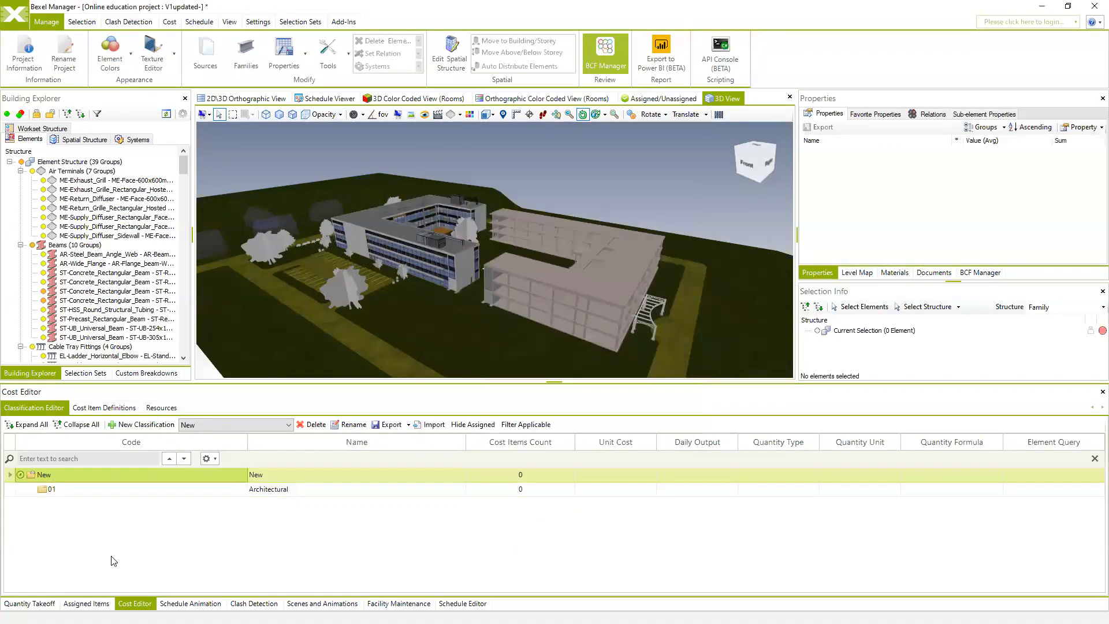
# Step: Add a classification item with code 03 and name MEP under the New classification
pyautogui.rightClick(59, 476)
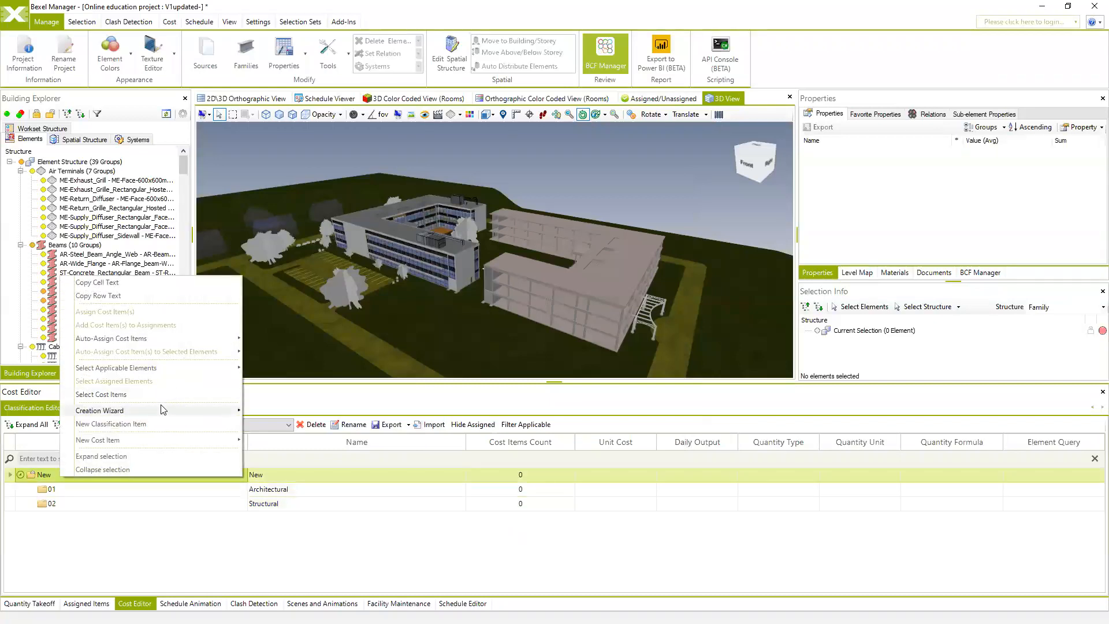
pyautogui.click(156, 424)
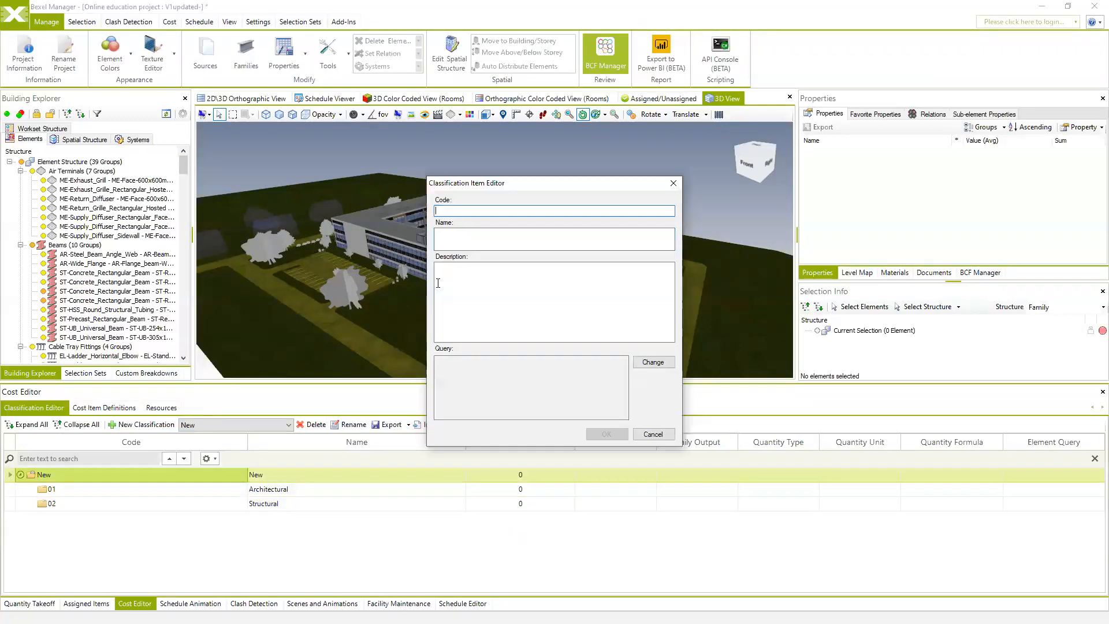
pyautogui.write('03')
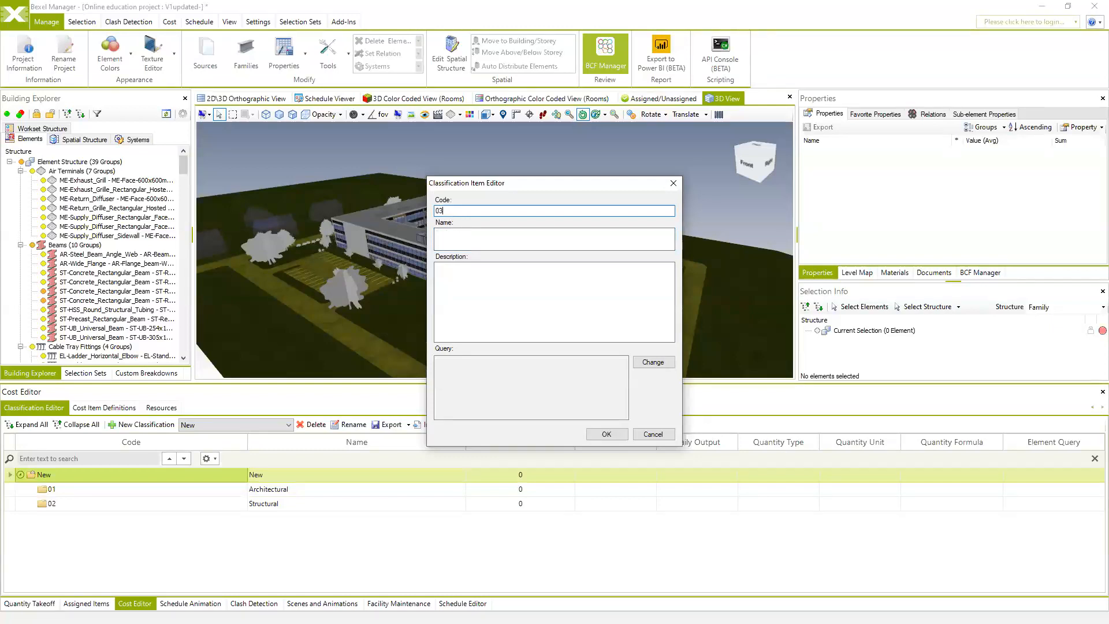
pyautogui.click(473, 236)
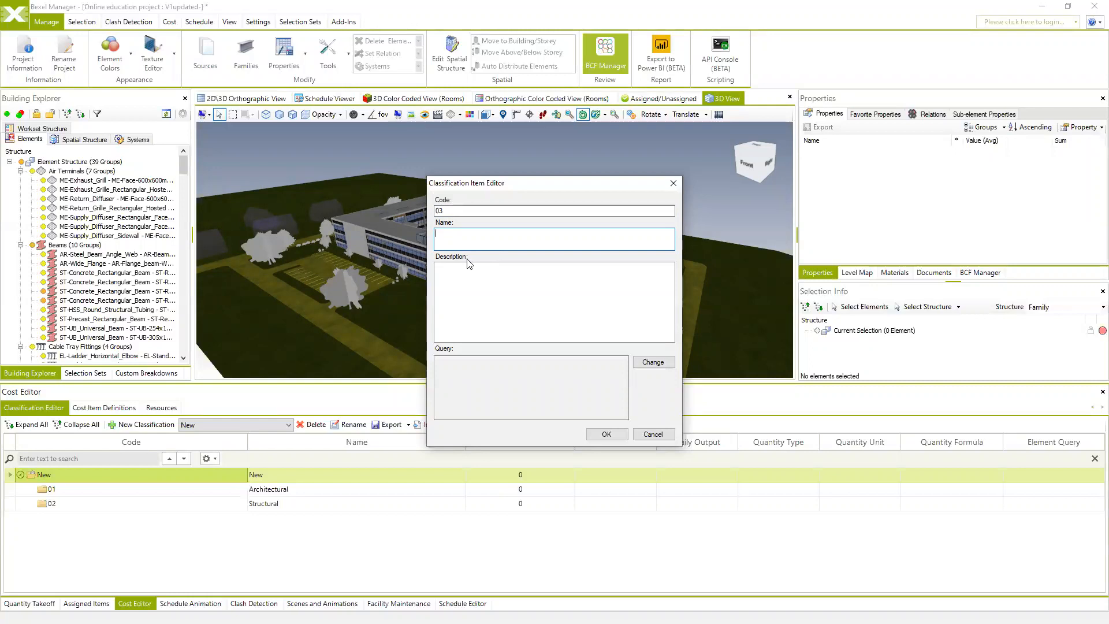
pyautogui.write('MEP')
pyautogui.click(591, 434)
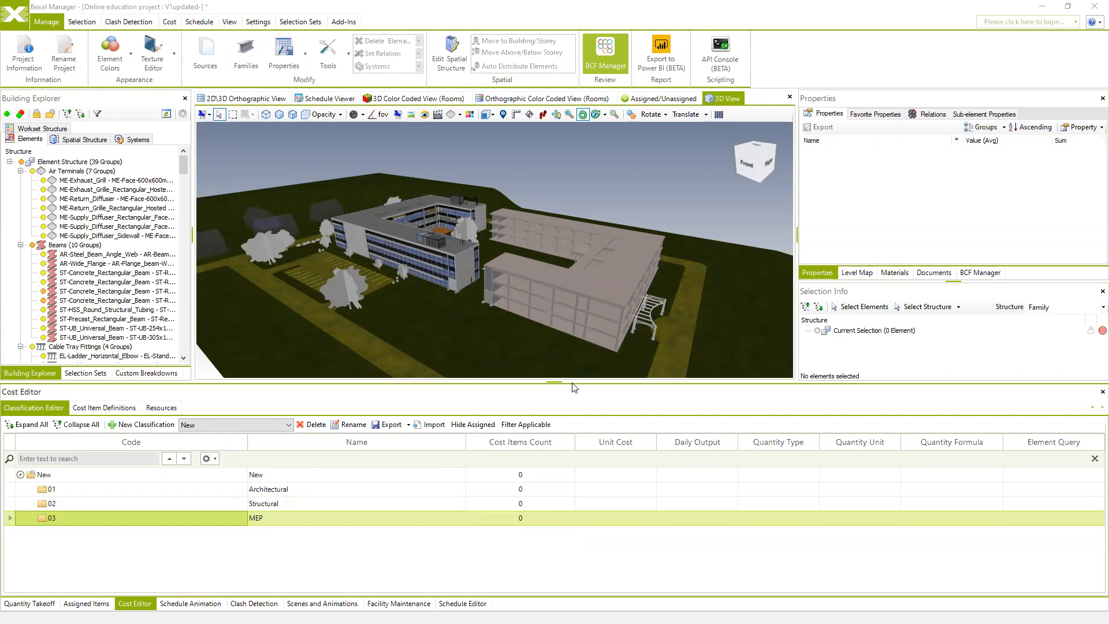
# Step: Enlarge the Cost Editor and check the editable fields of the Architectural classification item without changing them
pyautogui.moveTo(631, 382); pyautogui.dragTo(631, 319)
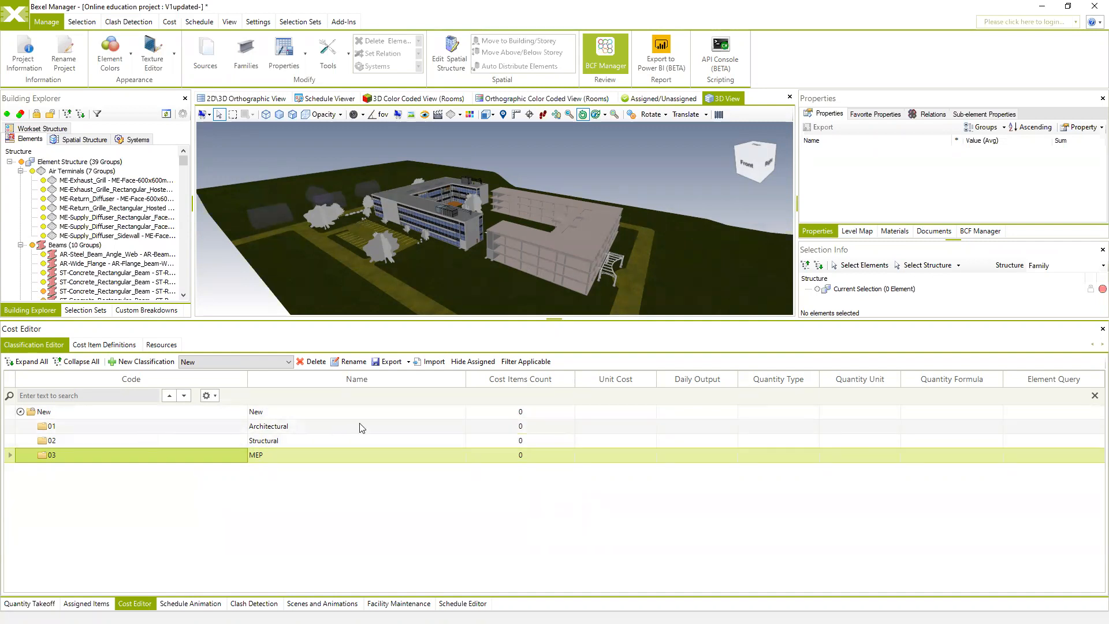
pyautogui.rightClick(329, 428)
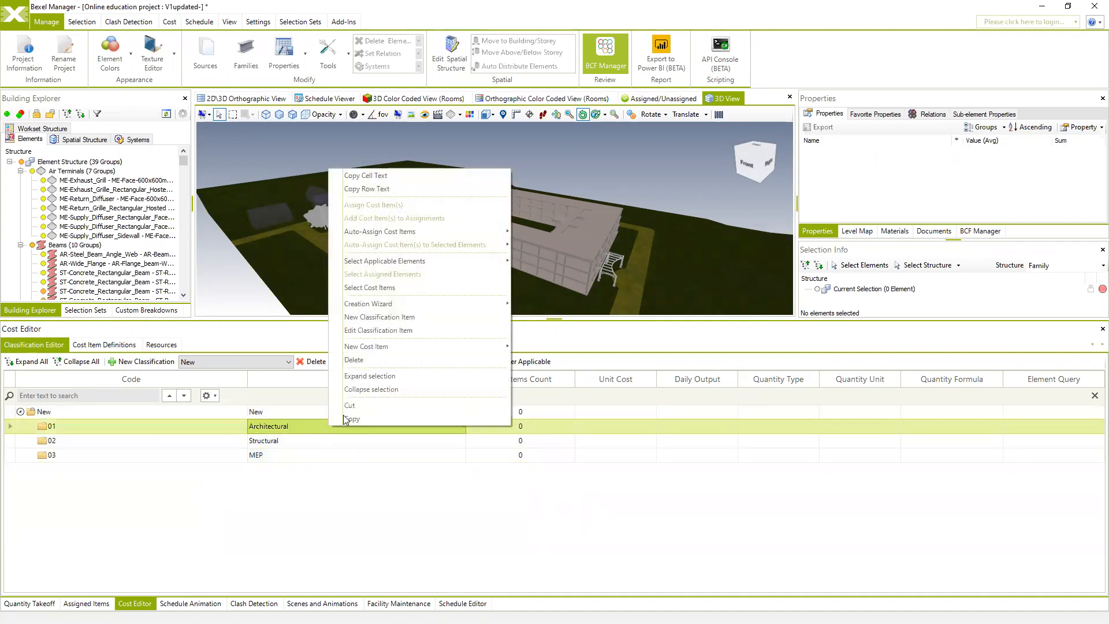
pyautogui.click(398, 331)
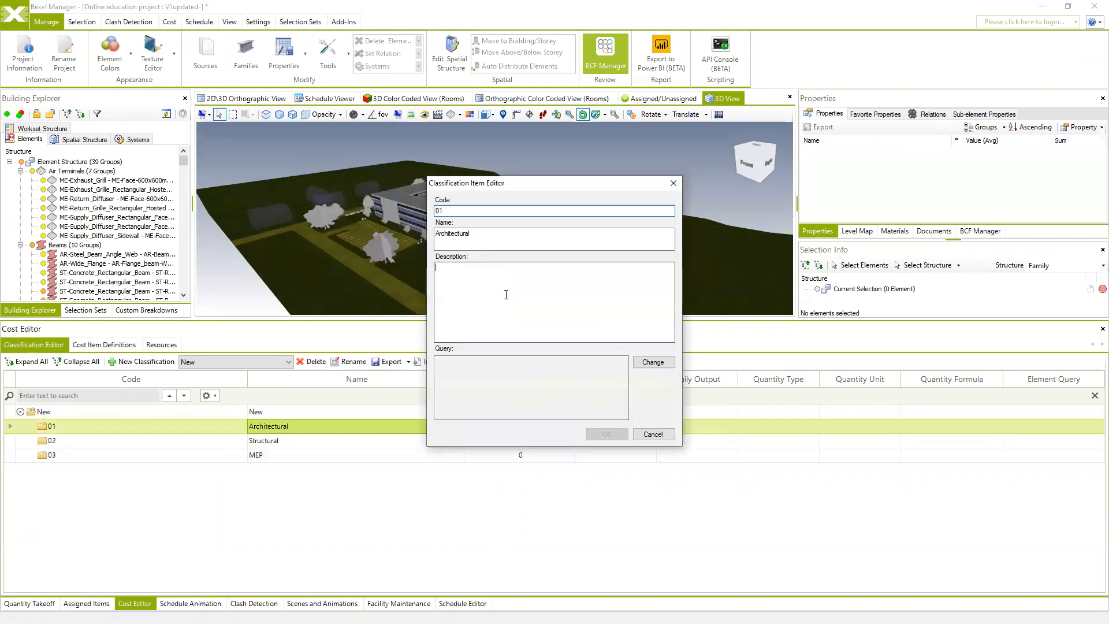
pyautogui.click(654, 434)
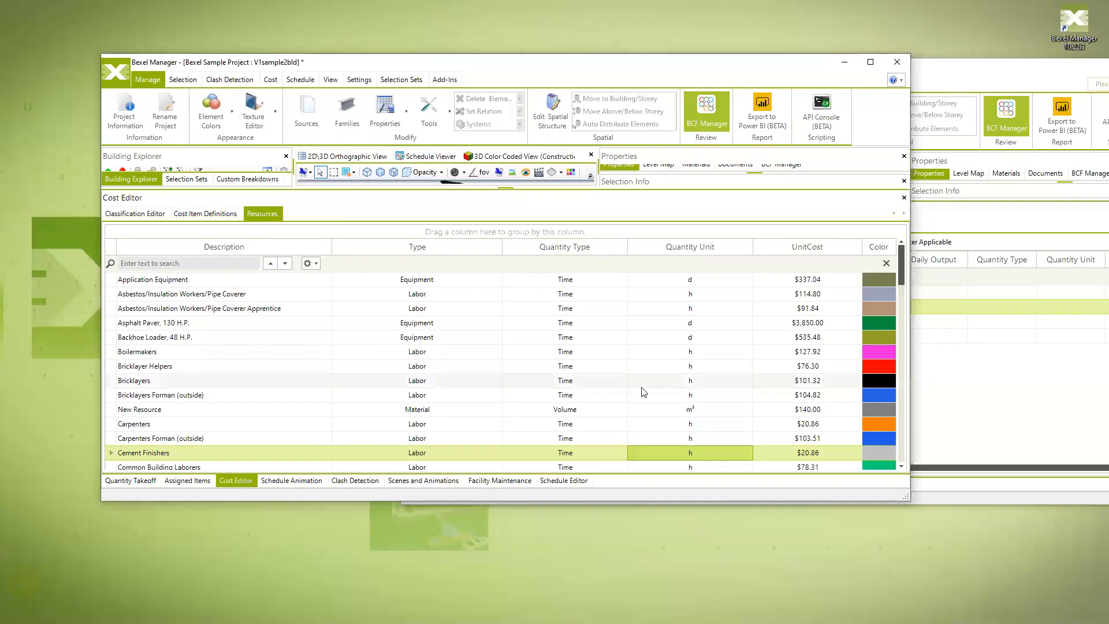
# Step: Display the fully expanded Uniformat classification in the Bexel Sample Project's Classification Editor, with the window maximized
pyautogui.click(135, 213)
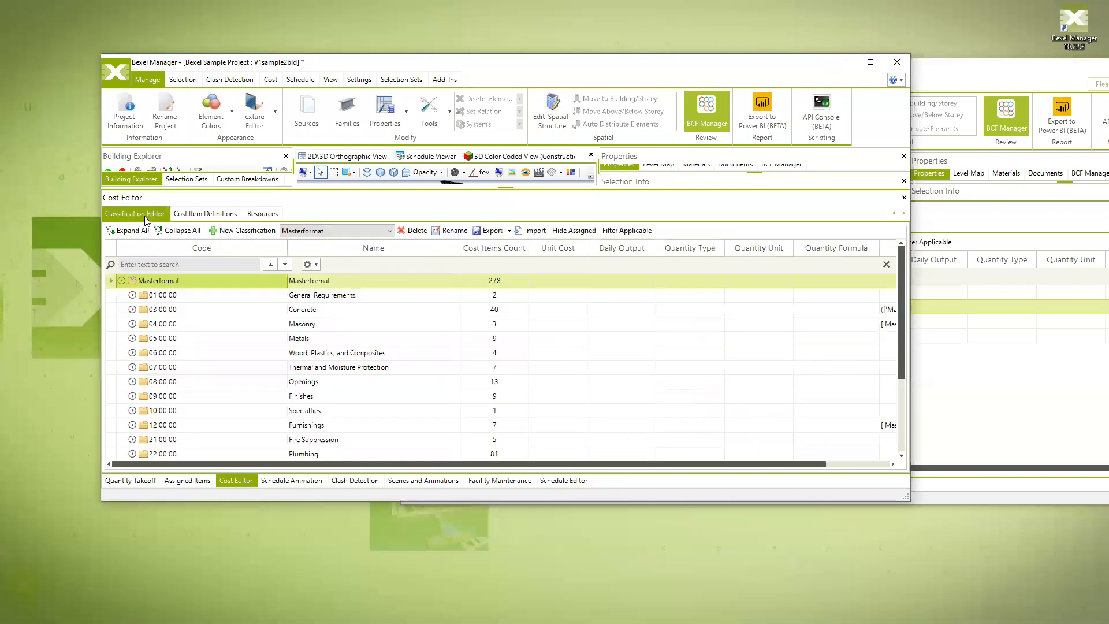
pyautogui.click(871, 62)
pyautogui.click(254, 354)
pyautogui.click(196, 365)
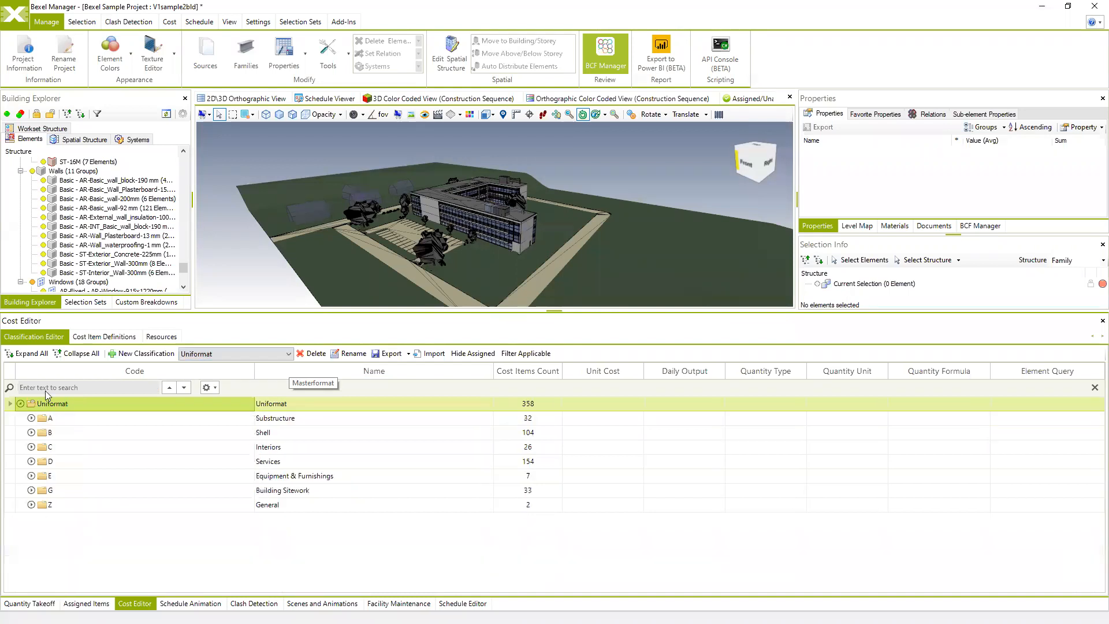
pyautogui.click(26, 354)
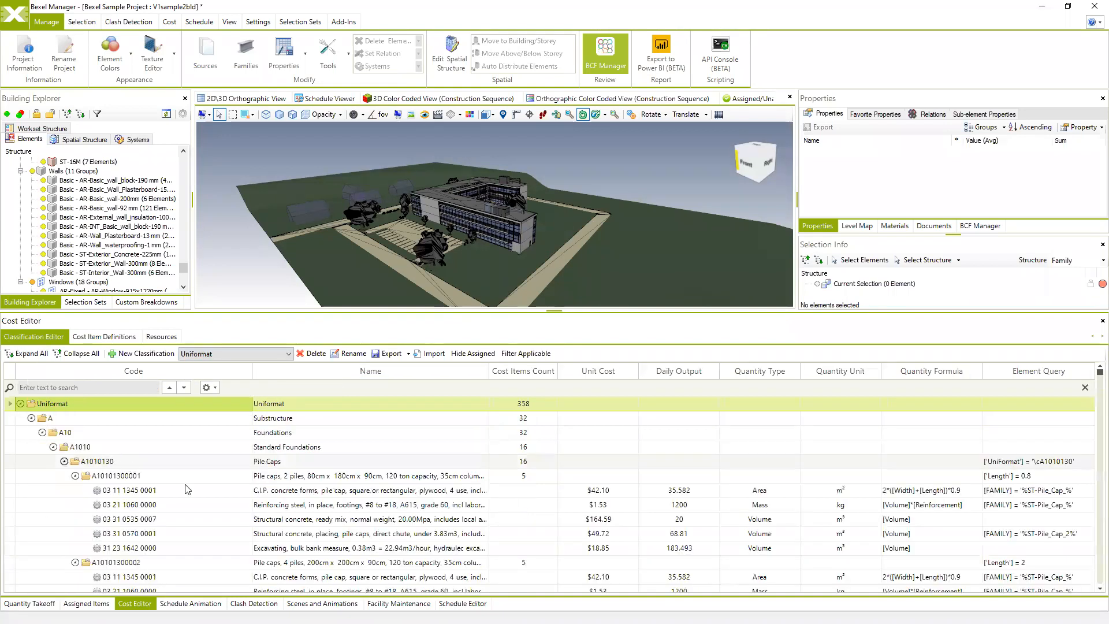
pyautogui.click(155, 503)
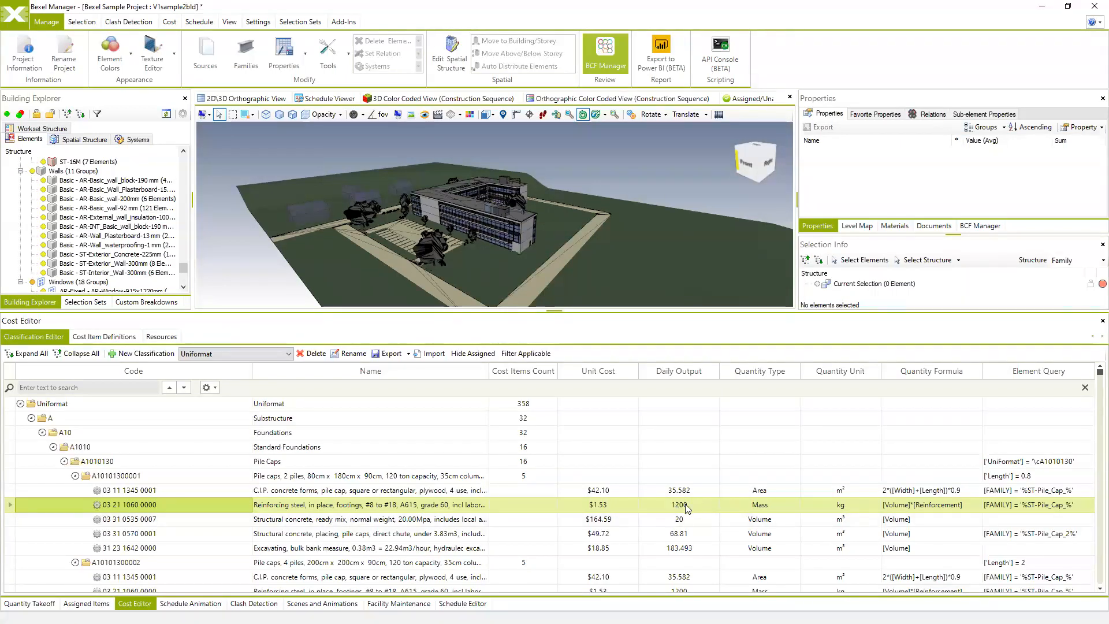
pyautogui.click(272, 492)
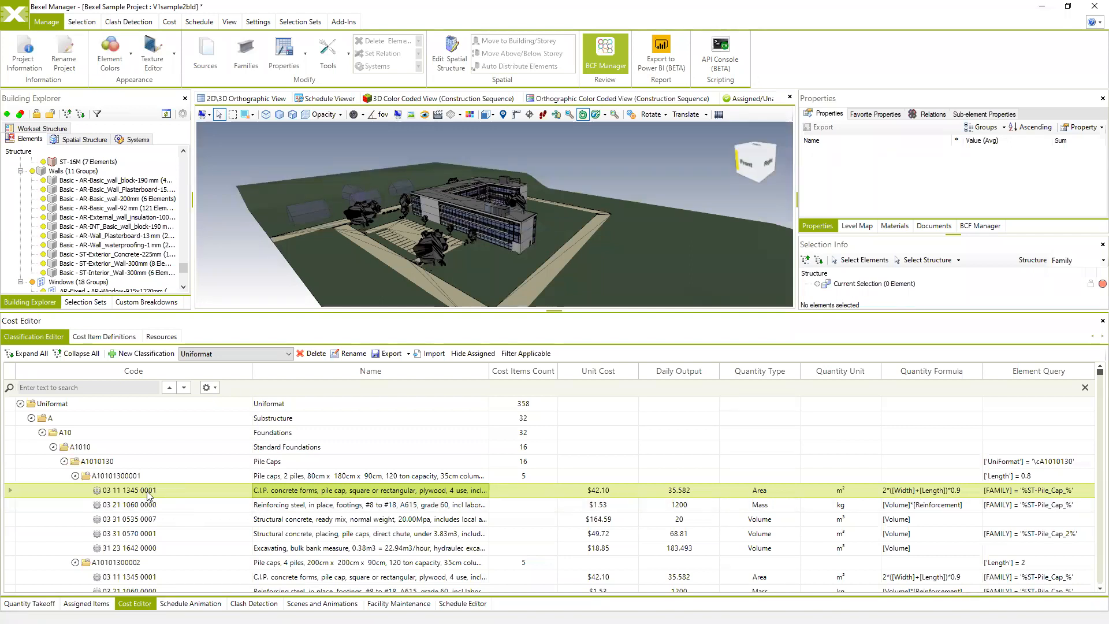
pyautogui.moveTo(534, 240); pyautogui.dragTo(537, 229, button='middle')
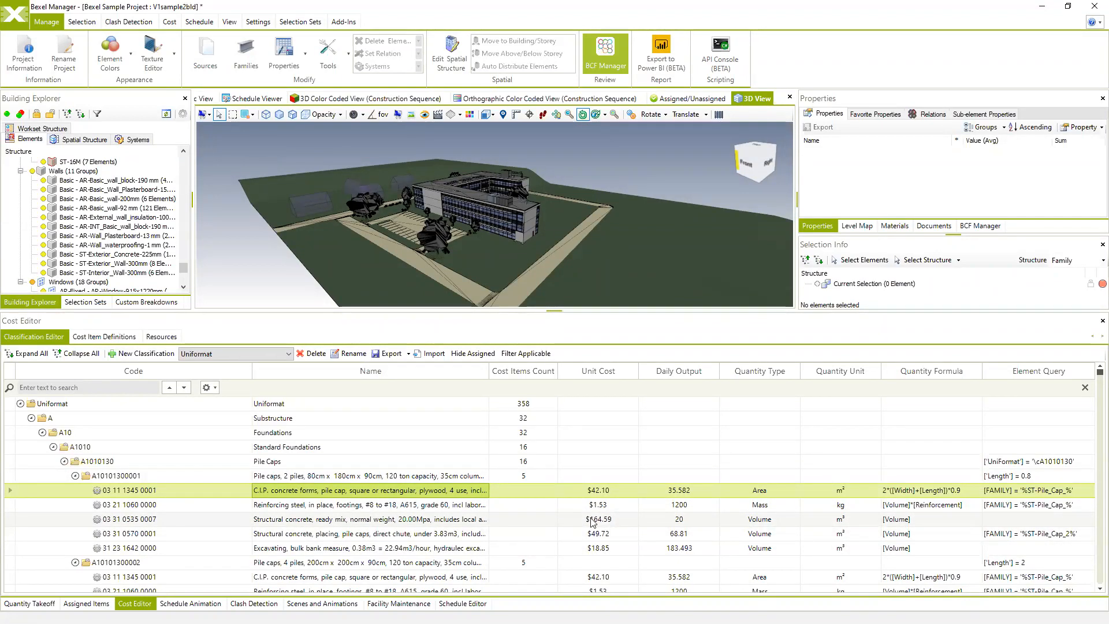
pyautogui.click(384, 522)
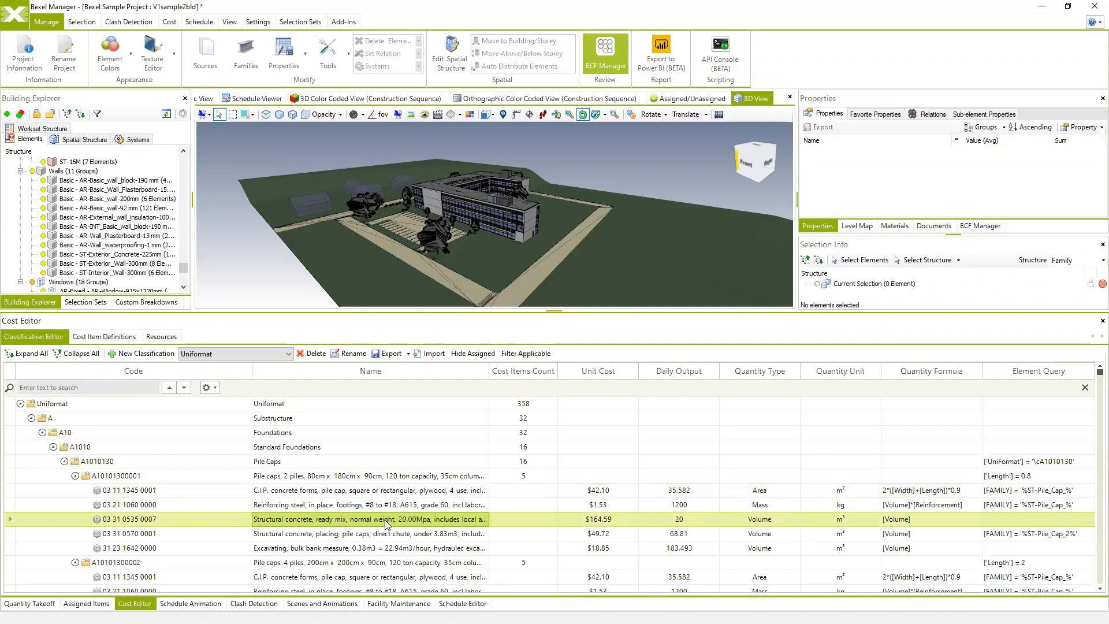
pyautogui.click(333, 533)
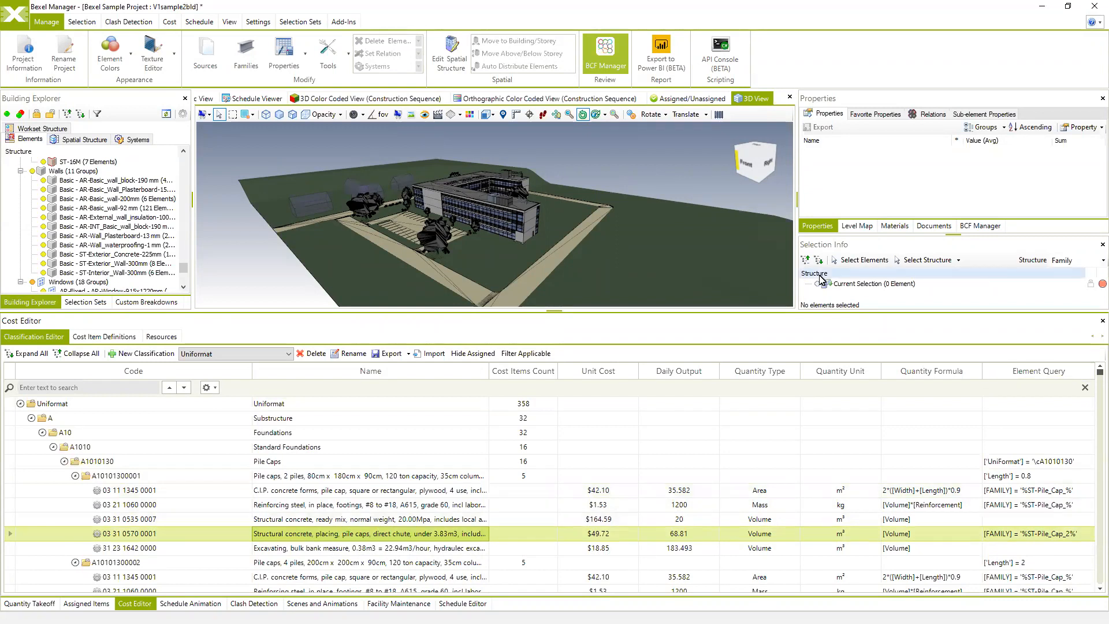
pyautogui.moveTo(635, 230); pyautogui.dragTo(639, 245, button='middle')
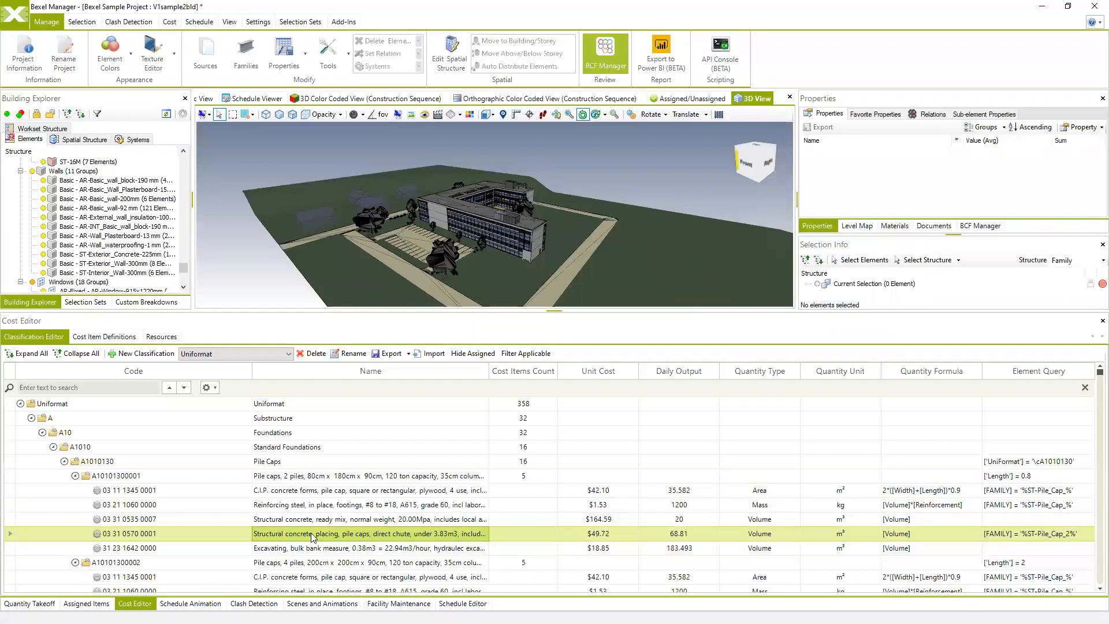
pyautogui.moveTo(530, 233); pyautogui.dragTo(546, 234, button='middle')
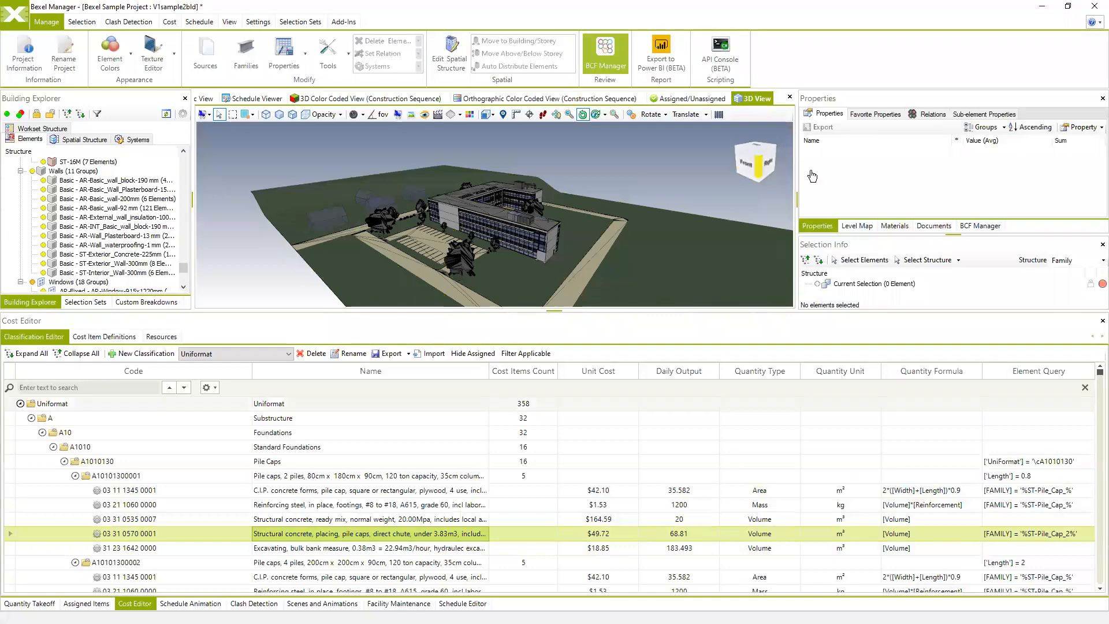
# Step: Switch back to the Online education project and maximize its window
pyautogui.click(1041, 9)
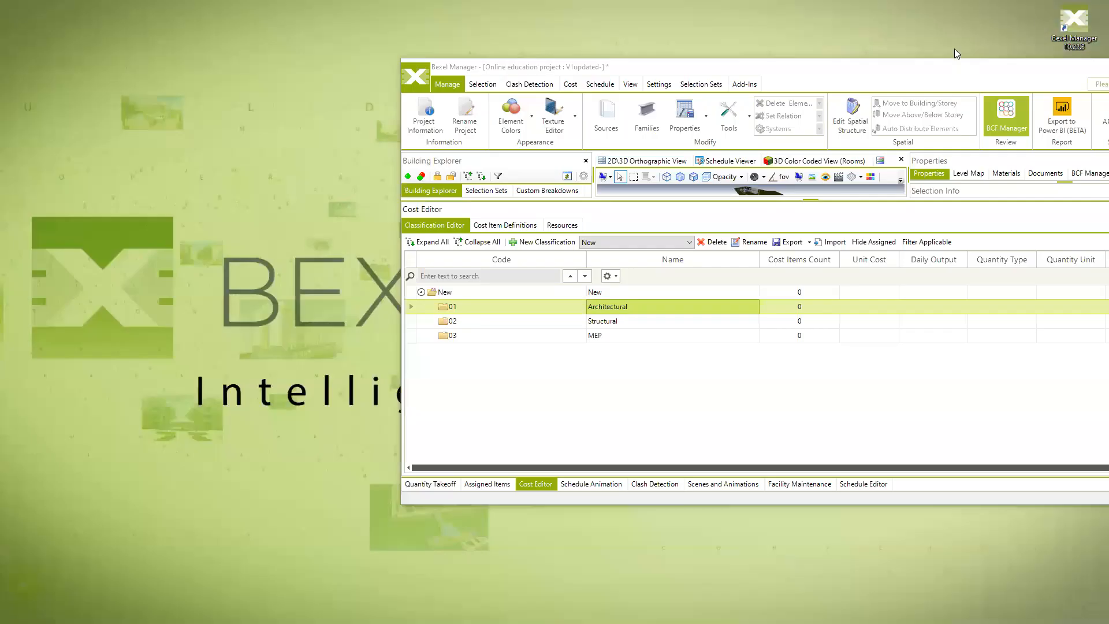
pyautogui.moveTo(949, 73); pyautogui.dragTo(519, 105)
pyautogui.moveTo(647, 99); pyautogui.dragTo(732, 82)
pyautogui.click(837, 85)
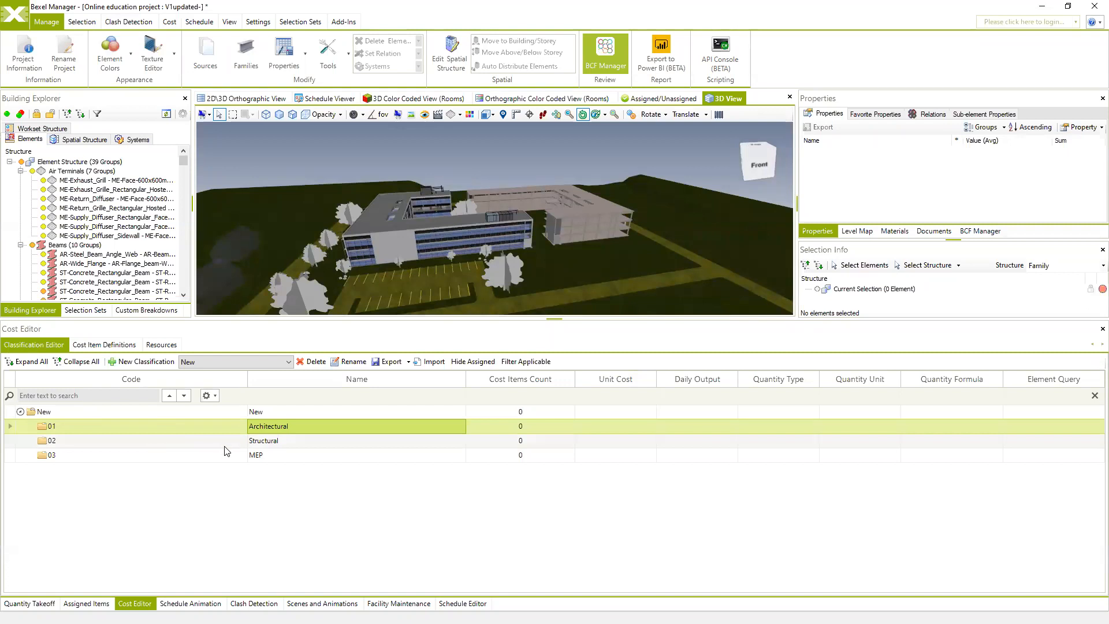
pyautogui.click(179, 442)
pyautogui.click(182, 455)
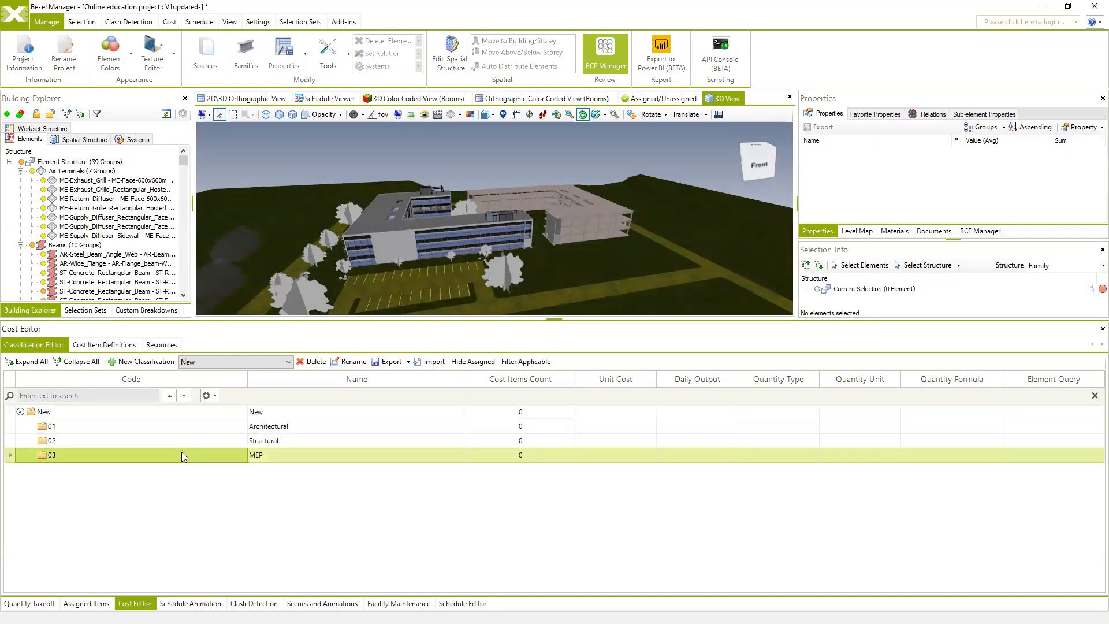
pyautogui.click(186, 428)
pyautogui.moveTo(442, 233); pyautogui.dragTo(393, 238, button='middle')
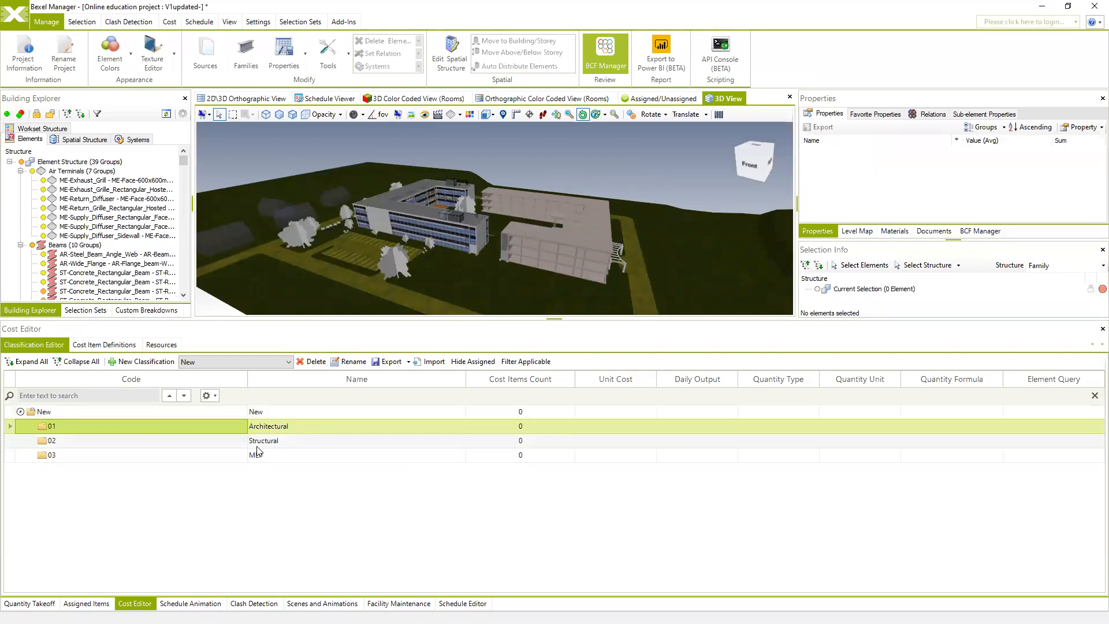
pyautogui.click(202, 445)
pyautogui.click(247, 461)
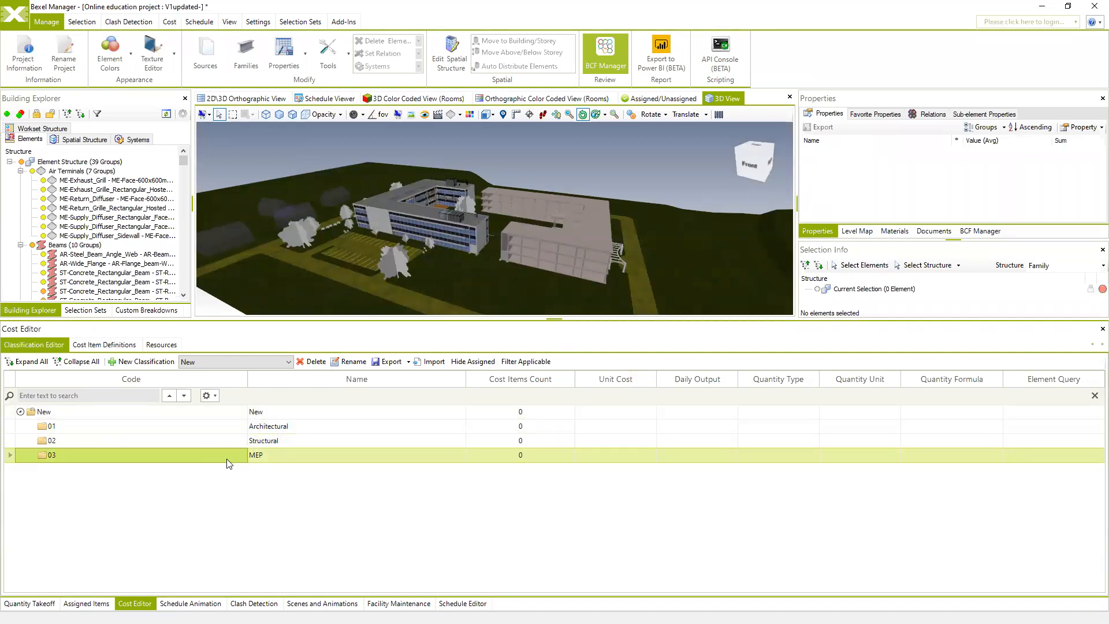
# Step: Open the element query of the 01 Architectural classification item for editing
pyautogui.click(120, 428)
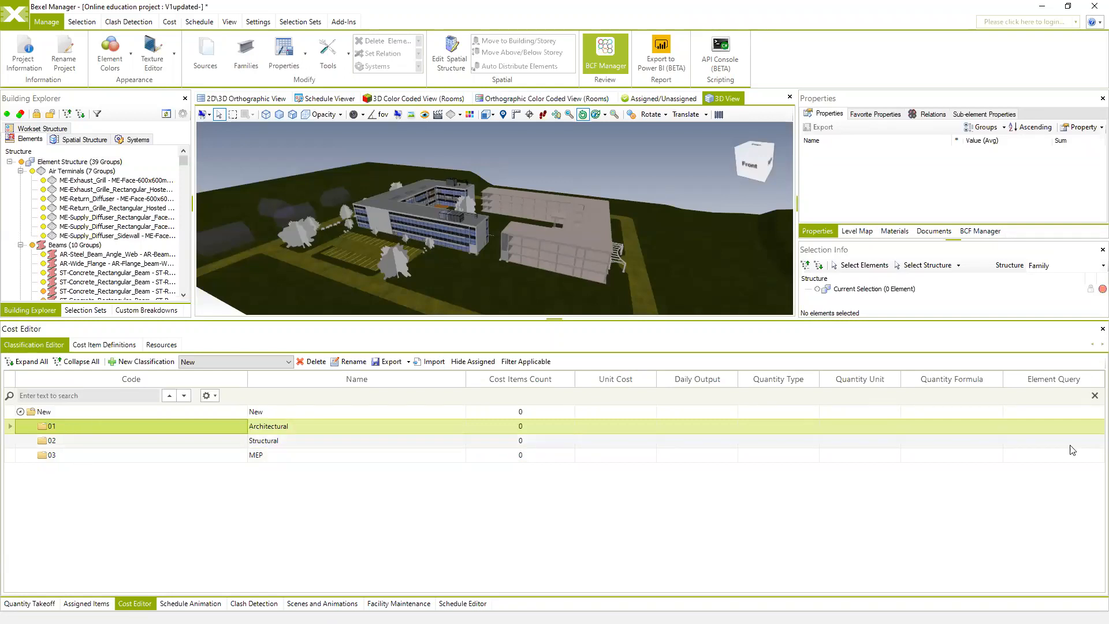
pyautogui.rightClick(122, 427)
pyautogui.moveTo(173, 349)
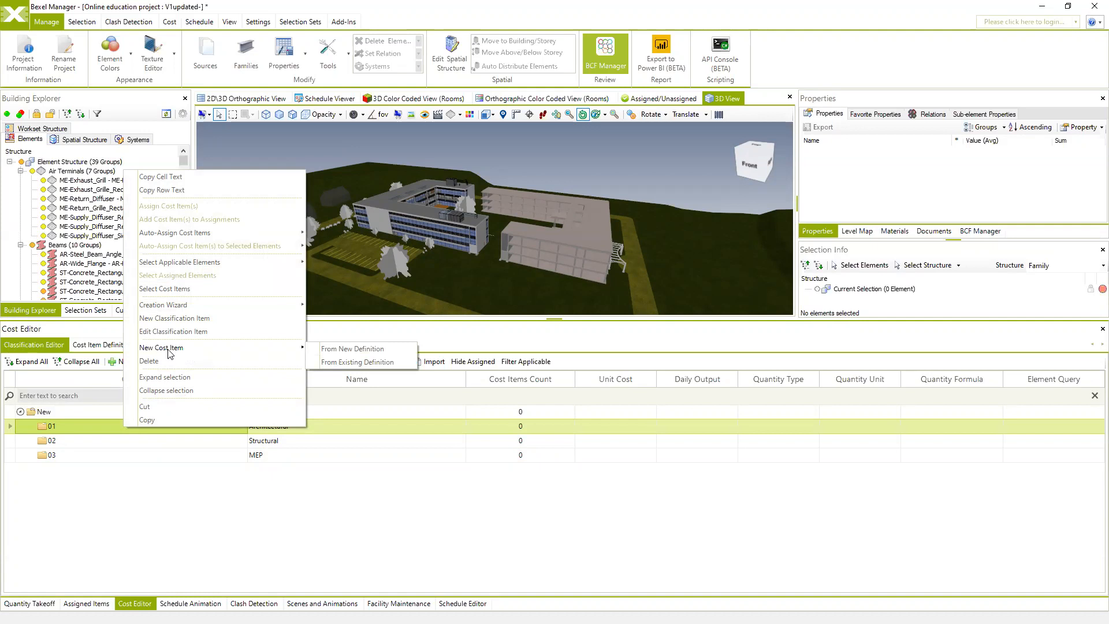
pyautogui.click(174, 332)
pyautogui.click(463, 282)
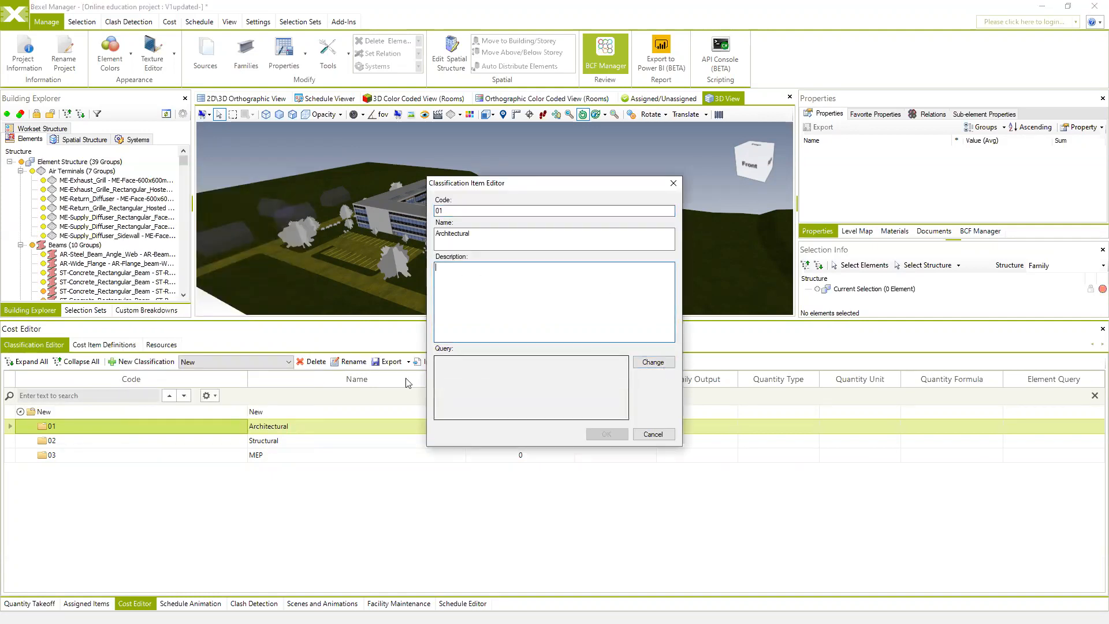
pyautogui.click(651, 366)
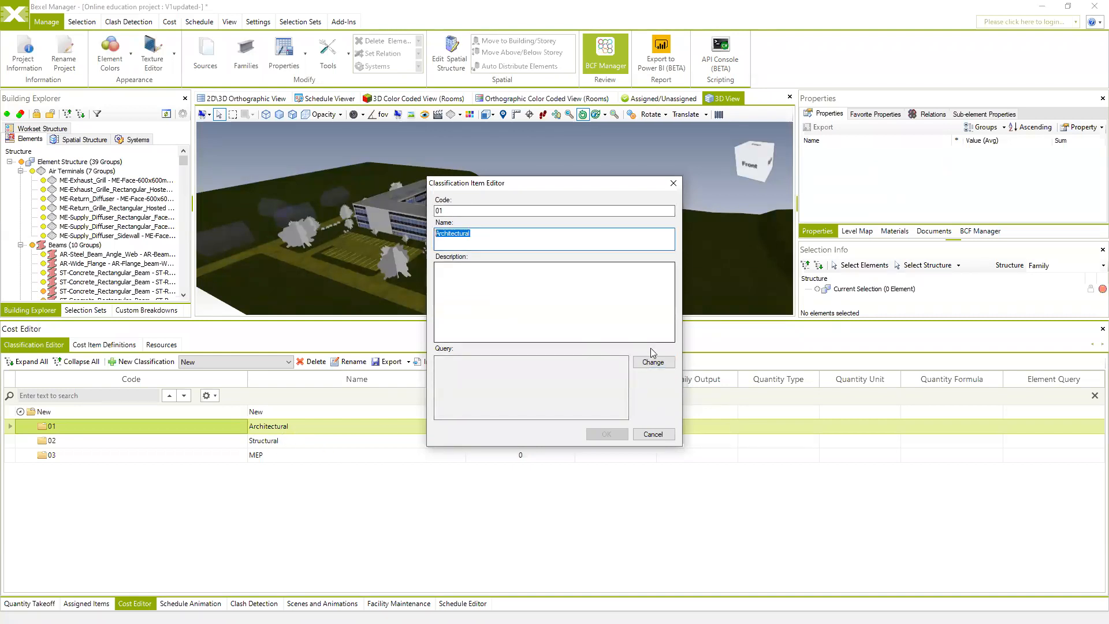
pyautogui.click(653, 362)
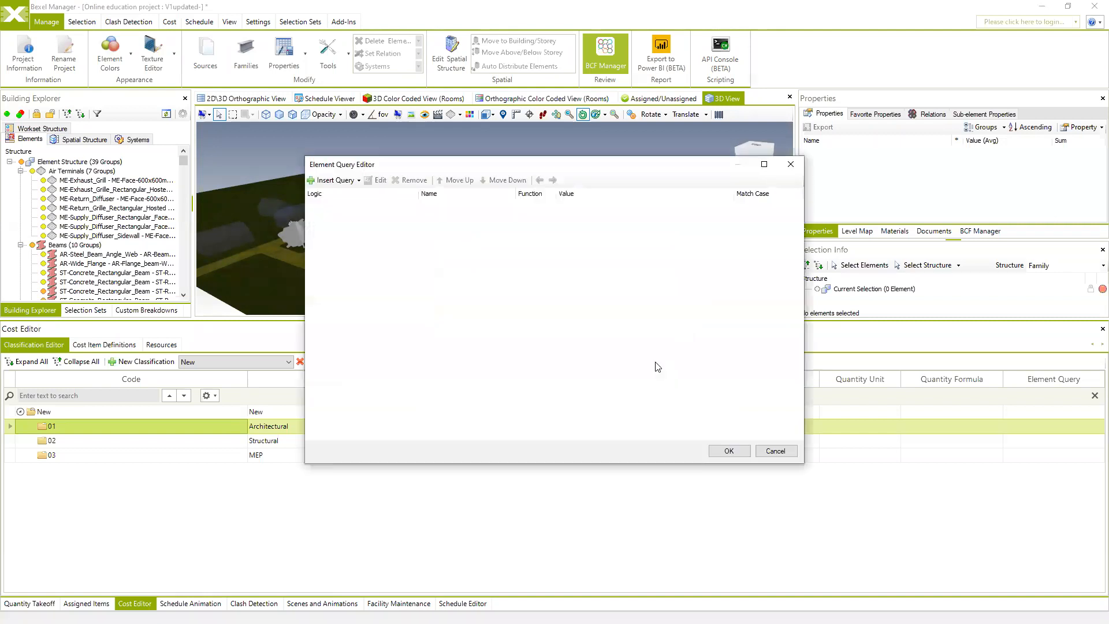
# Step: Define the 01 Architectural item's element query as a property value condition where Document Title begins with AR, and save the item
pyautogui.click(358, 180)
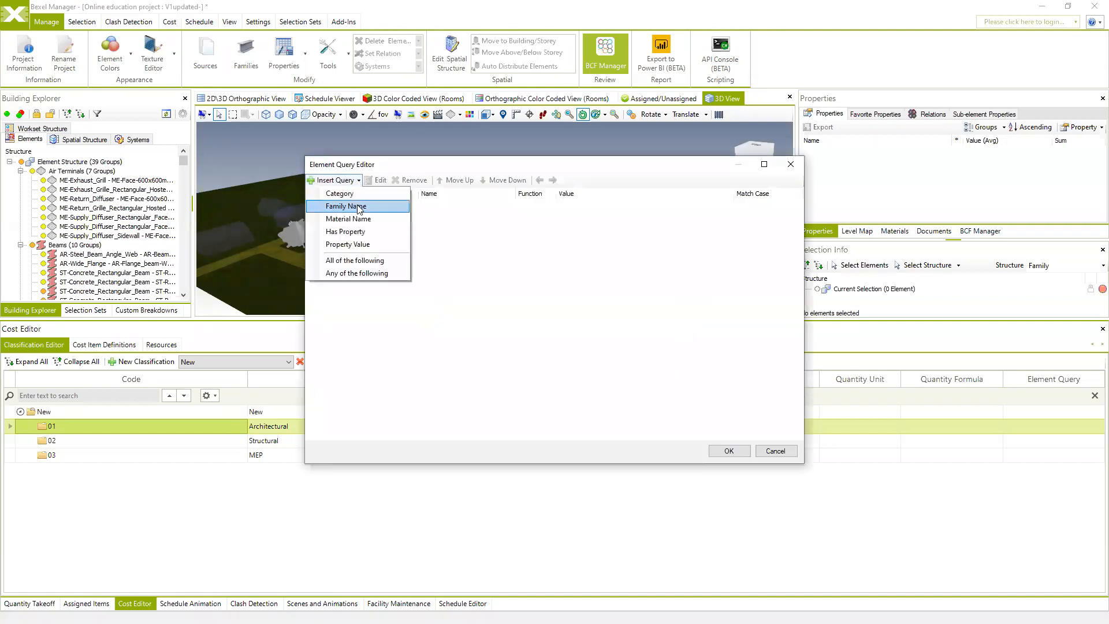
pyautogui.click(371, 243)
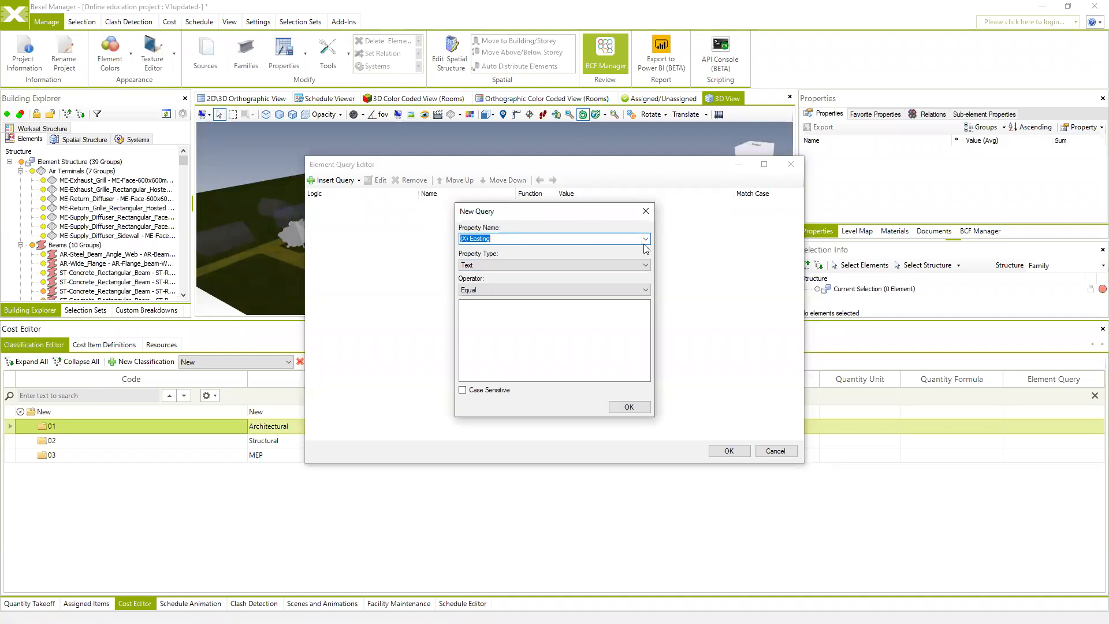
pyautogui.click(628, 237)
pyautogui.moveTo(570, 238); pyautogui.dragTo(357, 246)
pyautogui.write('document Path')
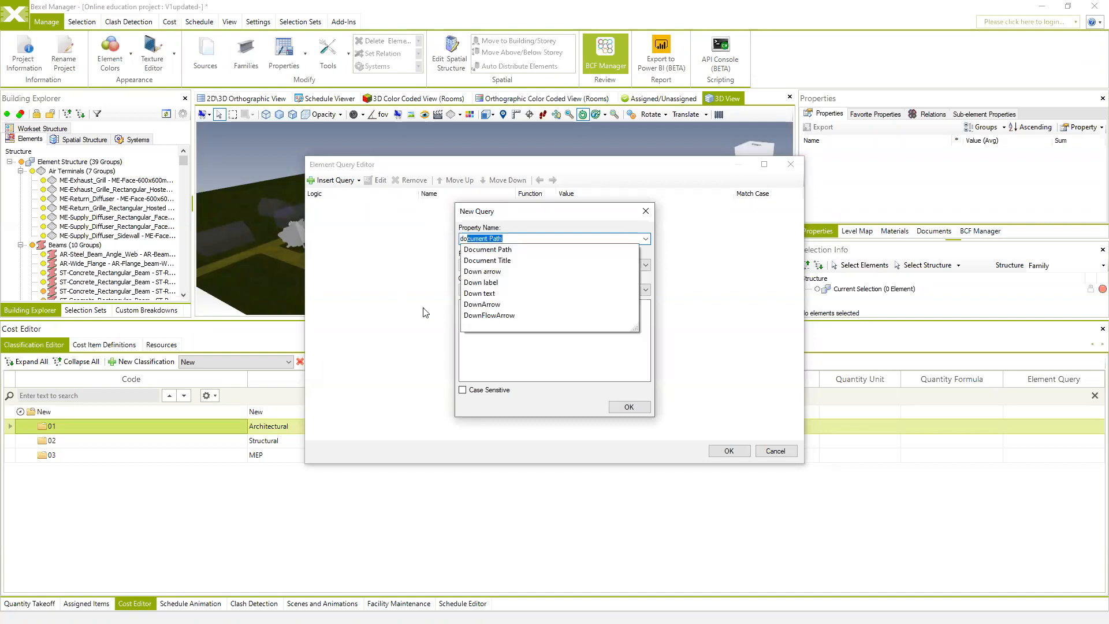
pyautogui.click(612, 261)
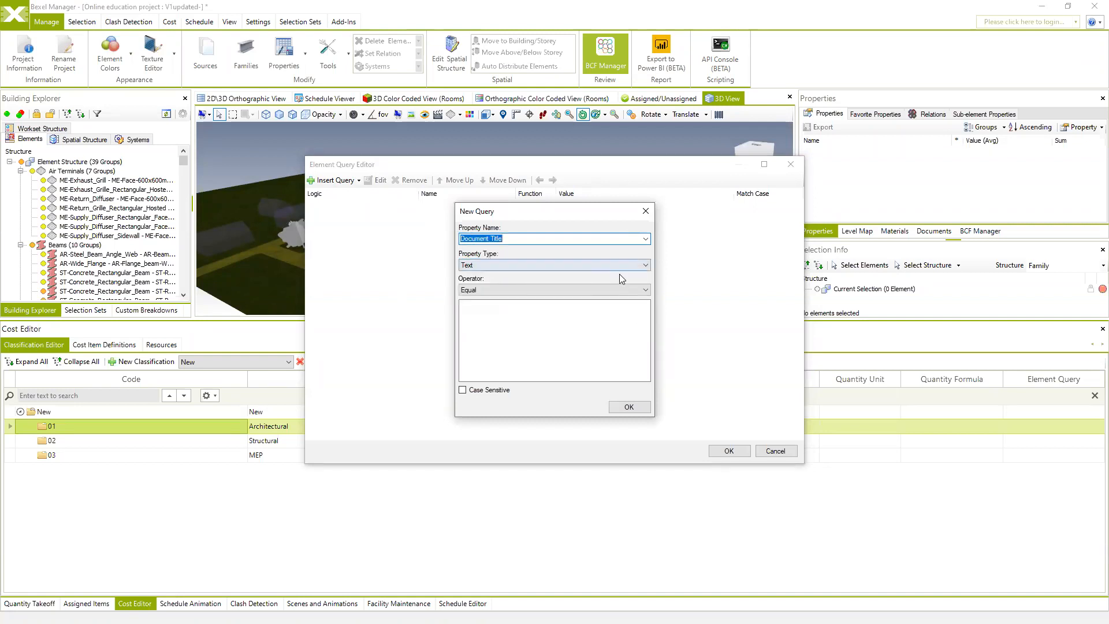
pyautogui.click(646, 289)
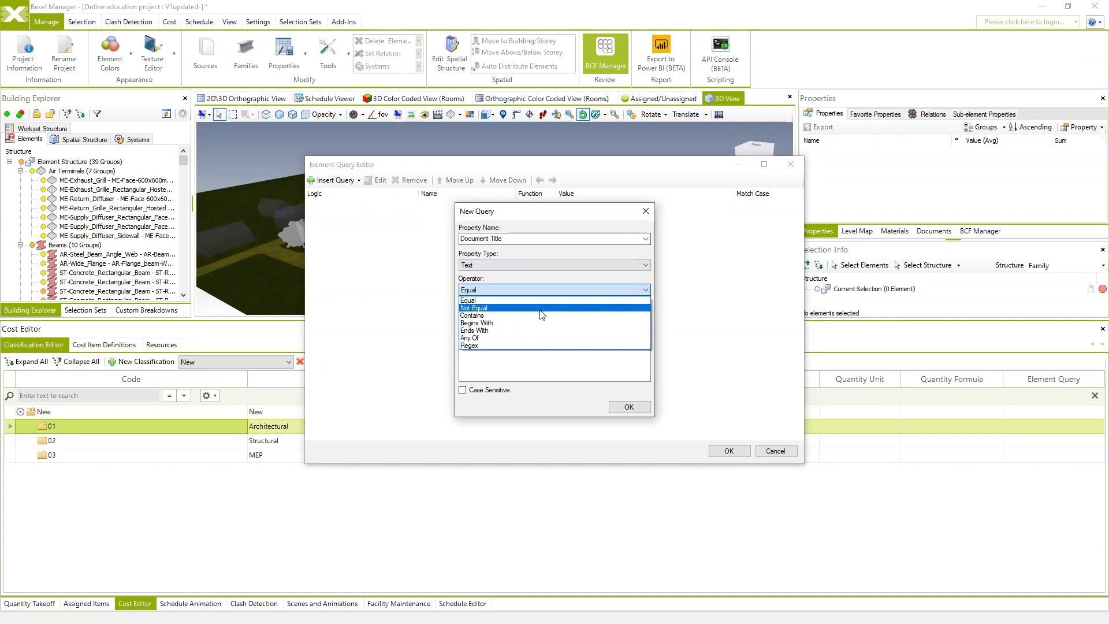
pyautogui.click(502, 323)
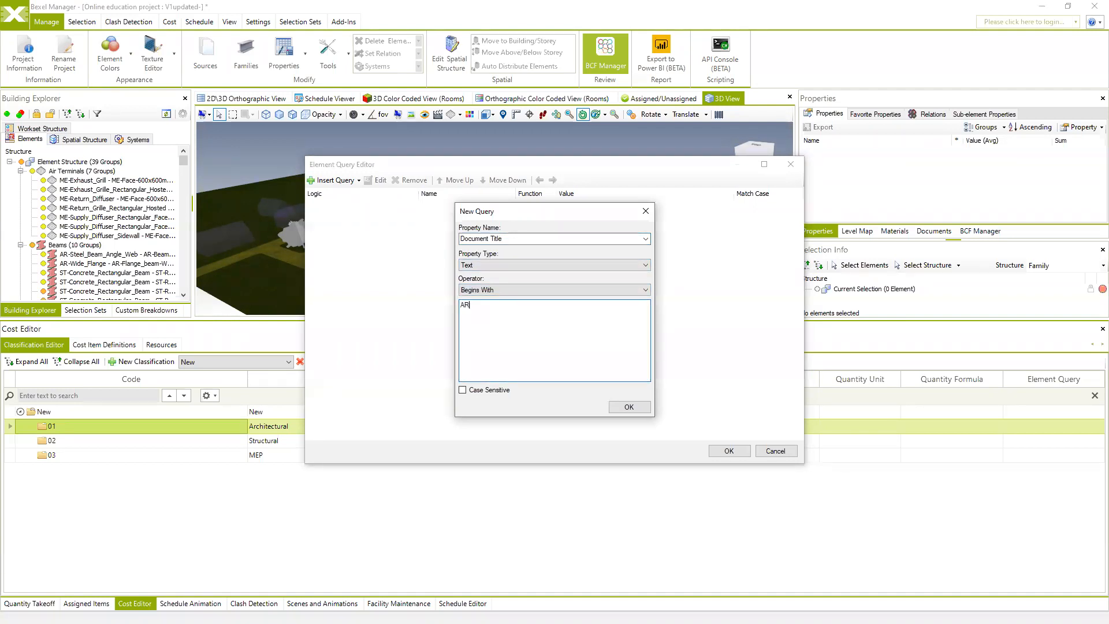
pyautogui.click(626, 406)
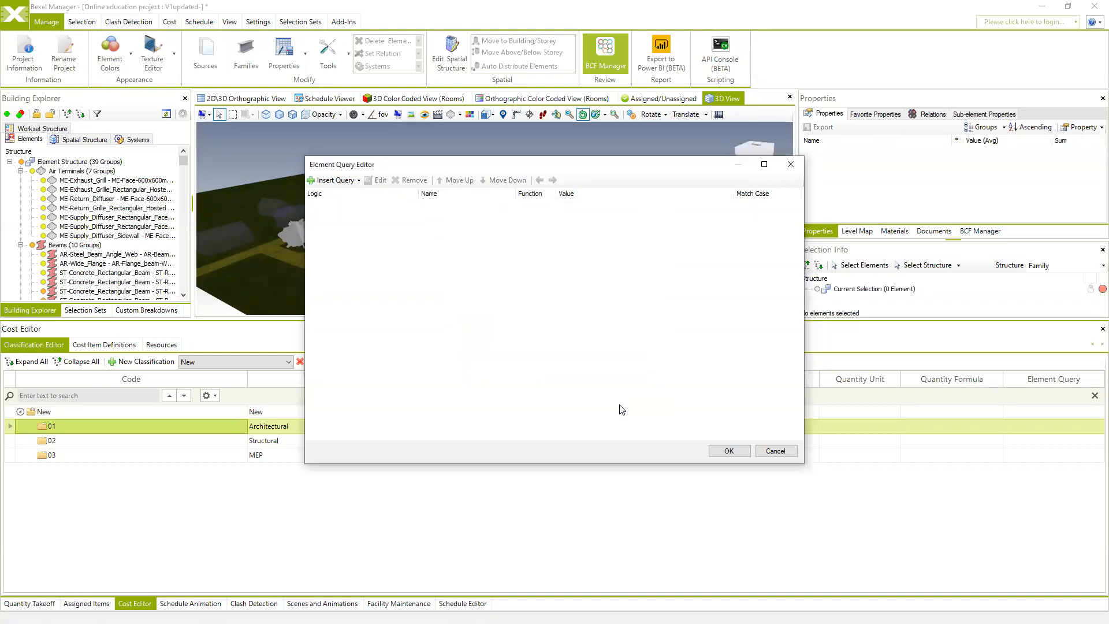
pyautogui.click(727, 452)
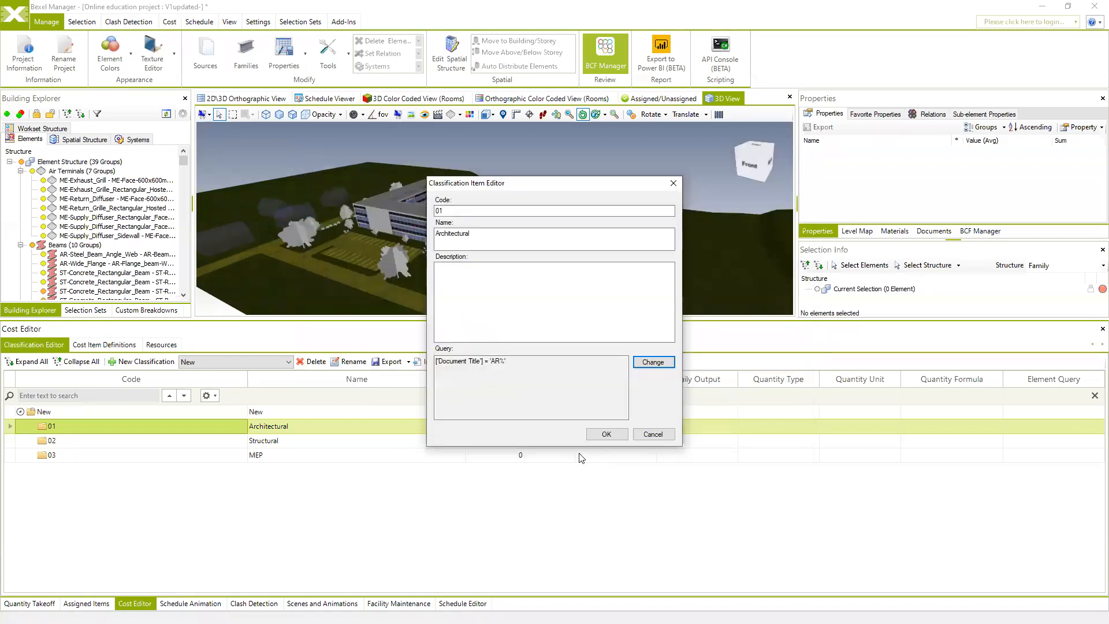
pyautogui.click(605, 435)
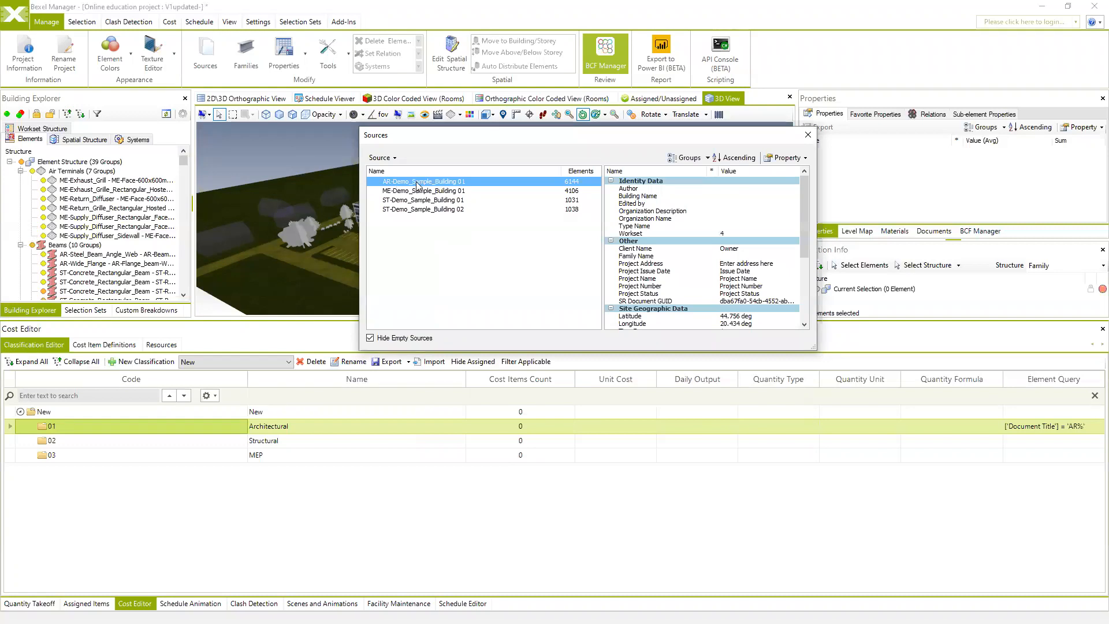
# Step: Review the two ST-Demo_Sample_Building source models in the project's source list, then close the list
pyautogui.click(393, 201)
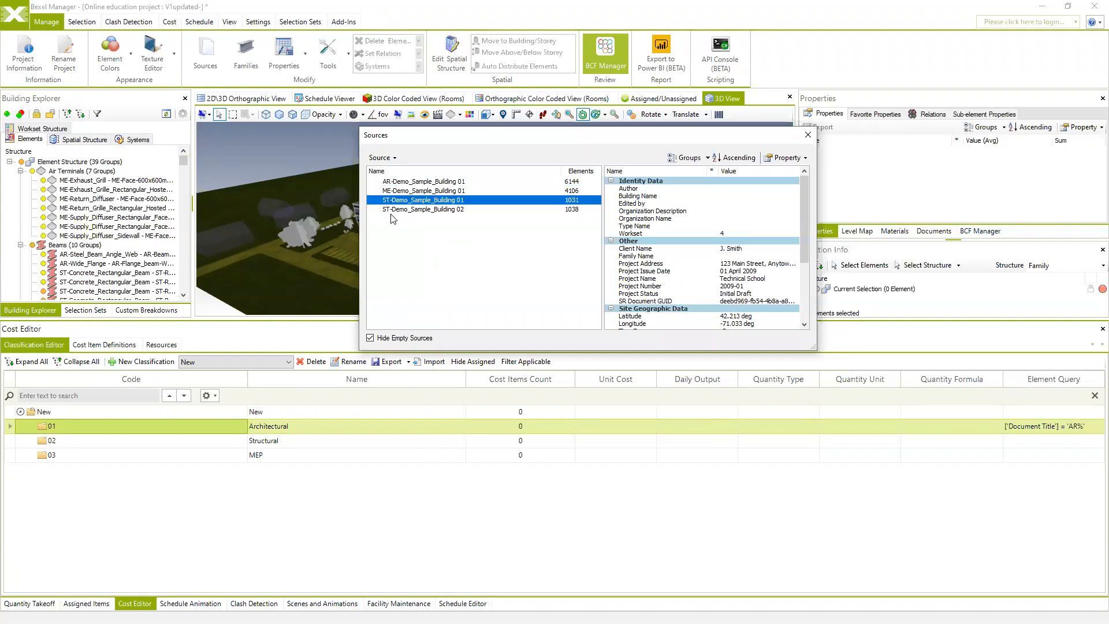
pyautogui.click(390, 209)
pyautogui.click(808, 135)
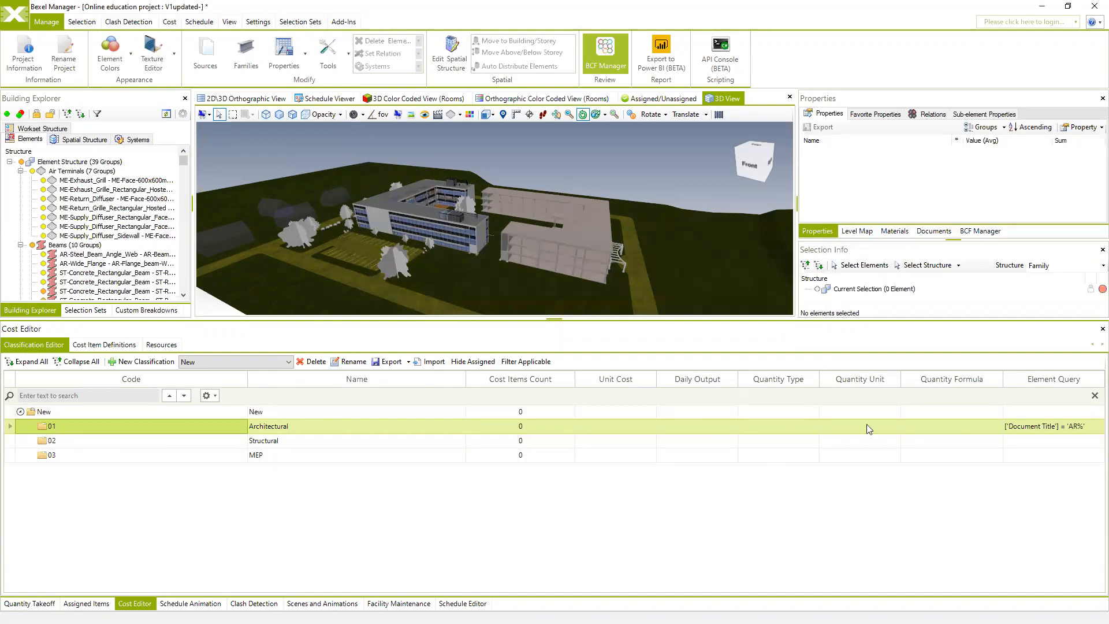
# Step: Select all elements applicable to the 01 Architectural classification item
pyautogui.rightClick(57, 432)
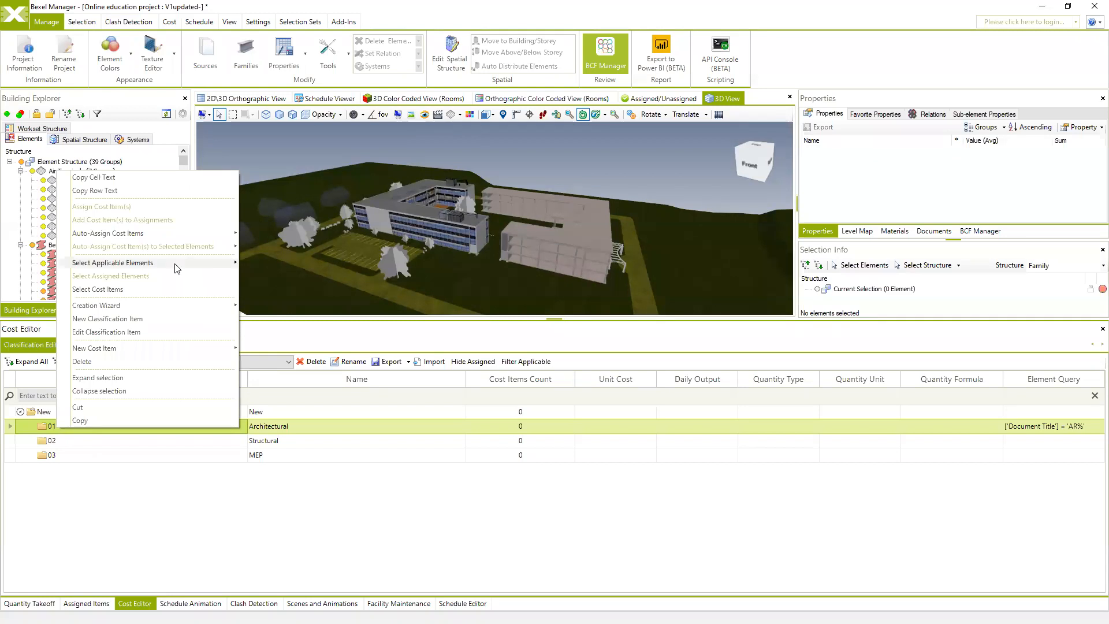
pyautogui.moveTo(176, 265)
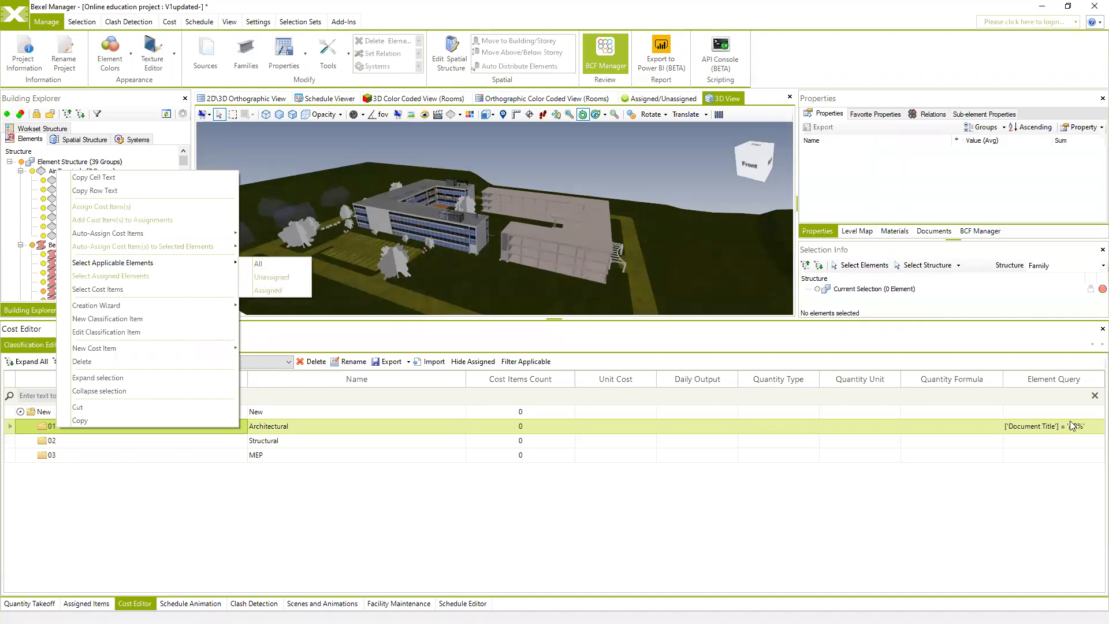
pyautogui.click(272, 266)
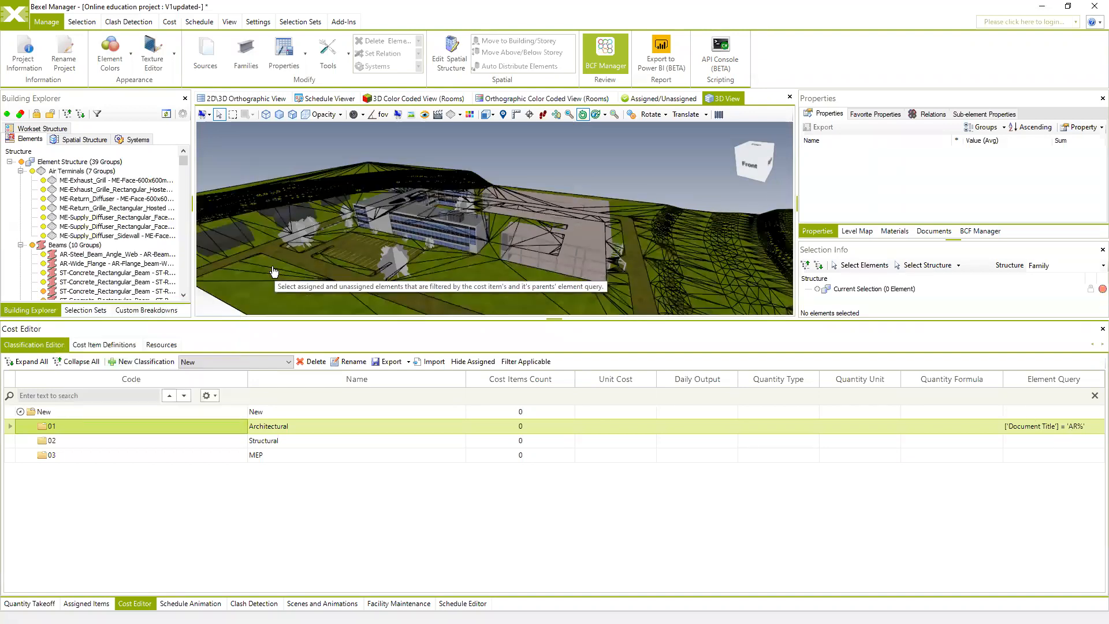
pyautogui.rightClick(57, 426)
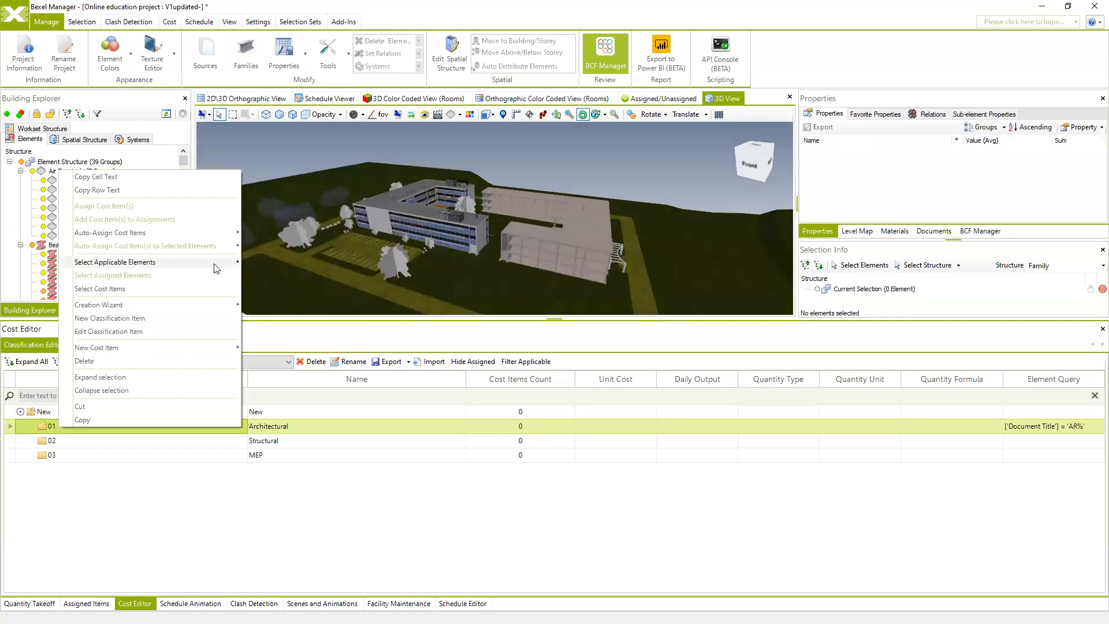
pyautogui.moveTo(226, 267)
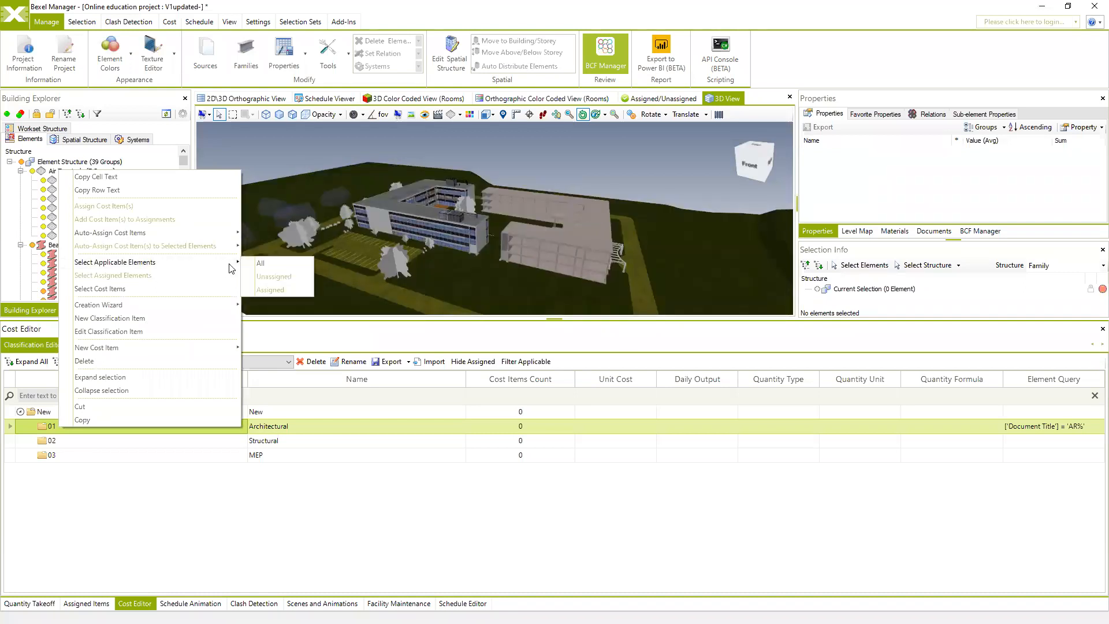
pyautogui.click(259, 265)
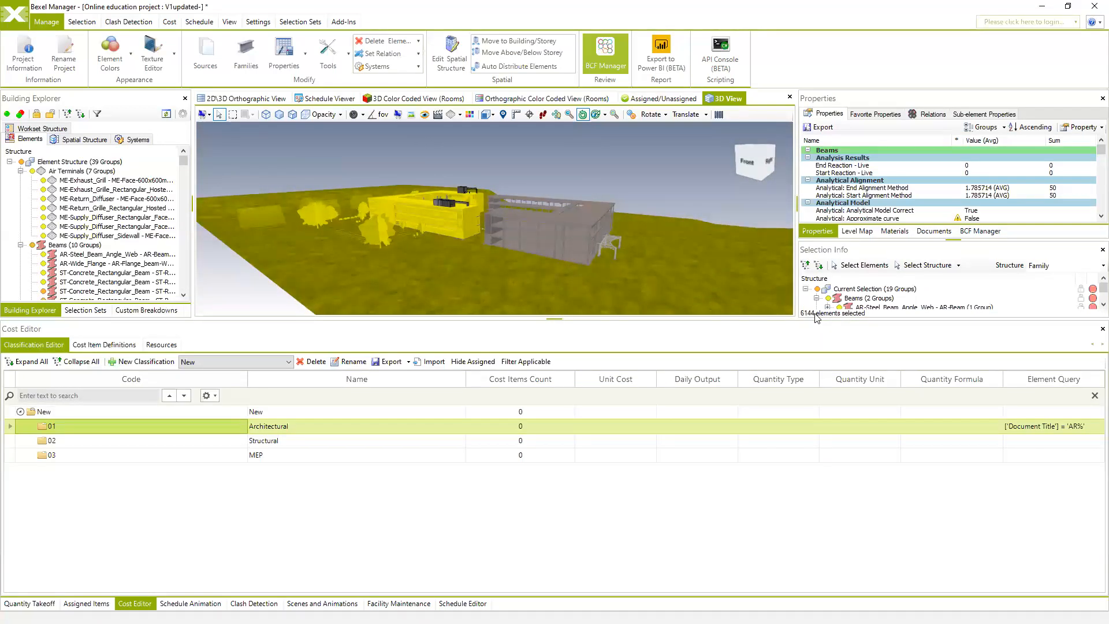
# Step: Inspect the selected elements in the 3D view and check their Document Title under Source Information in a widened Properties panel
pyautogui.moveTo(628, 249); pyautogui.dragTo(625, 277, button='middle')
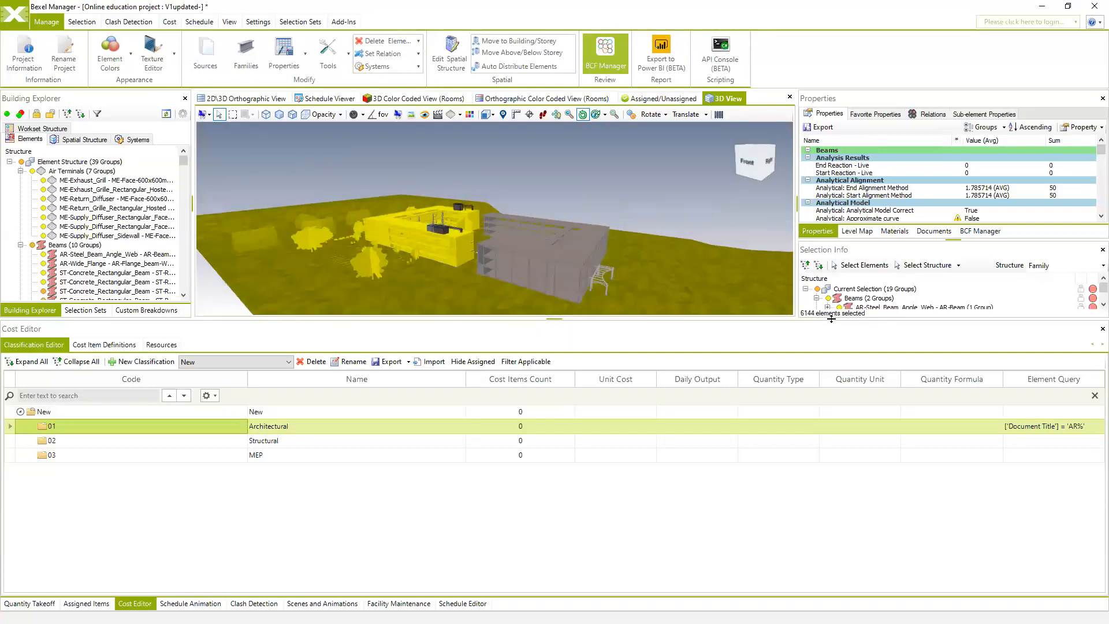
pyautogui.moveTo(482, 224); pyautogui.dragTo(482, 196, button='right')
pyautogui.moveTo(429, 223); pyautogui.dragTo(425, 231, button='middle')
pyautogui.moveTo(491, 210)
pyautogui.mouseDown(button='right')
pyautogui.moveTo(496, 231)
pyautogui.moveTo(498, 216)
pyautogui.mouseUp(button='right')
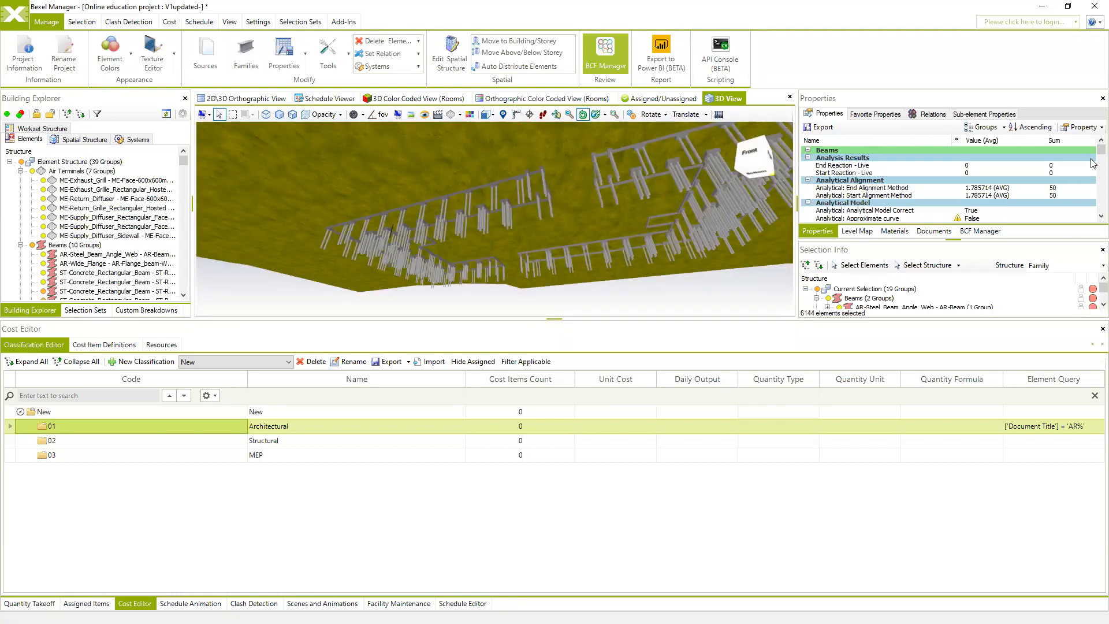
pyautogui.moveTo(1101, 152); pyautogui.dragTo(1101, 208)
pyautogui.scroll(-5, 991, 203)
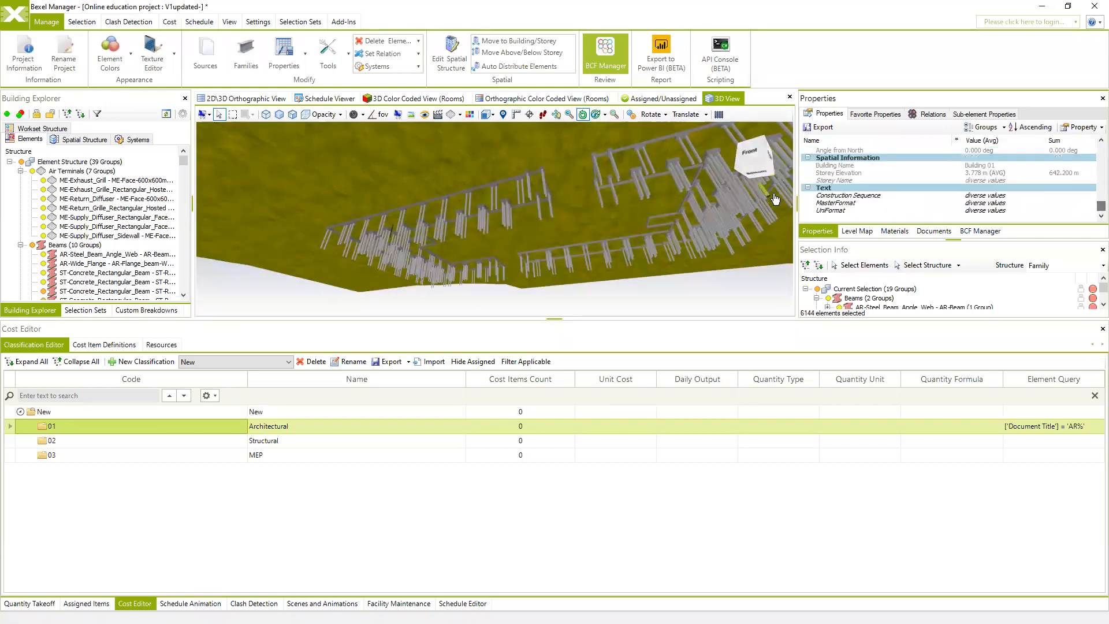
pyautogui.moveTo(797, 193); pyautogui.dragTo(662, 197)
pyautogui.scroll(4, 894, 197)
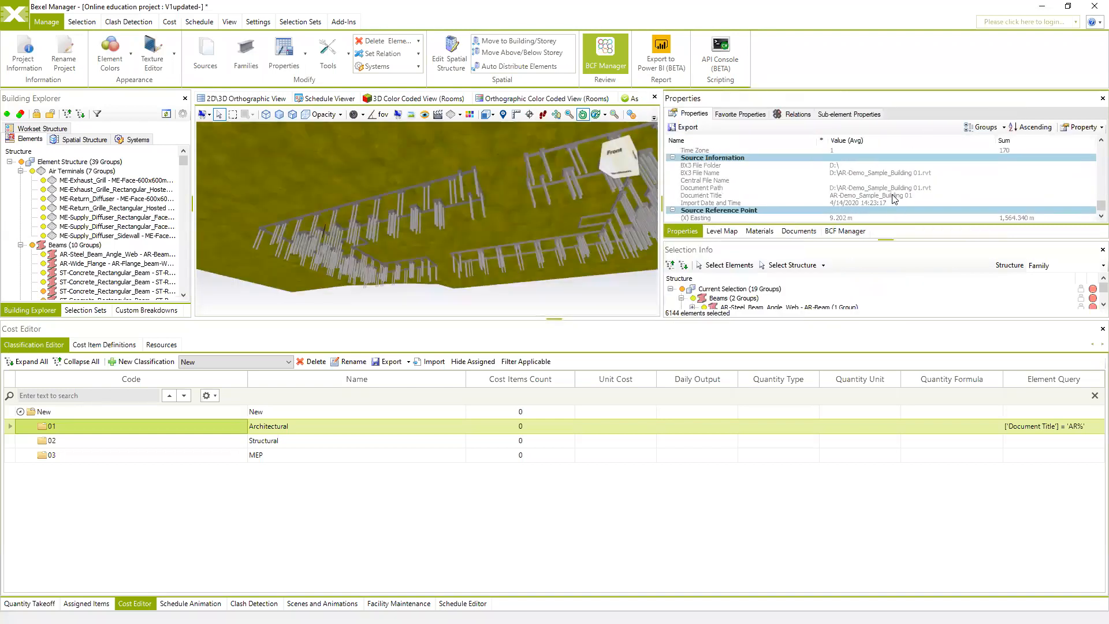
pyautogui.click(868, 196)
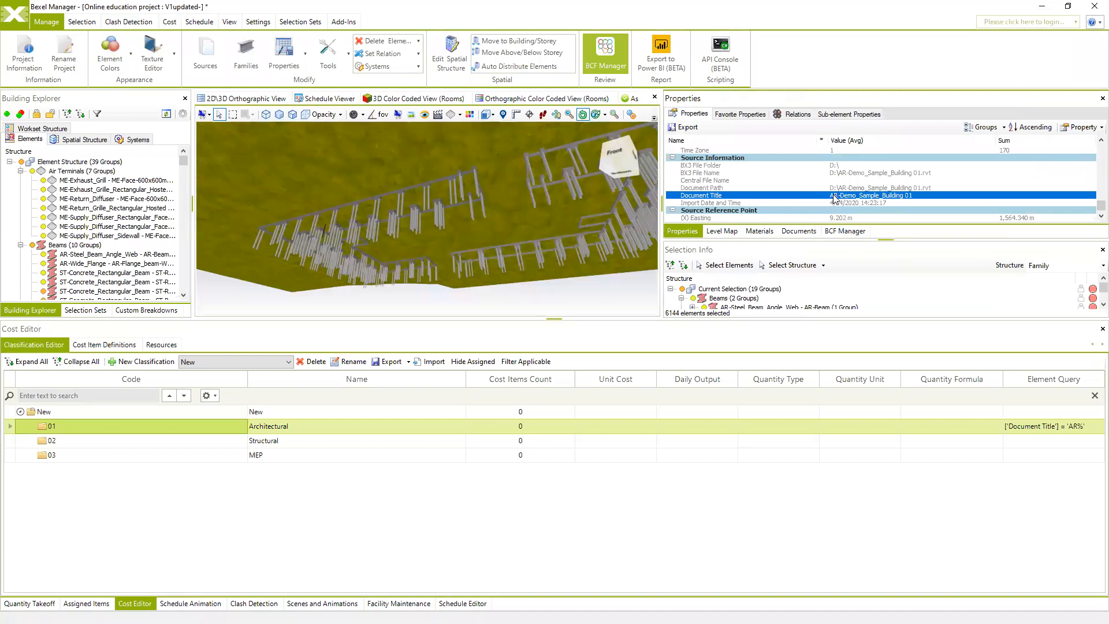
# Step: Edit the 02 Structural classification item and start a new property value condition in its element query
pyautogui.click(74, 443)
pyautogui.rightClick(75, 448)
pyautogui.moveTo(170, 371)
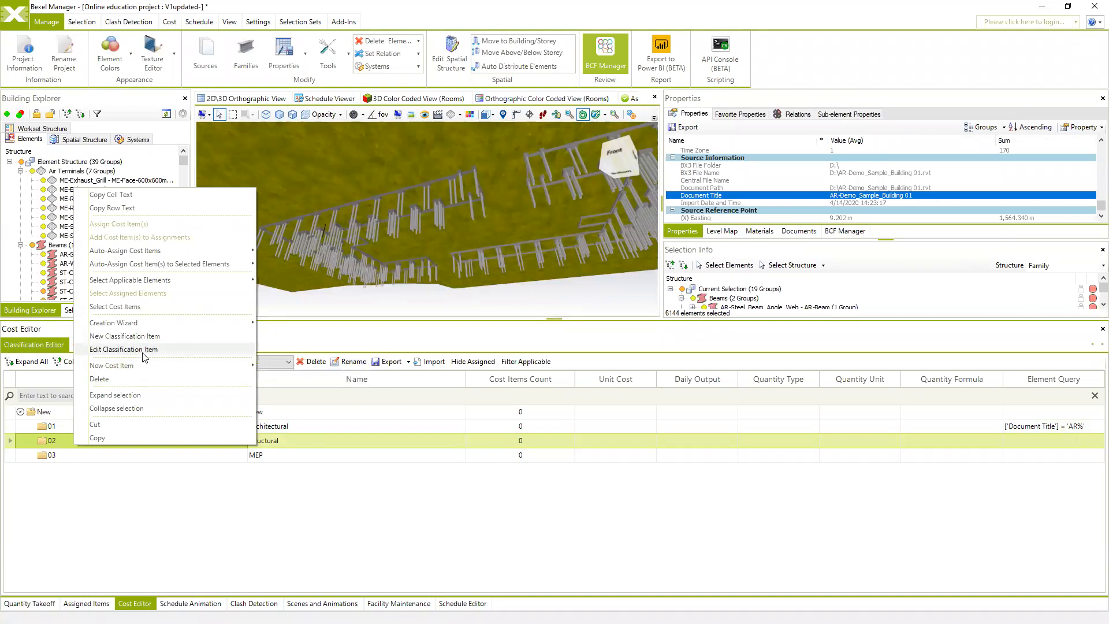
pyautogui.click(169, 350)
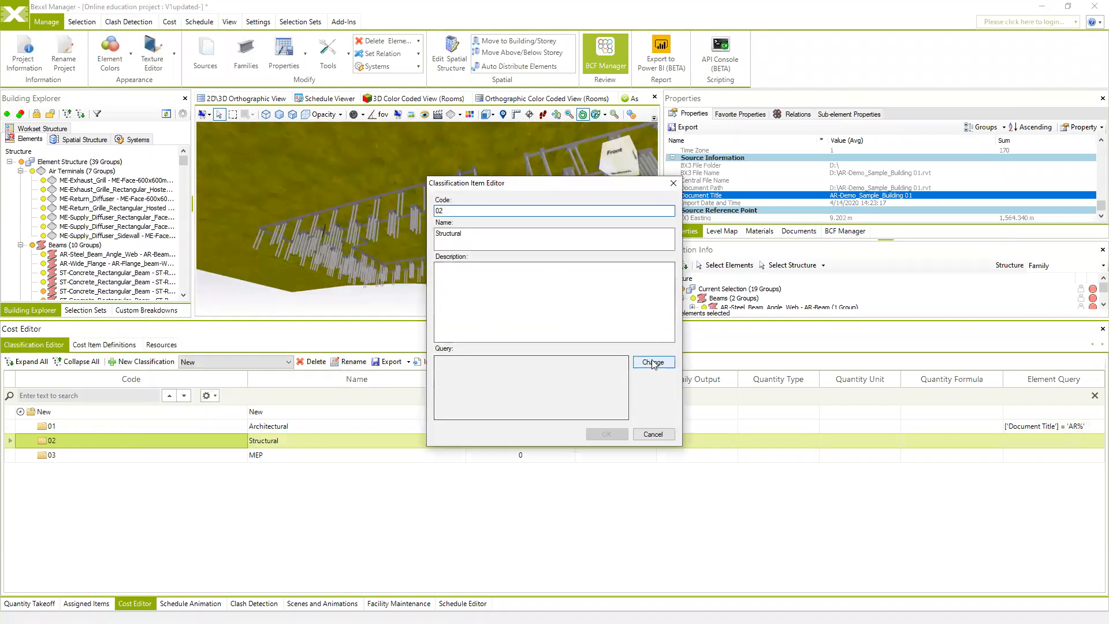
pyautogui.click(652, 362)
pyautogui.click(362, 183)
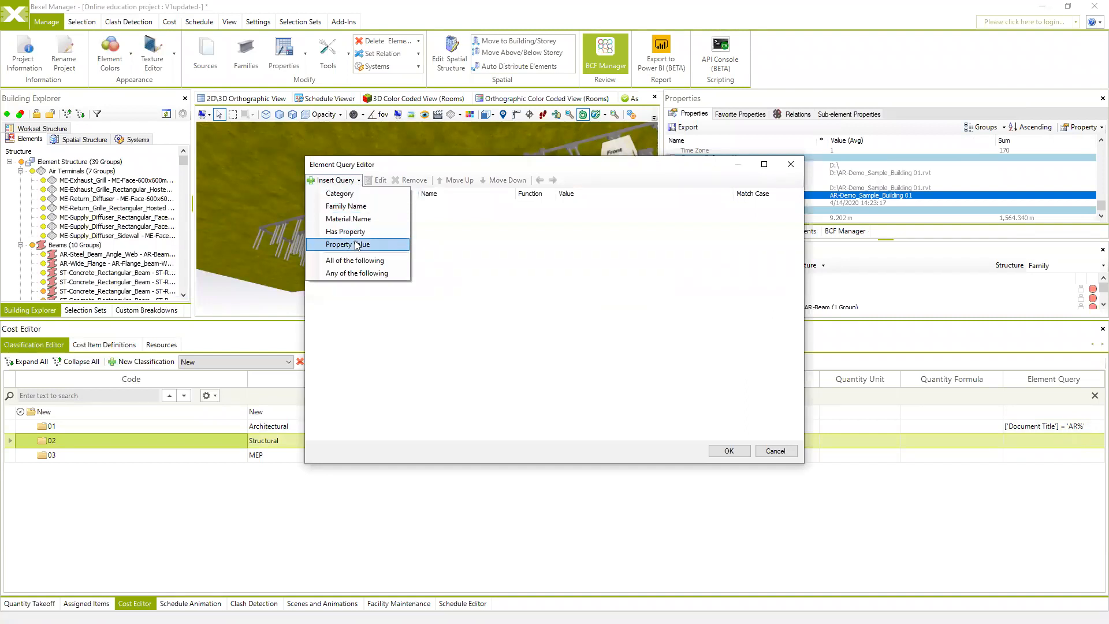
pyautogui.click(587, 249)
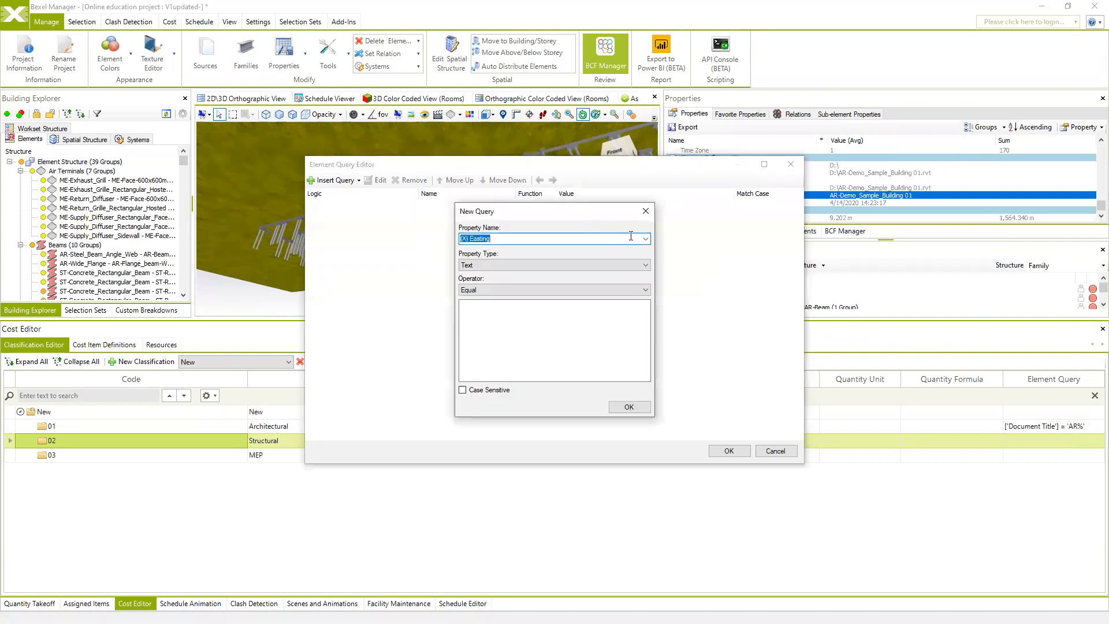
# Step: Set the new condition's property name to Document Title
pyautogui.click(645, 239)
pyautogui.scroll(-2, 578, 346)
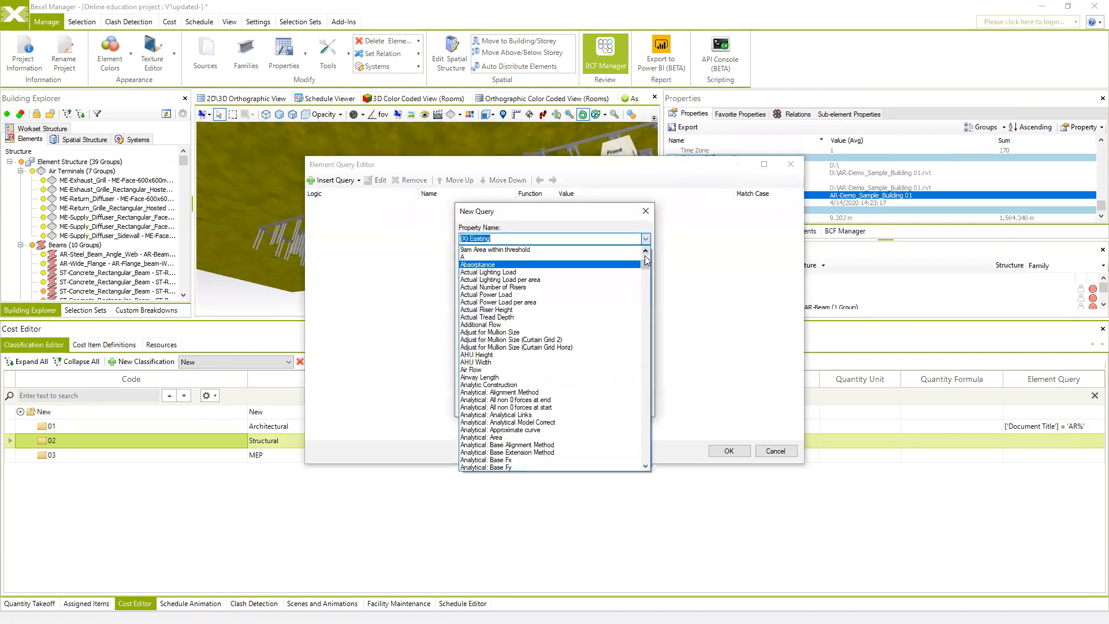
pyautogui.moveTo(667, 424); pyautogui.dragTo(529, 242)
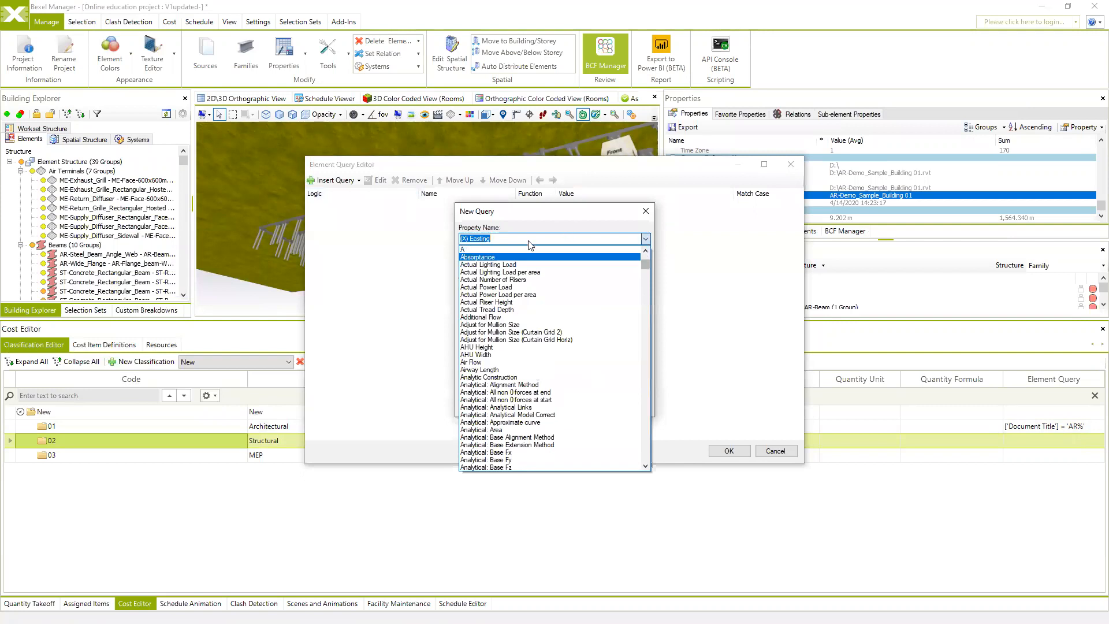
pyautogui.click(521, 243)
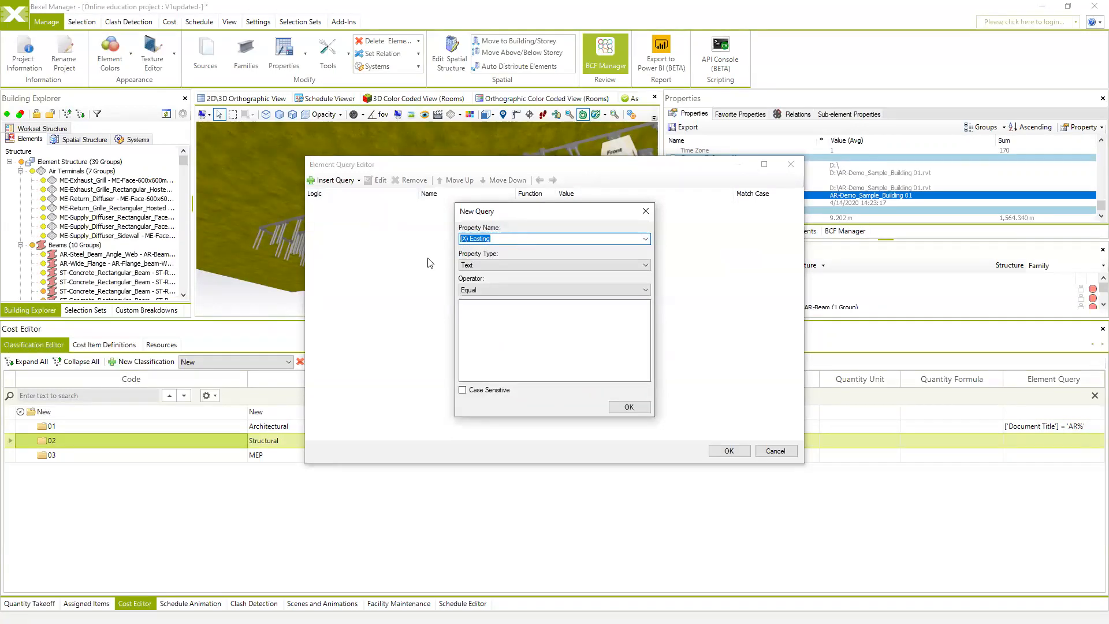
pyautogui.write('st')
pyautogui.press('BackSpace')
pyautogui.press('BackSpace')
pyautogui.press('BackSpace')
pyautogui.write('Document Path')
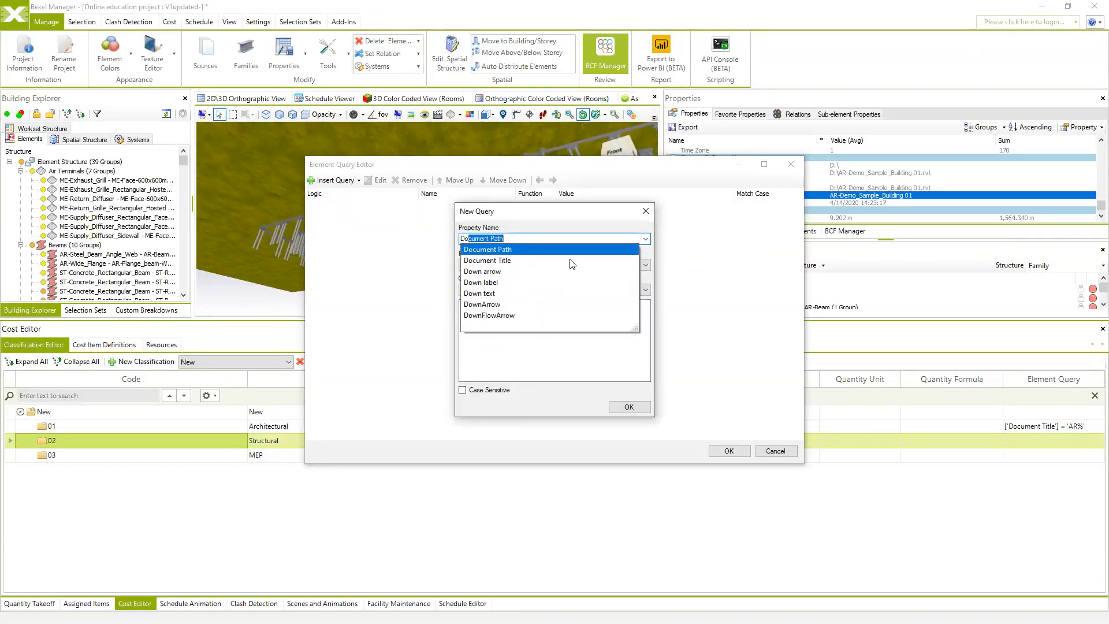
pyautogui.click(555, 260)
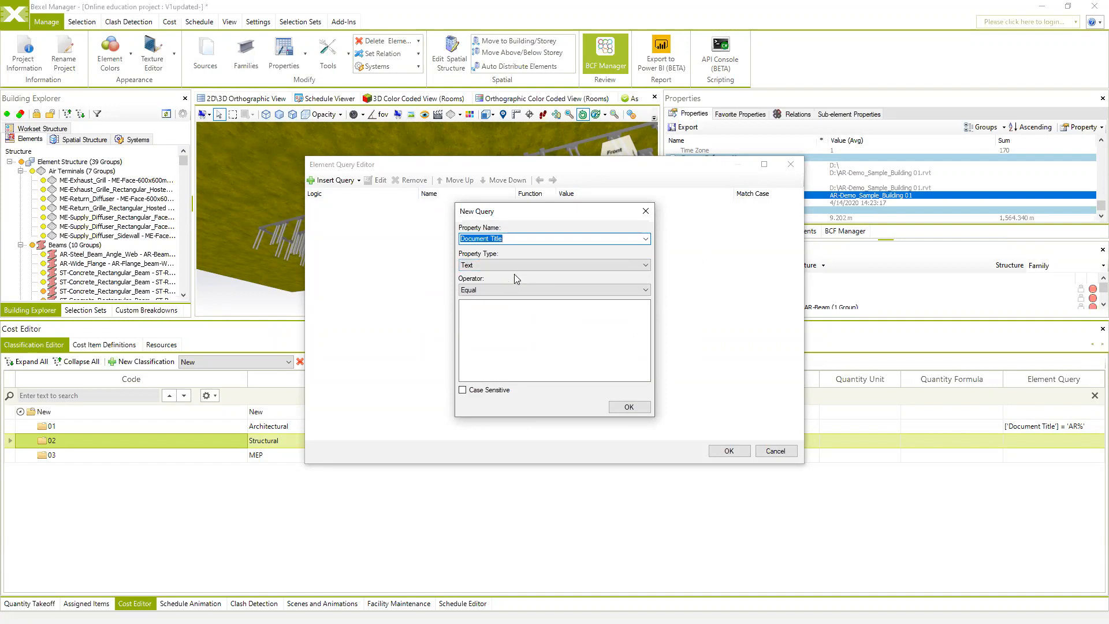
# Step: Set the Document Title condition to Begins With ST and save the query in the 02 Structural item
pyautogui.click(641, 290)
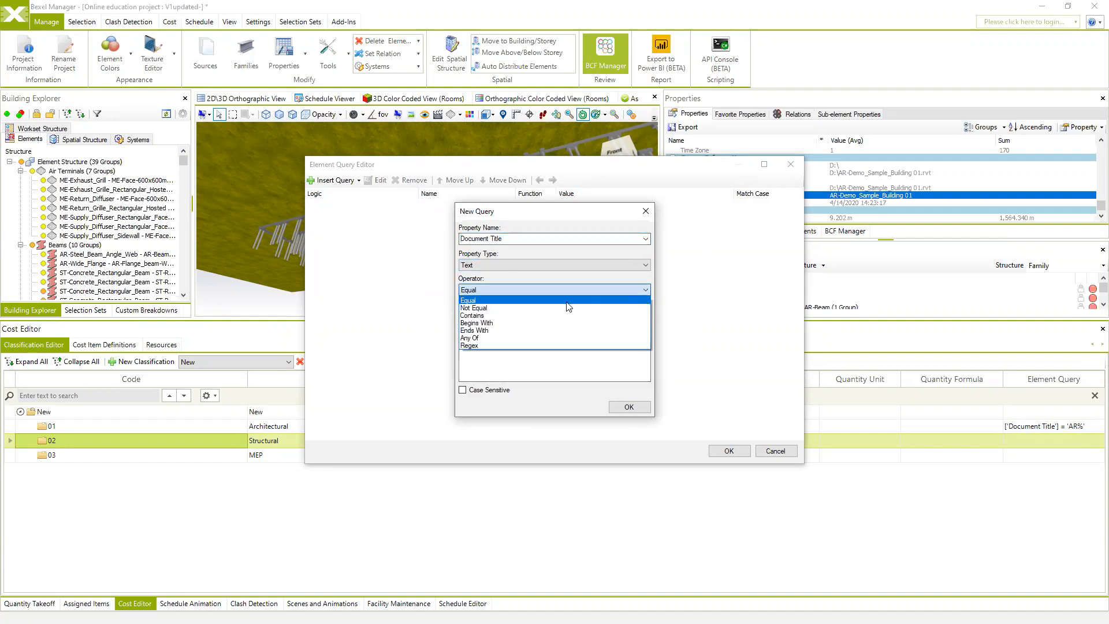
pyautogui.click(527, 323)
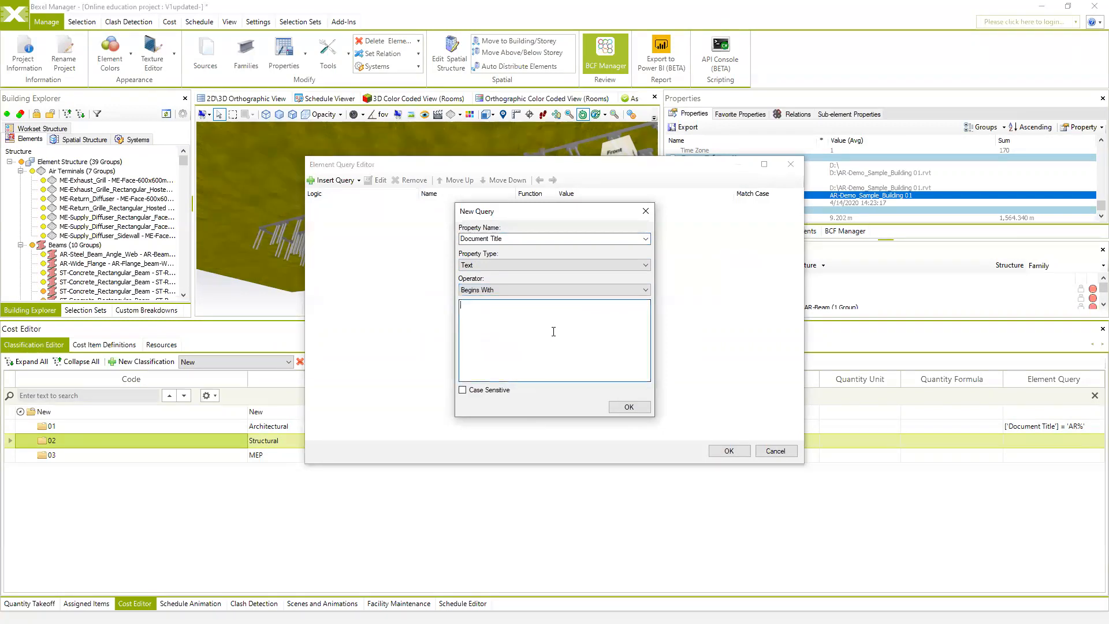
pyautogui.click(629, 408)
pyautogui.click(728, 451)
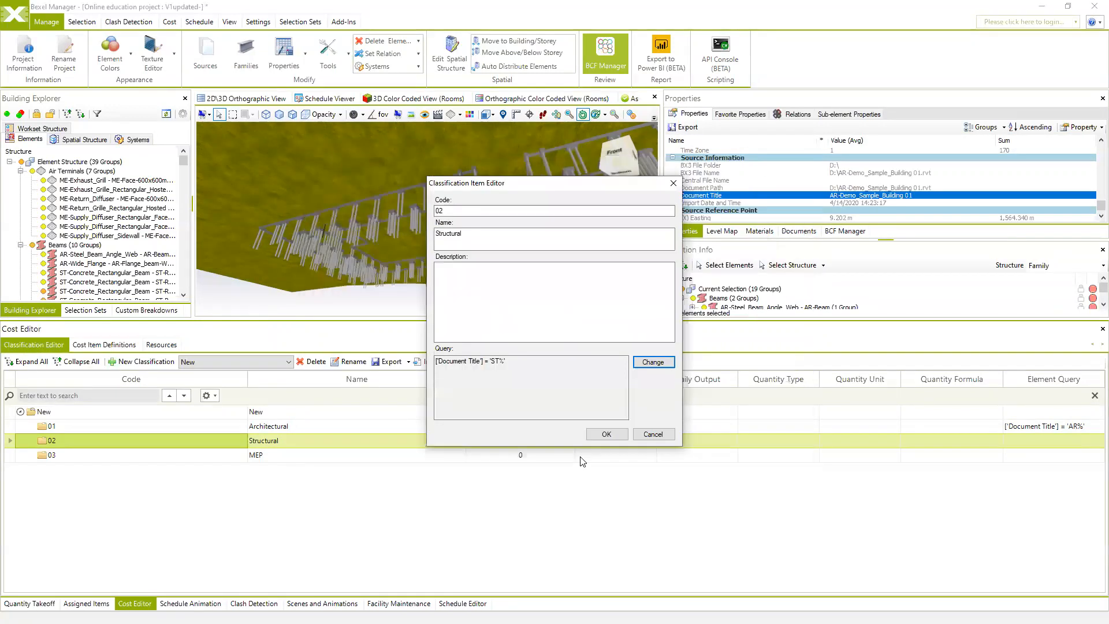
pyautogui.click(602, 433)
# Step: Select the elements applicable to the 02 Structural item, inspect them in the 3D view, and check the project's source documents
pyautogui.rightClick(139, 442)
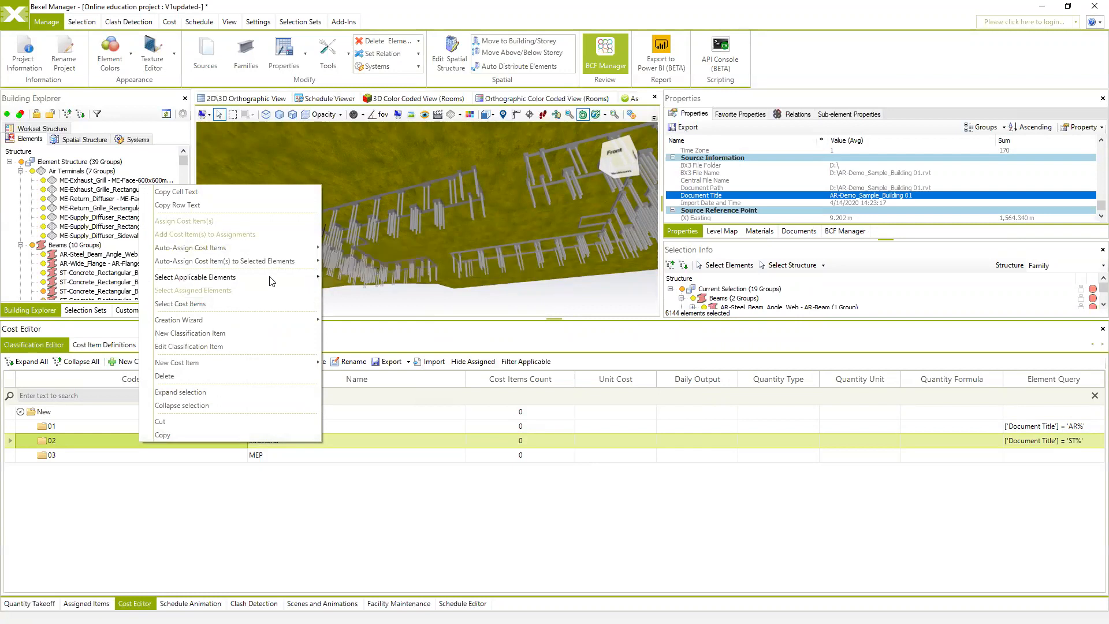
pyautogui.click(347, 280)
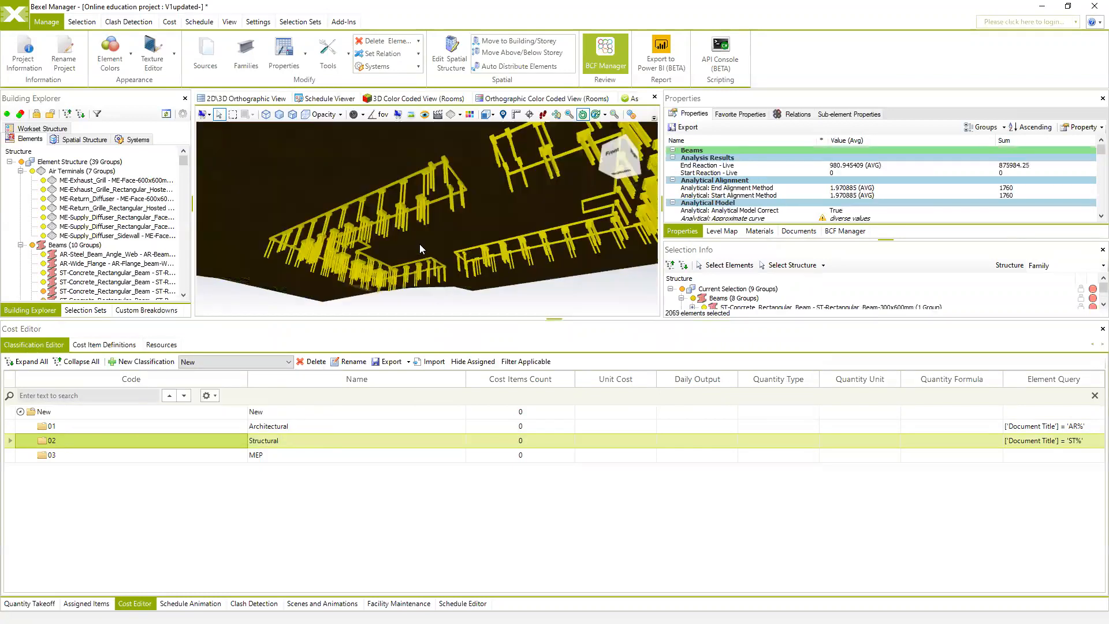
pyautogui.moveTo(426, 271); pyautogui.dragTo(405, 249, button='middle')
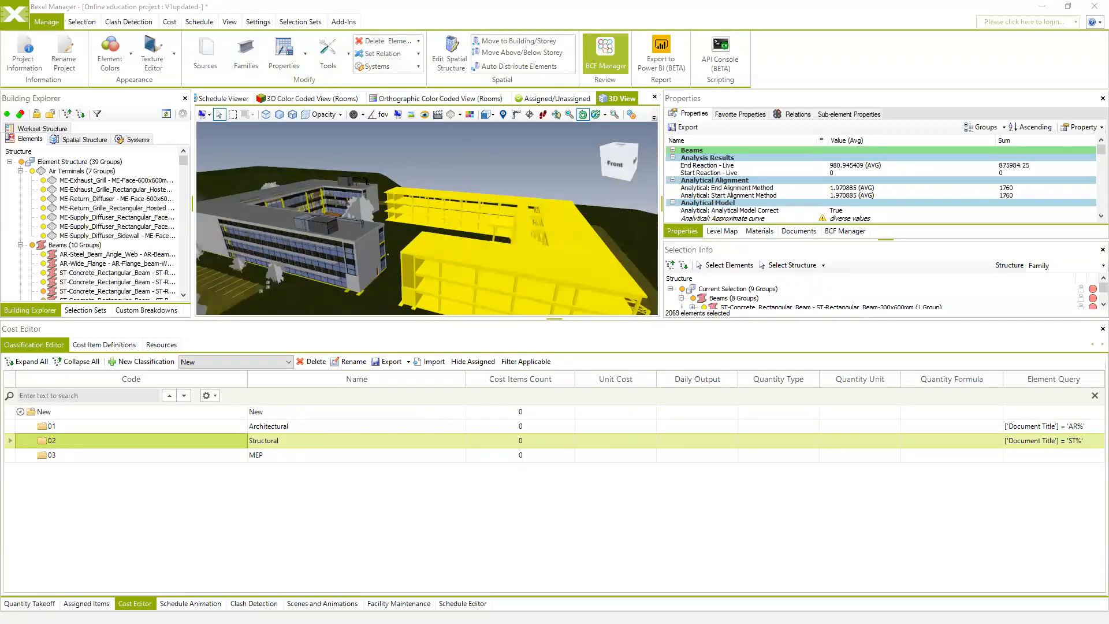
pyautogui.click(388, 238)
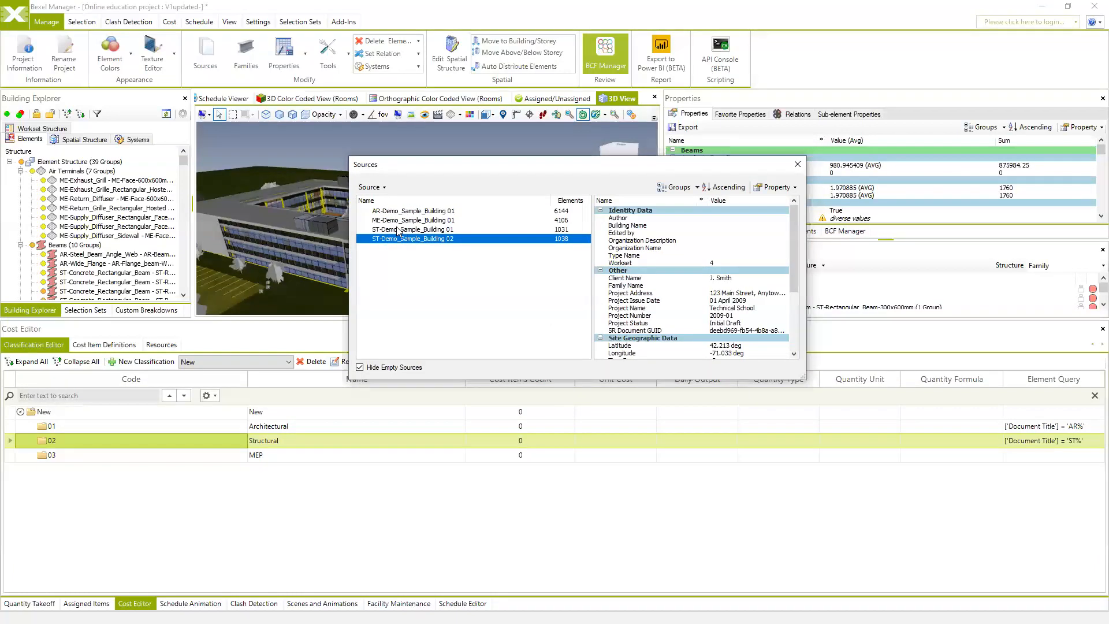
pyautogui.click(798, 164)
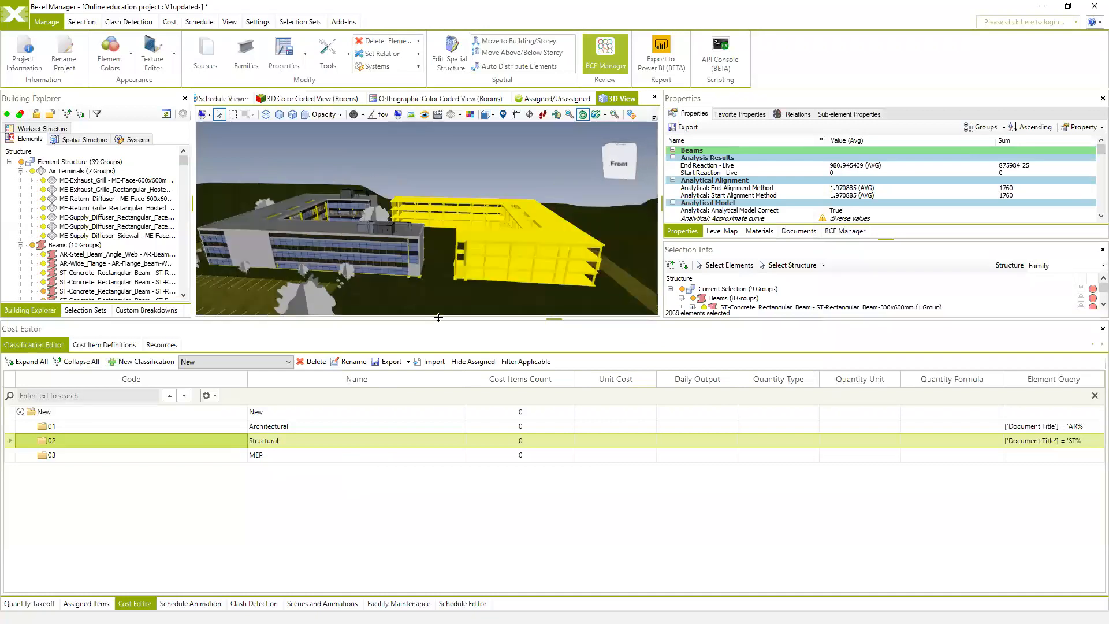
pyautogui.moveTo(451, 385); pyautogui.dragTo(451, 387)
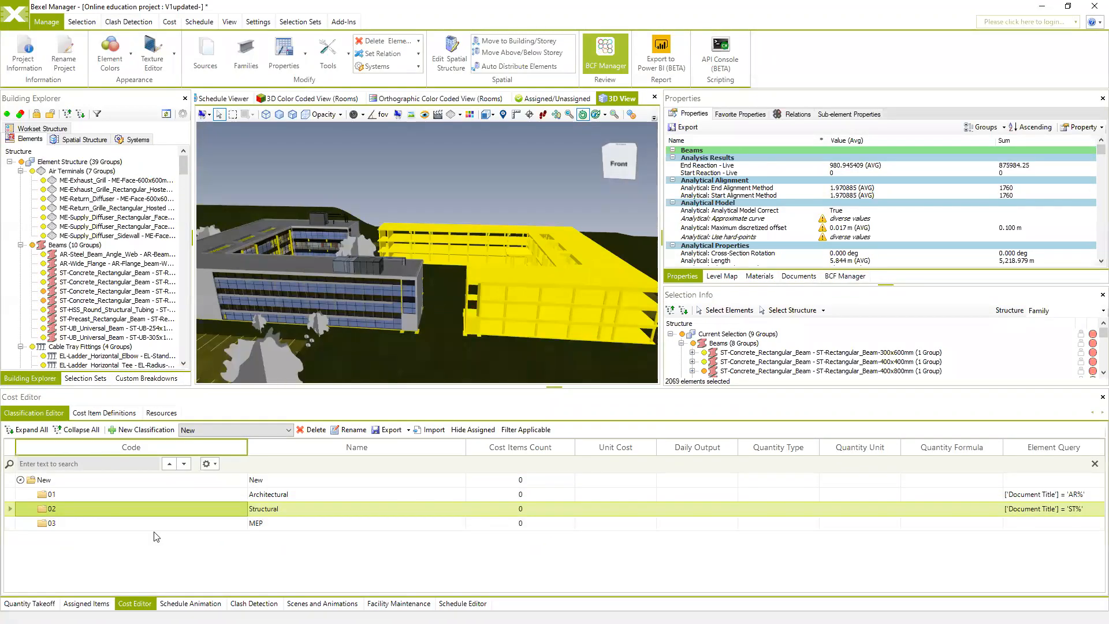
pyautogui.rightClick(75, 510)
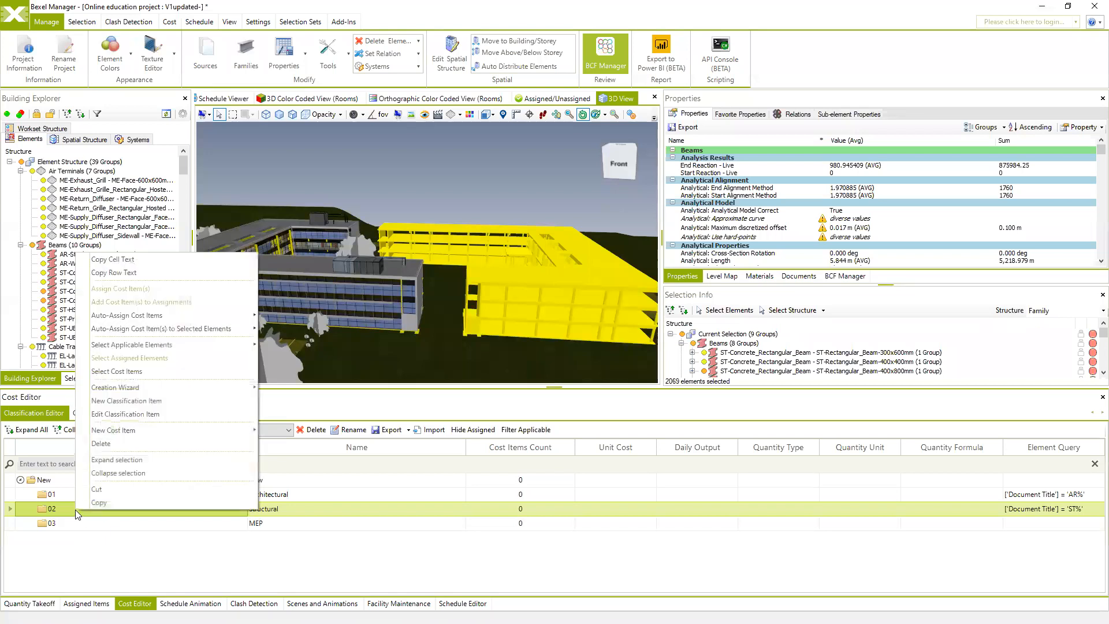
pyautogui.click(56, 526)
pyautogui.click(59, 513)
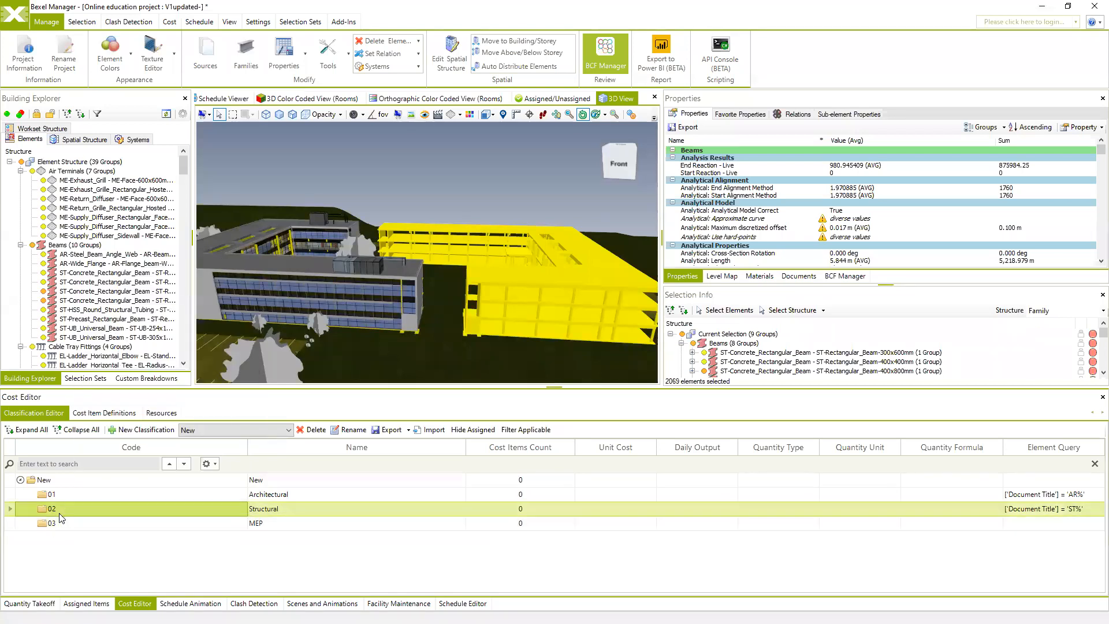
pyautogui.rightClick(73, 508)
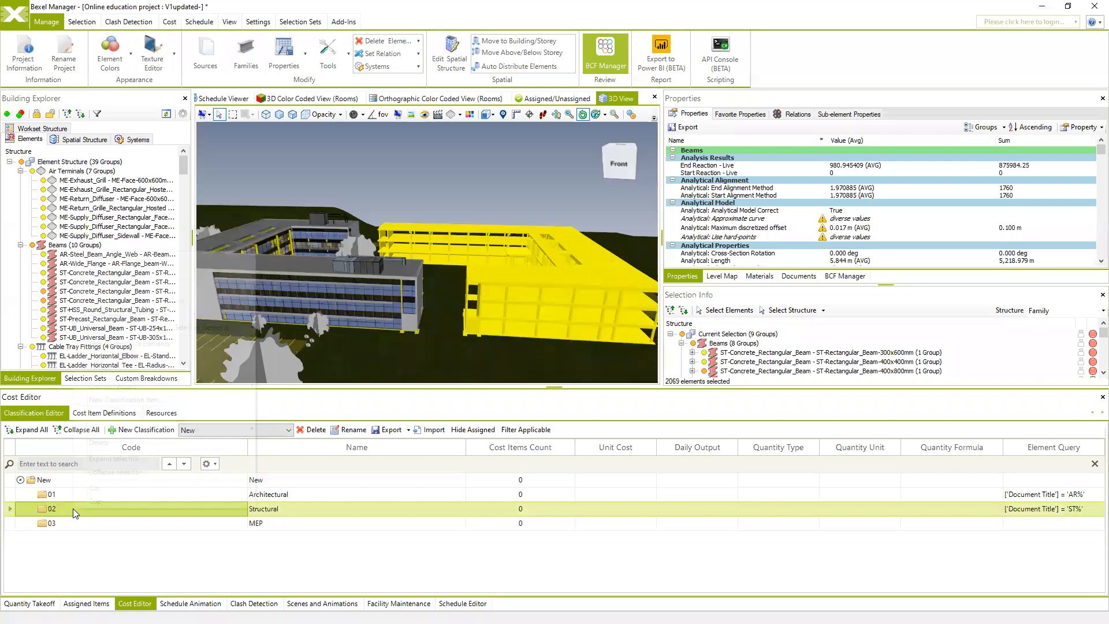
pyautogui.moveTo(172, 436)
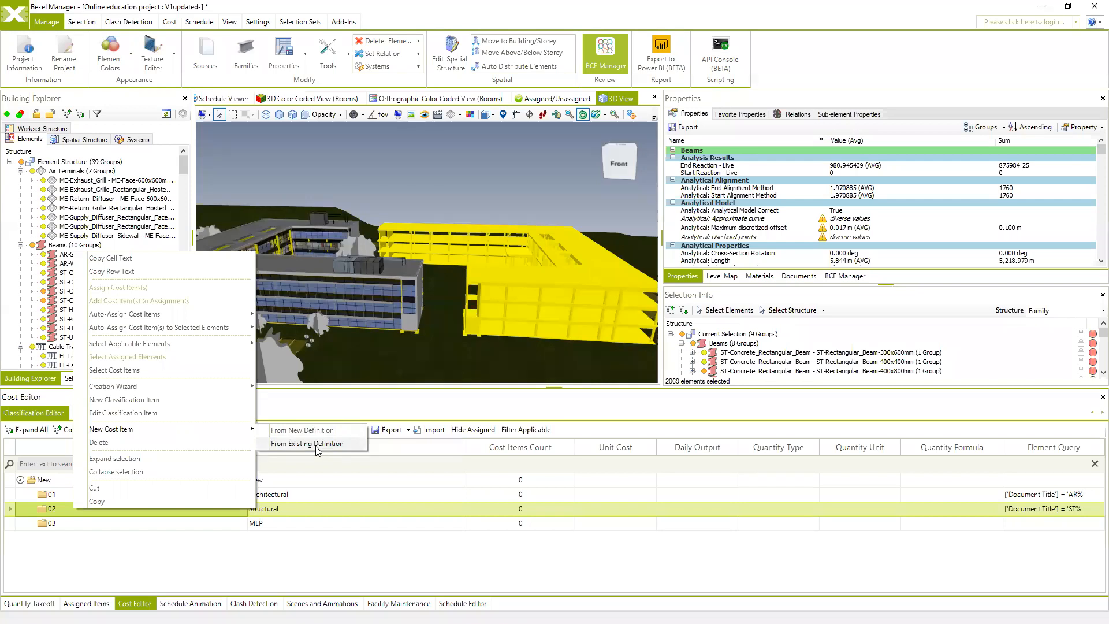
pyautogui.click(1068, 6)
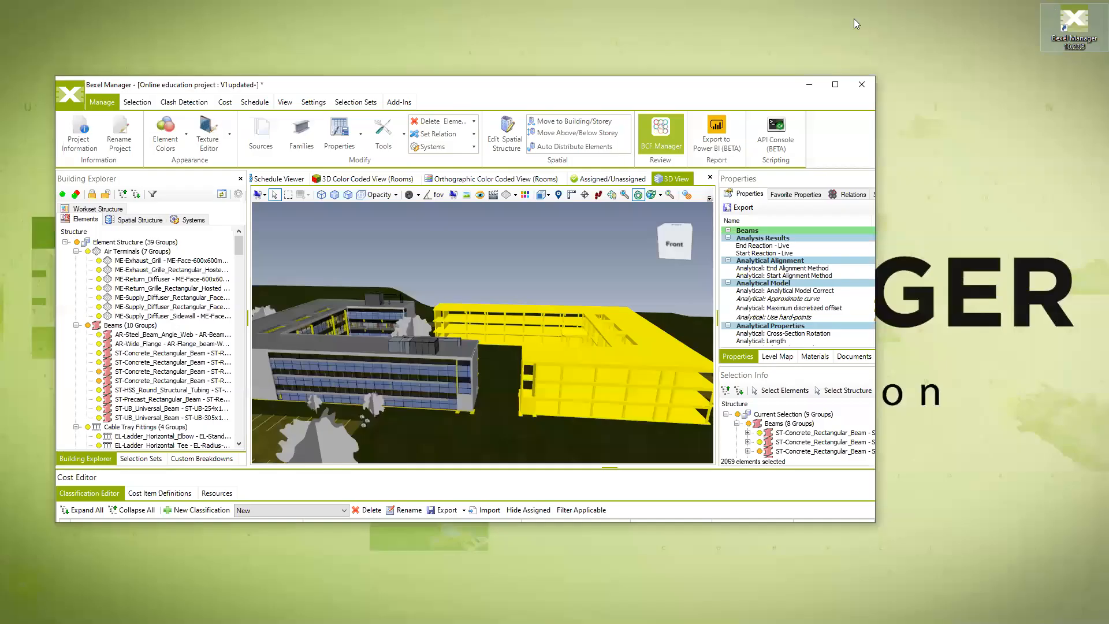
pyautogui.moveTo(749, 85); pyautogui.dragTo(805, 126)
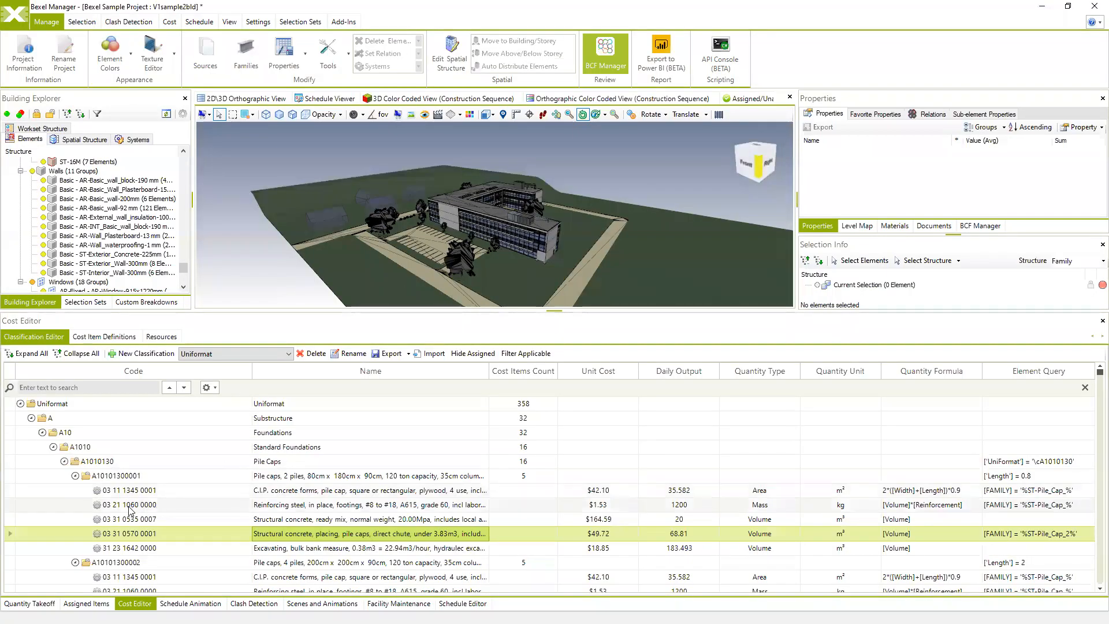
pyautogui.click(113, 478)
pyautogui.rightClick(115, 478)
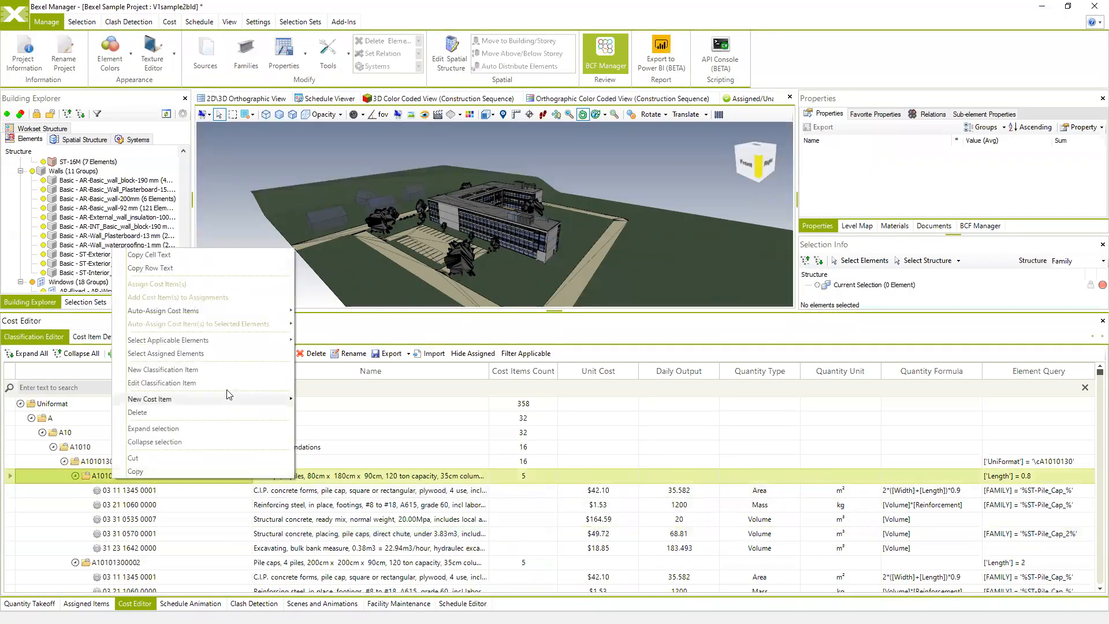
pyautogui.moveTo(225, 399)
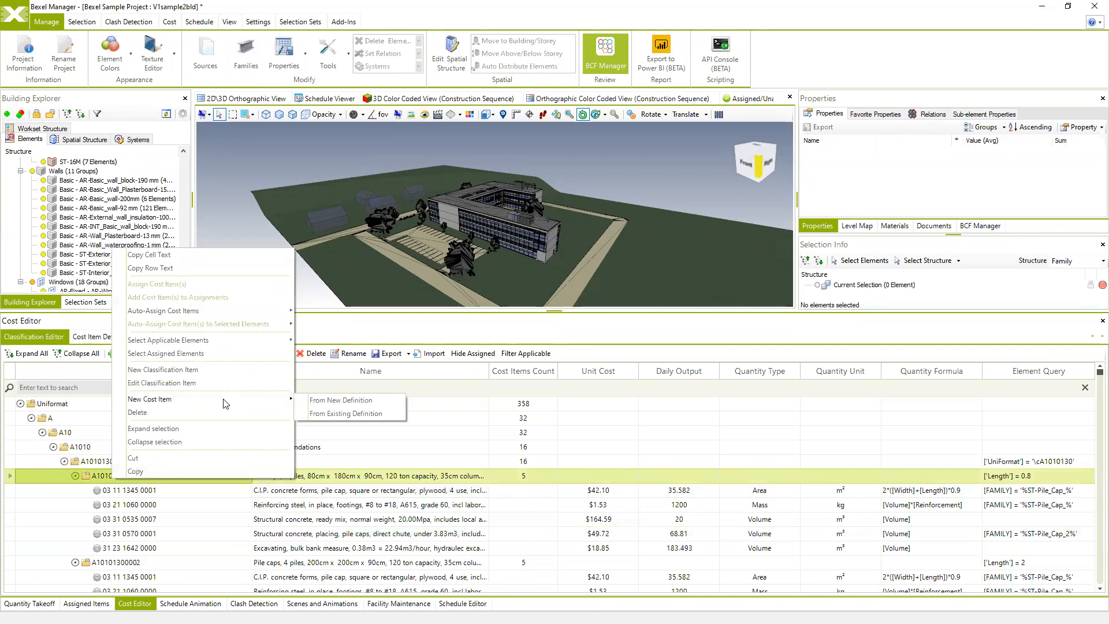
pyautogui.click(345, 413)
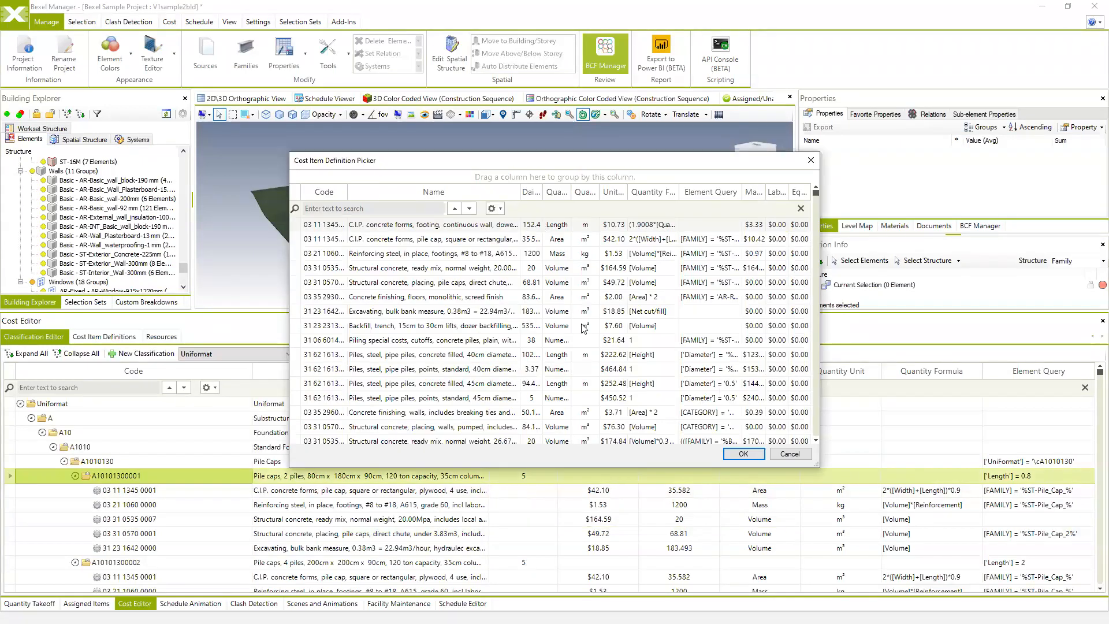
pyautogui.moveTo(817, 196)
pyautogui.mouseDown()
pyautogui.moveTo(811, 458)
pyautogui.moveTo(804, 197)
pyautogui.mouseUp()
pyautogui.click(789, 454)
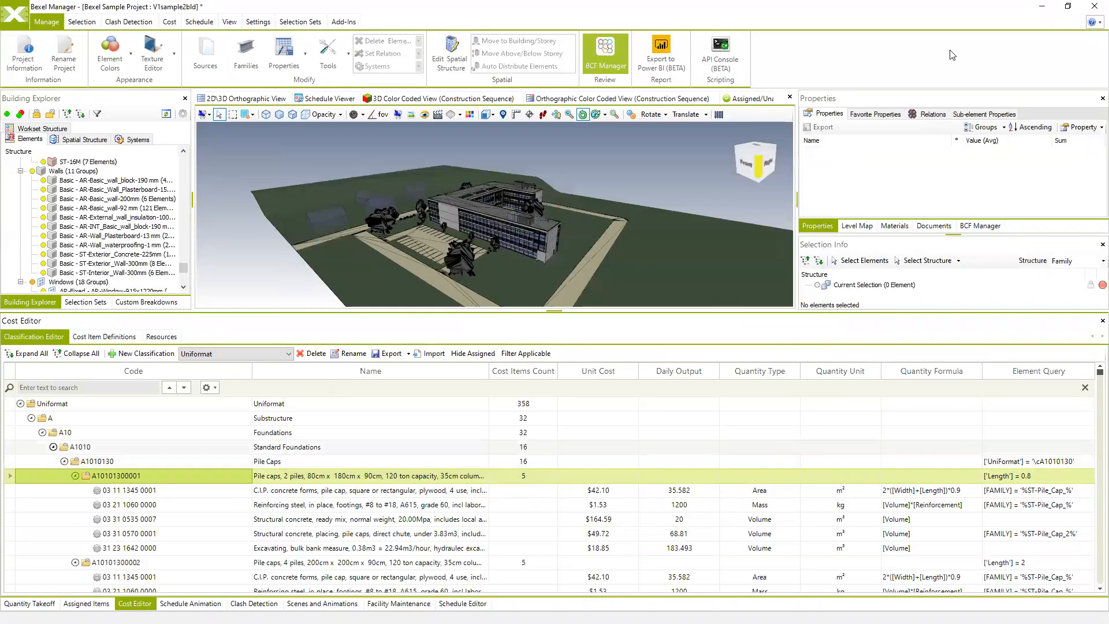
pyautogui.click(1042, 10)
pyautogui.click(893, 125)
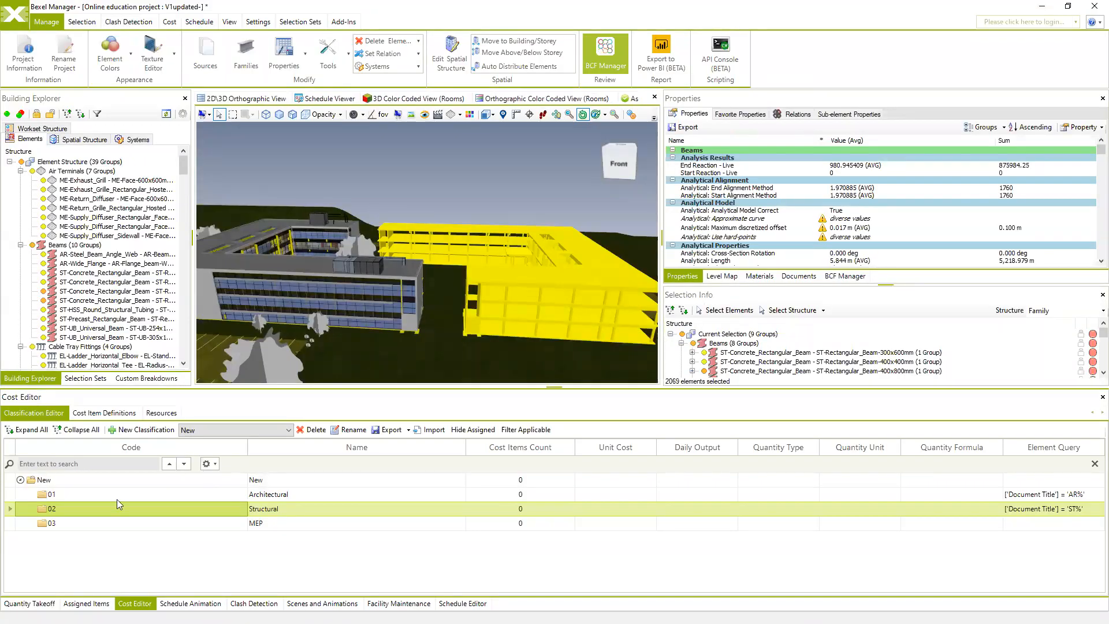
# Step: Start a cost item from a new definition under 02 Structural, with code 0201 and name Structural concrete columns
pyautogui.rightClick(83, 505)
pyautogui.moveTo(181, 430)
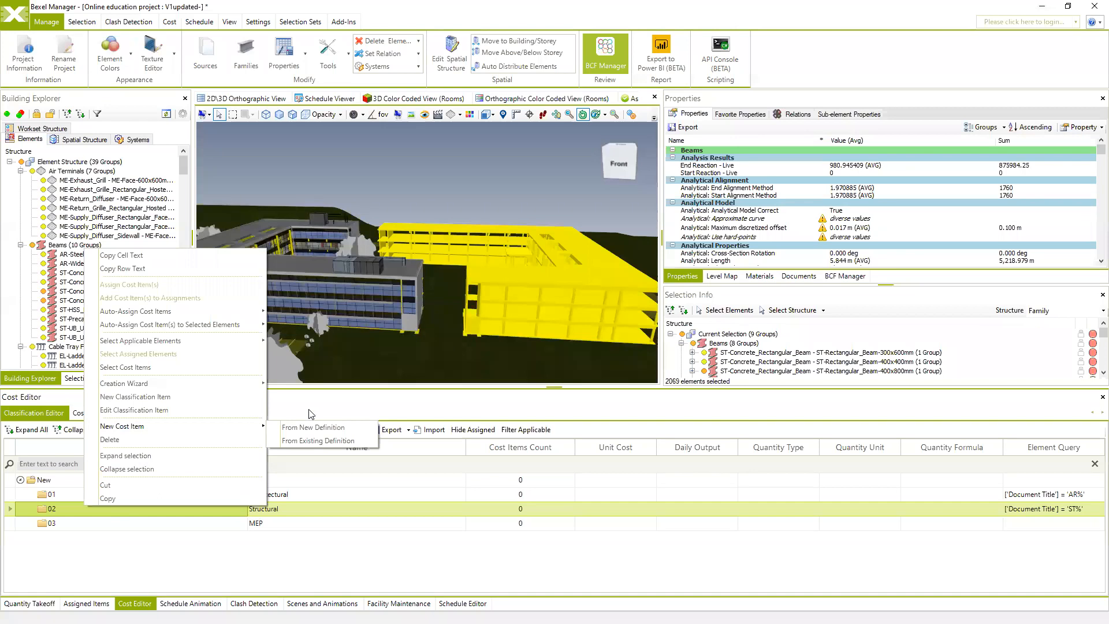
pyautogui.click(321, 428)
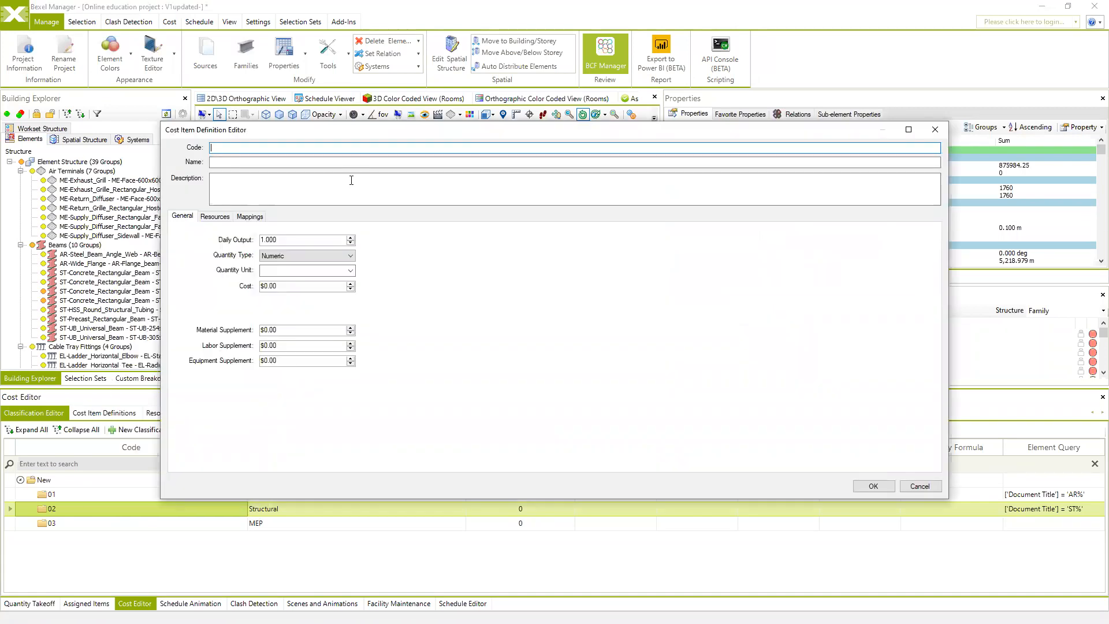
pyautogui.write('0201')
pyautogui.doubleClick(222, 147)
pyautogui.click(223, 162)
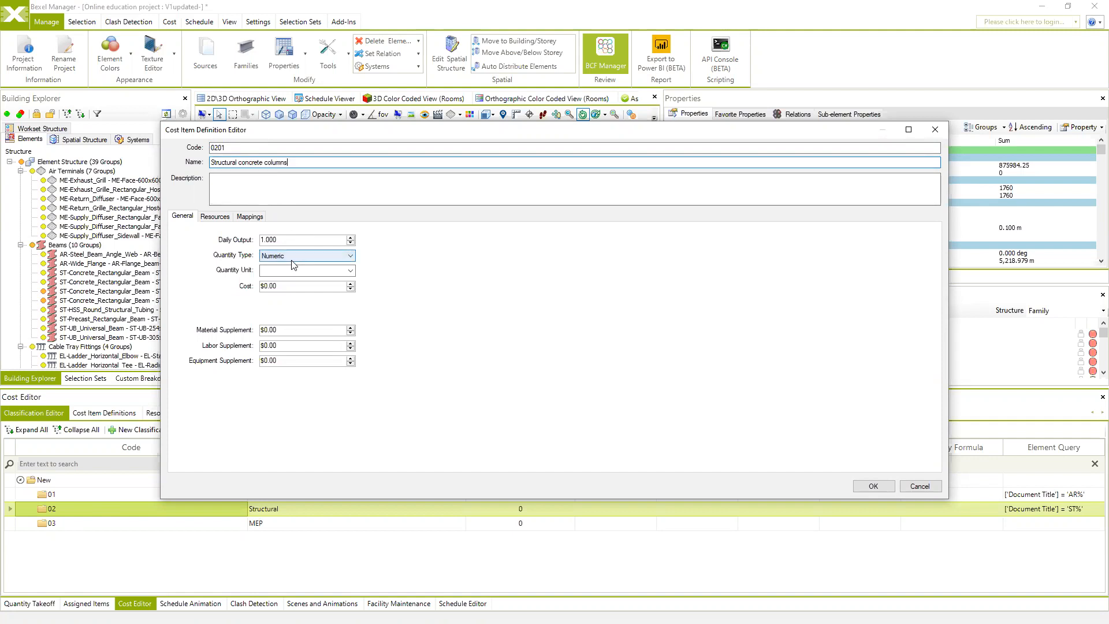
pyautogui.click(267, 190)
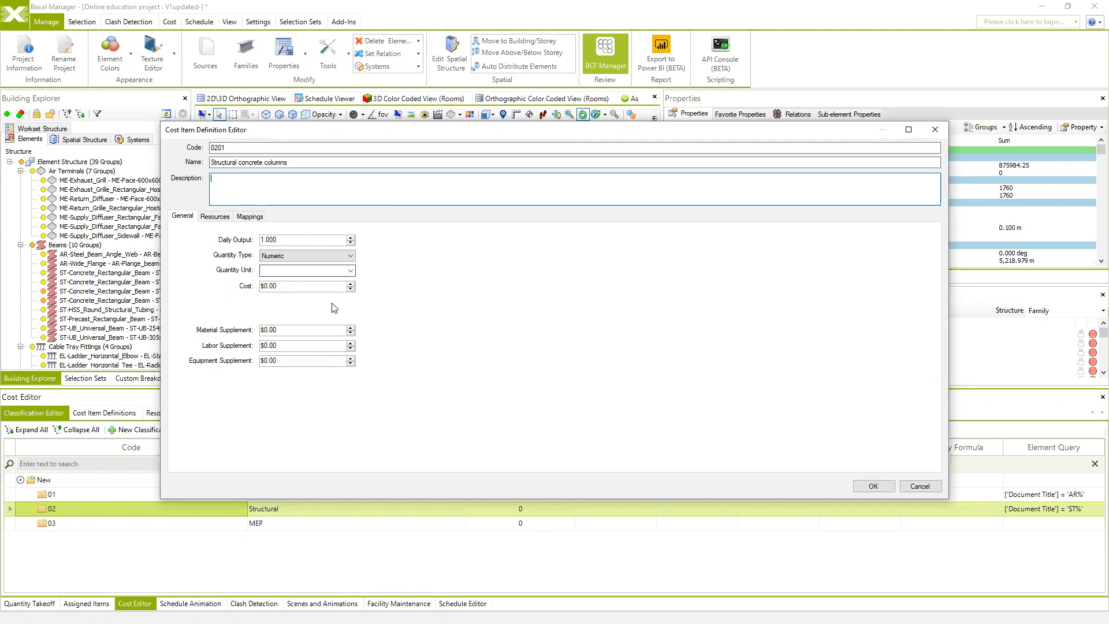
# Step: Set the definition's quantity type to Volume and its quantity unit to m³
pyautogui.click(182, 219)
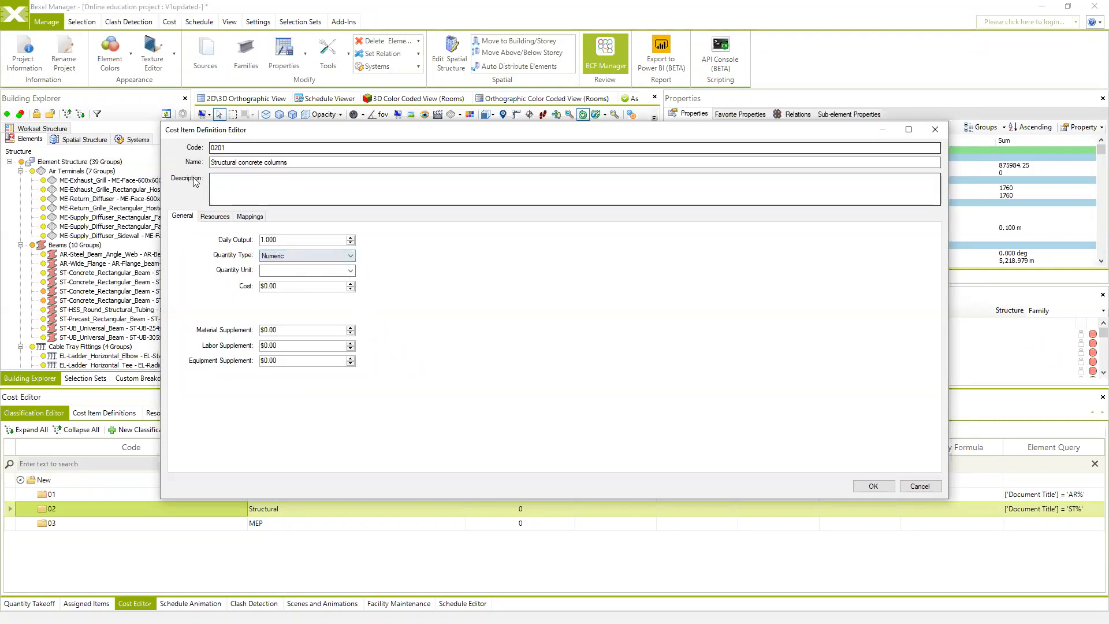
pyautogui.click(295, 242)
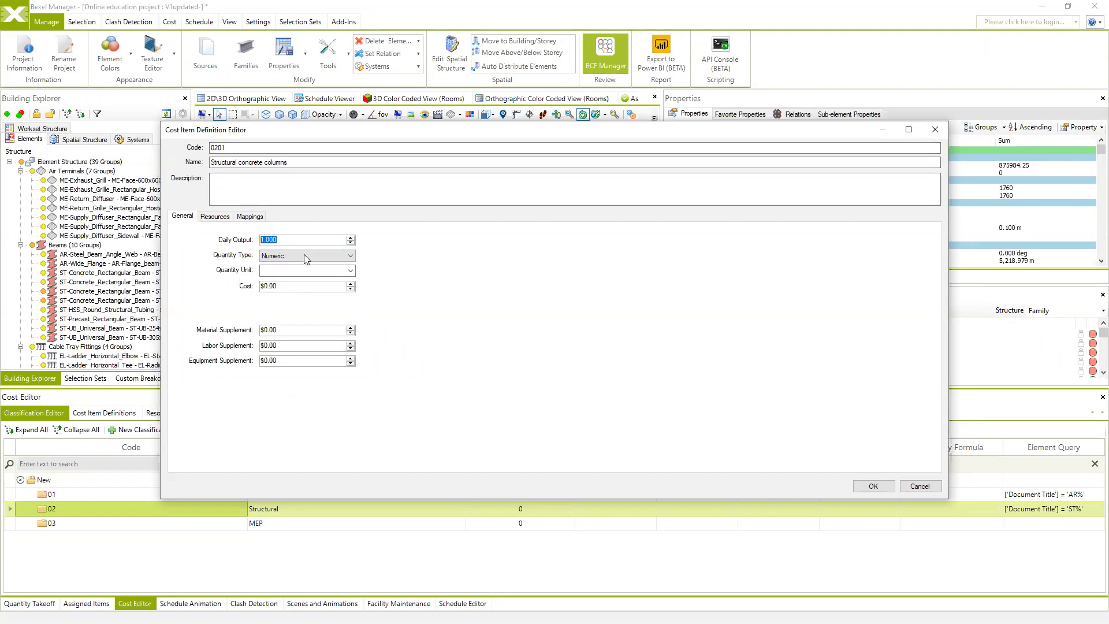
pyautogui.click(351, 256)
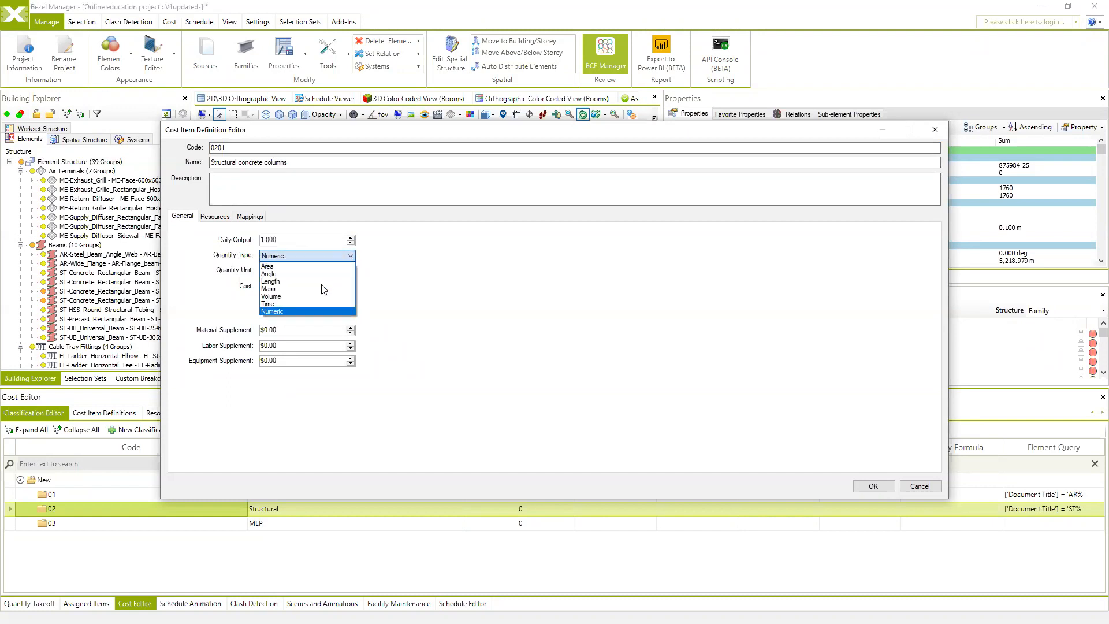
pyautogui.click(314, 298)
pyautogui.click(350, 269)
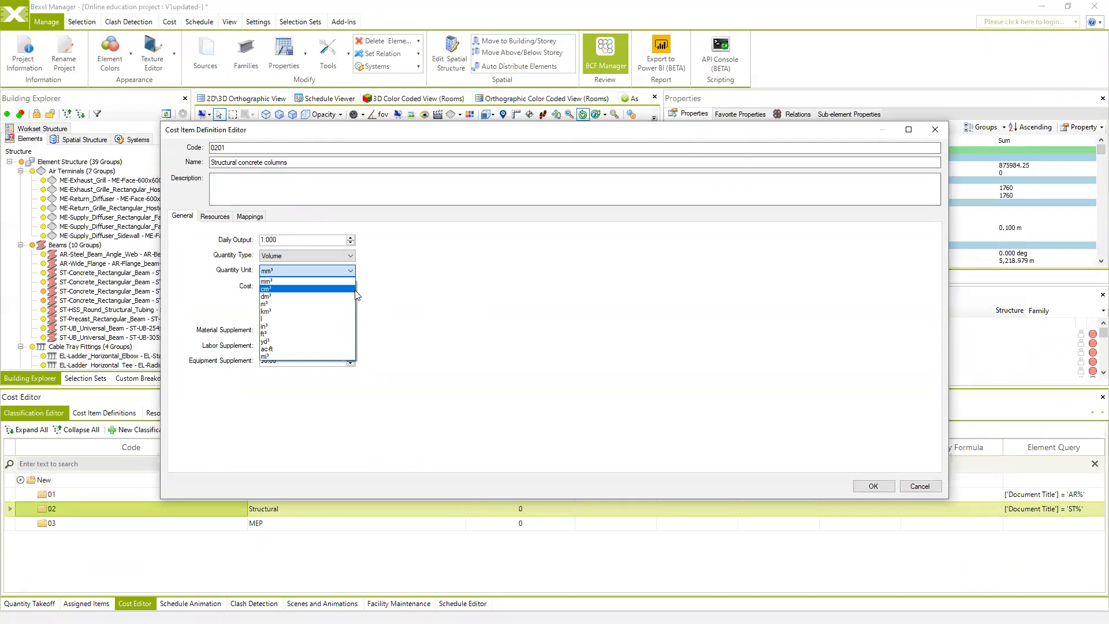
pyautogui.click(315, 303)
# Step: Extend the definition's name to Structural concrete columns CIP and set its cost to $200.00
pyautogui.click(304, 162)
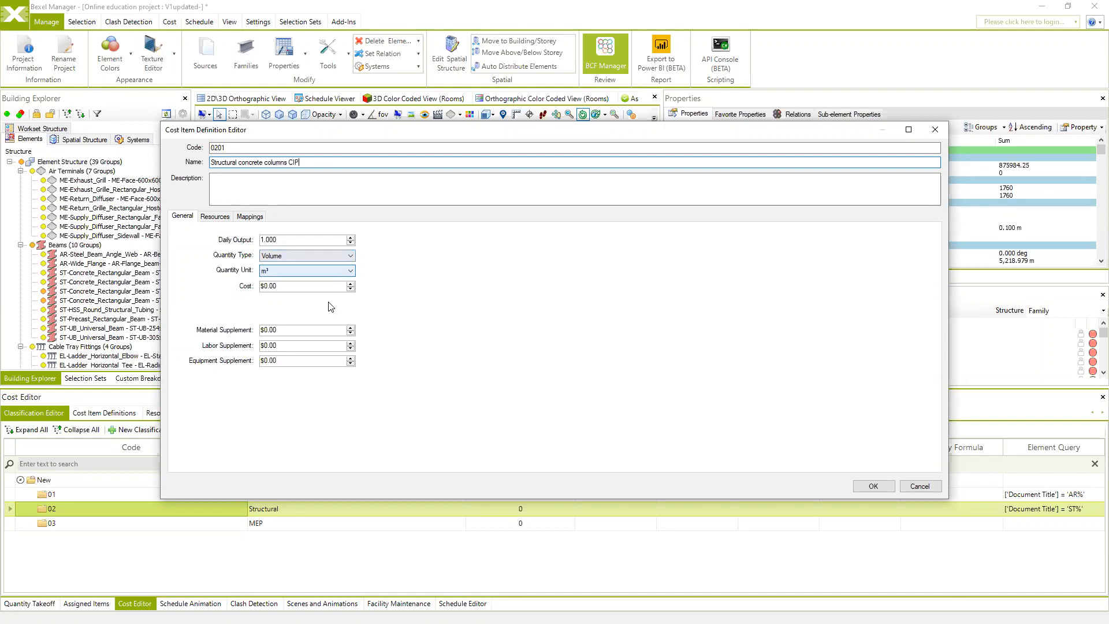
pyautogui.click(308, 289)
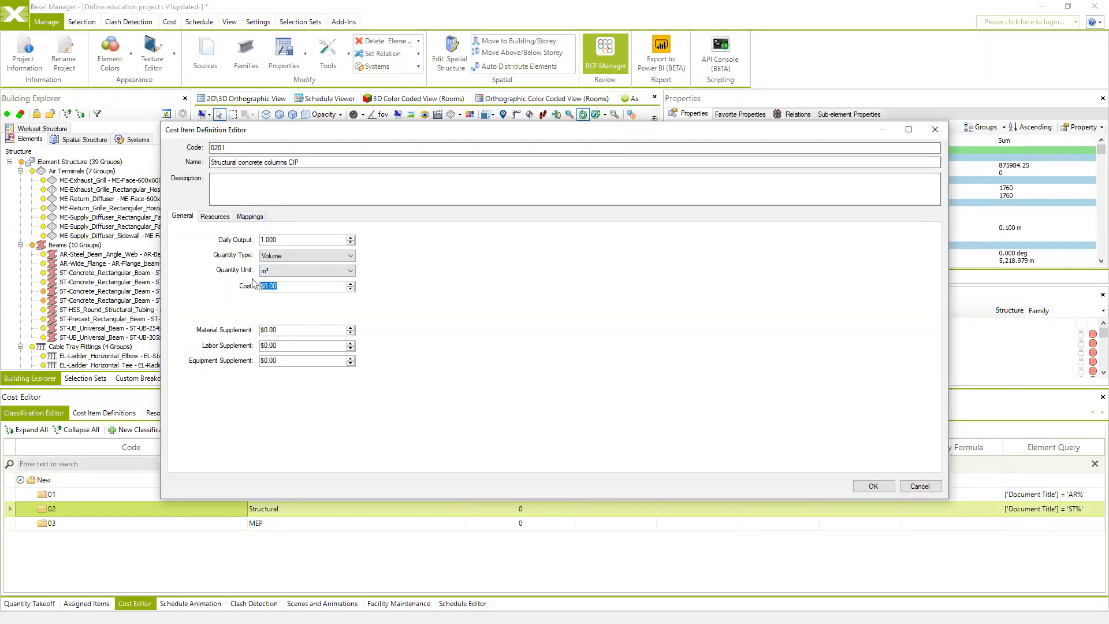
pyautogui.write('2000')
pyautogui.press('Return')
# Step: Review the resources list and general cost values of cost item definition 0201
pyautogui.click(214, 217)
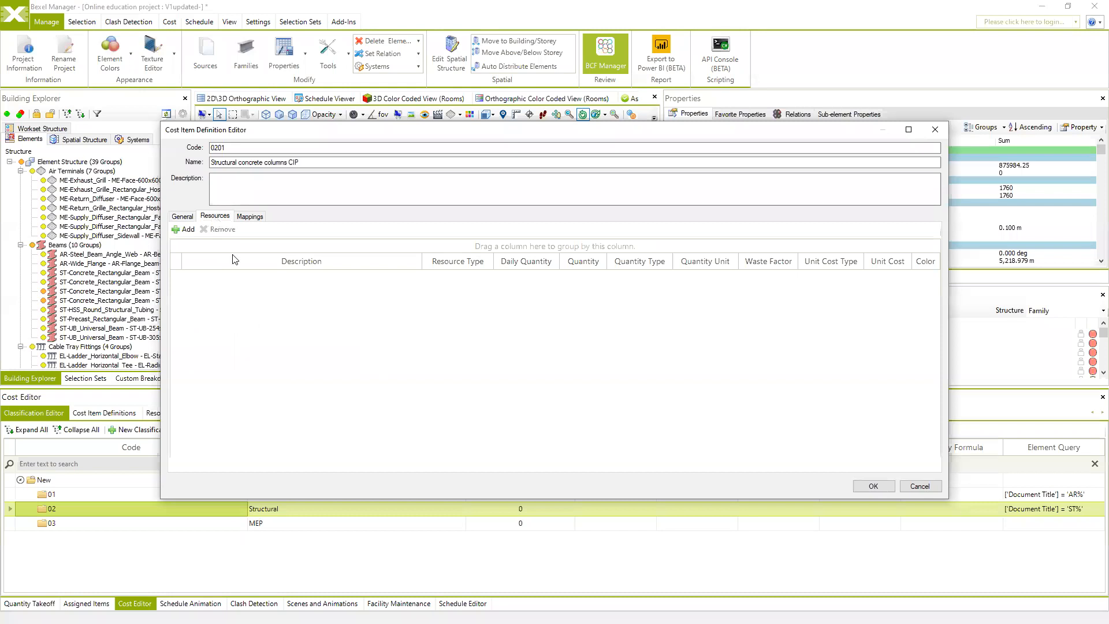
pyautogui.click(182, 216)
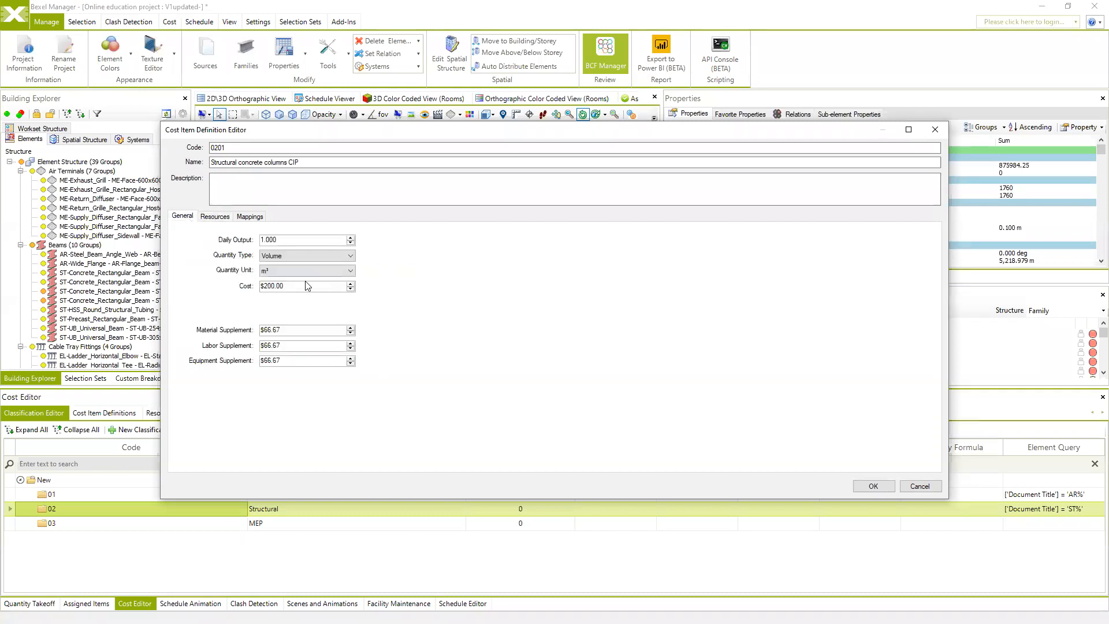
pyautogui.click(218, 215)
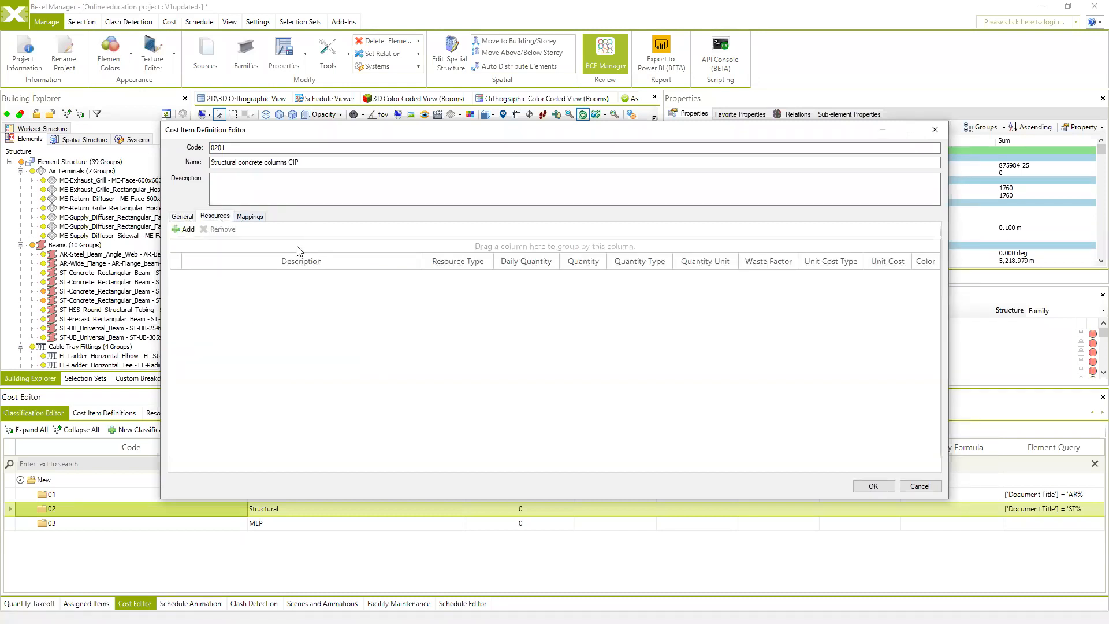
# Step: Open the element query of cost item definition 0201's mappings for editing
pyautogui.click(250, 217)
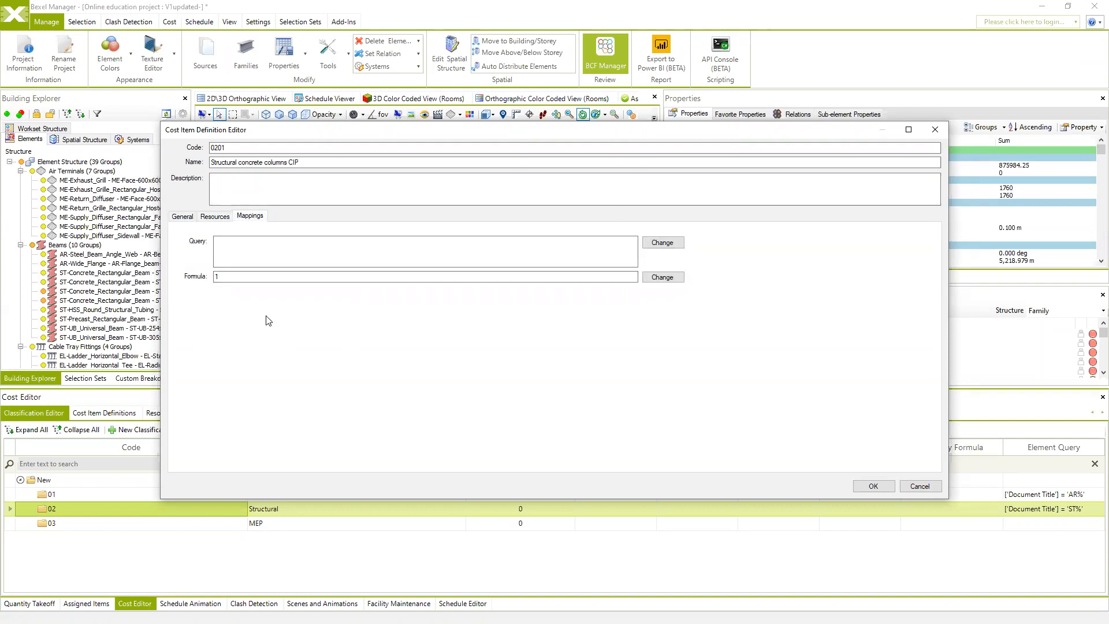
pyautogui.moveTo(214, 164); pyautogui.dragTo(306, 164)
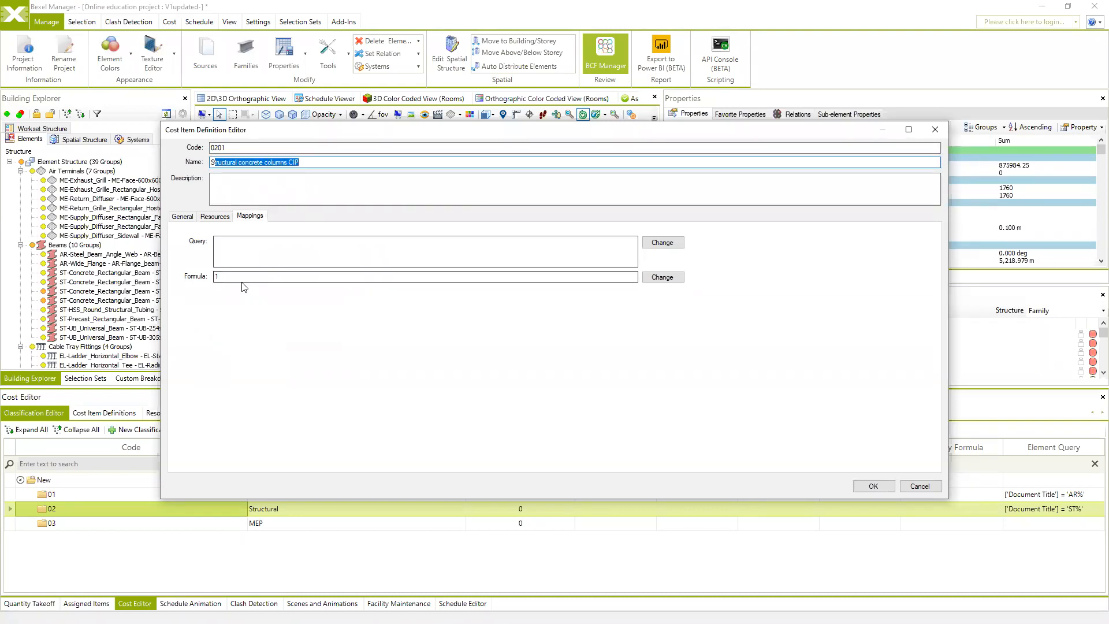
pyautogui.click(663, 243)
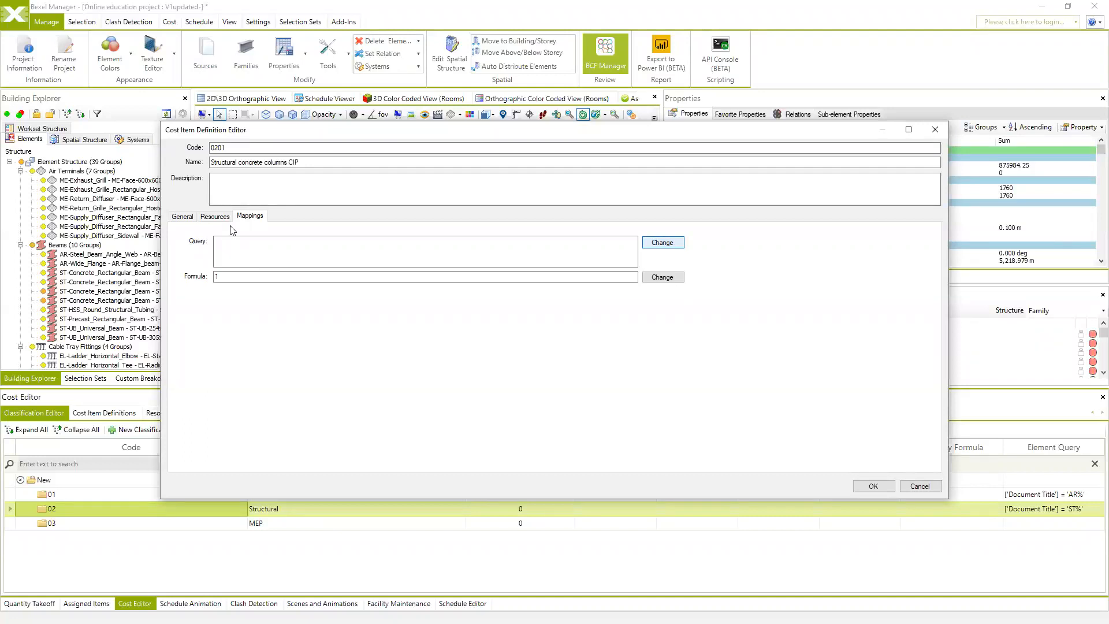
pyautogui.click(669, 243)
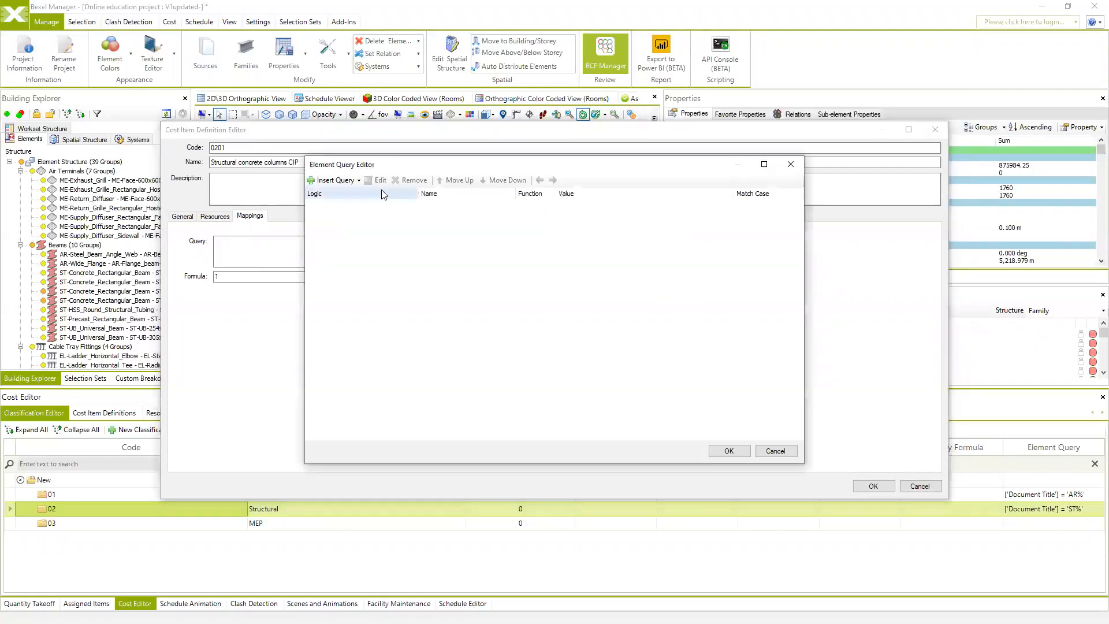
pyautogui.click(359, 181)
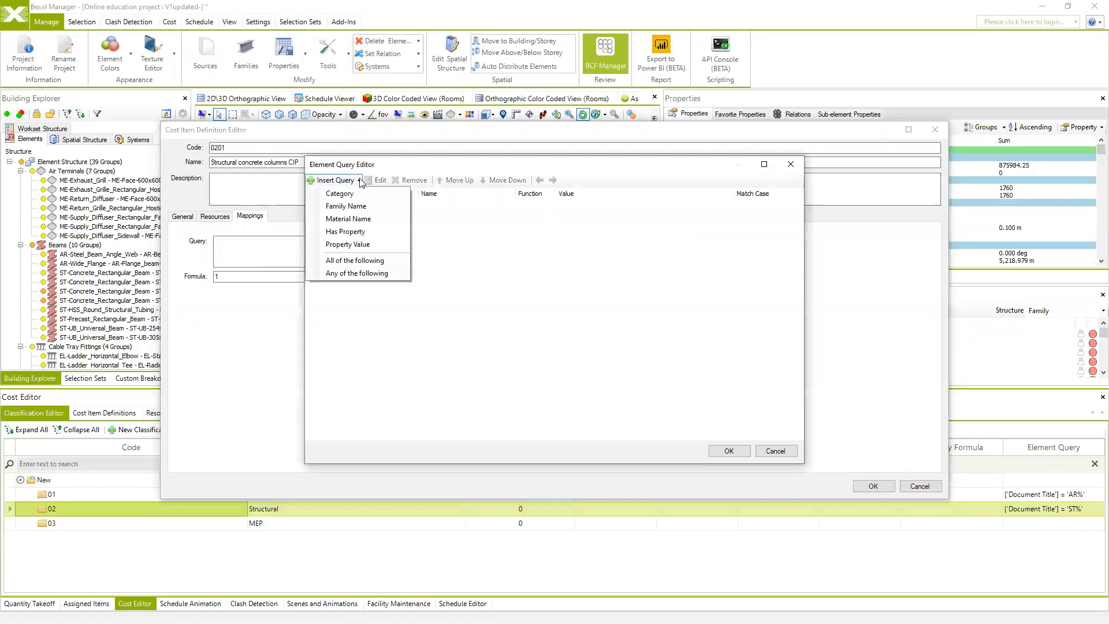
pyautogui.click(363, 241)
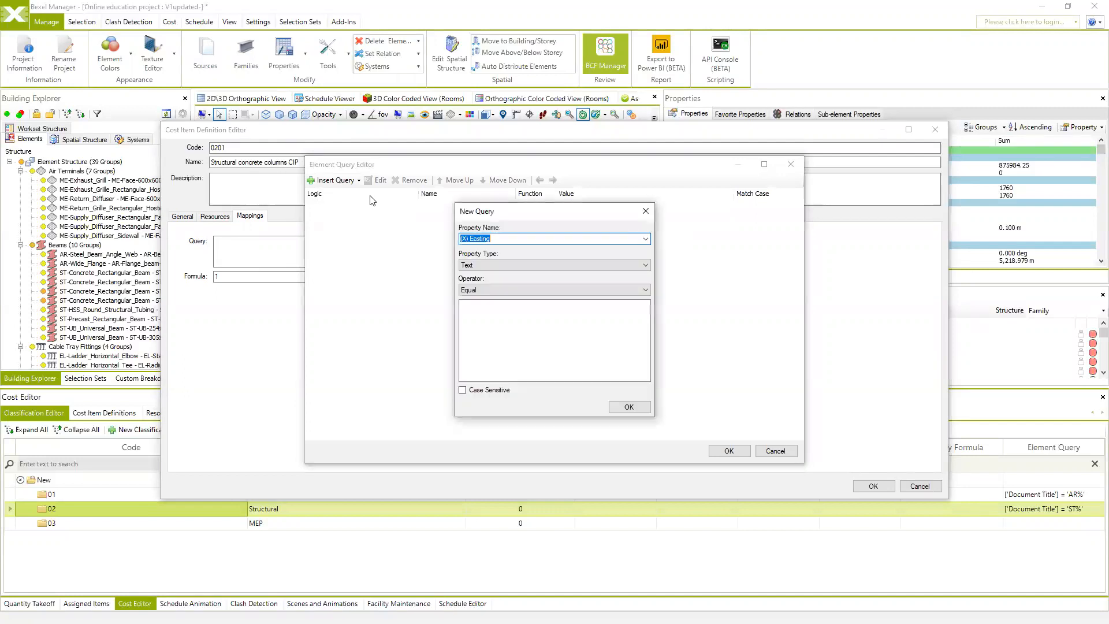
pyautogui.click(647, 238)
pyautogui.click(647, 238)
pyautogui.click(644, 212)
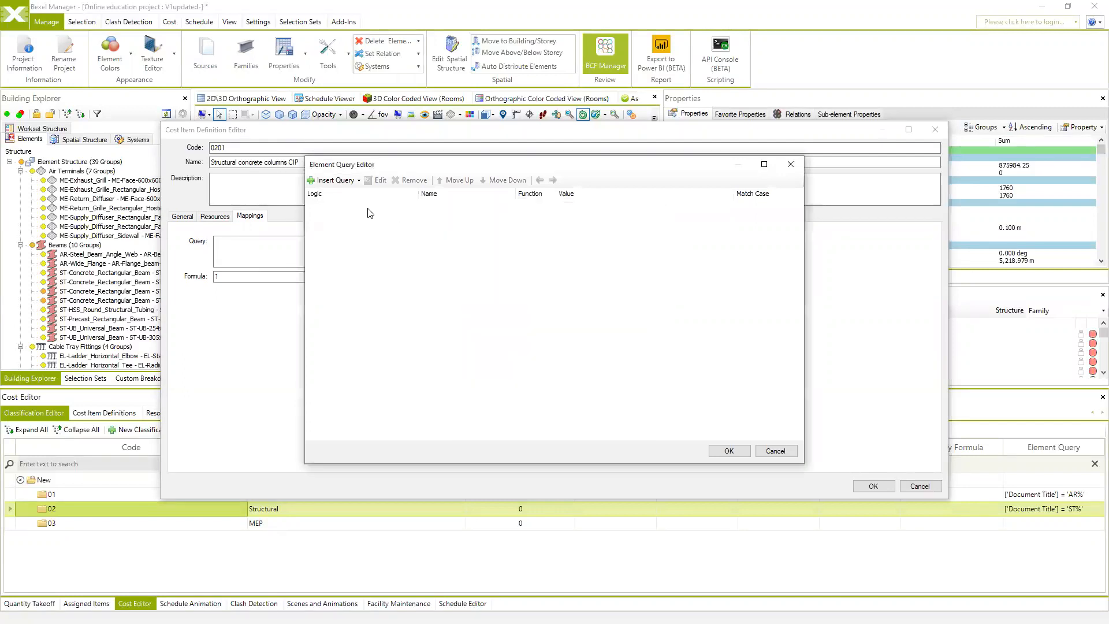
# Step: Add a query condition requiring the element category to equal Structural Column
pyautogui.click(360, 182)
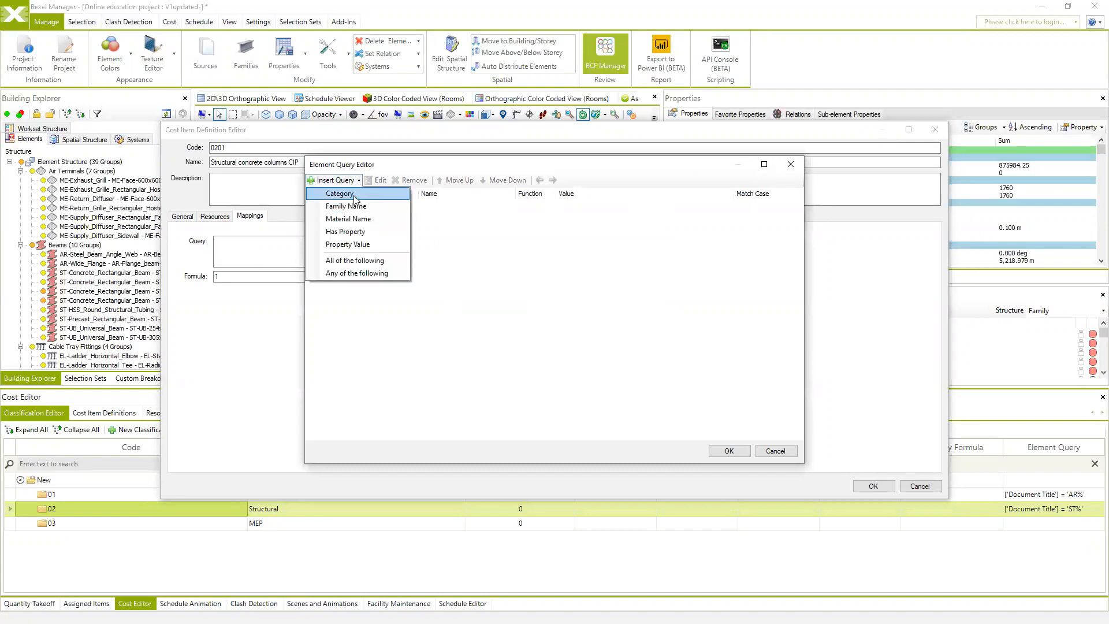
pyautogui.click(355, 197)
pyautogui.click(643, 314)
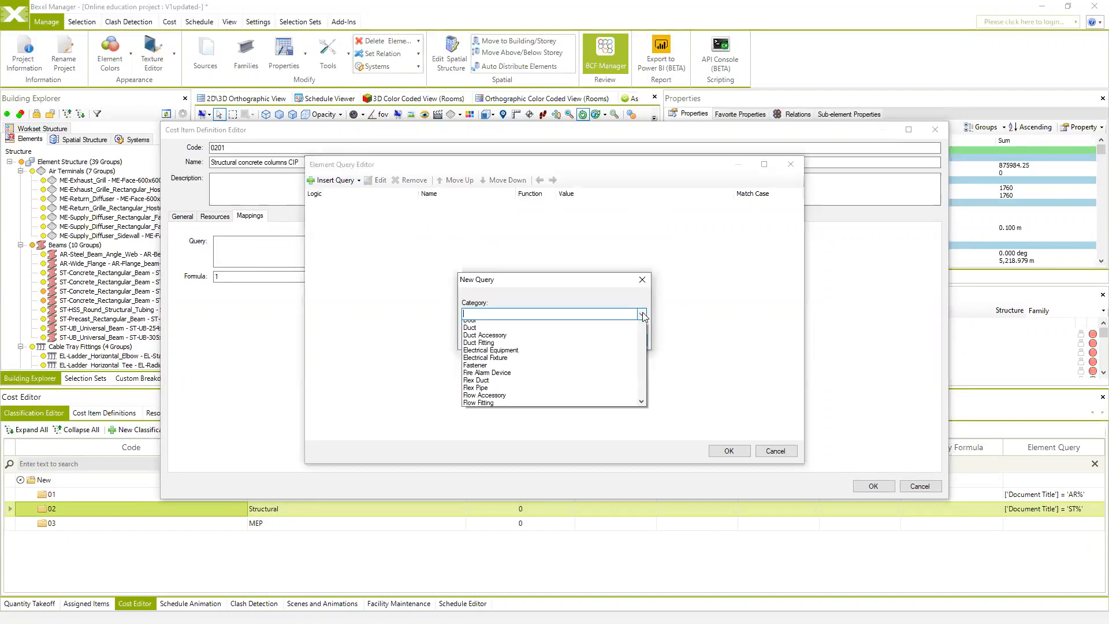
pyautogui.moveTo(638, 346); pyautogui.dragTo(642, 508)
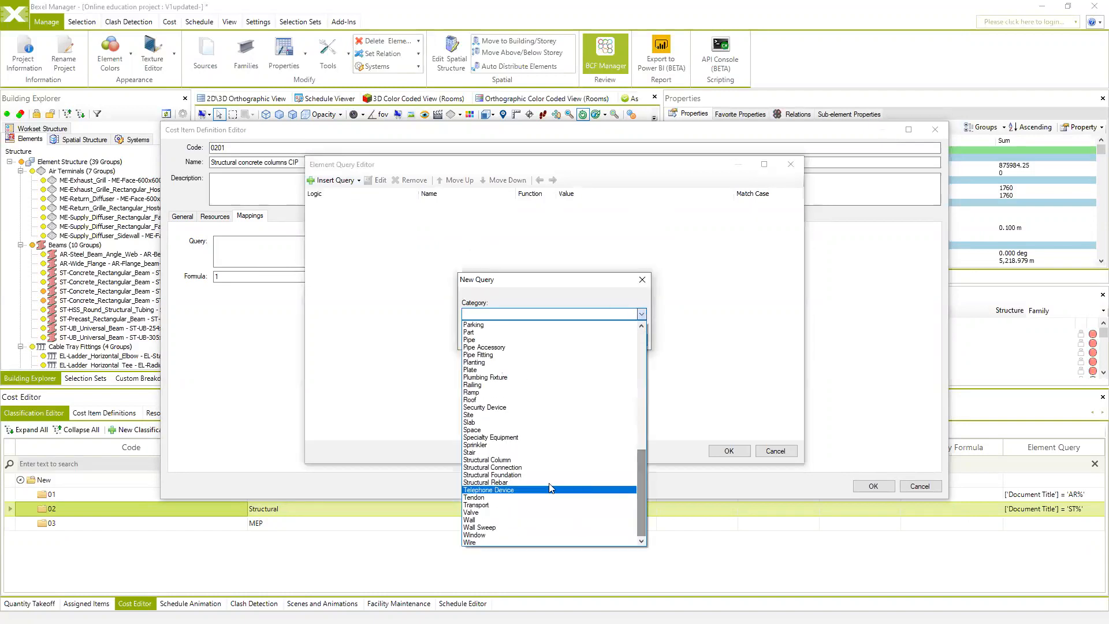
pyautogui.click(508, 461)
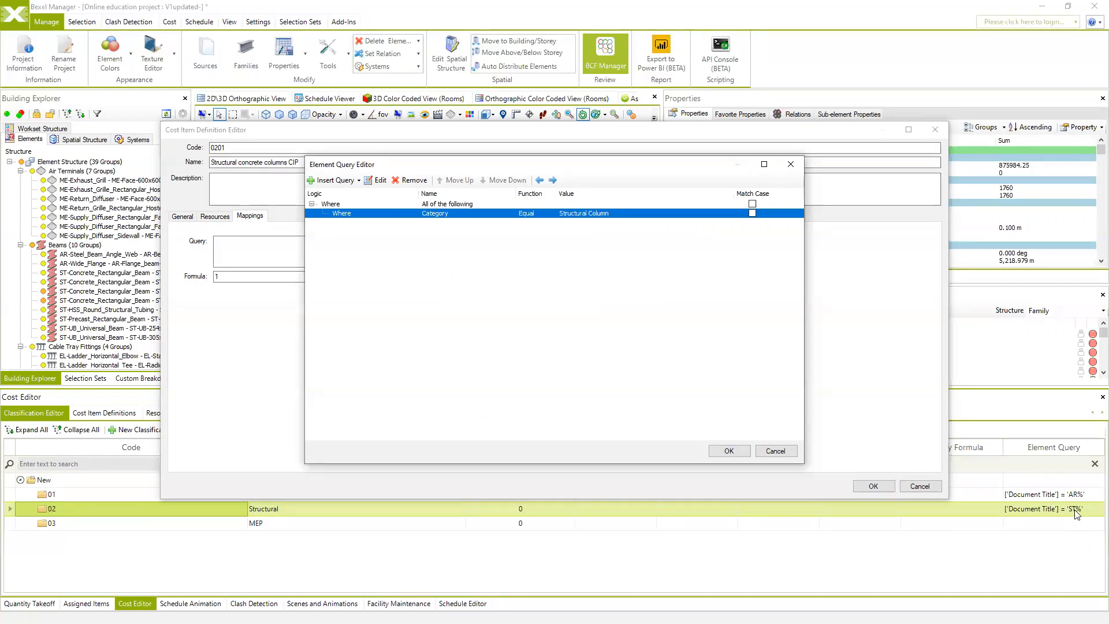
# Step: Add a material name condition that contains "concre" to the element query and accept the query
pyautogui.click(359, 181)
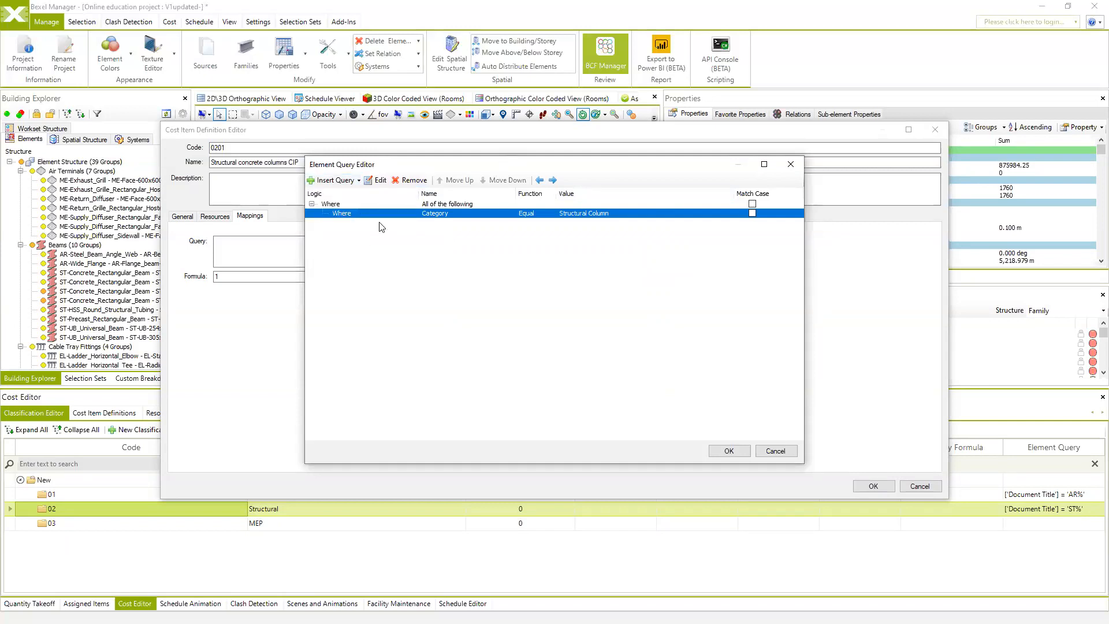
pyautogui.click(358, 183)
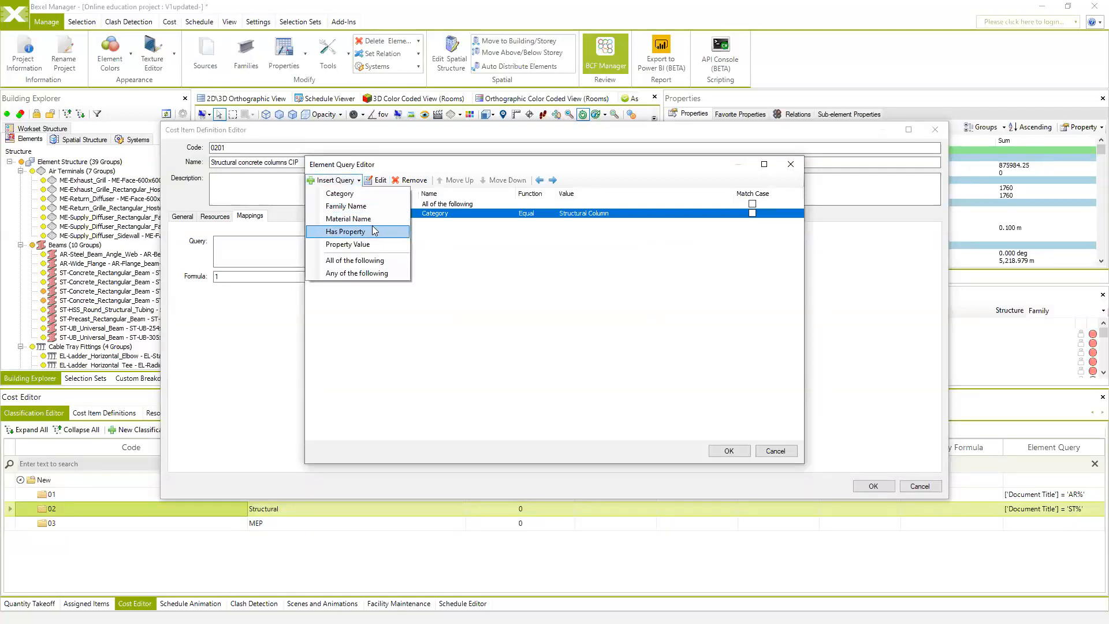
pyautogui.click(348, 219)
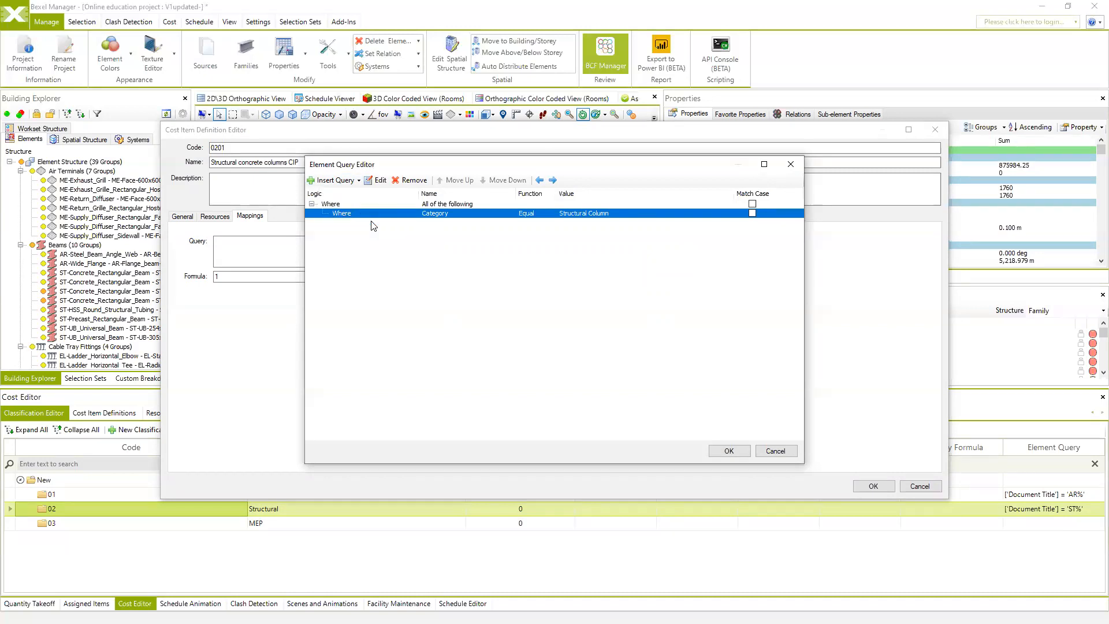
pyautogui.click(642, 270)
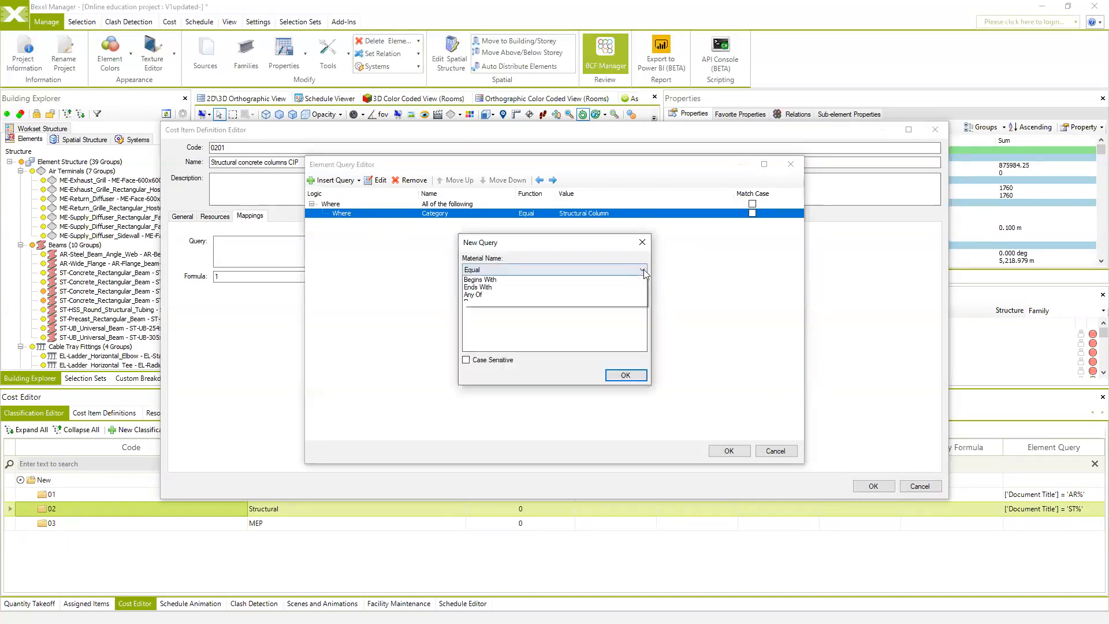
pyautogui.click(509, 289)
pyautogui.click(523, 296)
pyautogui.write('concre')
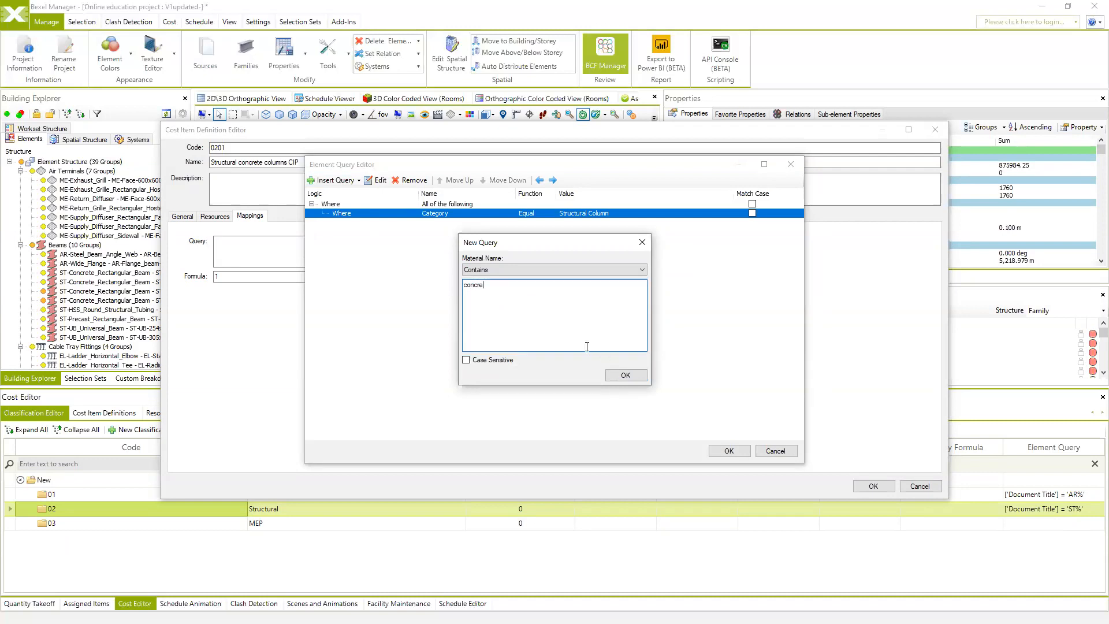
pyautogui.click(625, 375)
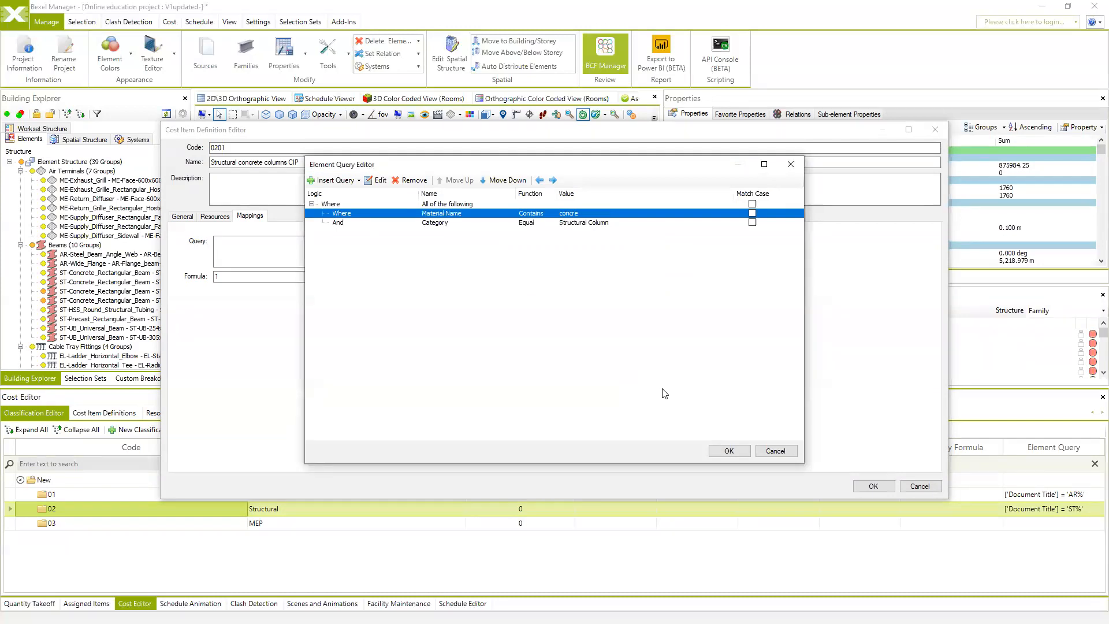
pyautogui.click(730, 451)
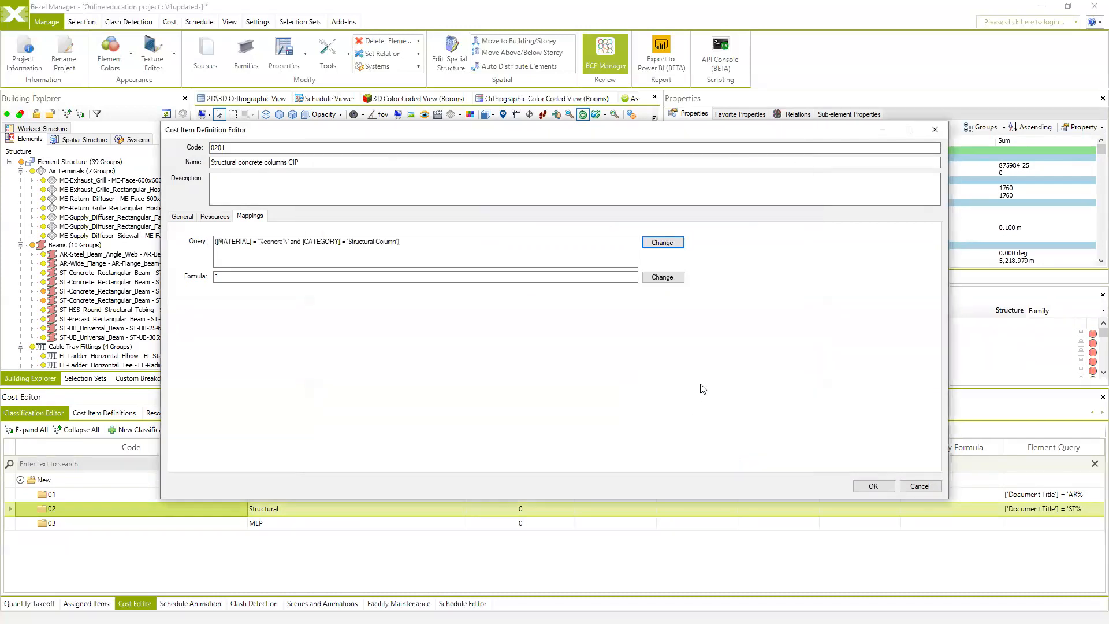
# Step: Set the definition's quantity formula to the [Volume] field
pyautogui.moveTo(409, 241); pyautogui.dragTo(209, 234)
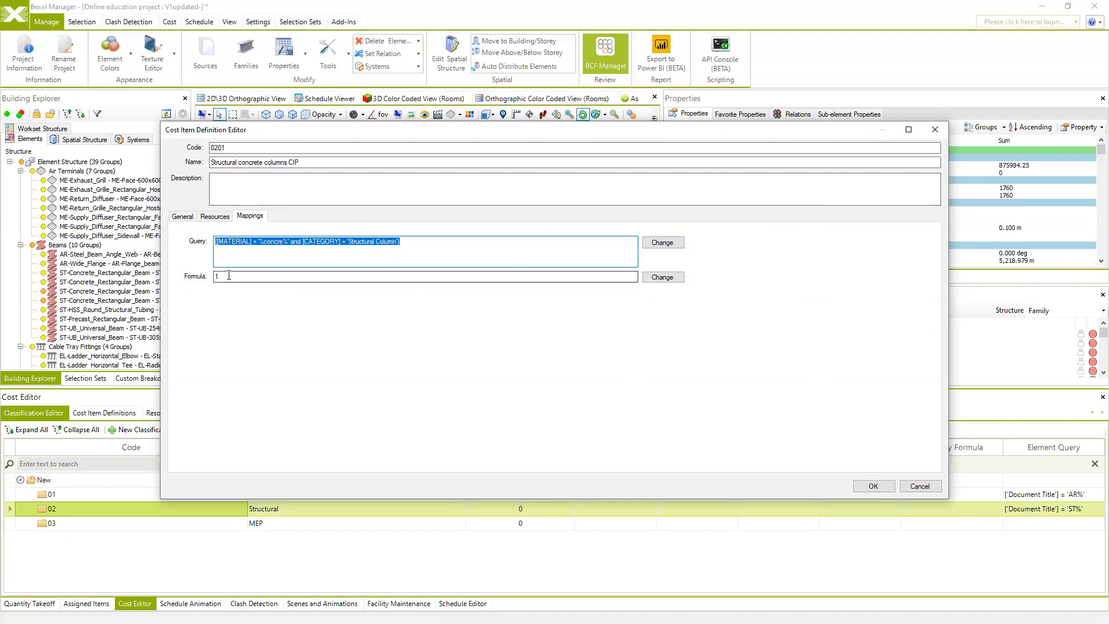
pyautogui.click(264, 277)
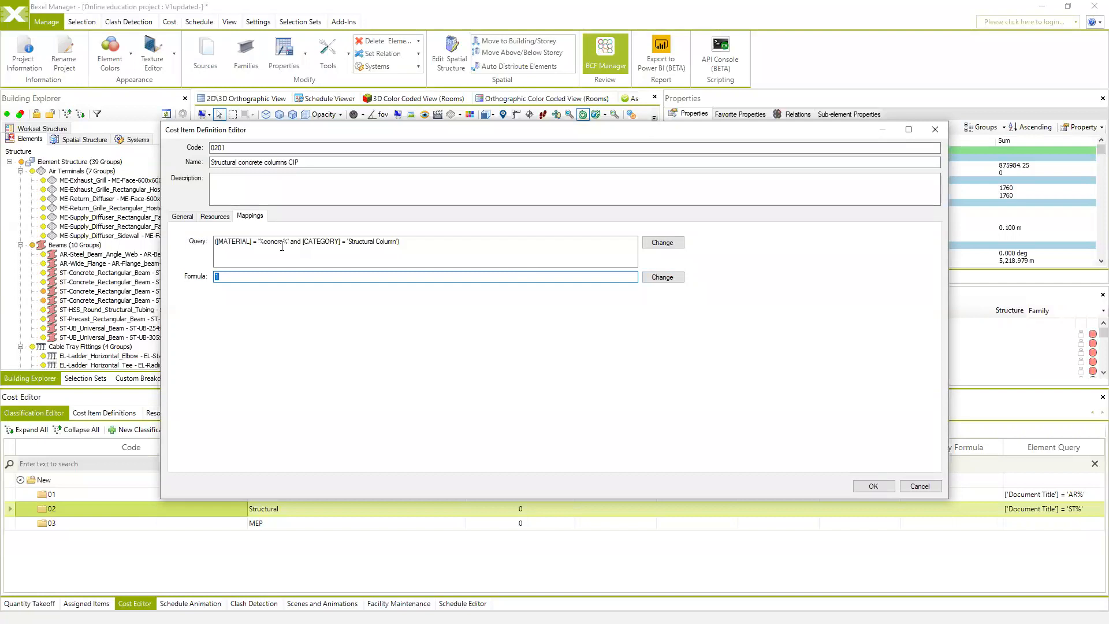
pyautogui.click(183, 216)
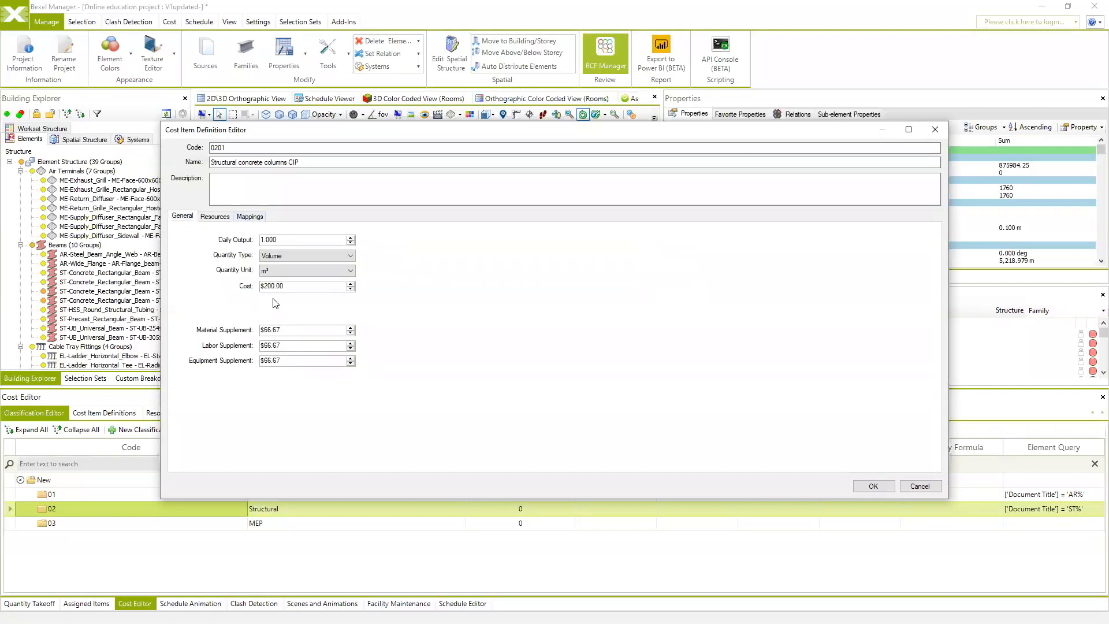
pyautogui.click(254, 218)
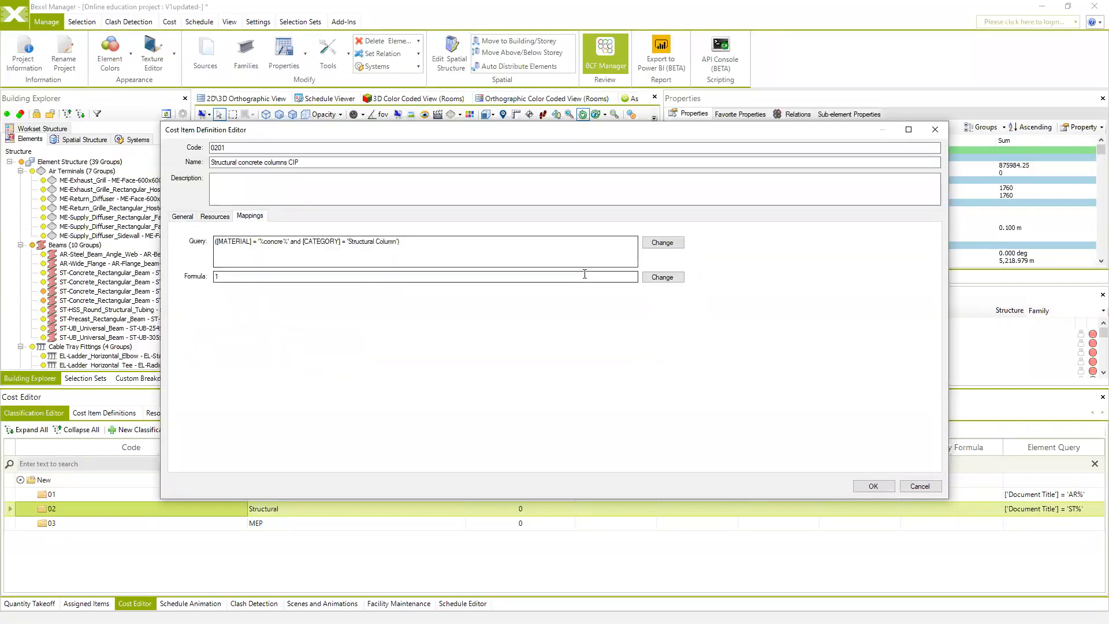
pyautogui.click(662, 277)
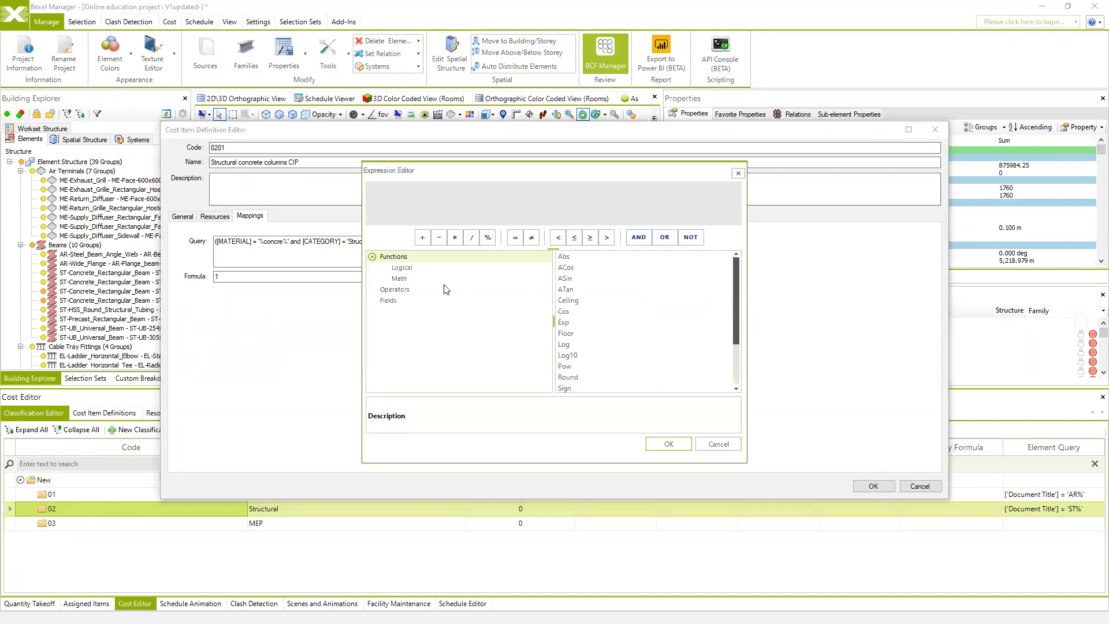
pyautogui.click(397, 301)
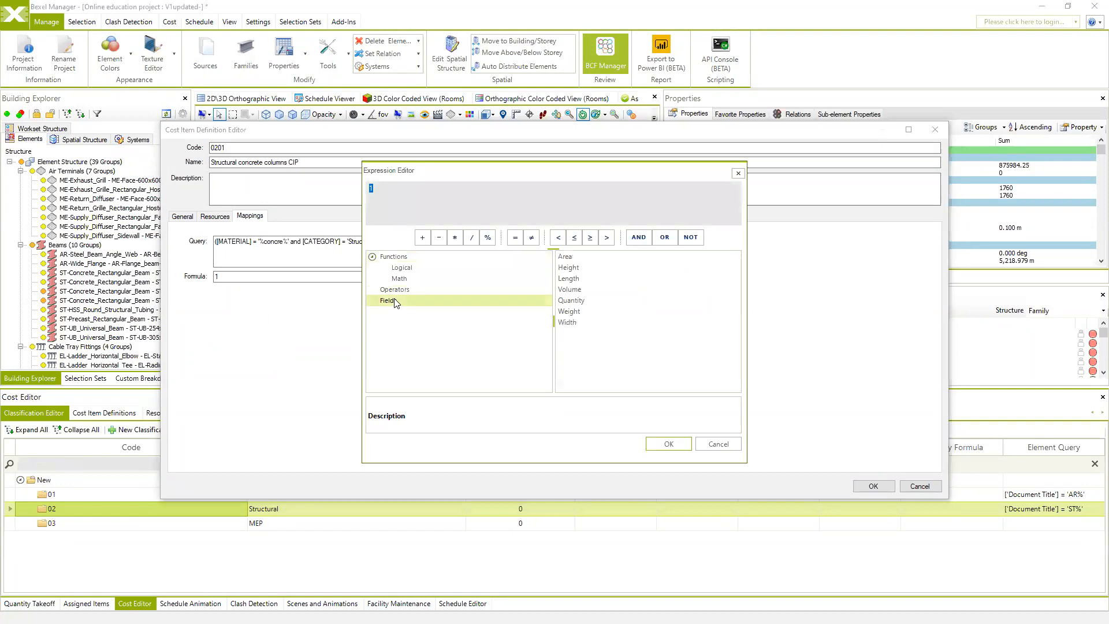
pyautogui.click(579, 290)
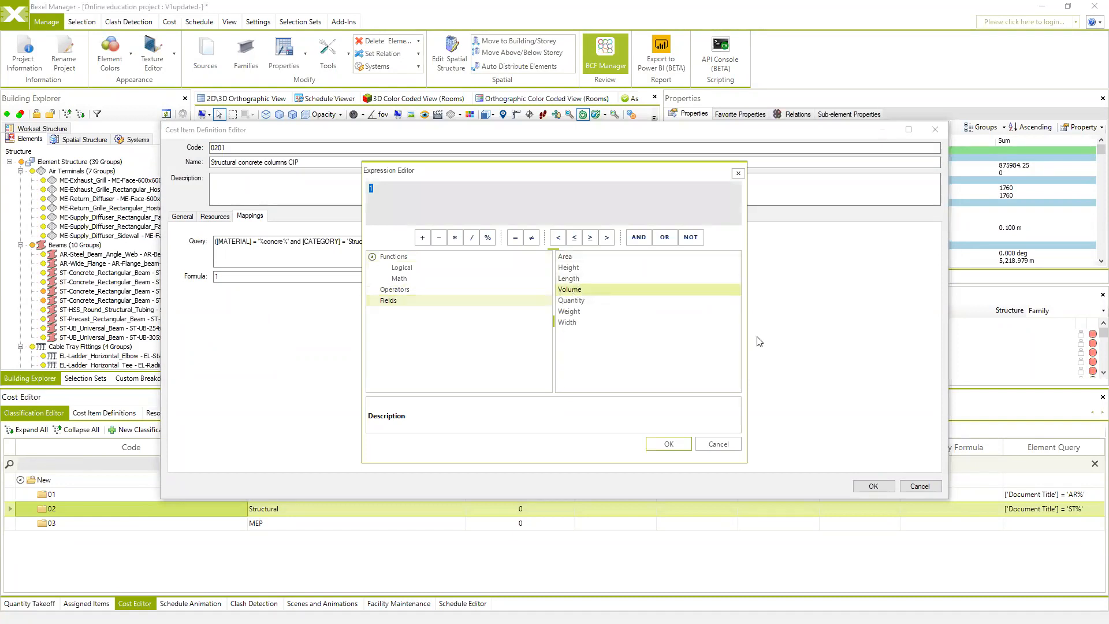
pyautogui.doubleClick(571, 292)
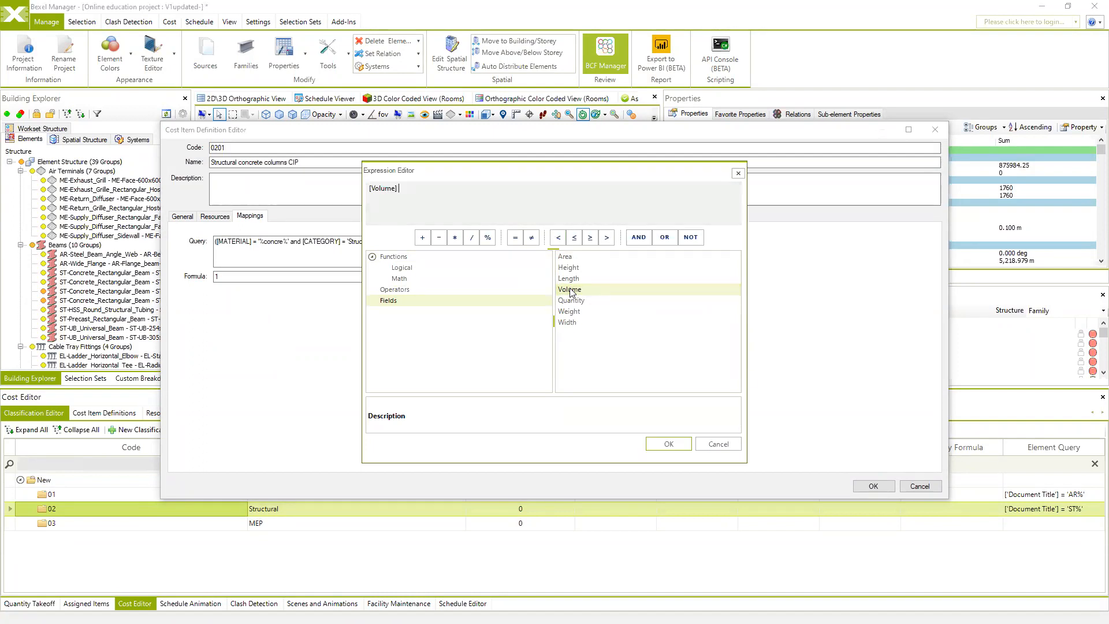
pyautogui.moveTo(402, 194); pyautogui.dragTo(354, 191)
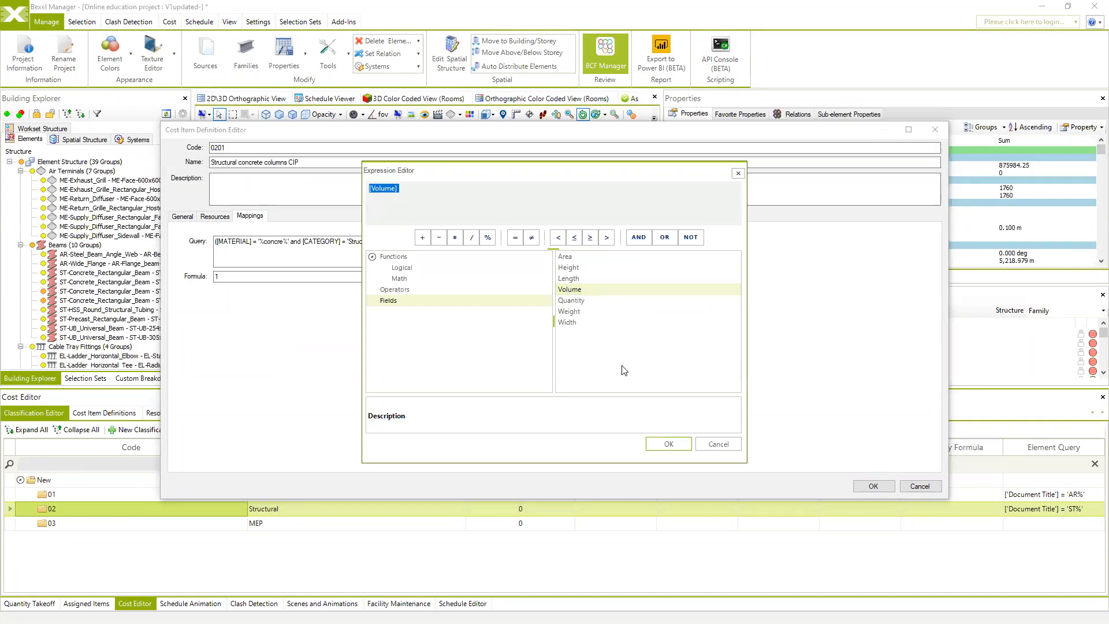
pyautogui.click(663, 445)
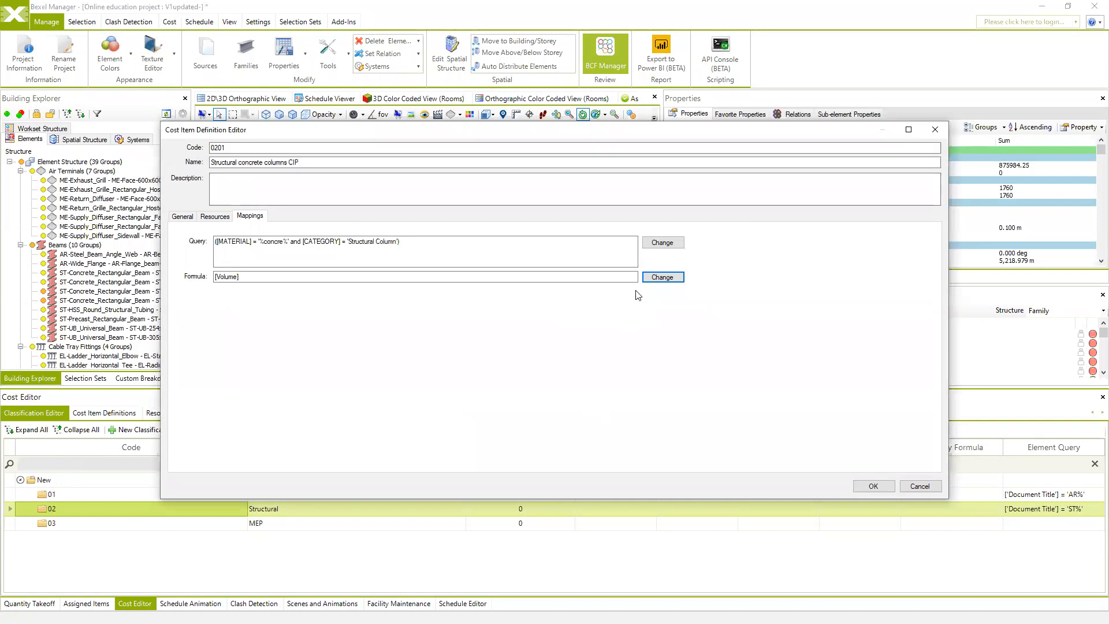
# Step: Review the cost, resources and mappings of cost item definition 0201
pyautogui.click(183, 216)
pyautogui.moveTo(286, 285); pyautogui.dragTo(262, 289)
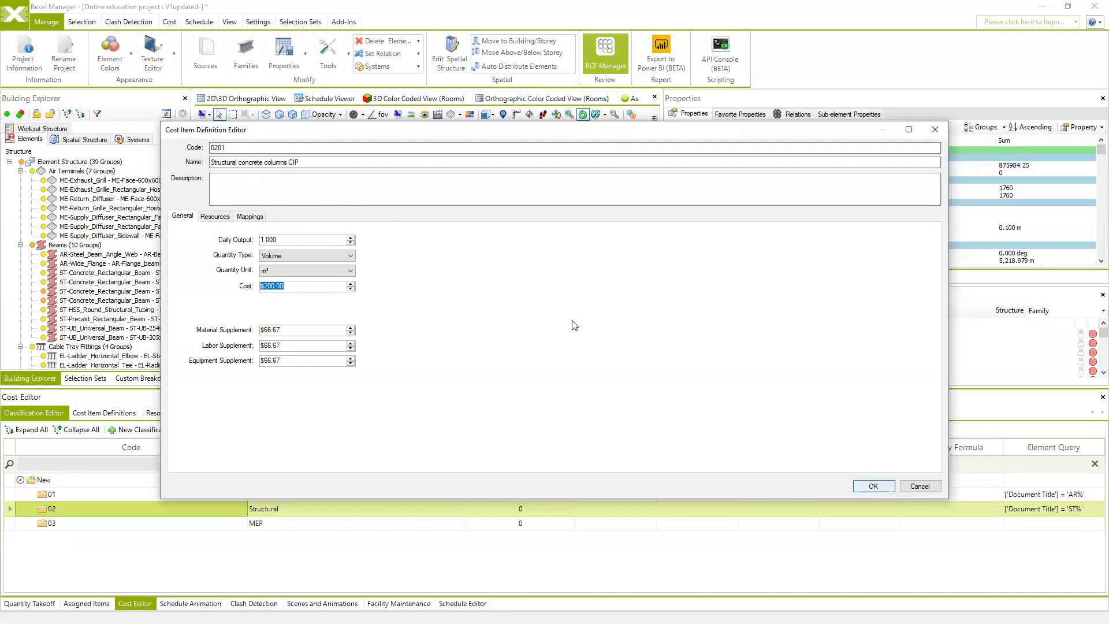
pyautogui.click(205, 216)
pyautogui.click(243, 217)
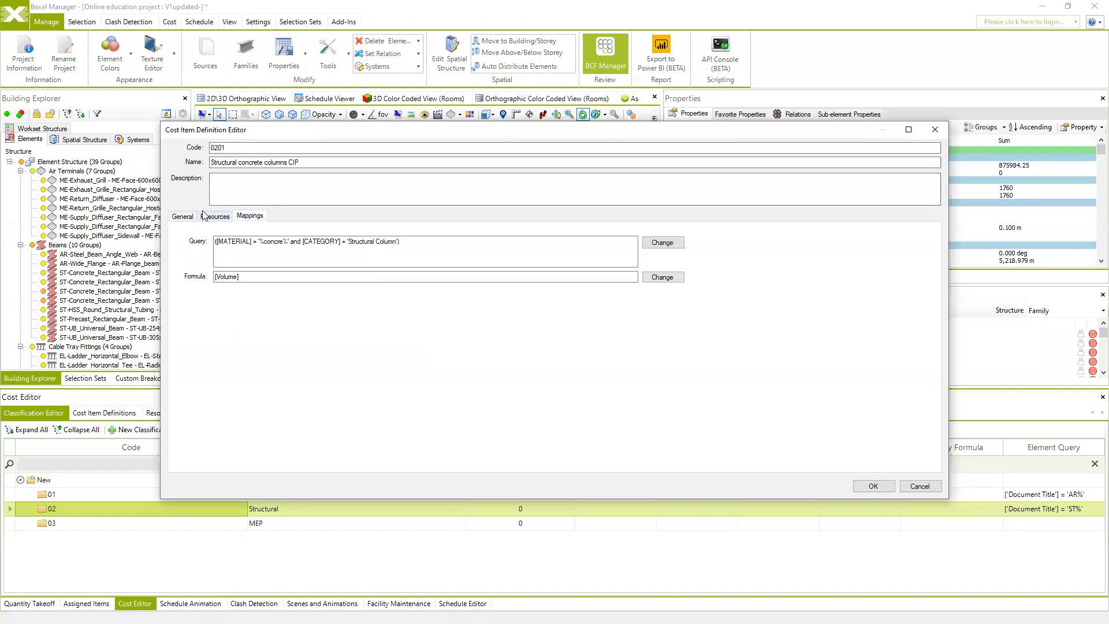
pyautogui.click(209, 216)
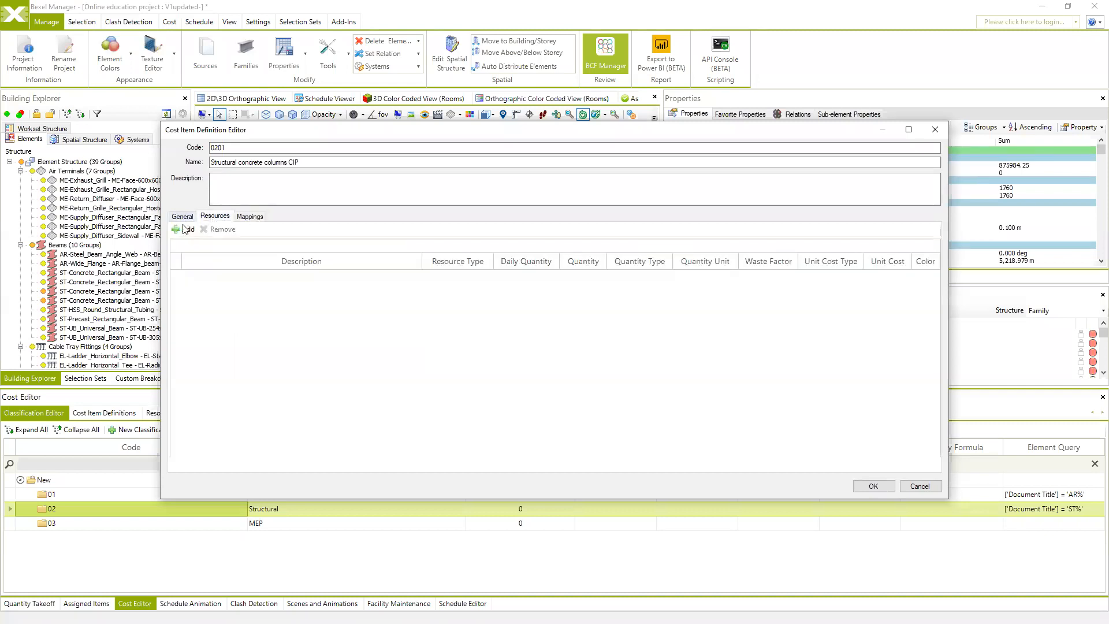
pyautogui.click(182, 216)
pyautogui.moveTo(300, 285); pyautogui.dragTo(236, 298)
pyautogui.click(215, 216)
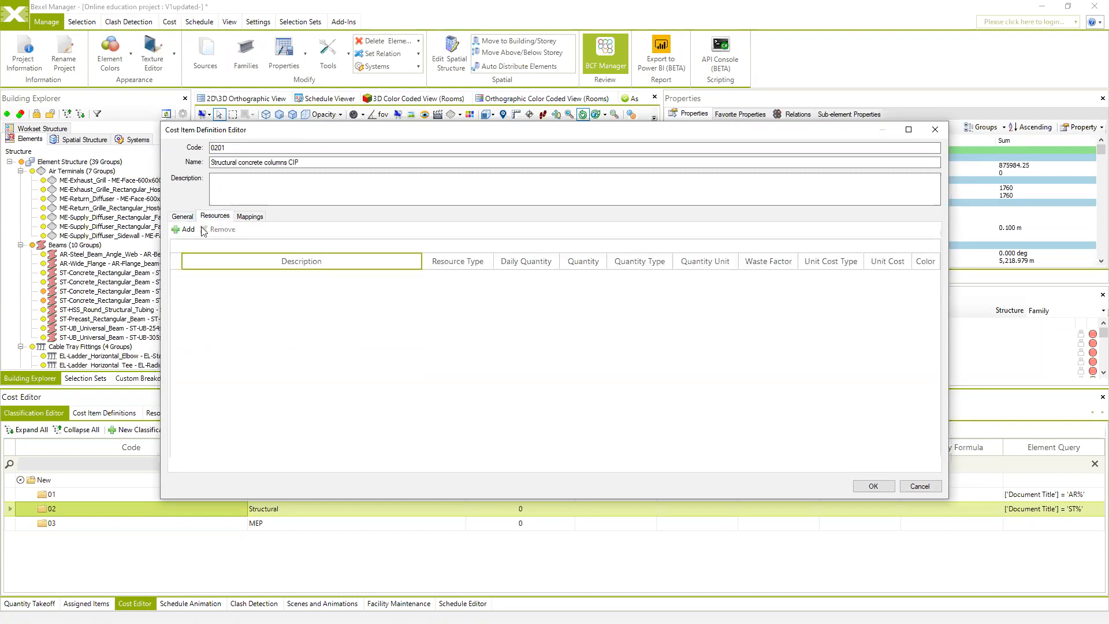
pyautogui.click(182, 216)
pyautogui.moveTo(288, 288); pyautogui.dragTo(197, 282)
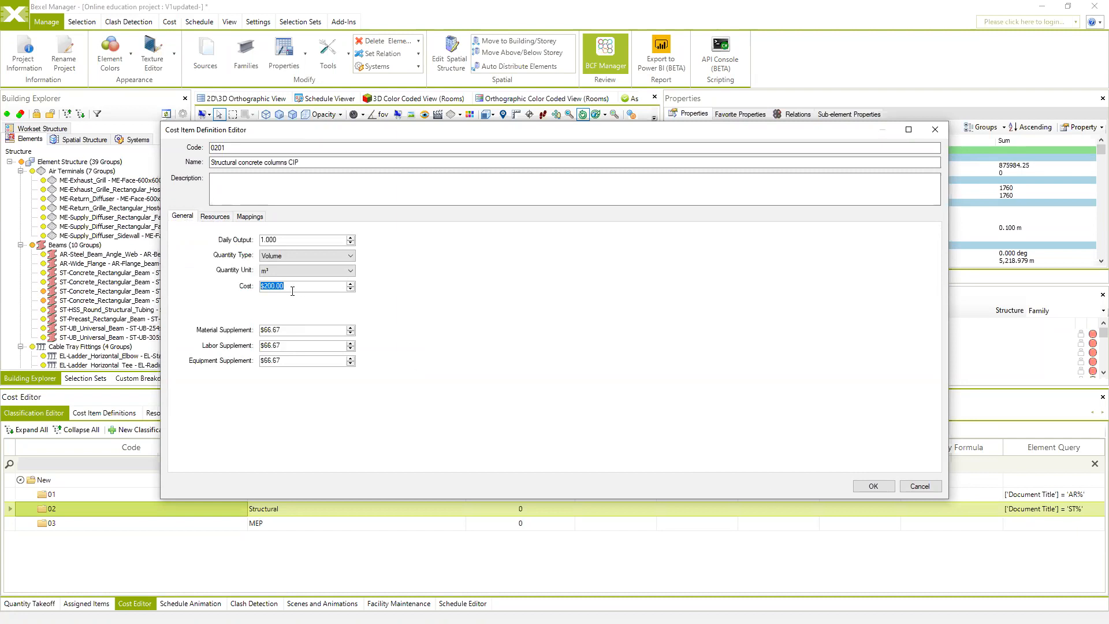
# Step: Save cost item definition 0201 and clear the element selection in the 3D model
pyautogui.click(874, 488)
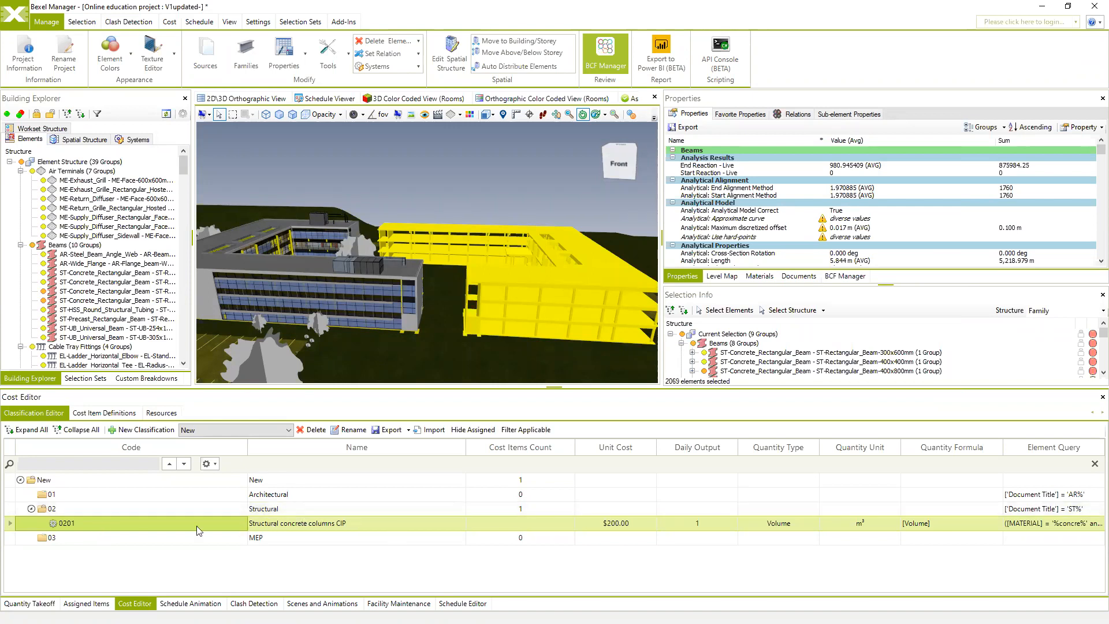
pyautogui.click(433, 280)
pyautogui.moveTo(434, 280); pyautogui.dragTo(462, 255, button='middle')
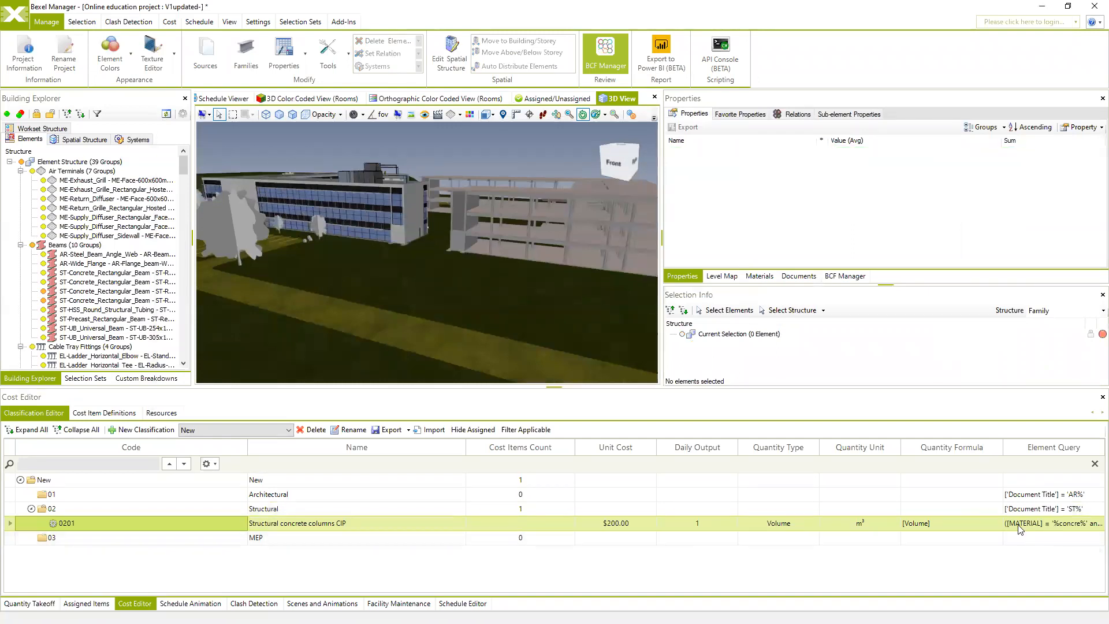
# Step: Select all elements applicable to cost item 0201 and isolate them in the 3D view
pyautogui.rightClick(79, 523)
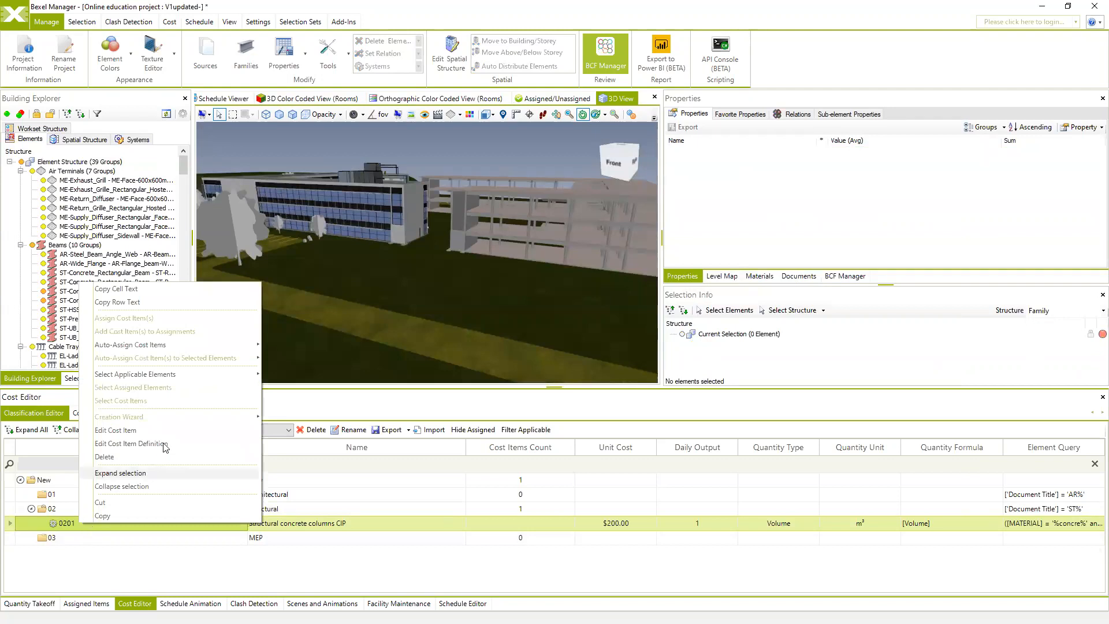
pyautogui.moveTo(195, 374)
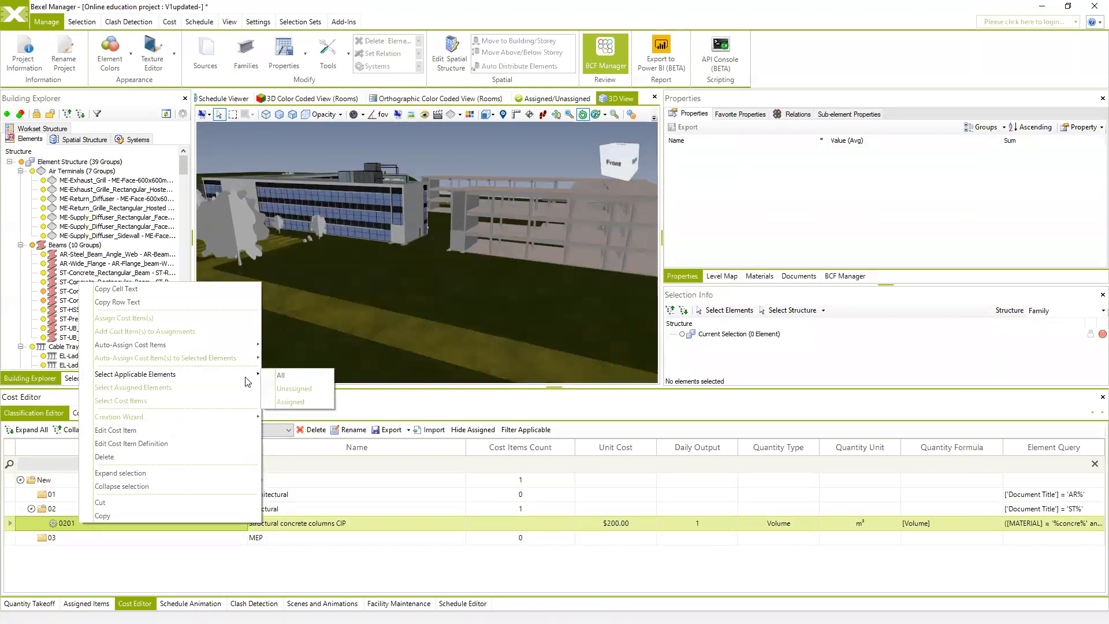
pyautogui.click(281, 375)
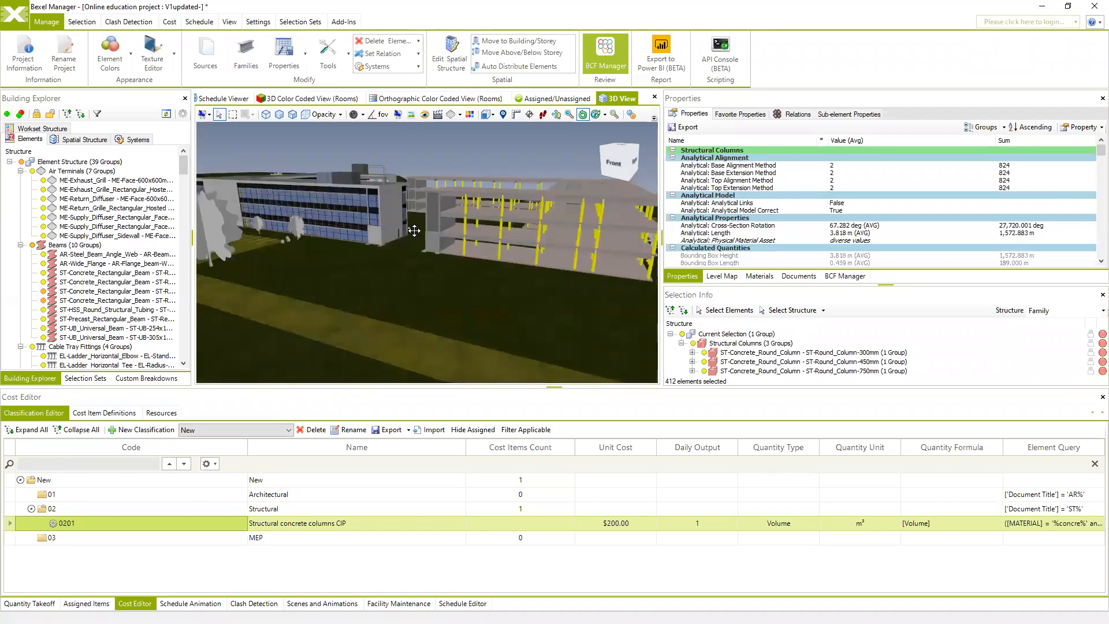
pyautogui.moveTo(439, 233); pyautogui.dragTo(470, 150)
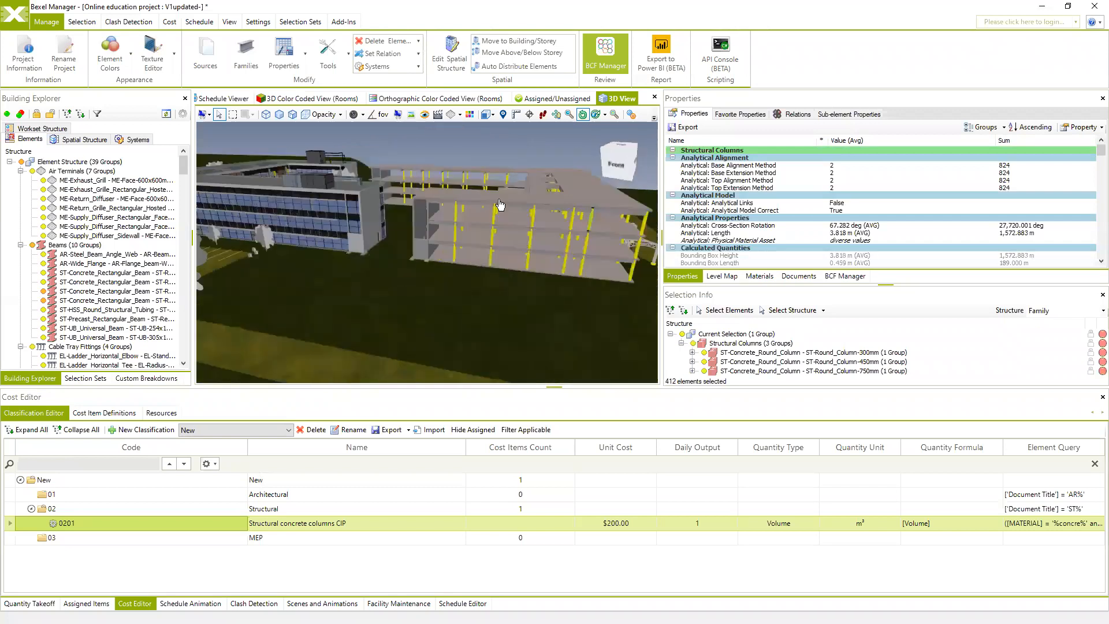
pyautogui.rightClick(468, 133)
pyautogui.moveTo(519, 200)
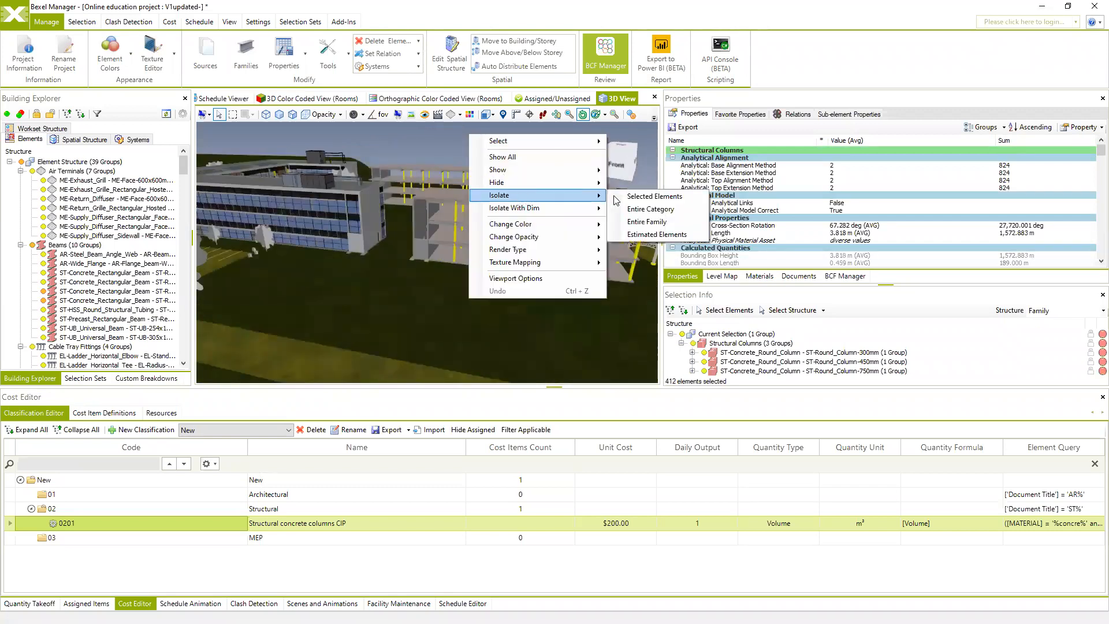
pyautogui.click(636, 200)
pyautogui.moveTo(497, 262); pyautogui.dragTo(475, 264)
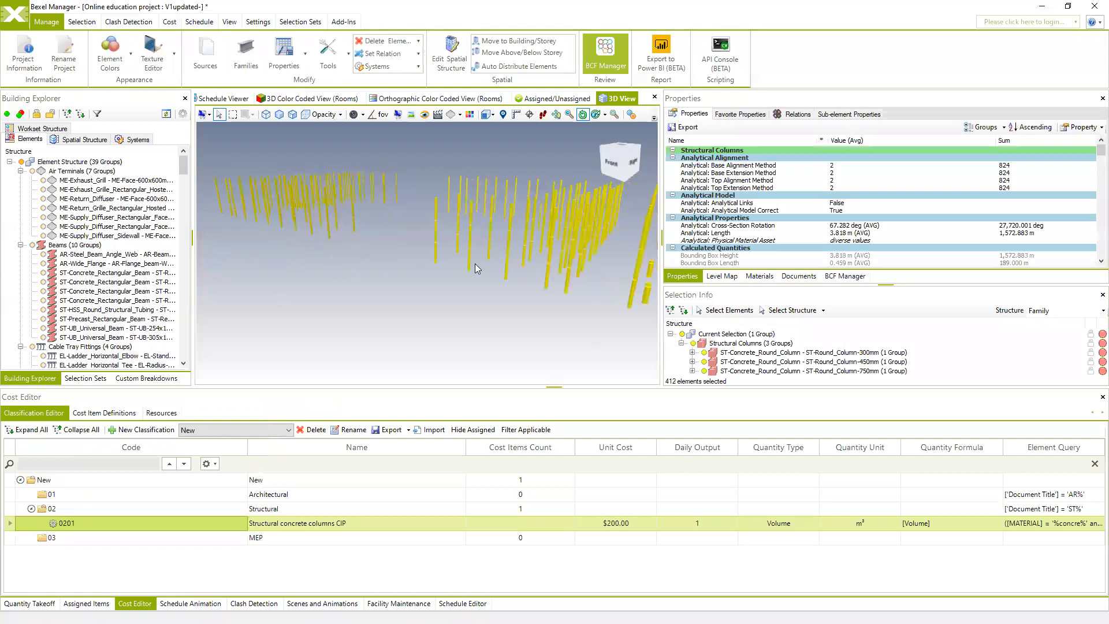
# Step: Clear the element selection, select a single round column and show all model elements again
pyautogui.rightClick(407, 287)
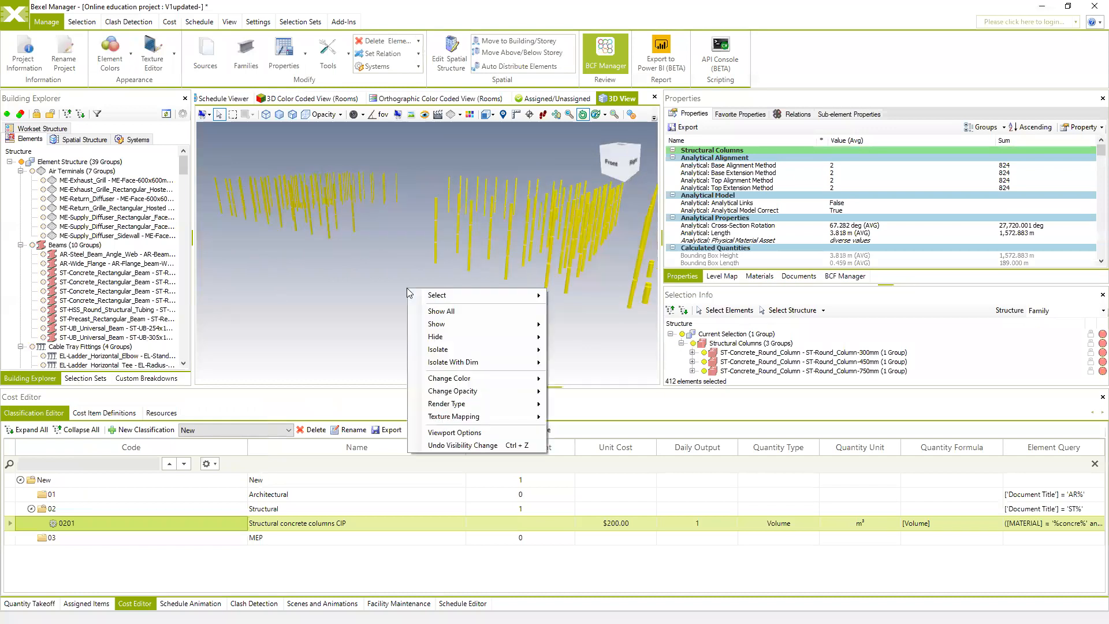
pyautogui.click(364, 340)
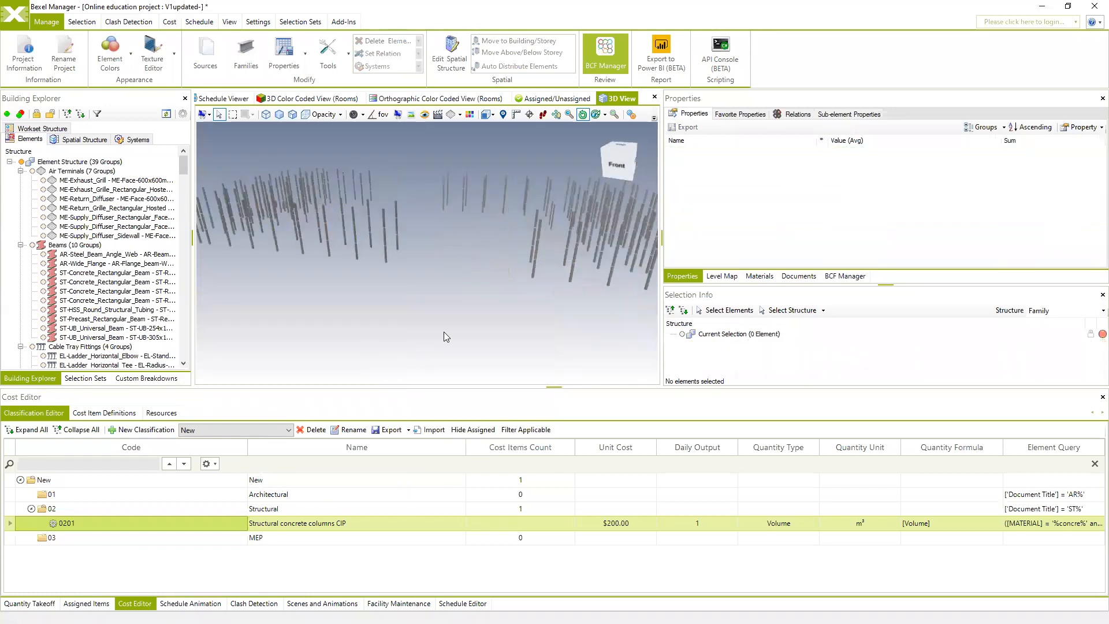
pyautogui.click(533, 283)
pyautogui.rightClick(491, 266)
pyautogui.click(511, 292)
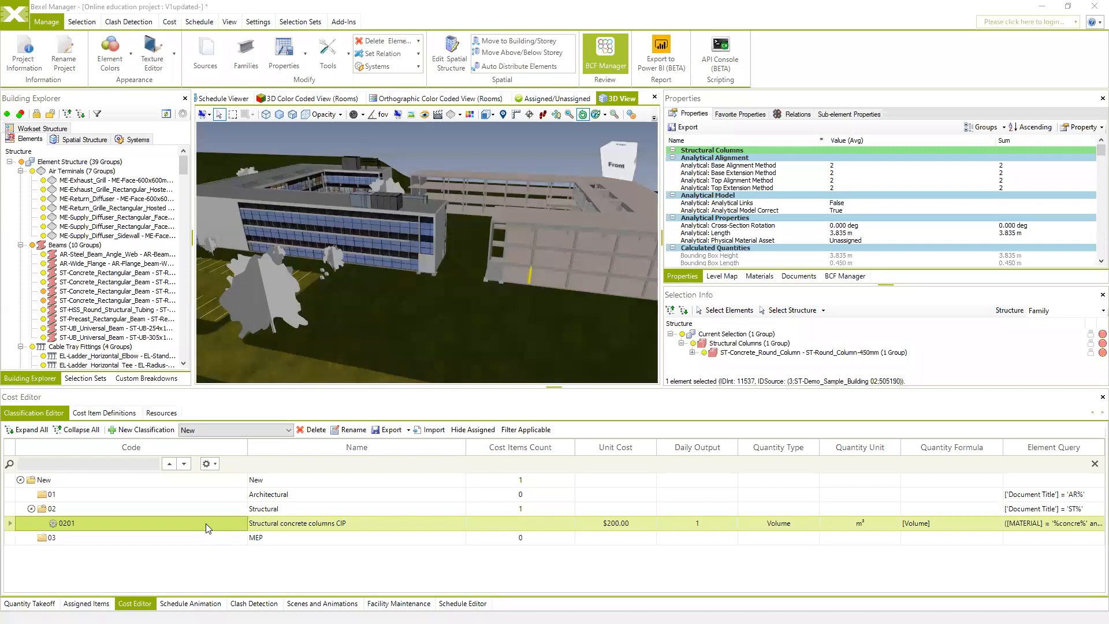
# Step: Create a new cost resource with the description Concrete (Ready mix)
pyautogui.click(159, 414)
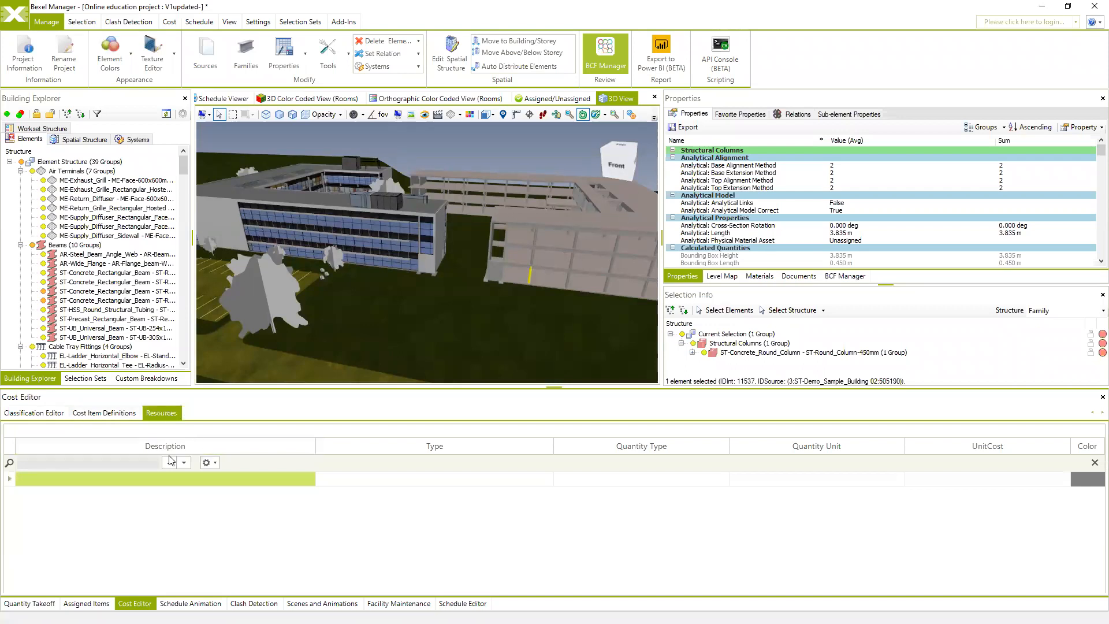
pyautogui.click(85, 480)
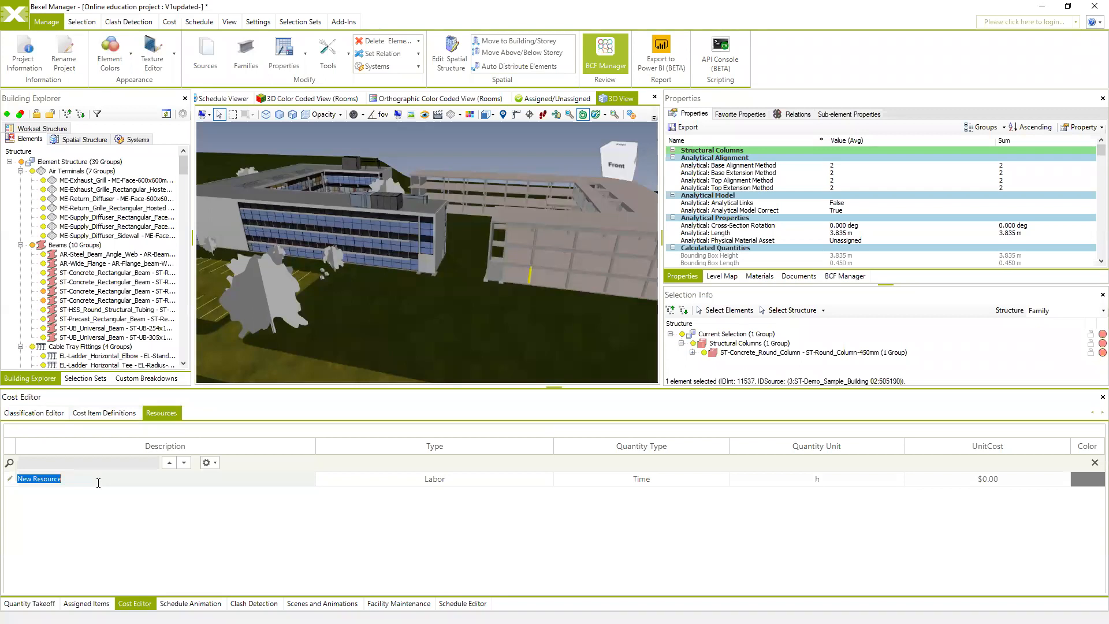
pyautogui.write('Concrete')
pyautogui.press('Return')
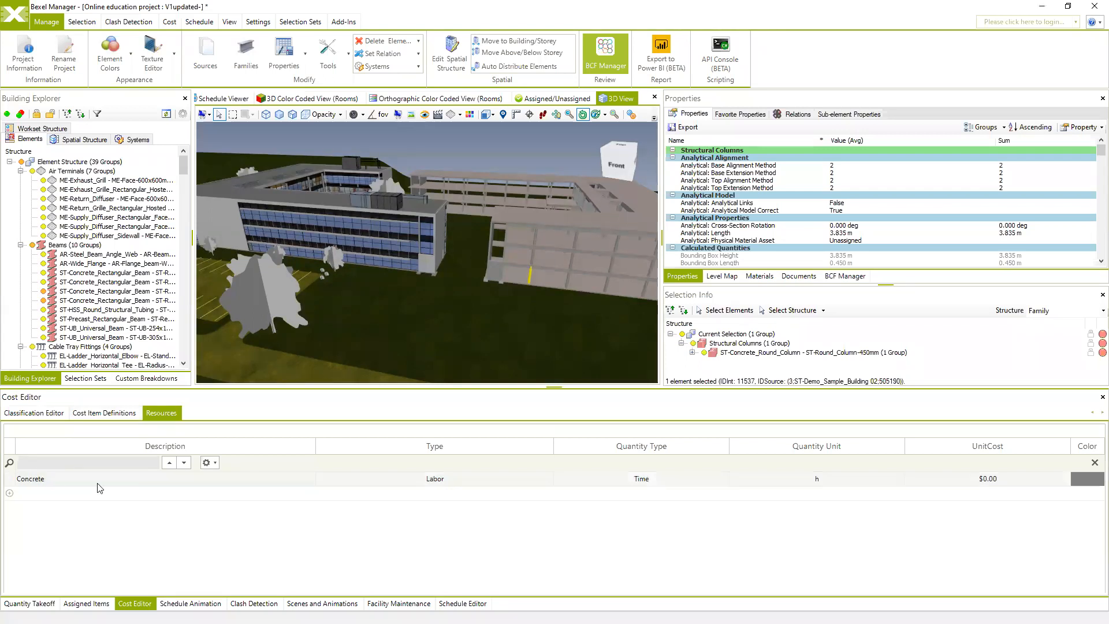
pyautogui.click(55, 480)
pyautogui.click(55, 480)
pyautogui.rightClick(51, 483)
pyautogui.click(54, 479)
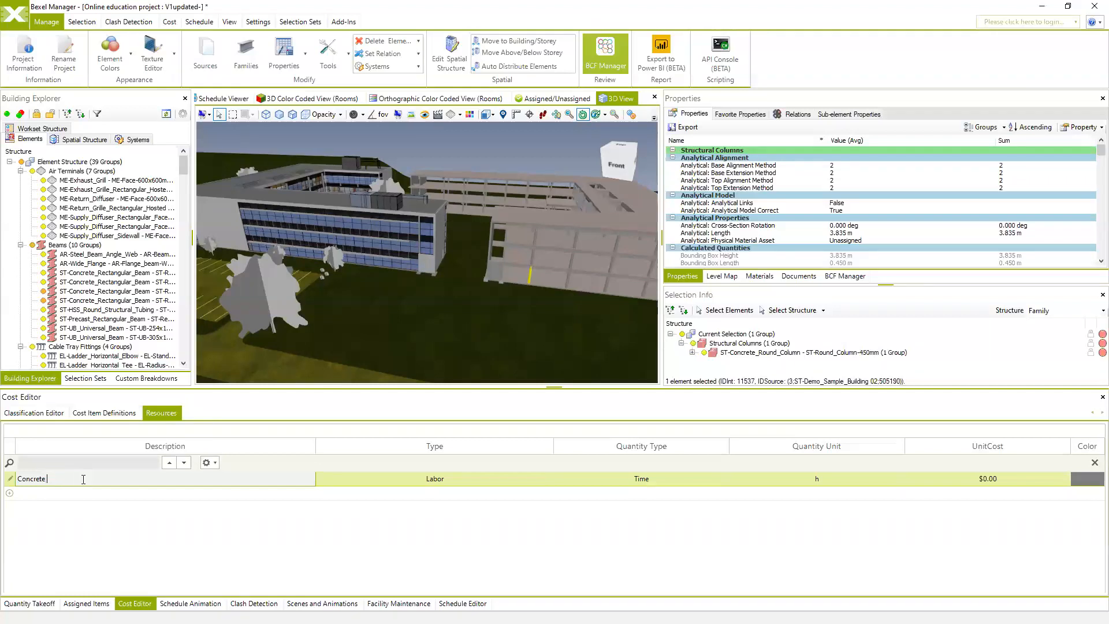
pyautogui.write('Ready mix')
pyautogui.click(124, 526)
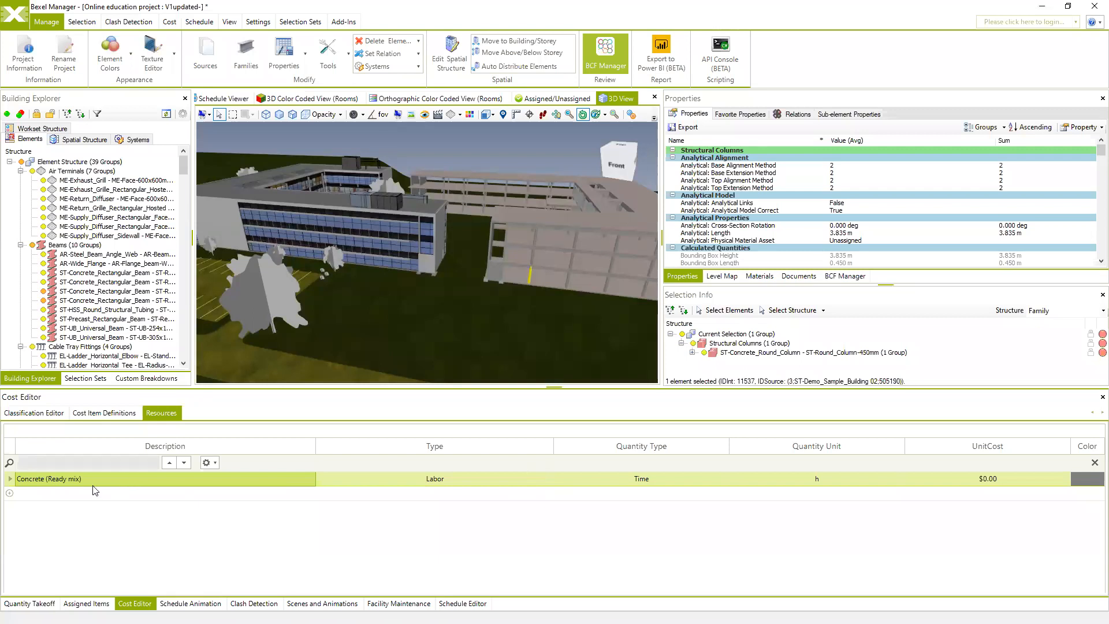
# Step: Set the Concrete (Ready mix) resource's type to Material and its quantity type to Volume
pyautogui.click(548, 479)
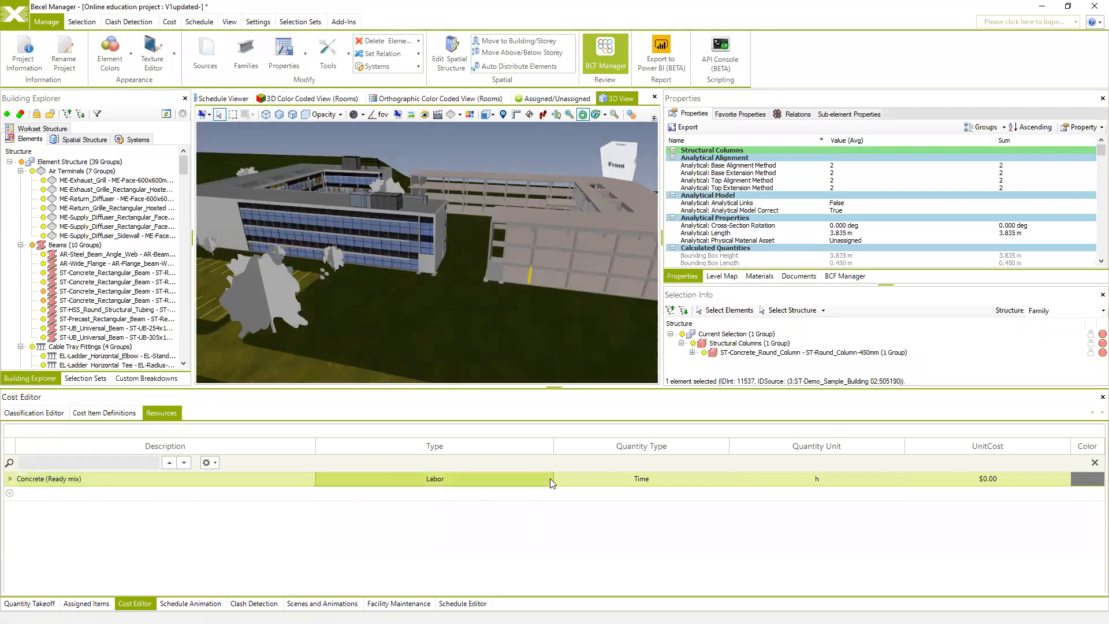
pyautogui.click(547, 479)
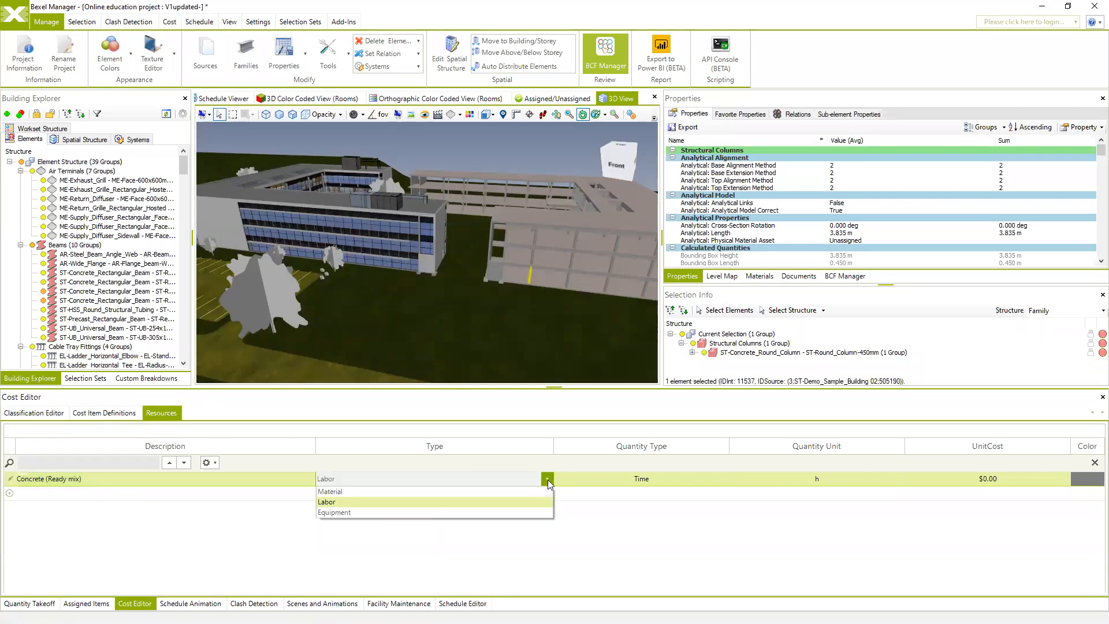
pyautogui.click(334, 492)
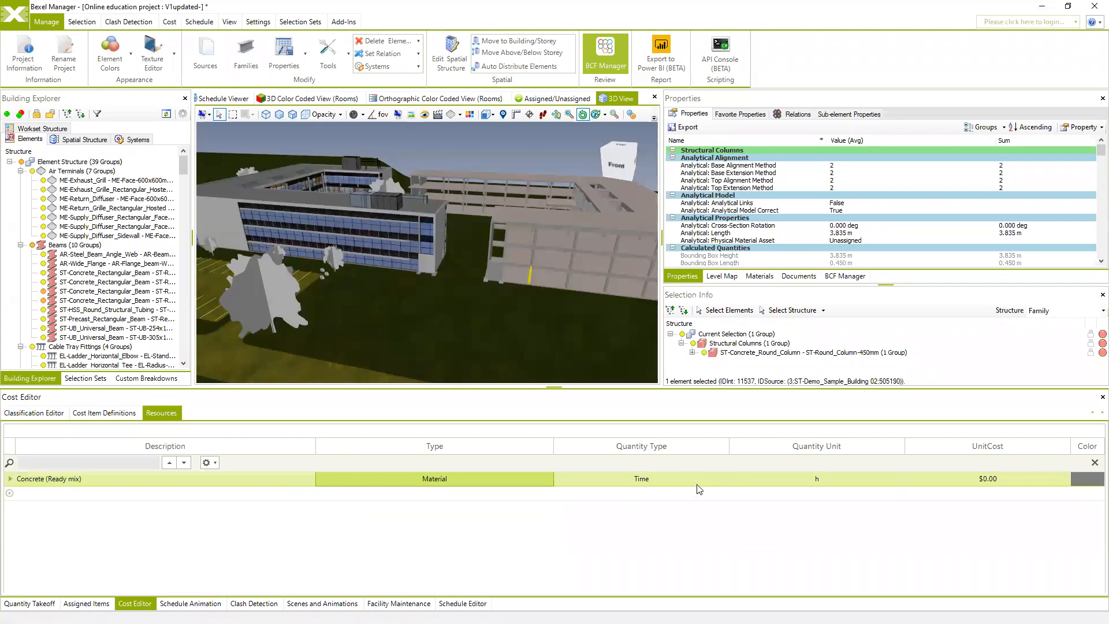
pyautogui.click(724, 481)
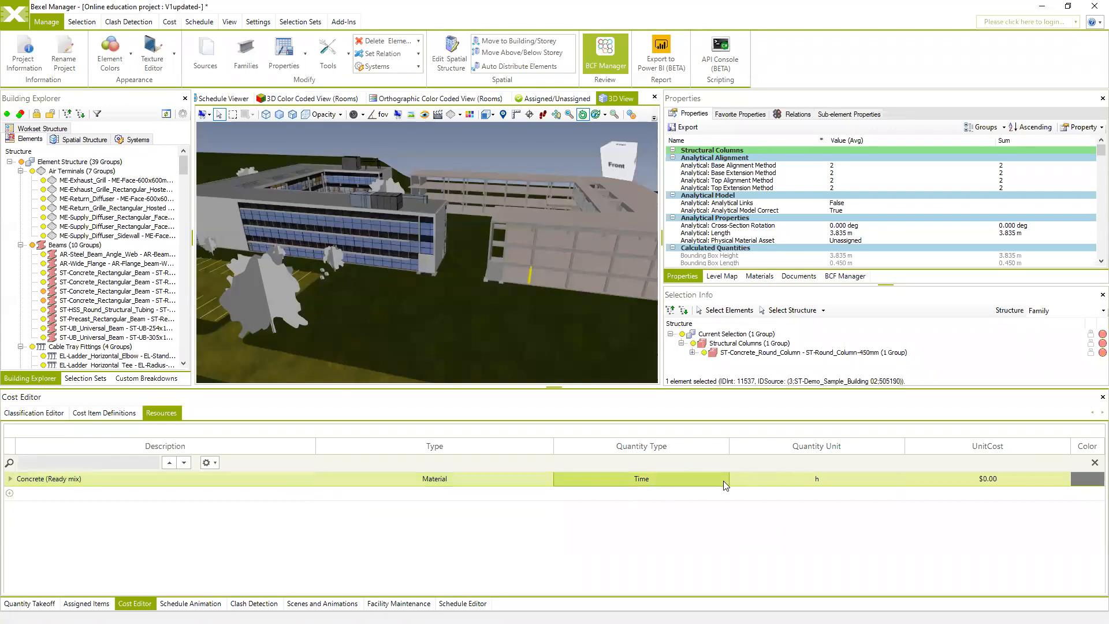
pyautogui.click(723, 480)
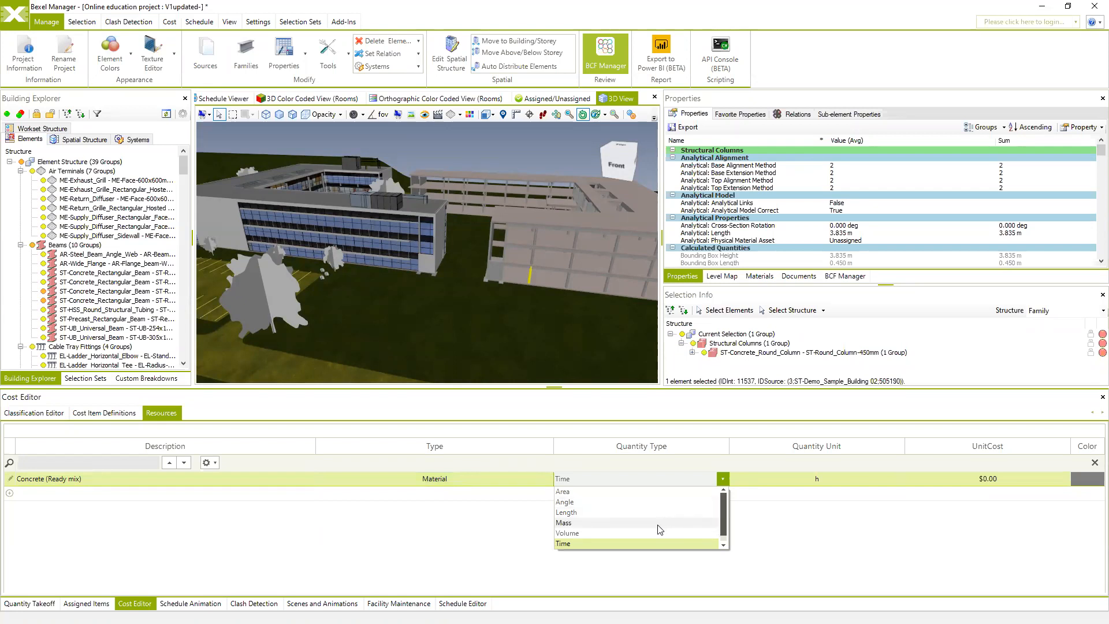
pyautogui.click(578, 534)
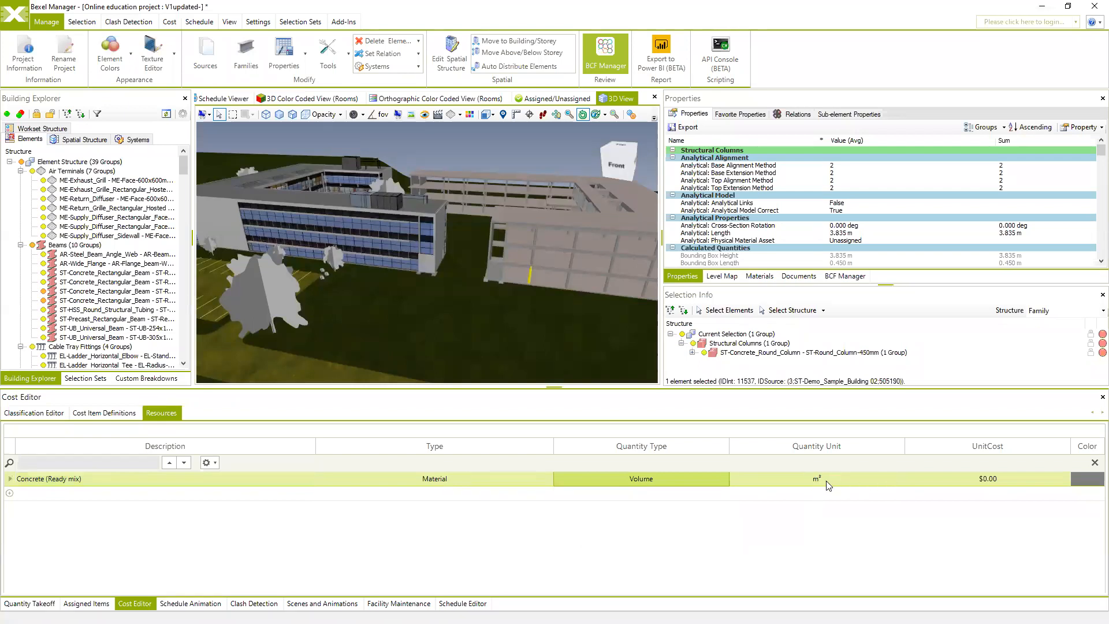
# Step: Set the unit cost of the Concrete (Ready mix) resource to $140
pyautogui.click(1004, 479)
pyautogui.click(1003, 480)
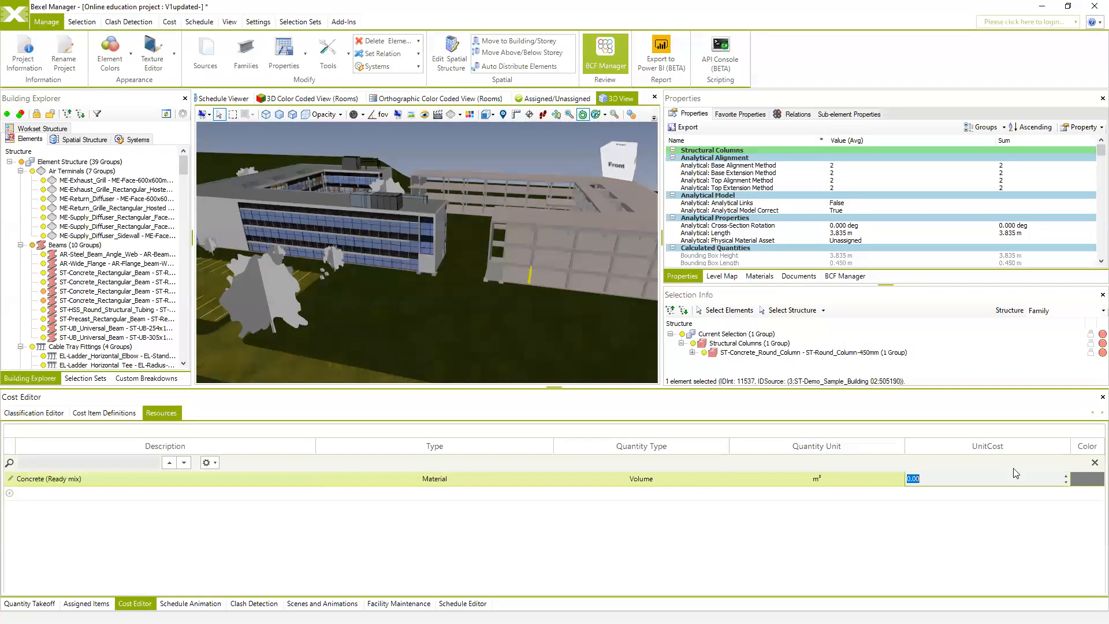
pyautogui.write('140')
pyautogui.press('Return')
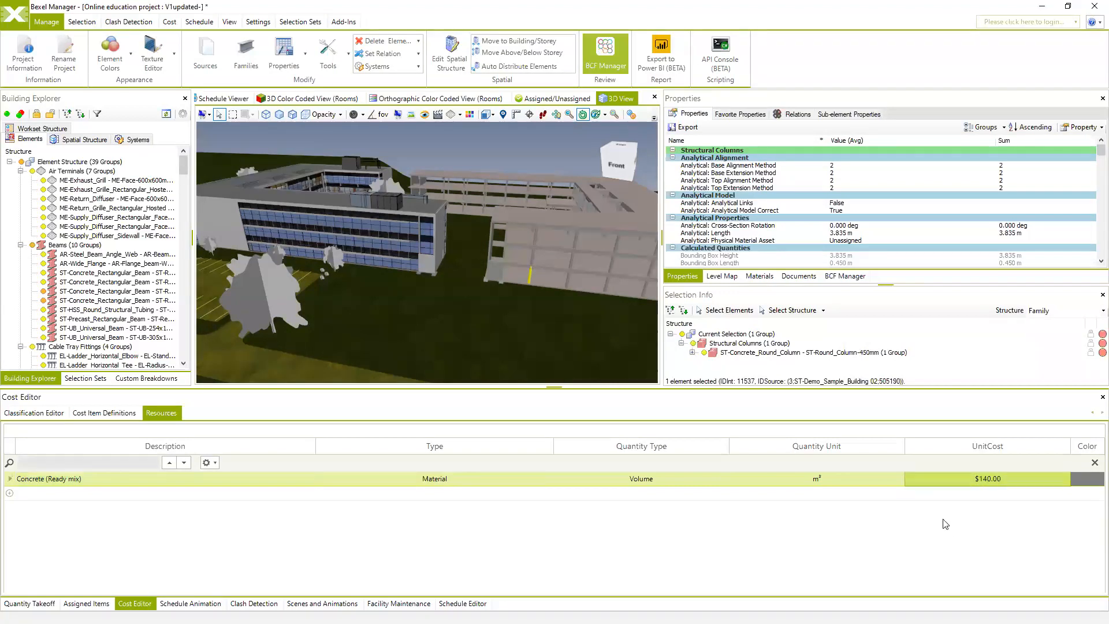
# Step: Add a second resource with the description Common Laborer
pyautogui.click(9, 493)
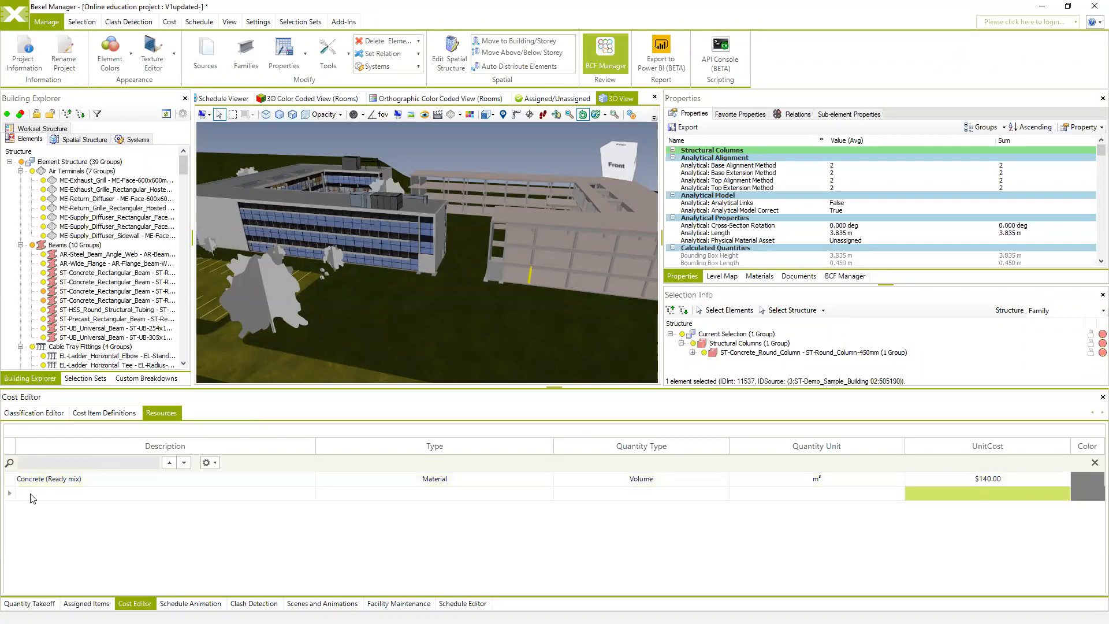
pyautogui.click(43, 494)
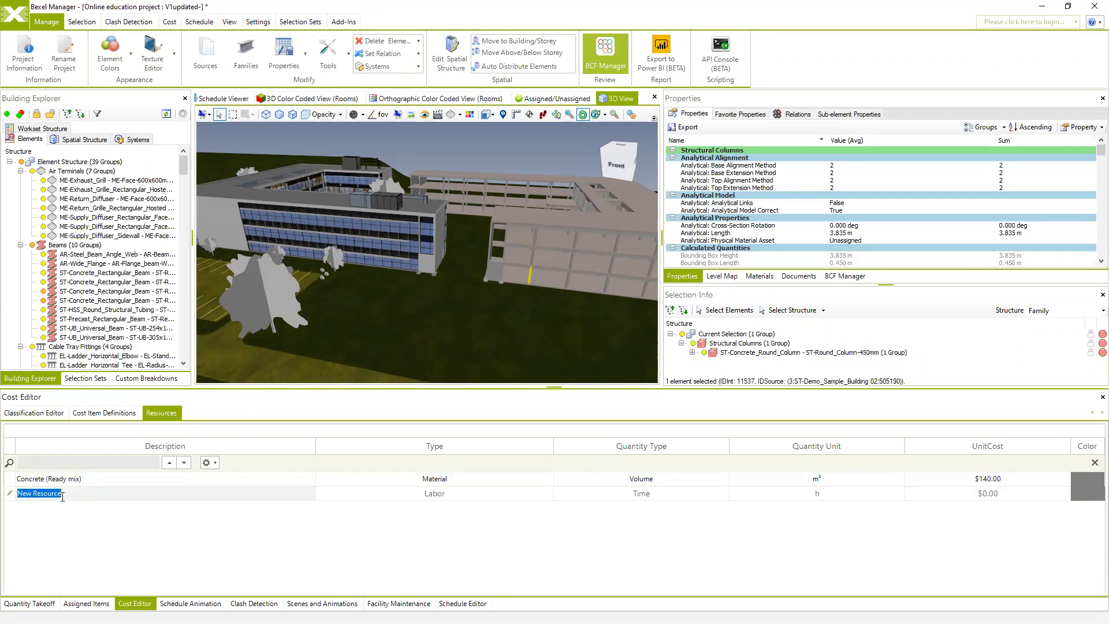
pyautogui.press('Return')
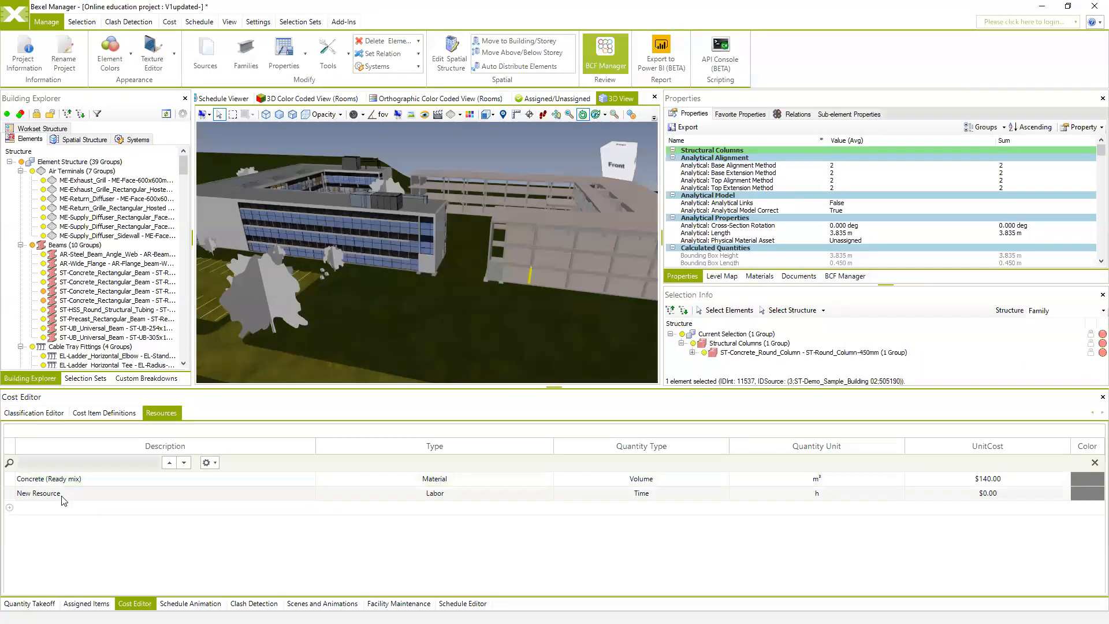
pyautogui.click(70, 493)
pyautogui.click(69, 493)
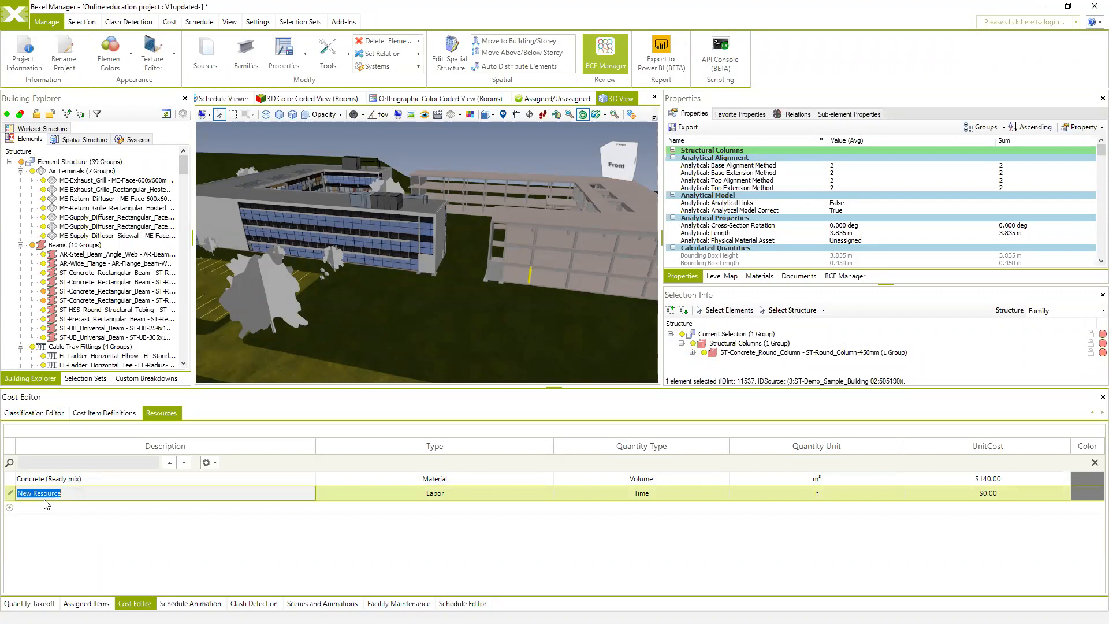
pyautogui.write('Common Laborer')
# Step: Choose Labor as the Common Laborer resource's type and set its unit cost to $38
pyautogui.click(452, 498)
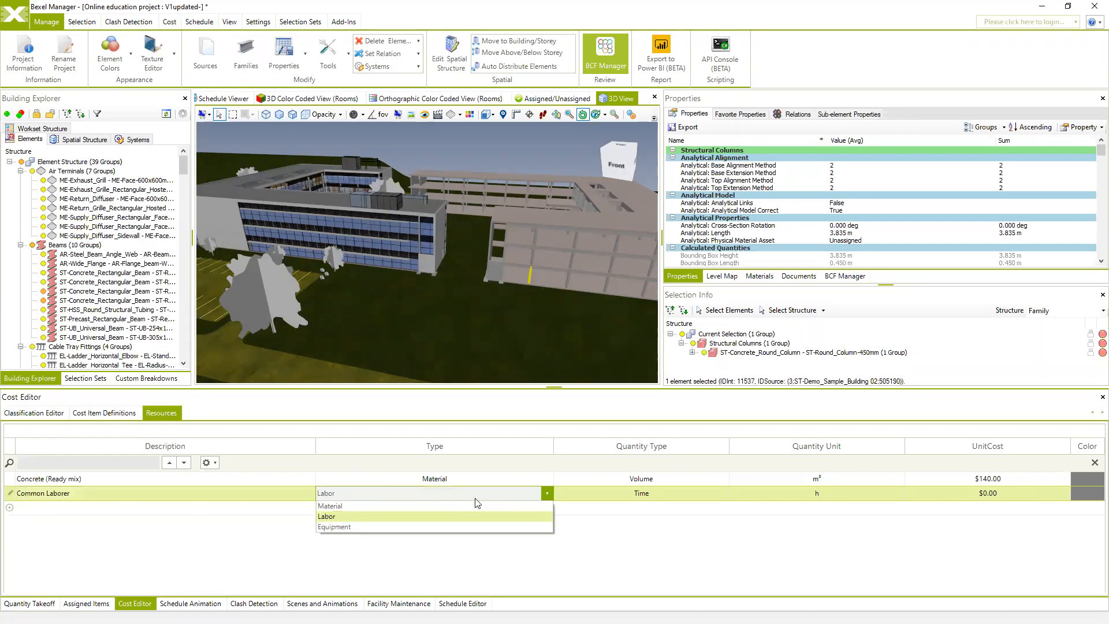
pyautogui.click(406, 516)
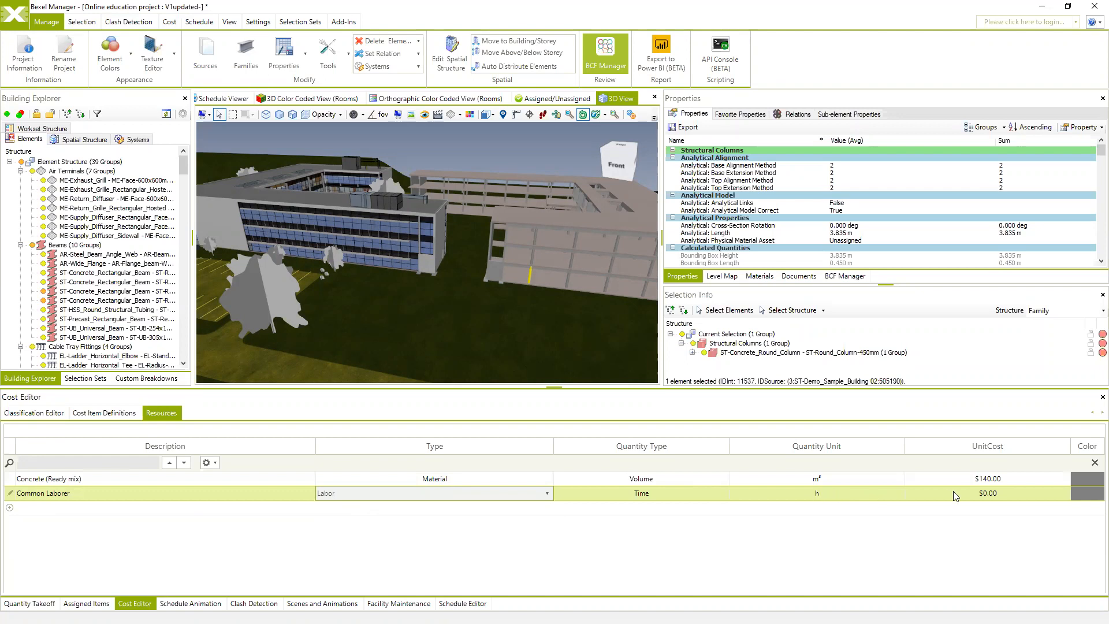
pyautogui.click(1013, 492)
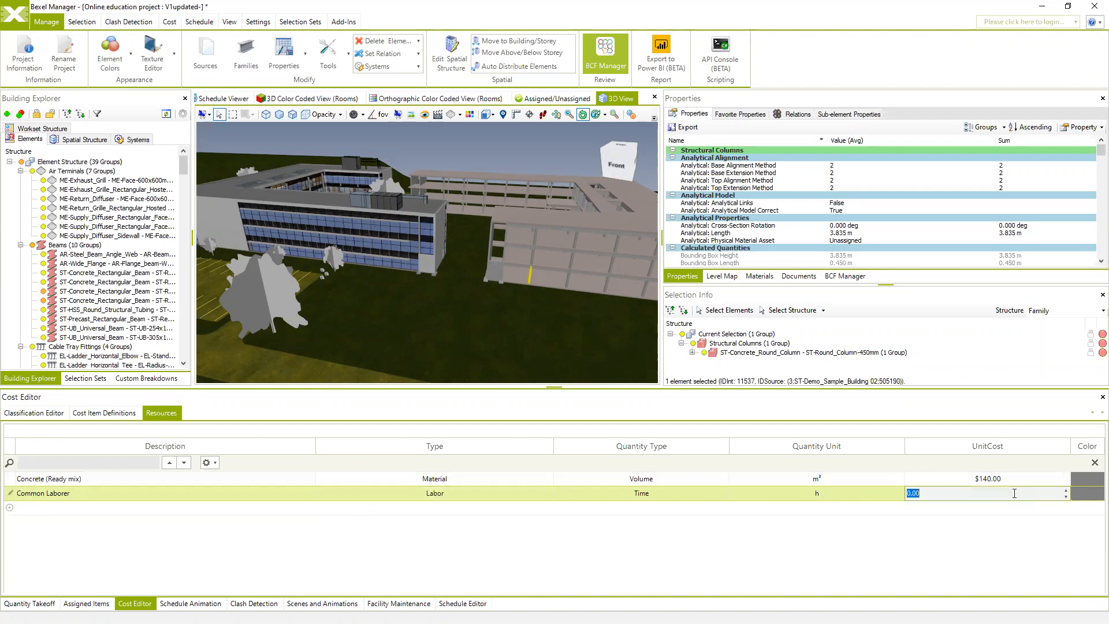
pyautogui.click(1006, 493)
pyautogui.press('BackSpace')
pyautogui.press('BackSpace')
pyautogui.write('38')
pyautogui.press('Return')
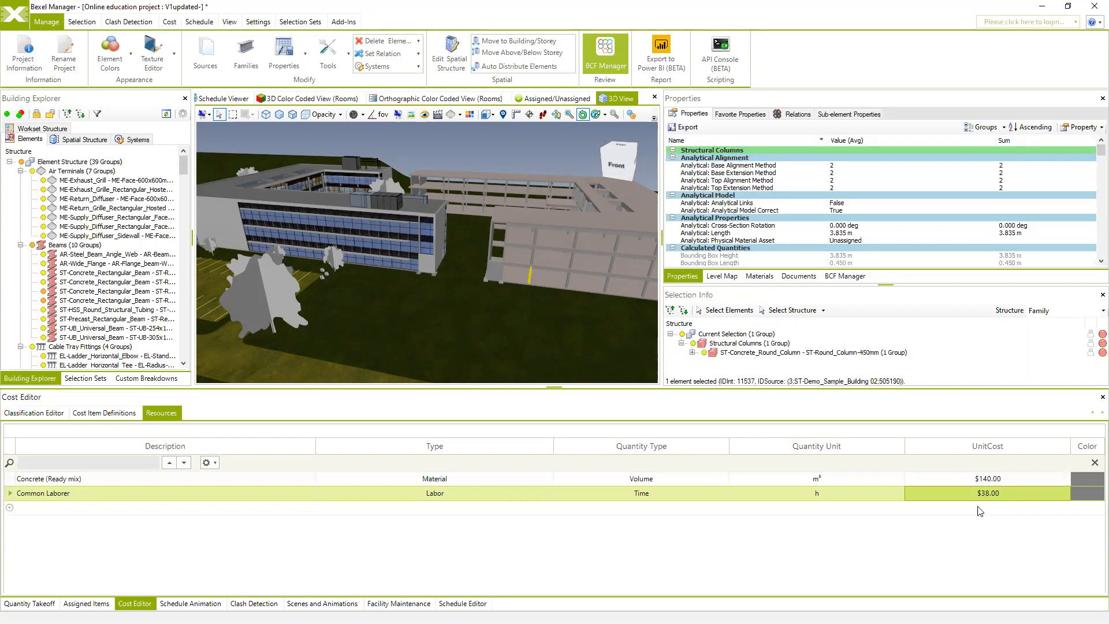
pyautogui.click(990, 490)
pyautogui.moveTo(990, 491); pyautogui.dragTo(862, 499)
pyautogui.click(881, 530)
# Step: Add a third resource described as Truck and set its type to Equipment
pyautogui.click(10, 509)
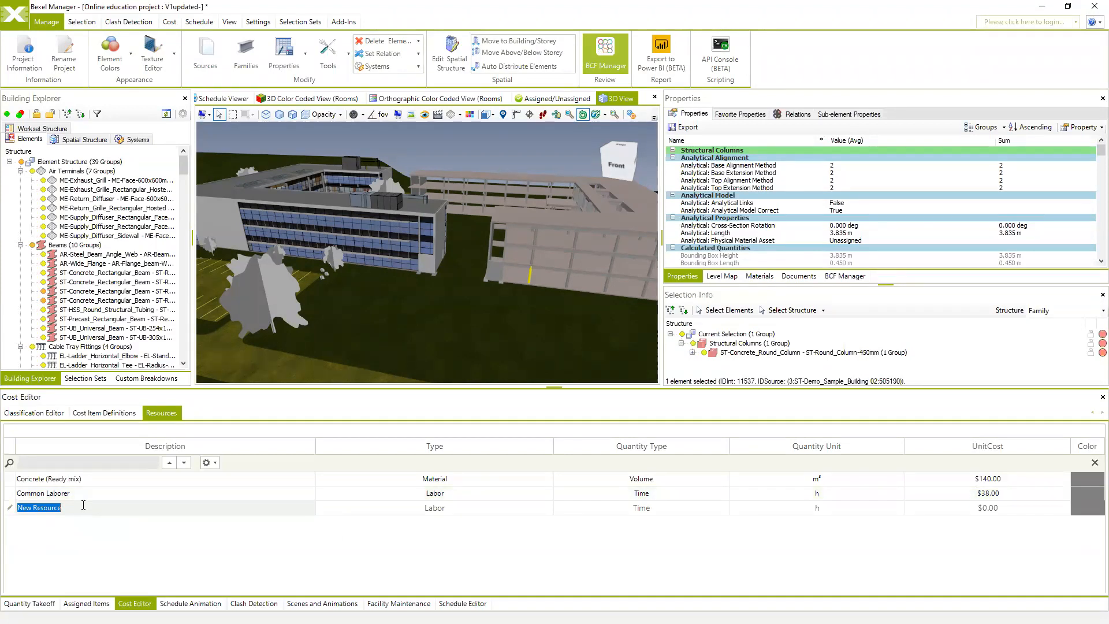
pyautogui.write('Truck')
pyautogui.press('Return')
pyautogui.click(548, 511)
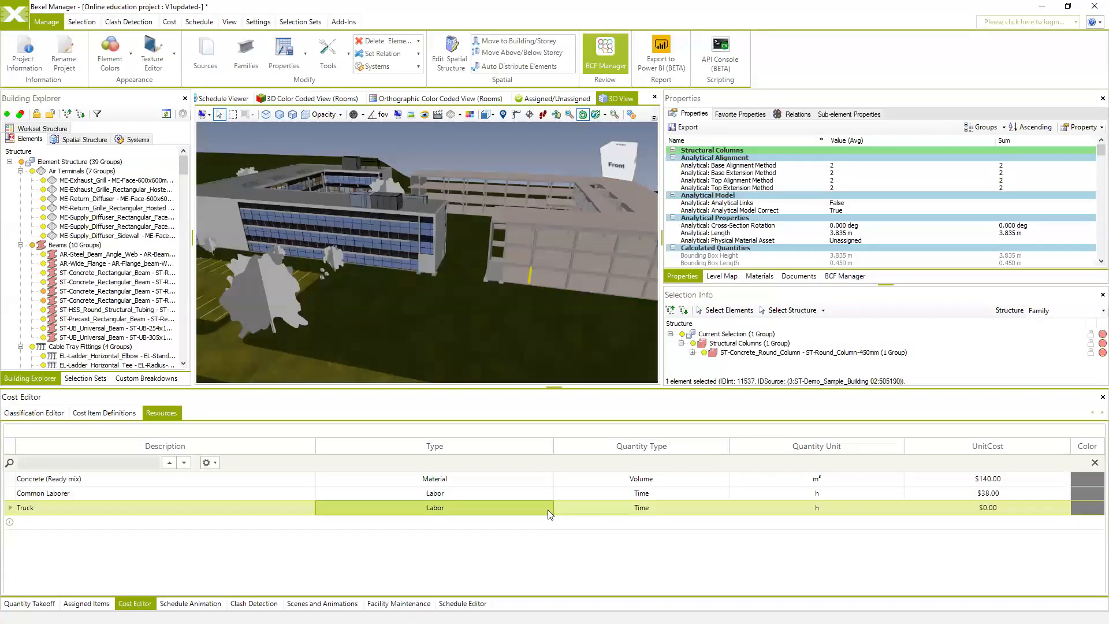
pyautogui.click(547, 510)
pyautogui.click(344, 543)
# Step: Set the Truck resource's quantity unit to d
pyautogui.click(725, 508)
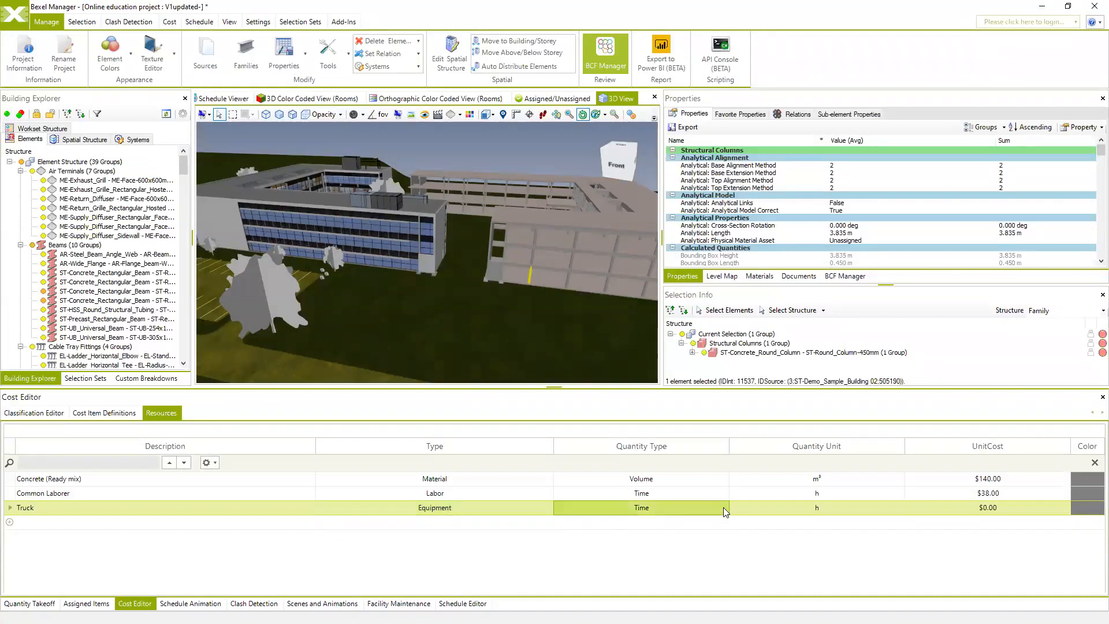
pyautogui.click(898, 509)
pyautogui.click(898, 509)
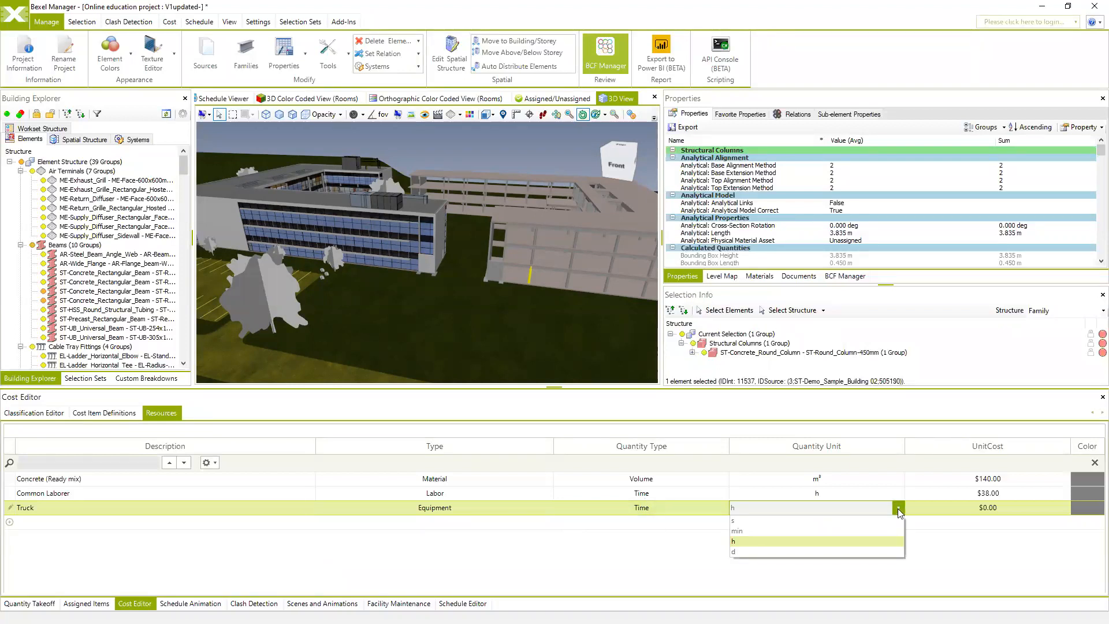
pyautogui.click(734, 552)
# Step: Set the Truck resource's unit cost to $250
pyautogui.click(1037, 511)
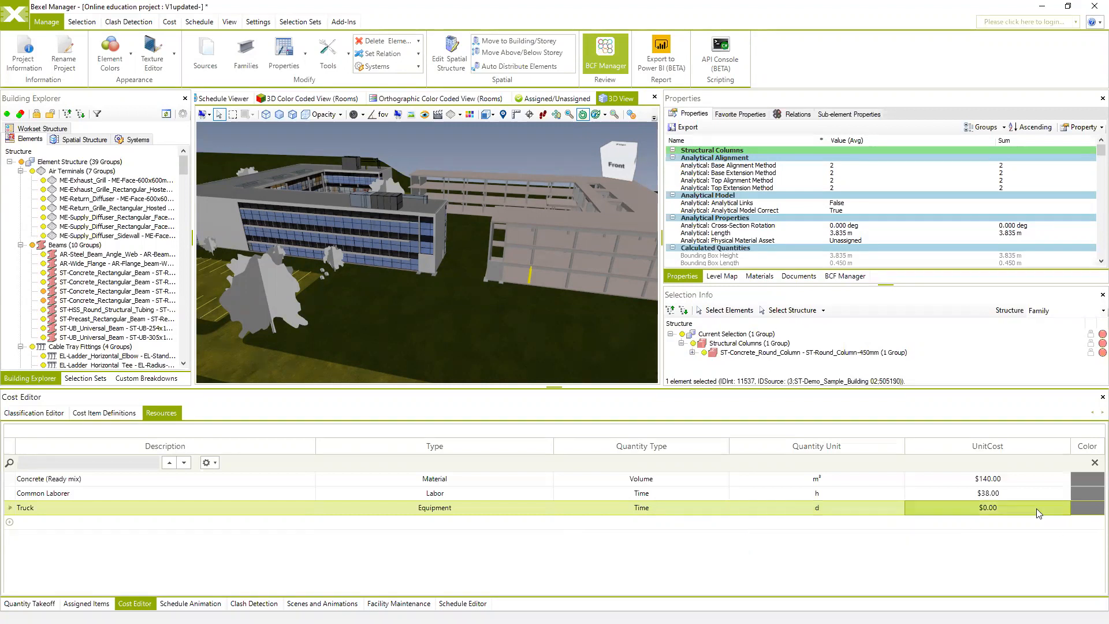
pyautogui.click(1024, 505)
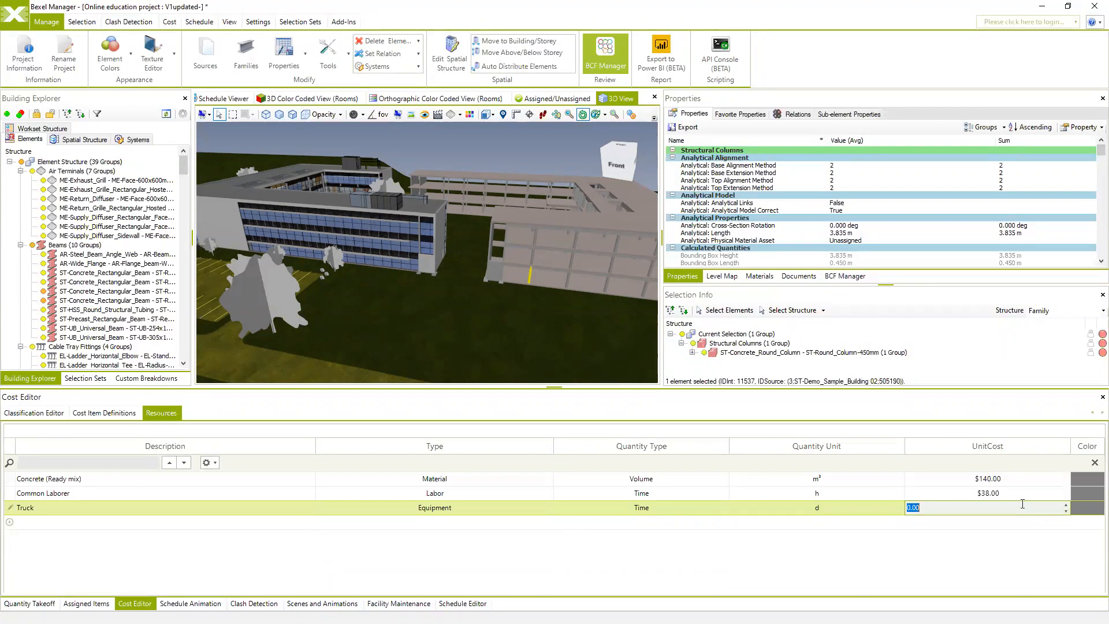
pyautogui.write('200')
pyautogui.press('BackSpace')
pyautogui.write('50')
pyautogui.press('Return')
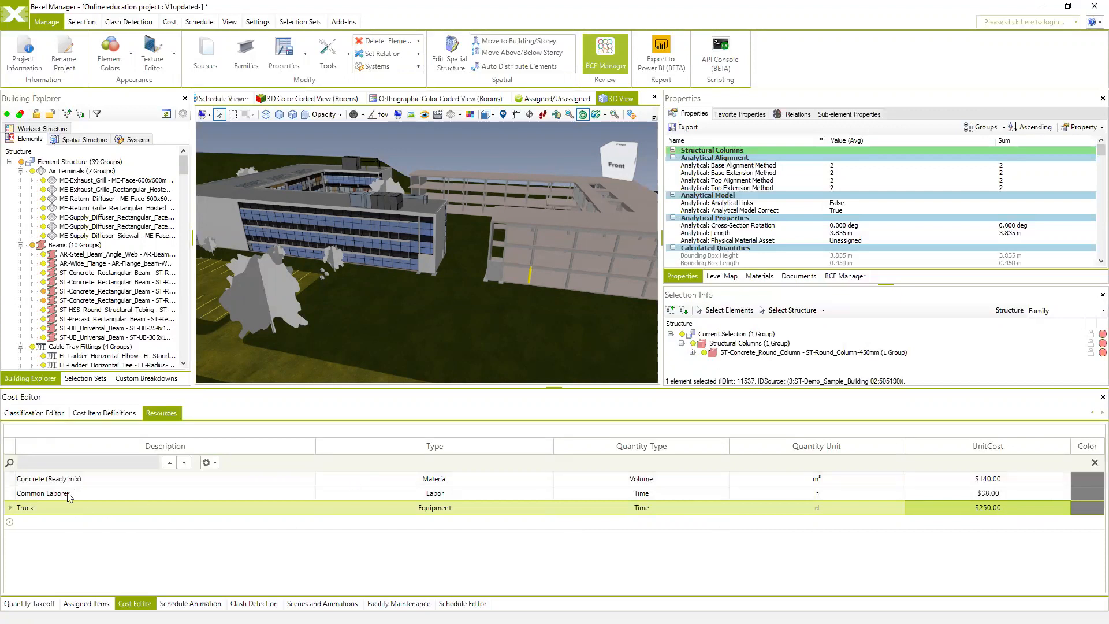
# Step: Create a cost item from a new definition under 02 Structural in the classification and name it Structural foundation
pyautogui.click(36, 414)
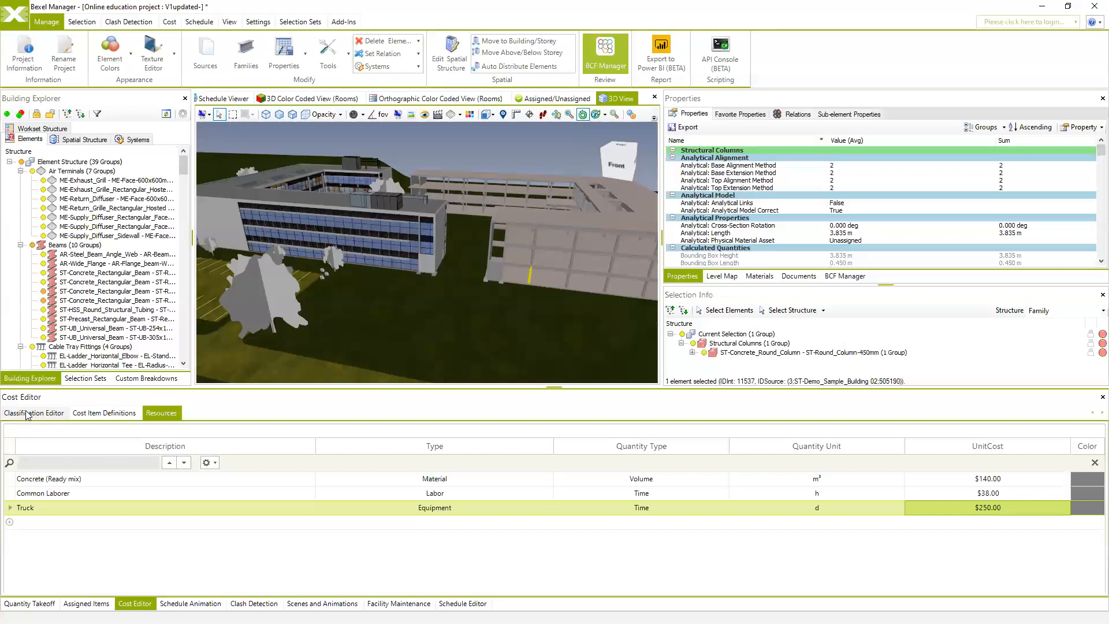
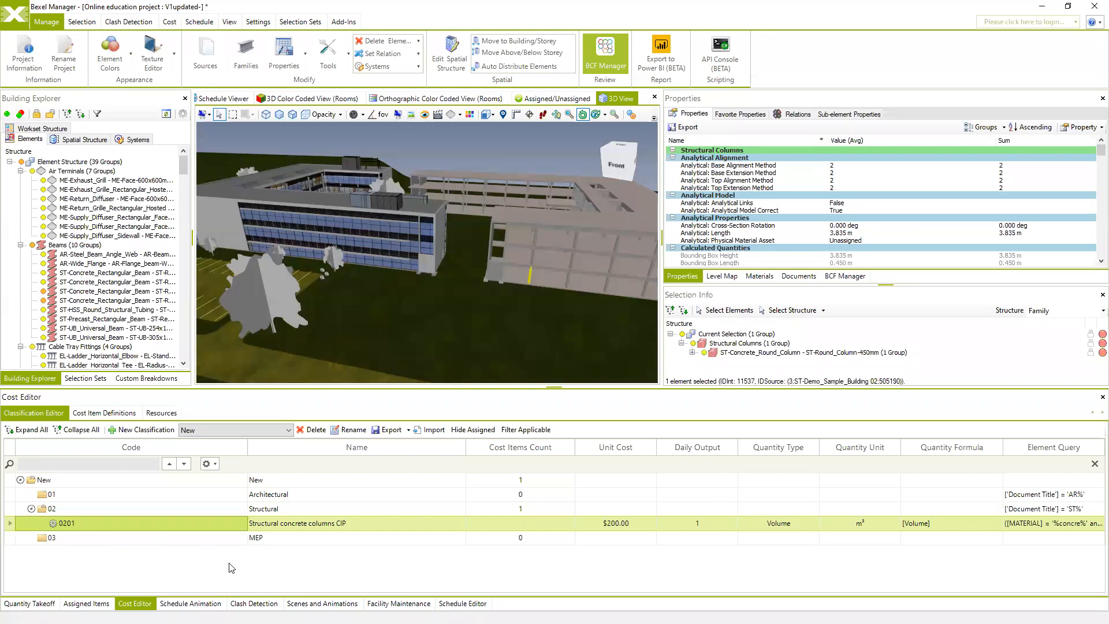
pyautogui.click(77, 507)
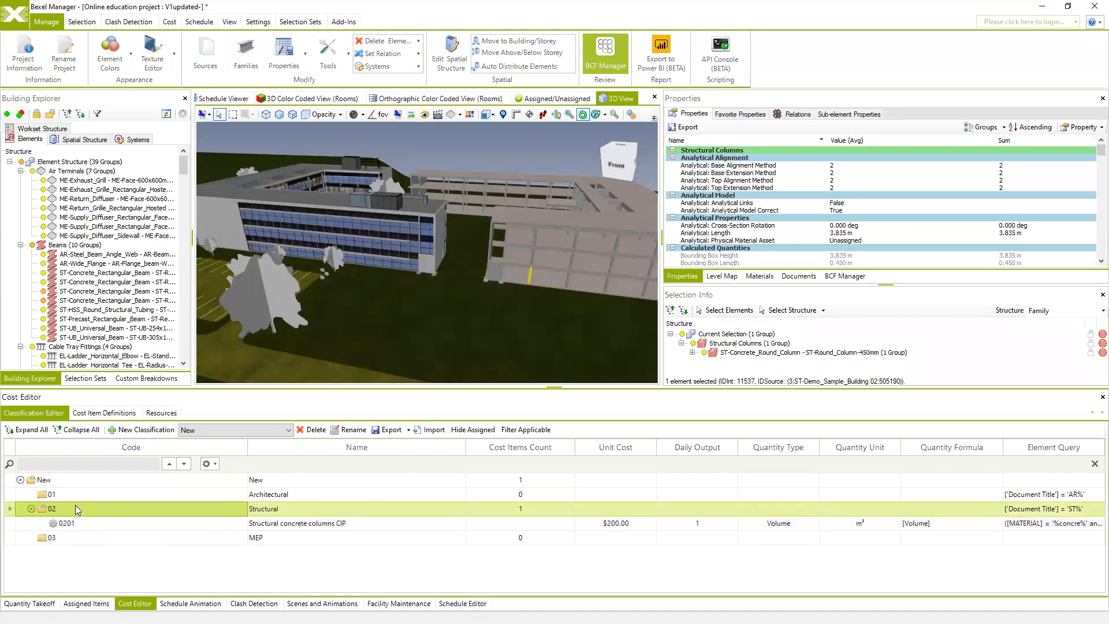
pyautogui.rightClick(75, 505)
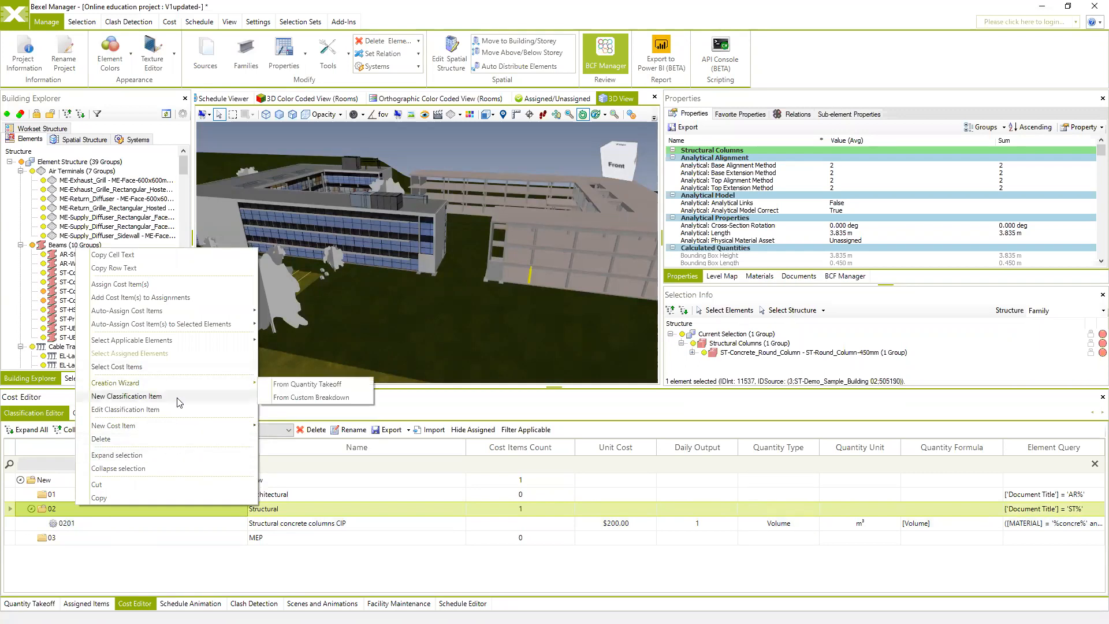
pyautogui.moveTo(173, 428)
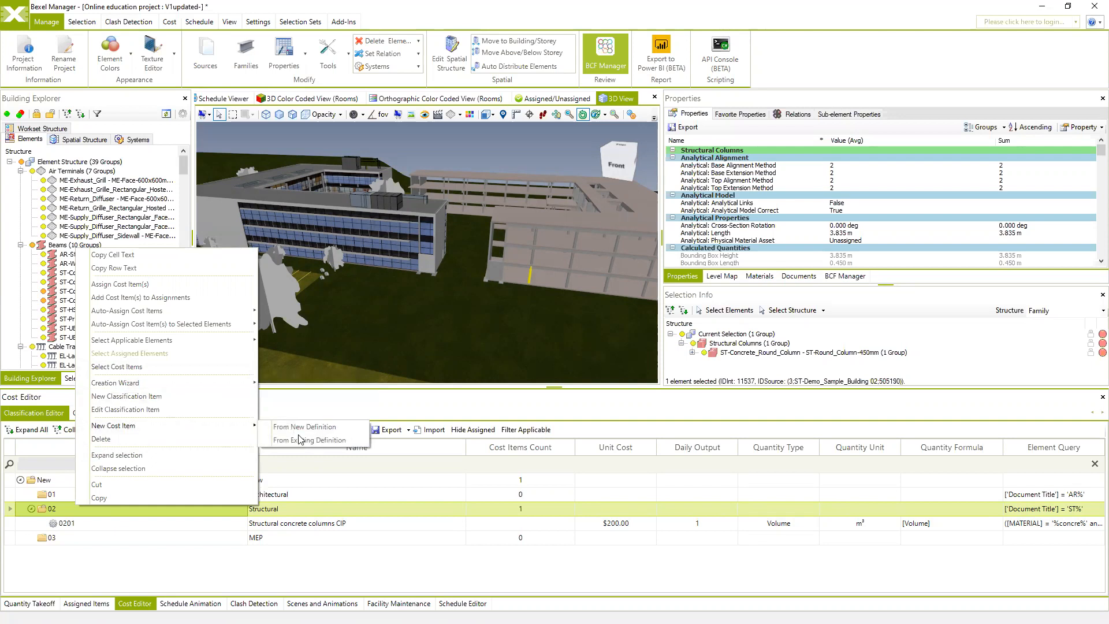
pyautogui.click(316, 427)
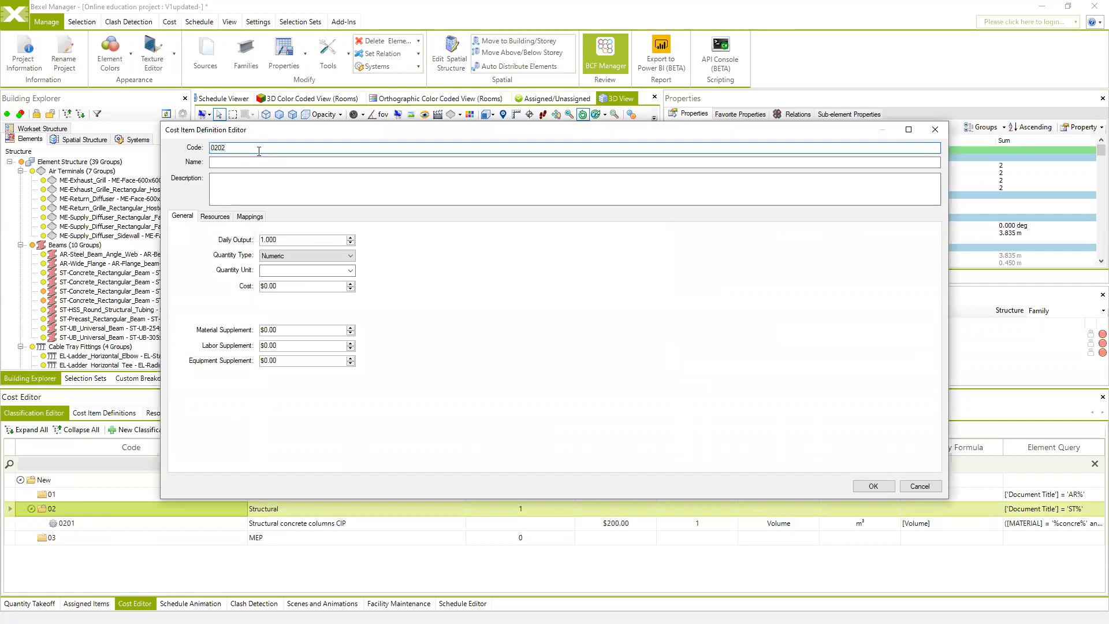
pyautogui.click(242, 161)
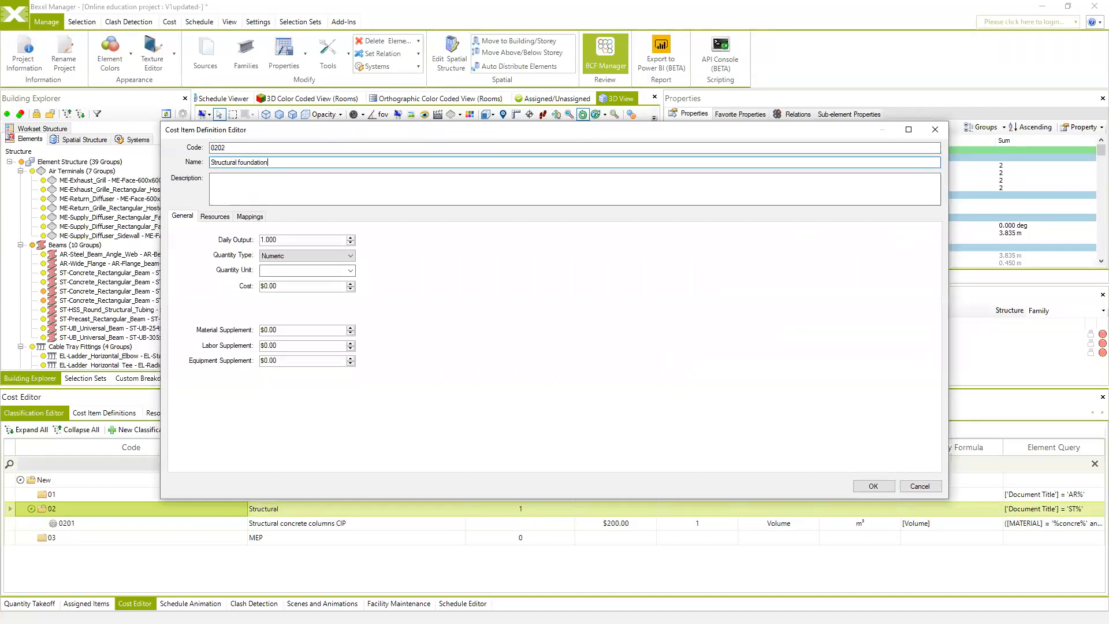
pyautogui.write('Structural foundation')
pyautogui.click(236, 180)
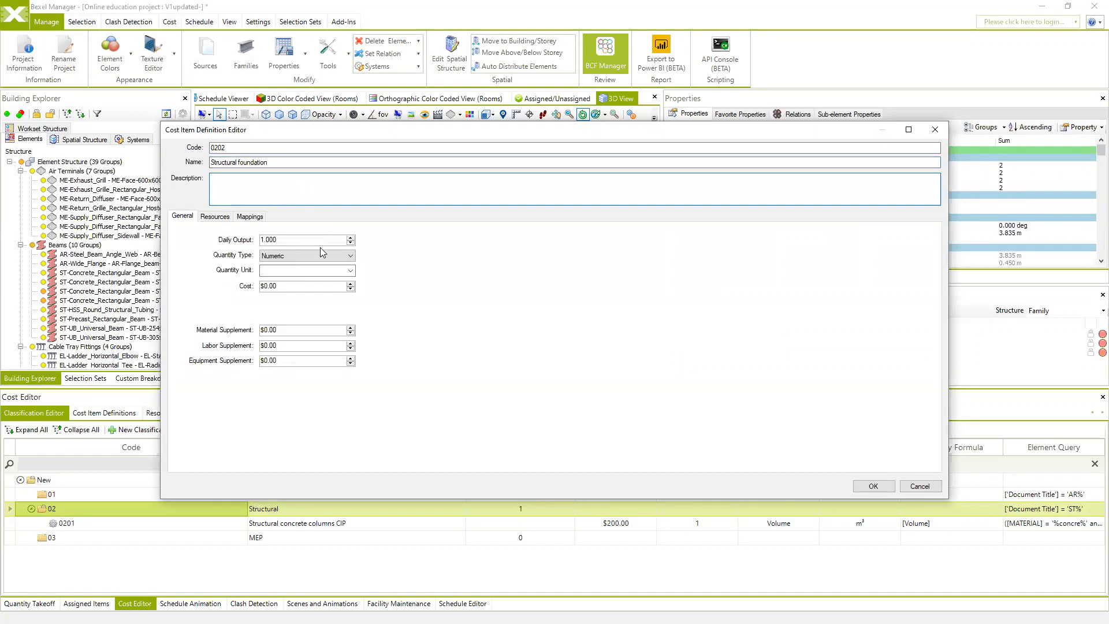
# Step: Add the Common Laborer resource to the Structural foundation cost item
pyautogui.click(225, 217)
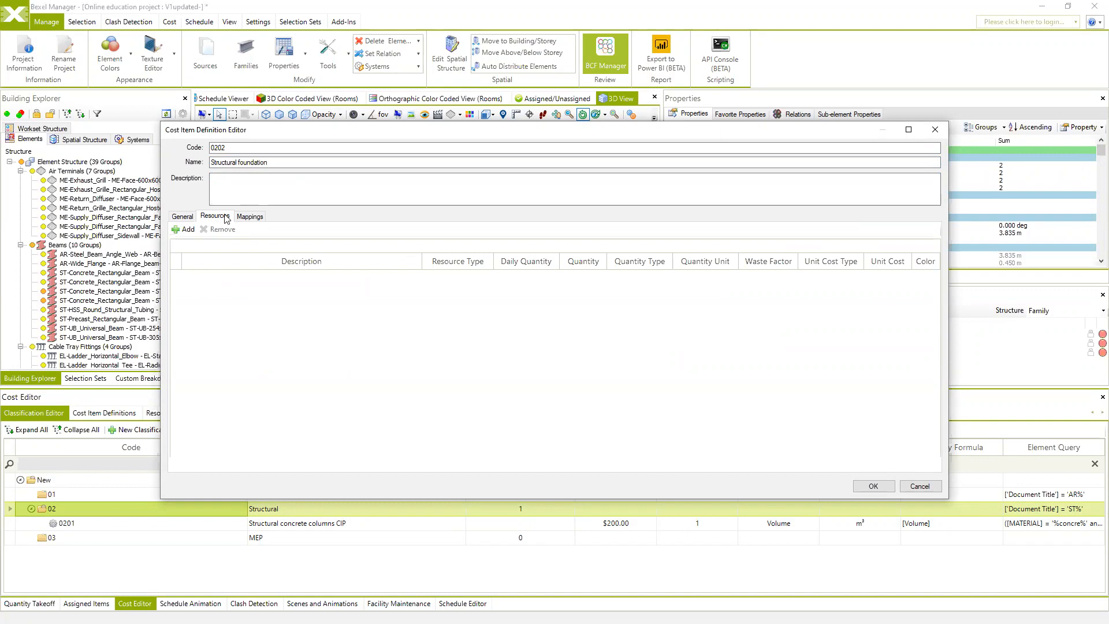
pyautogui.click(185, 229)
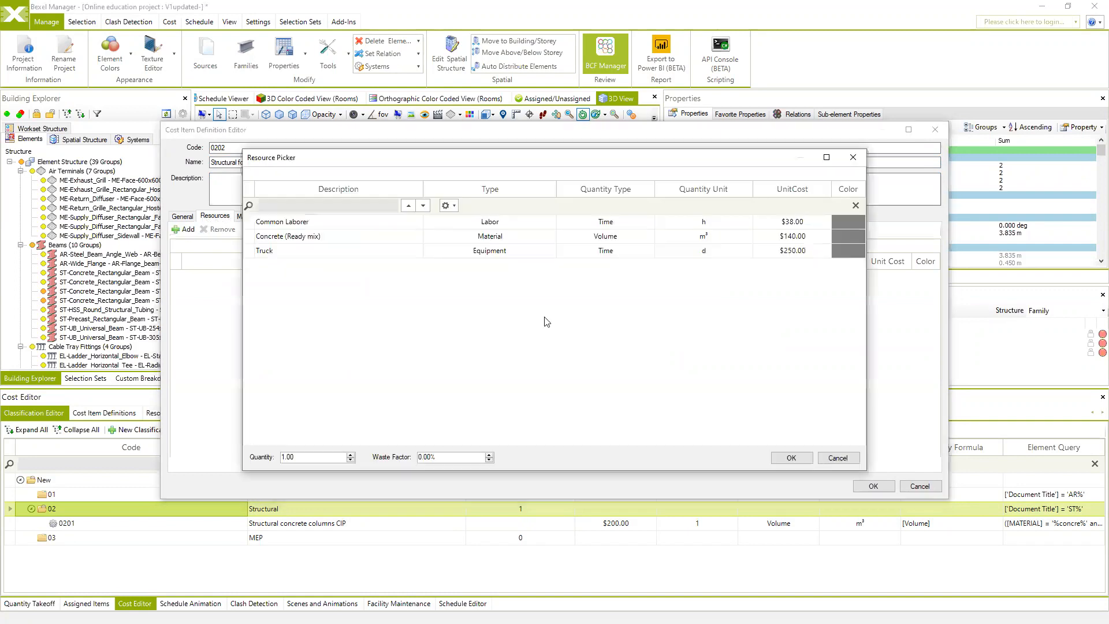
pyautogui.click(339, 220)
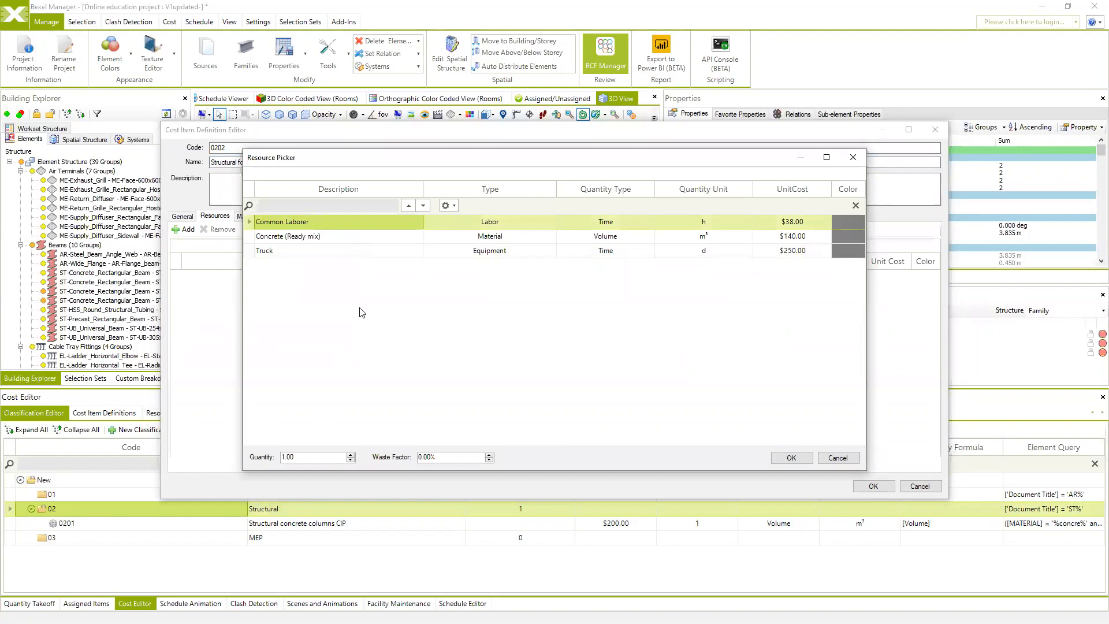
pyautogui.moveTo(374, 159); pyautogui.dragTo(407, 199)
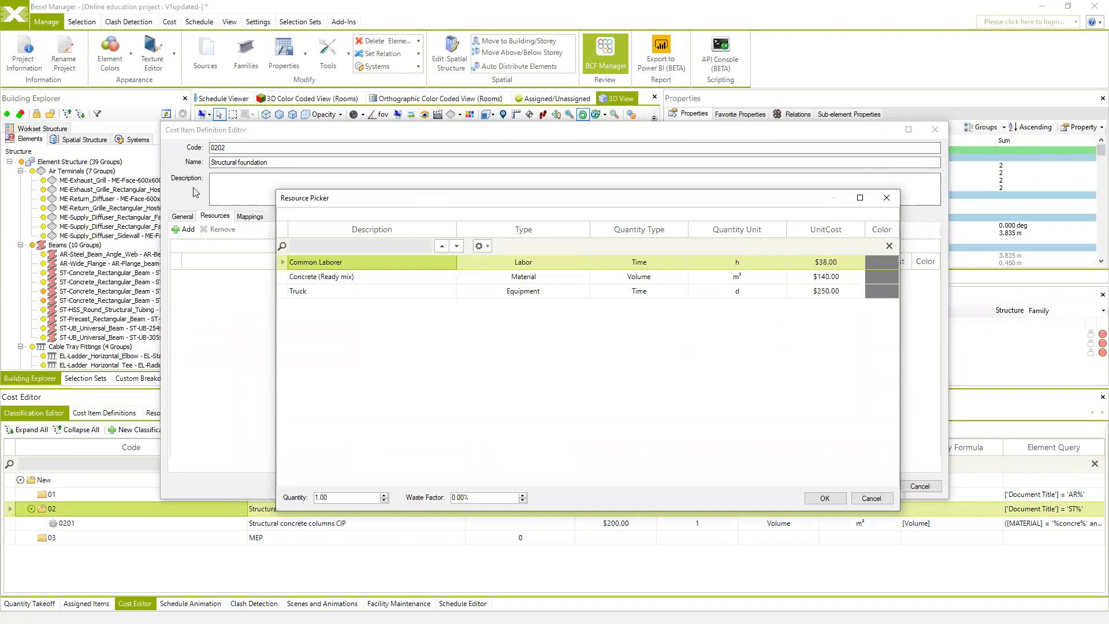
pyautogui.click(832, 499)
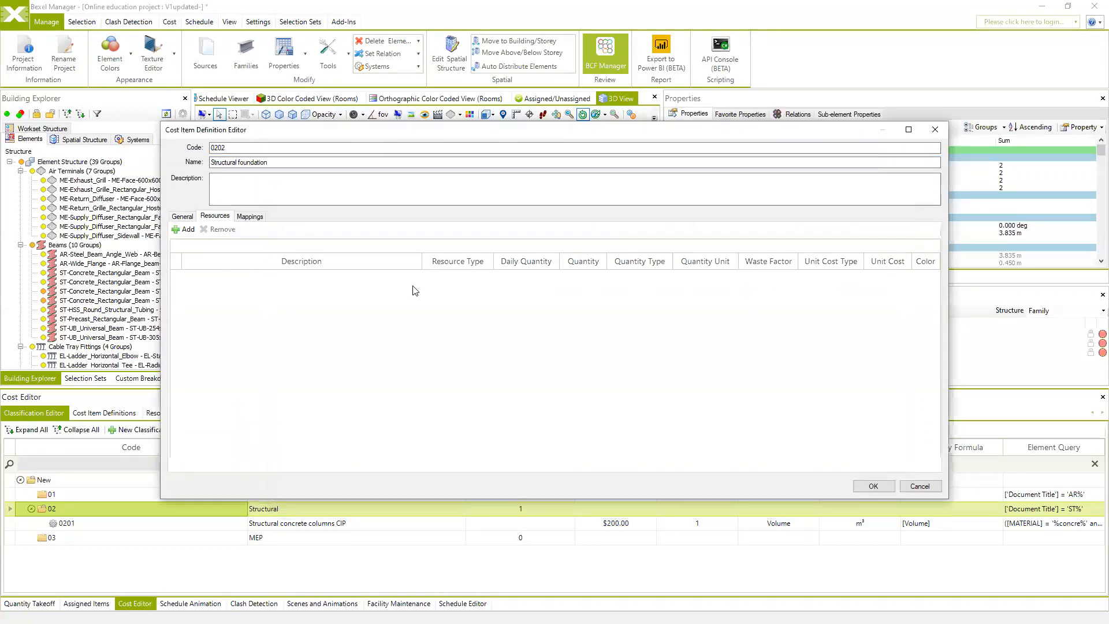
# Step: Add the Concrete (Ready mix) and Truck resources to the Structural foundation cost item
pyautogui.click(184, 230)
pyautogui.click(272, 223)
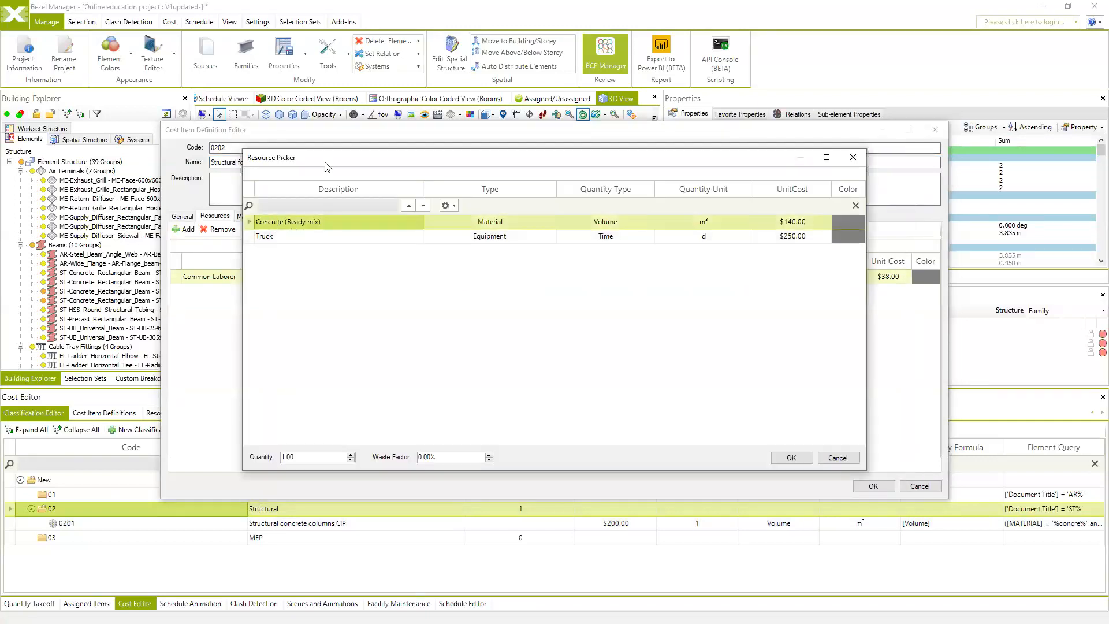
pyautogui.click(789, 458)
pyautogui.click(185, 229)
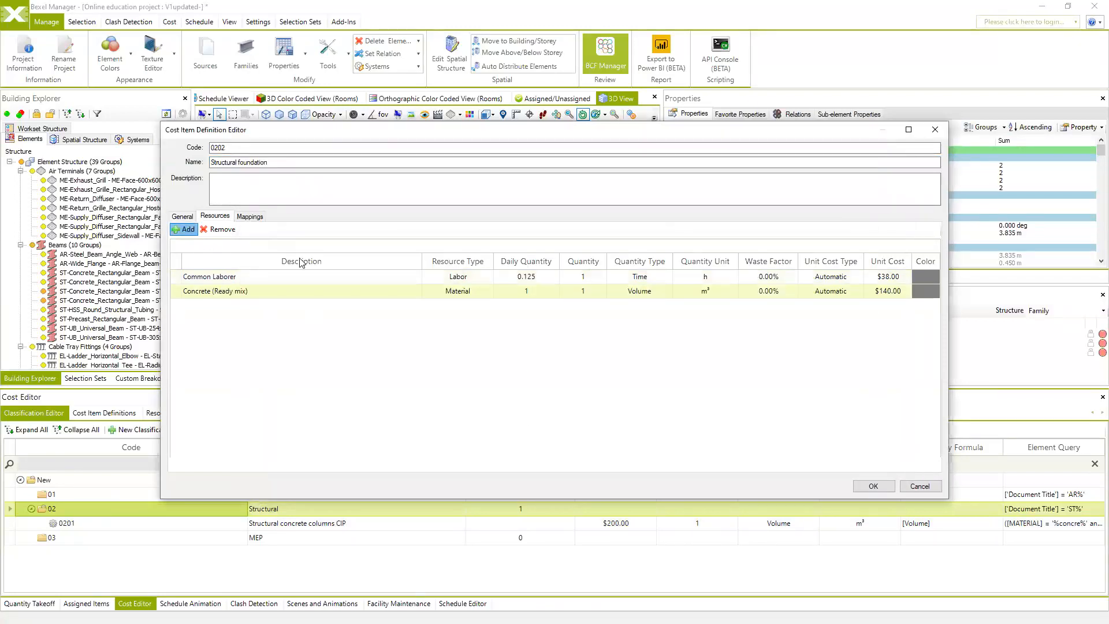
pyautogui.click(285, 223)
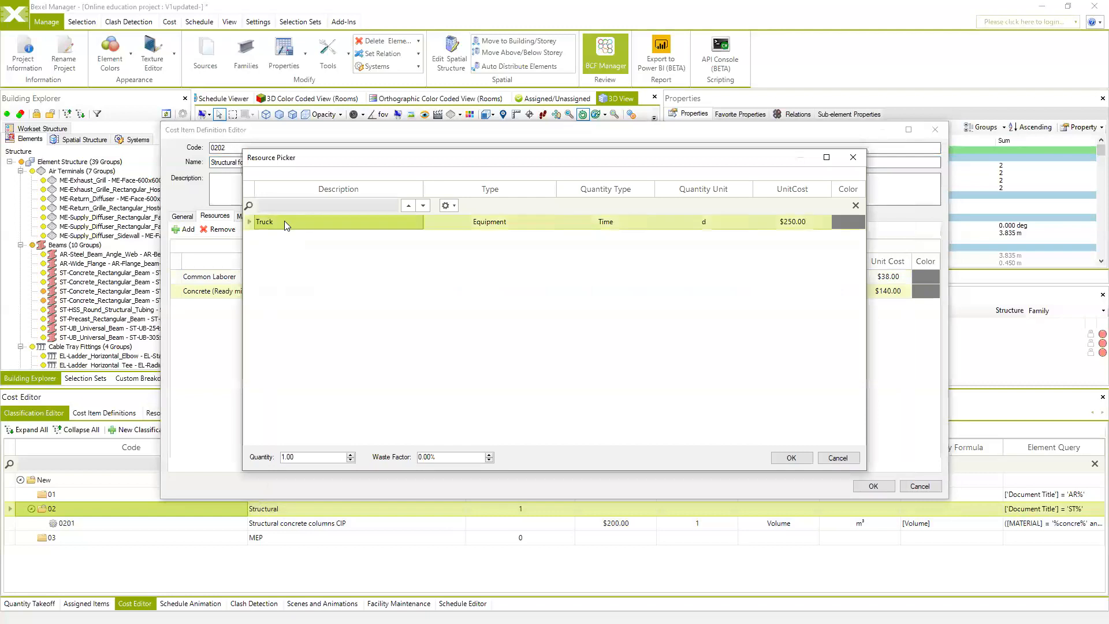
pyautogui.click(791, 457)
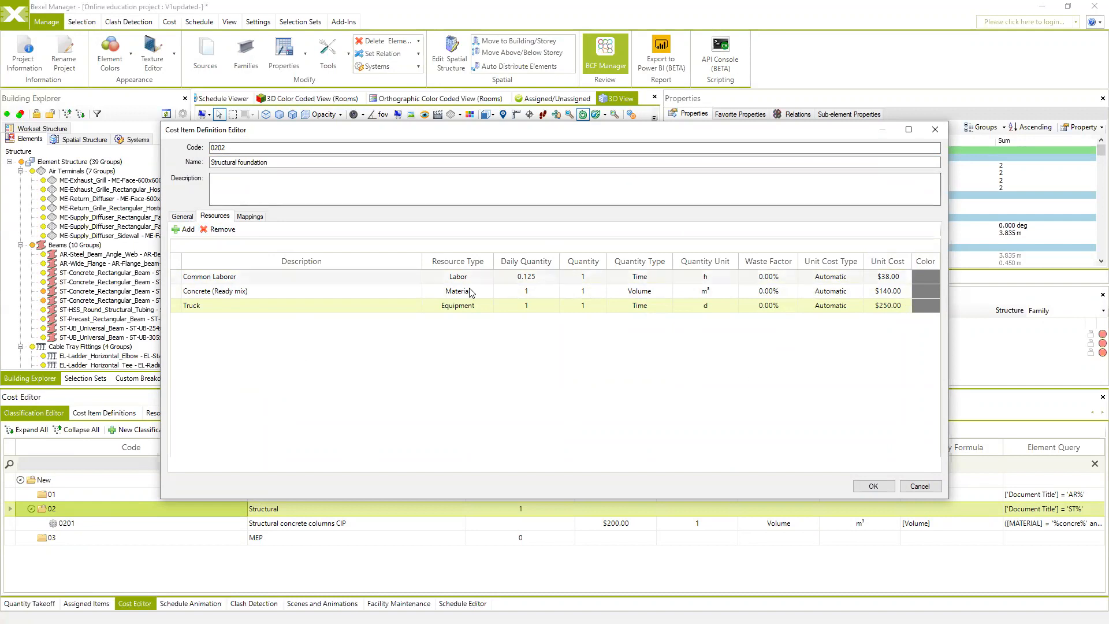
# Step: Set the Structural foundation item's quantity type to Volume and its quantity unit to m³
pyautogui.click(182, 217)
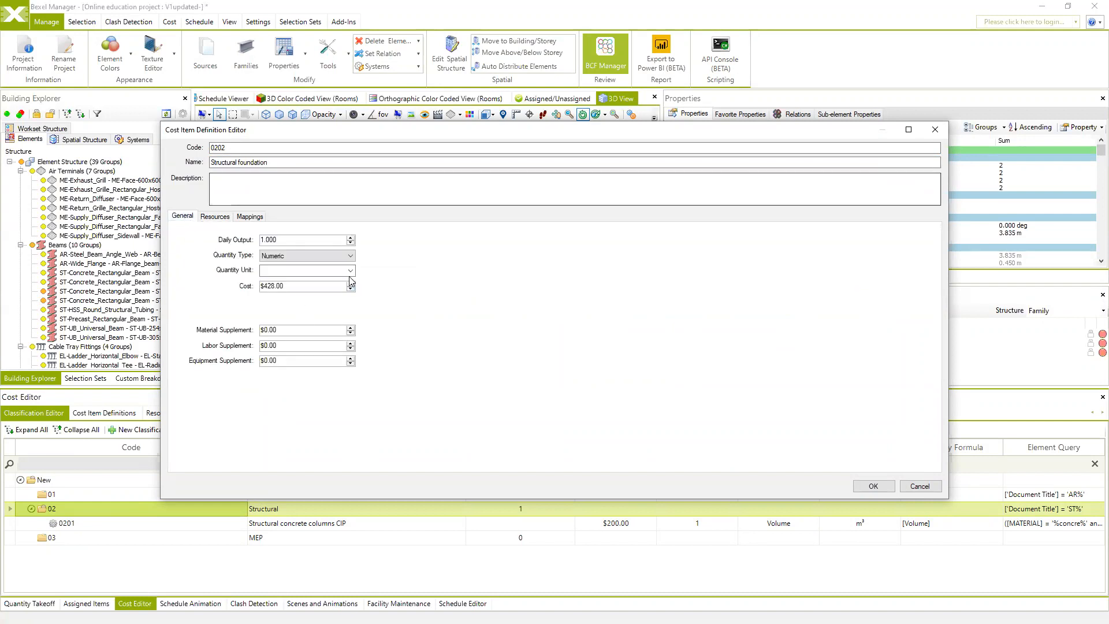
pyautogui.click(350, 256)
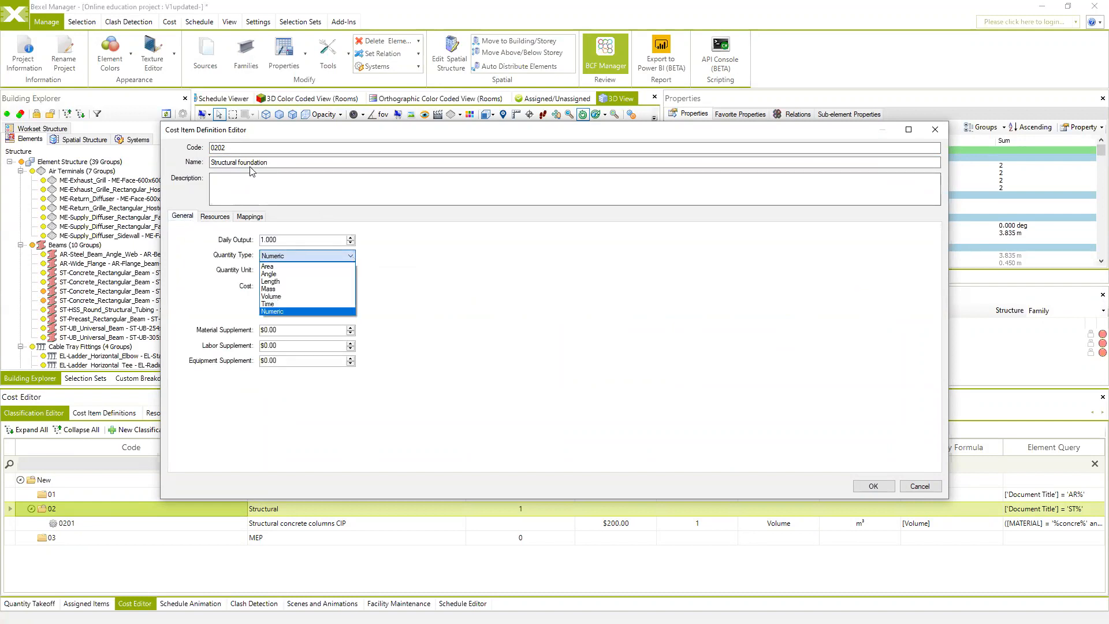
pyautogui.click(294, 296)
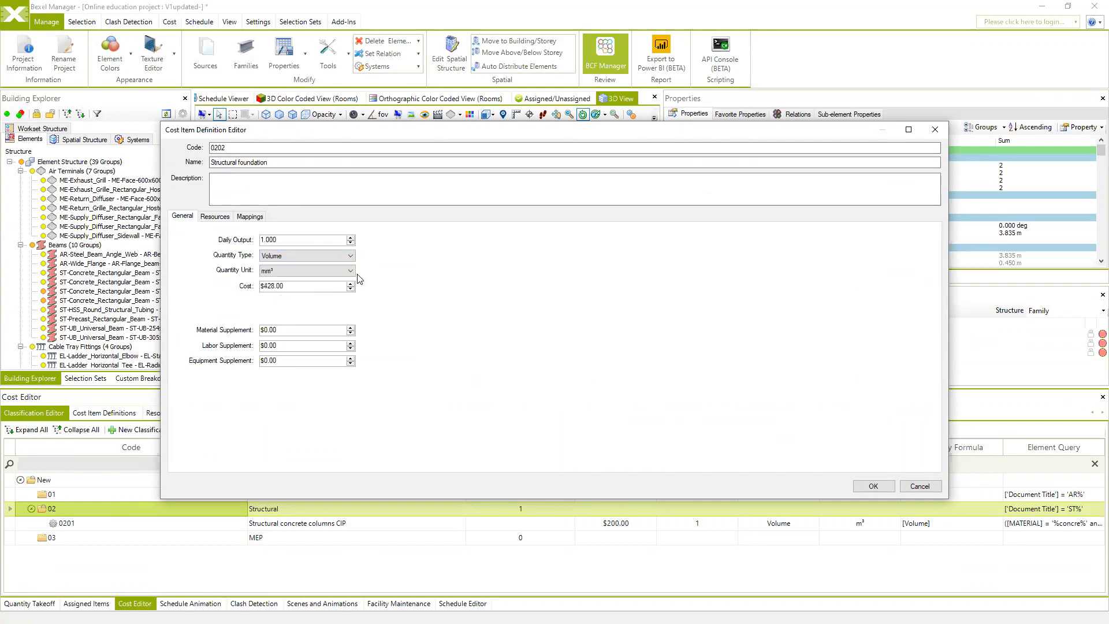
pyautogui.click(350, 270)
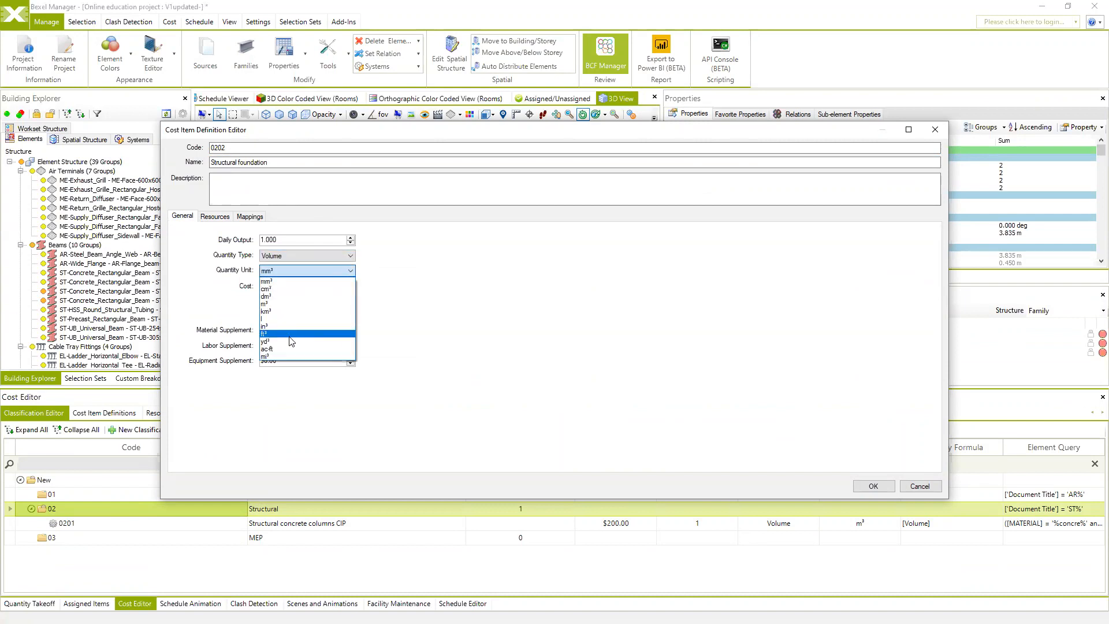
pyautogui.click(295, 304)
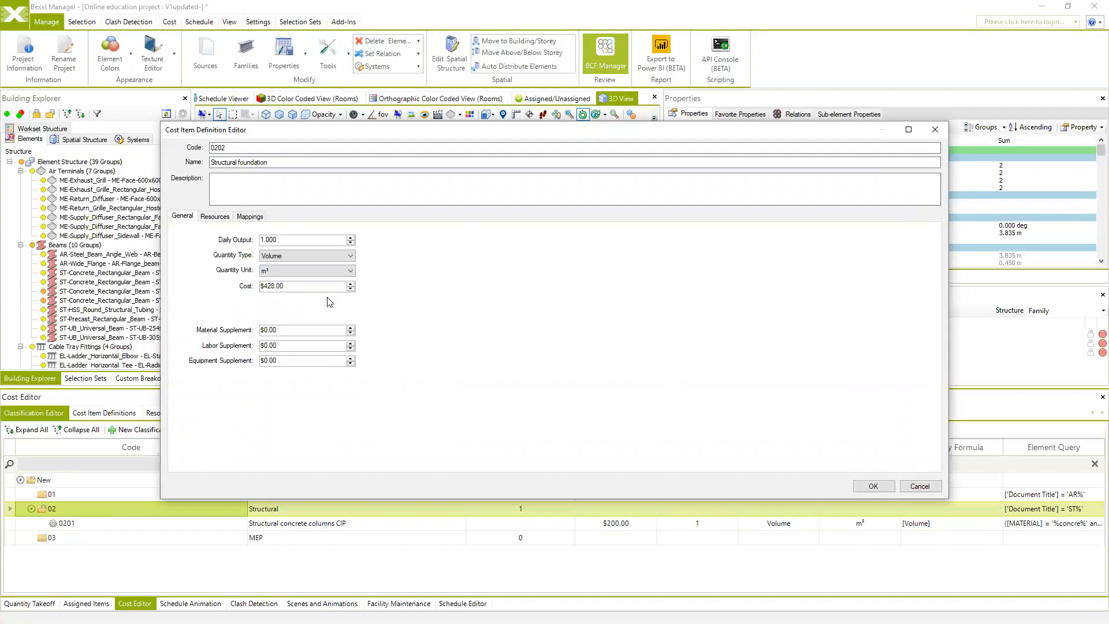
# Step: Review the Structural foundation item's cost and daily output against its assigned resources
pyautogui.doubleClick(274, 287)
pyautogui.click(215, 216)
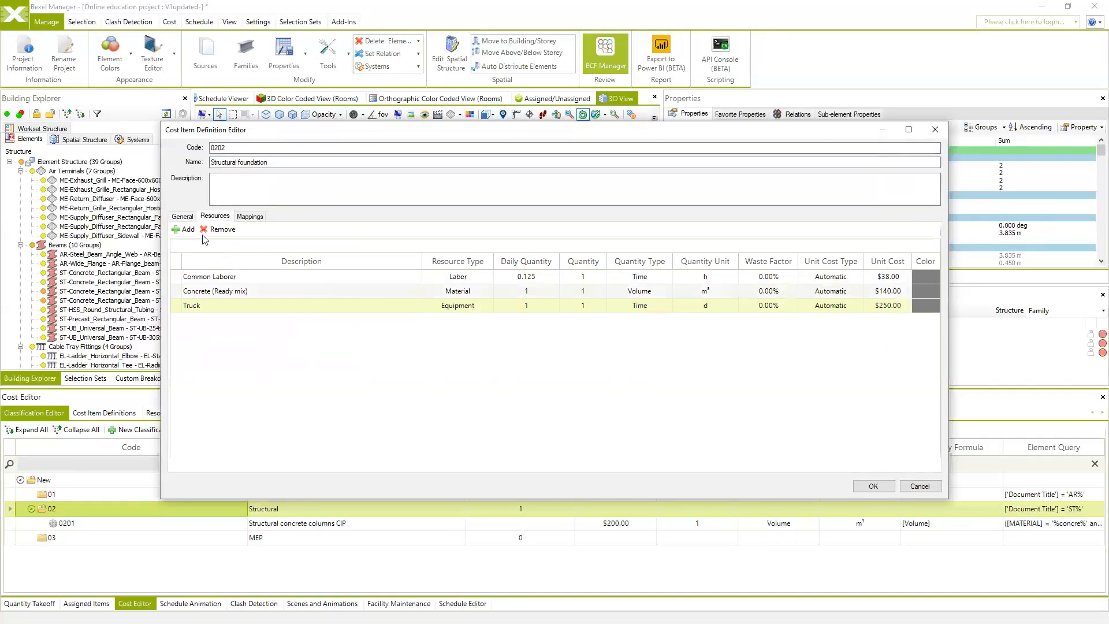
pyautogui.click(183, 216)
pyautogui.doubleClick(292, 238)
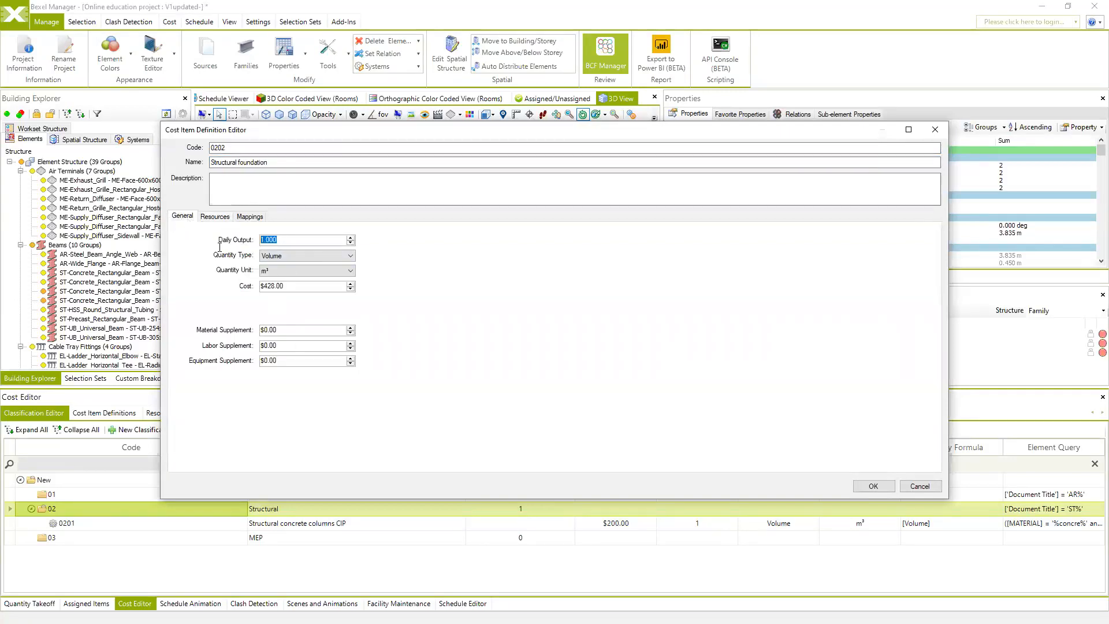
pyautogui.moveTo(235, 283); pyautogui.dragTo(417, 318)
pyautogui.moveTo(221, 303); pyautogui.dragTo(222, 308)
# Step: Set the Common Laborer quantity in the Structural foundation item to 8 and check the item's overall cost
pyautogui.click(215, 217)
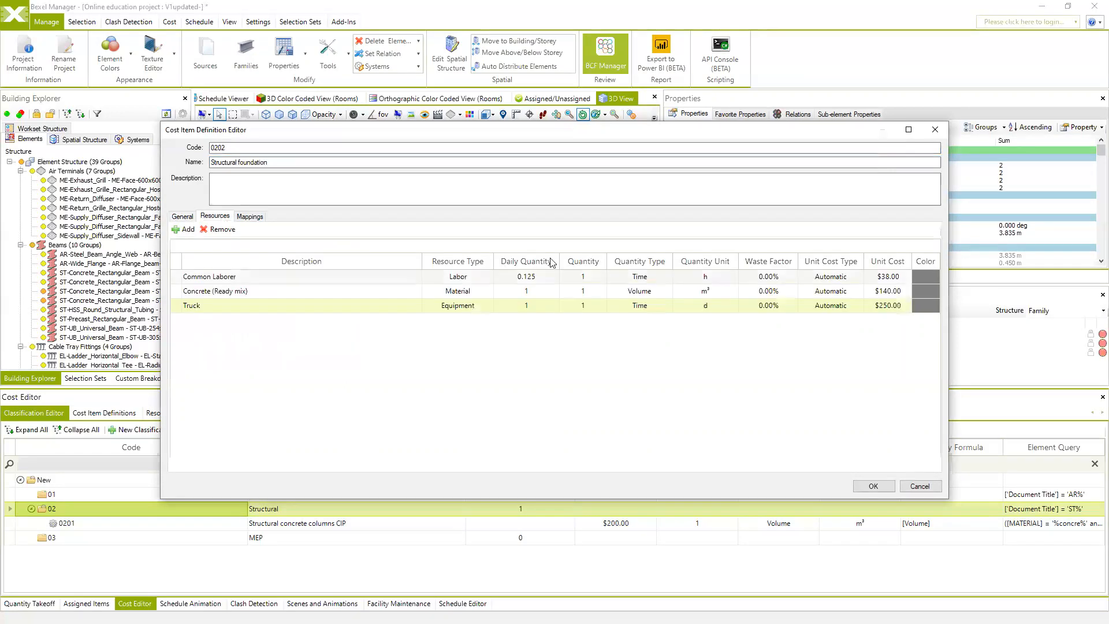
pyautogui.click(593, 277)
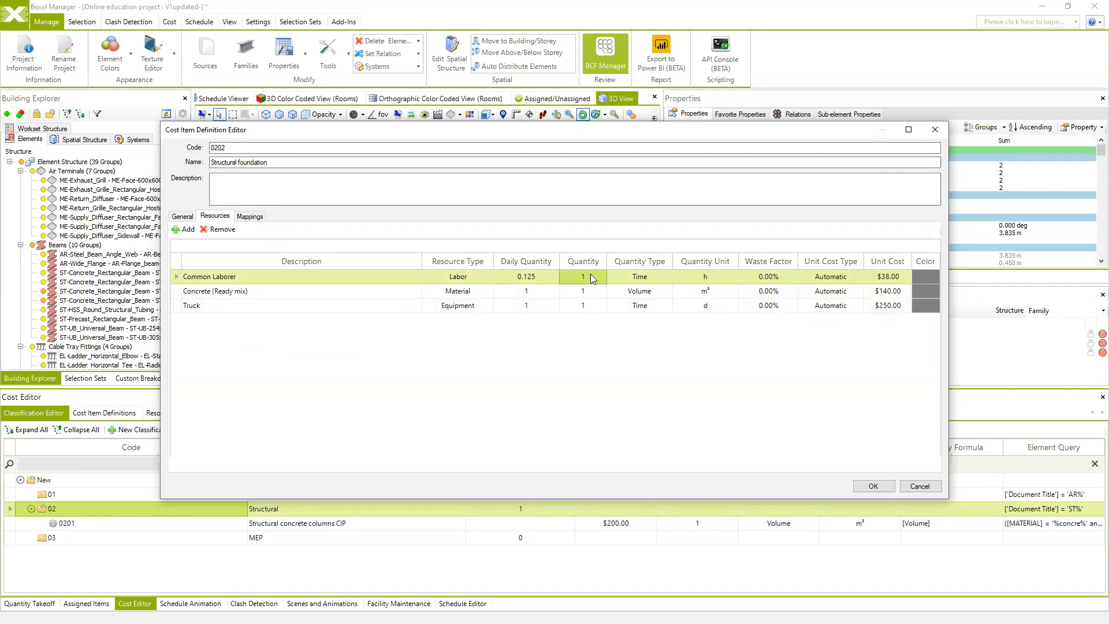
pyautogui.write('8')
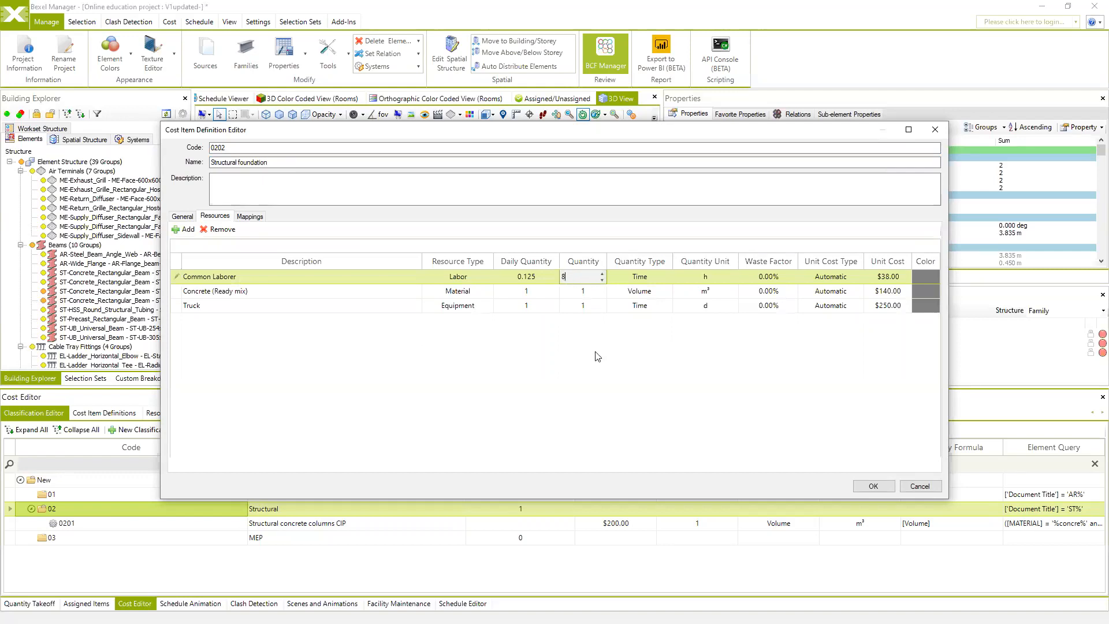
pyautogui.press('Return')
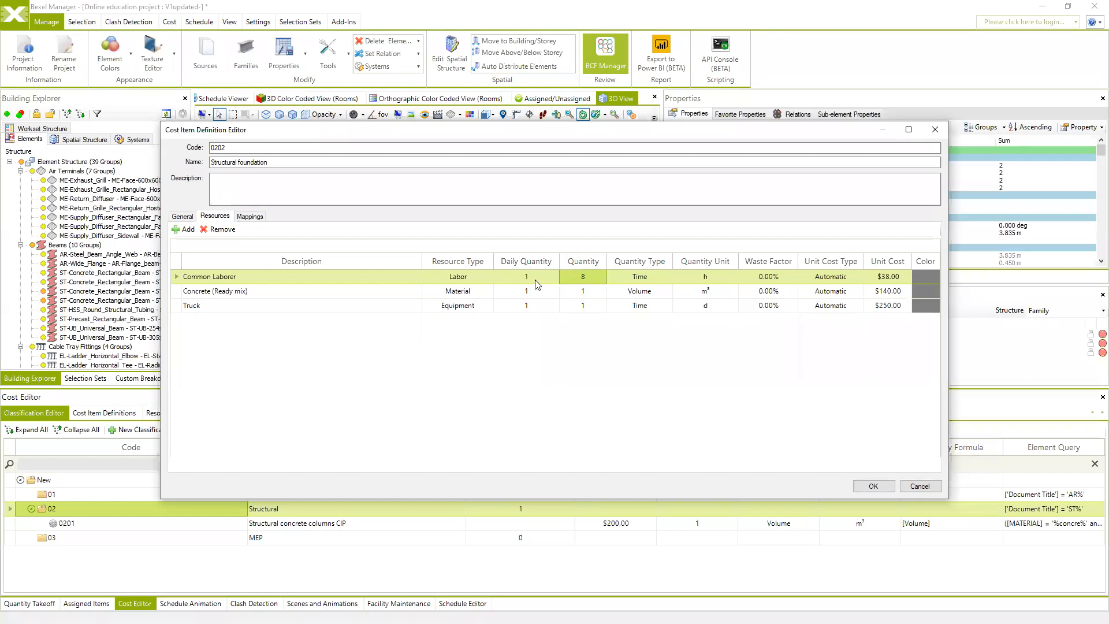
pyautogui.moveTo(526, 279)
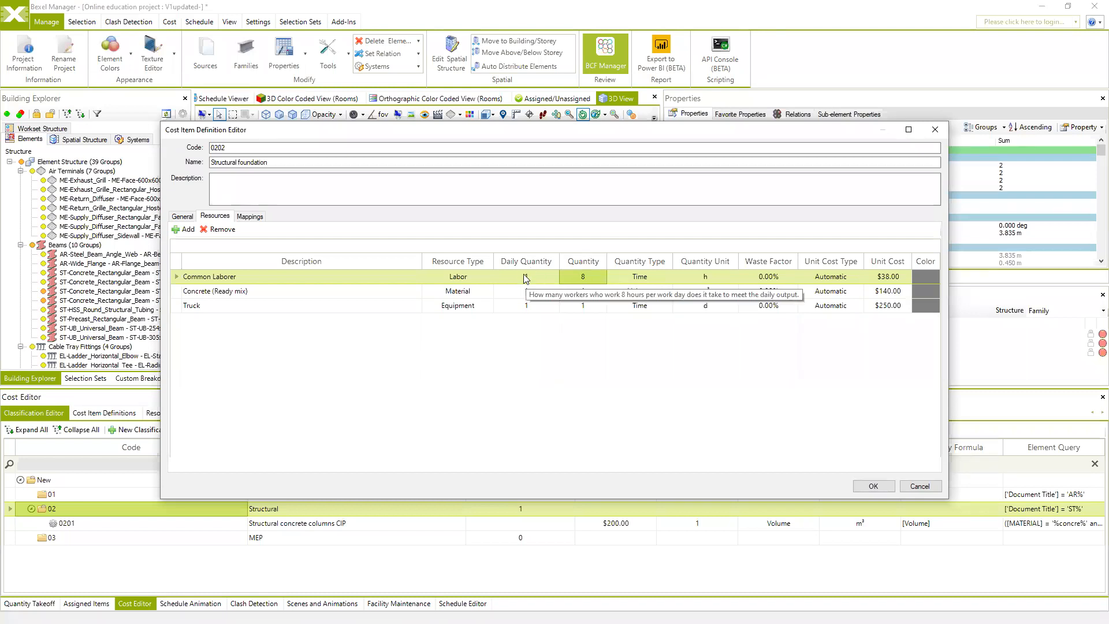
pyautogui.click(182, 216)
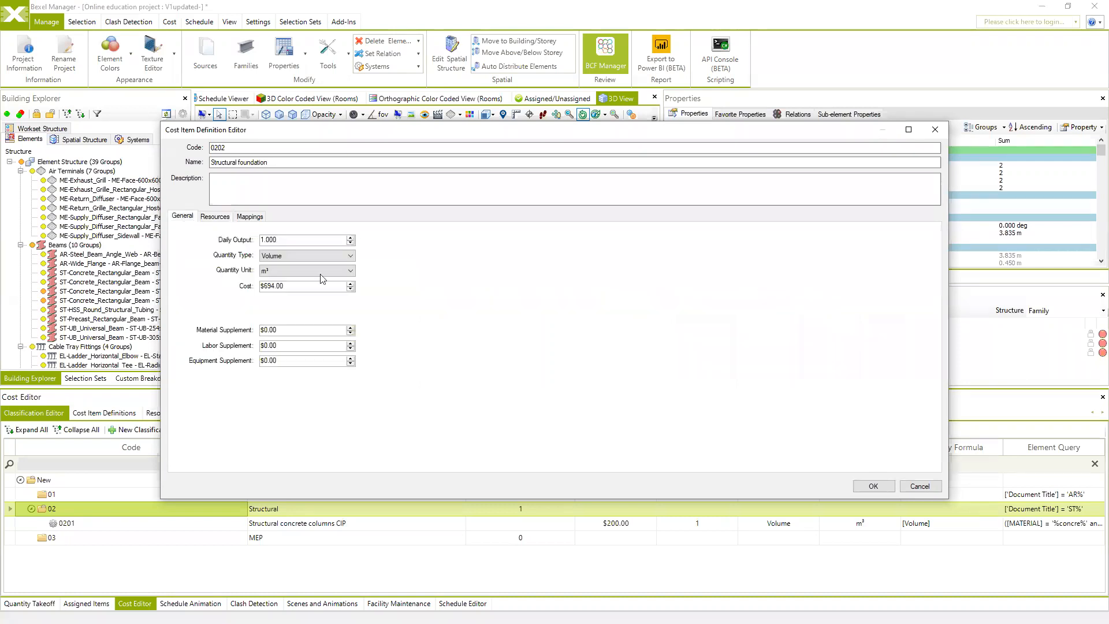
# Step: Set the Structural foundation cost item's daily output to 6 and check its cost
pyautogui.moveTo(284, 286); pyautogui.dragTo(259, 293)
pyautogui.click(214, 217)
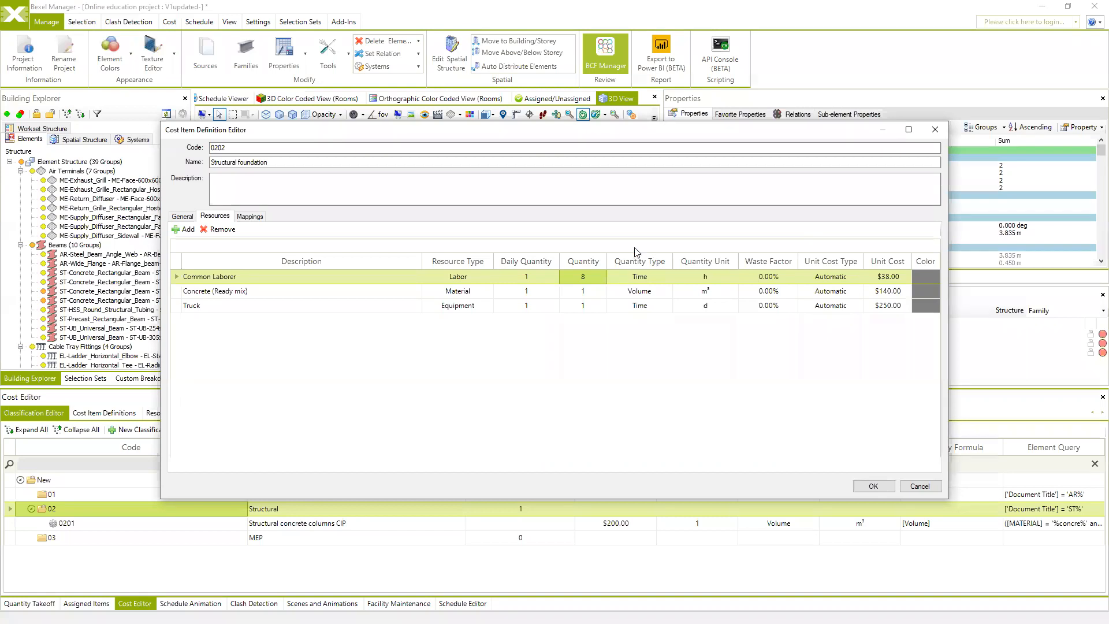
pyautogui.click(183, 216)
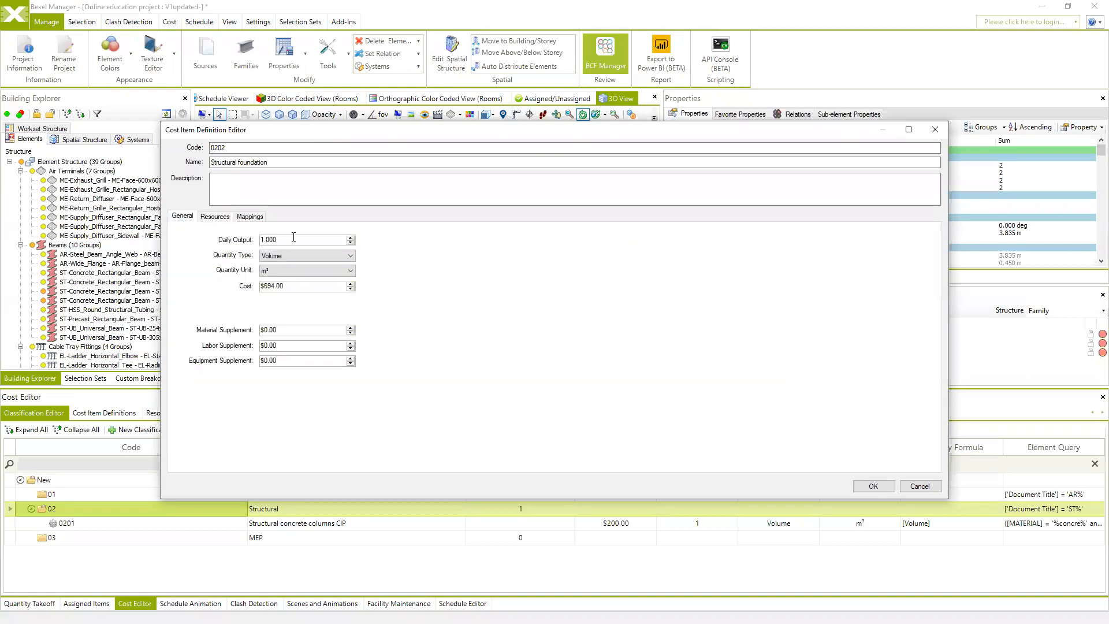
pyautogui.moveTo(241, 239); pyautogui.dragTo(237, 239)
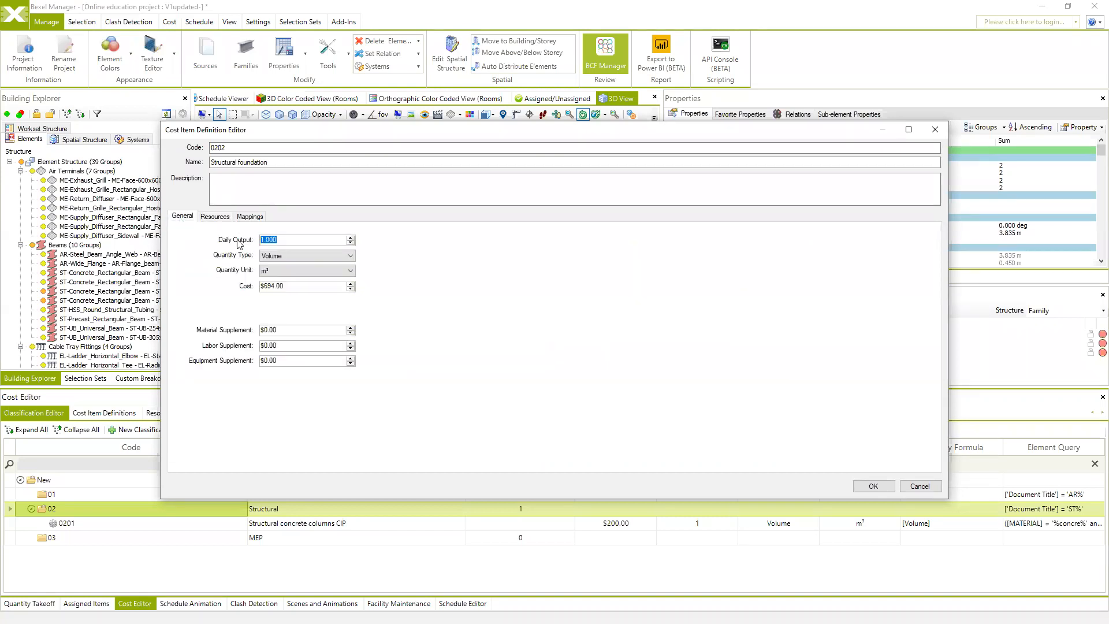
pyautogui.write('6')
pyautogui.click(306, 287)
pyautogui.doubleClick(285, 286)
# Step: Compare the cost item's assigned resource quantities and unit costs with its overall cost and daily output
pyautogui.click(214, 217)
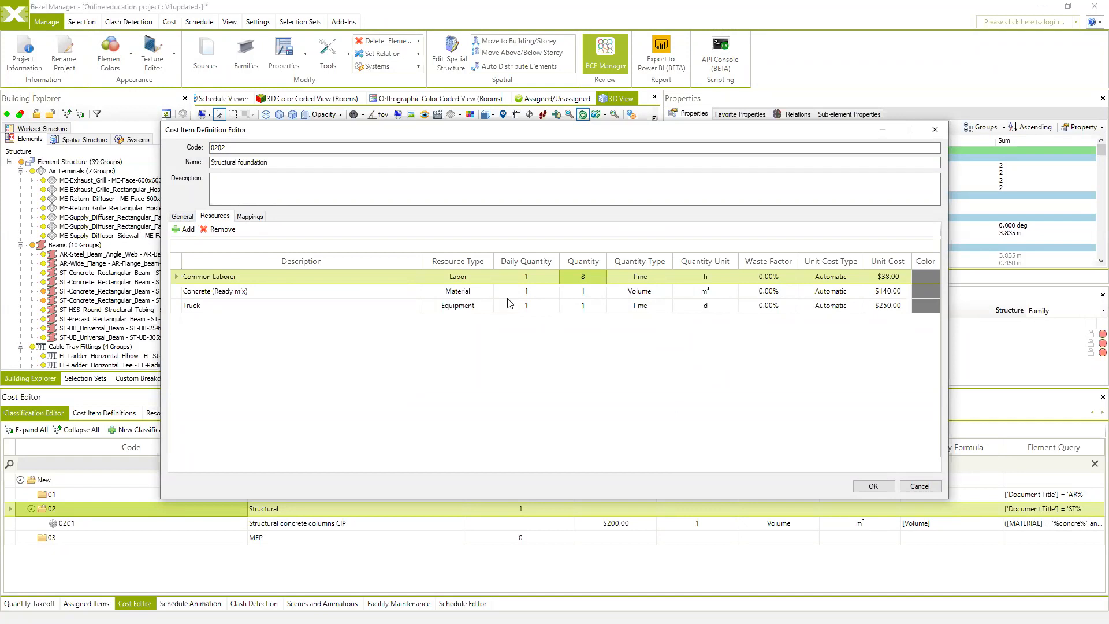
pyautogui.click(182, 216)
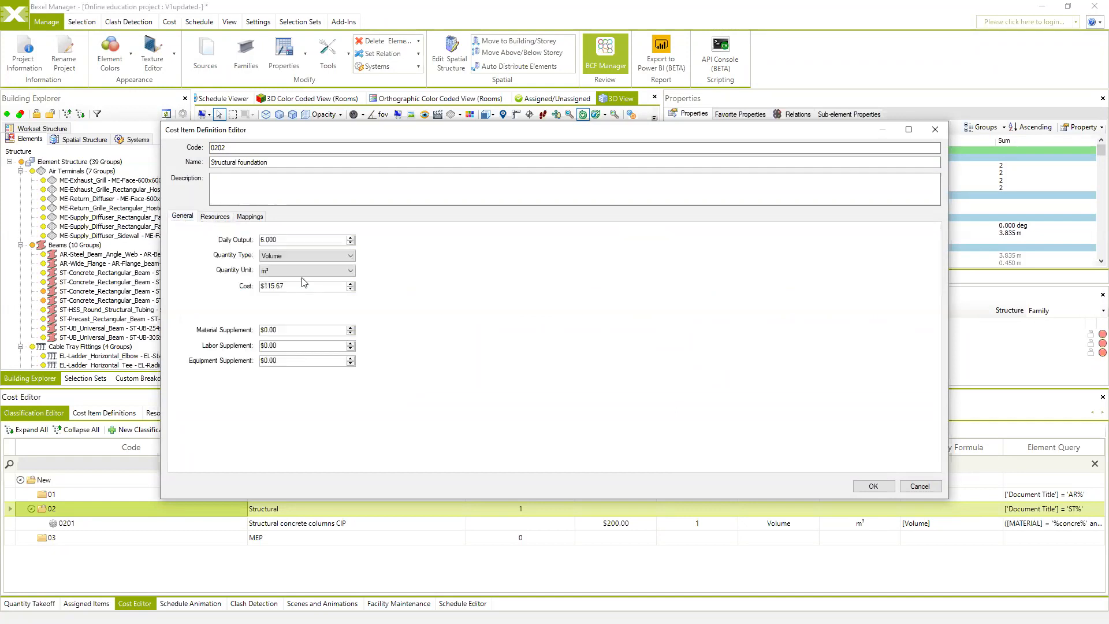
pyautogui.moveTo(301, 286); pyautogui.dragTo(235, 293)
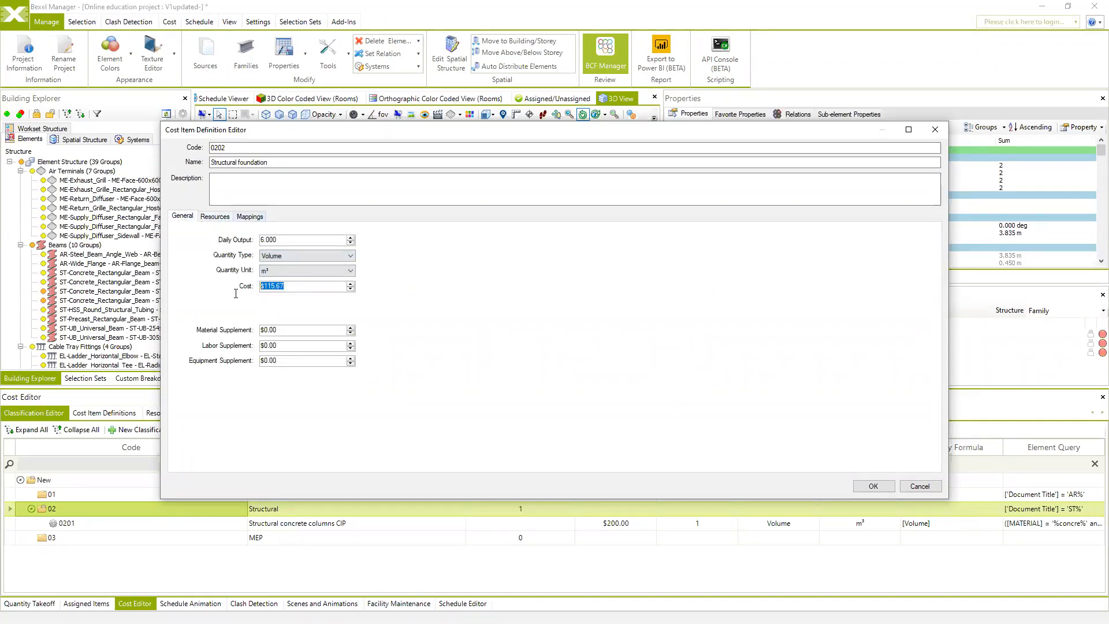
pyautogui.doubleClick(276, 239)
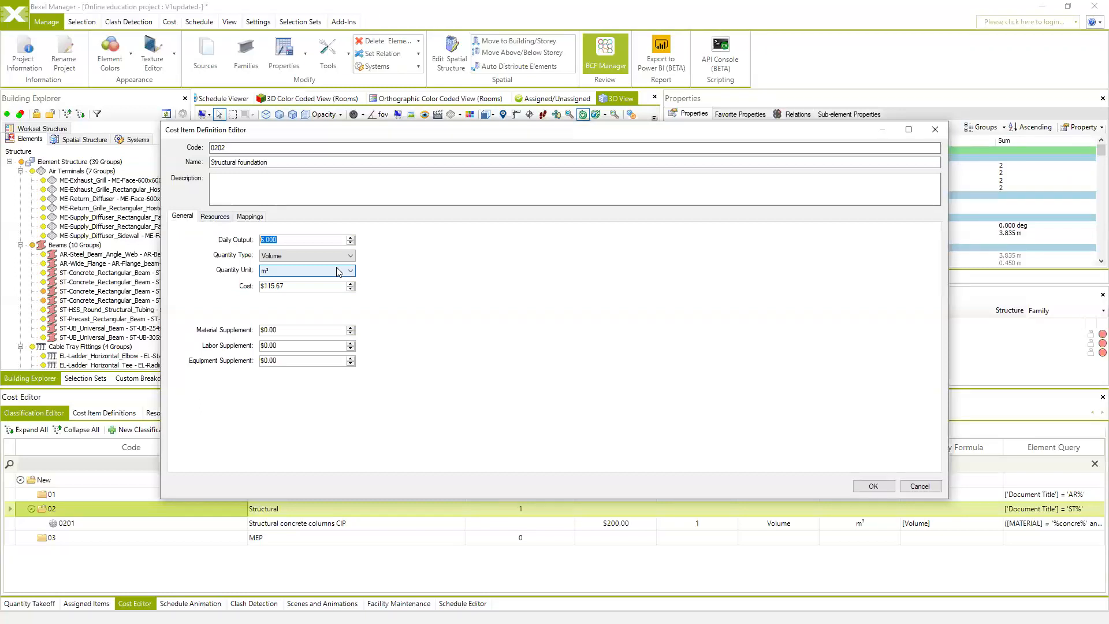
# Step: Set the cost item's mapping formula to the [Volume] field
pyautogui.click(250, 216)
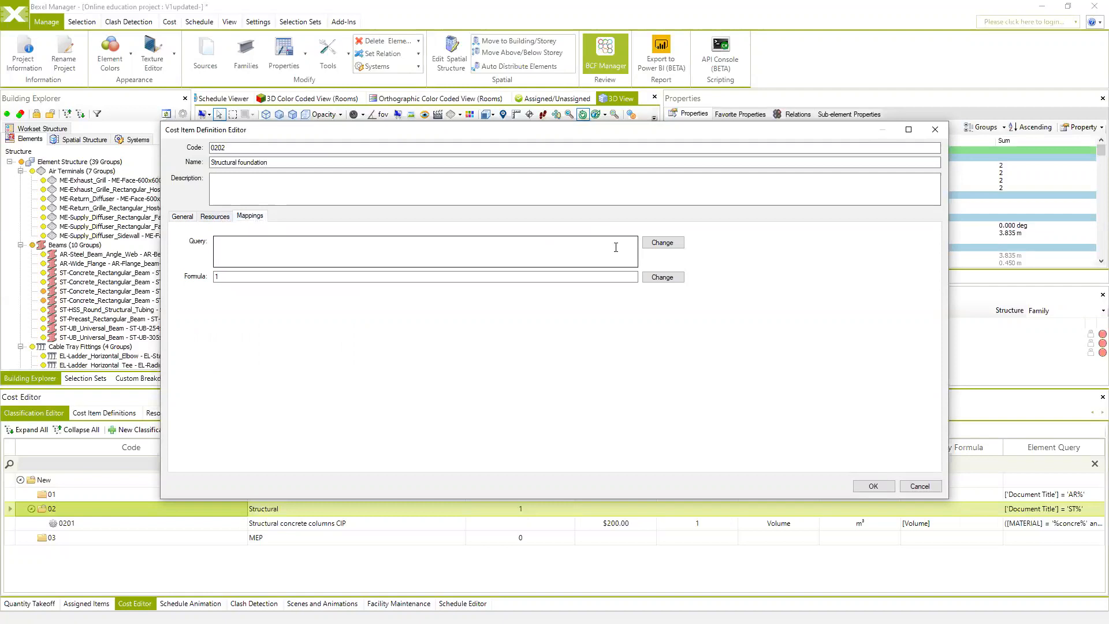
pyautogui.click(655, 282)
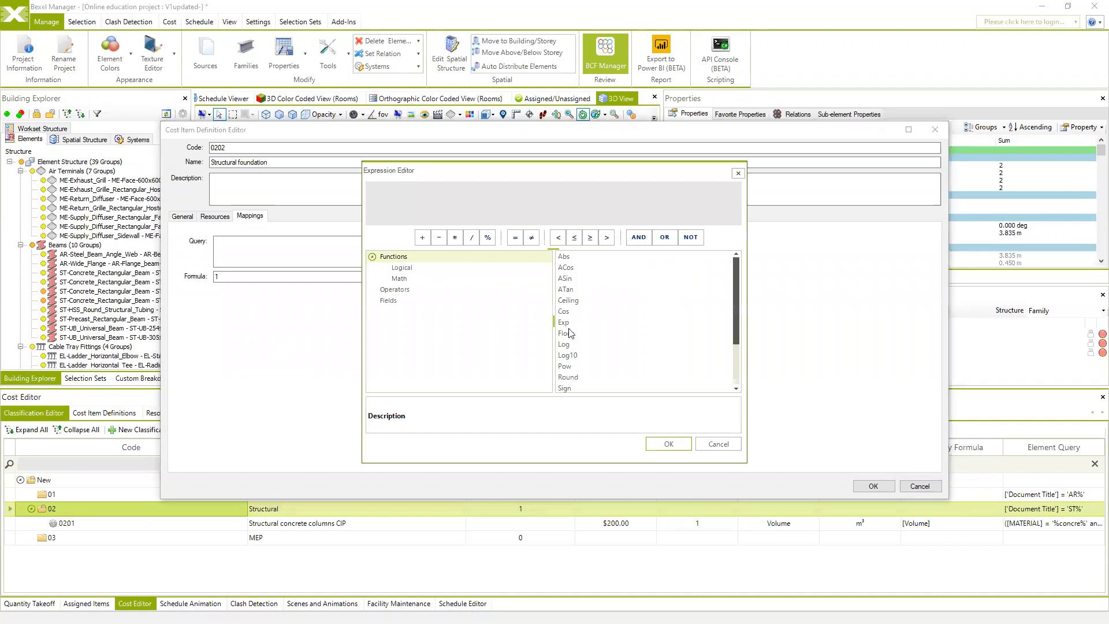
pyautogui.click(388, 301)
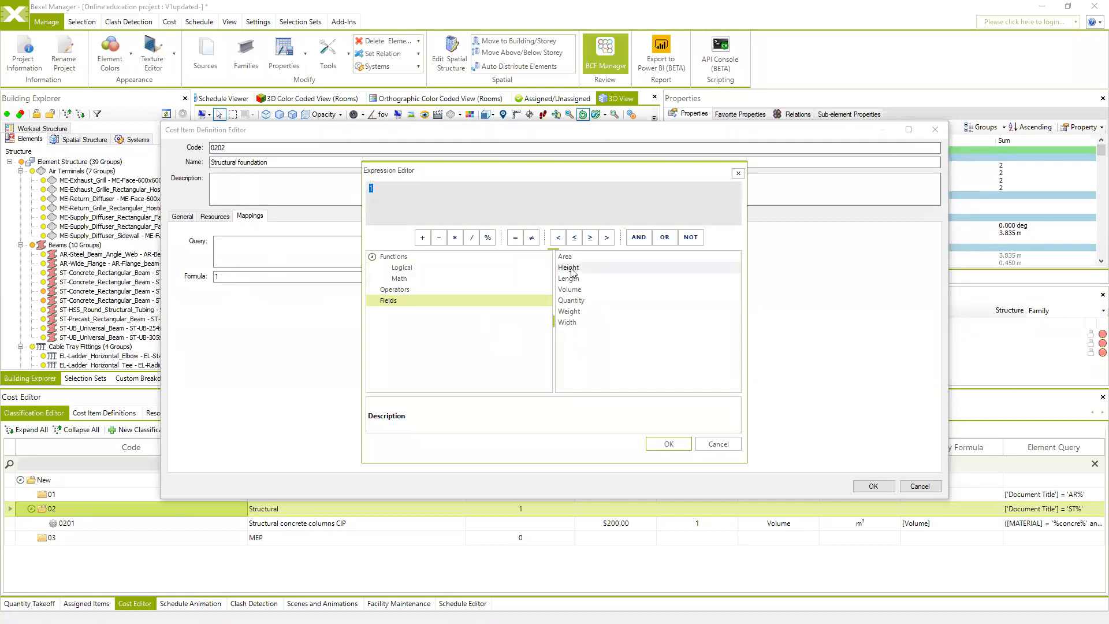
pyautogui.click(583, 289)
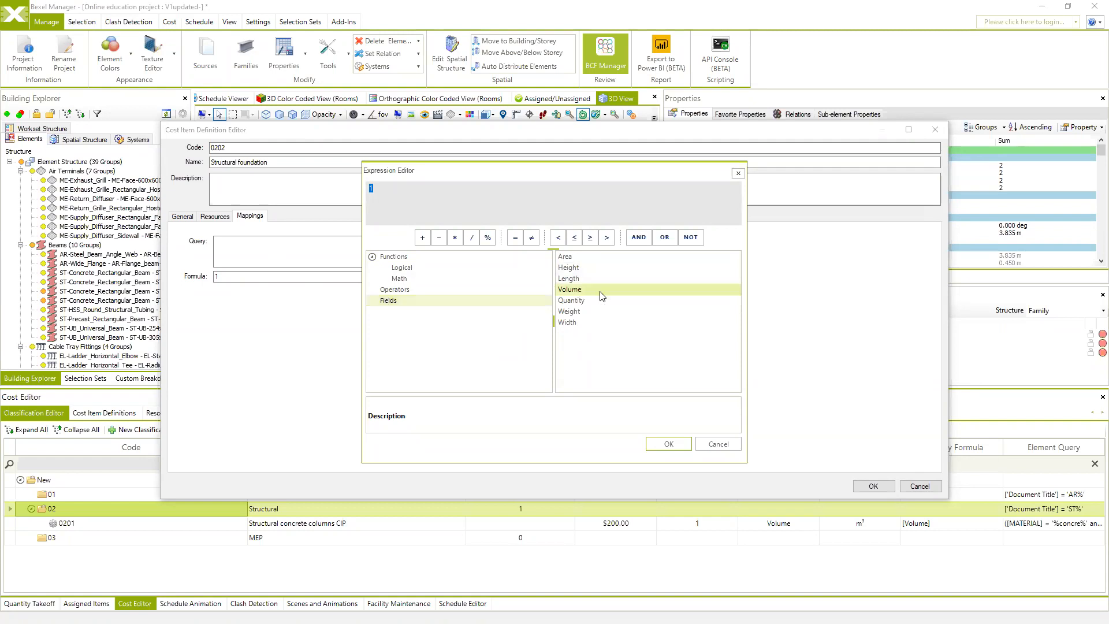
pyautogui.doubleClick(570, 290)
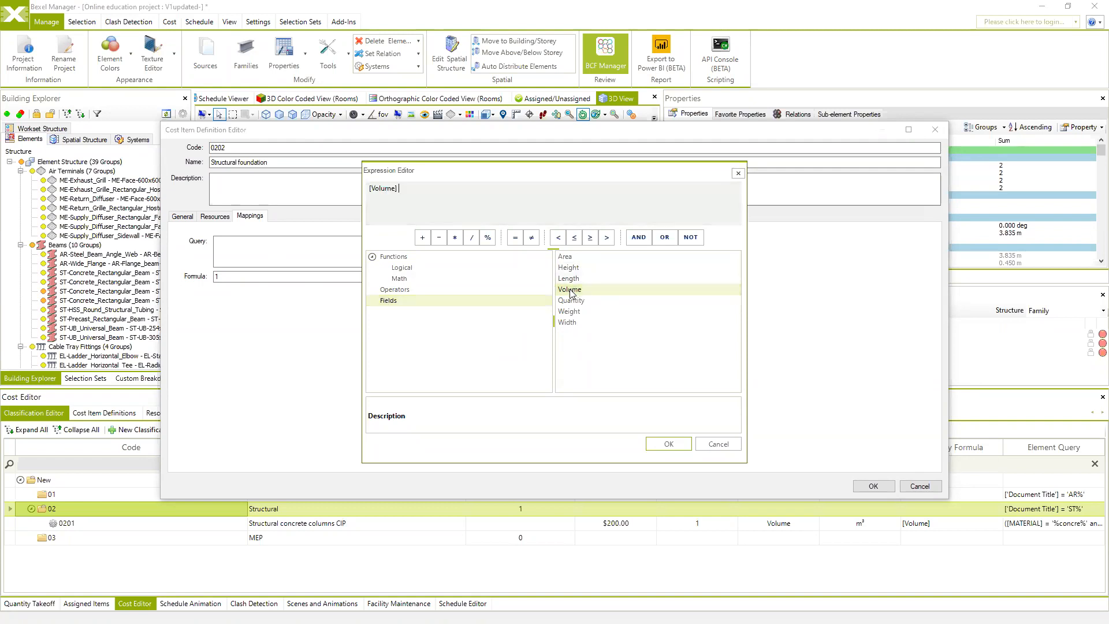
pyautogui.click(662, 444)
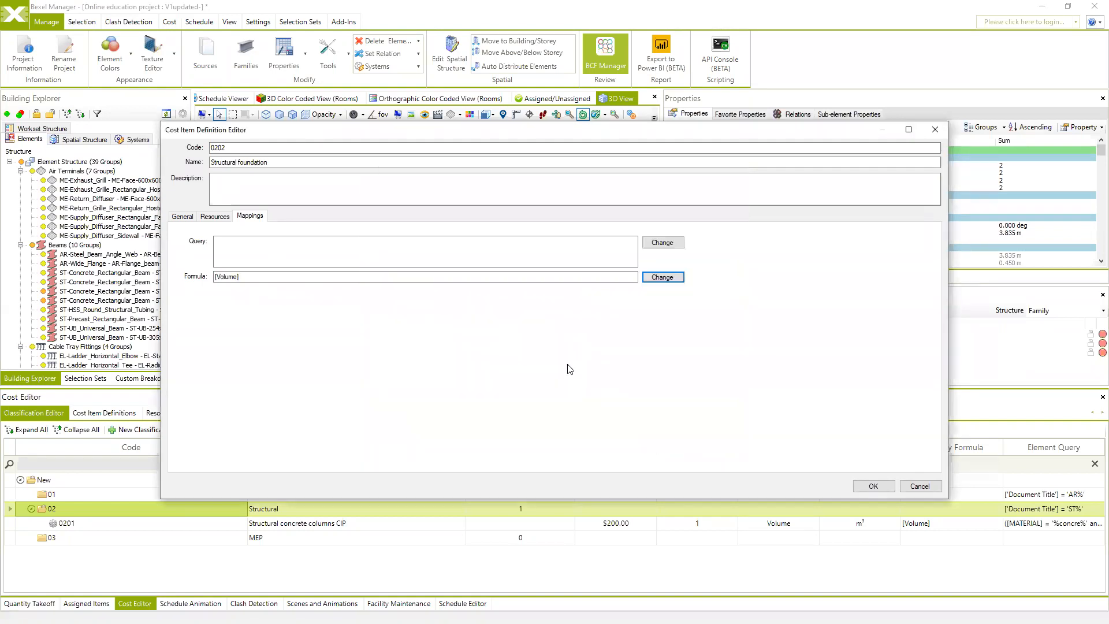
# Step: Rename the cost item to "Structural foundation reinforcement" after checking its mapping formula
pyautogui.click(662, 278)
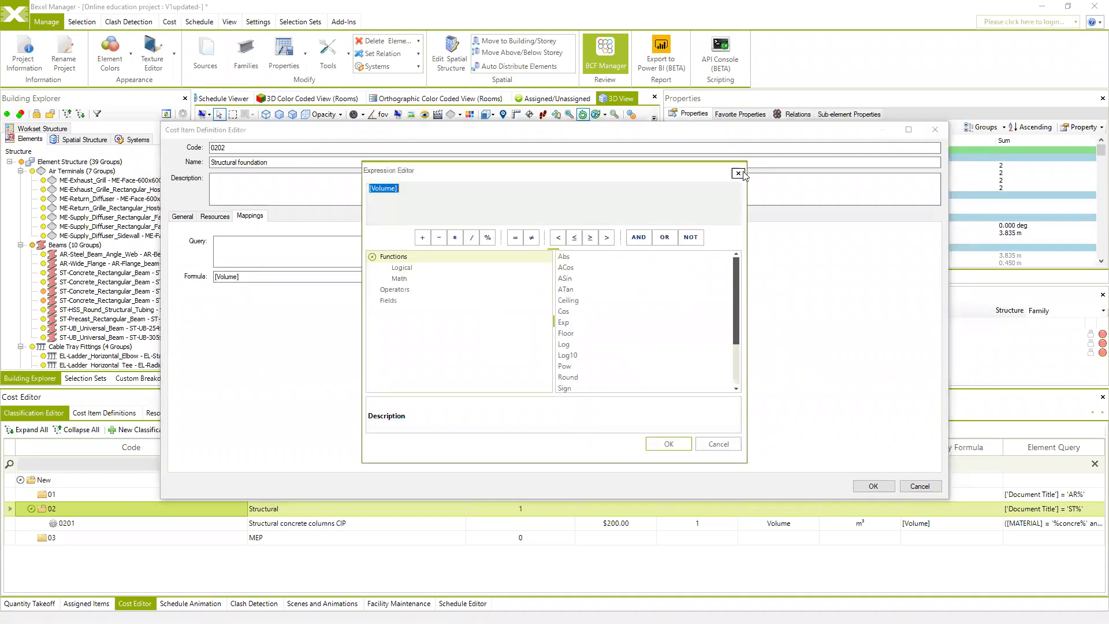
pyautogui.click(738, 173)
pyautogui.click(284, 164)
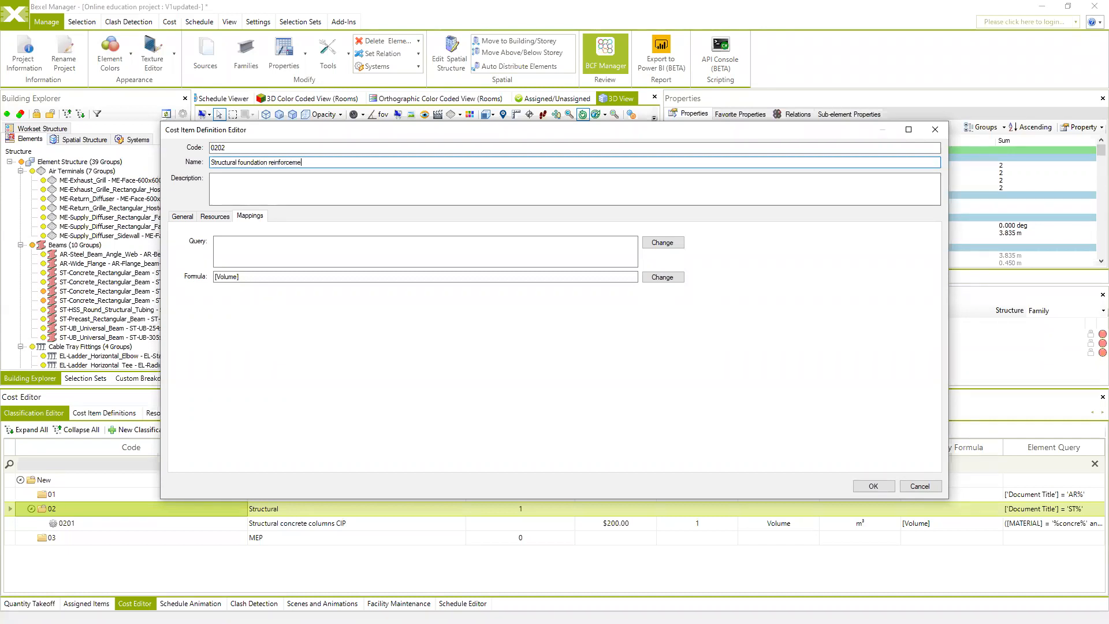
# Step: Review the cost item's quantity formula in the expression editor and accept [Volume]
pyautogui.click(662, 278)
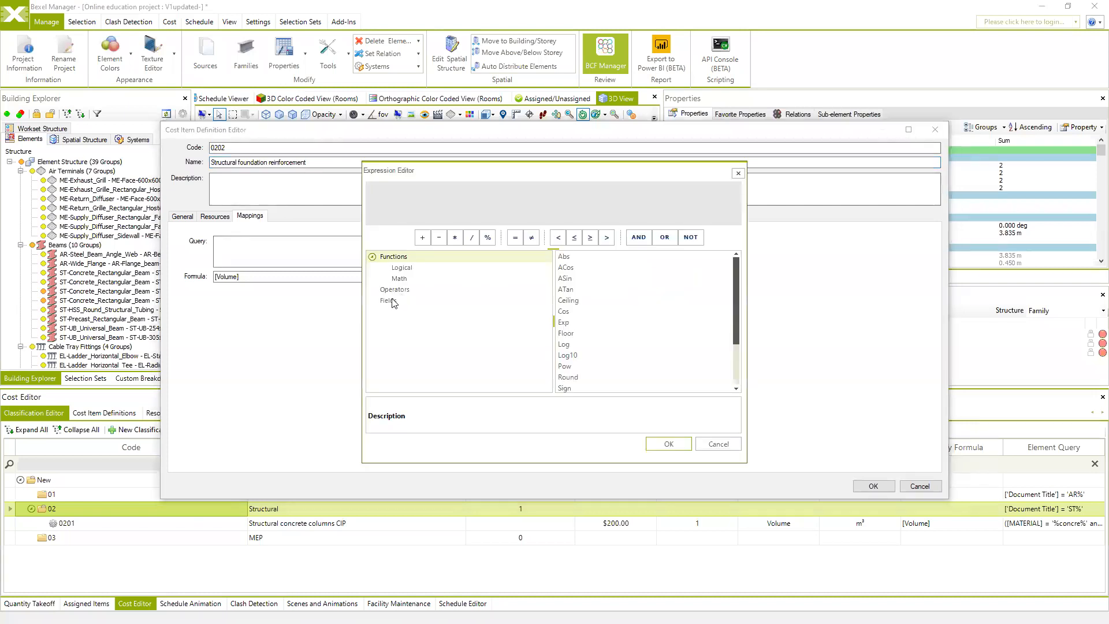
pyautogui.click(407, 193)
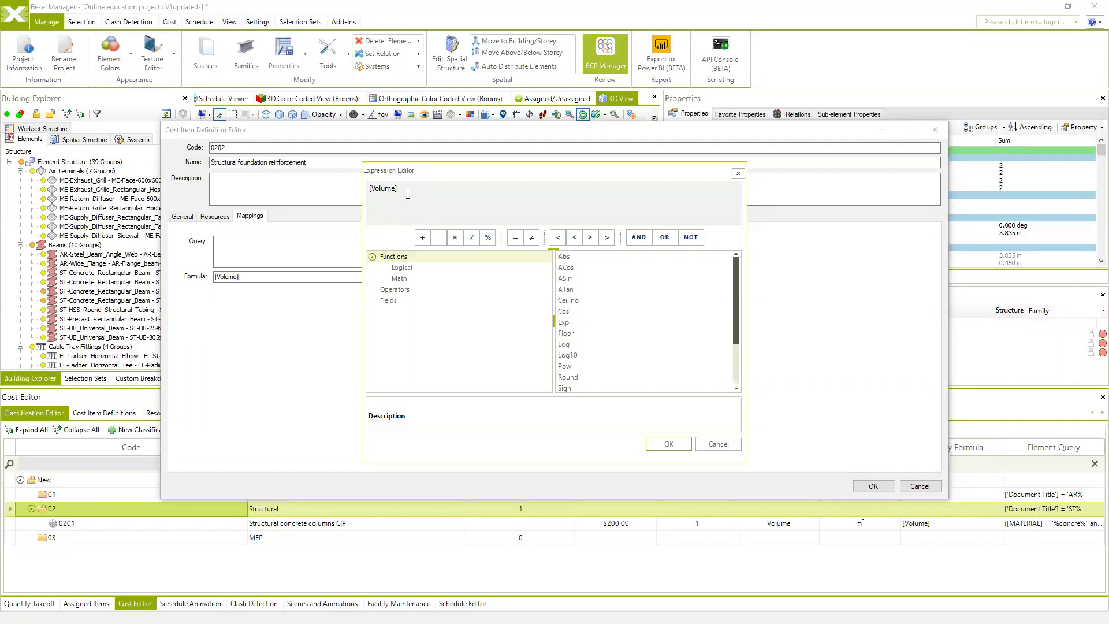
pyautogui.click(662, 449)
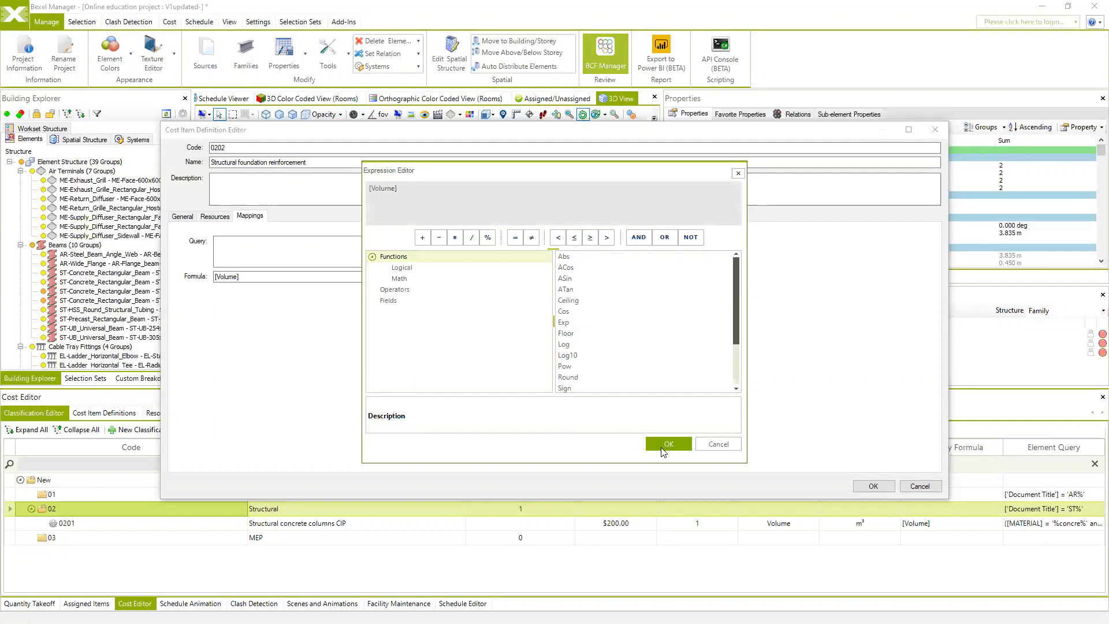
pyautogui.moveTo(434, 184); pyautogui.dragTo(362, 190)
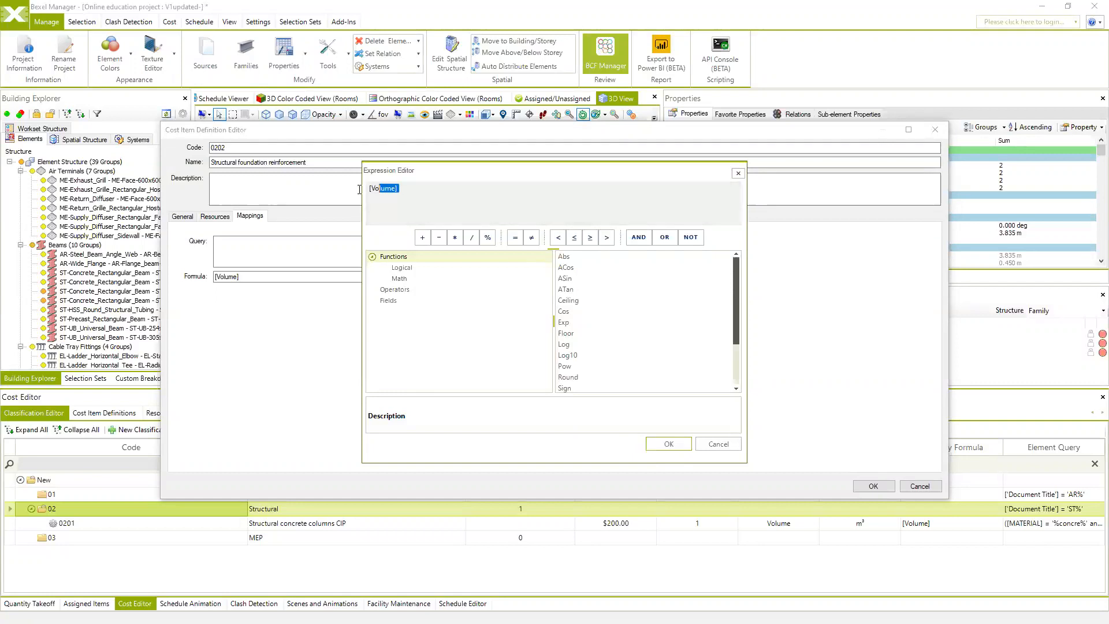
pyautogui.click(668, 449)
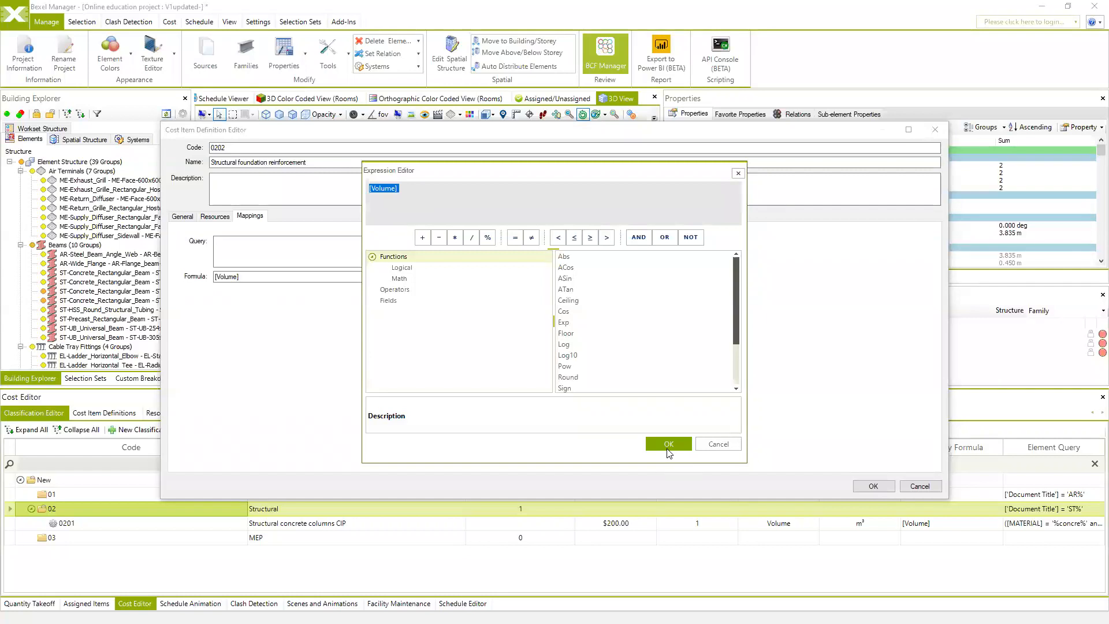
# Step: Define the cost item's element query as the text property UniFormat equal to A1010130
pyautogui.click(663, 243)
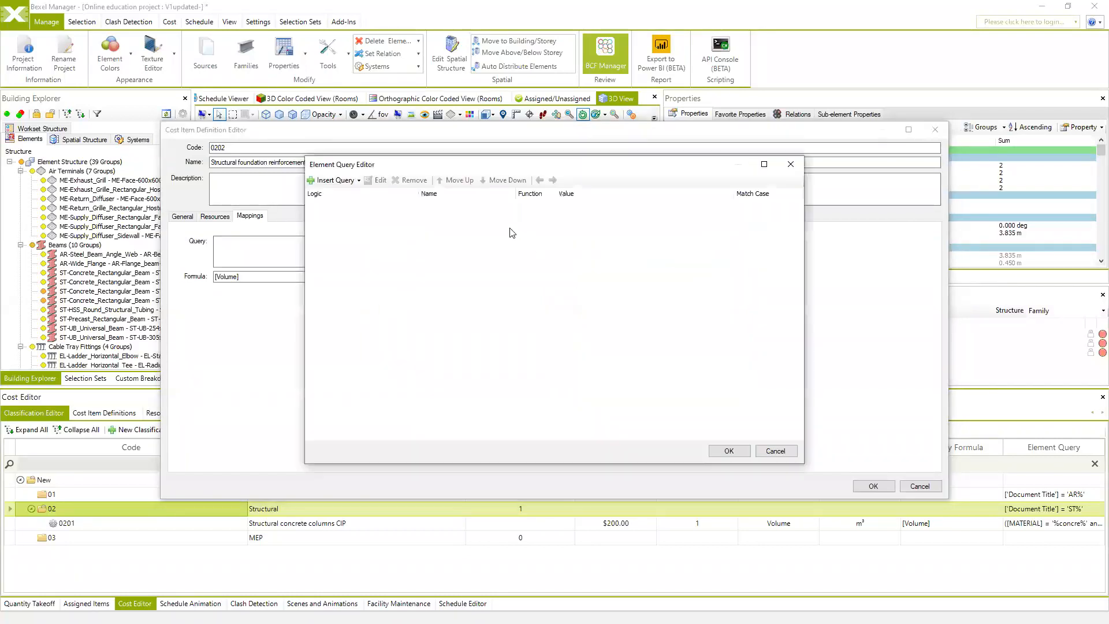
pyautogui.click(336, 180)
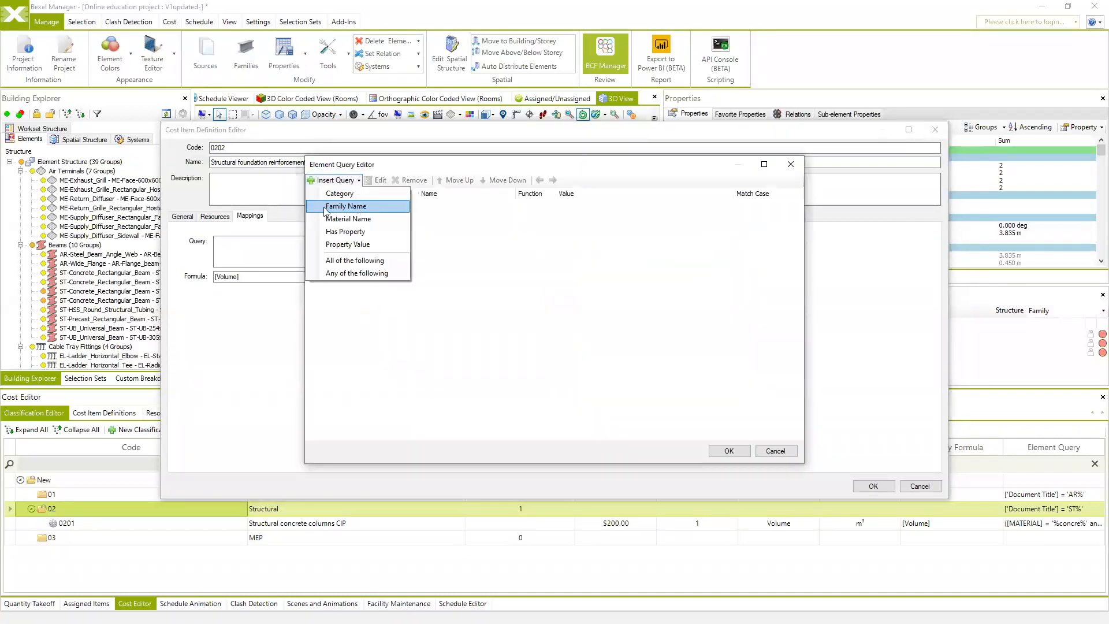
pyautogui.click(362, 244)
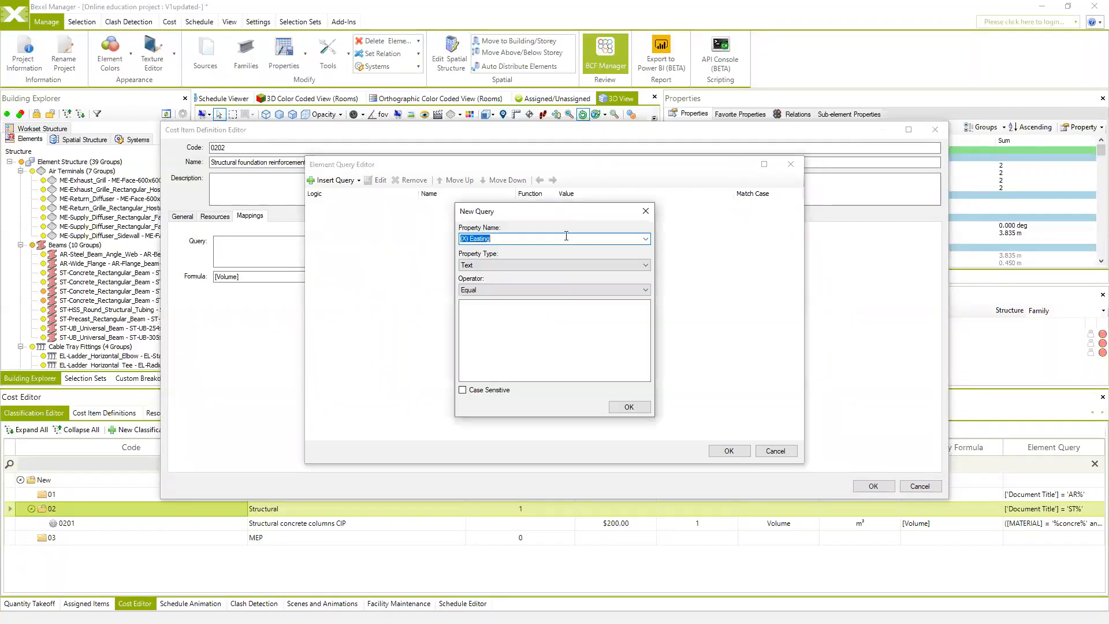
pyautogui.write('Unbounded Height')
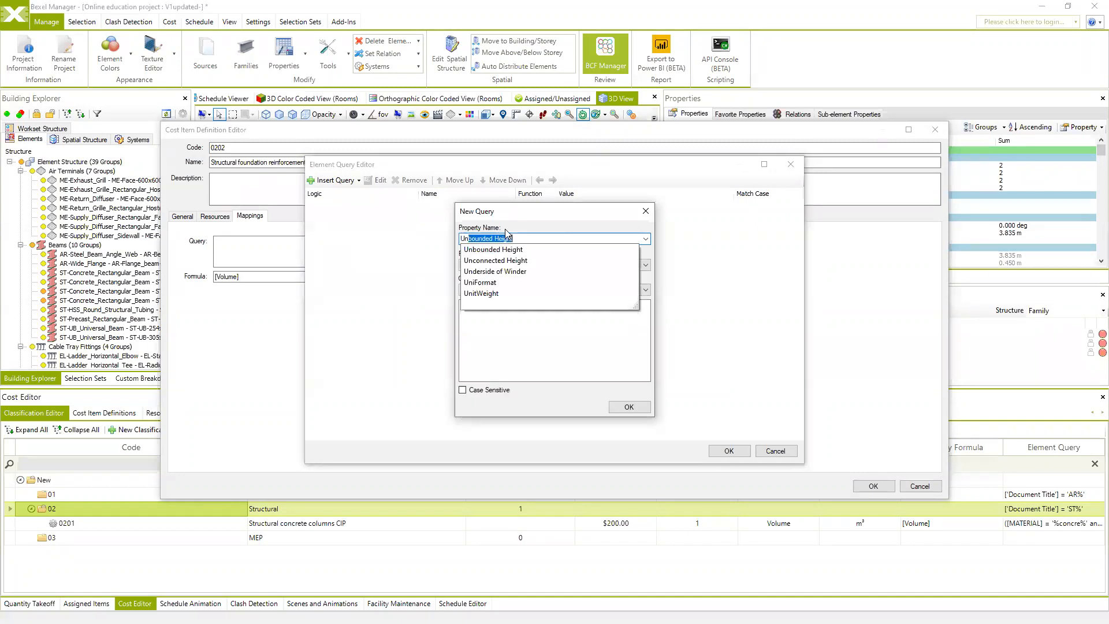
pyautogui.click(522, 283)
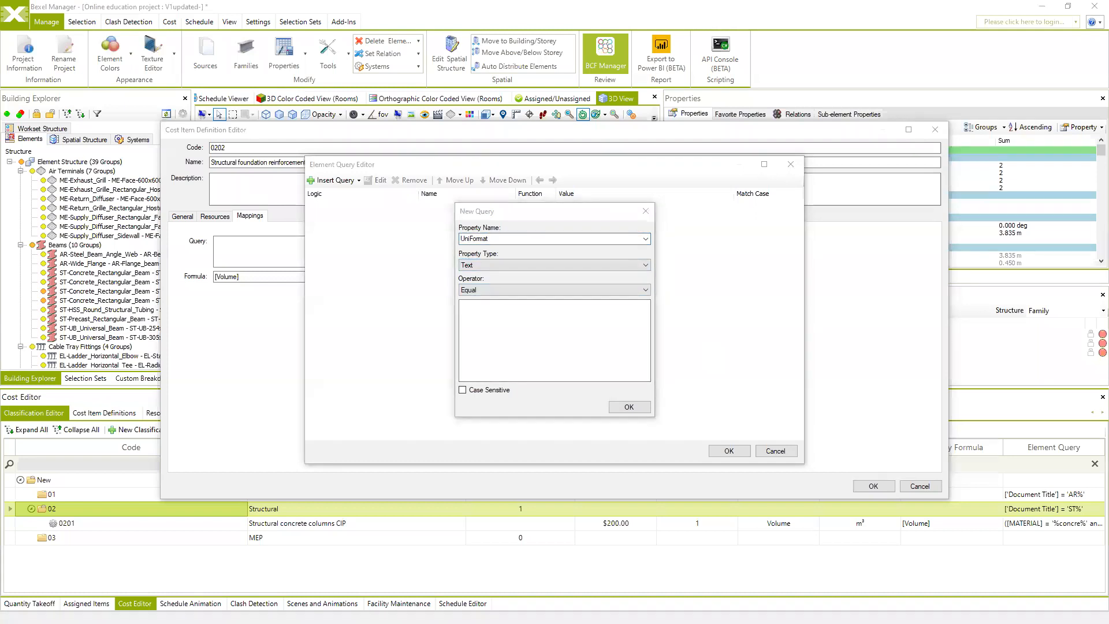
pyautogui.click(511, 323)
pyautogui.write('A1010130')
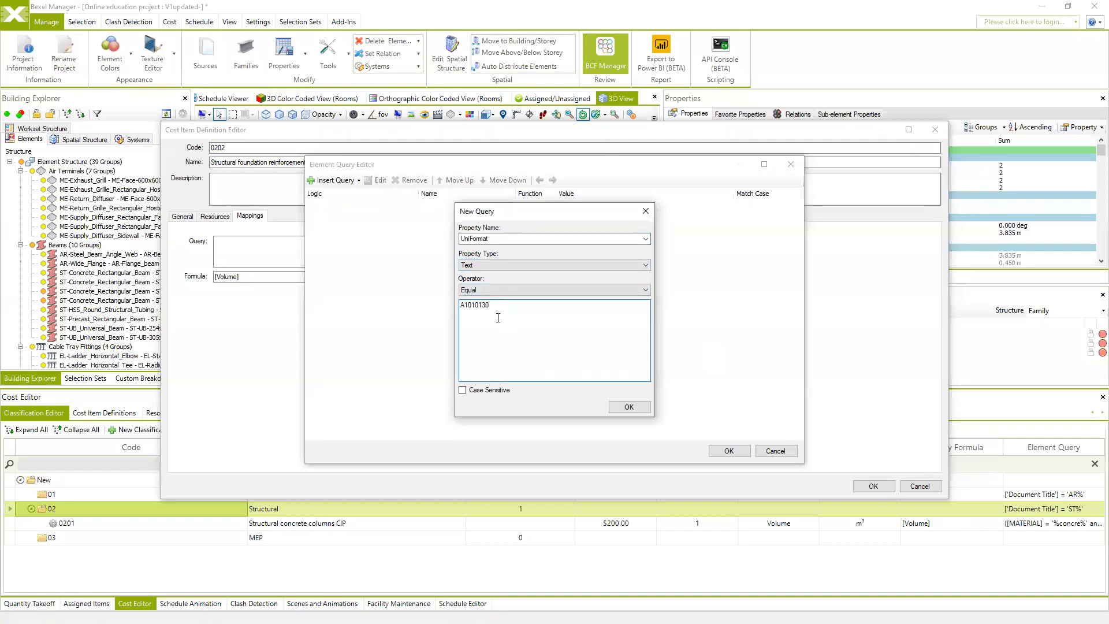
pyautogui.click(628, 407)
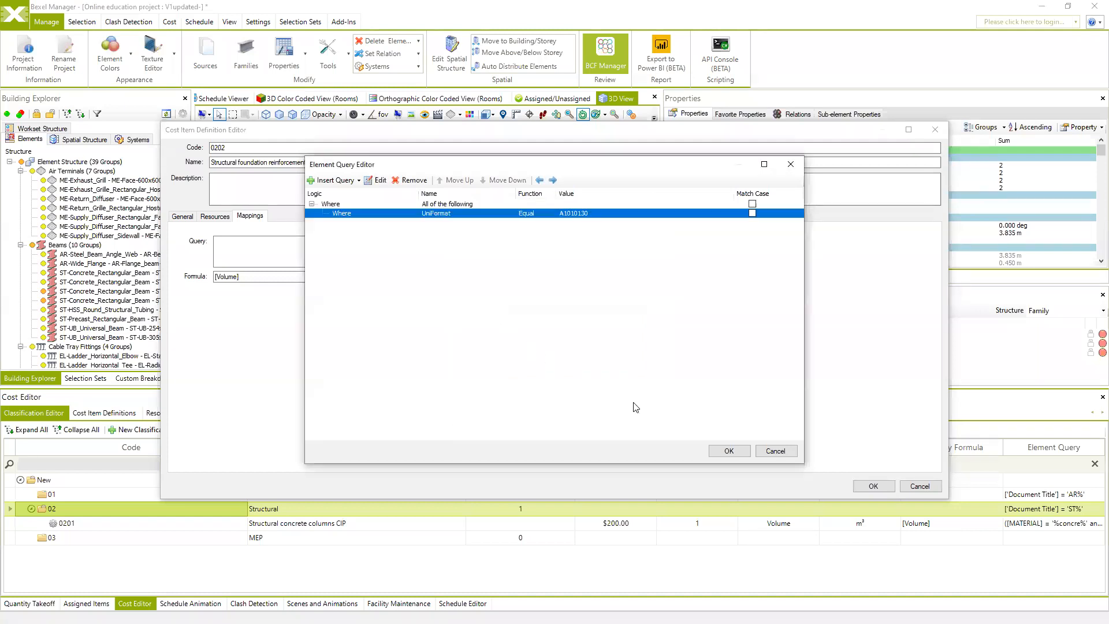
pyautogui.click(729, 451)
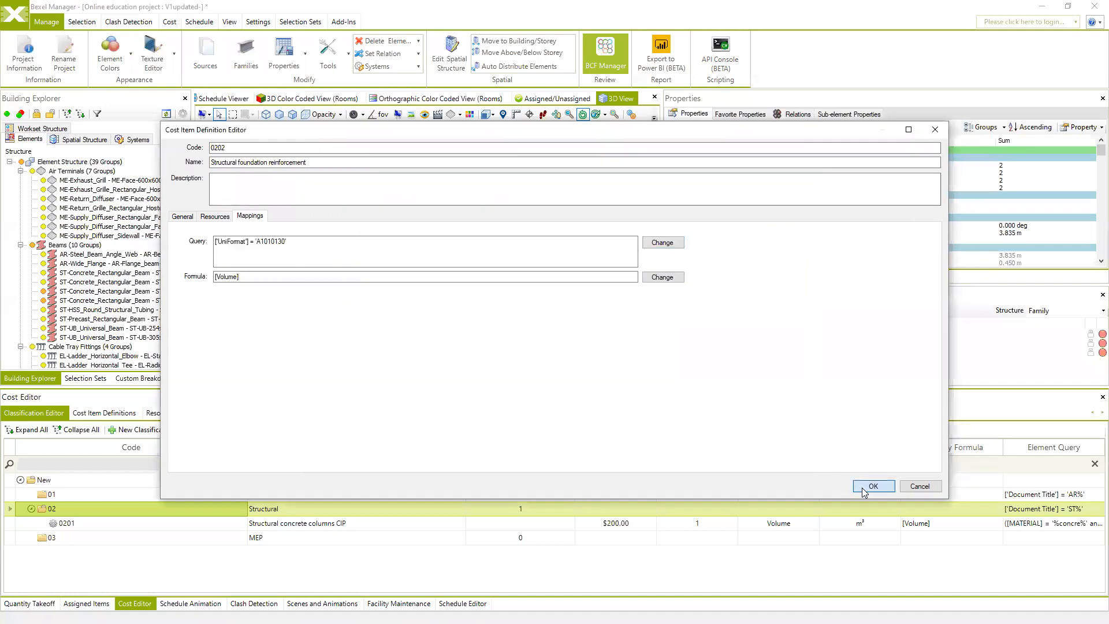
# Step: Save the Structural foundation reinforcement cost item and select its row under the Structural group
pyautogui.click(869, 486)
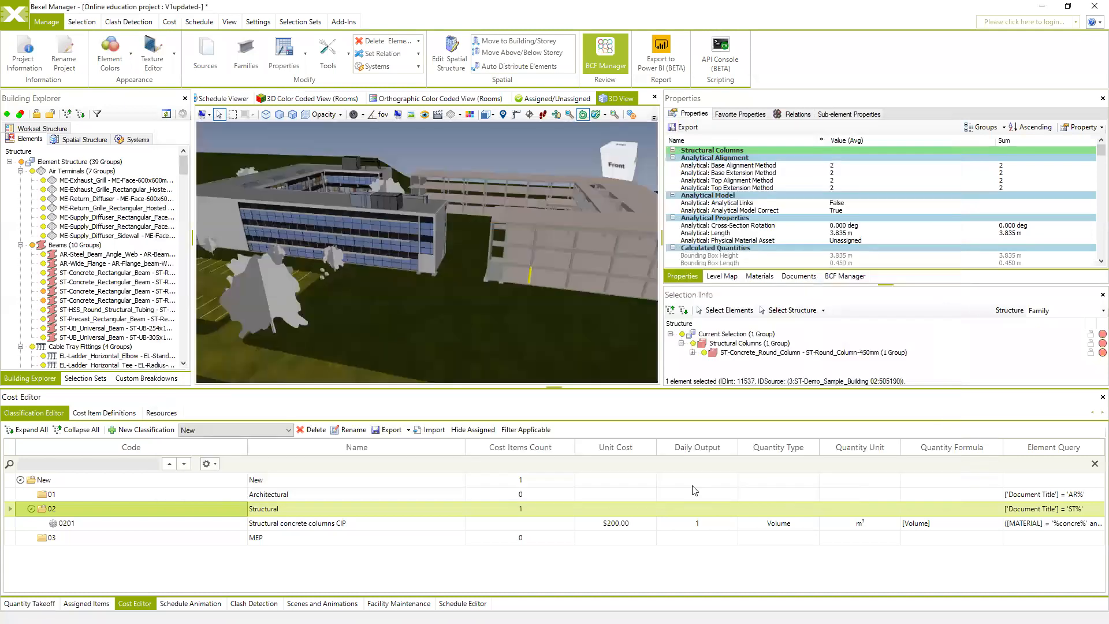
pyautogui.rightClick(157, 538)
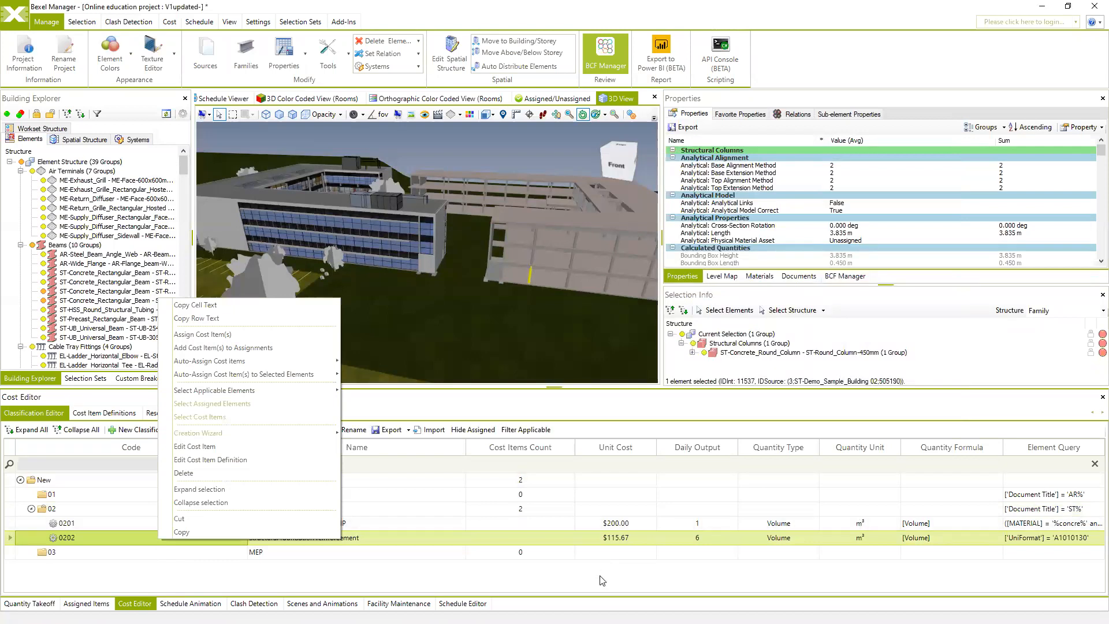
pyautogui.click(620, 543)
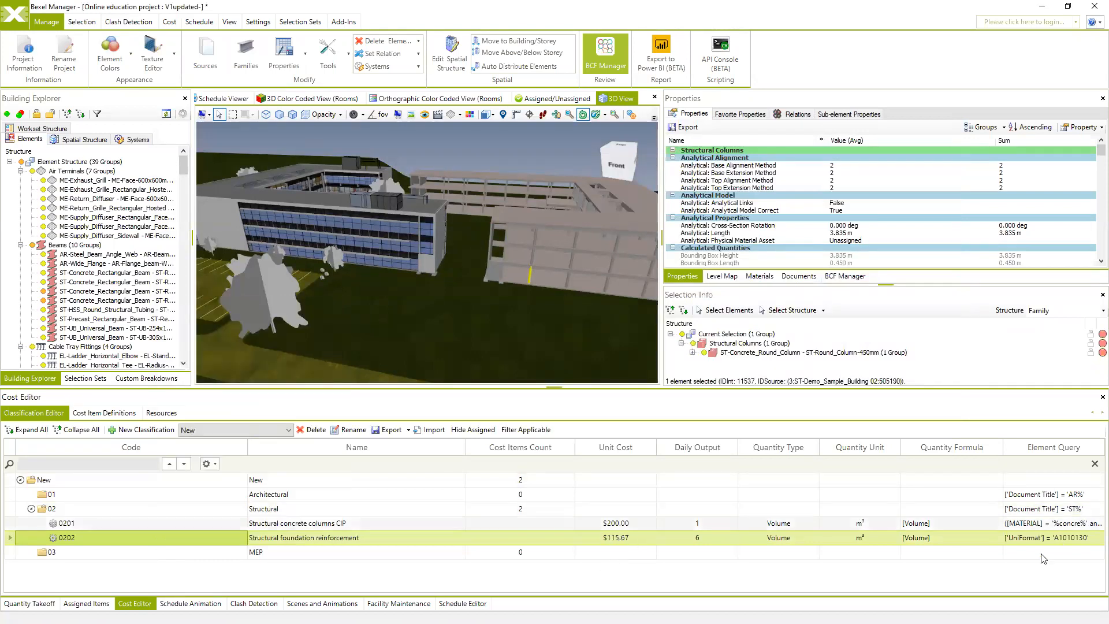
# Step: Select all elements in the model applicable to cost item 0202 Structural foundation reinforcement
pyautogui.scroll(-3, 440, 376)
pyautogui.moveTo(435, 351); pyautogui.dragTo(429, 305, button='middle')
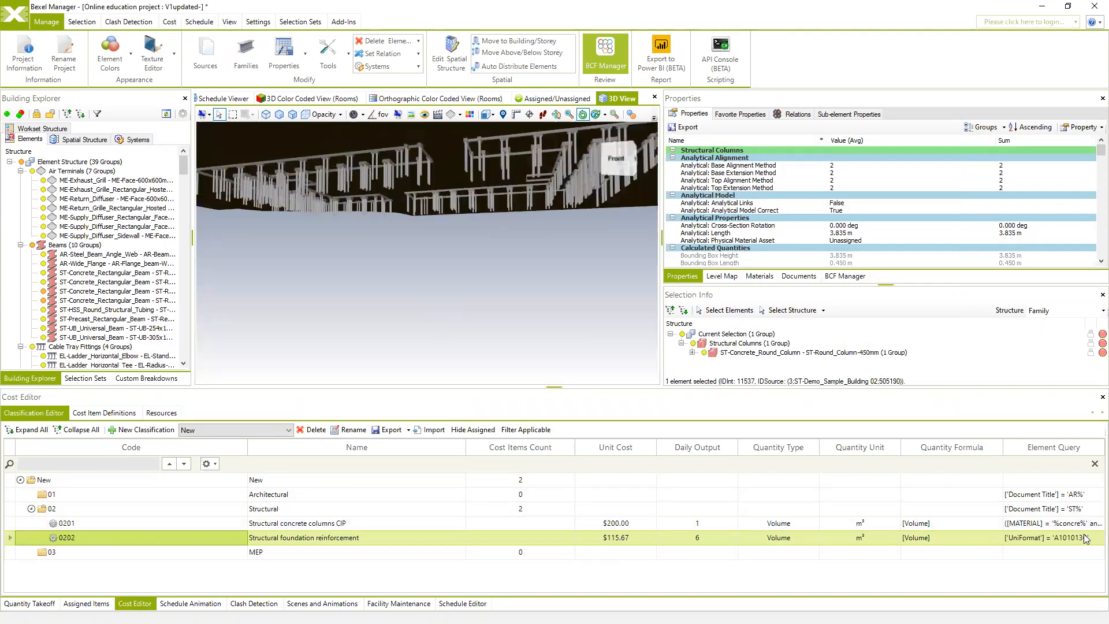
pyautogui.rightClick(74, 536)
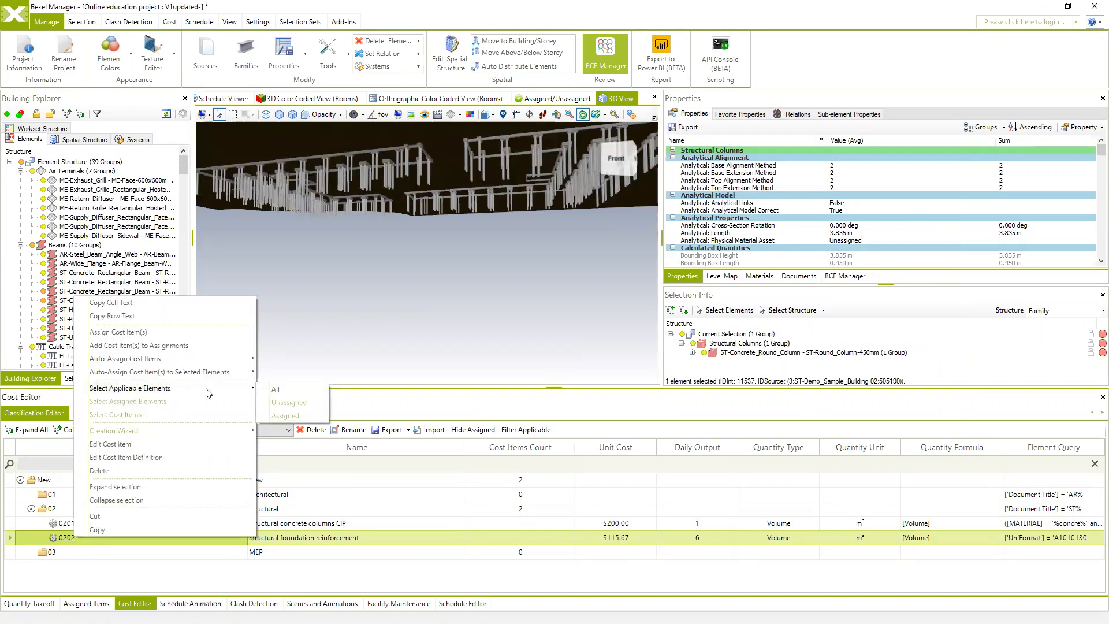
pyautogui.click(276, 393)
# Step: Examine the selected piles and pile caps beneath the building from several angles and distances
pyautogui.moveTo(593, 265); pyautogui.dragTo(532, 242)
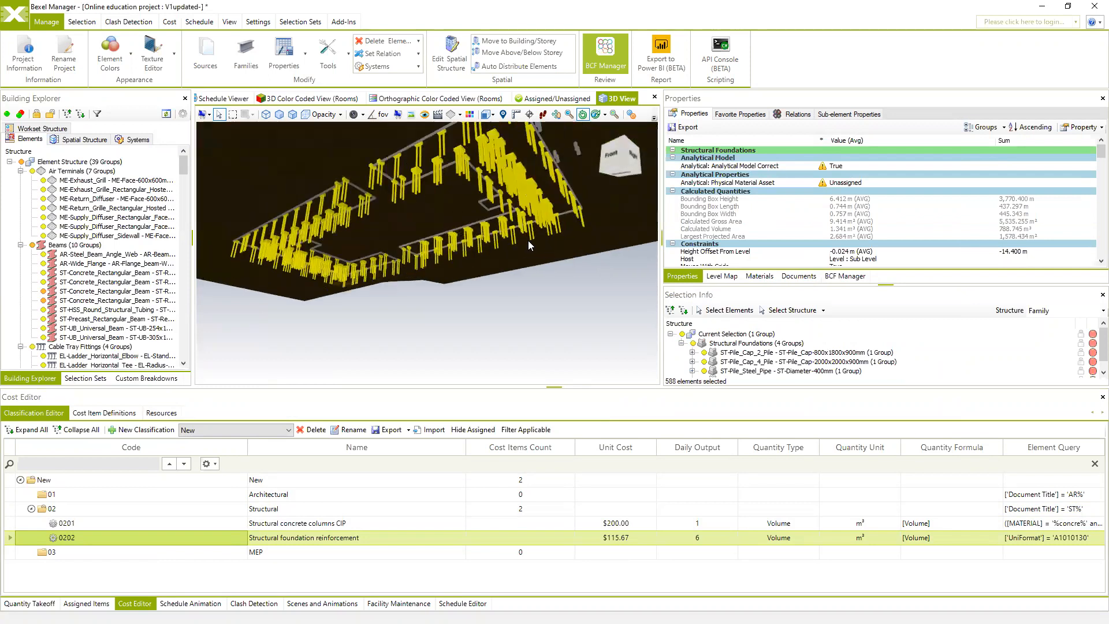
pyautogui.scroll(5, 526, 237)
pyautogui.moveTo(520, 190); pyautogui.dragTo(487, 202)
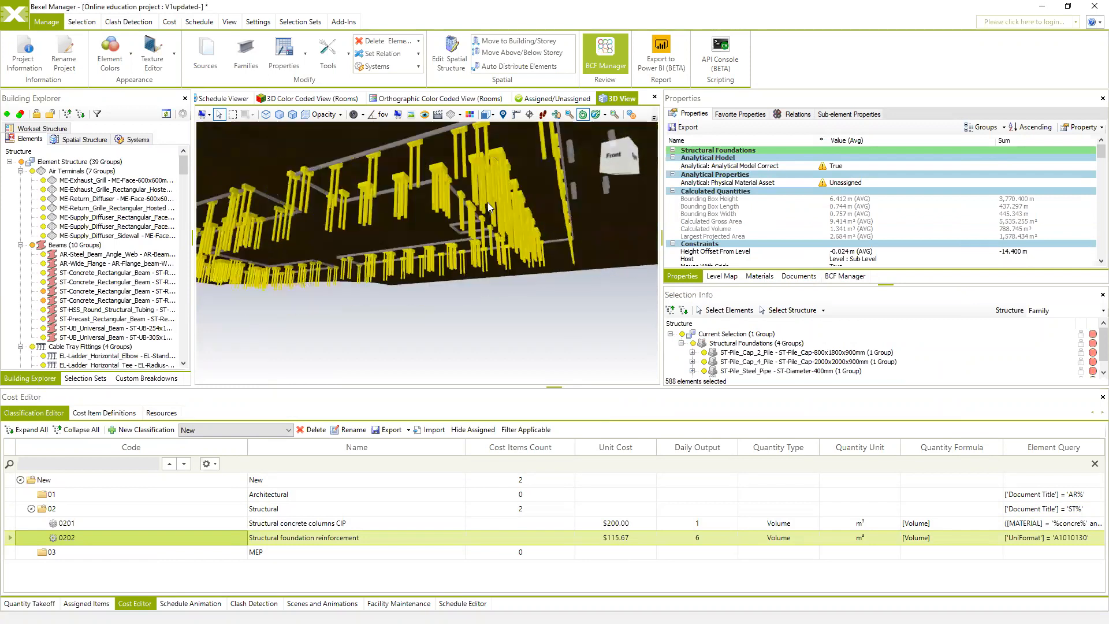
pyautogui.moveTo(455, 270); pyautogui.dragTo(503, 307)
pyautogui.scroll(-5, 469, 285)
pyautogui.scroll(-4, 517, 266)
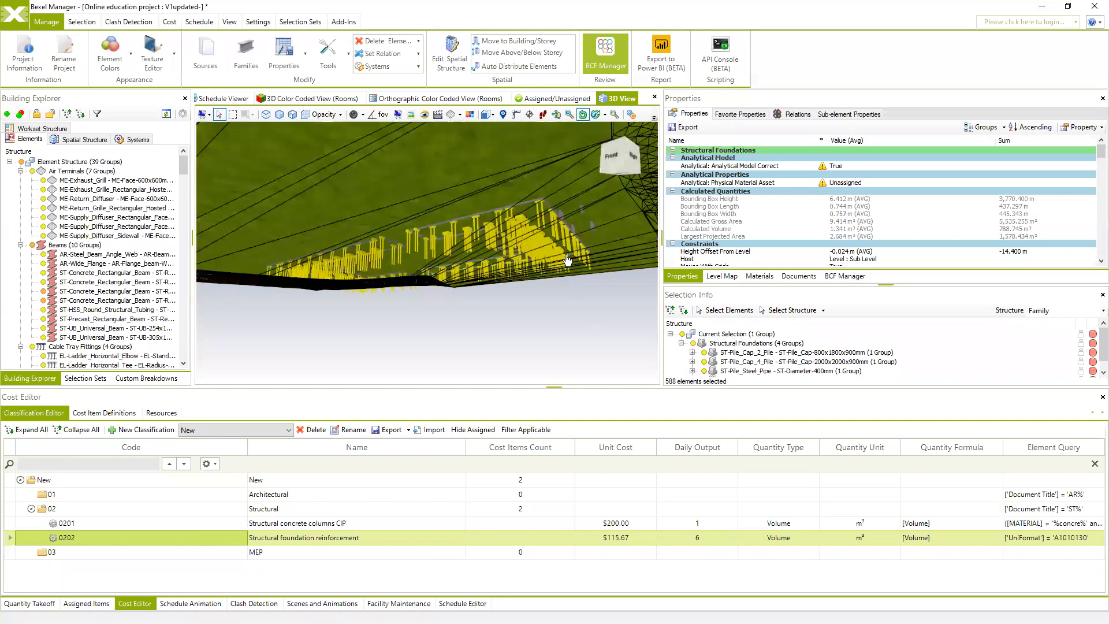
pyautogui.scroll(3, 579, 286)
pyautogui.moveTo(558, 264); pyautogui.dragTo(497, 254, button='middle')
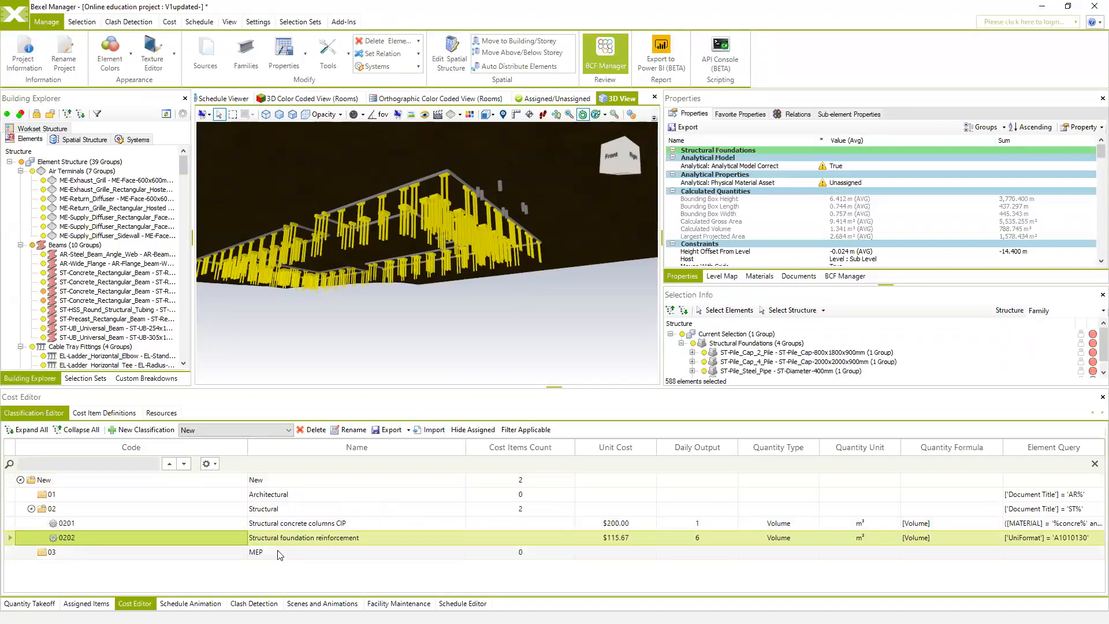
pyautogui.moveTo(482, 318); pyautogui.dragTo(486, 319)
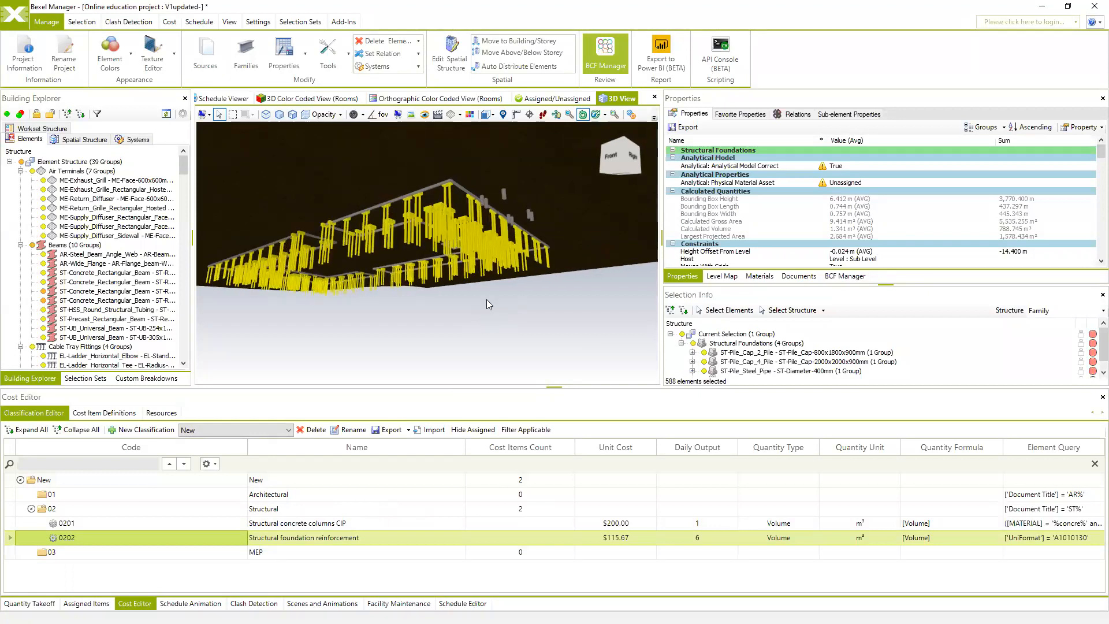
pyautogui.scroll(6, 472, 216)
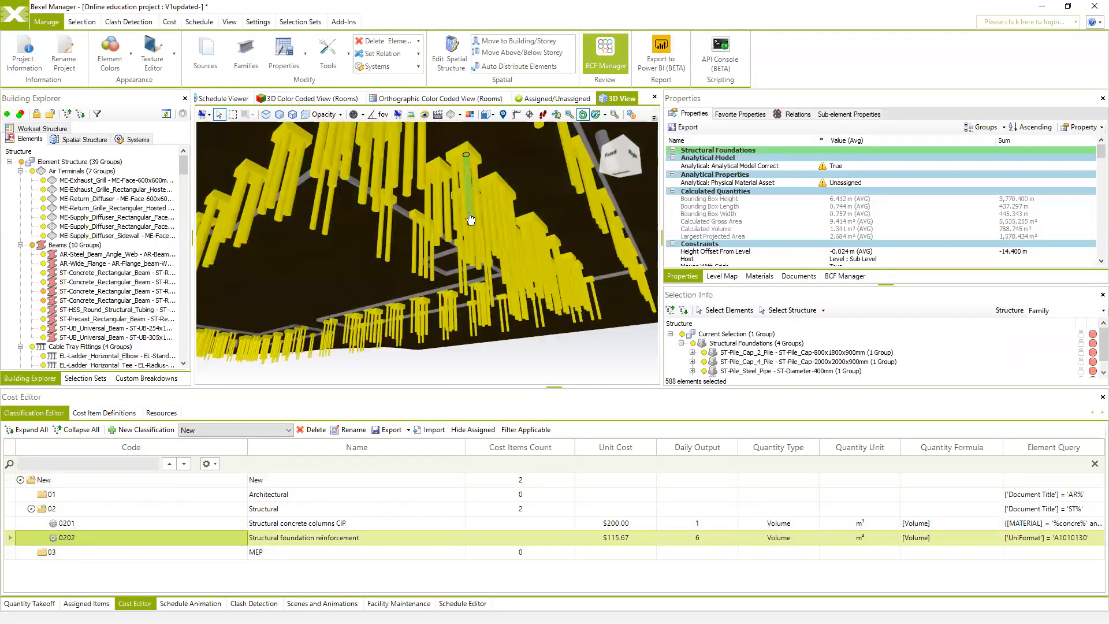
pyautogui.scroll(-1, 469, 220)
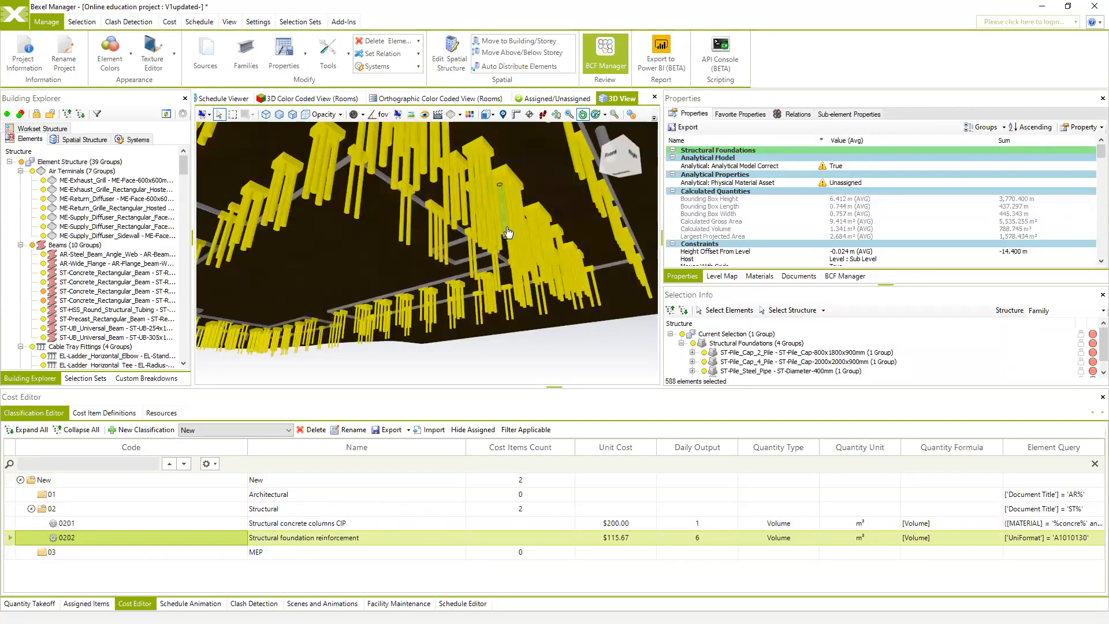
pyautogui.scroll(-3, 471, 220)
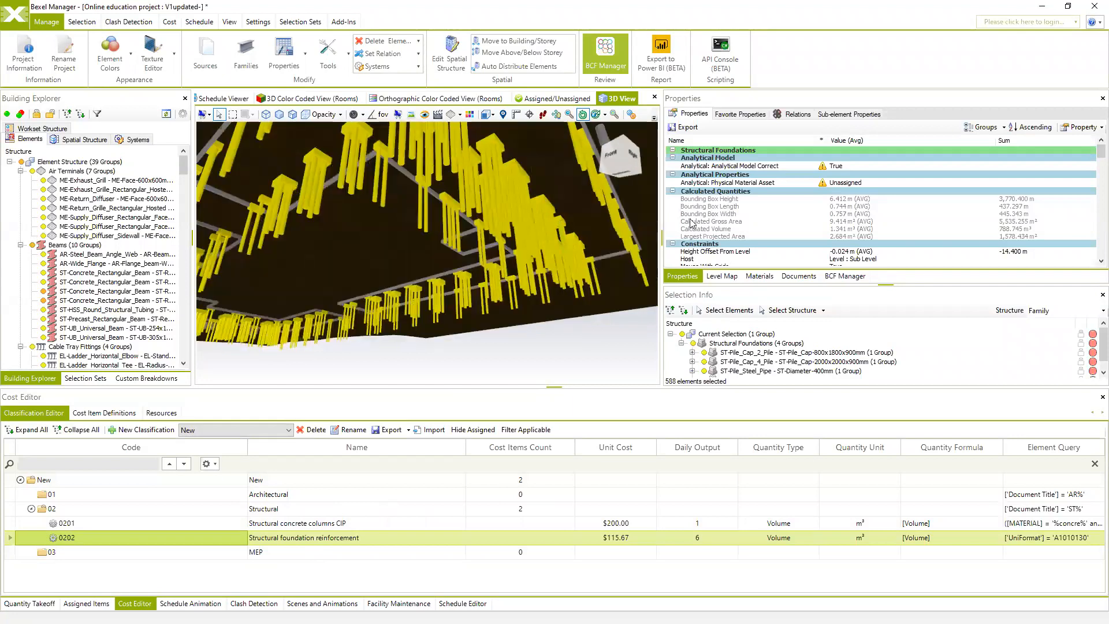
# Step: Look through the selected foundations' properties and highlight the Reinforcement property under Dimensions
pyautogui.scroll(-3, 727, 233)
pyautogui.scroll(-4, 754, 227)
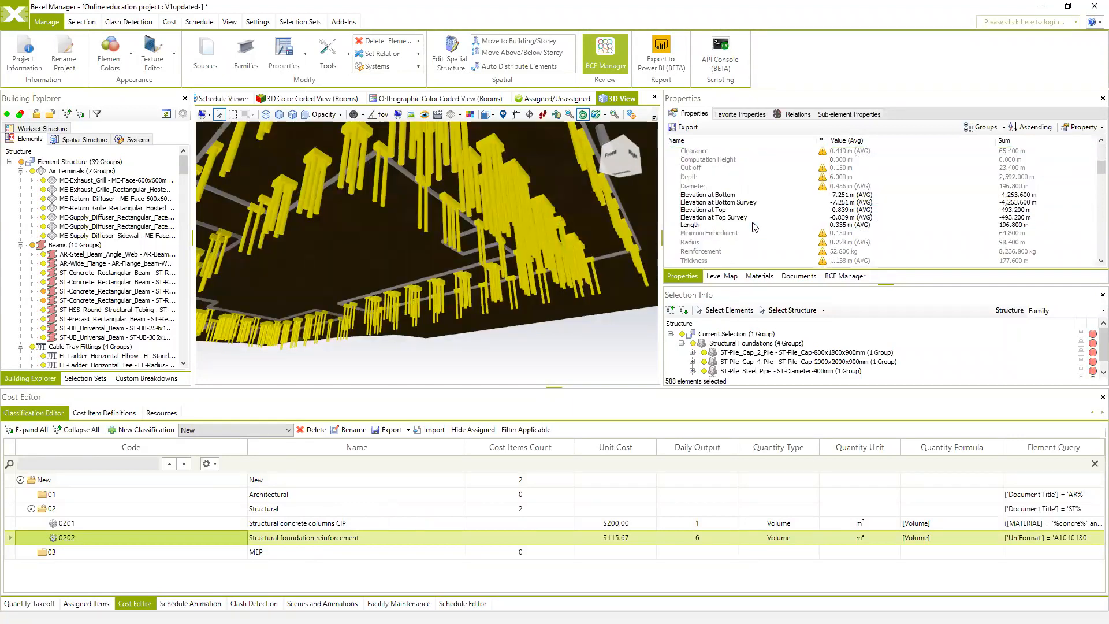
pyautogui.scroll(-3, 751, 225)
pyautogui.scroll(-3, 766, 208)
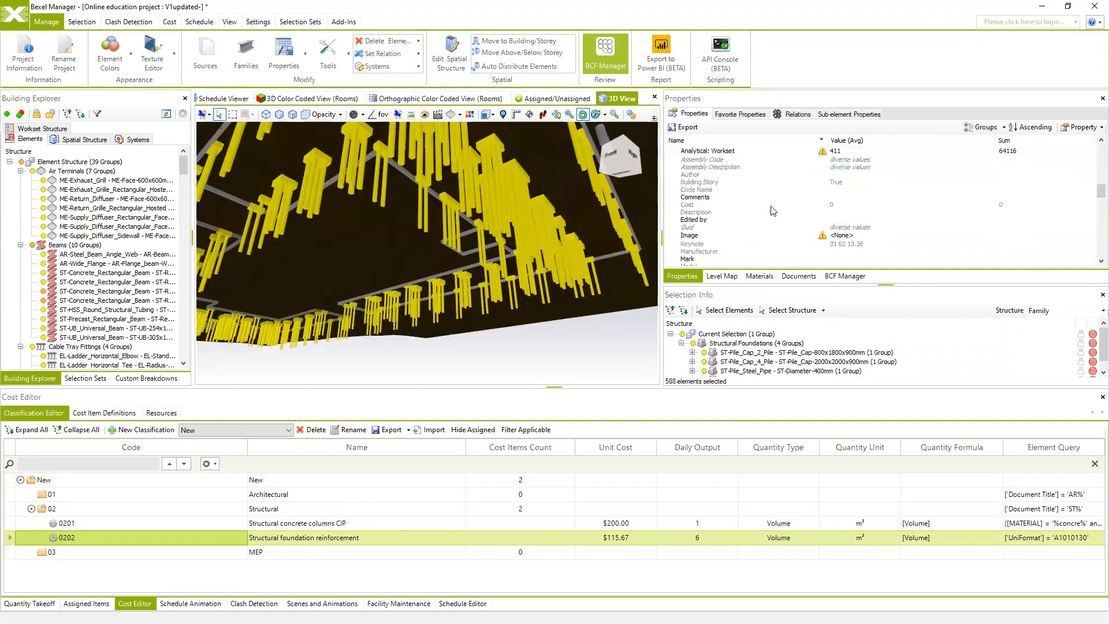
pyautogui.scroll(5, 716, 222)
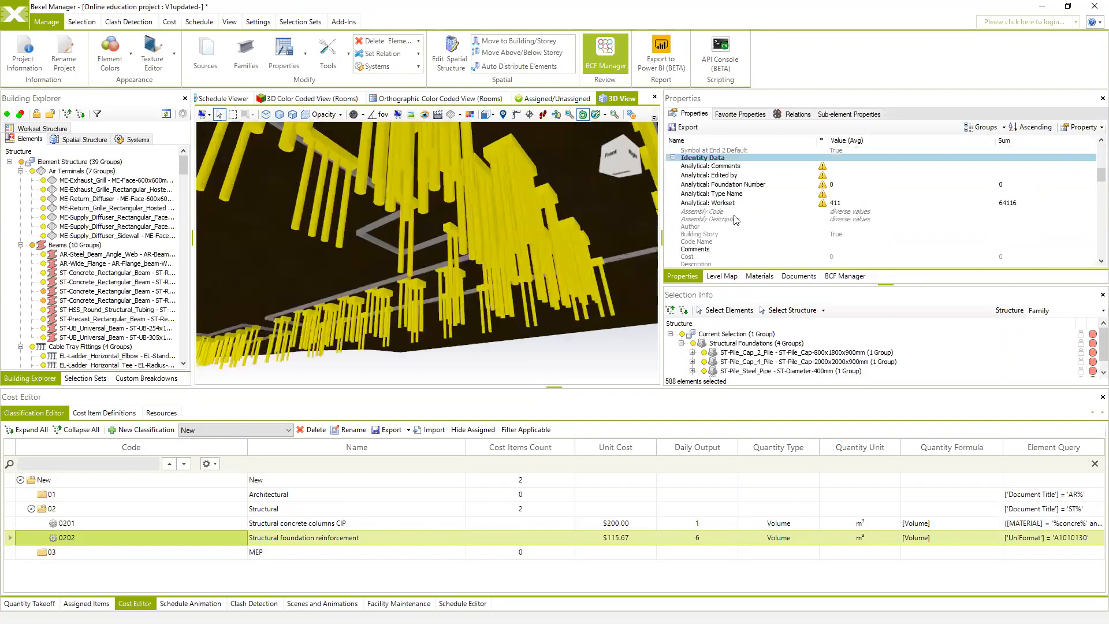
pyautogui.scroll(1, 735, 220)
pyautogui.scroll(1, 767, 228)
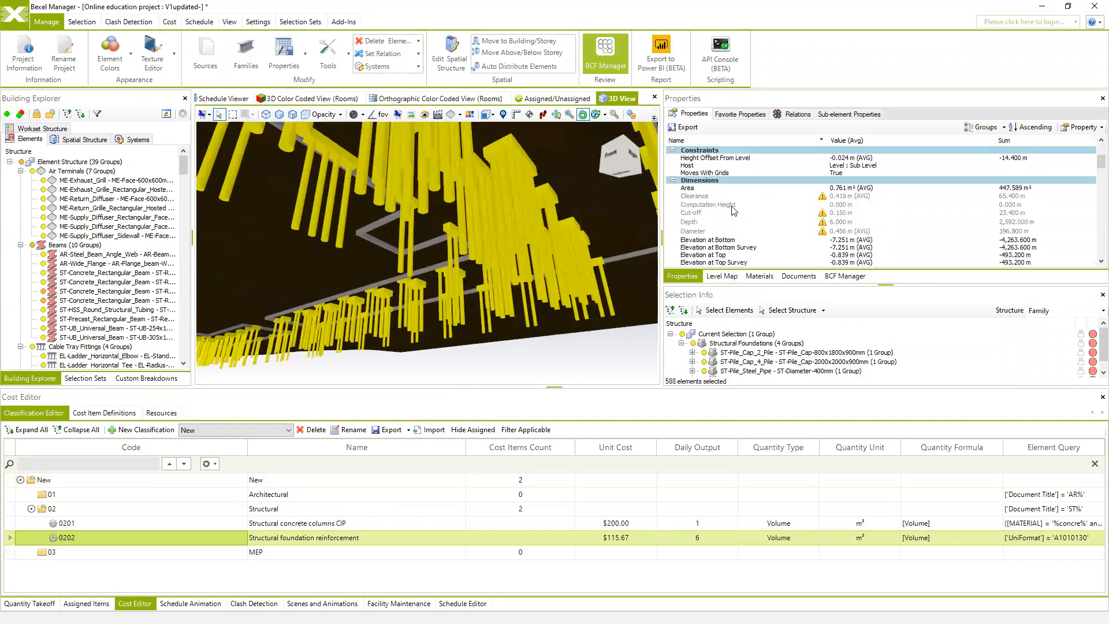
pyautogui.scroll(1, 745, 231)
pyautogui.scroll(1, 741, 228)
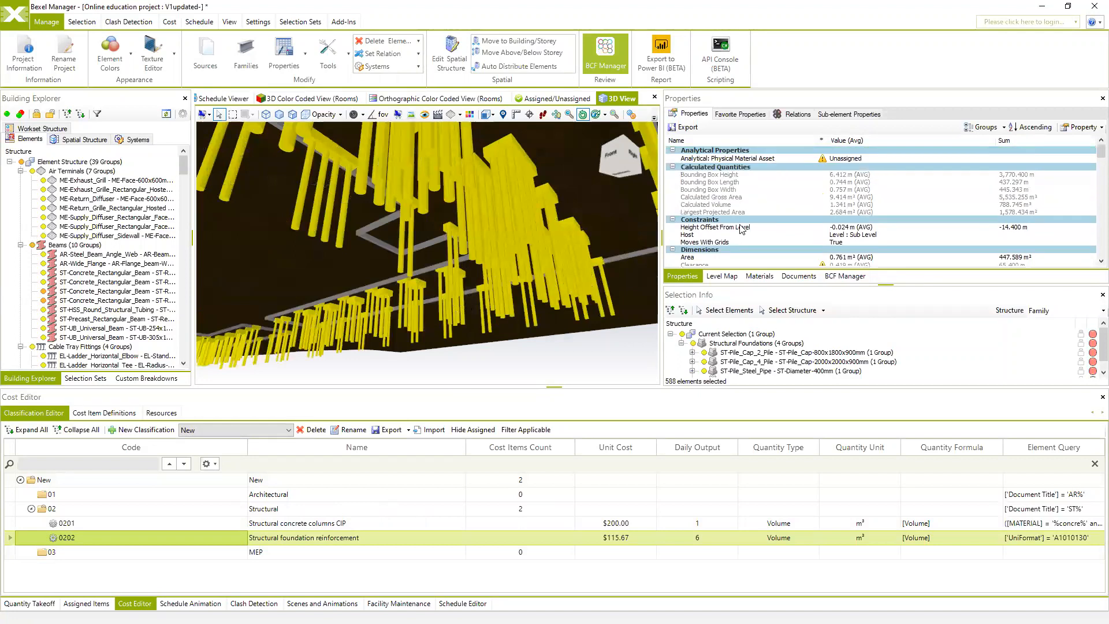
pyautogui.scroll(-5, 741, 230)
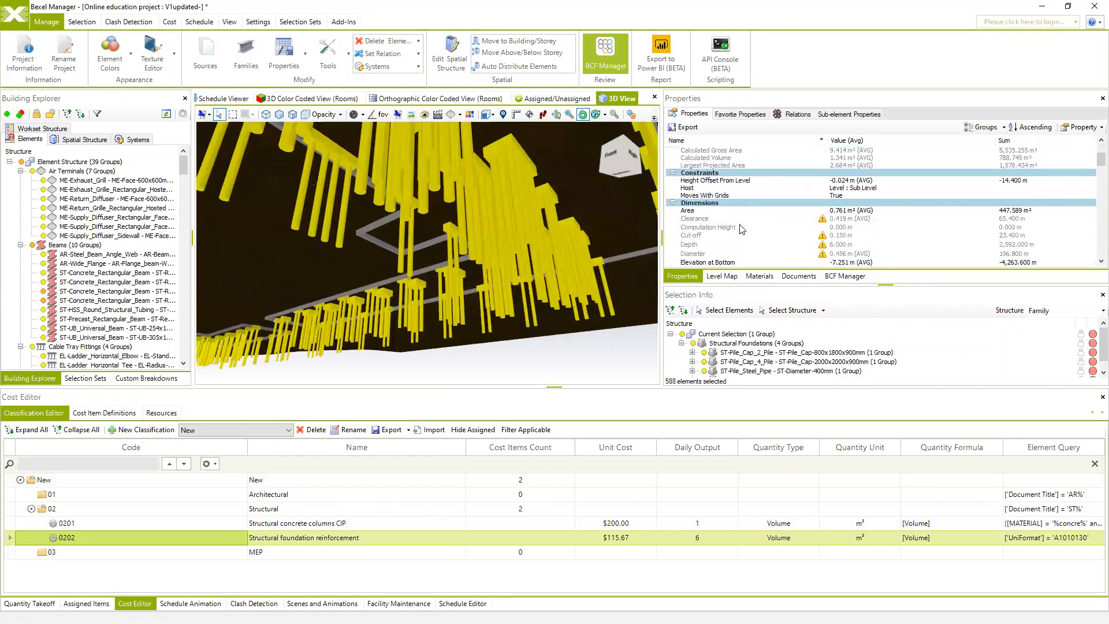
pyautogui.scroll(-1, 741, 227)
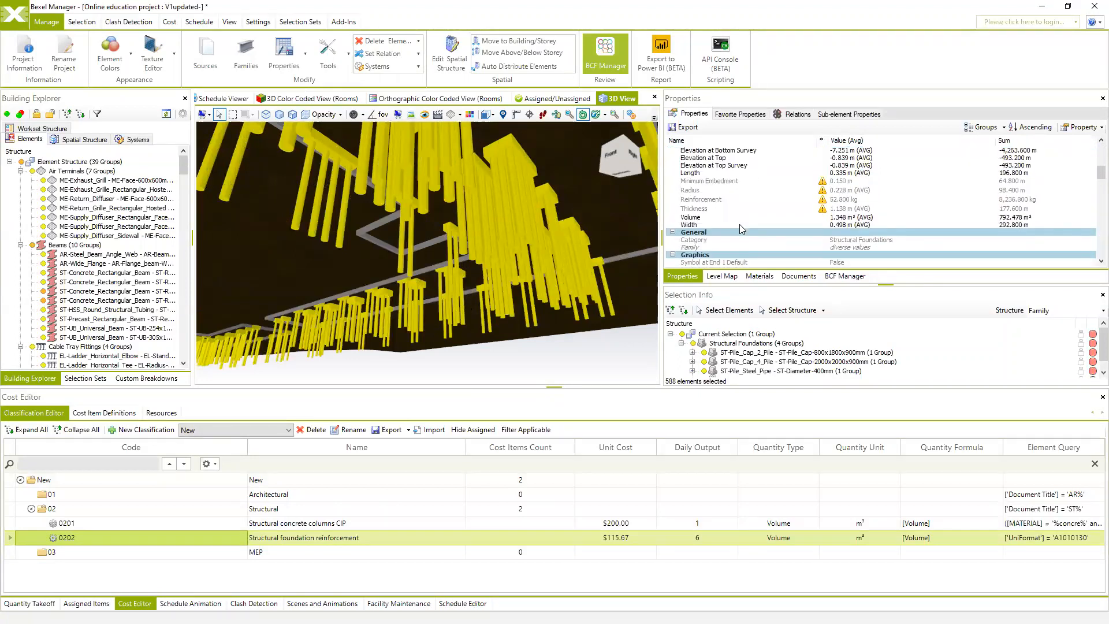
pyautogui.click(882, 199)
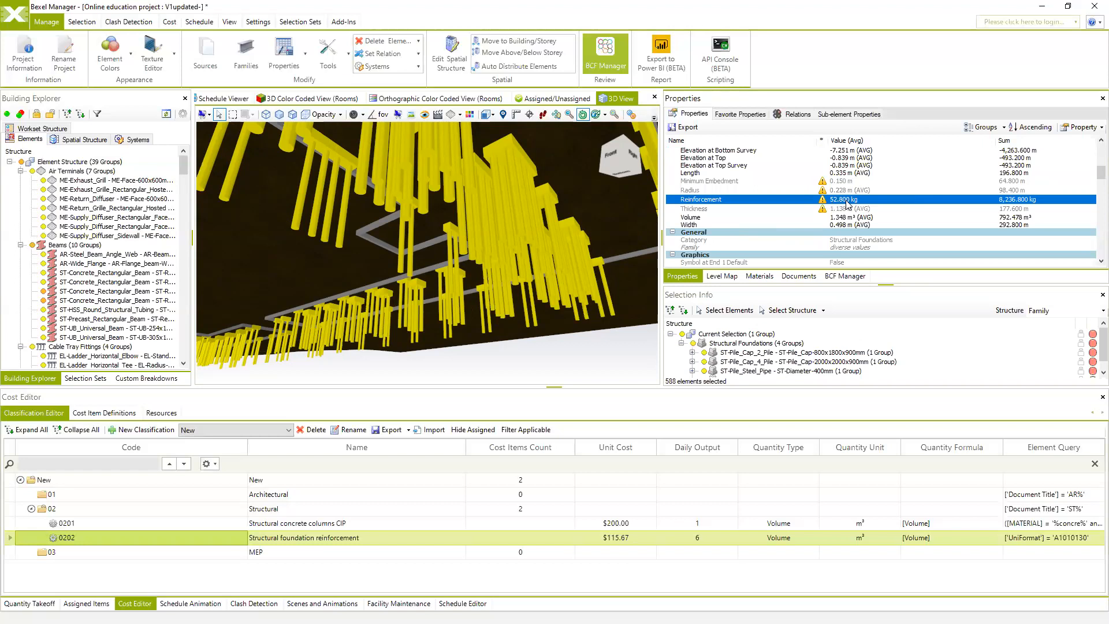
pyautogui.moveTo(507, 282); pyautogui.dragTo(483, 271, button='middle')
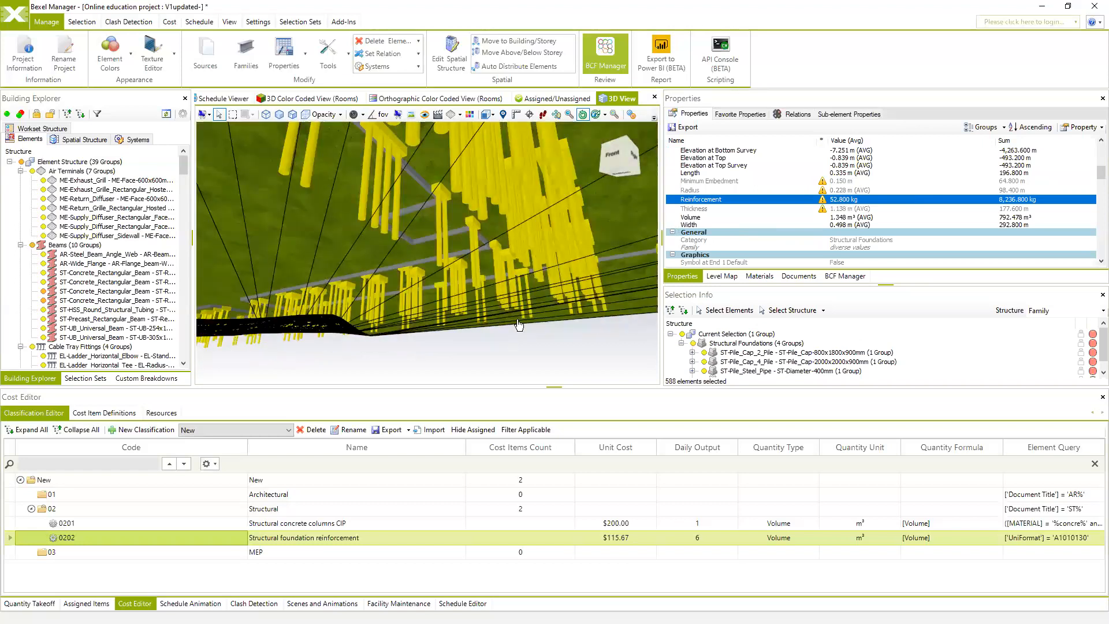
pyautogui.moveTo(514, 320); pyautogui.dragTo(513, 306, button='middle')
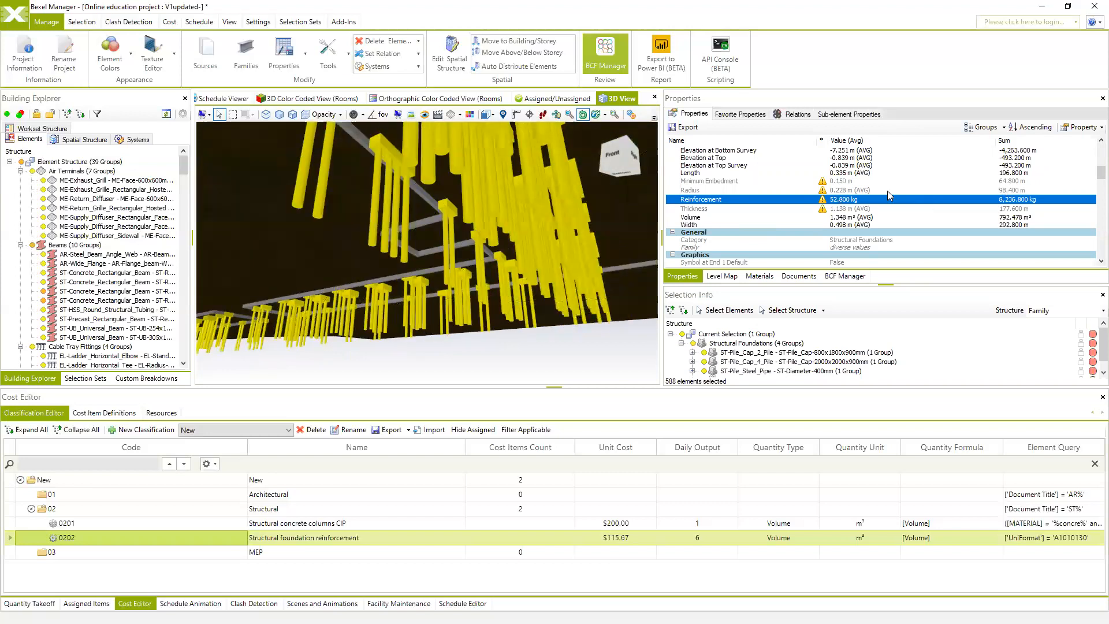
# Step: Change the mapping formula in the definition of cost item 0202 to [Volume] * [Reinforcement]
pyautogui.rightClick(153, 539)
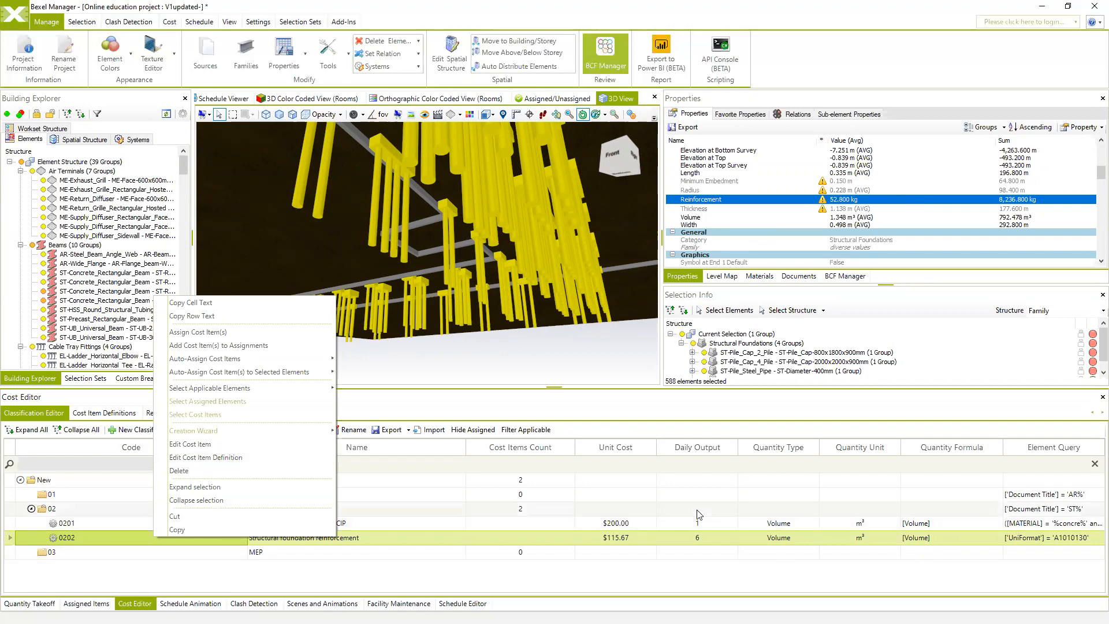
pyautogui.click(206, 456)
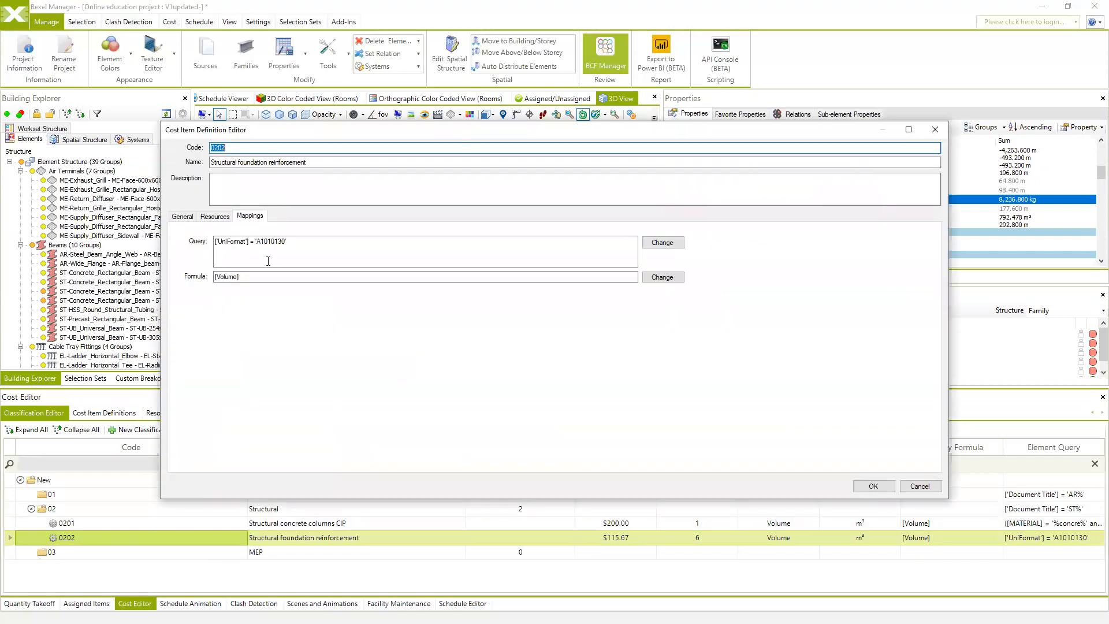
pyautogui.click(662, 277)
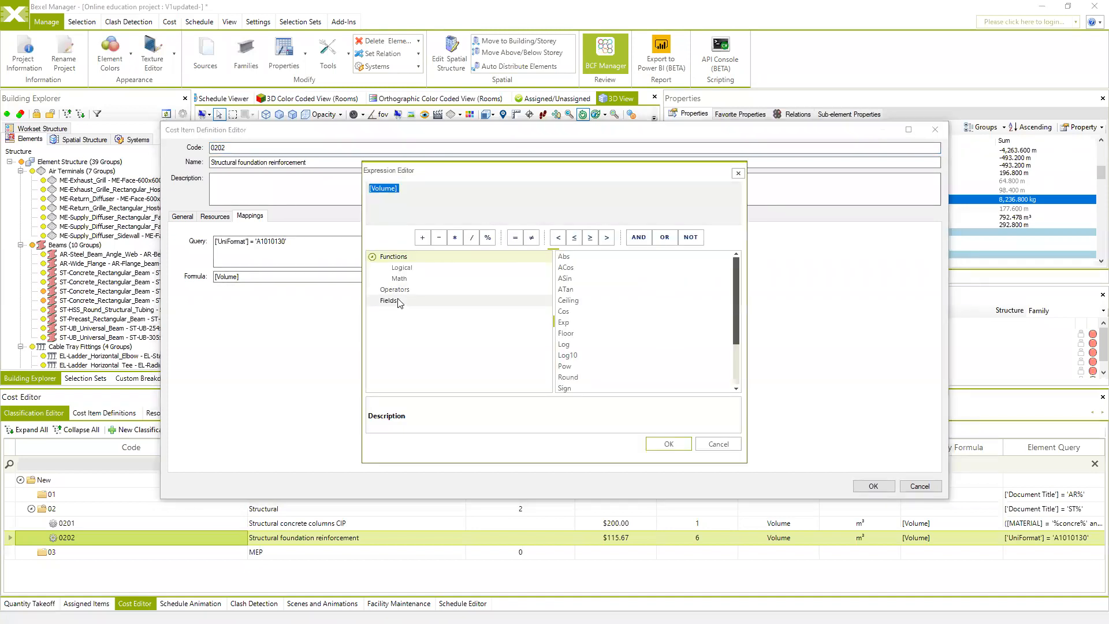
pyautogui.click(404, 192)
pyautogui.moveTo(400, 190); pyautogui.dragTo(356, 194)
pyautogui.hotkey('ctrl', 'c')
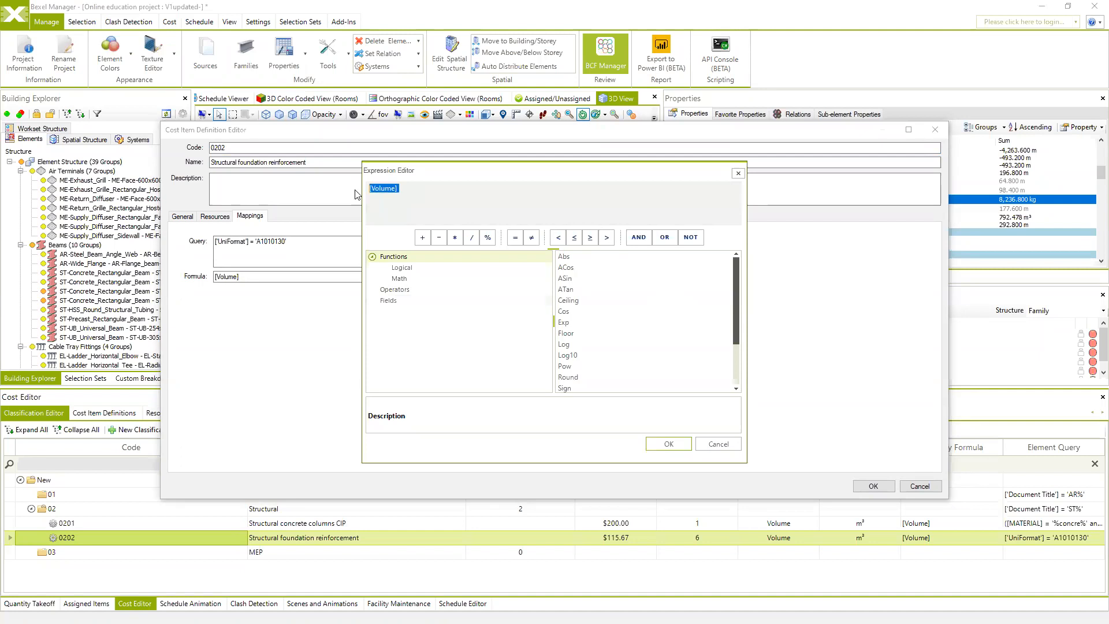
pyautogui.click(406, 192)
pyautogui.write('*')
pyautogui.hotkey('ctrl', 'v')
pyautogui.moveTo(429, 189); pyautogui.dragTo(408, 190)
pyautogui.press('BackSpace')
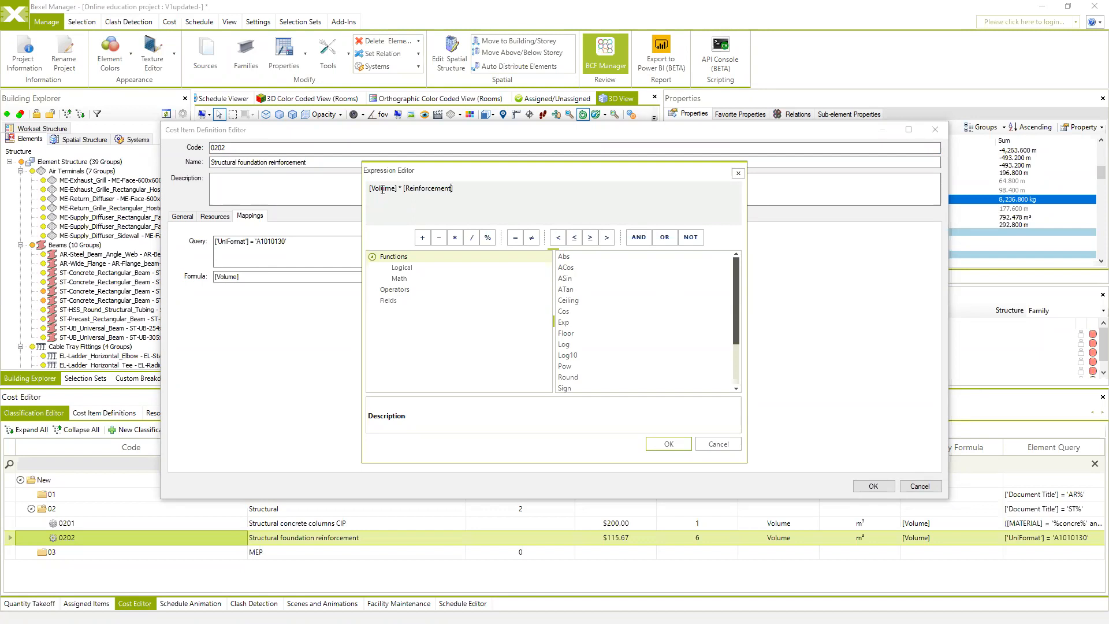
pyautogui.moveTo(382, 190); pyautogui.dragTo(479, 191)
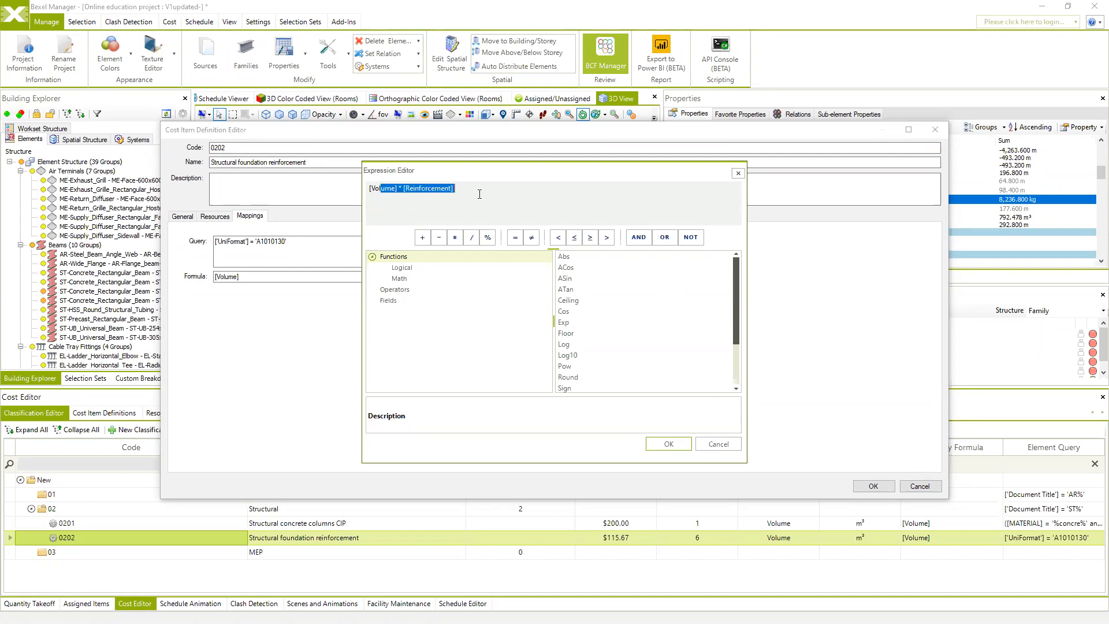
pyautogui.click(669, 444)
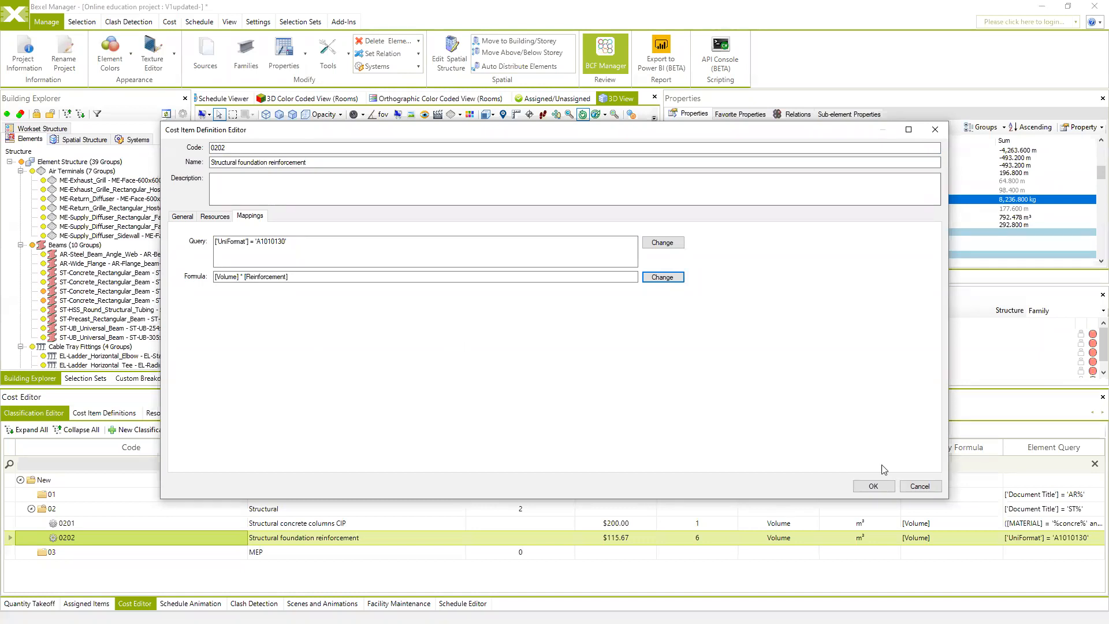
# Step: Review the operators available for cost item 0202's formula in the Expression Editor and close it without changes
pyautogui.click(663, 278)
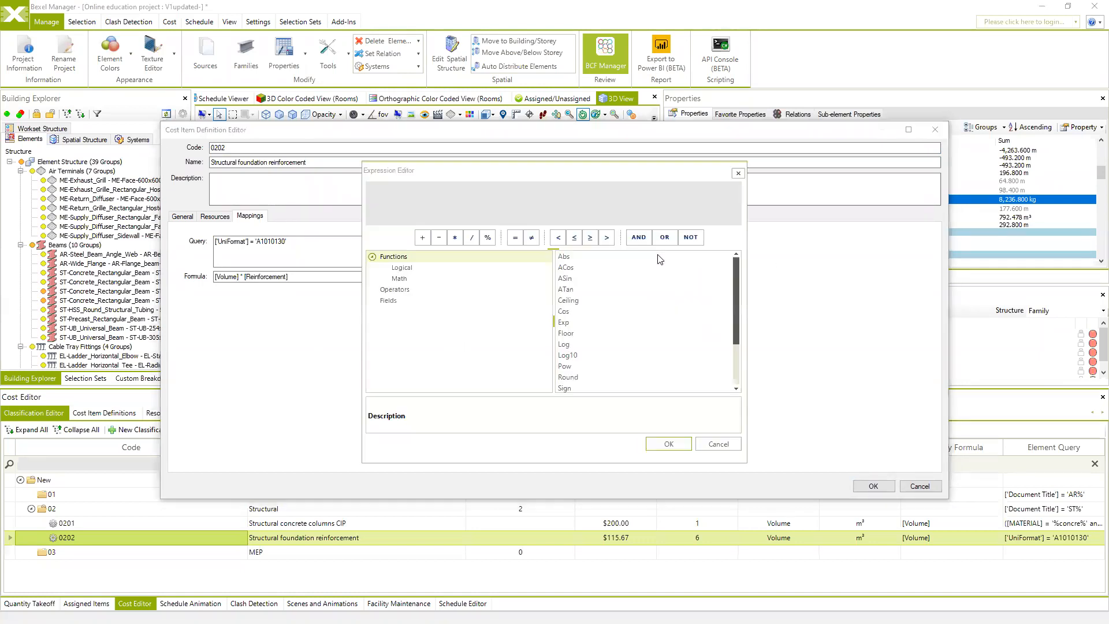
pyautogui.click(388, 289)
pyautogui.click(465, 210)
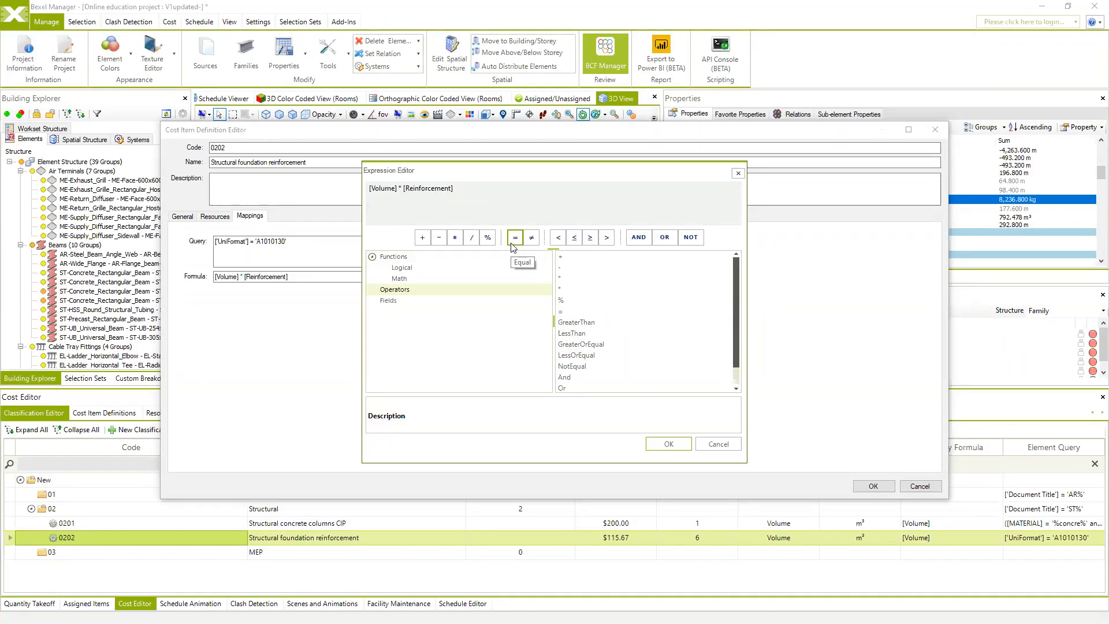
pyautogui.click(705, 445)
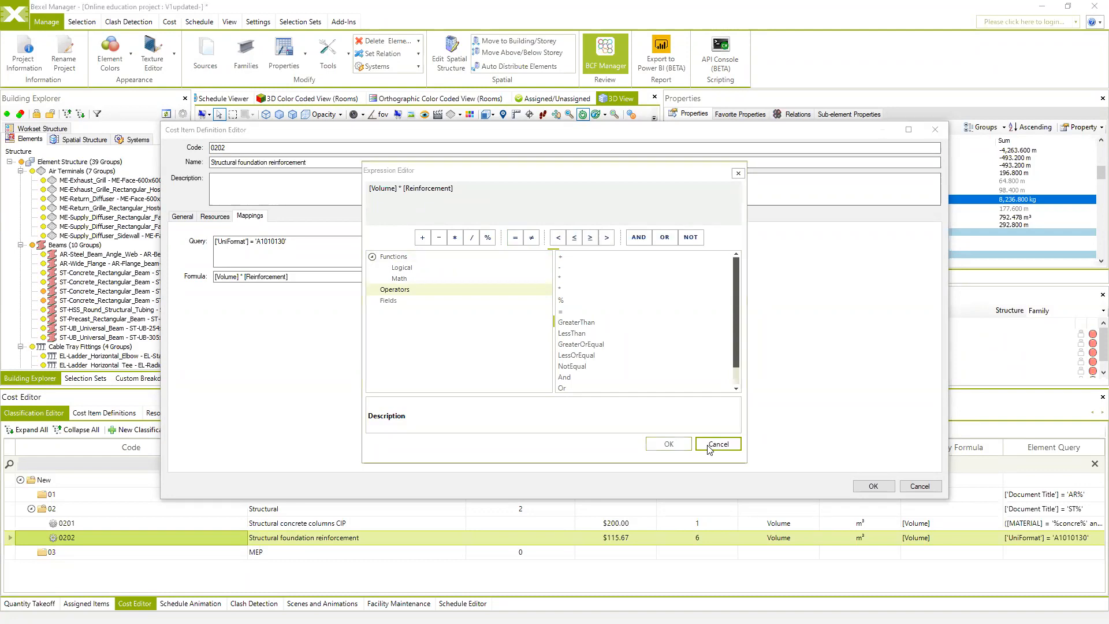
# Step: Save the edited definition of cost item 0202 Structural foundation reinforcement
pyautogui.click(880, 484)
pyautogui.click(596, 358)
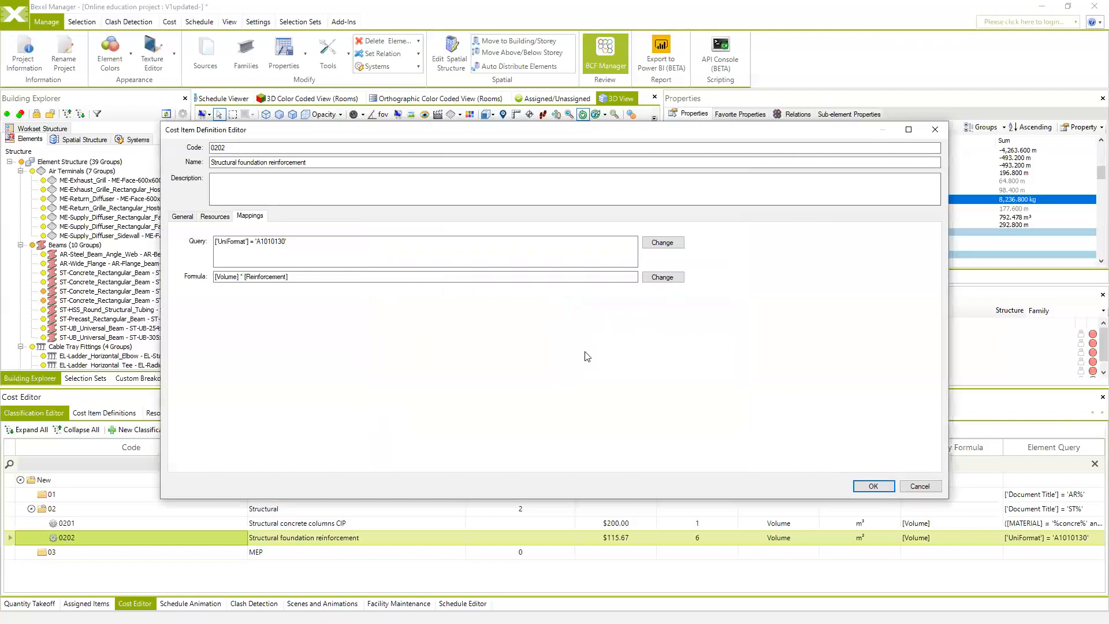
# Step: Select cost item 0201 Structural concrete columns CIP in the cost classification
pyautogui.scroll(-6, 452, 318)
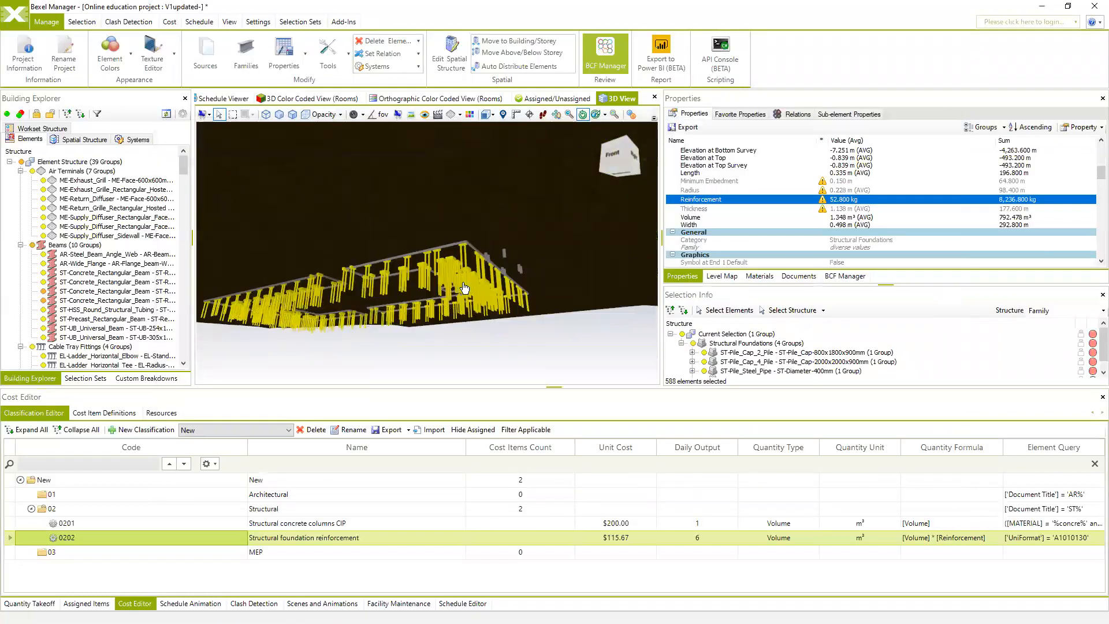
pyautogui.moveTo(470, 281); pyautogui.dragTo(489, 350)
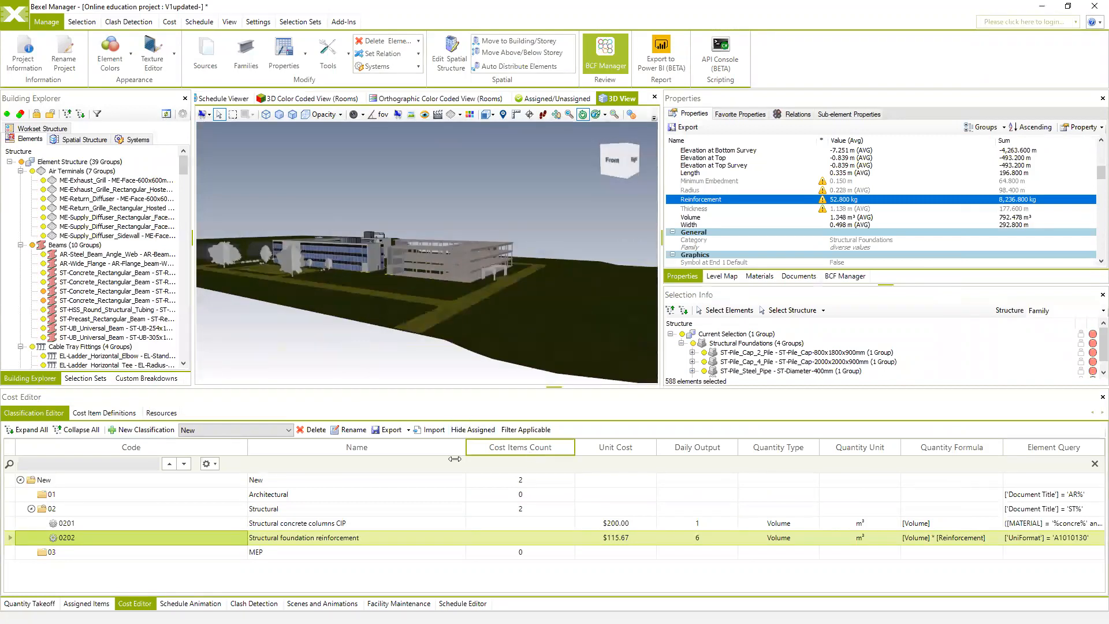
pyautogui.click(426, 525)
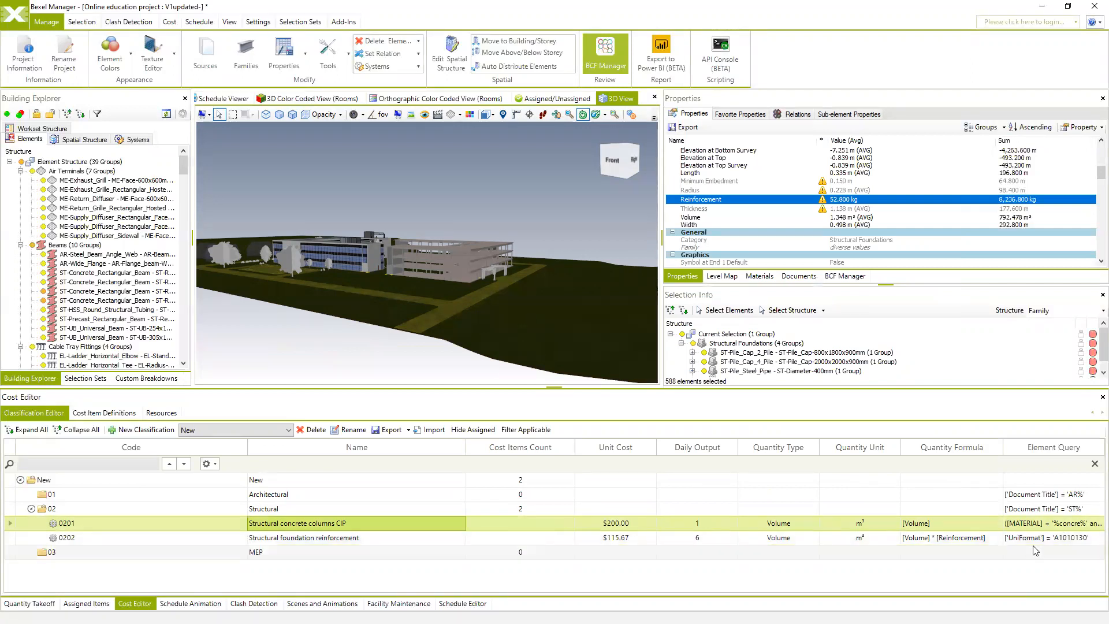
pyautogui.moveTo(465, 272); pyautogui.dragTo(471, 274)
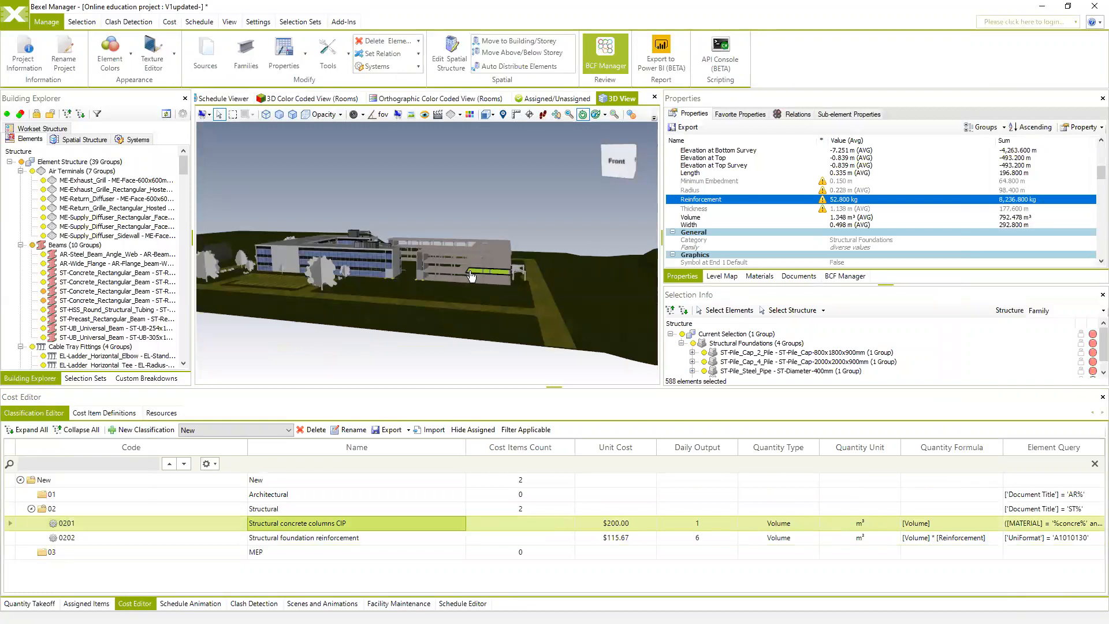
# Step: Select the three ST-Concrete_Round_Column families (300, 450 and 750 mm) under Structural Columns in the element structure
pyautogui.scroll(3, 459, 272)
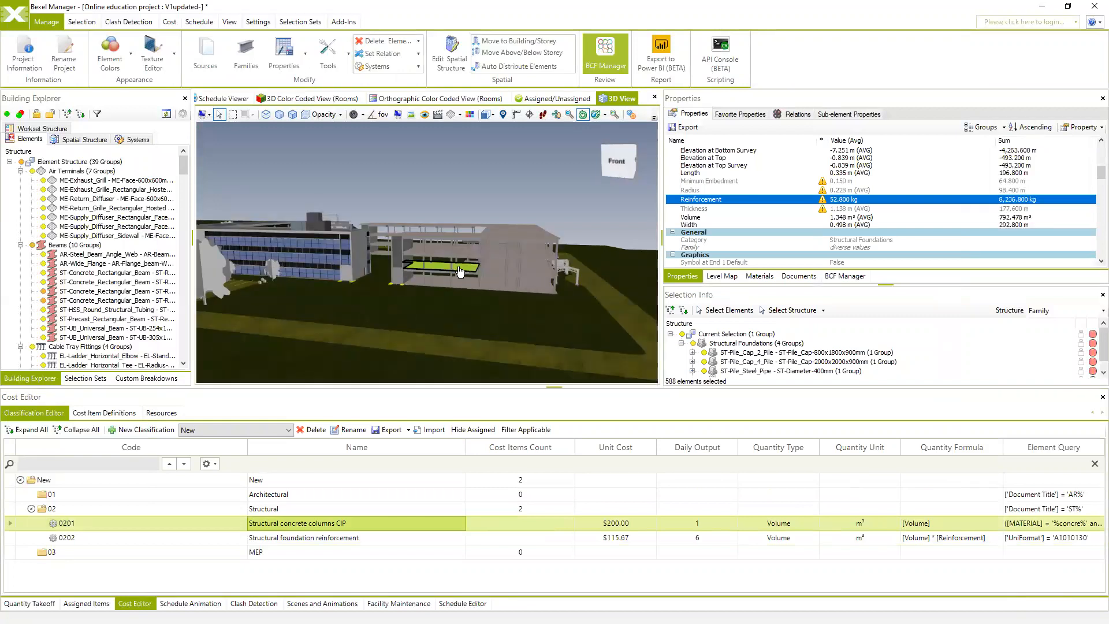
pyautogui.click(452, 269)
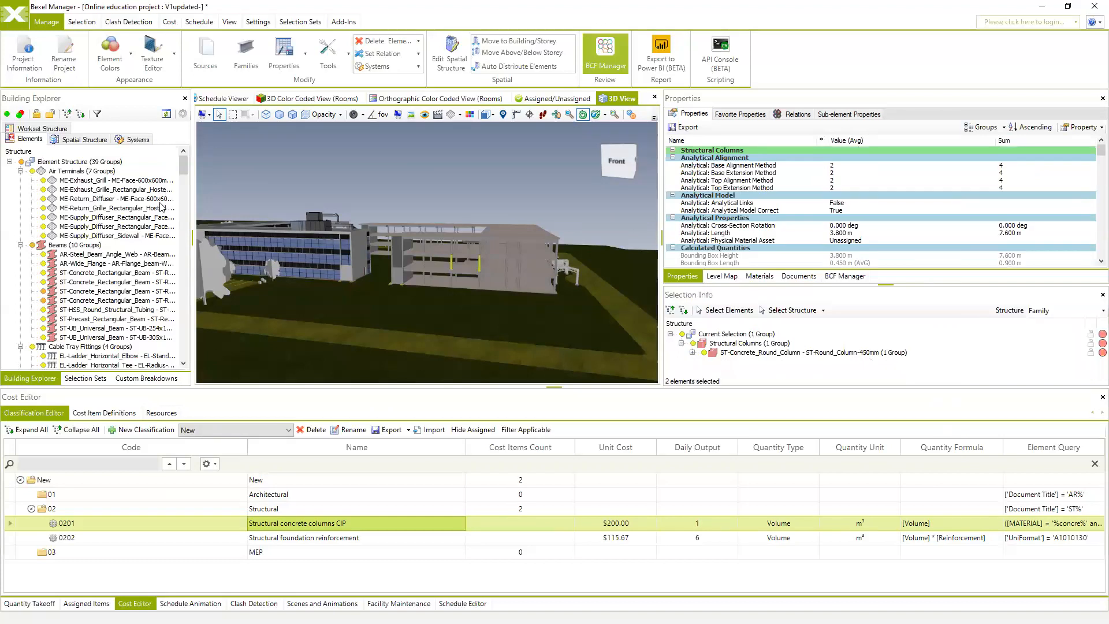
pyautogui.scroll(-10, 116, 245)
pyautogui.scroll(-15, 114, 243)
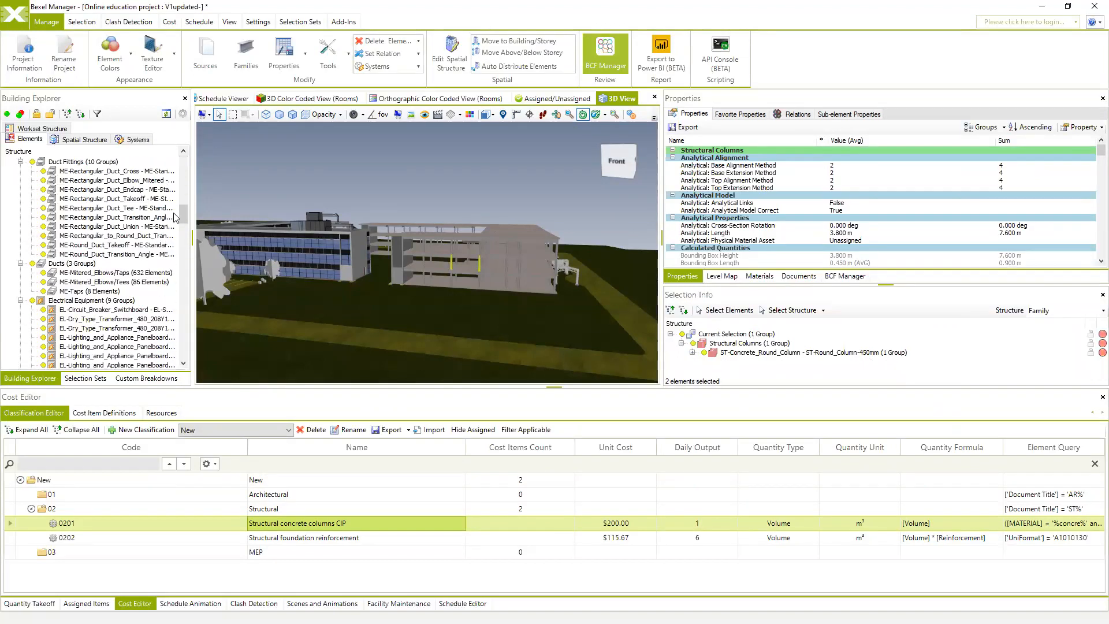
pyautogui.scroll(5, 130, 295)
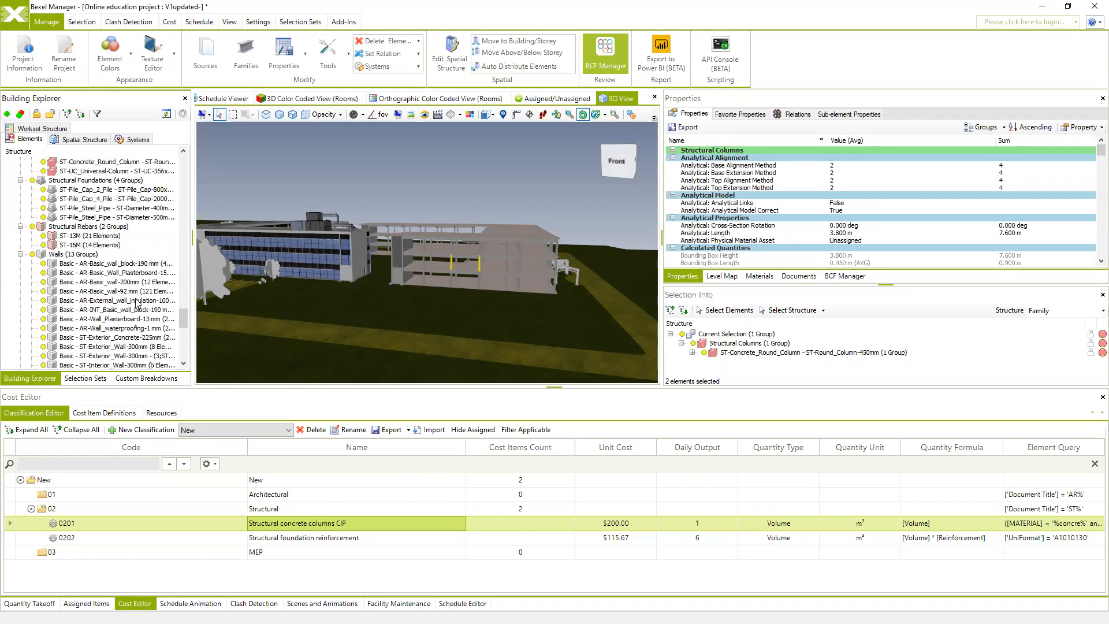
pyautogui.click(86, 282)
pyautogui.keyDown('shift'); pyautogui.click(87, 300); pyautogui.keyUp('shift')
pyautogui.moveTo(492, 280); pyautogui.dragTo(503, 269)
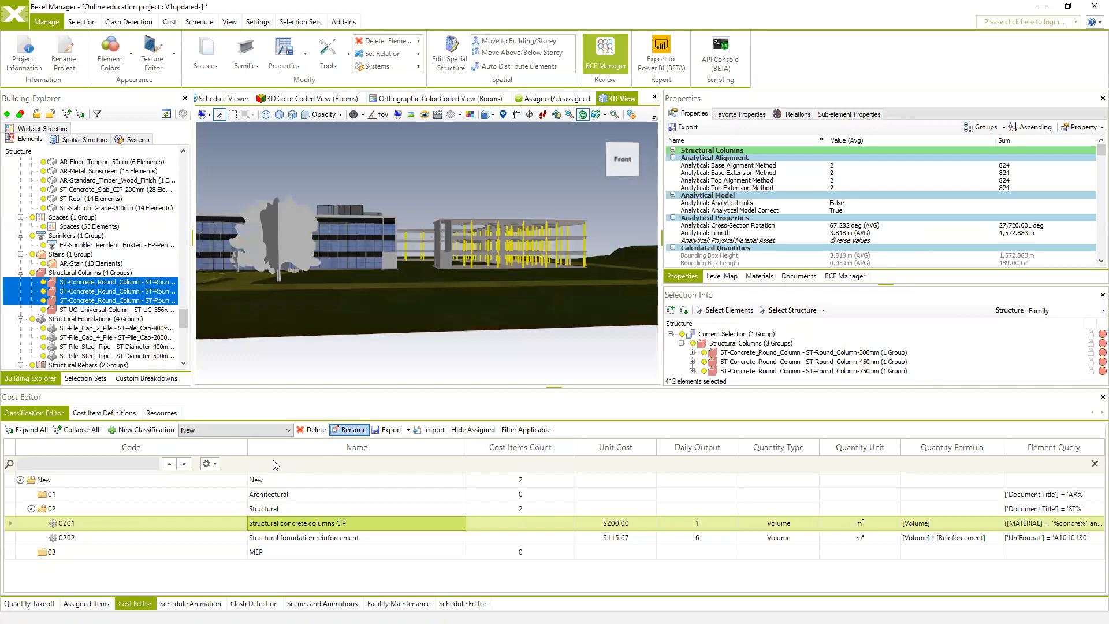
pyautogui.rightClick(166, 522)
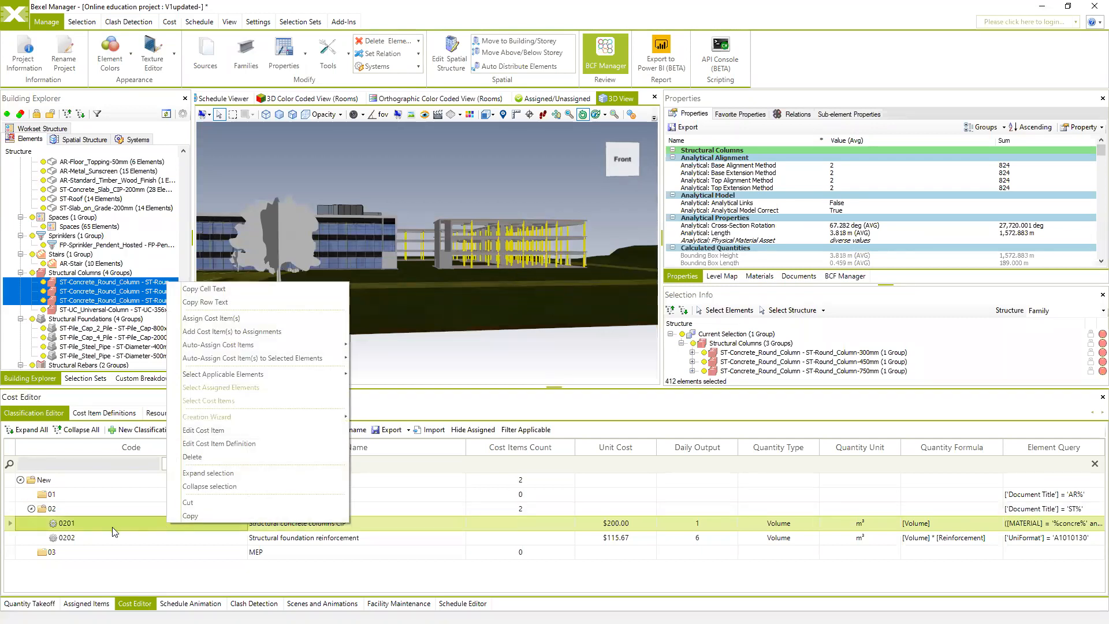
pyautogui.click(234, 319)
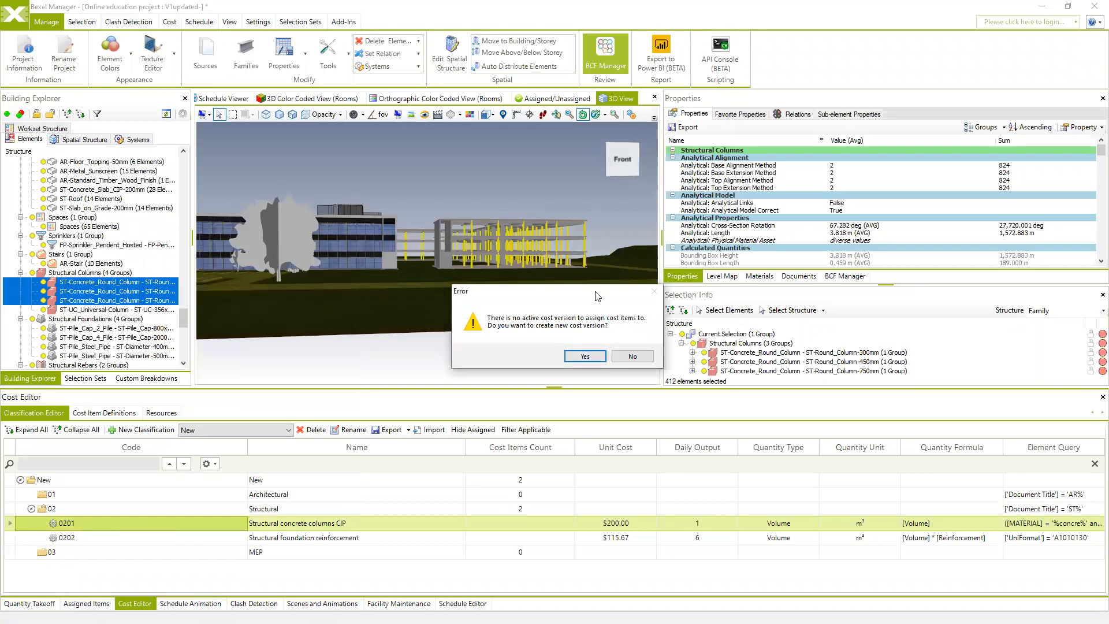
pyautogui.moveTo(582, 294); pyautogui.dragTo(532, 282)
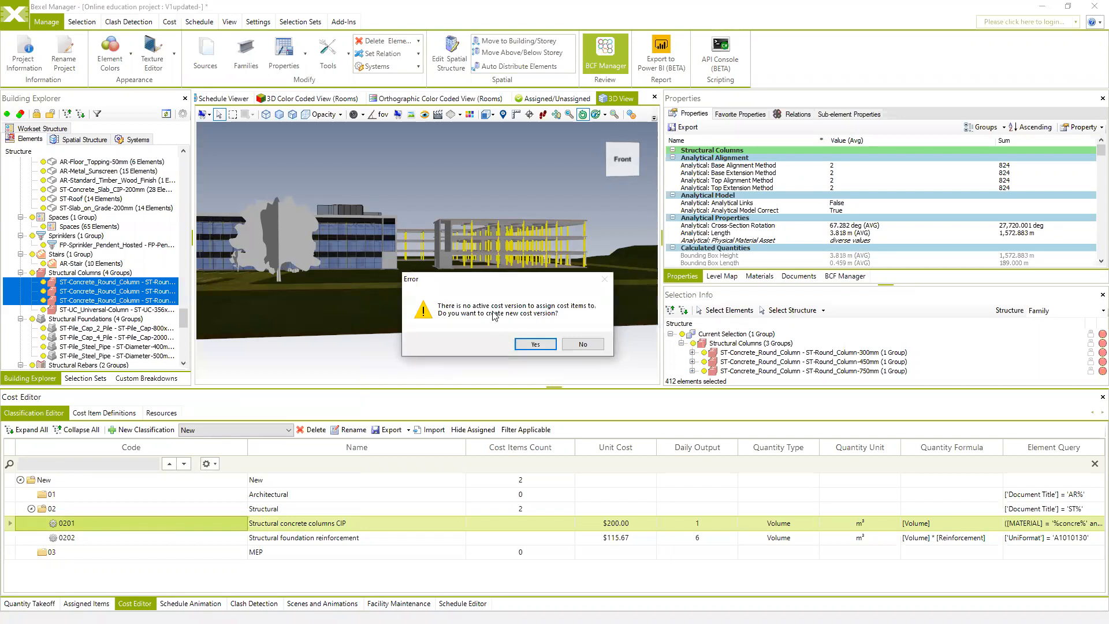
pyautogui.click(576, 343)
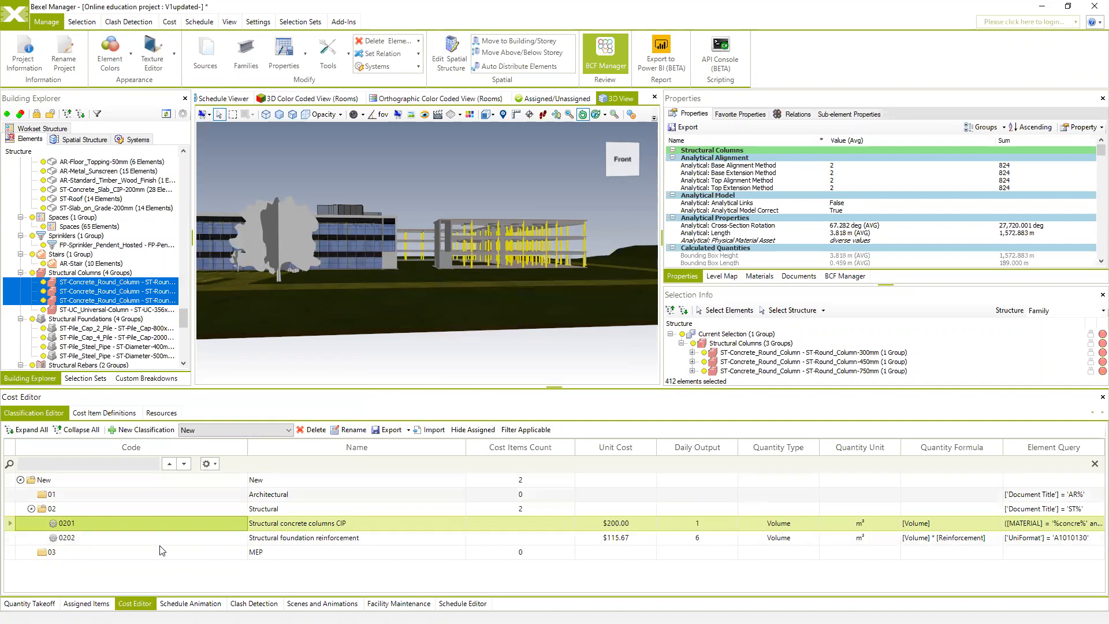
# Step: Review the cost item definitions, the resources and the list of assigned items
pyautogui.moveTo(366, 387); pyautogui.dragTo(366, 359)
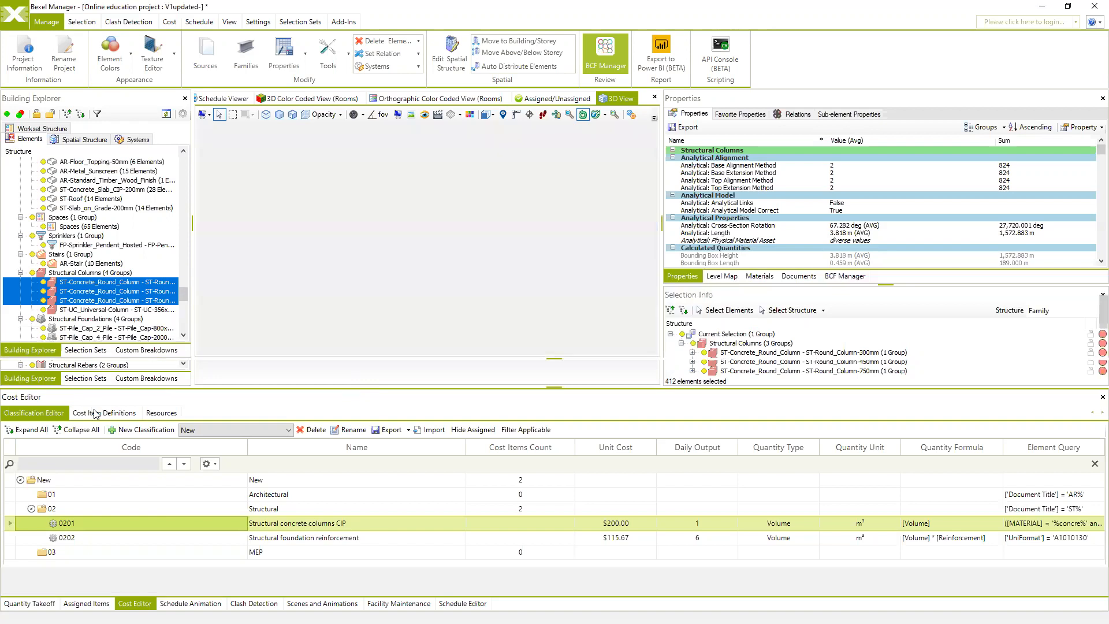
pyautogui.click(98, 388)
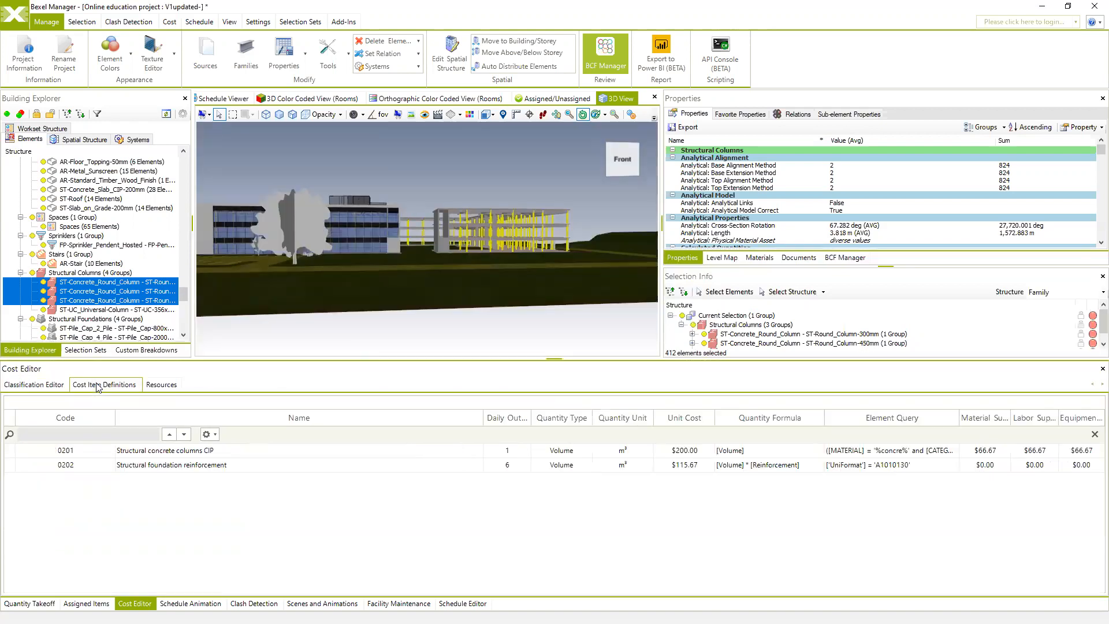
pyautogui.click(162, 384)
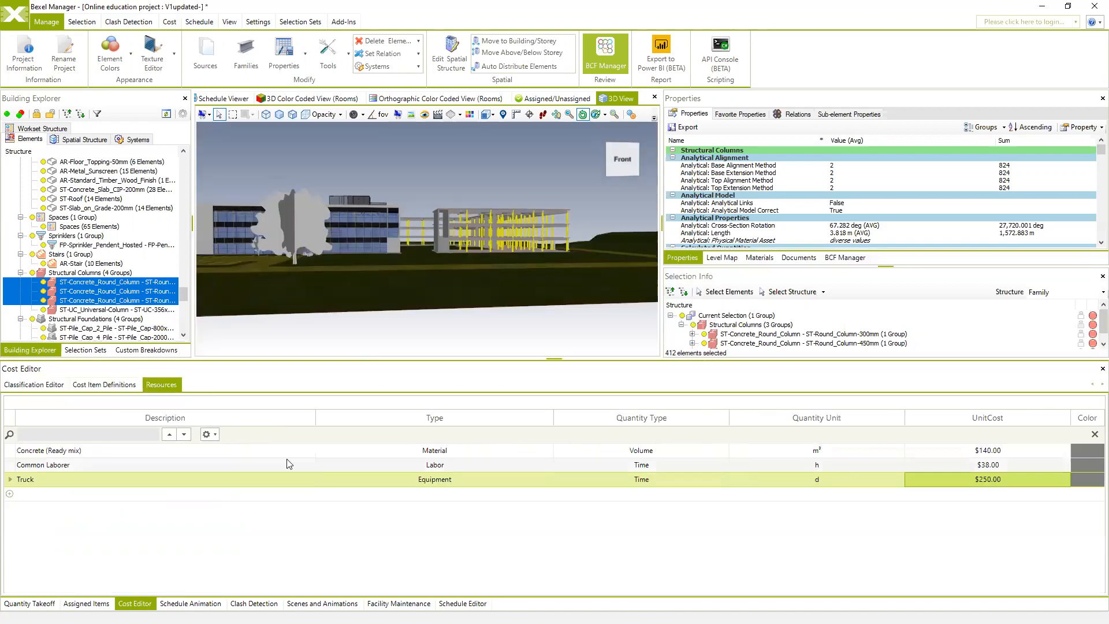
pyautogui.click(47, 384)
pyautogui.moveTo(410, 316); pyautogui.dragTo(453, 336, button='middle')
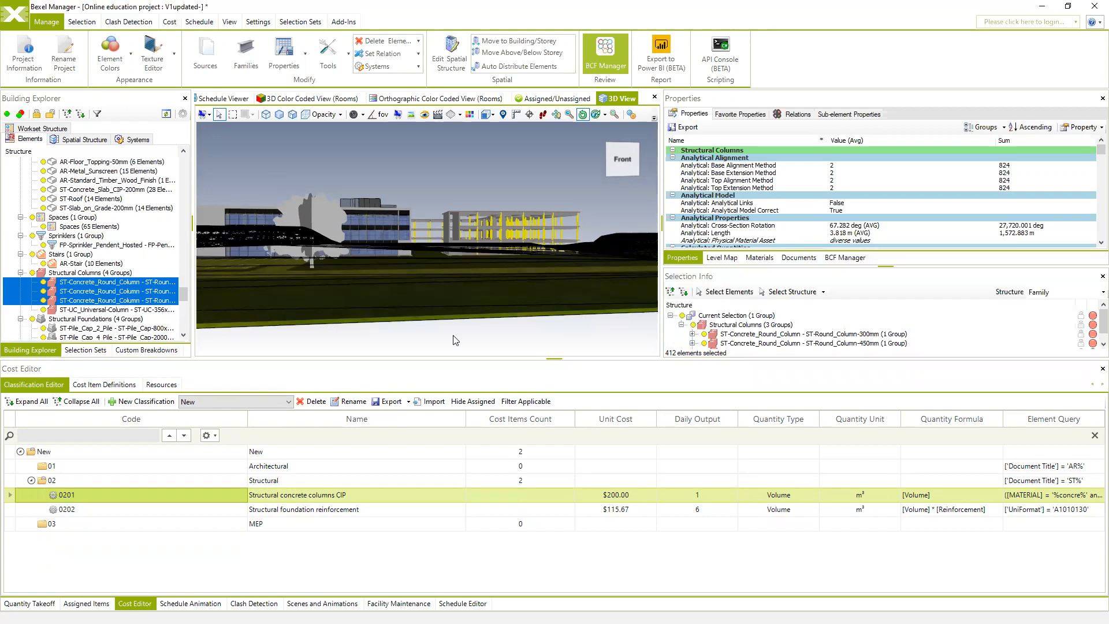
pyautogui.click(86, 603)
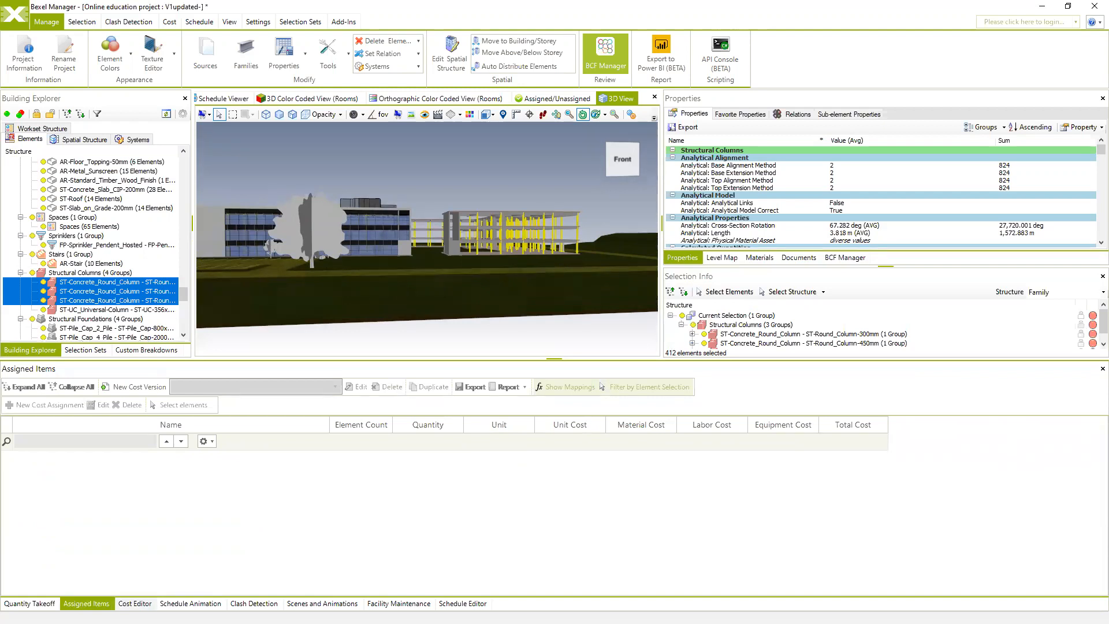
pyautogui.click(135, 603)
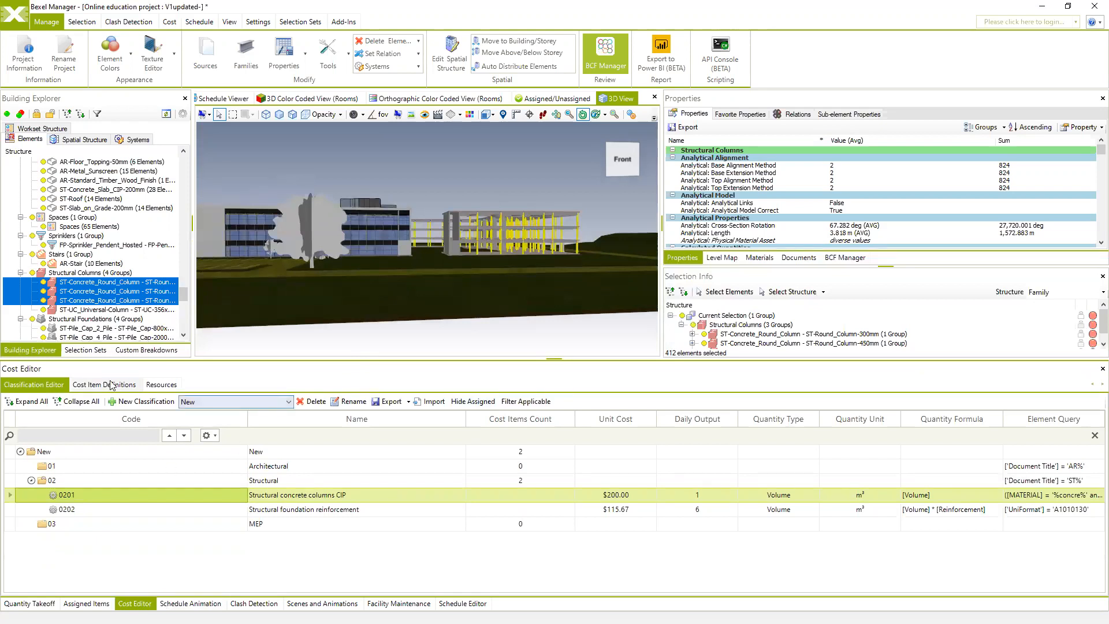
pyautogui.click(91, 604)
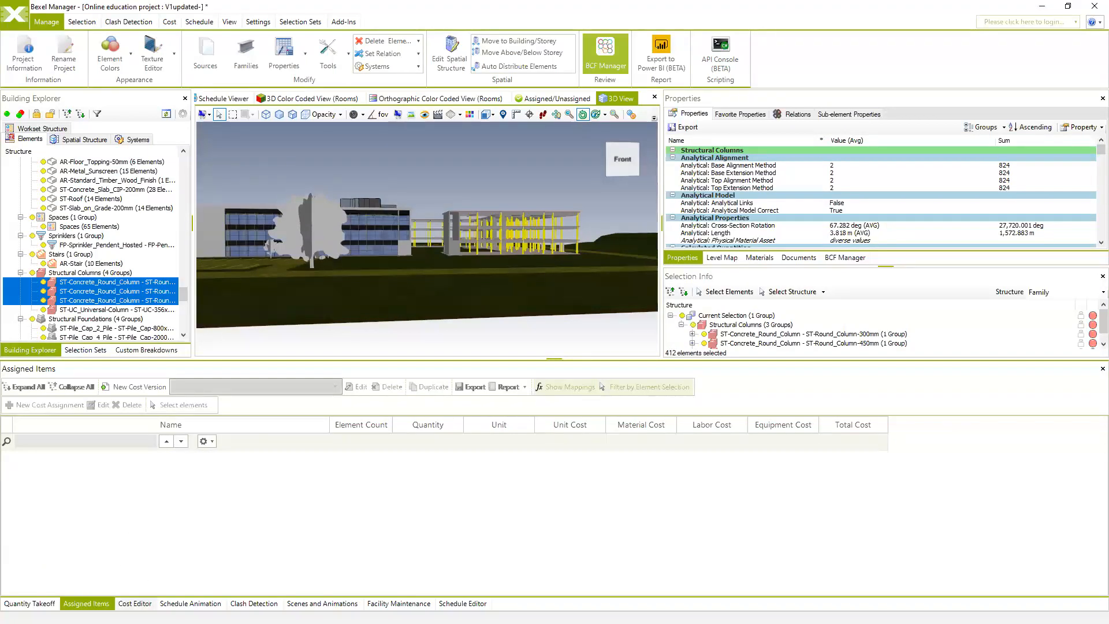
# Step: Assign cost item 0201 to the selected columns in a new cost version named New, using the same mapping for all families
pyautogui.click(135, 603)
pyautogui.rightClick(70, 496)
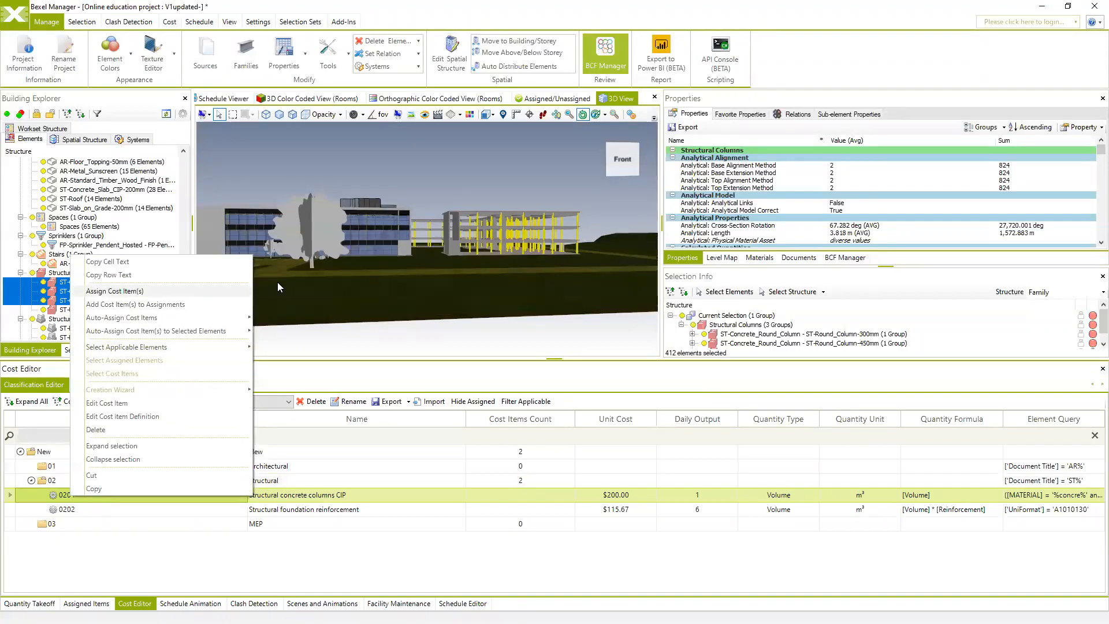
pyautogui.click(104, 292)
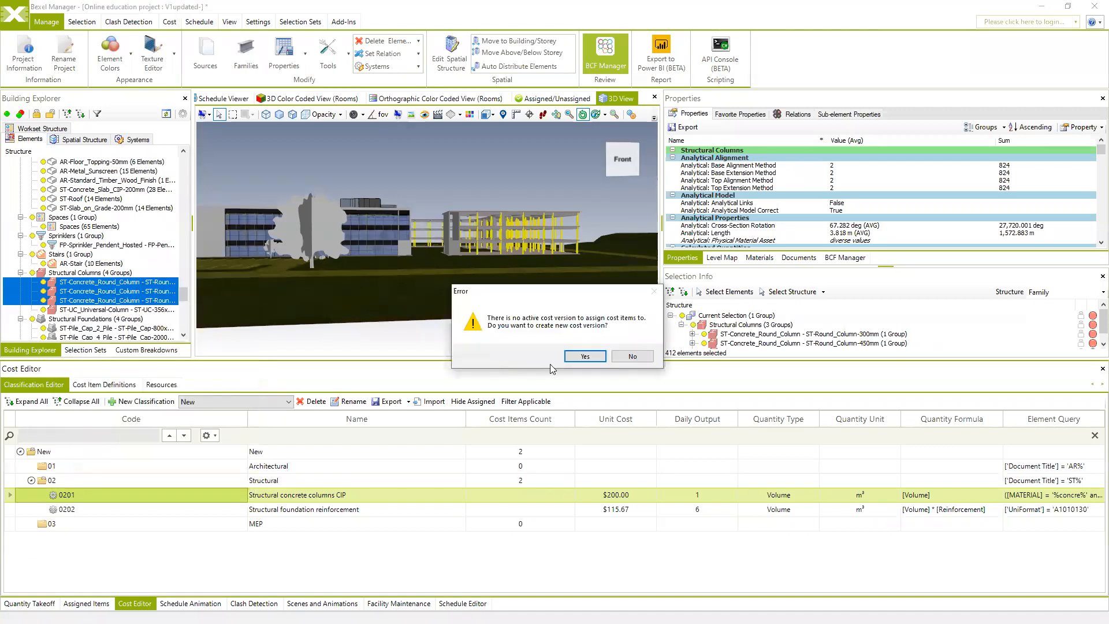
pyautogui.click(584, 357)
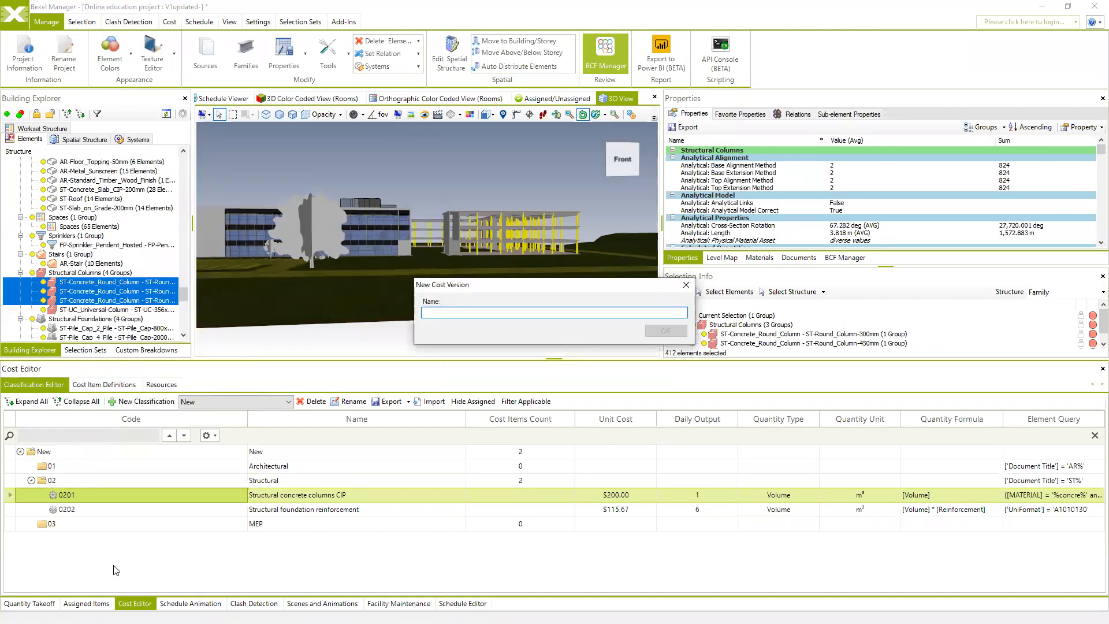
pyautogui.write('New')
pyautogui.click(650, 333)
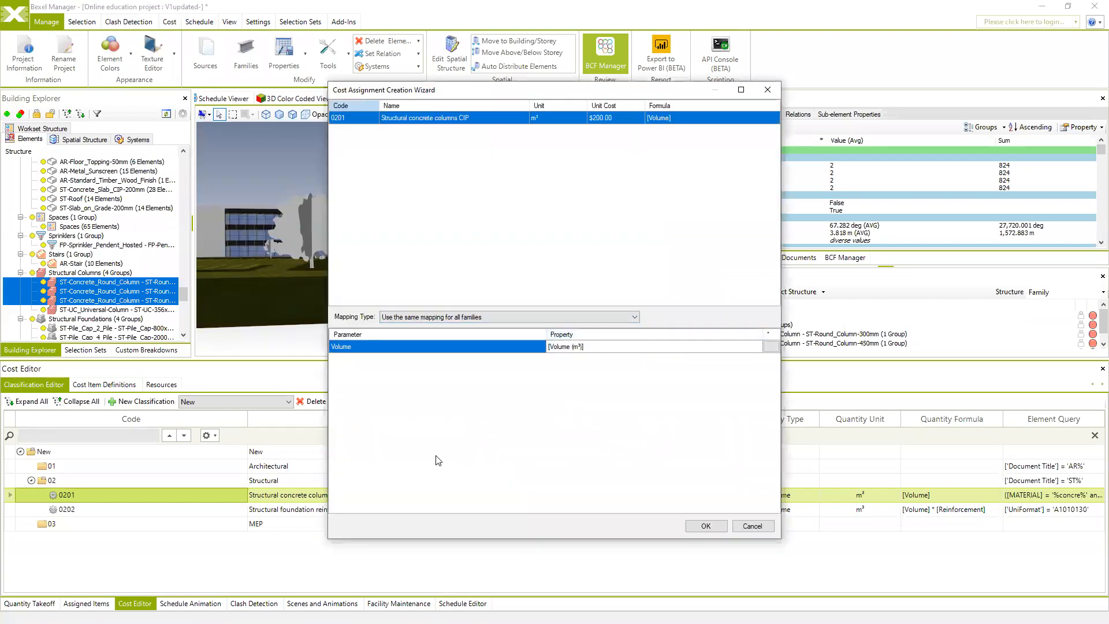
pyautogui.moveTo(516, 93); pyautogui.dragTo(418, 96)
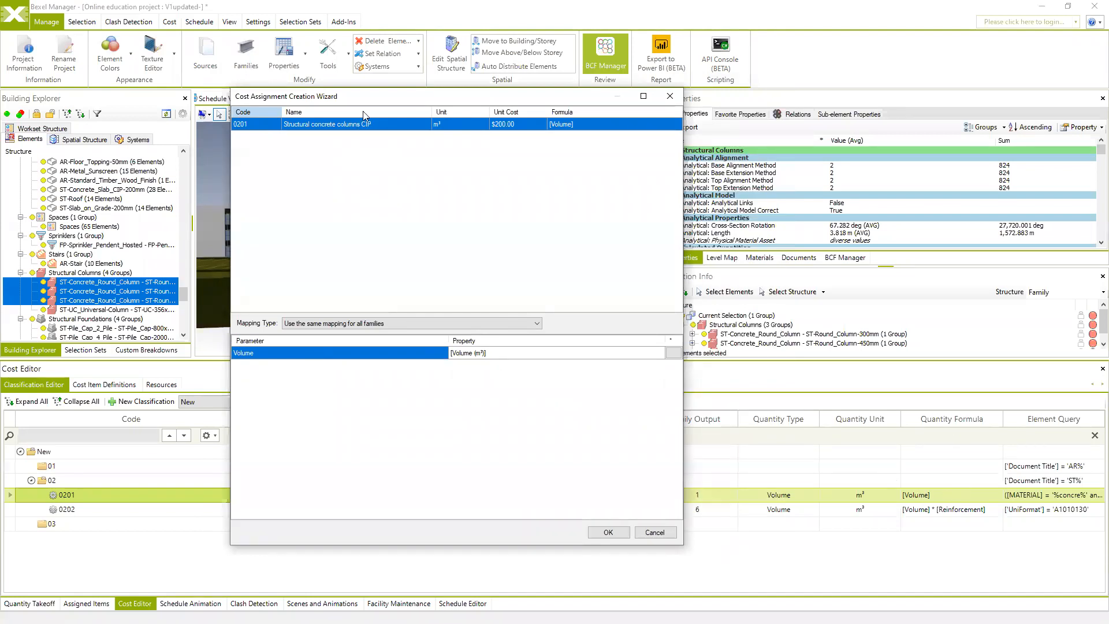
pyautogui.click(600, 532)
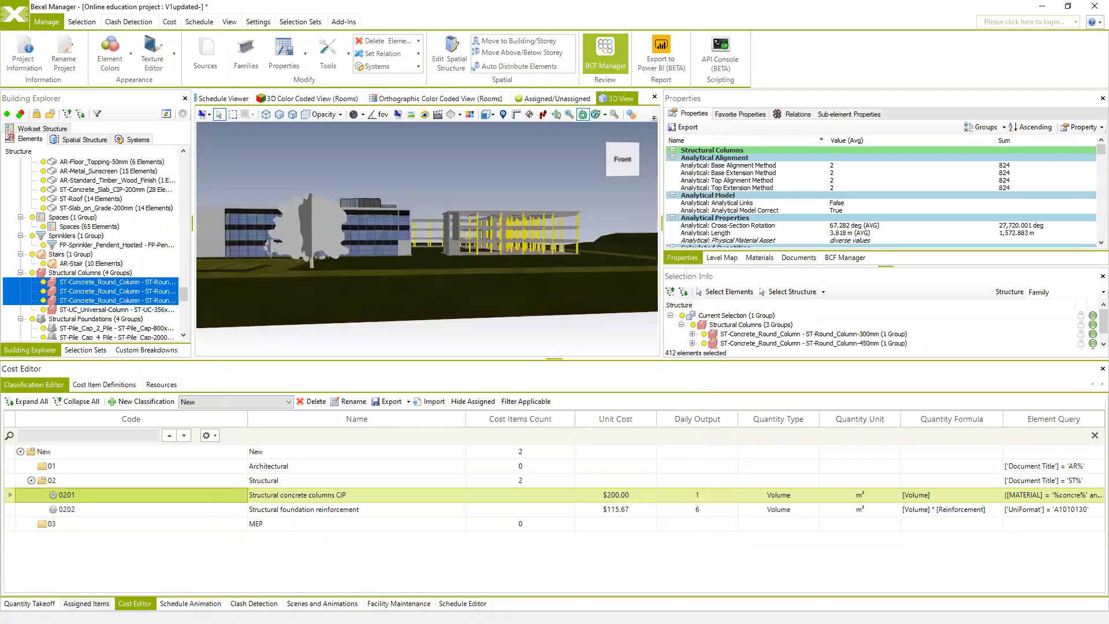
# Step: Expand the assigned items of cost version New down to 0201 Structural concrete columns CIP and select that item
pyautogui.click(86, 603)
pyautogui.click(17, 456)
pyautogui.click(27, 472)
pyautogui.click(39, 486)
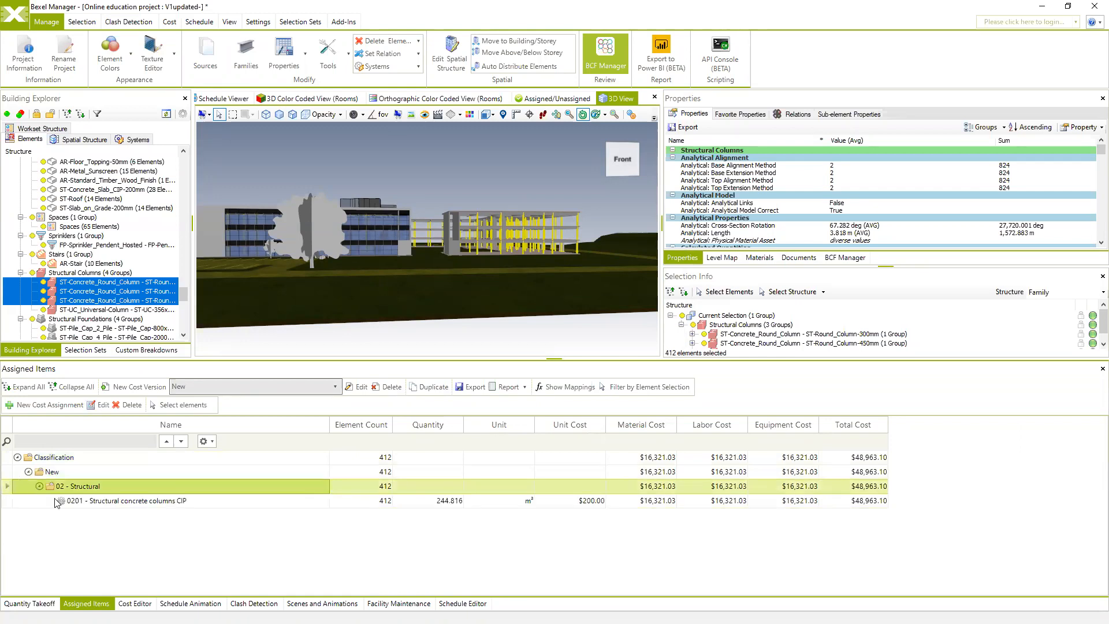
pyautogui.click(87, 500)
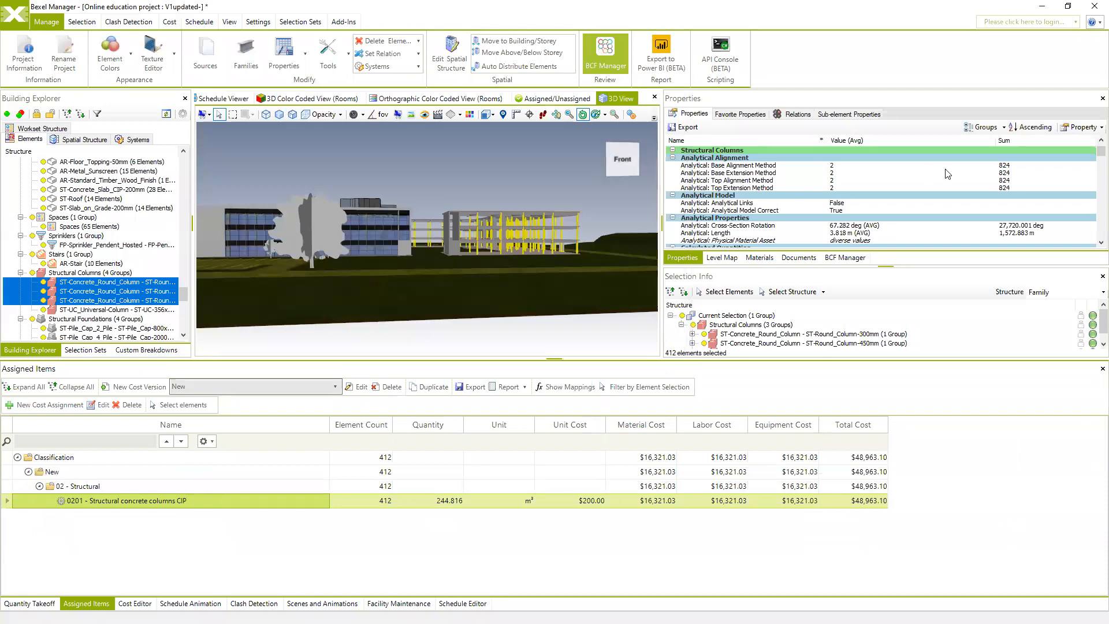
# Step: Check the summed volume of the selected columns in their favorite properties against the assigned quantity
pyautogui.scroll(-5, 947, 174)
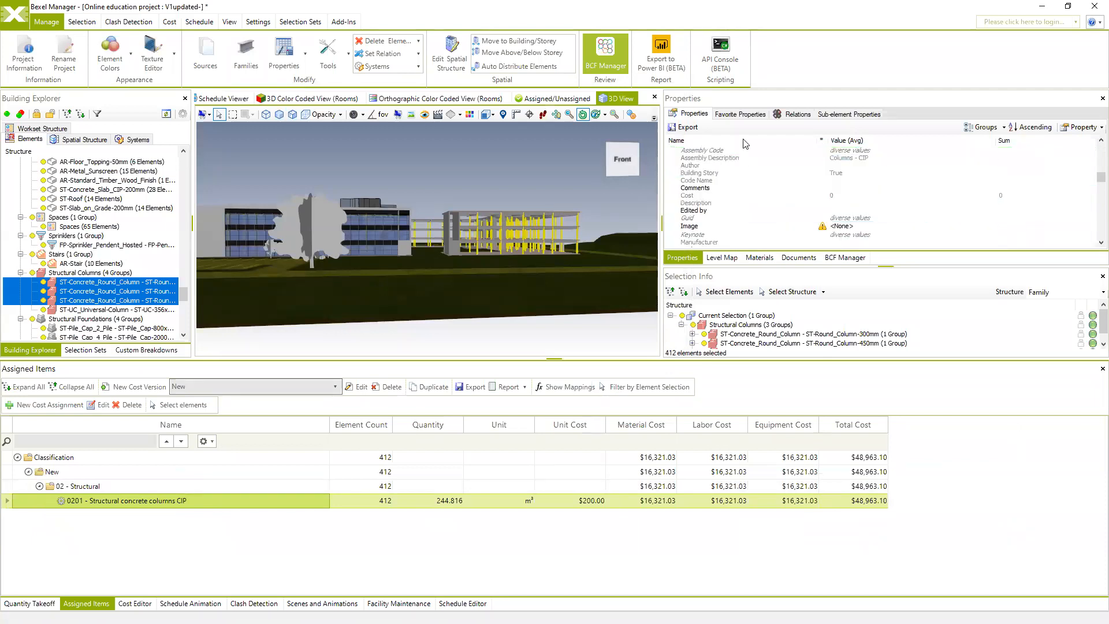
pyautogui.click(740, 114)
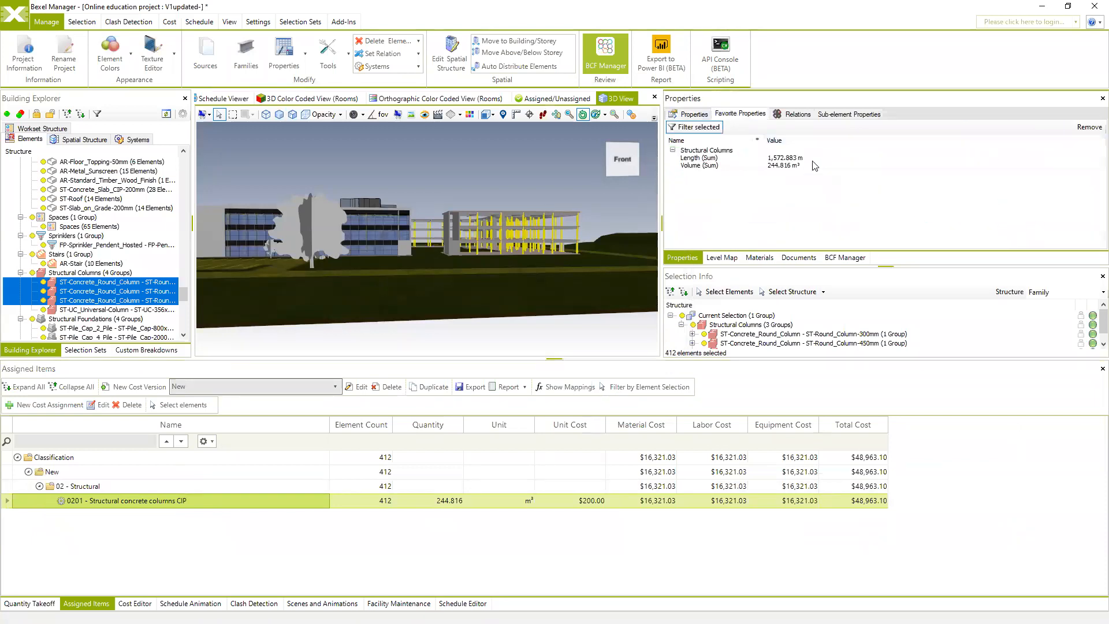
pyautogui.click(768, 166)
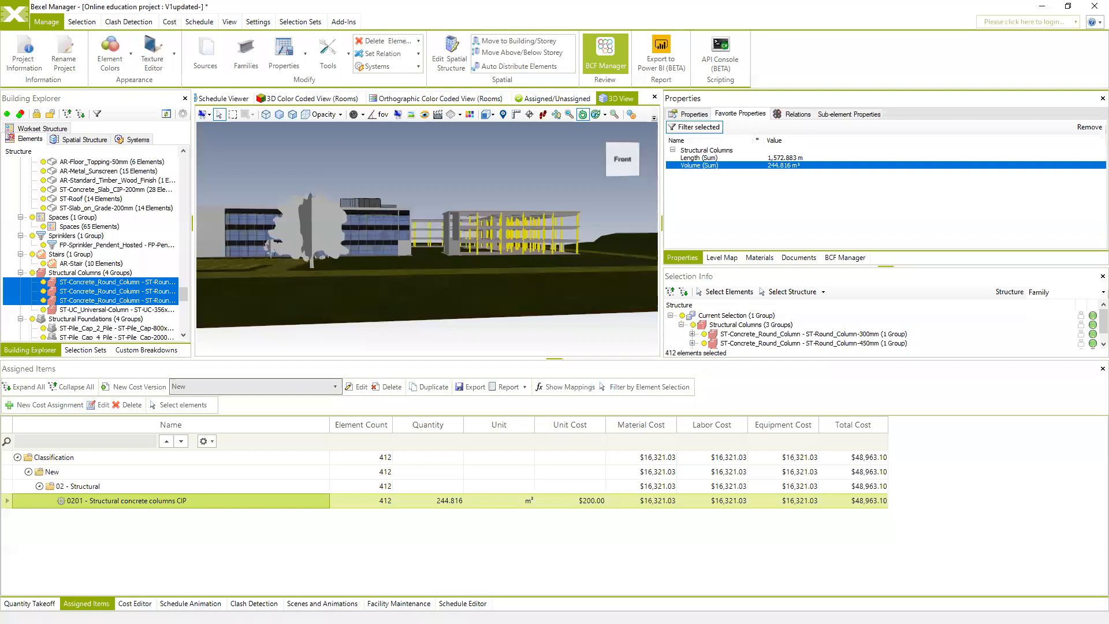
# Step: Auto-assign all cost items of the classification New to the model elements in a new cost version
pyautogui.click(134, 603)
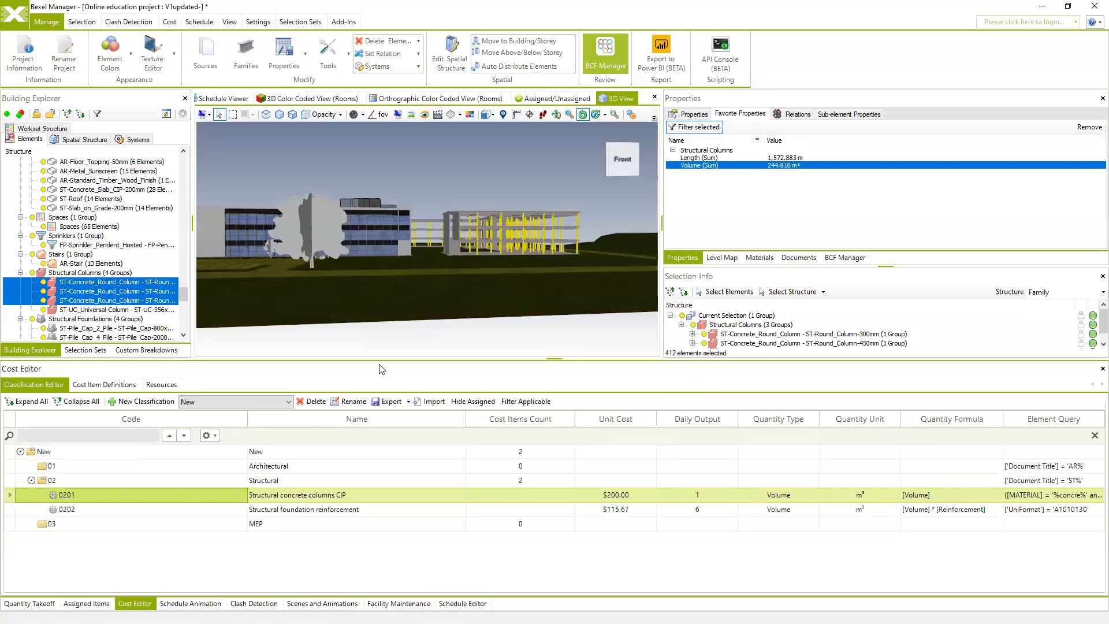
pyautogui.moveTo(368, 359); pyautogui.dragTo(368, 383)
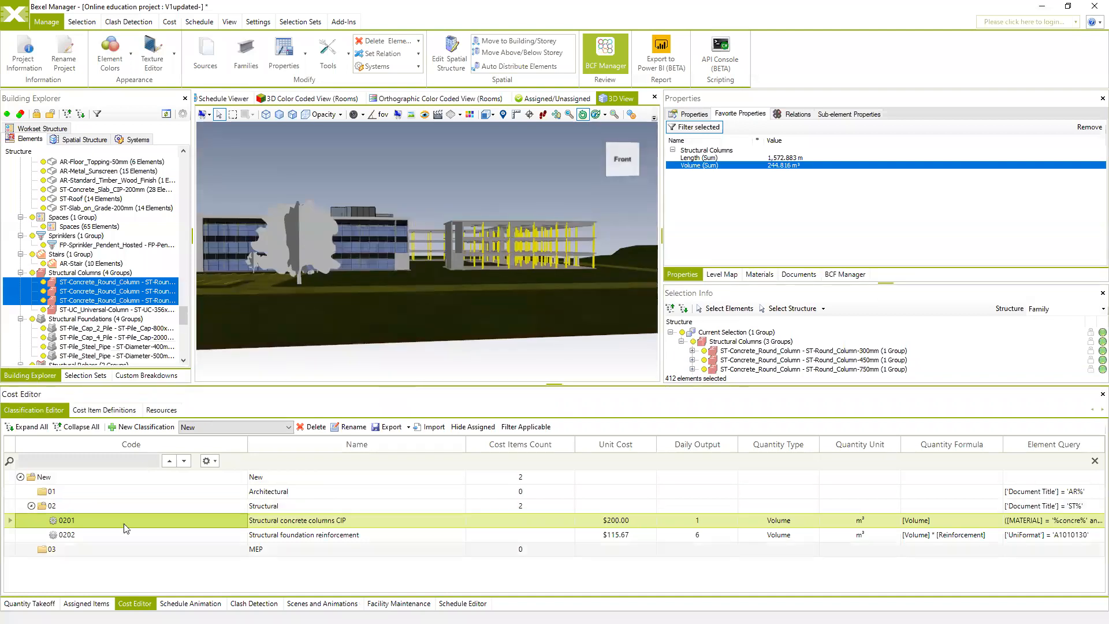
pyautogui.click(122, 535)
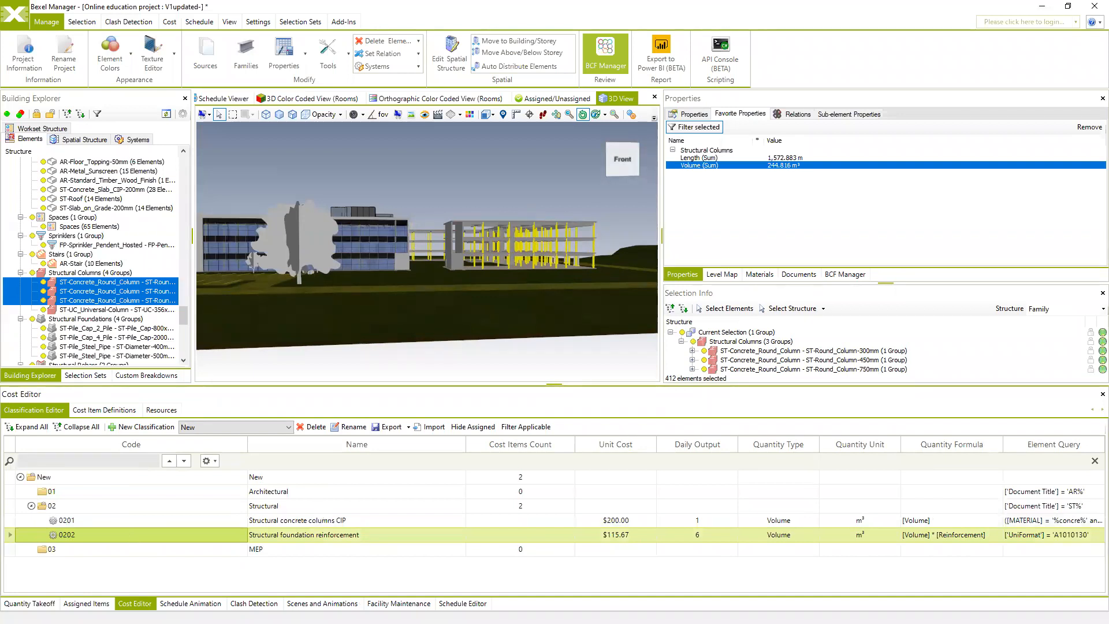
pyautogui.click(51, 479)
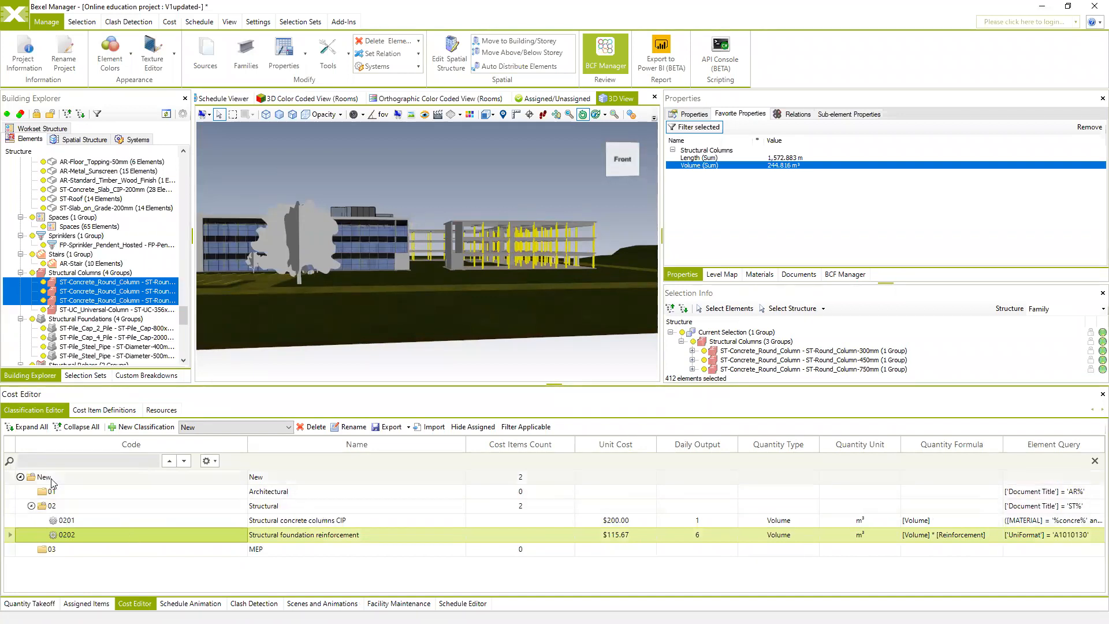
pyautogui.rightClick(51, 478)
pyautogui.click(69, 513)
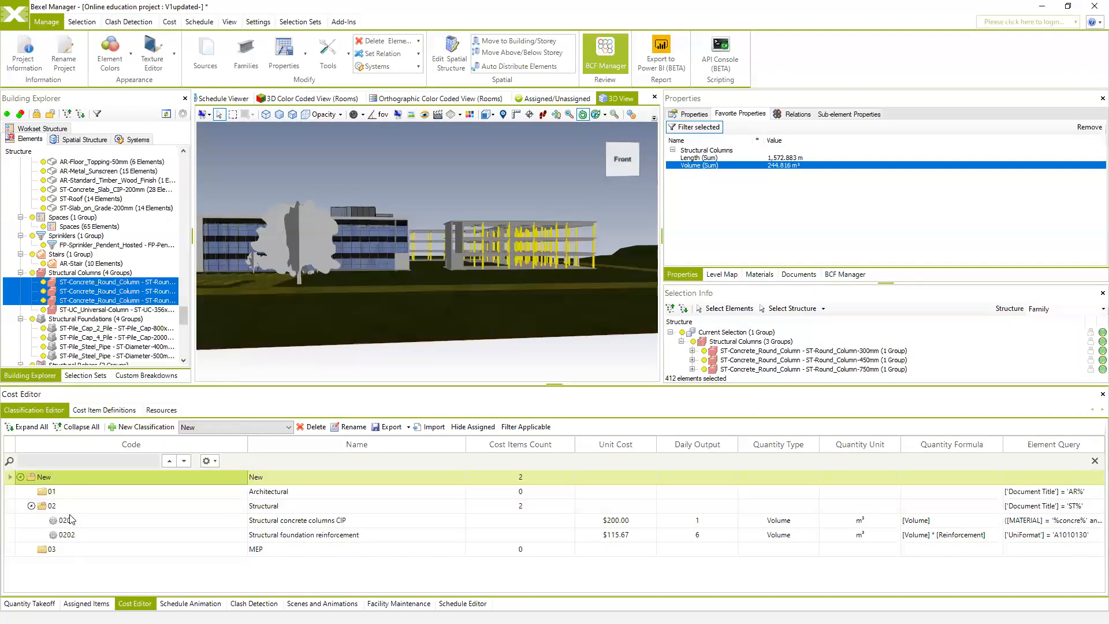
pyautogui.rightClick(62, 475)
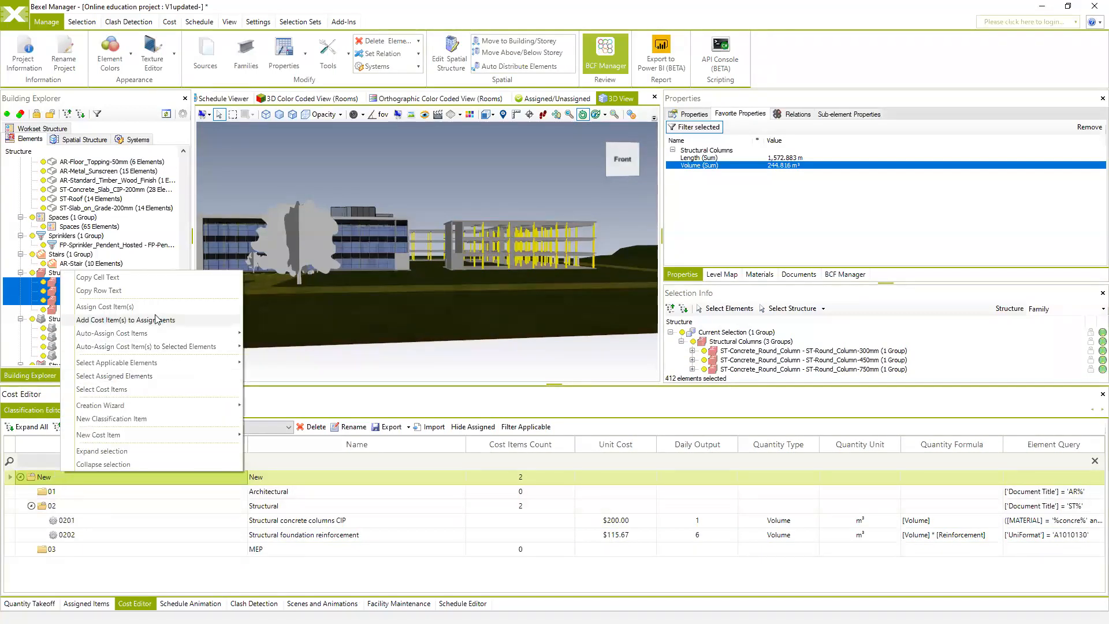
pyautogui.moveTo(145, 336)
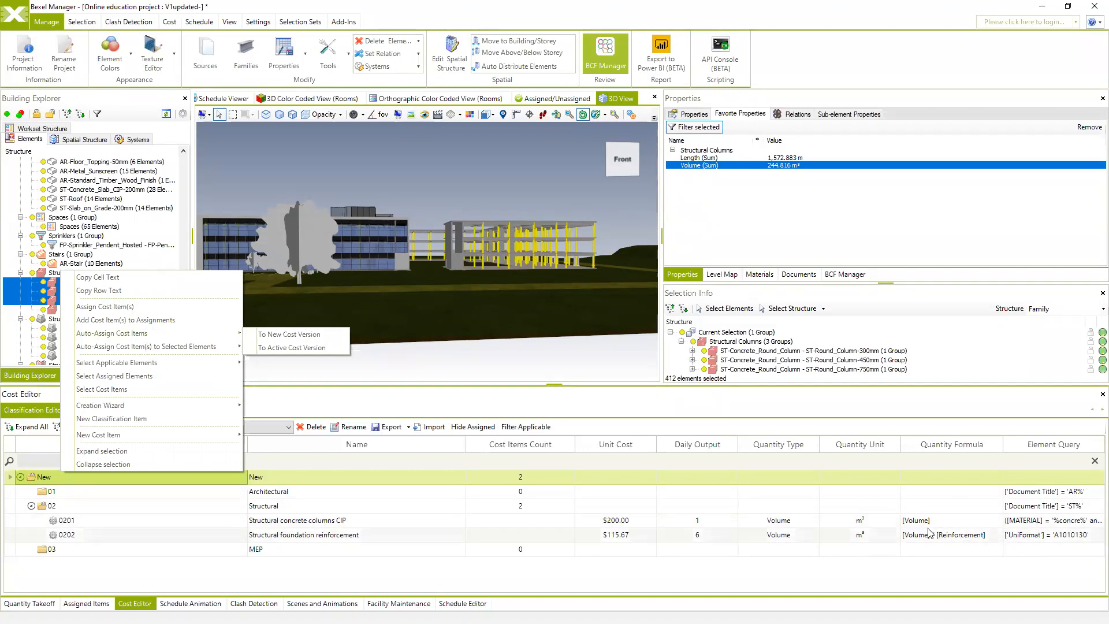
pyautogui.click(290, 335)
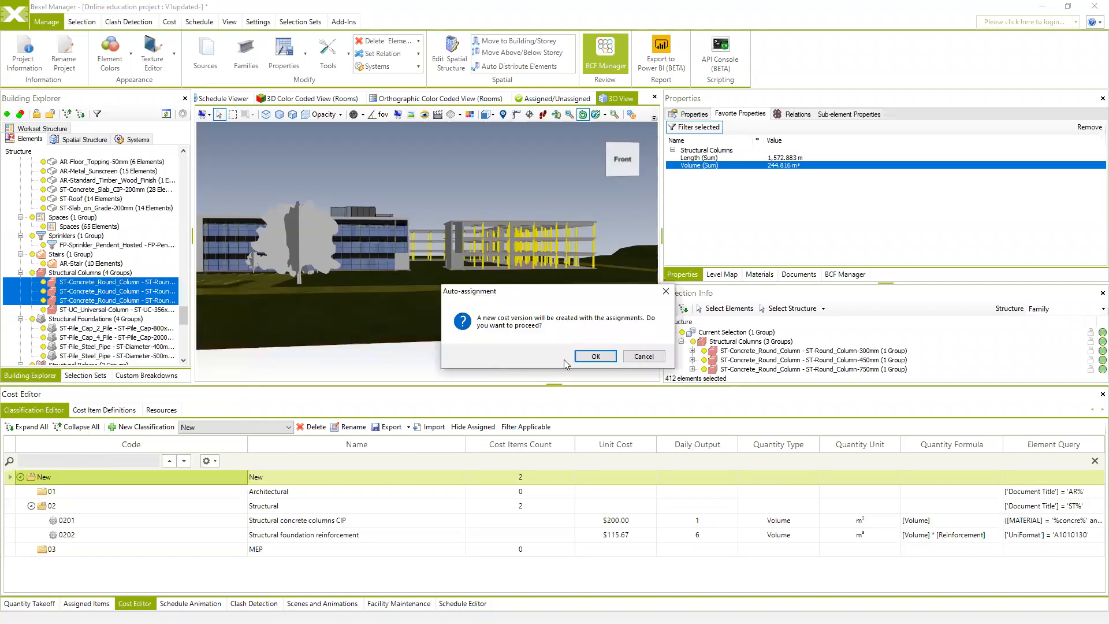
pyautogui.click(583, 360)
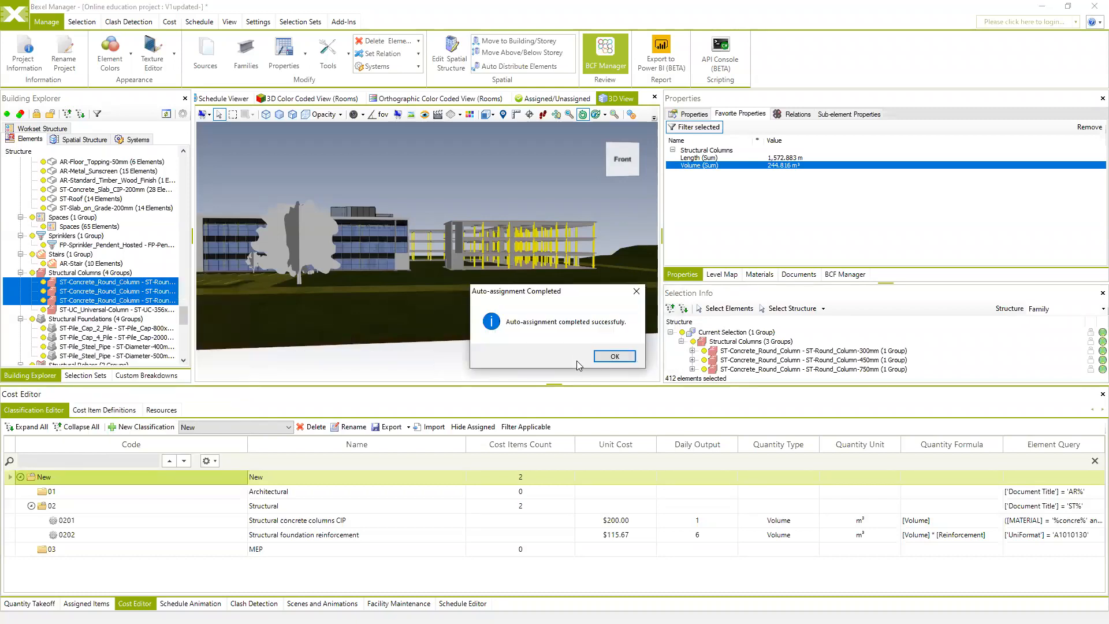
pyautogui.click(607, 357)
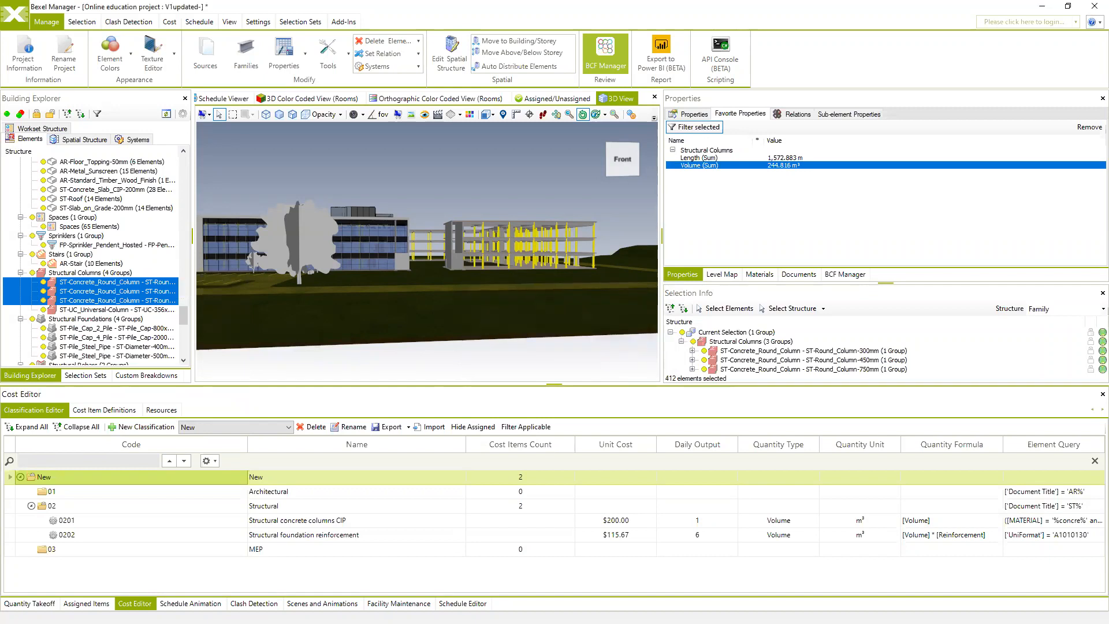
# Step: Expand the auto-assigned cost version down to the 02 - Structural items and examine the quantities and costs of 0201 and 0202
pyautogui.click(86, 603)
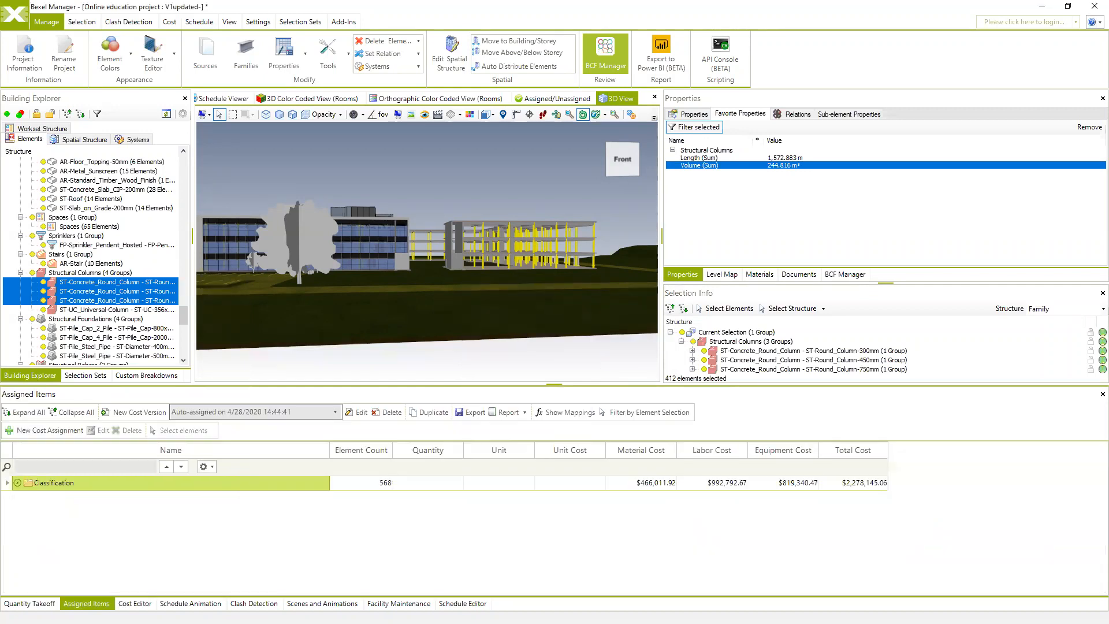
pyautogui.click(18, 483)
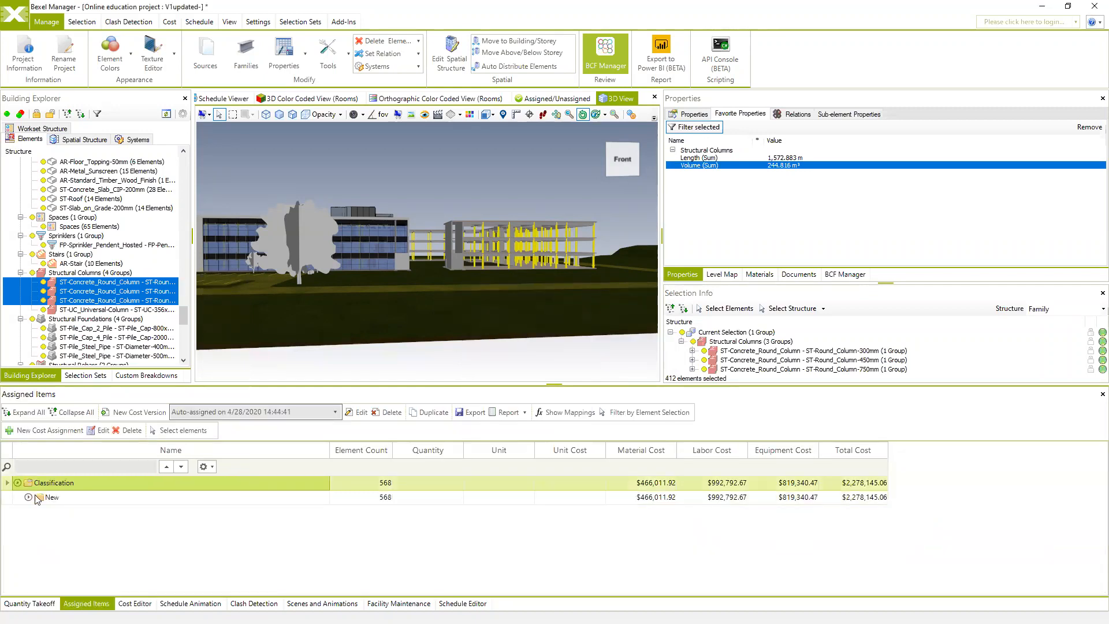
pyautogui.click(29, 497)
pyautogui.click(40, 512)
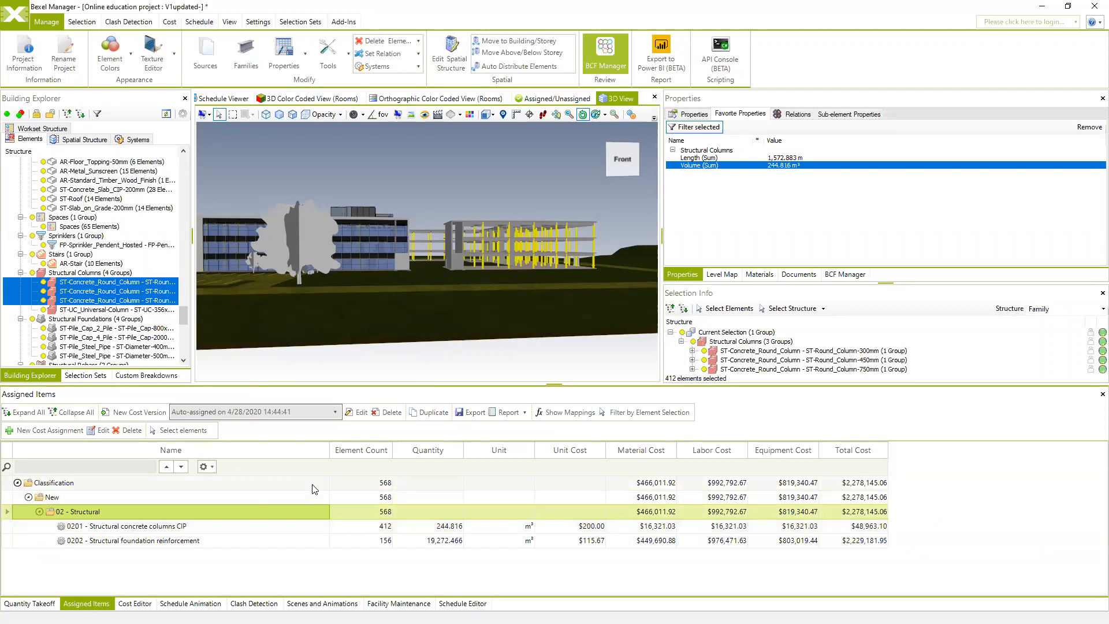
pyautogui.scroll(2, 387, 281)
pyautogui.click(165, 526)
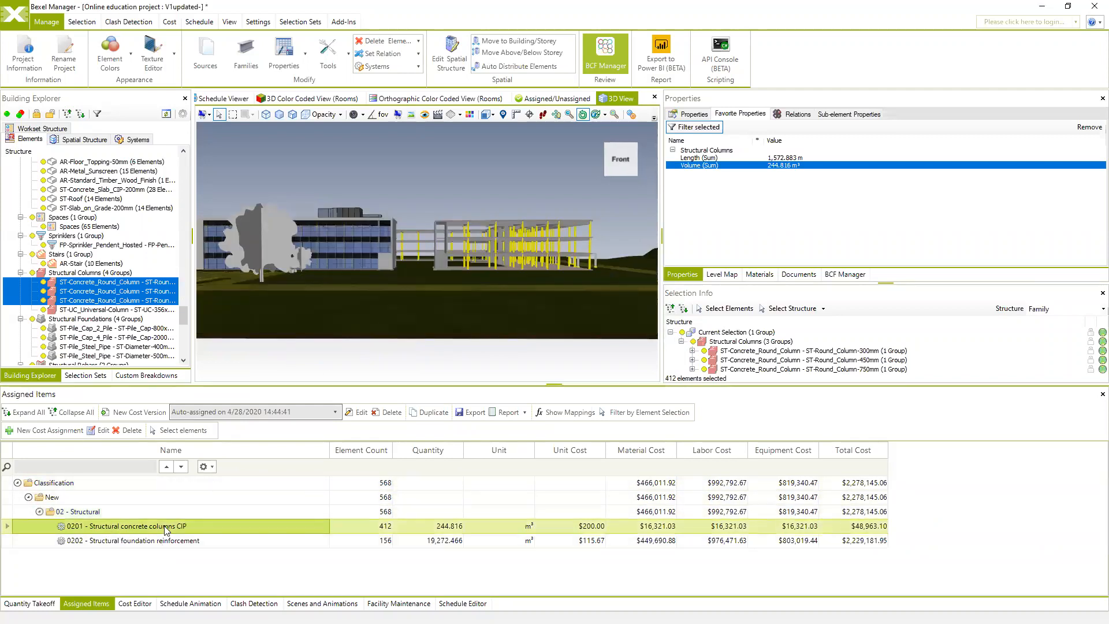
pyautogui.click(165, 541)
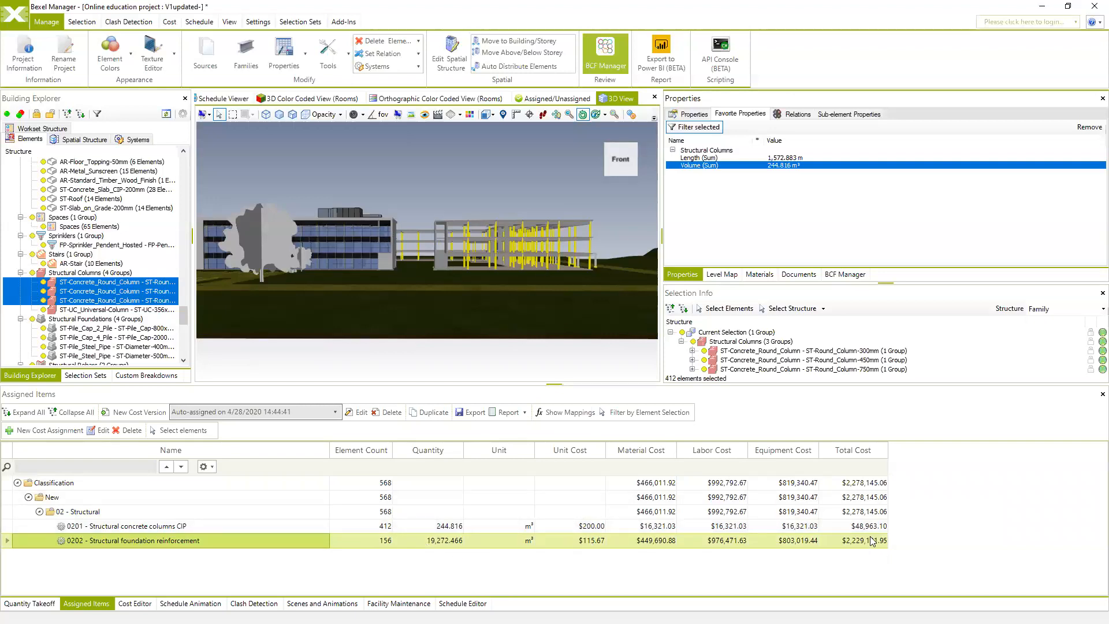
# Step: Open the definition of cost item 0202 Structural foundation reinforcement for editing and check its mapping formula
pyautogui.click(140, 603)
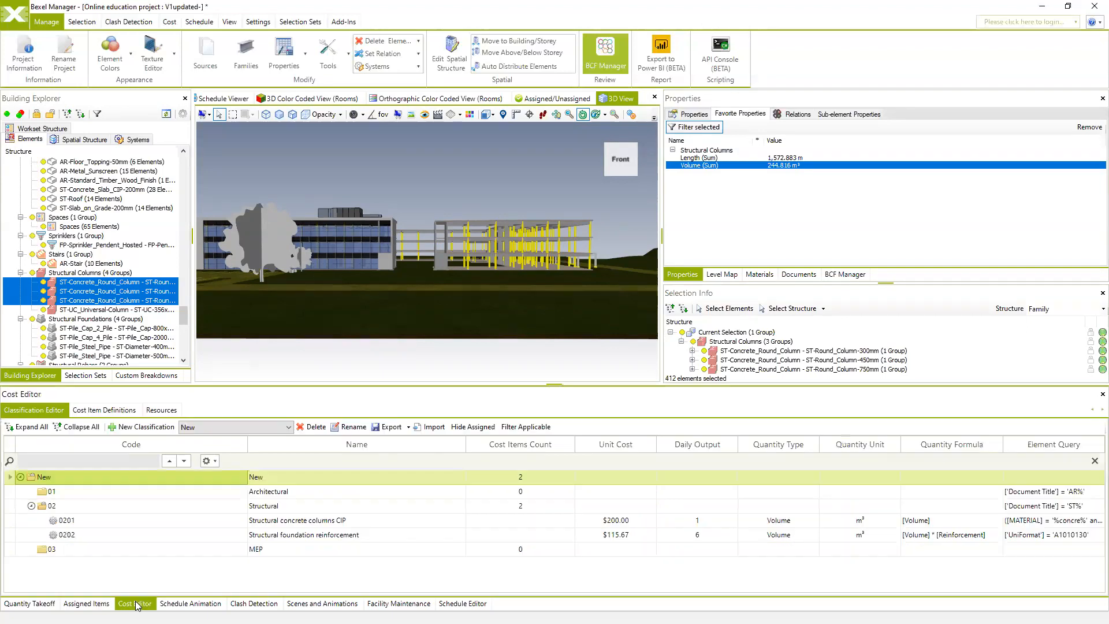
pyautogui.click(87, 534)
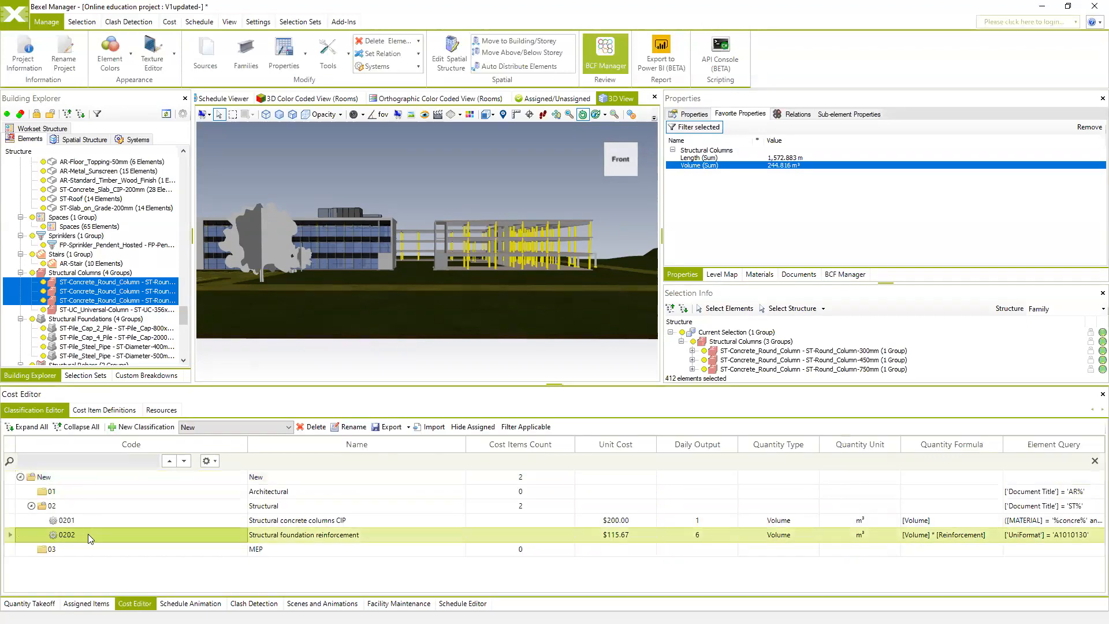
pyautogui.rightClick(88, 534)
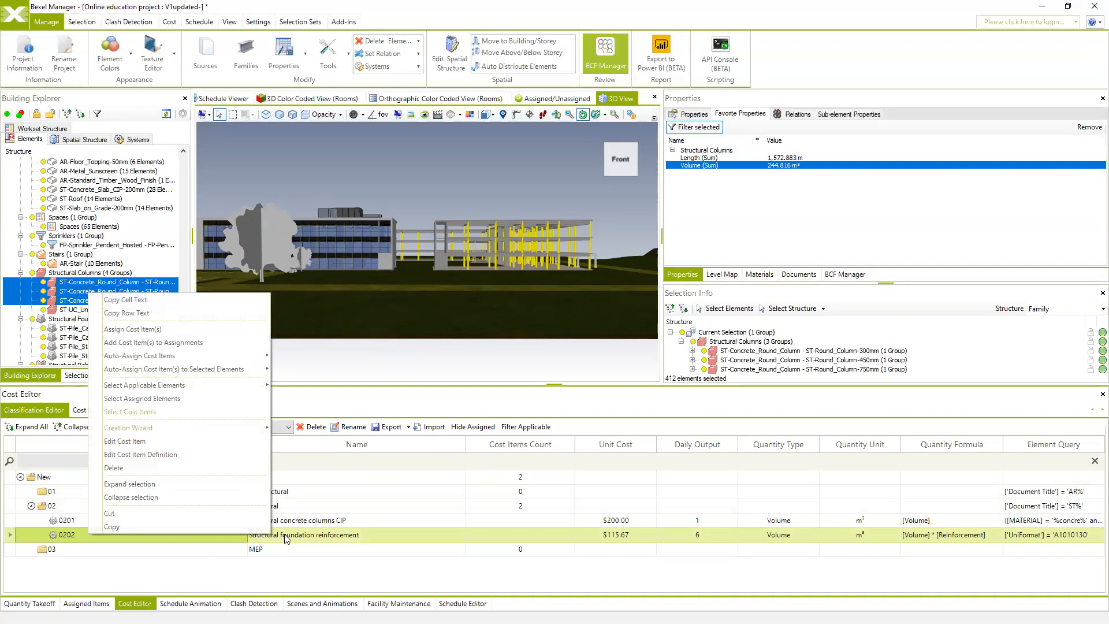
pyautogui.click(176, 455)
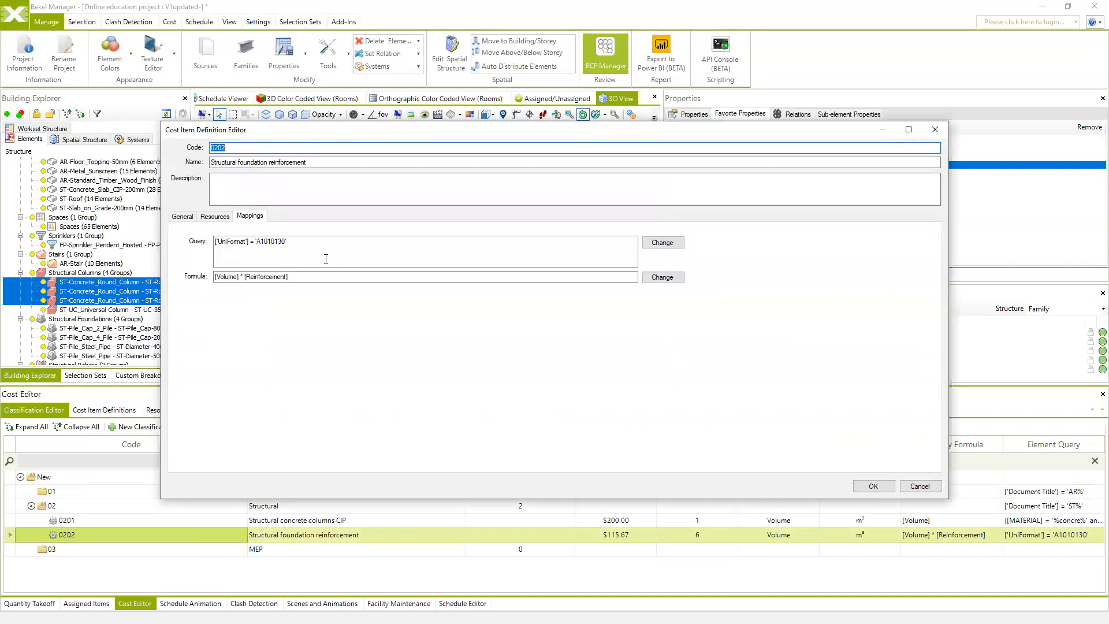
pyautogui.moveTo(311, 279); pyautogui.dragTo(213, 283)
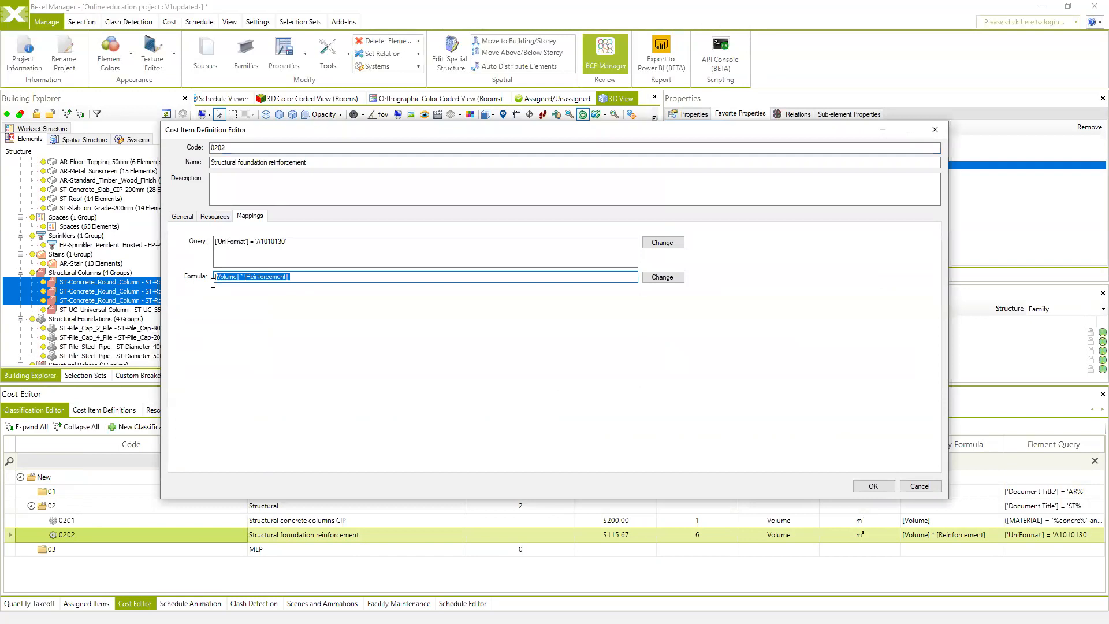
# Step: Remove the Concrete (Ready mix) and Truck resources from the definition of cost item 0202
pyautogui.click(215, 216)
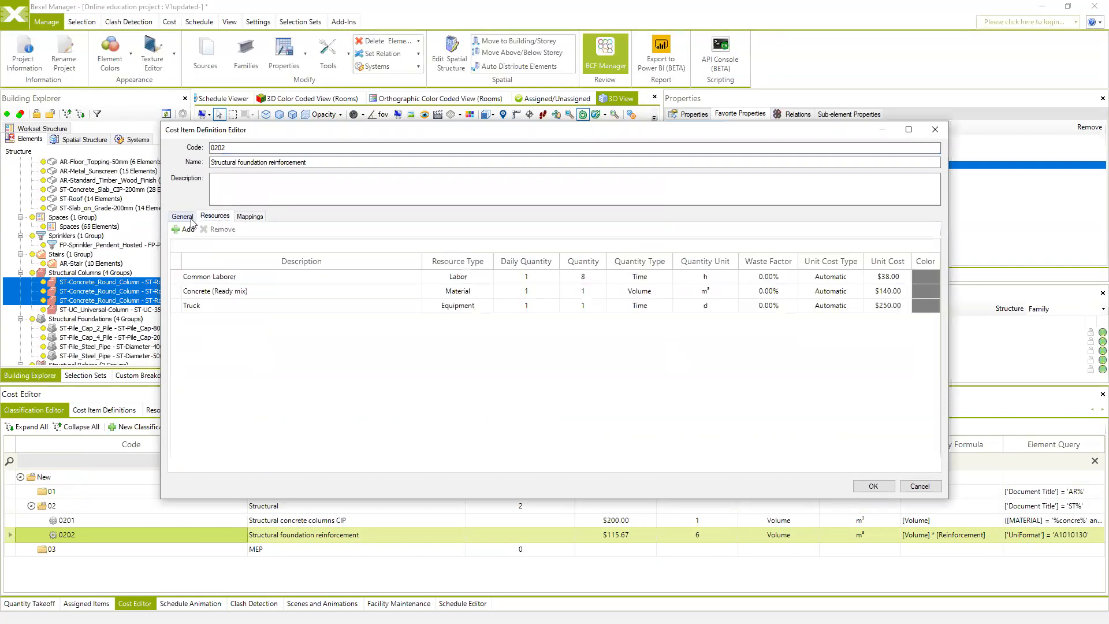
pyautogui.click(222, 281)
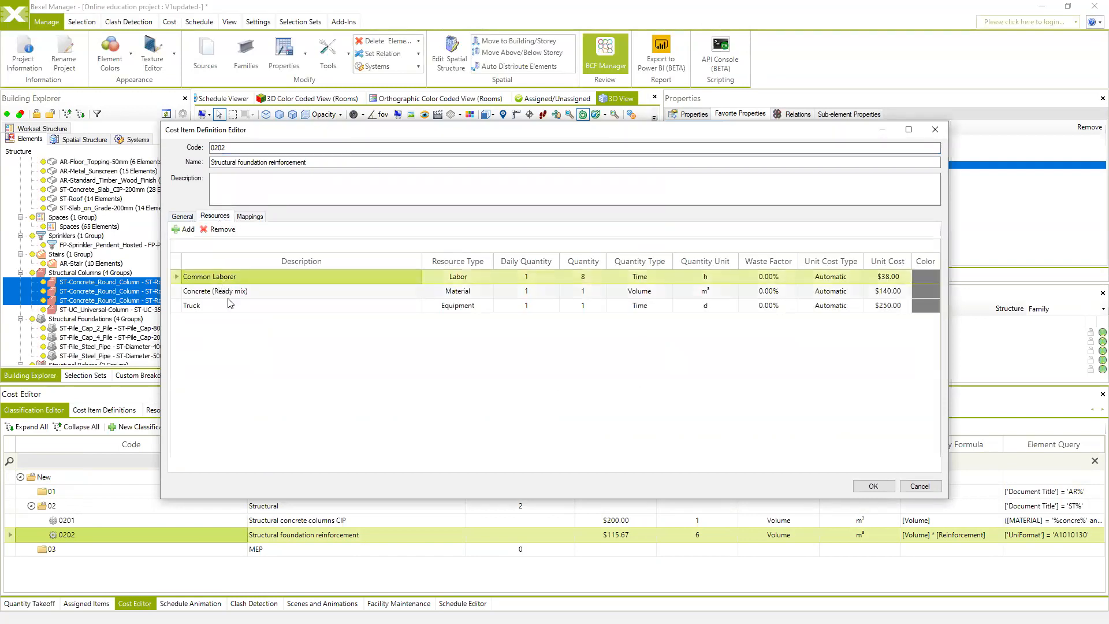
pyautogui.click(214, 292)
pyautogui.click(220, 231)
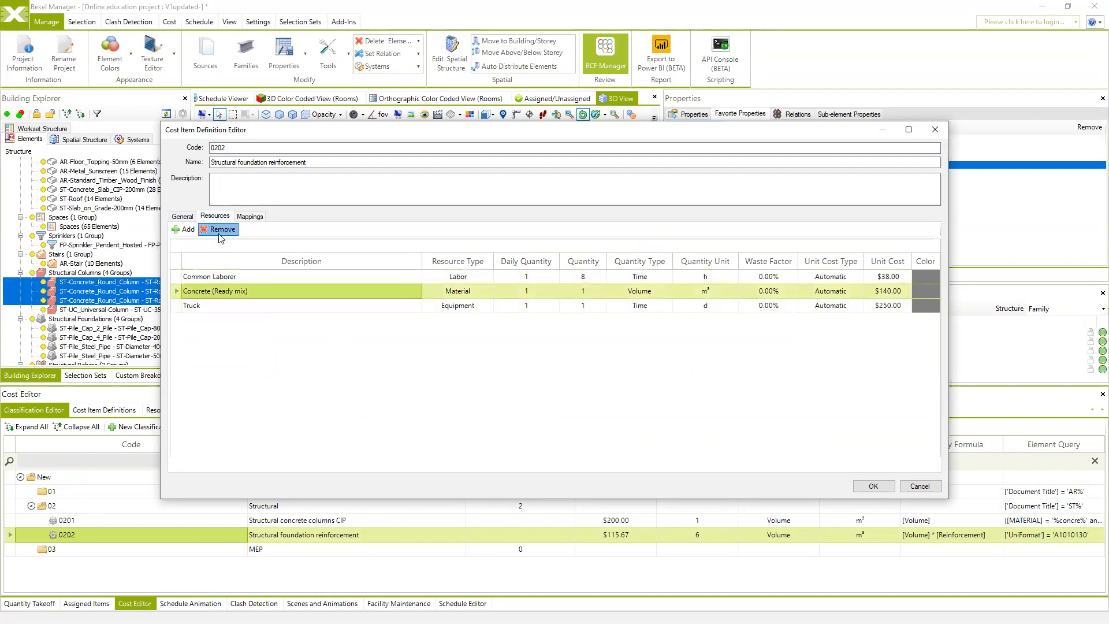
pyautogui.click(582, 356)
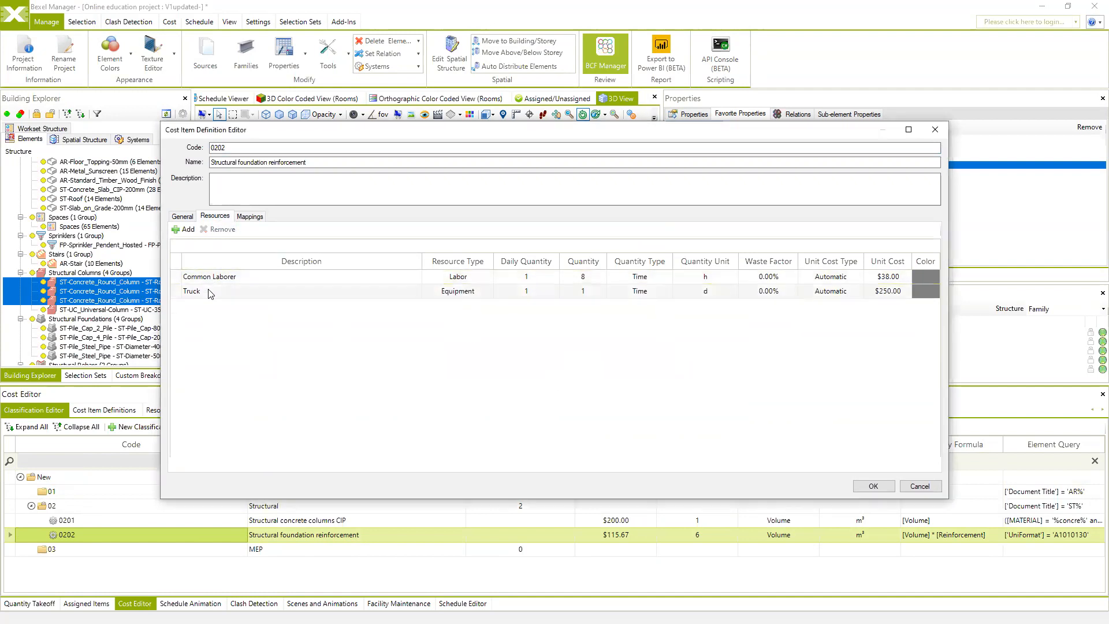
pyautogui.click(213, 292)
pyautogui.click(220, 230)
pyautogui.click(583, 357)
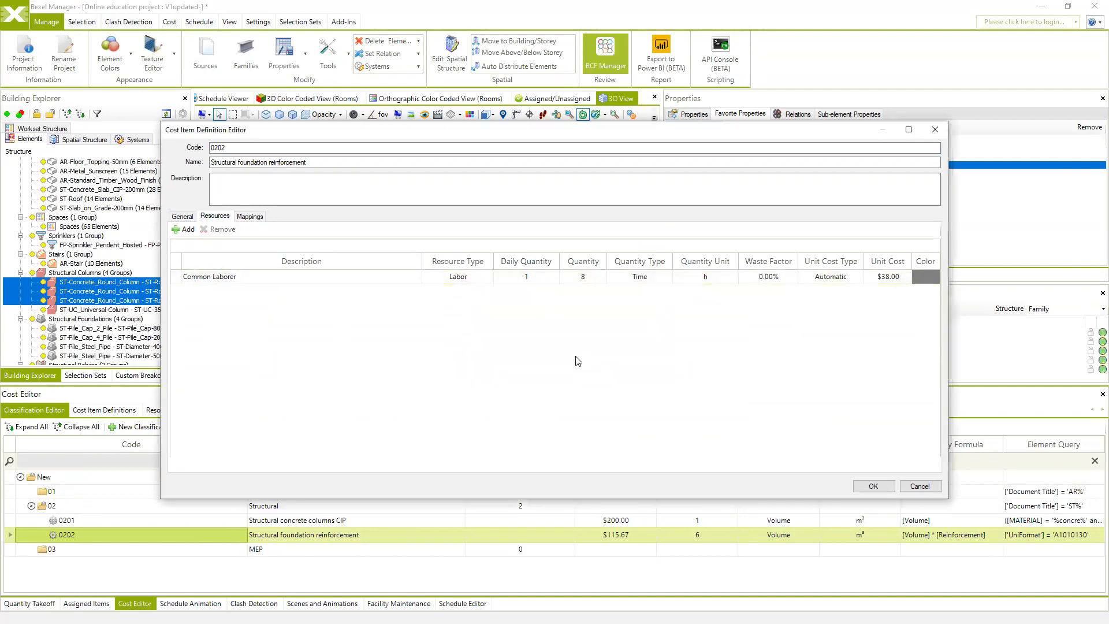
# Step: Save cost item definition 0202 with a $10.00 material supplement and quantity type Mass in kg, and check its costs in the assigned items
pyautogui.click(182, 217)
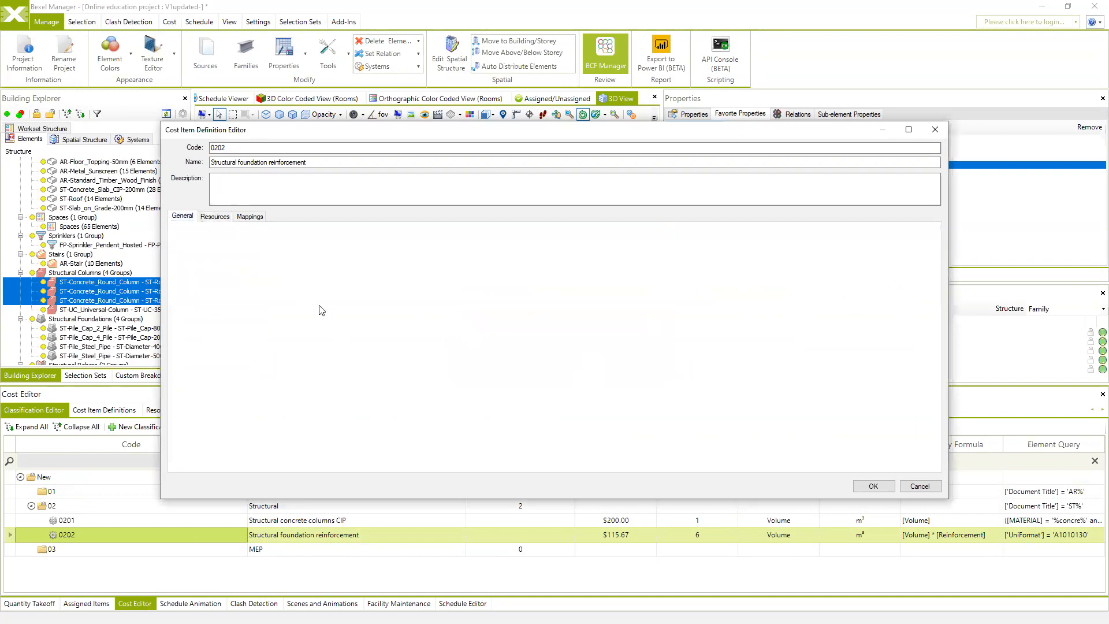
pyautogui.moveTo(298, 332); pyautogui.dragTo(242, 332)
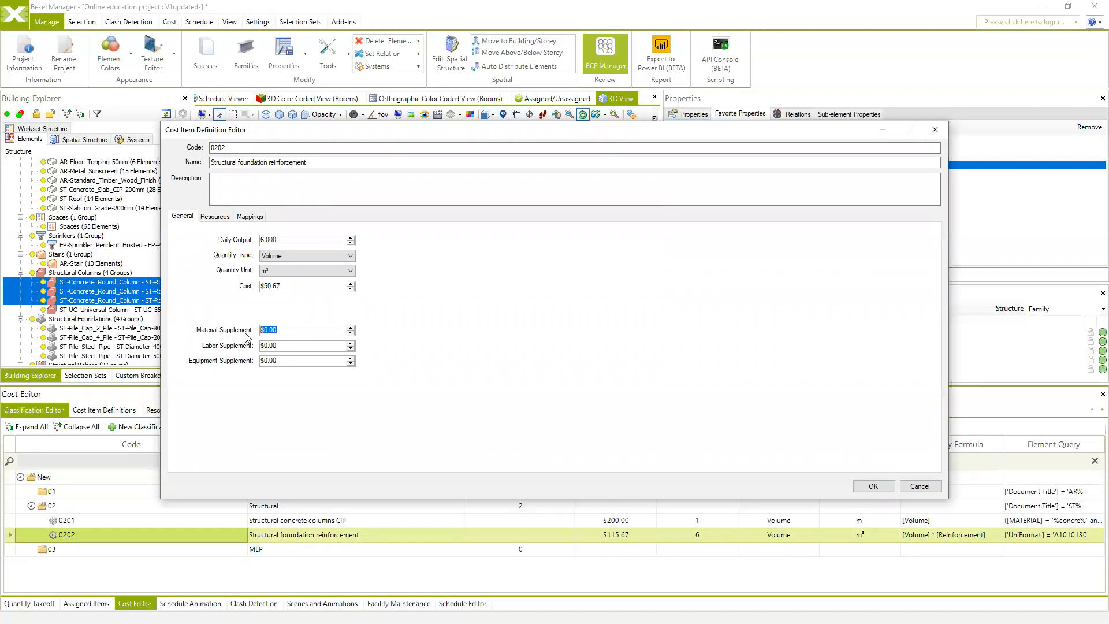
pyautogui.write('10')
pyautogui.click(294, 347)
pyautogui.moveTo(289, 285); pyautogui.dragTo(266, 286)
pyautogui.click(353, 253)
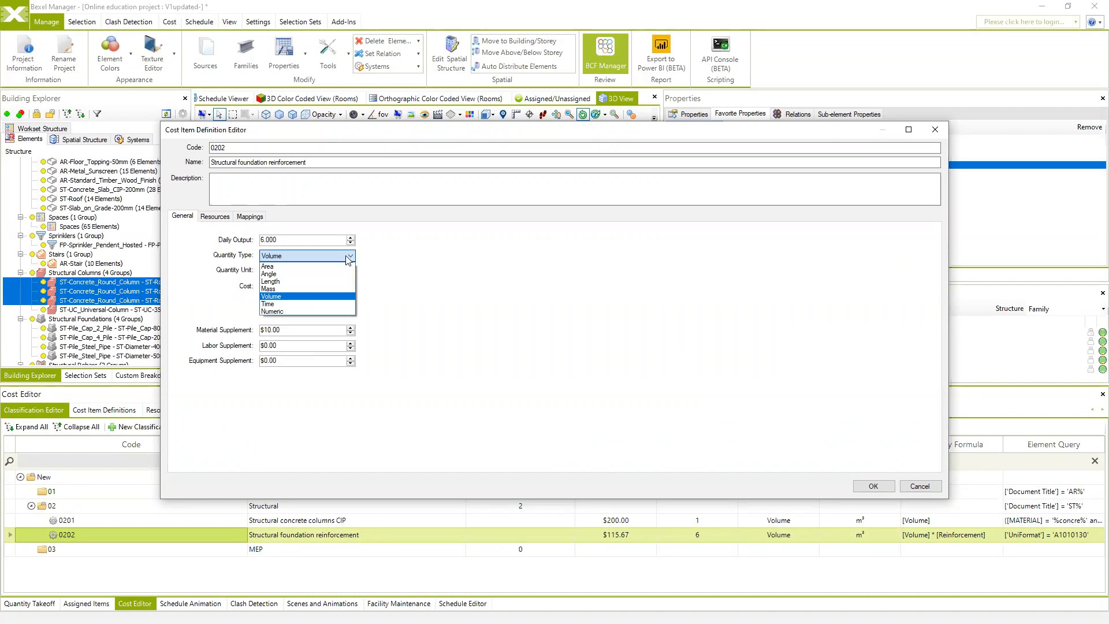
pyautogui.click(322, 288)
pyautogui.click(351, 271)
pyautogui.click(295, 289)
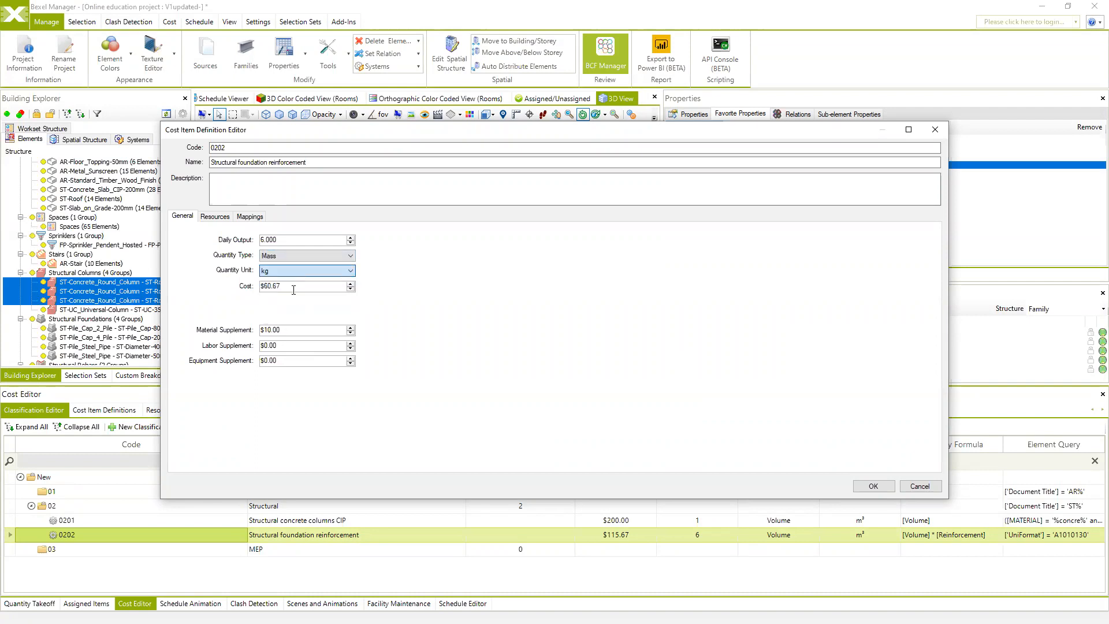
pyautogui.click(867, 490)
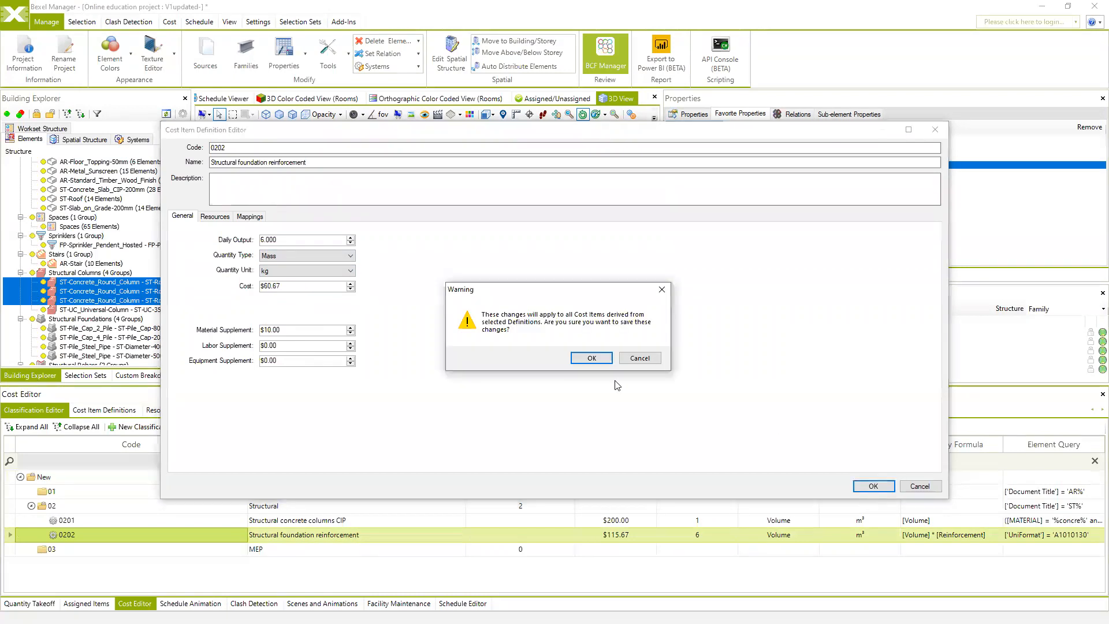
pyautogui.click(592, 358)
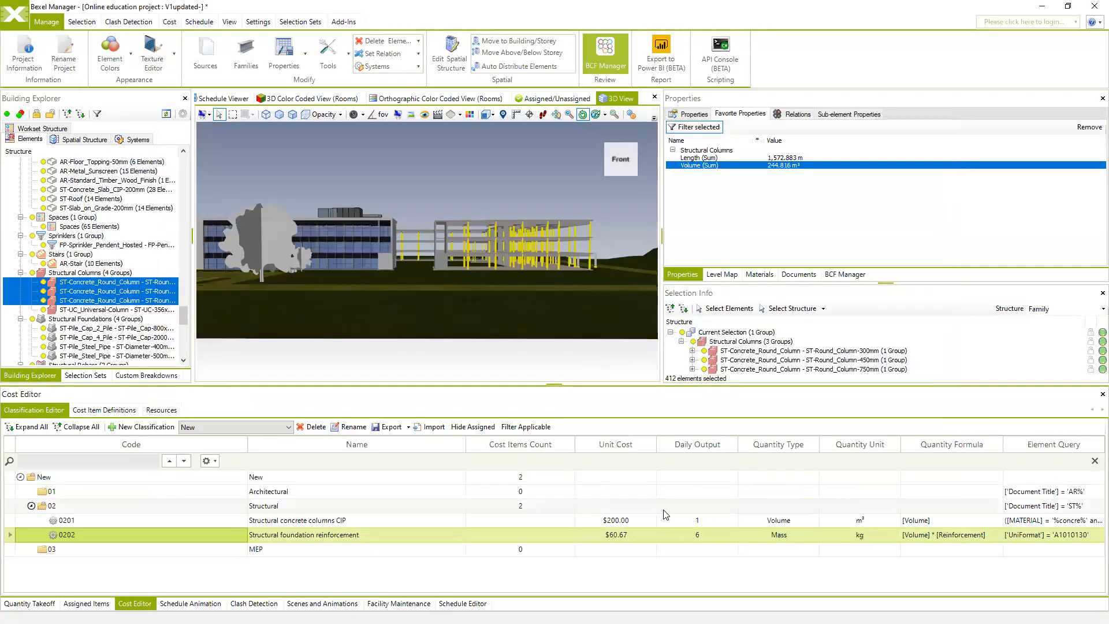
pyautogui.click(86, 603)
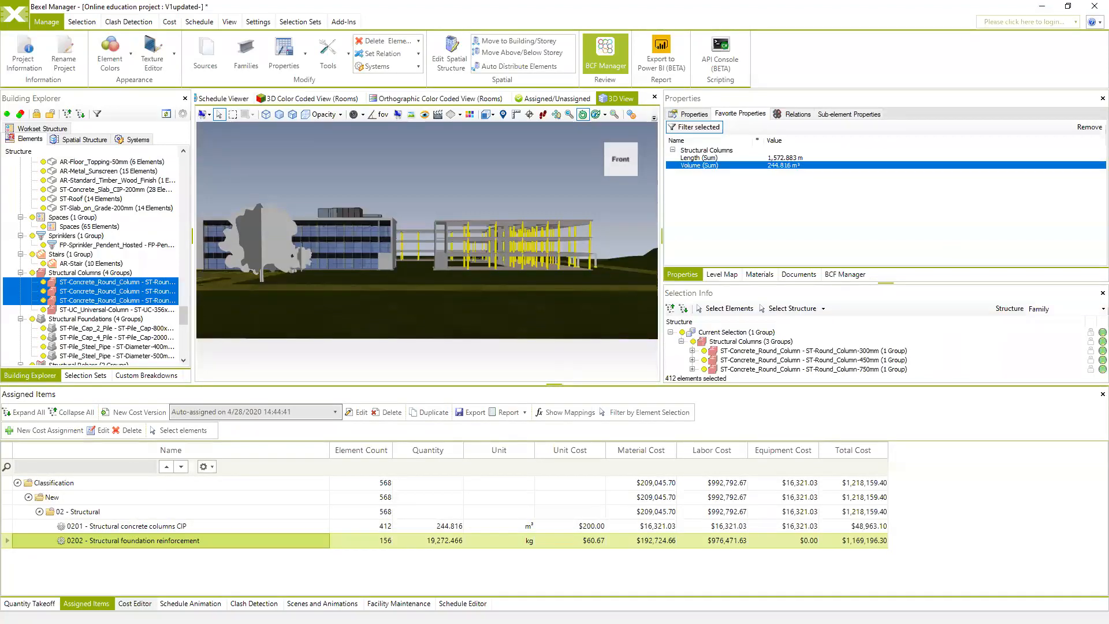
# Step: Set the unit cost of the Common Laborer resource to $58.00
pyautogui.click(135, 603)
pyautogui.click(161, 411)
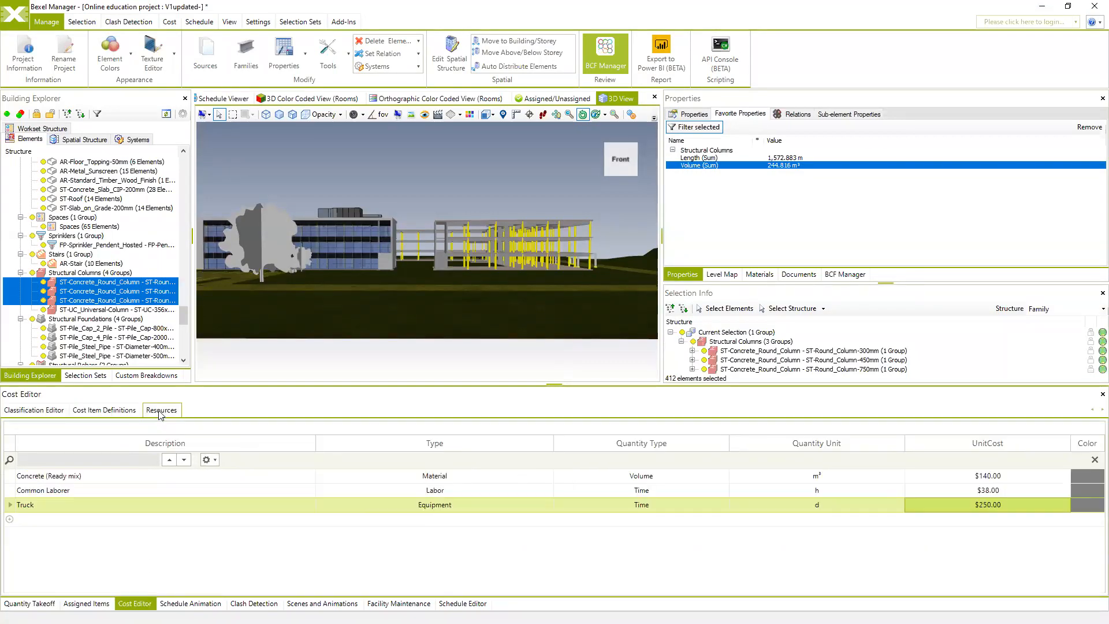
pyautogui.click(44, 490)
pyautogui.click(986, 491)
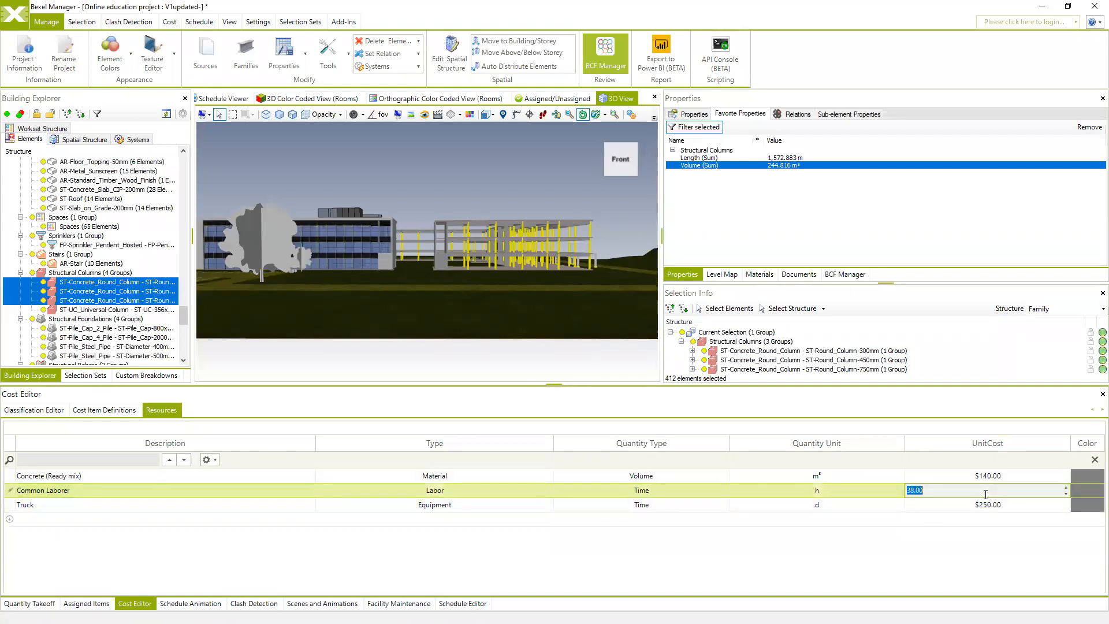
pyautogui.moveTo(912, 491); pyautogui.dragTo(897, 492)
pyautogui.write('5')
pyautogui.press('Return')
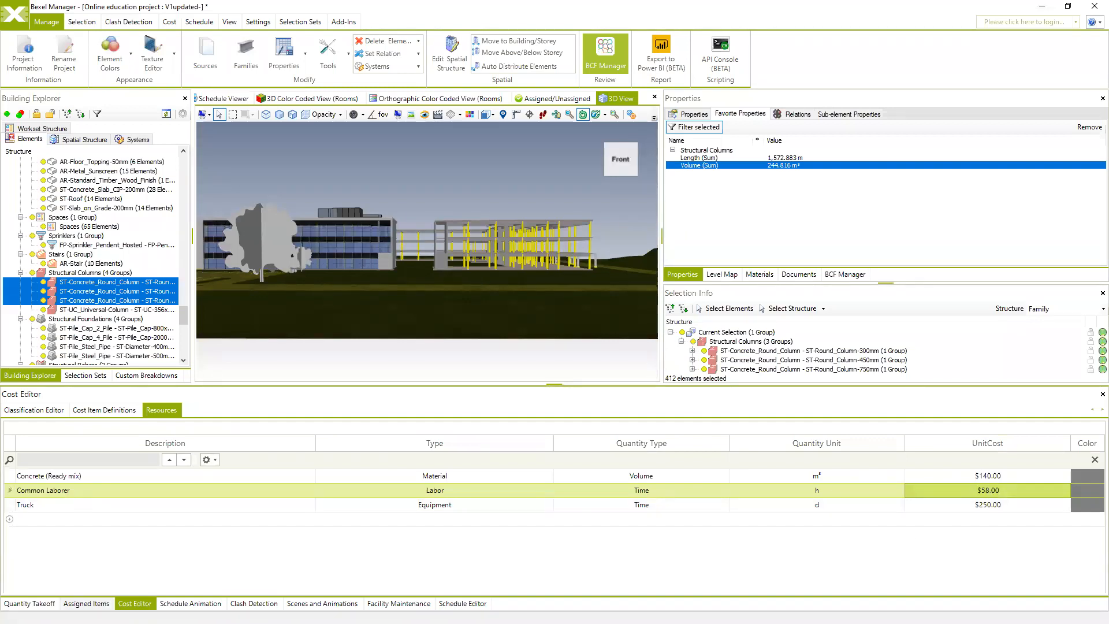
# Step: Check the unit cost of item 0202 in the classification and its material and labor costs in the assigned items
pyautogui.click(33, 410)
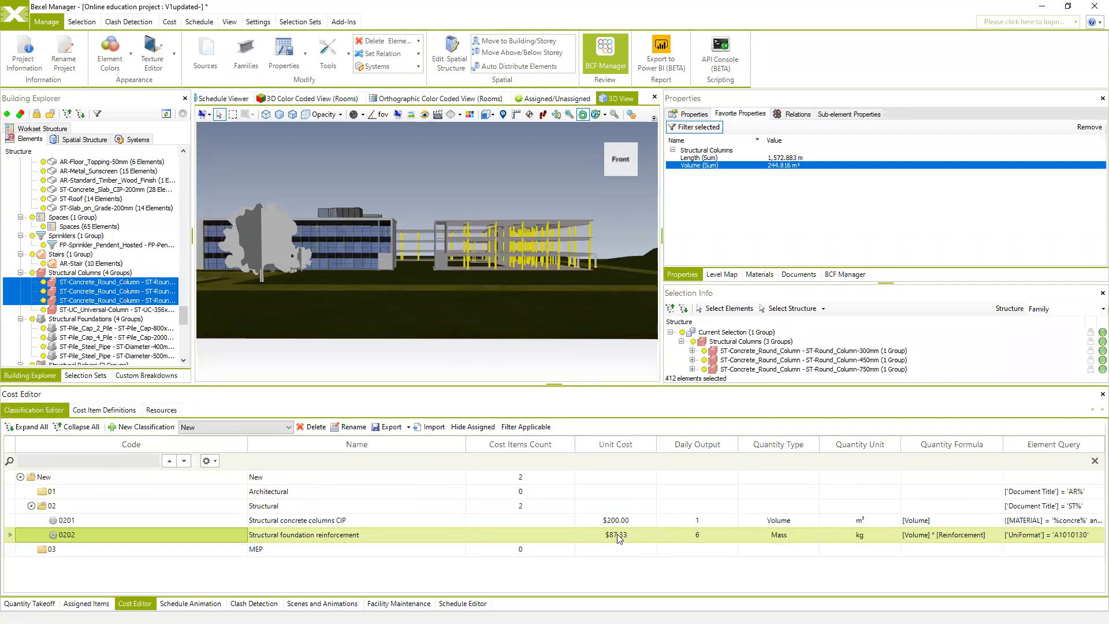
pyautogui.click(86, 603)
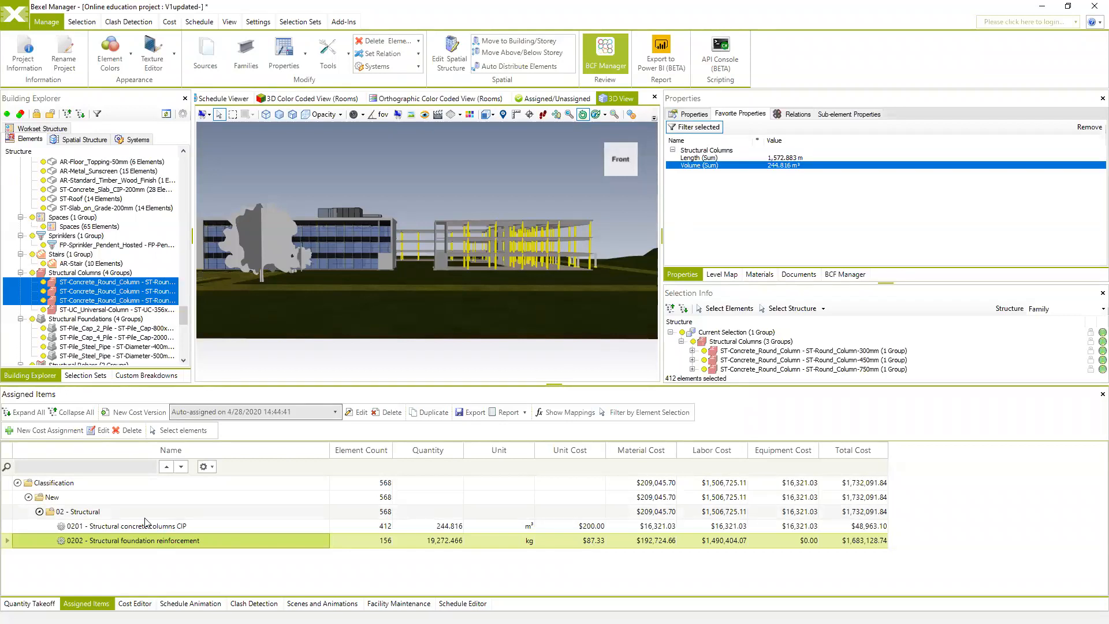
pyautogui.moveTo(355, 384); pyautogui.dragTo(355, 340)
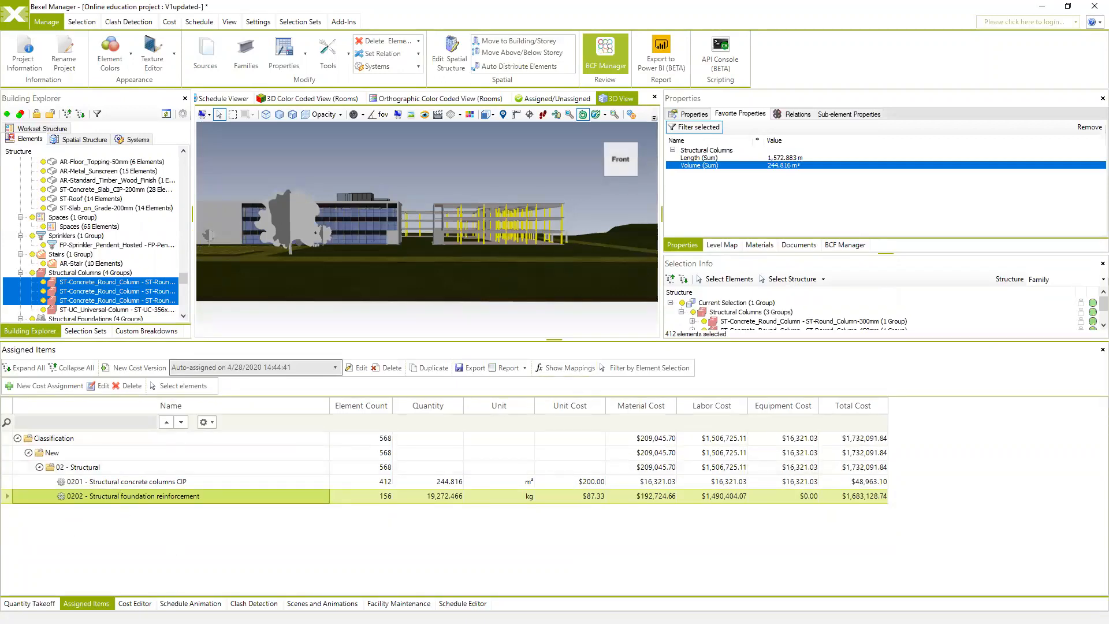
# Step: Export the New classification to an Excel file named New Cost and open the exported workbook in Excel
pyautogui.click(134, 603)
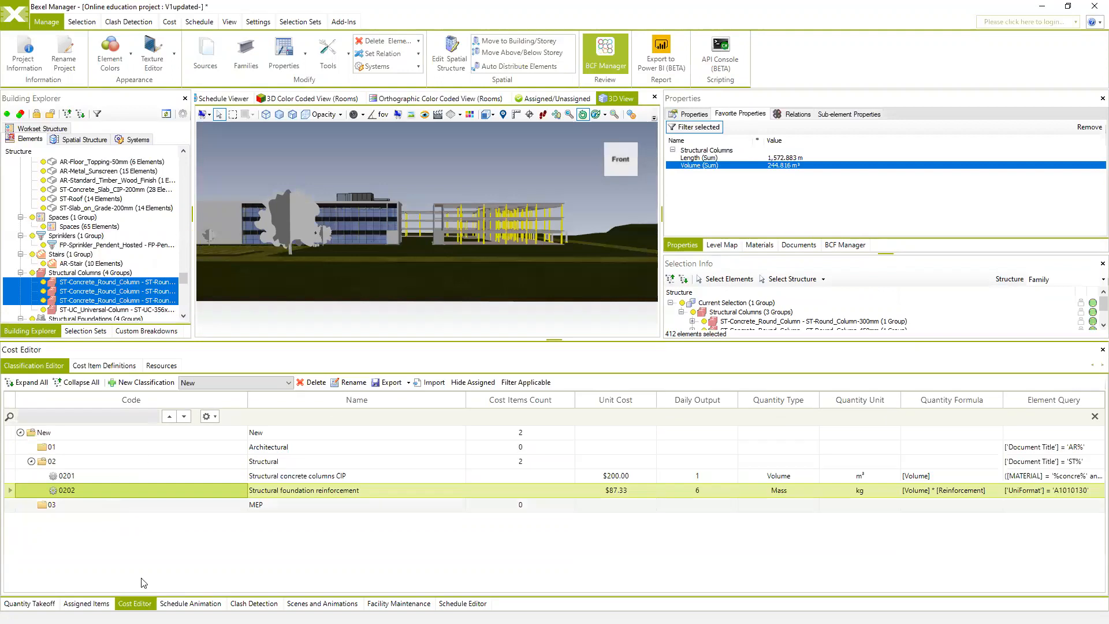
pyautogui.click(395, 386)
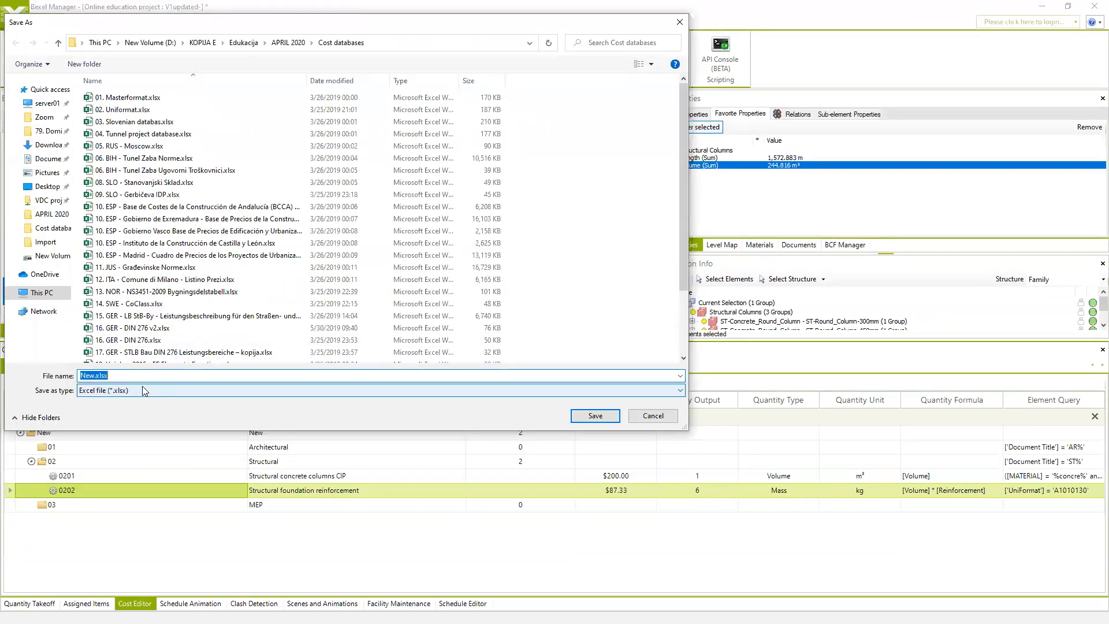
pyautogui.write('New')
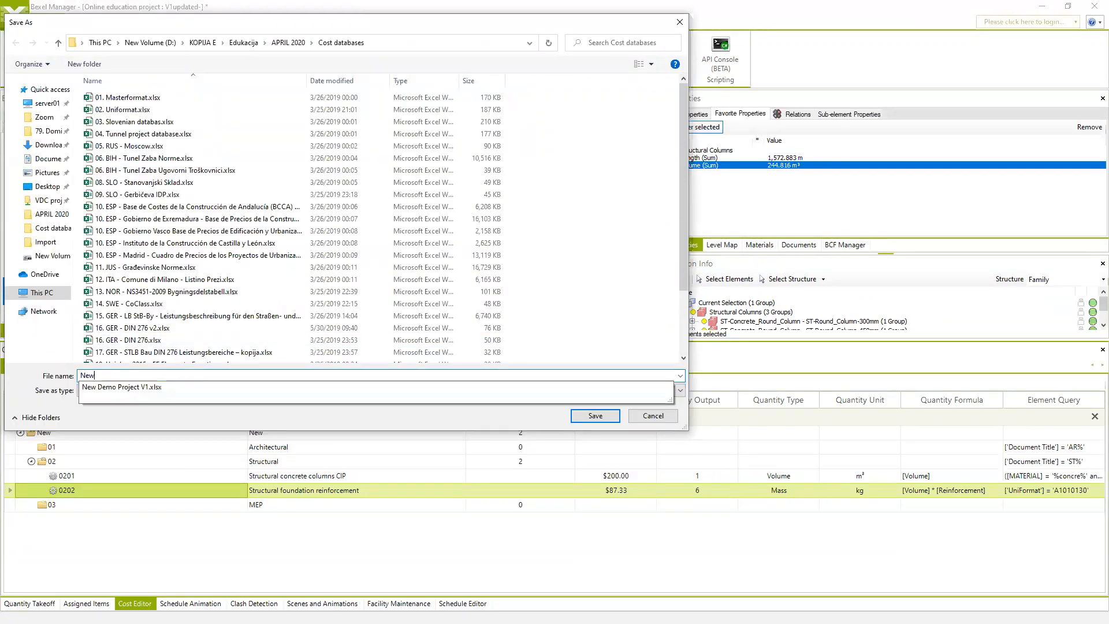
pyautogui.write(' Cost')
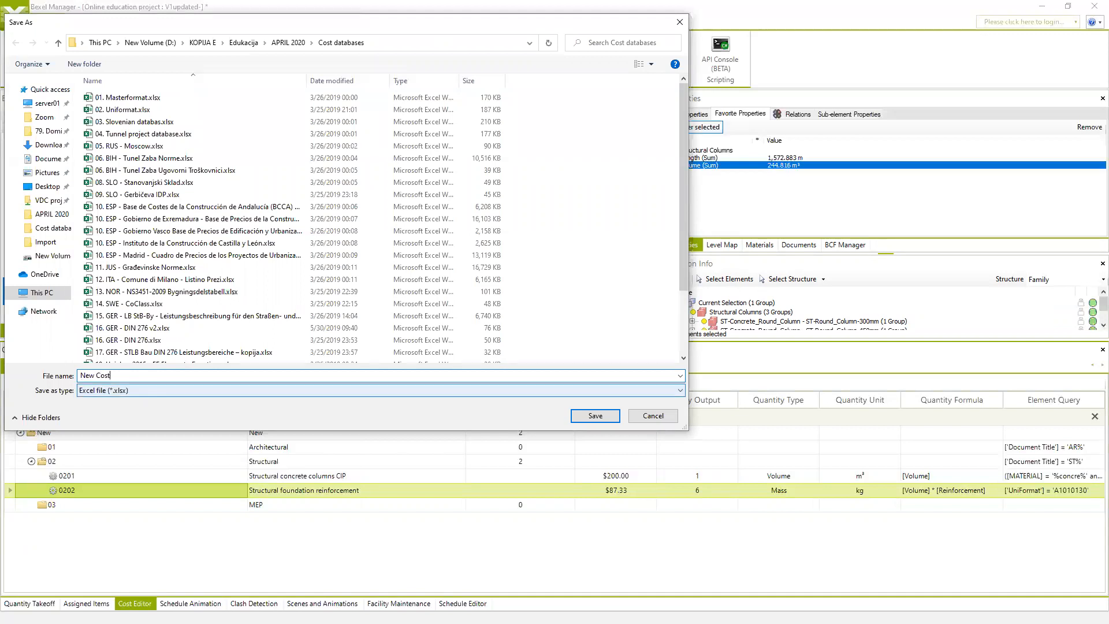
pyautogui.click(609, 416)
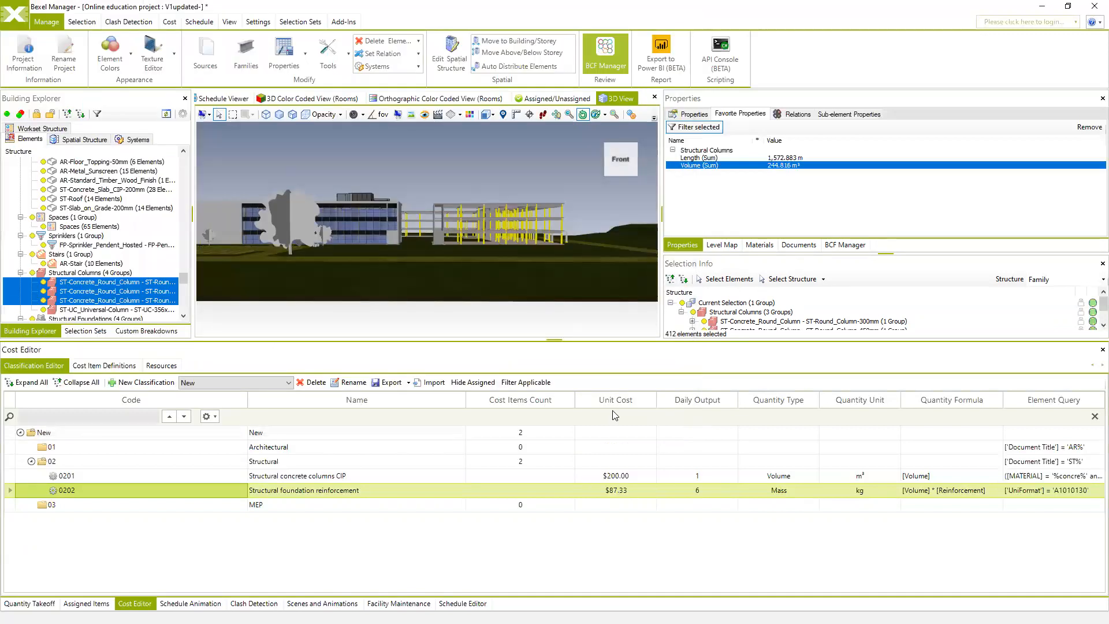
pyautogui.click(599, 358)
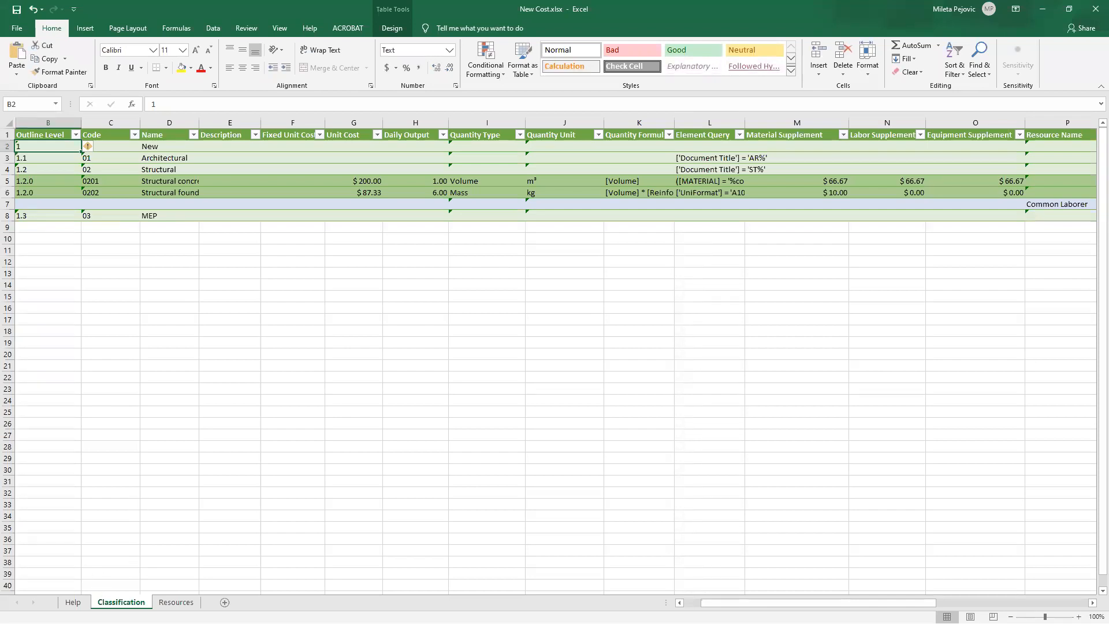
# Step: Close the other Cost.xlsx workbook and maximize the New Cost.xlsx window
pyautogui.doubleClick(445, 9)
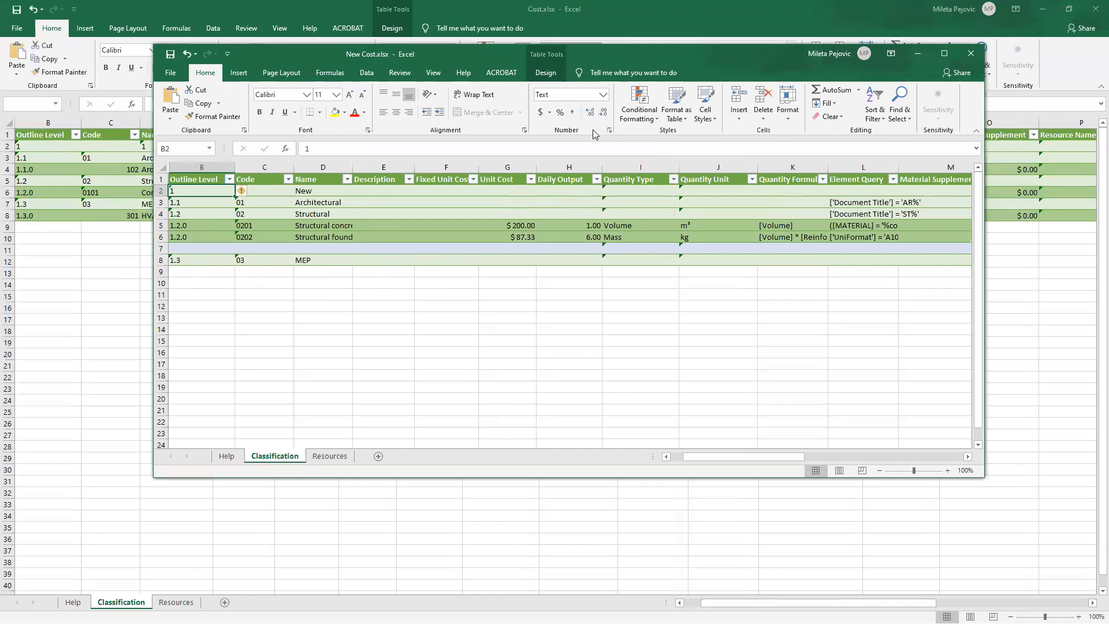
pyautogui.click(1093, 8)
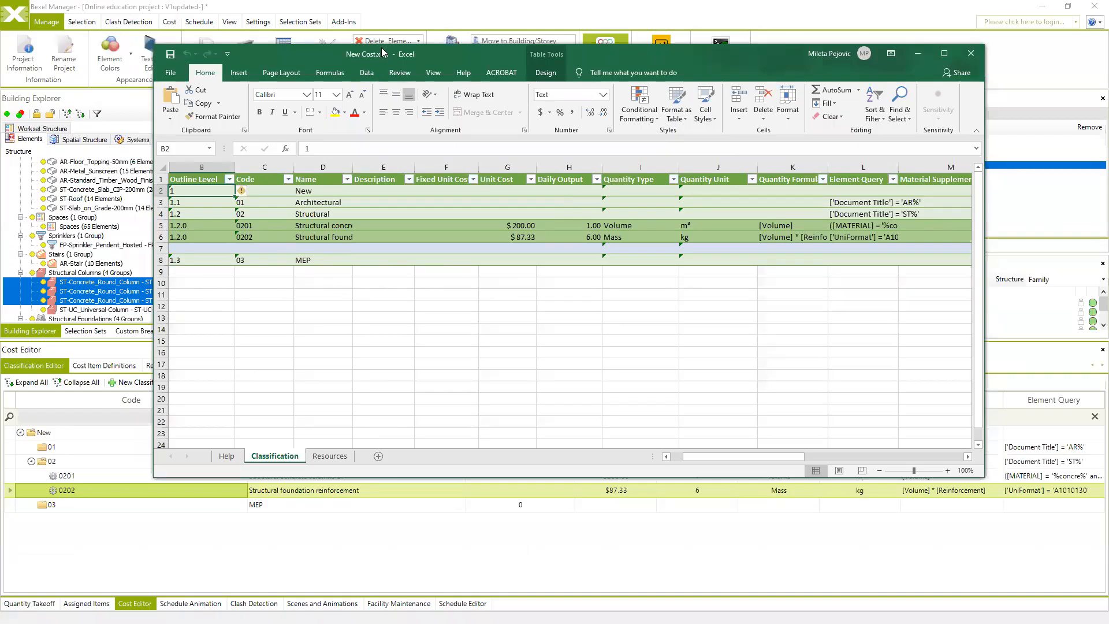
pyautogui.moveTo(383, 52); pyautogui.dragTo(593, 63)
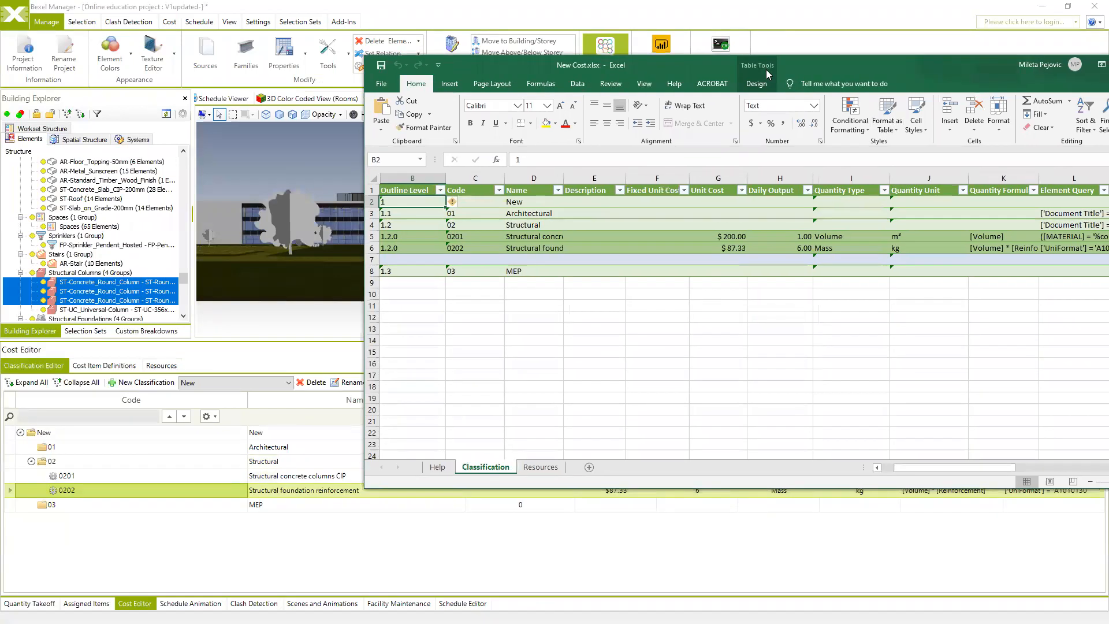
pyautogui.moveTo(768, 74); pyautogui.dragTo(522, 76)
pyautogui.click(909, 68)
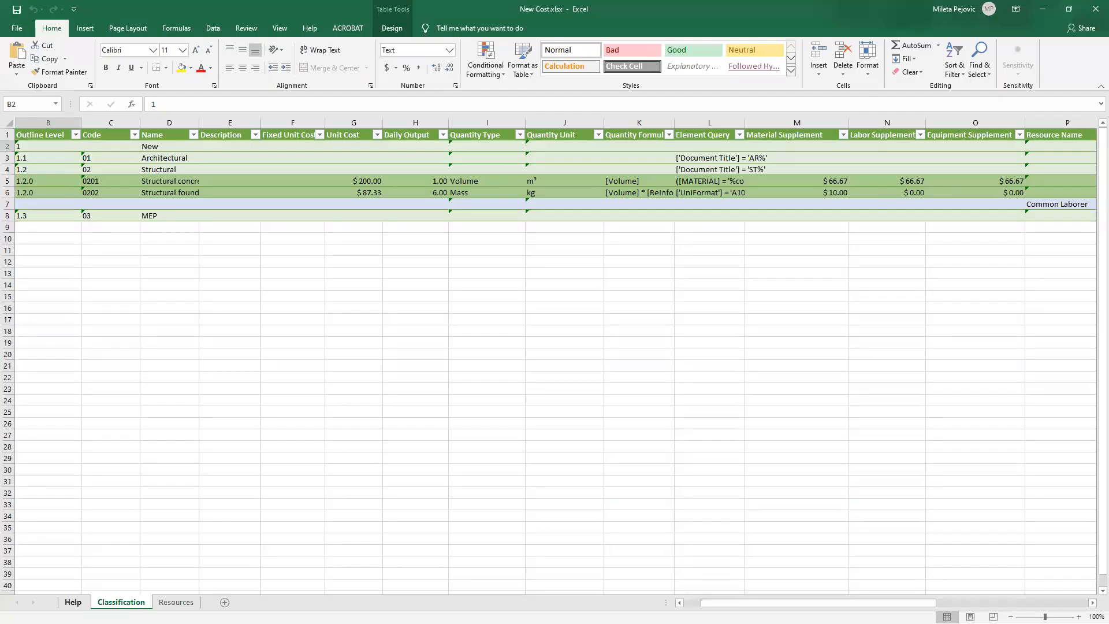
# Step: Review the Help sheet's column rules and query examples, as well as the exported Classification and Resources sheets
pyautogui.click(73, 602)
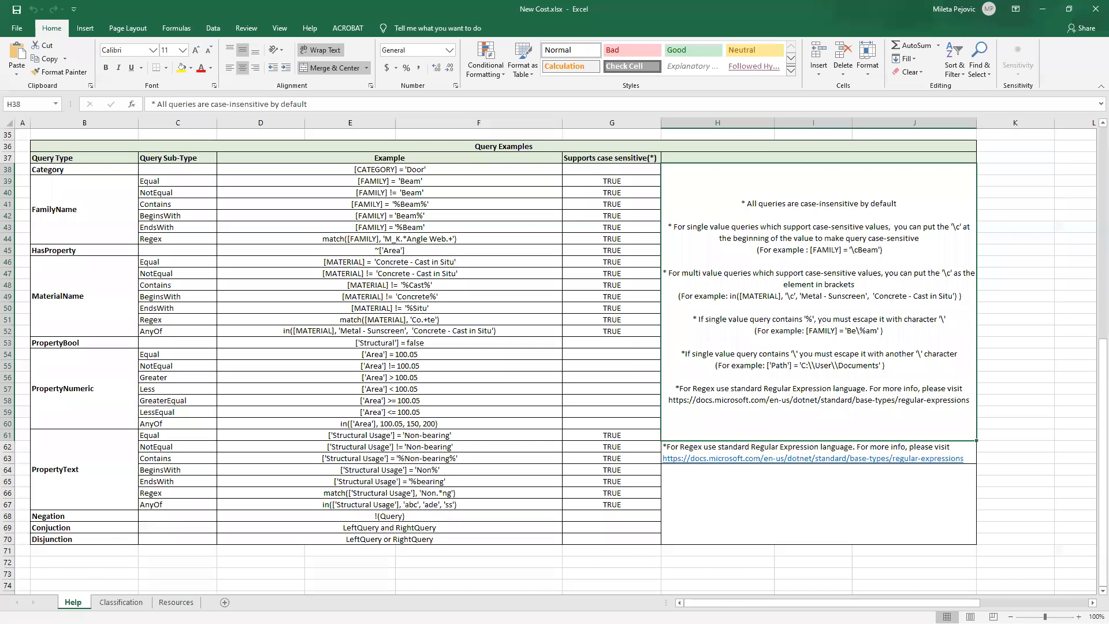
pyautogui.scroll(11, 546, 260)
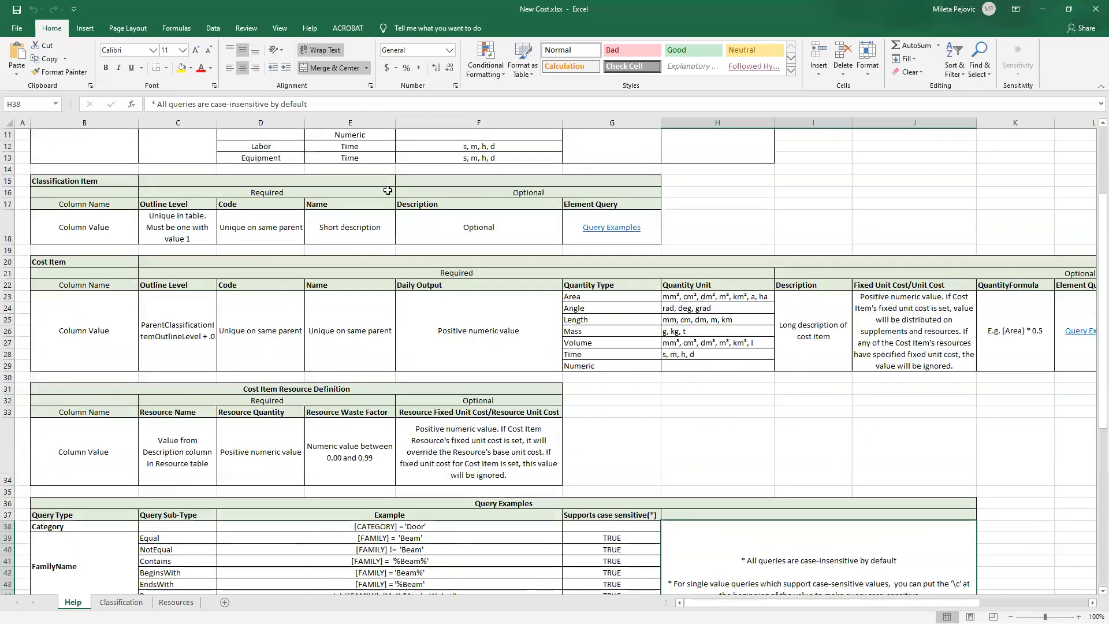
pyautogui.scroll(-3, 306, 346)
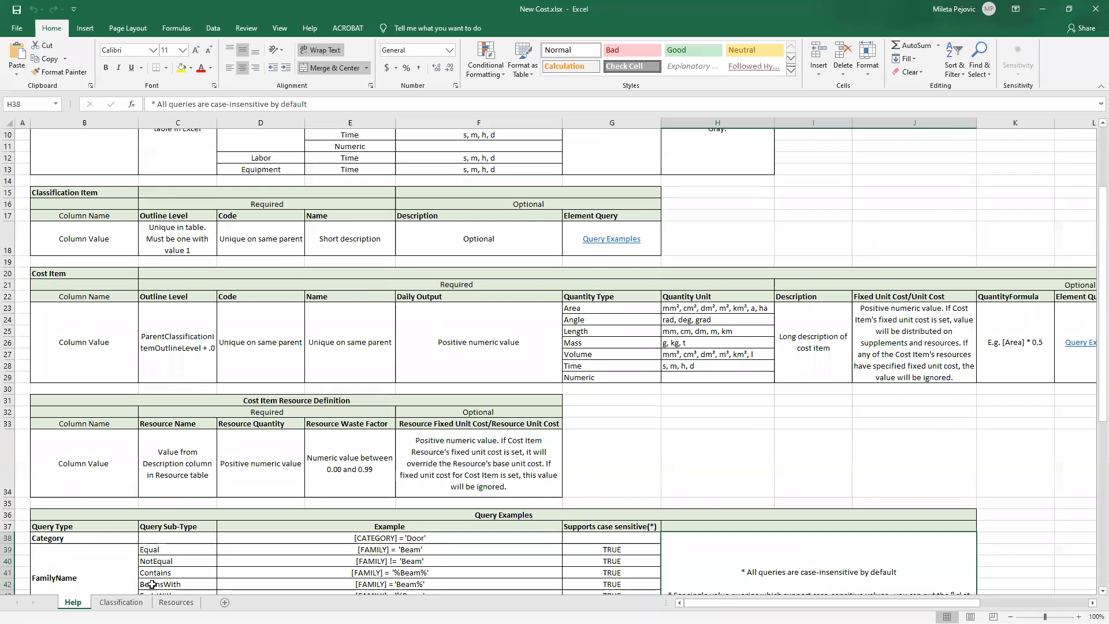
pyautogui.click(126, 603)
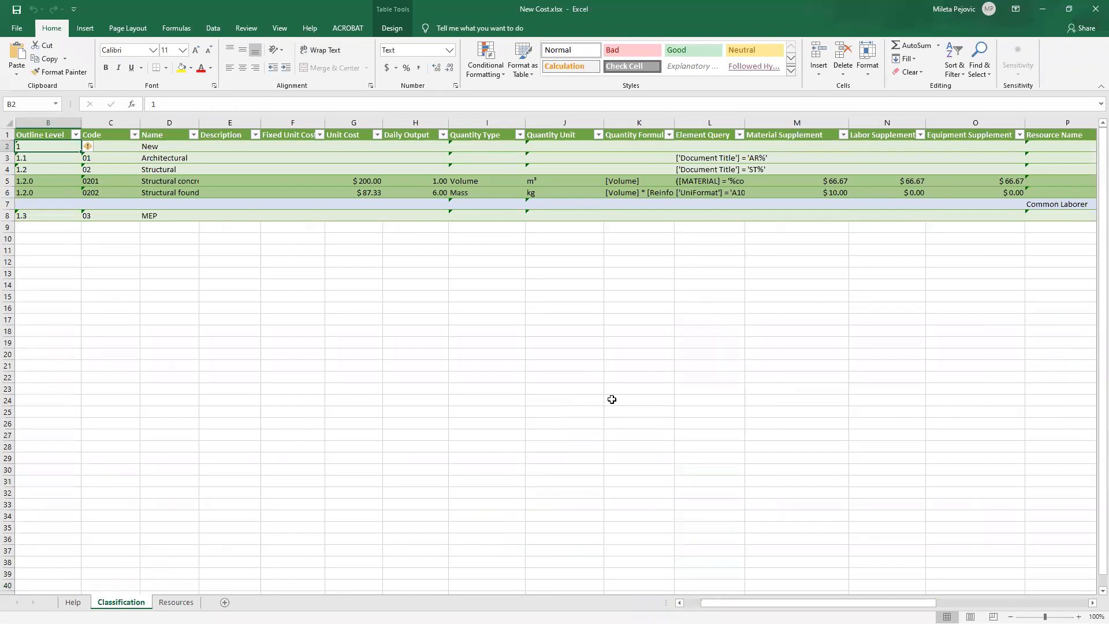
pyautogui.click(181, 600)
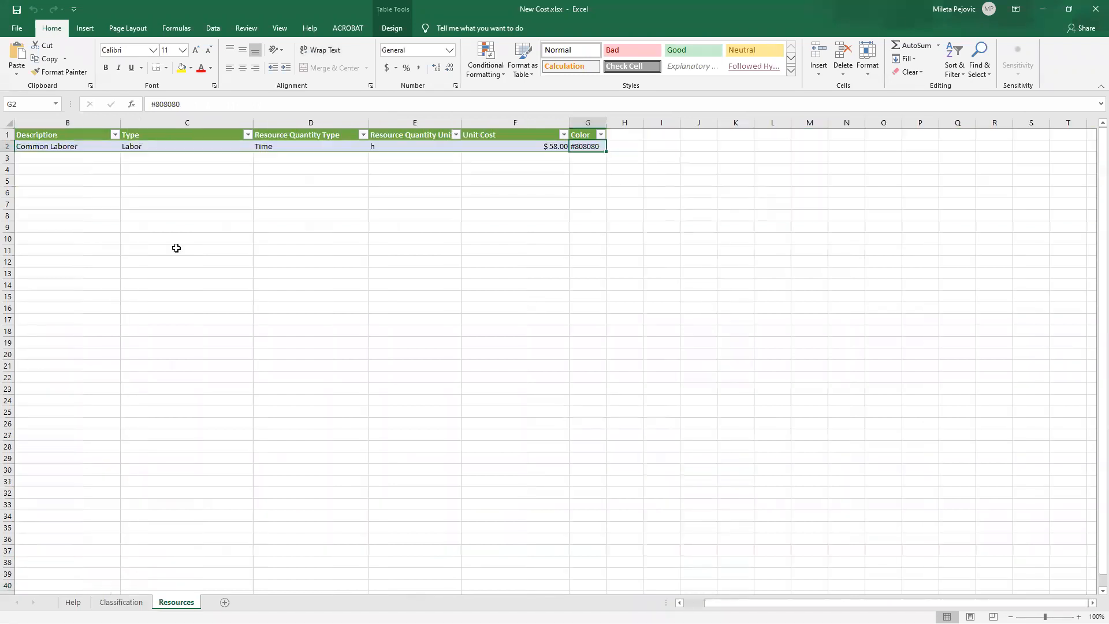
pyautogui.moveTo(67, 161); pyautogui.dragTo(77, 263)
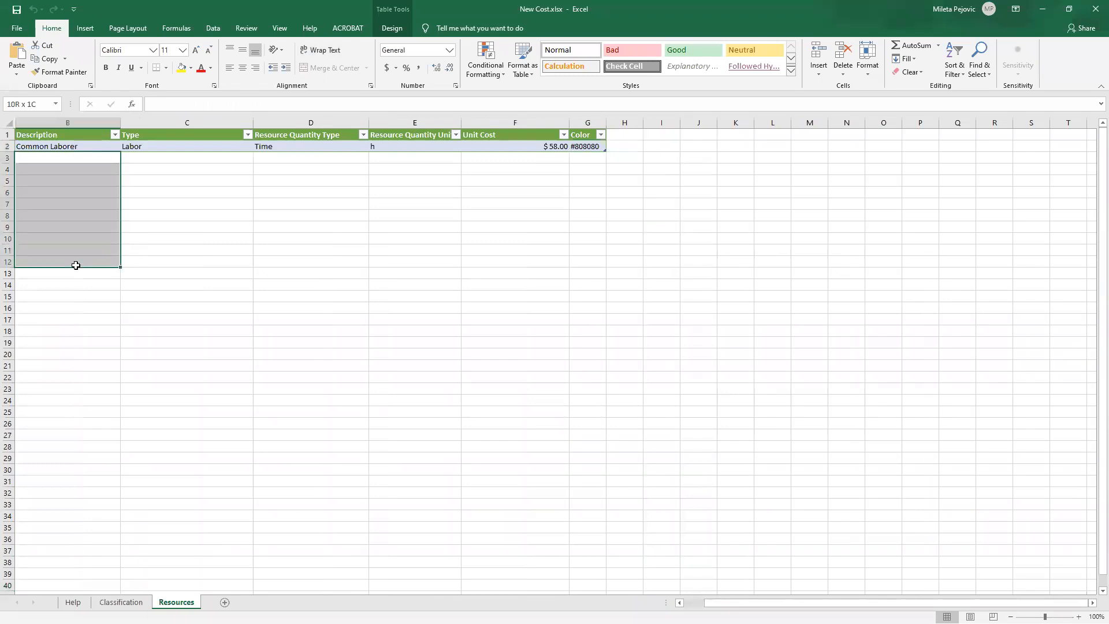
pyautogui.click(76, 330)
pyautogui.moveTo(61, 161); pyautogui.dragTo(595, 208)
pyautogui.click(33, 228)
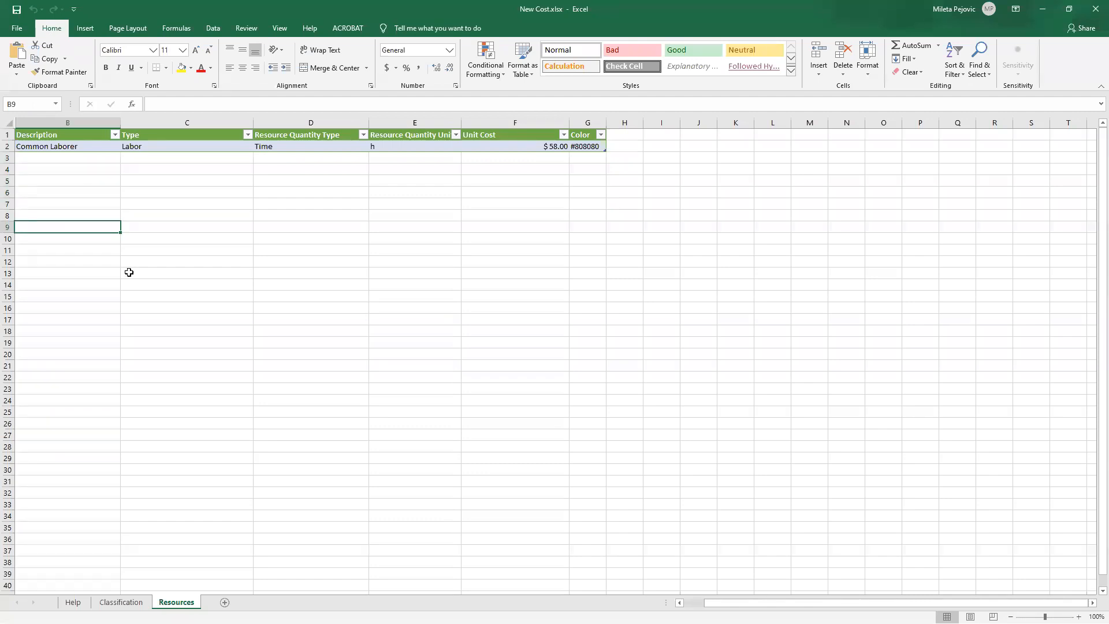
# Step: Copy the Common Laborer resource row into the empty row directly below it in the Resources sheet
pyautogui.moveTo(57, 148); pyautogui.dragTo(581, 149)
pyautogui.hotkey('ctrl', 'c')
pyautogui.click(87, 161)
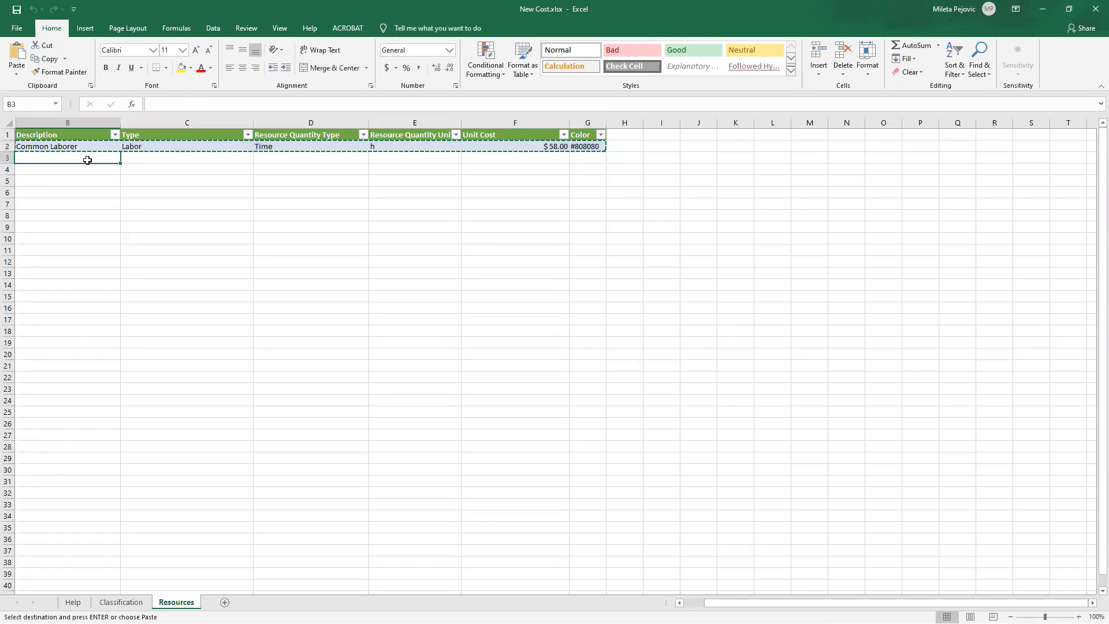
pyautogui.hotkey('ctrl', 'v')
pyautogui.click(131, 236)
pyautogui.press('Escape')
# Step: Rename the copied resource as New Laborer and set its unit cost to 18
pyautogui.click(92, 156)
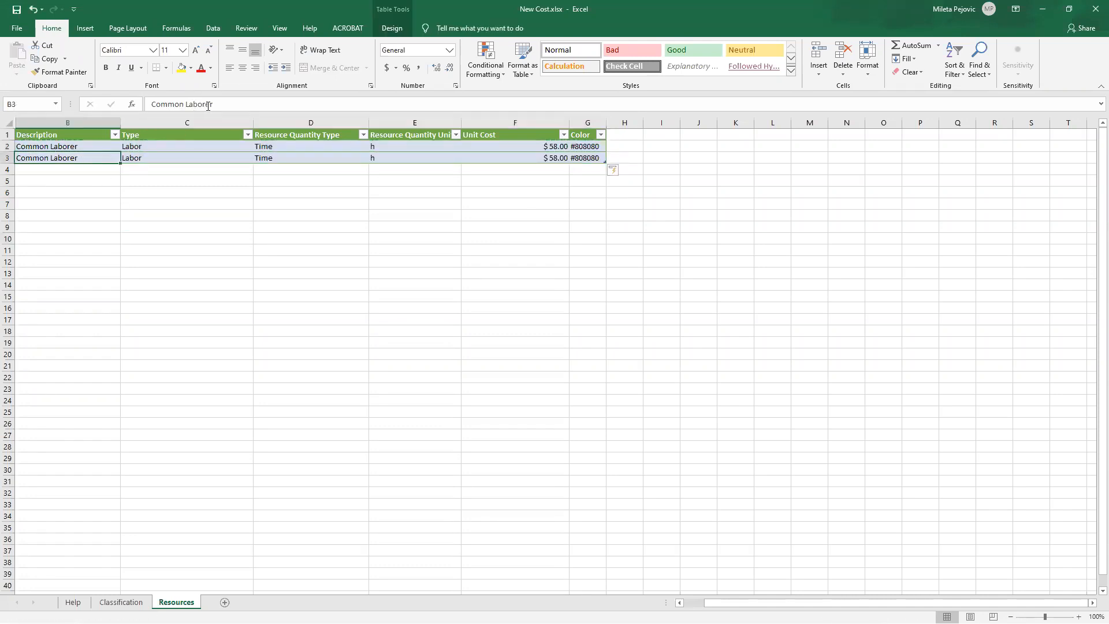
pyautogui.doubleClick(176, 104)
pyautogui.write('New')
pyautogui.click(545, 157)
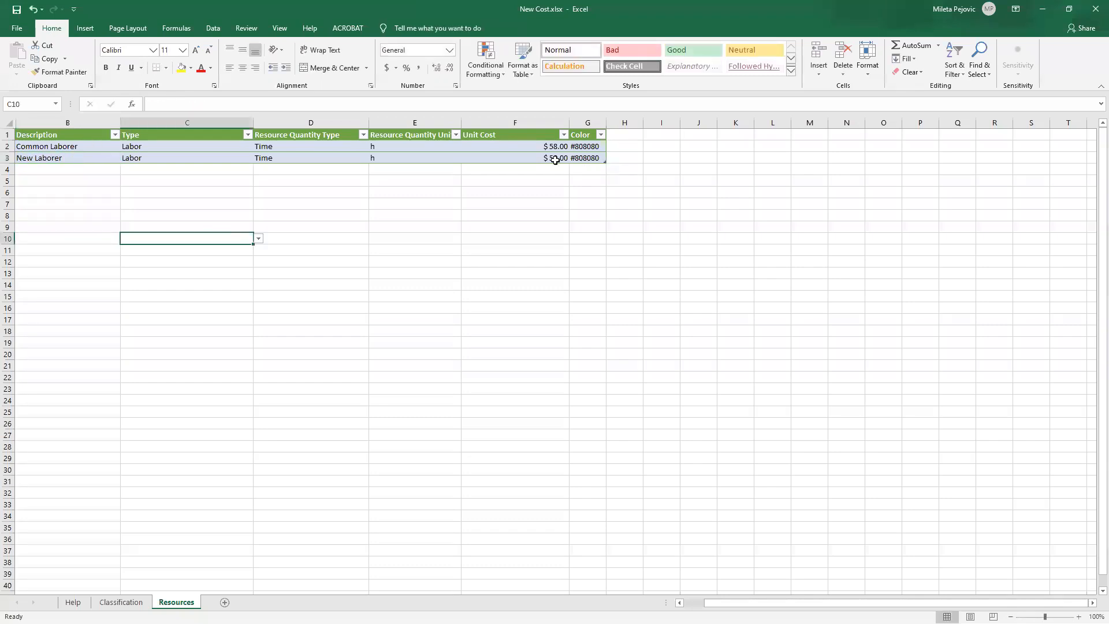
pyautogui.moveTo(156, 104); pyautogui.dragTo(149, 105)
pyautogui.write('18')
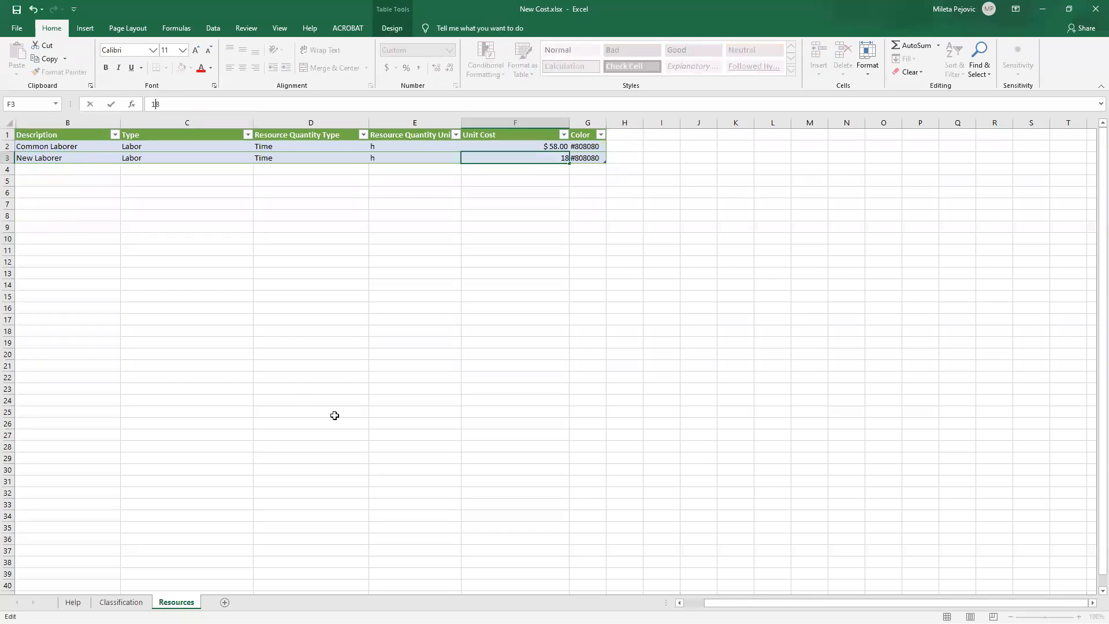
pyautogui.click(333, 415)
# Step: Copy cost item 0202 with its Common Laborer resource row below the MEP row in the Classification sheet
pyautogui.click(139, 603)
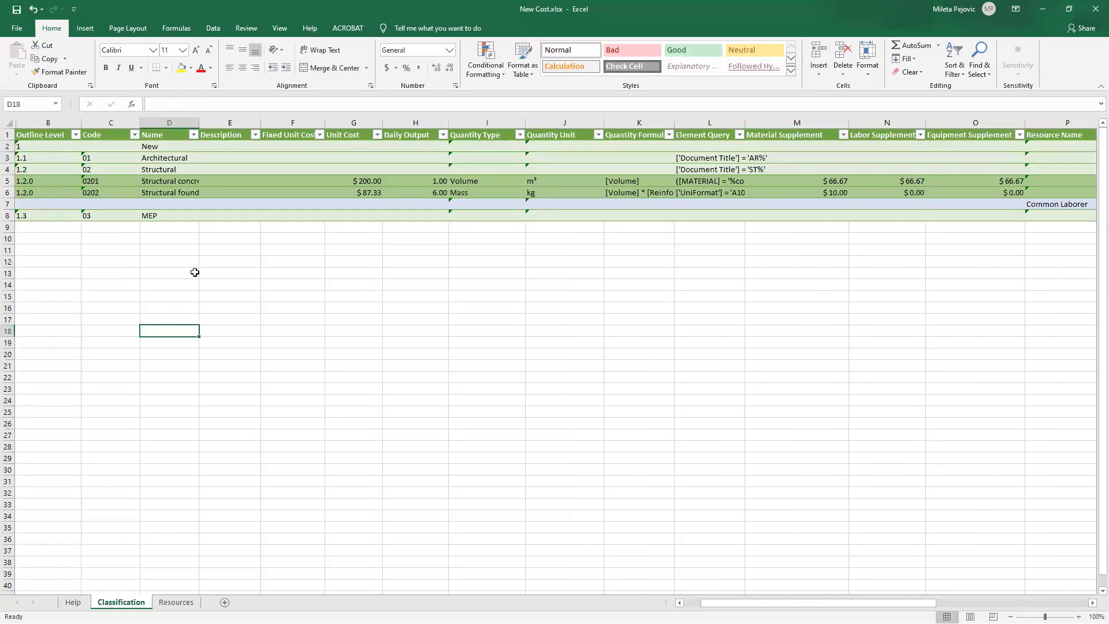
pyautogui.moveTo(25, 193); pyautogui.dragTo(1072, 206)
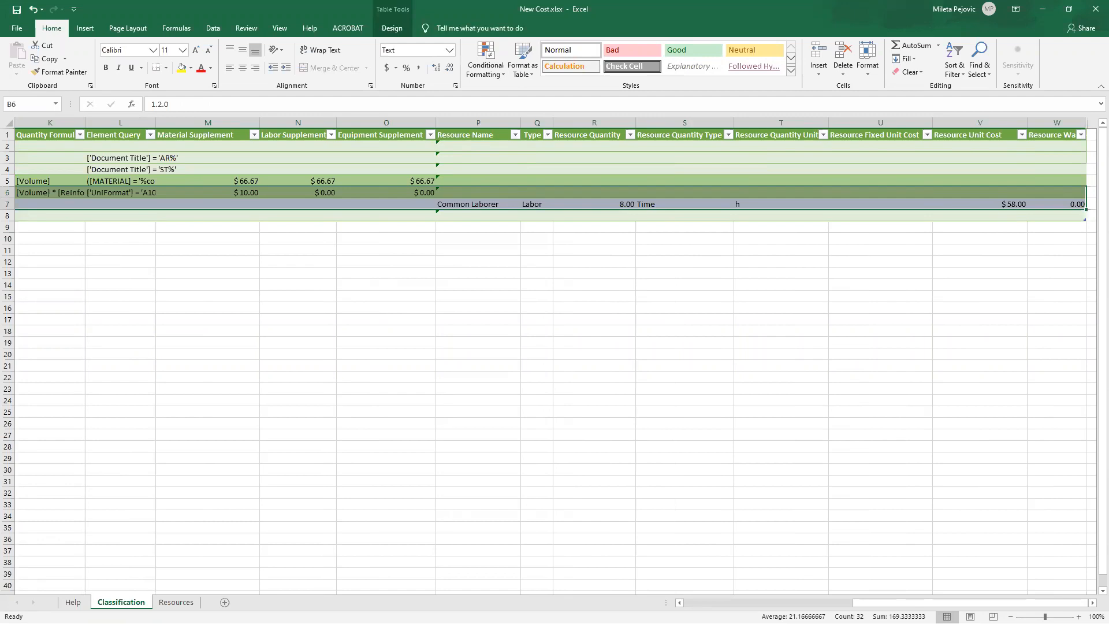
pyautogui.moveTo(1035, 602); pyautogui.dragTo(871, 603)
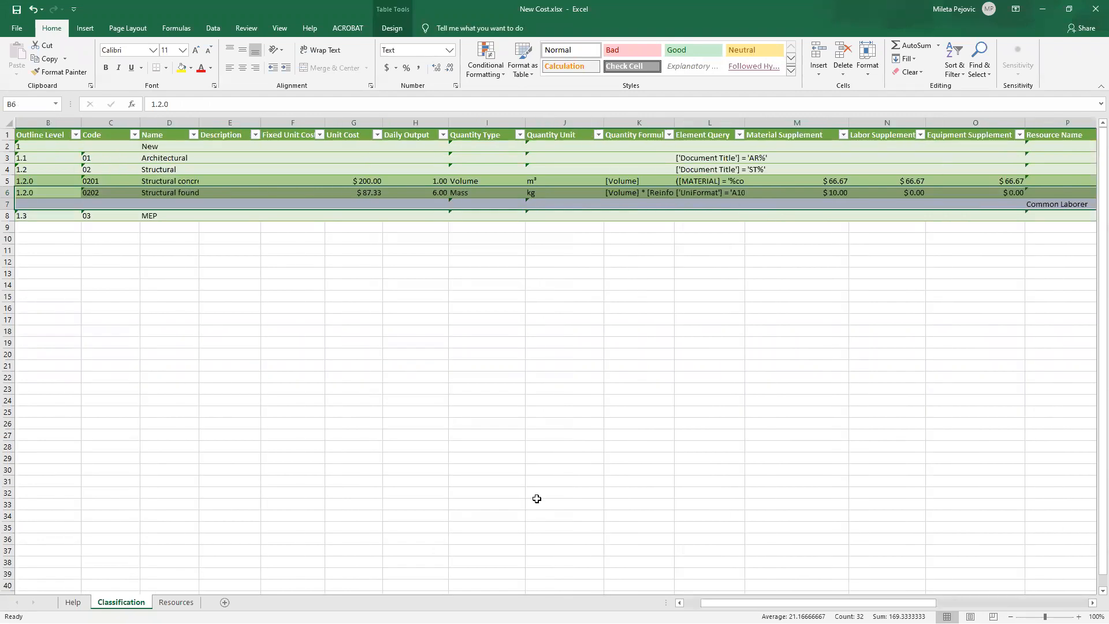
pyautogui.hotkey('ctrl', 'c')
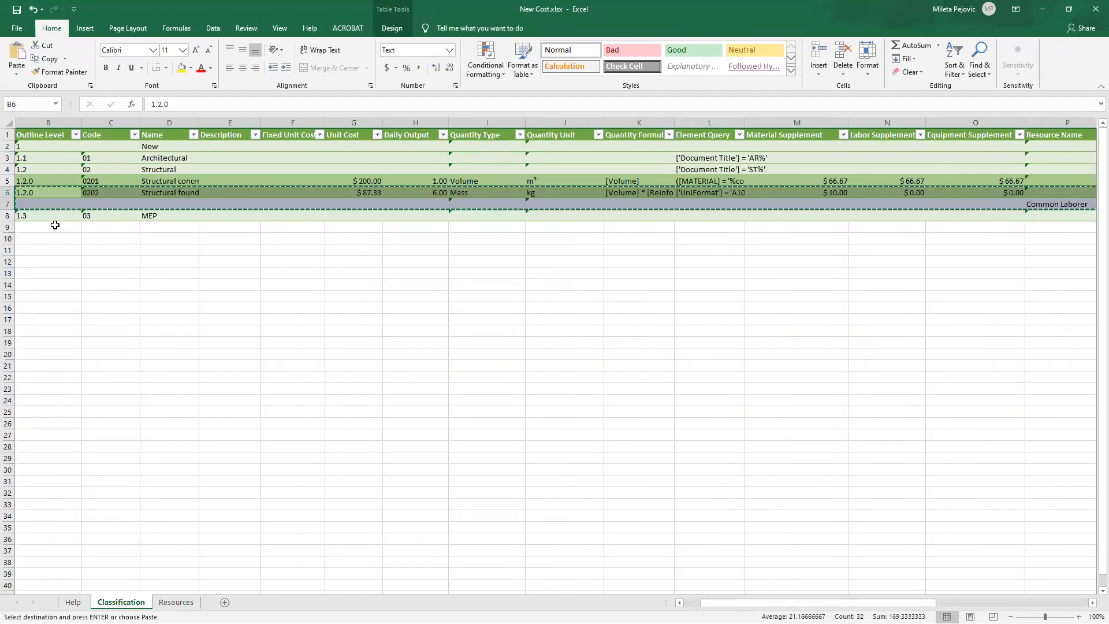
pyautogui.click(56, 225)
pyautogui.hotkey('ctrl', 'v')
pyautogui.press('Escape')
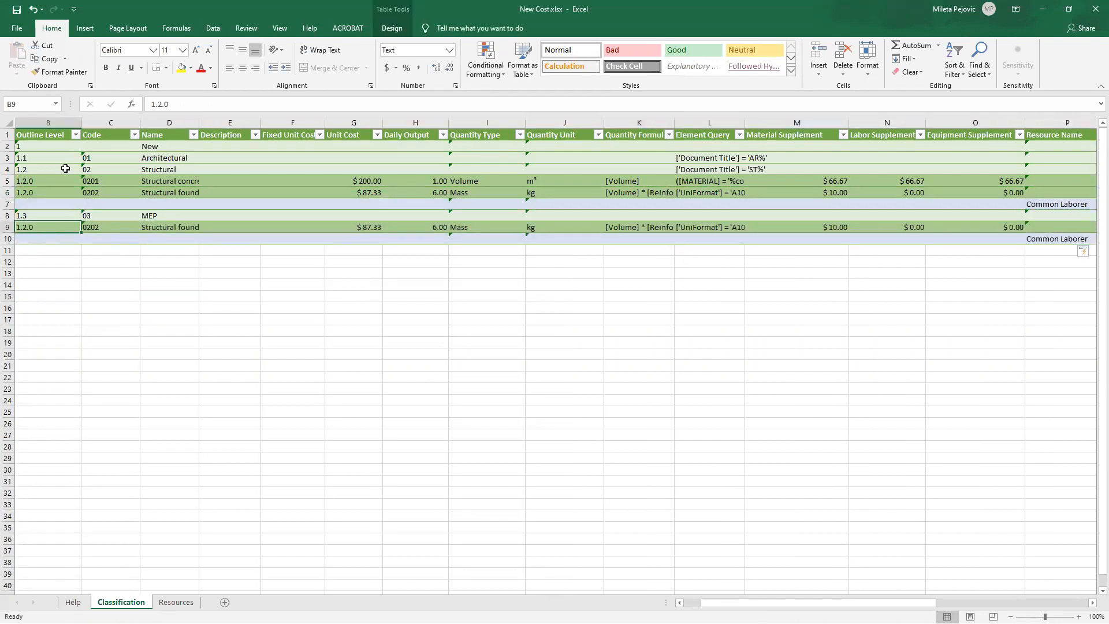
# Step: Set the copied cost item's outline level to 1.3.0 and its code to 302
pyautogui.click(160, 104)
pyautogui.press('BackSpace')
pyautogui.write('3')
pyautogui.click(92, 293)
pyautogui.click(107, 227)
pyautogui.click(157, 104)
pyautogui.press('BackSpace')
pyautogui.write('3')
pyautogui.click(237, 331)
# Step: Rename the copied cost item under MEP as Mechanical Ducts
pyautogui.click(171, 228)
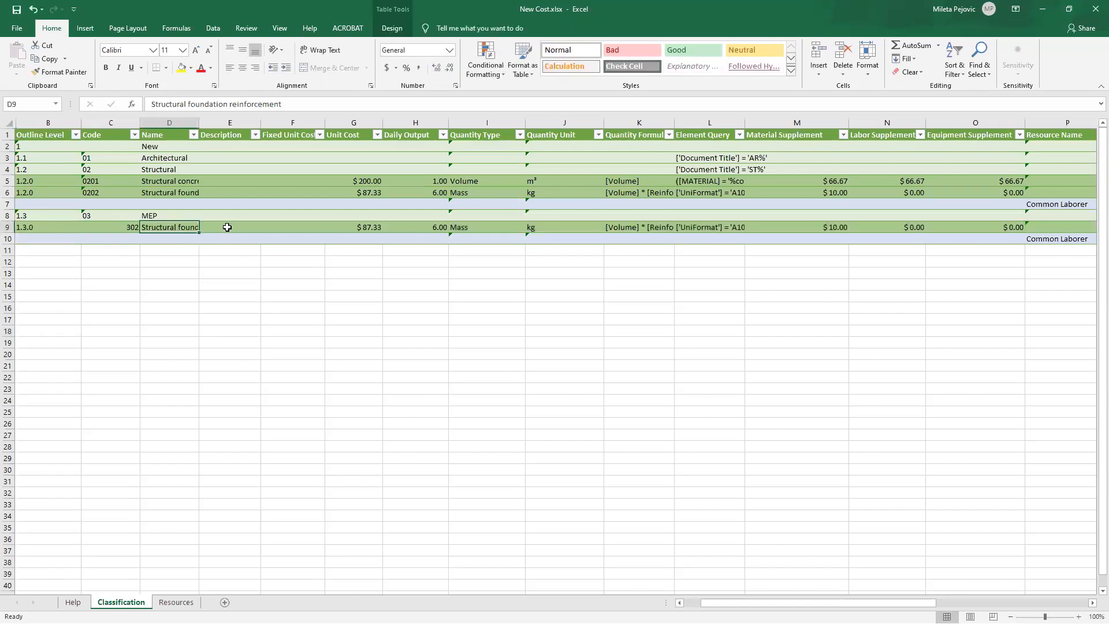
pyautogui.moveTo(299, 104); pyautogui.dragTo(134, 104)
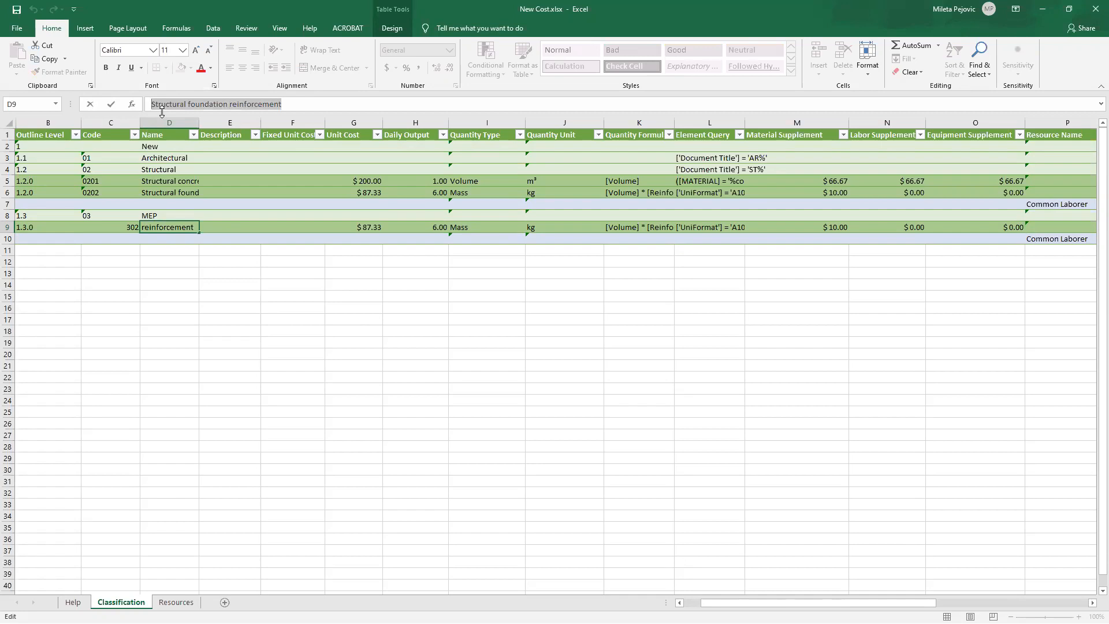
pyautogui.write('Mechanical')
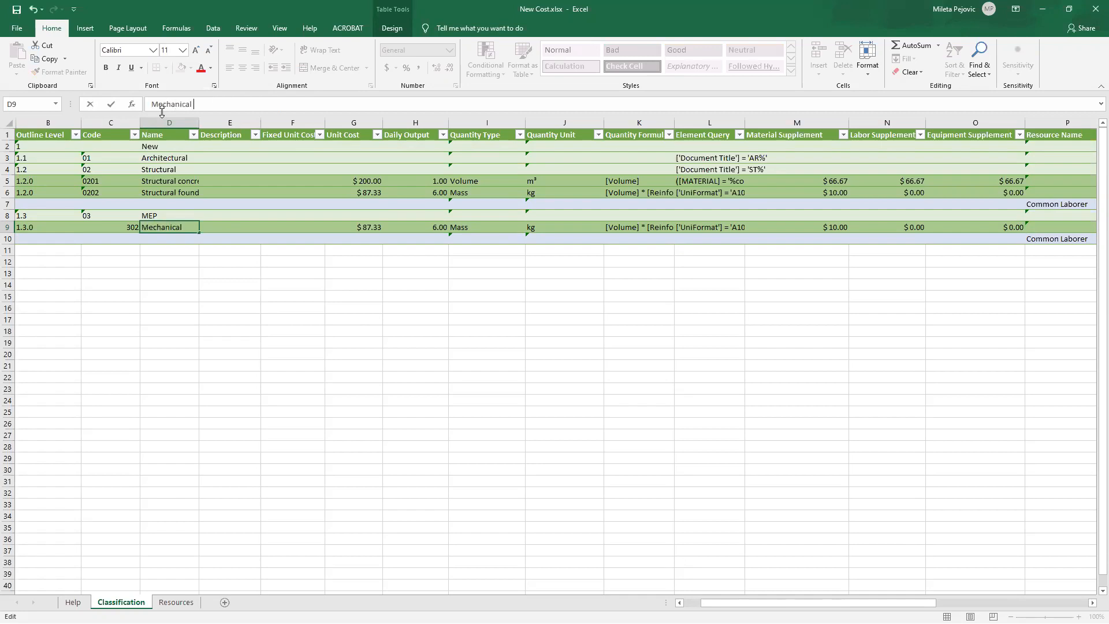
pyautogui.write(' Ducts')
pyautogui.click(404, 296)
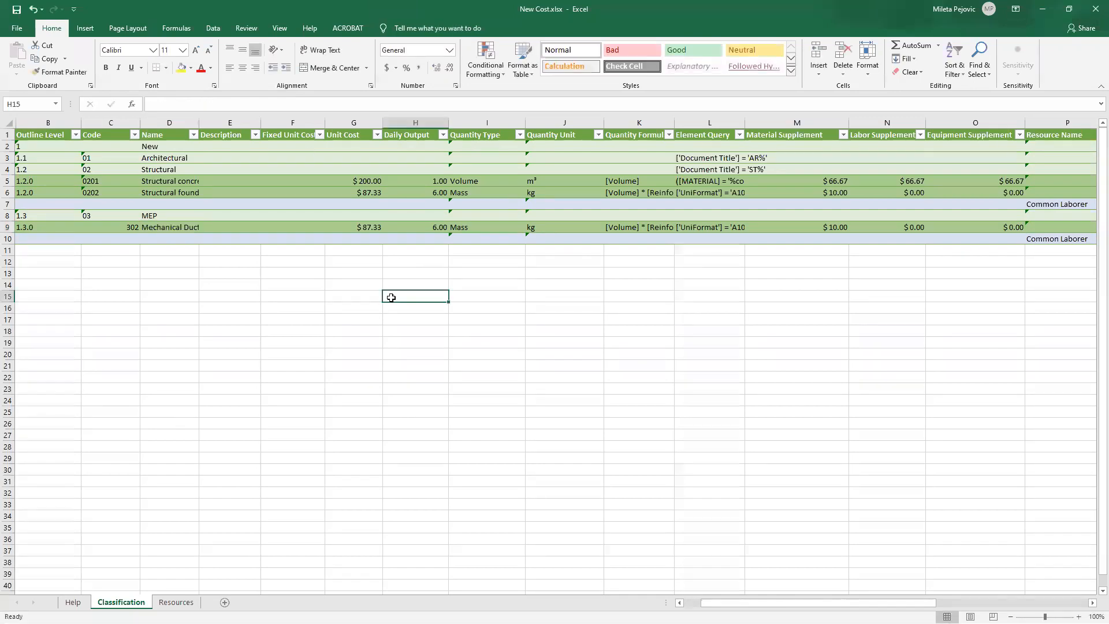
# Step: Set the quantity type of the Mechanical Ducts cost item to Length
pyautogui.click(487, 227)
pyautogui.click(530, 228)
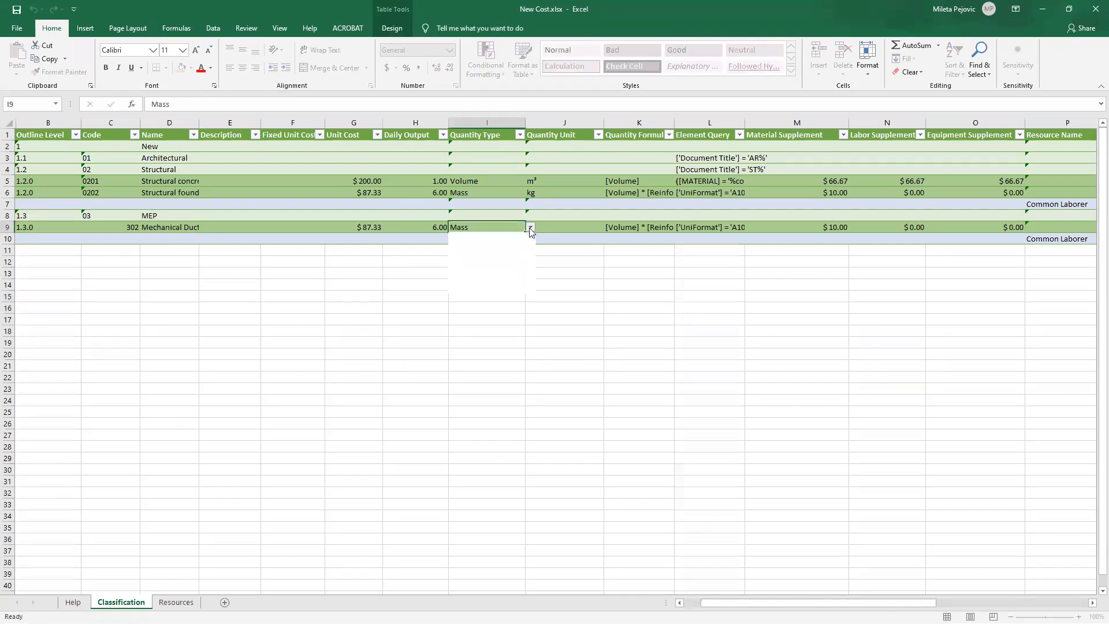
pyautogui.click(495, 246)
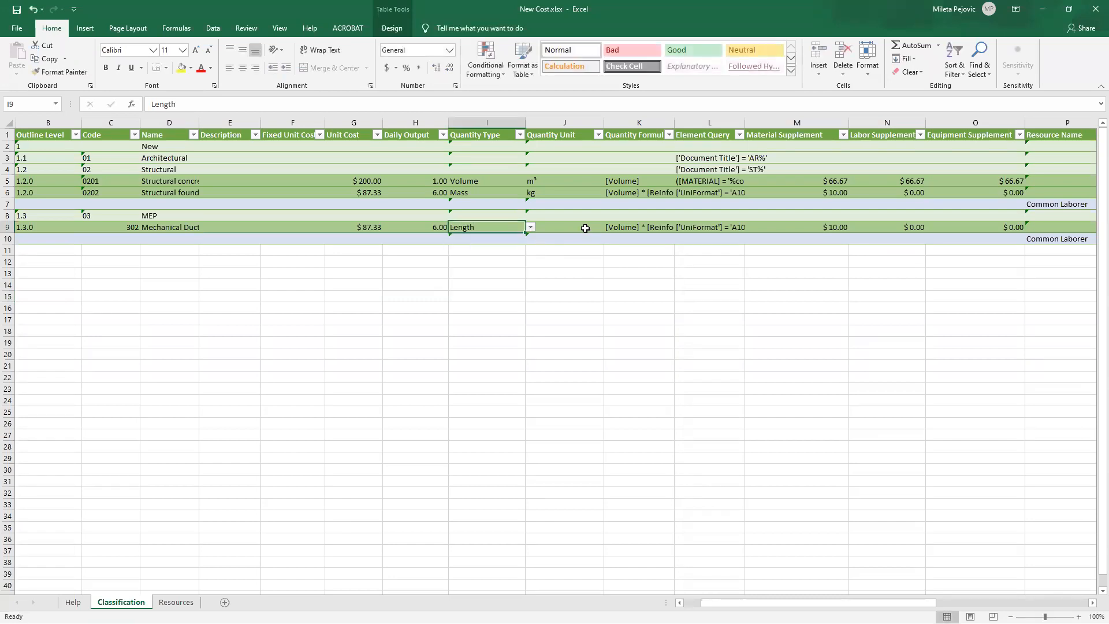
# Step: Set the quantity unit of the Mechanical Ducts cost item to m
pyautogui.click(585, 228)
pyautogui.click(607, 228)
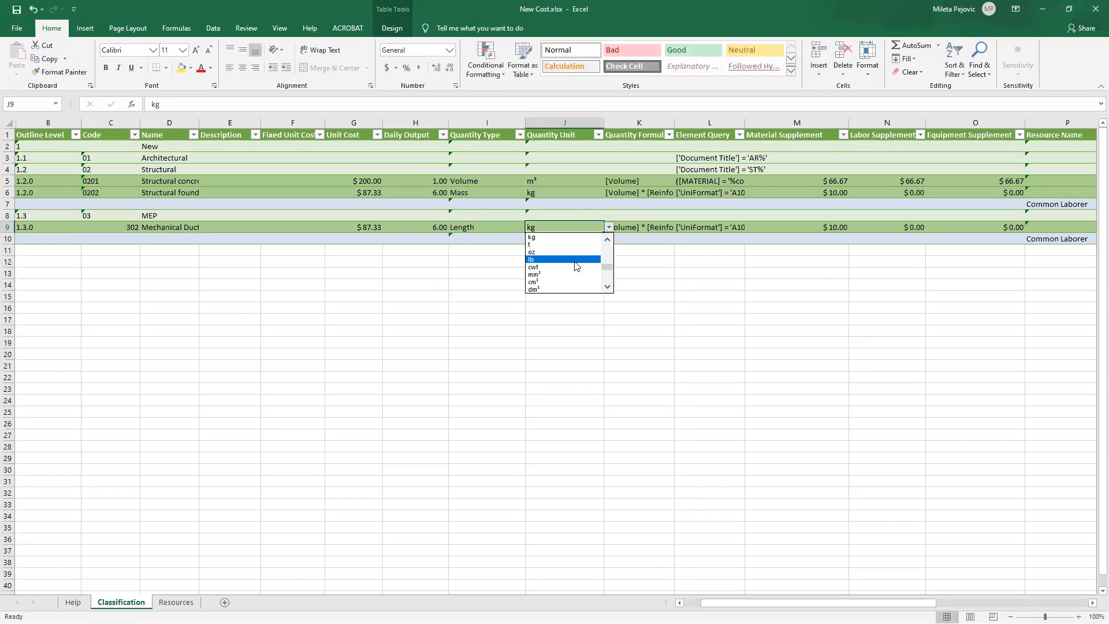
pyautogui.moveTo(612, 269); pyautogui.dragTo(608, 246)
pyautogui.click(607, 286)
pyautogui.click(607, 286)
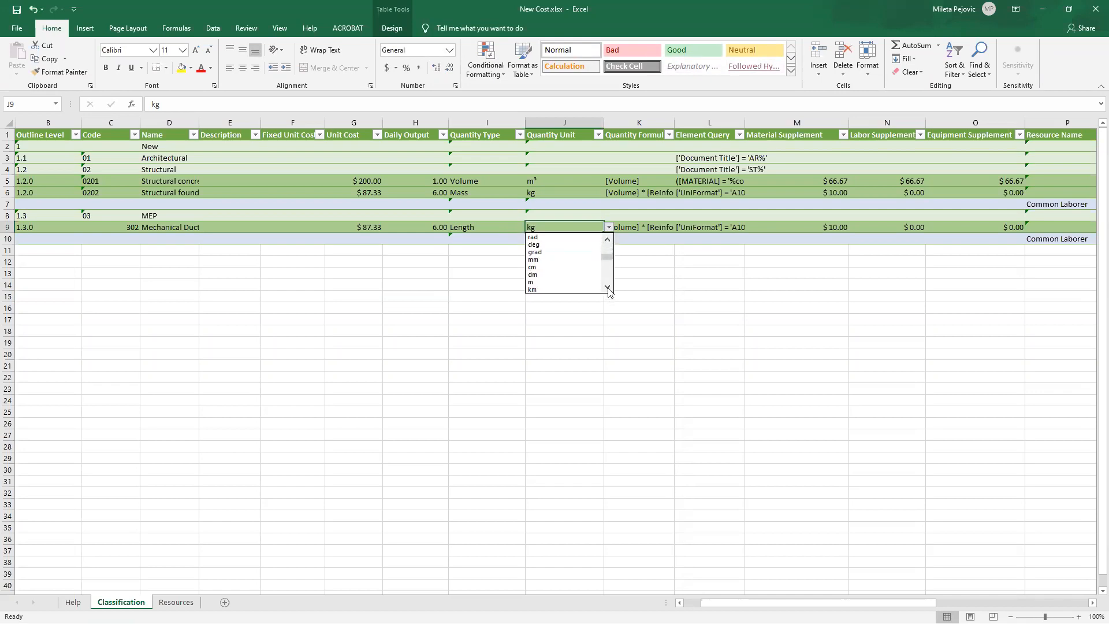
pyautogui.click(562, 282)
pyautogui.click(677, 273)
# Step: Replace the quantity formula of the Mechanical Ducts cost item with [Length]
pyautogui.click(640, 227)
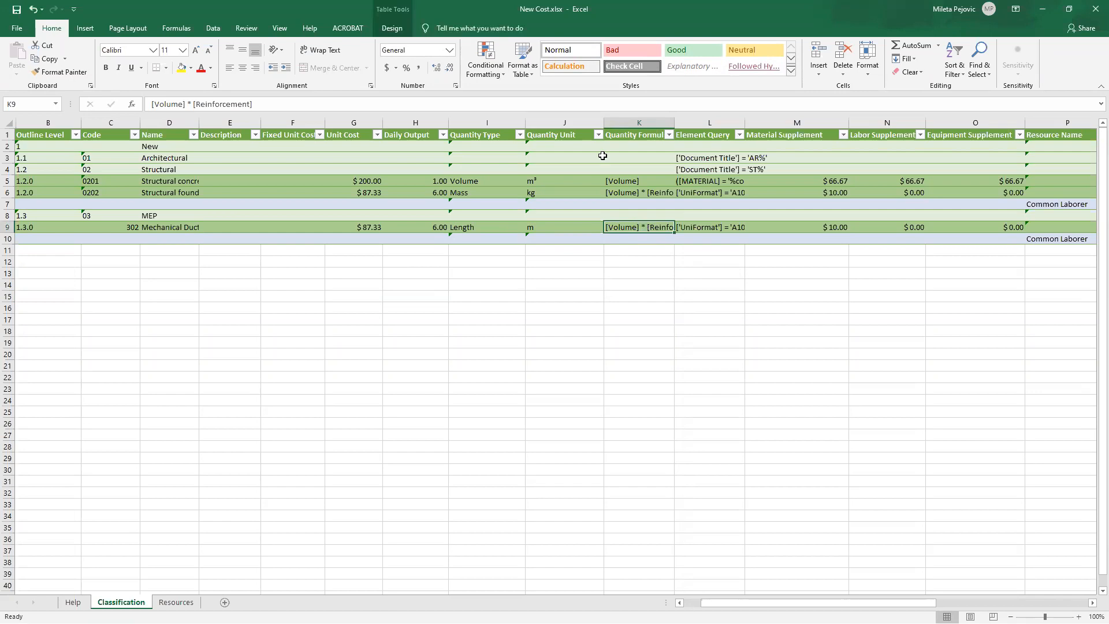
pyautogui.click(190, 106)
pyautogui.hotkey('shift', 'End')
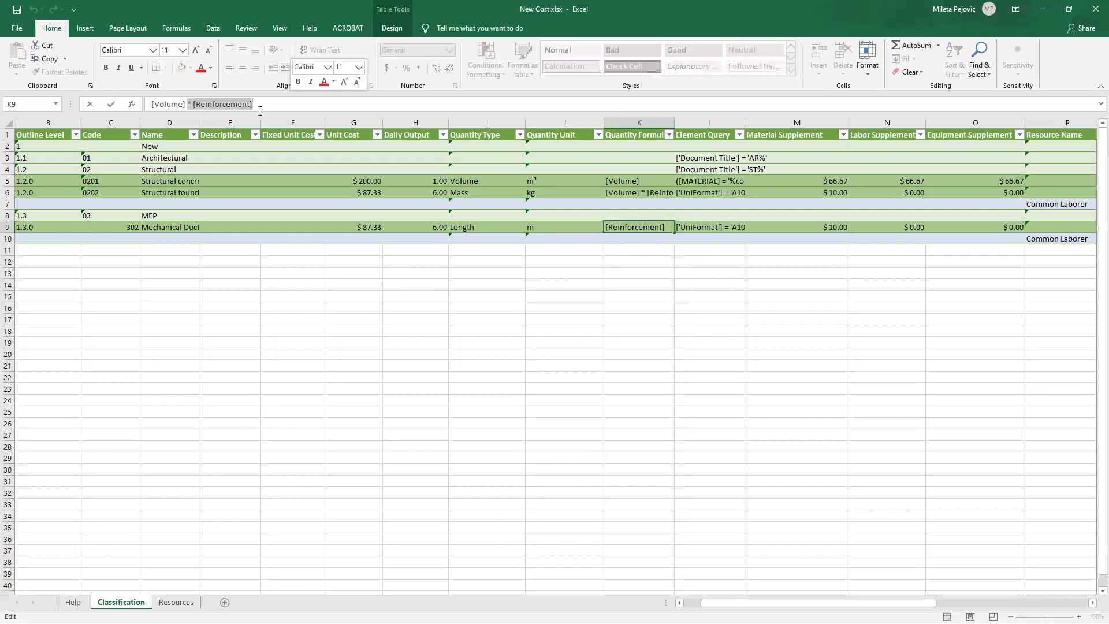
pyautogui.press('Delete')
pyautogui.moveTo(183, 106); pyautogui.dragTo(152, 102)
pyautogui.write('Length')
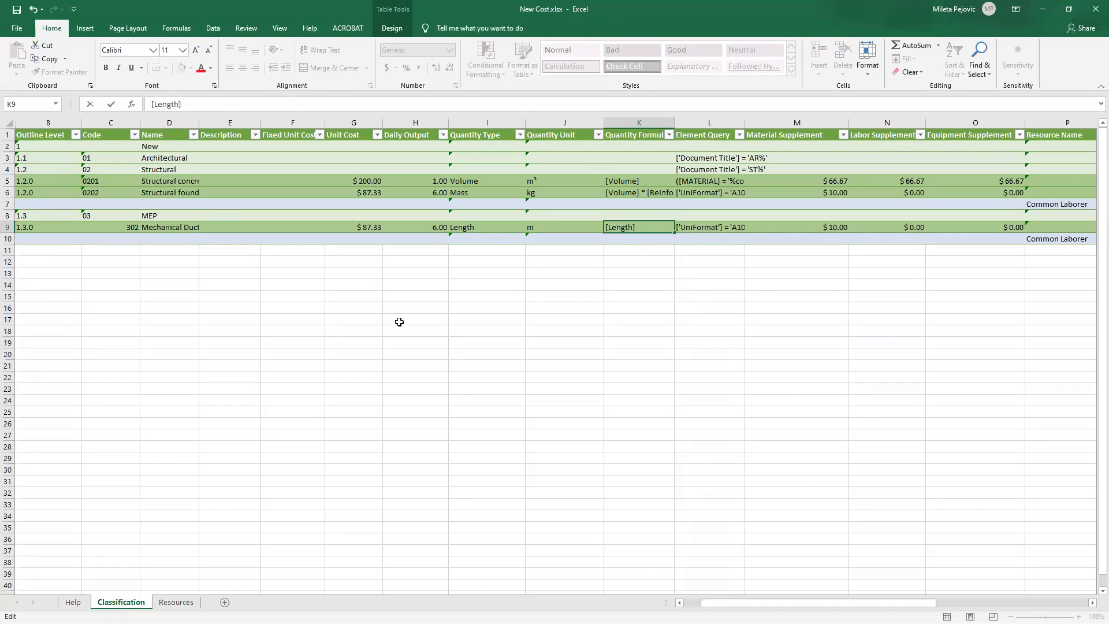
pyautogui.click(399, 322)
# Step: Switch to Bexel Manager and look through the Building Explorer element tree for the duct families
pyautogui.click(704, 228)
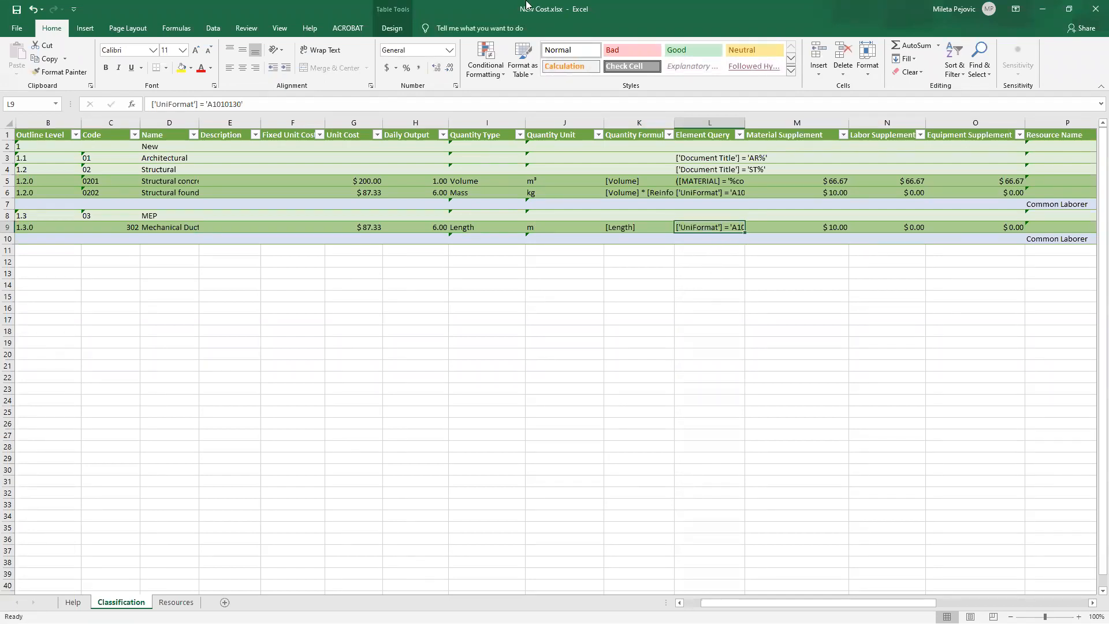
pyautogui.moveTo(905, 63); pyautogui.dragTo(905, 68)
pyautogui.moveTo(386, 186); pyautogui.dragTo(321, 249, button='middle')
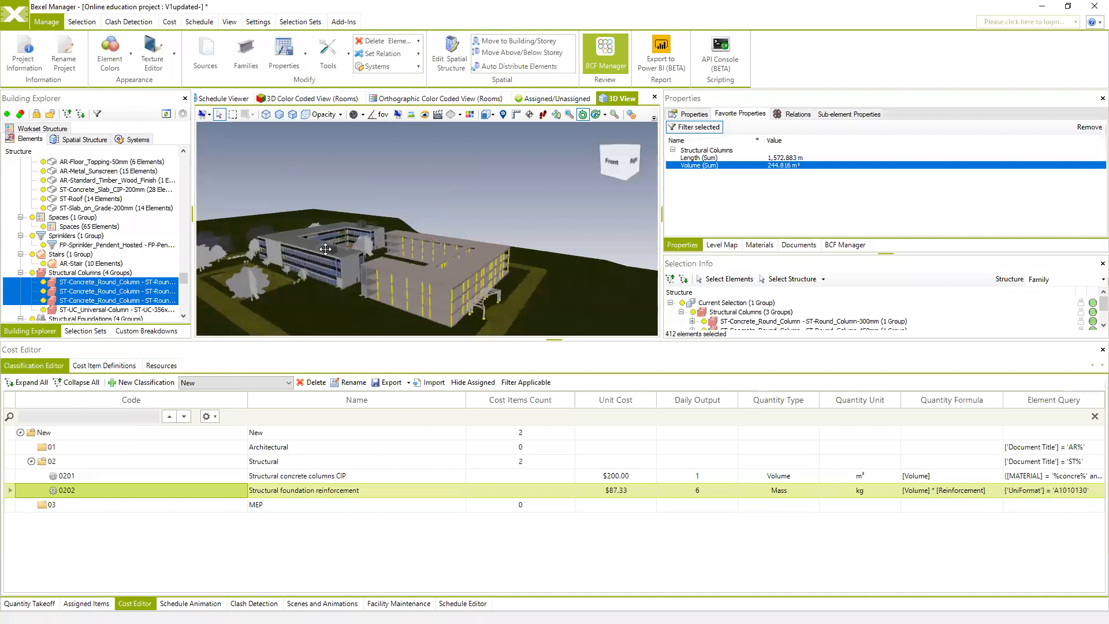
pyautogui.scroll(7, 40, 186)
pyautogui.scroll(5, 40, 187)
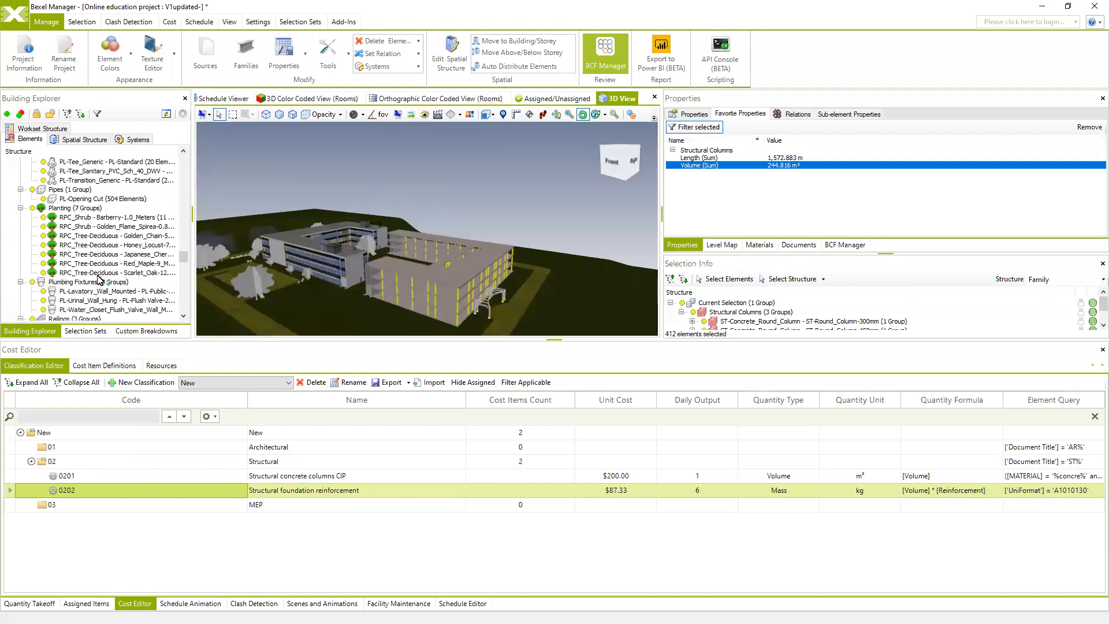
pyautogui.scroll(-8, 110, 276)
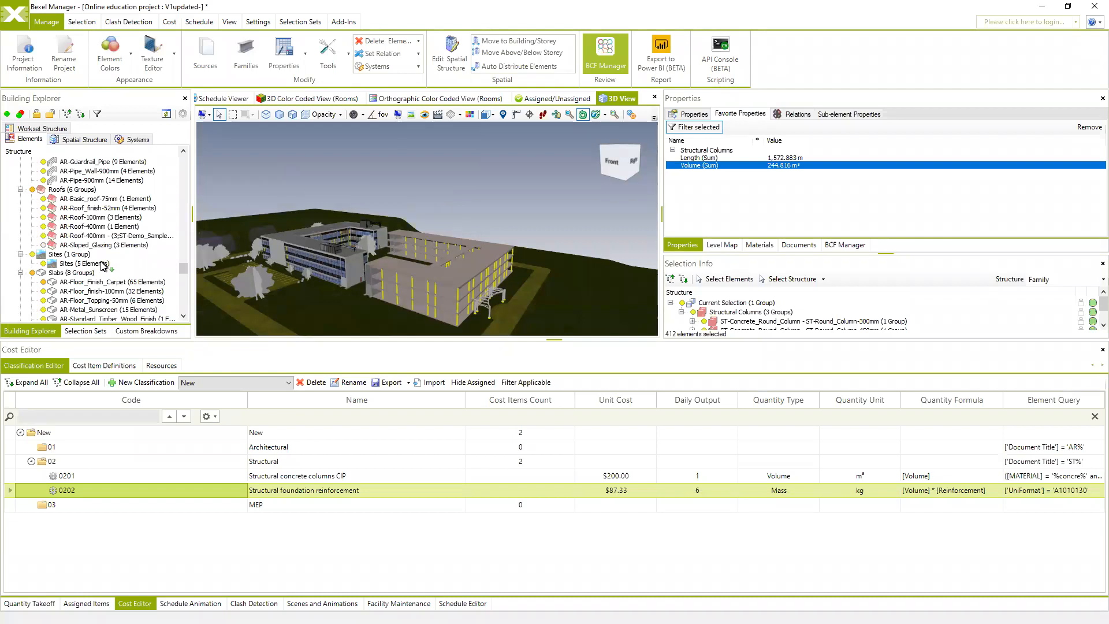
pyautogui.scroll(-2, 127, 280)
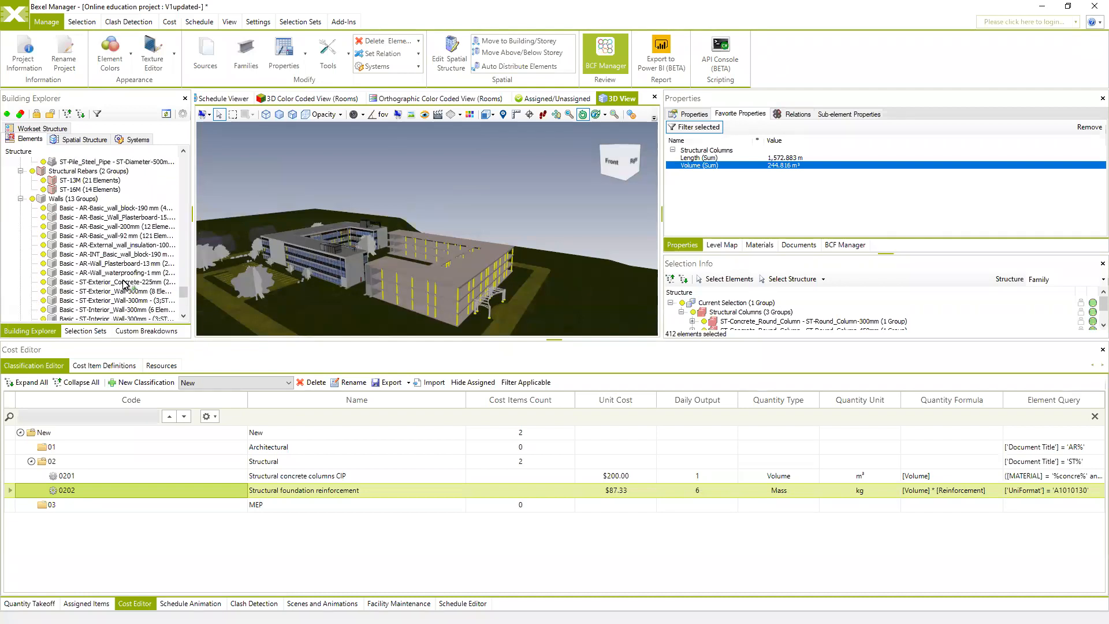
pyautogui.scroll(-10, 123, 283)
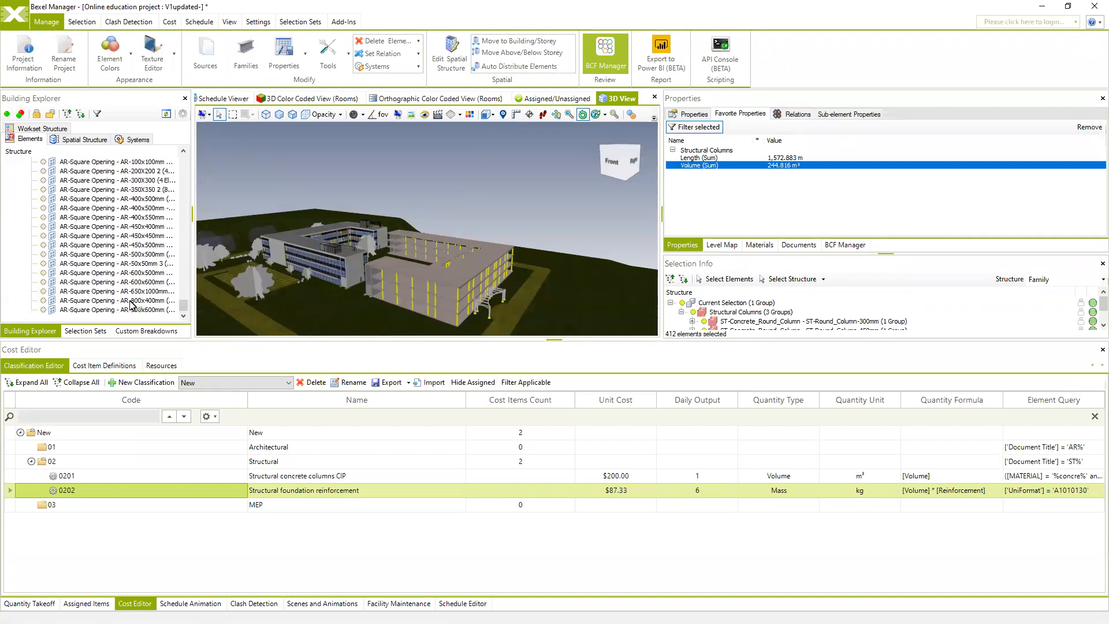
pyautogui.scroll(6, 125, 289)
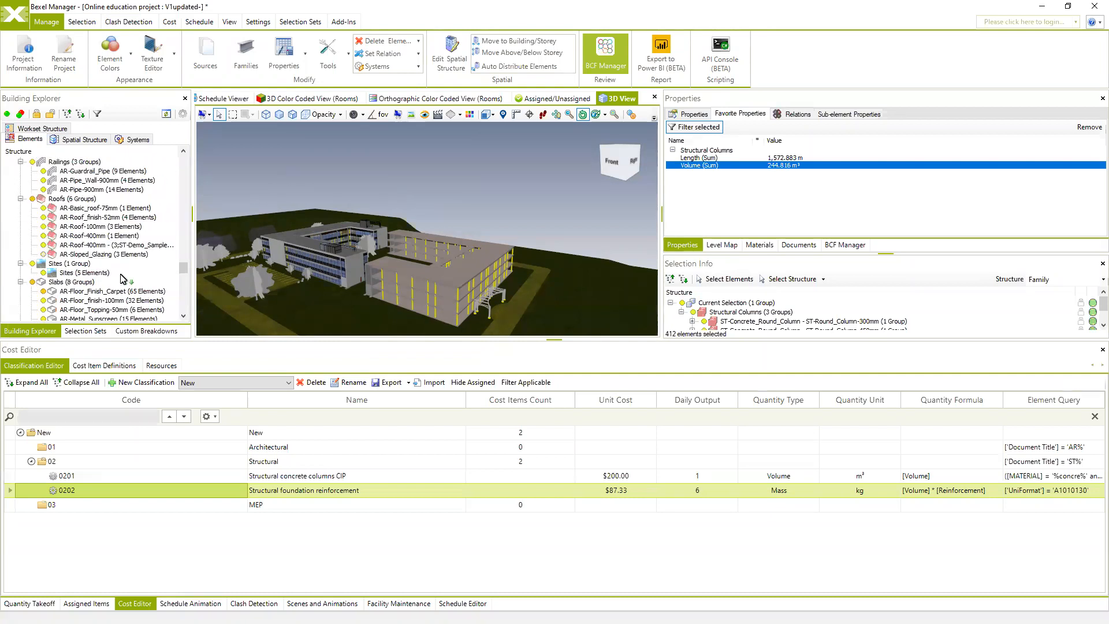
pyautogui.scroll(5, 107, 270)
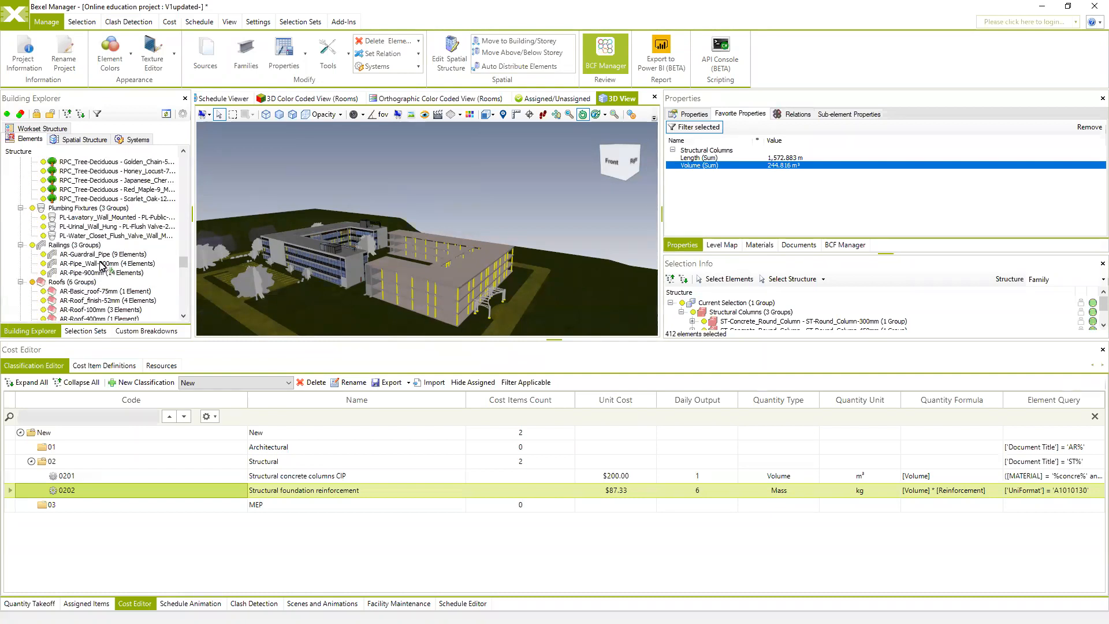
pyautogui.scroll(6, 104, 265)
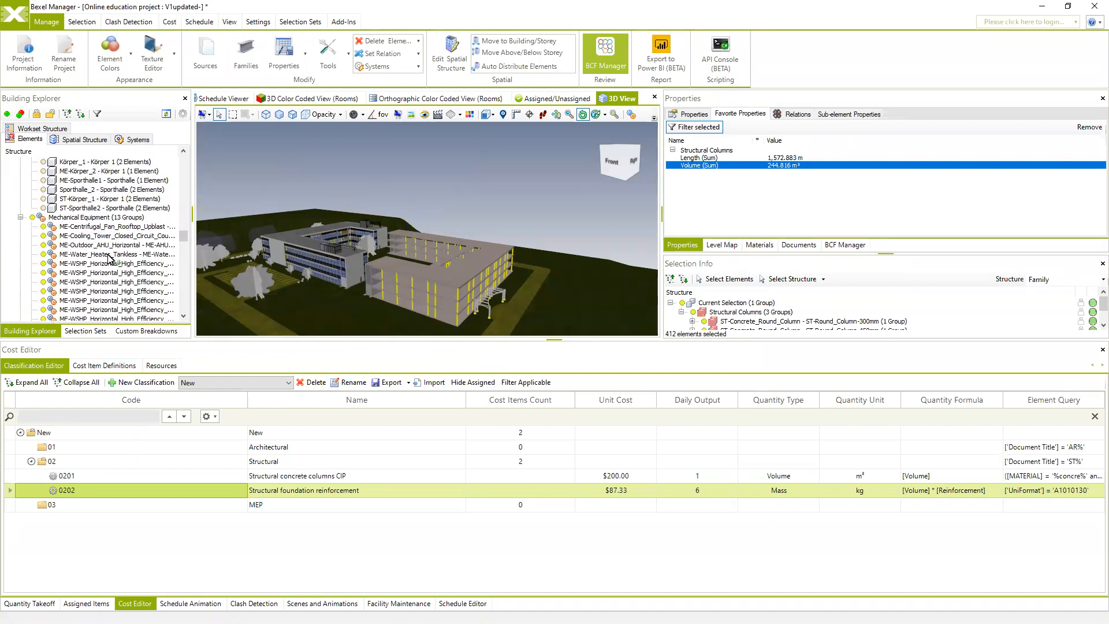
pyautogui.scroll(6, 110, 259)
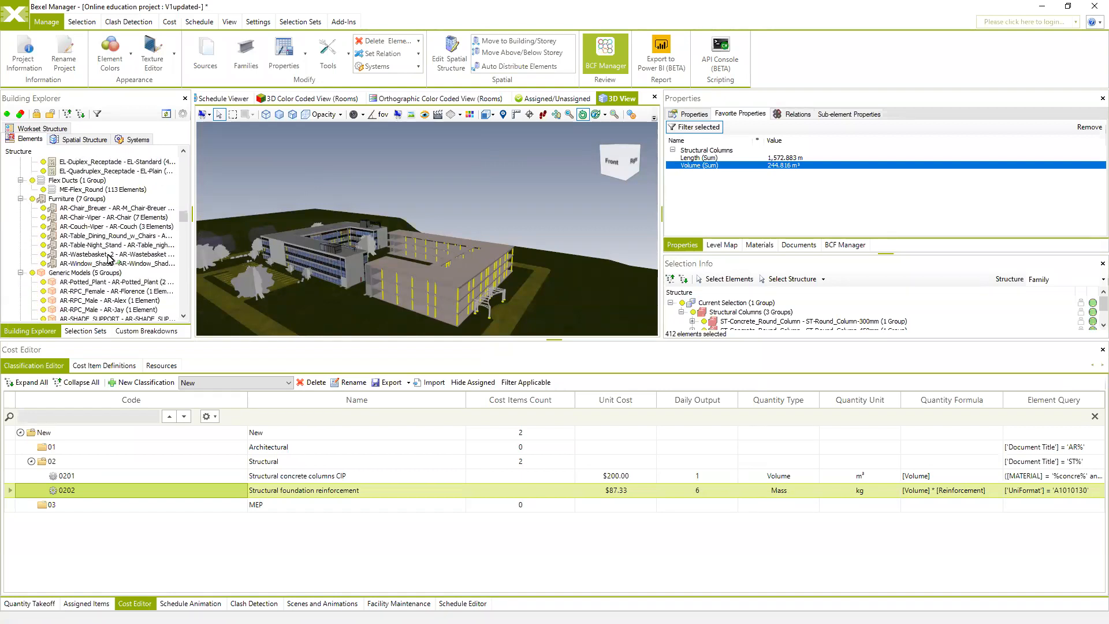
pyautogui.scroll(6, 110, 254)
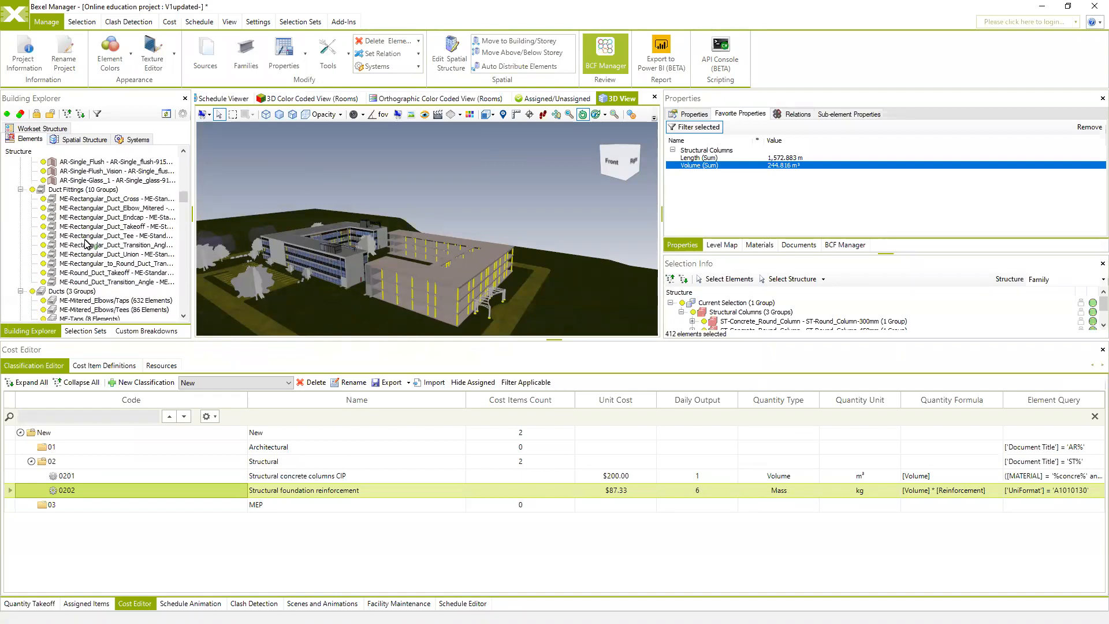
pyautogui.scroll(3, 84, 237)
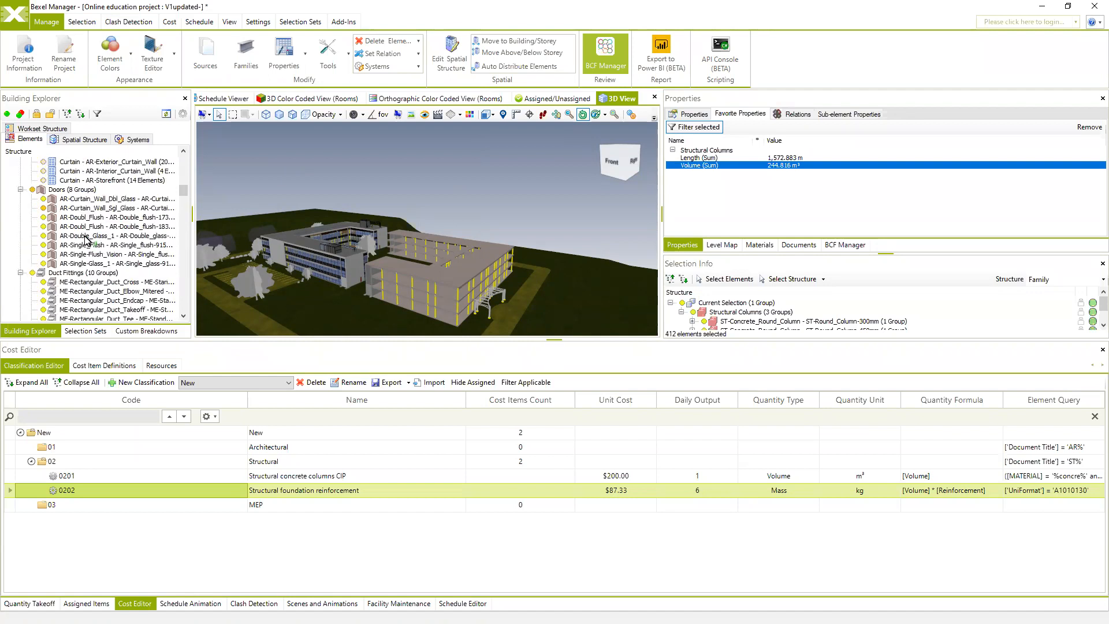
pyautogui.scroll(4, 85, 238)
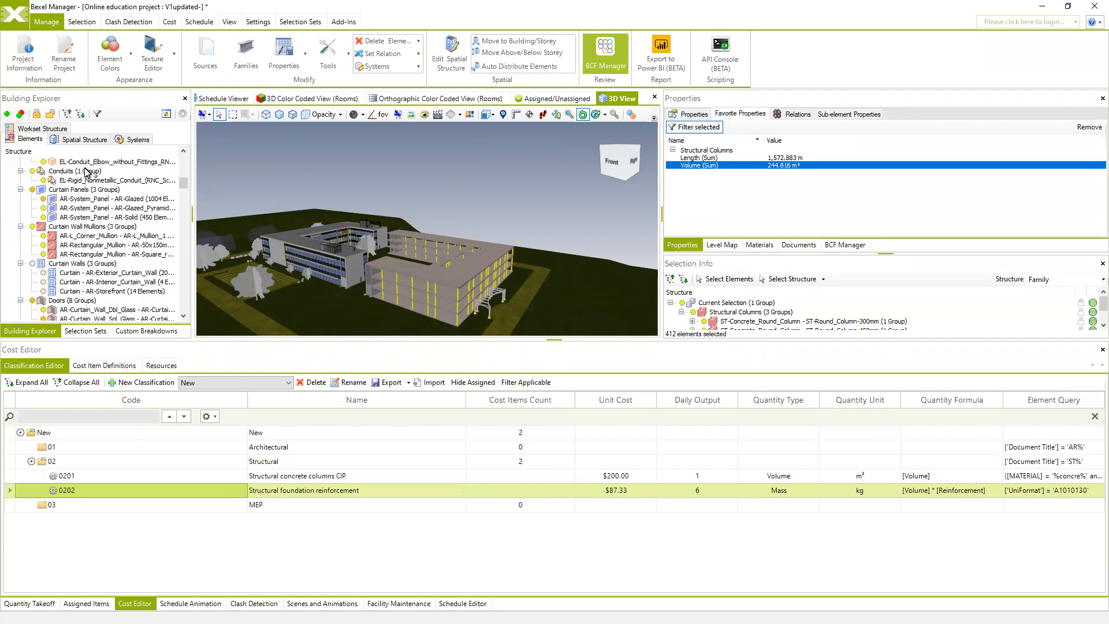
# Step: Collapse the Building Explorer element tree to the category level of Conduits and find the Ducts category
pyautogui.rightClick(70, 171)
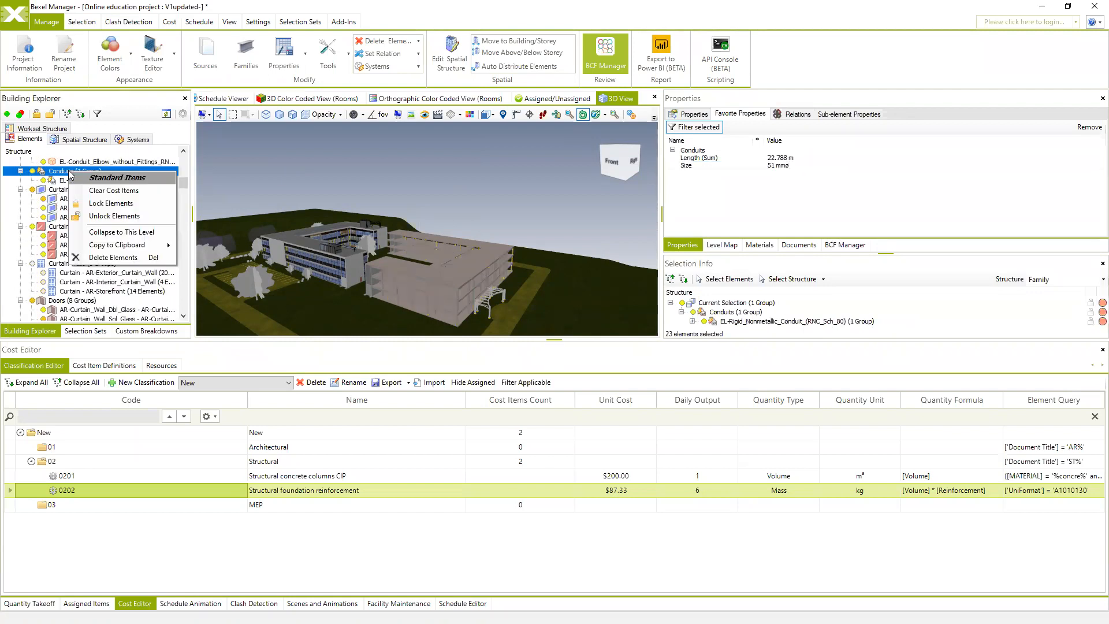
pyautogui.click(125, 234)
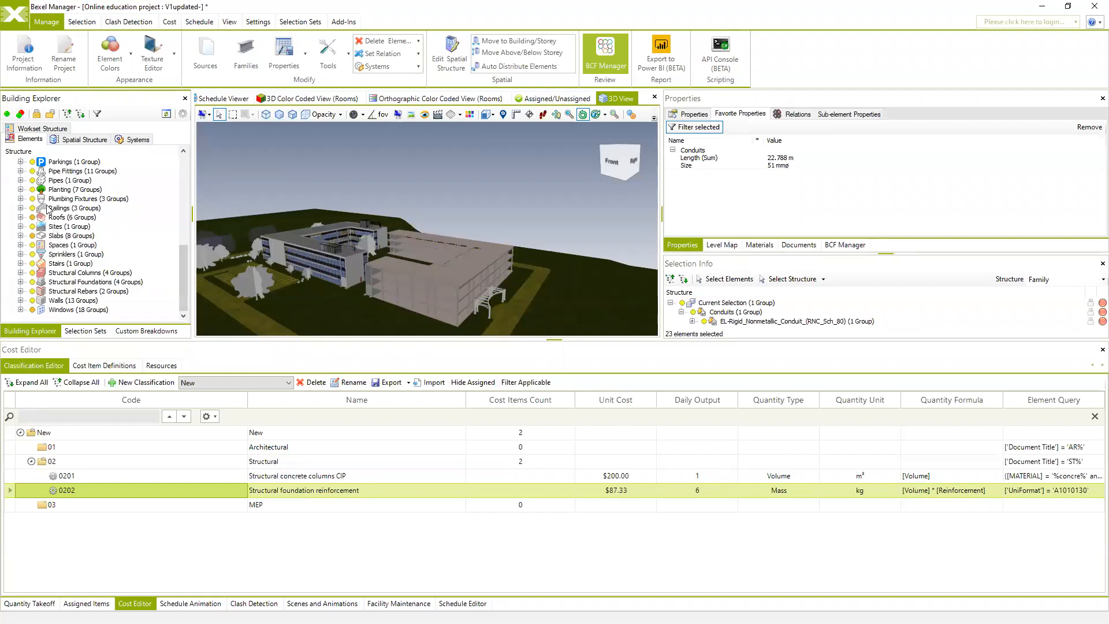
pyautogui.scroll(-1, 71, 264)
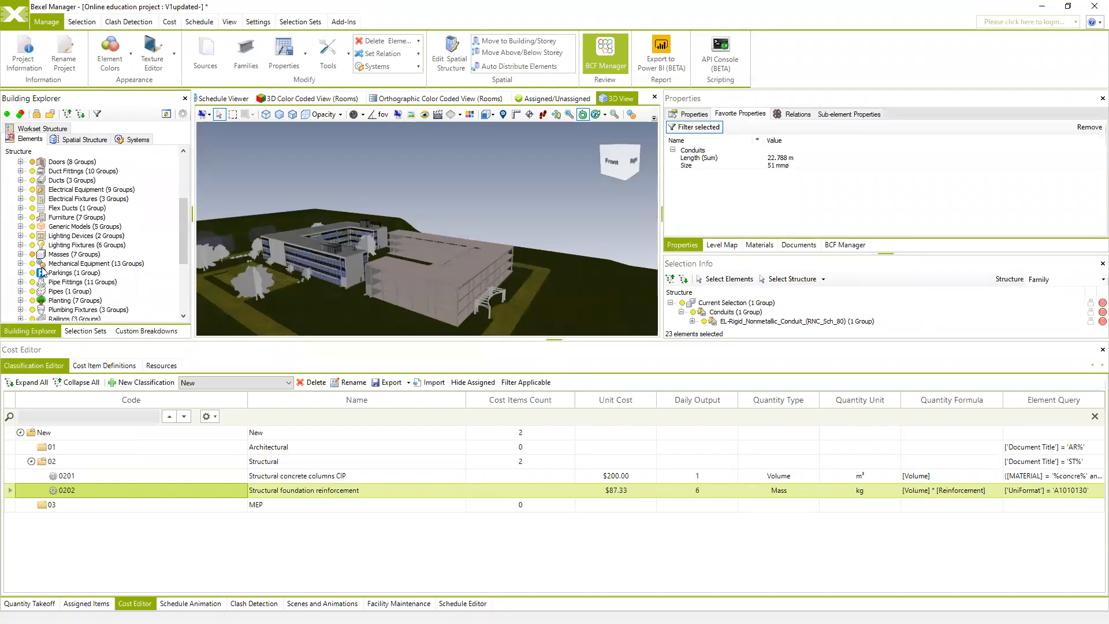
pyautogui.scroll(-1, 34, 259)
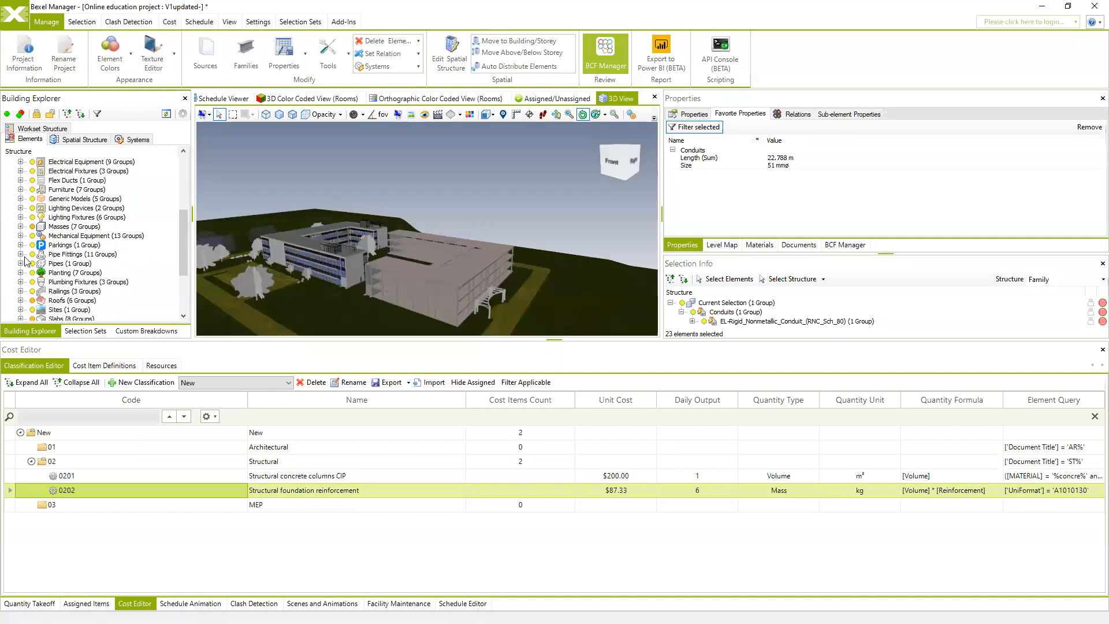
pyautogui.scroll(3, 24, 261)
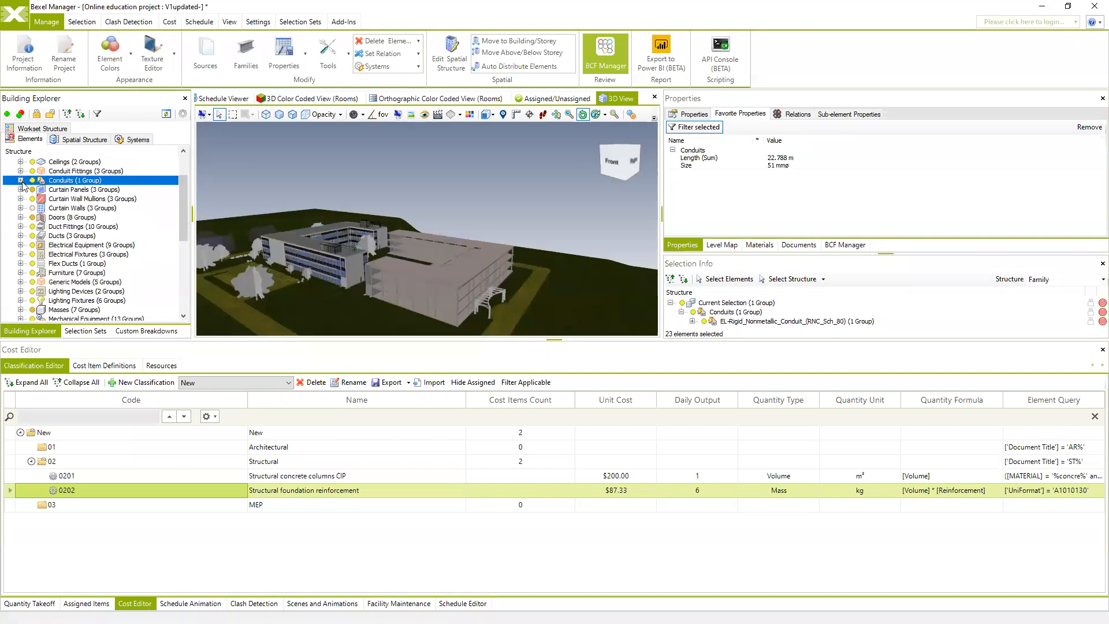
pyautogui.scroll(2, 25, 190)
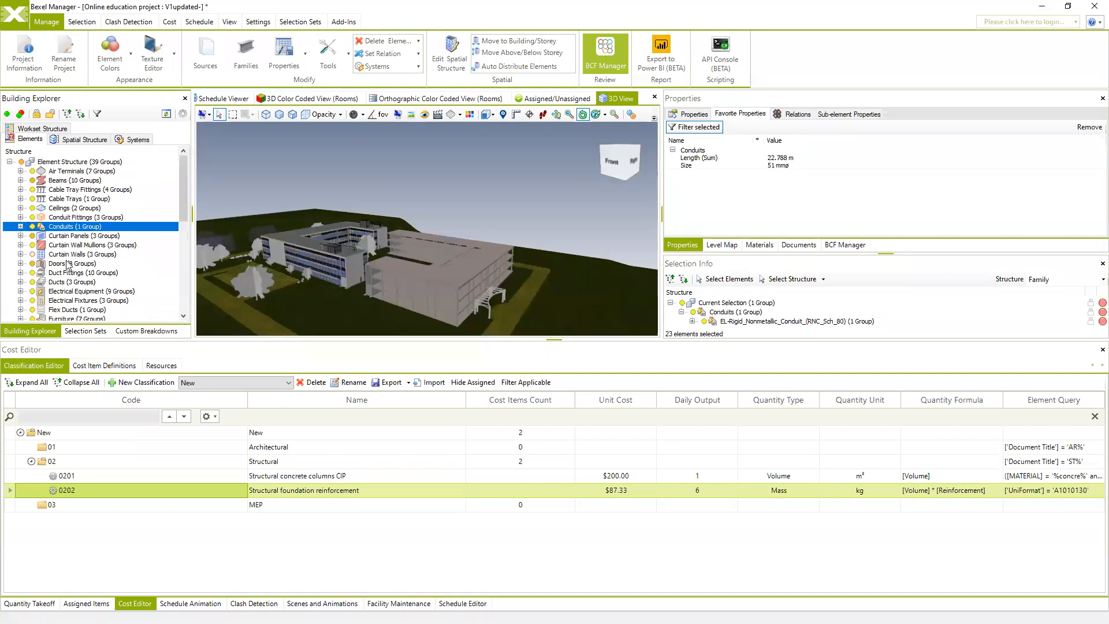
# Step: Select the ME-Mitered_Elbows/Taps elements under Ducts and show their full properties down to the UniFormat entry
pyautogui.click(20, 282)
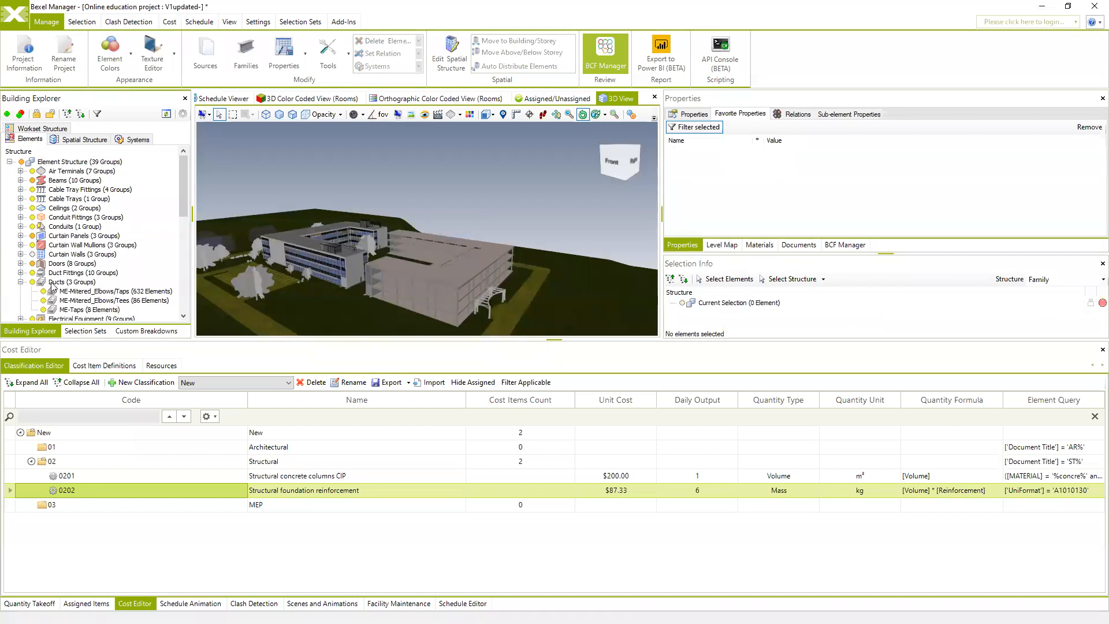
pyautogui.click(115, 291)
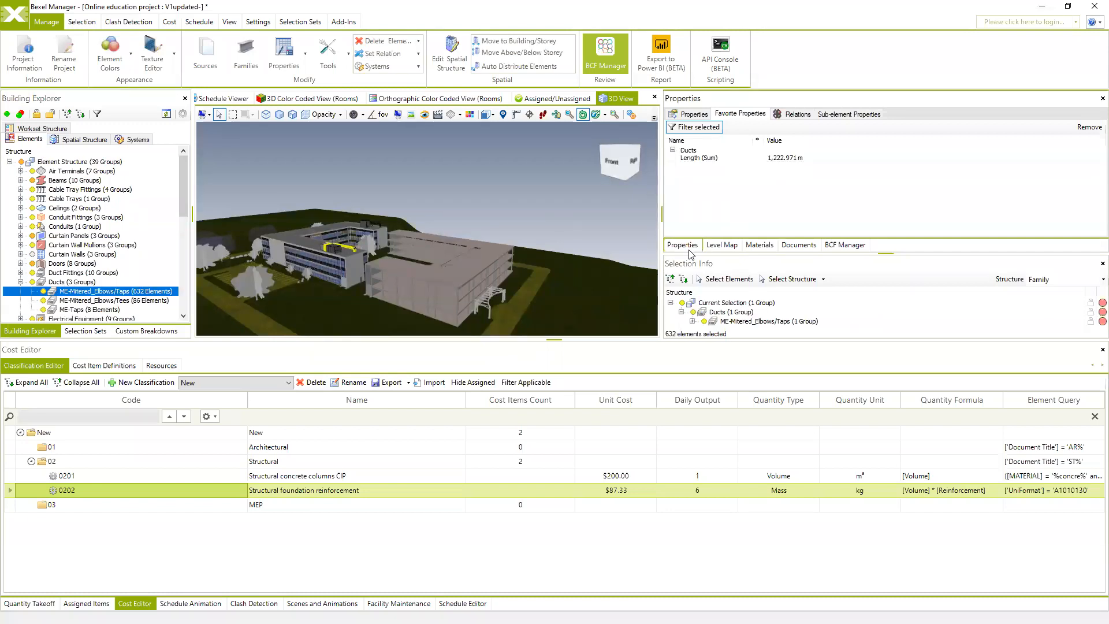
pyautogui.click(695, 114)
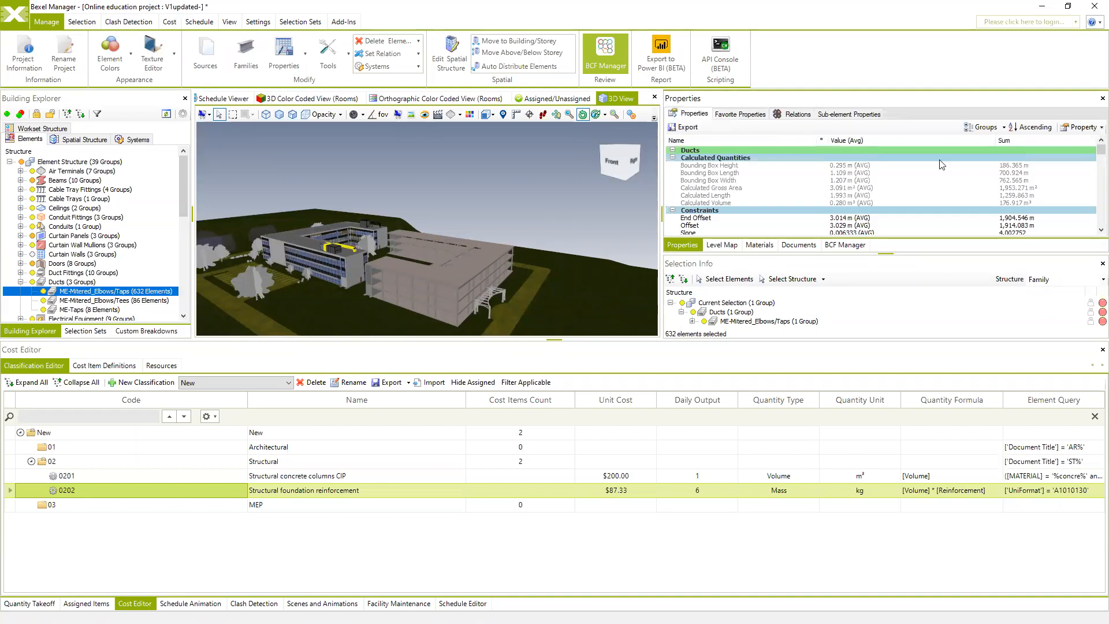
pyautogui.moveTo(1101, 151); pyautogui.dragTo(1101, 221)
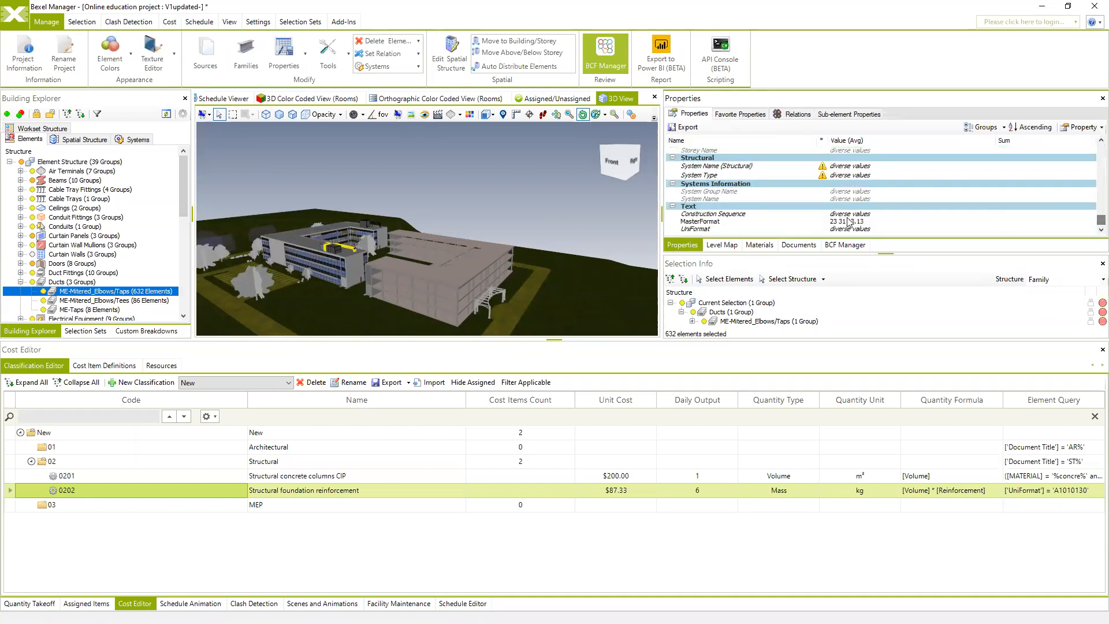
pyautogui.rightClick(828, 231)
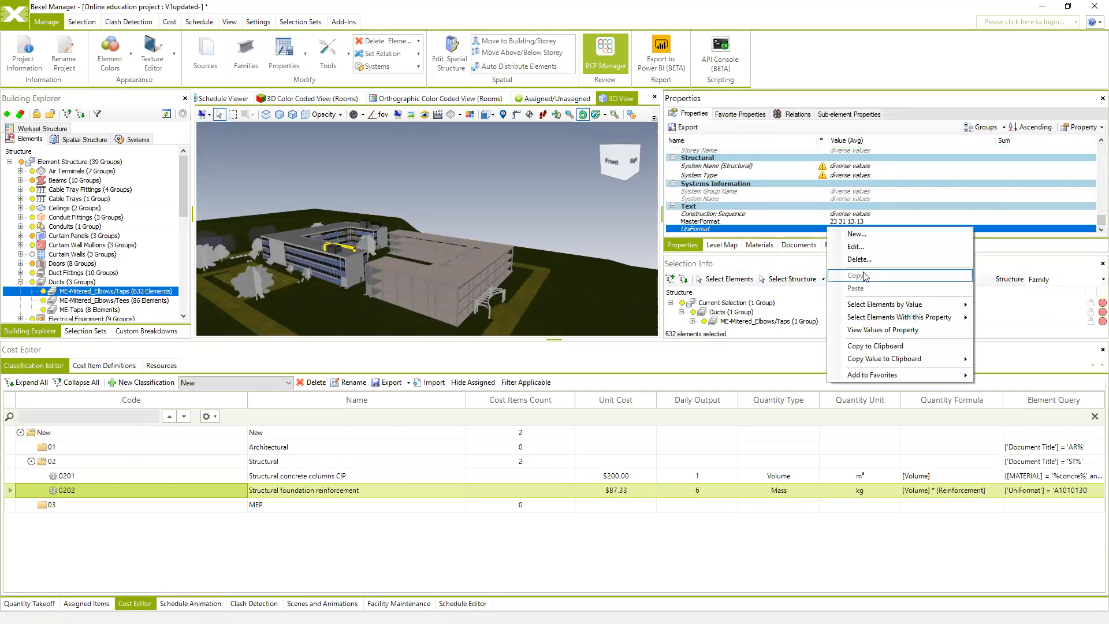
pyautogui.click(865, 247)
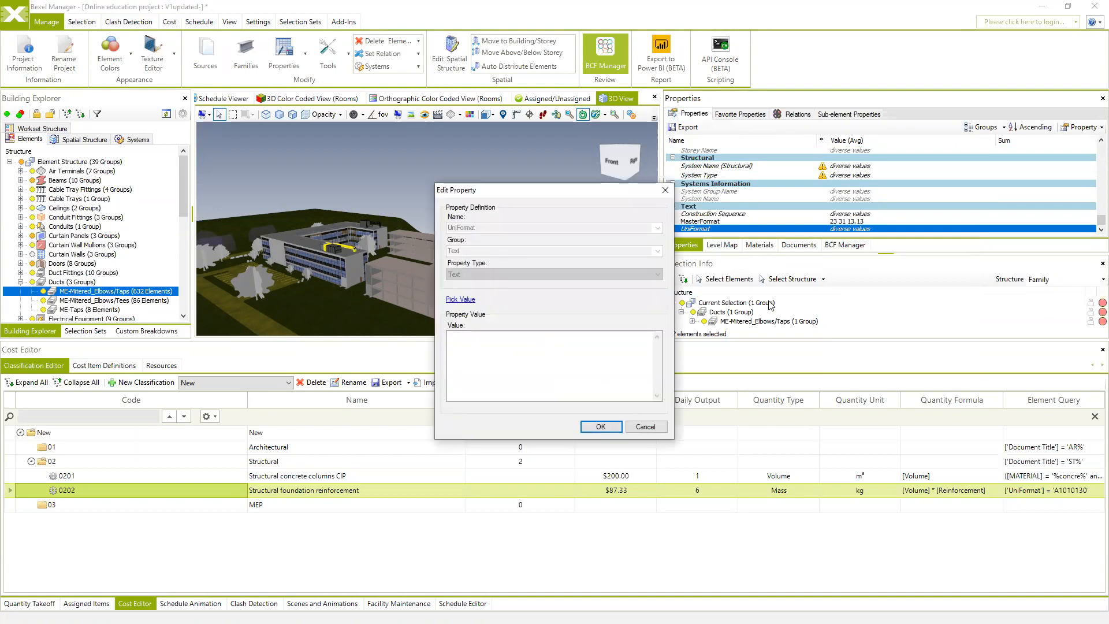
pyautogui.click(645, 427)
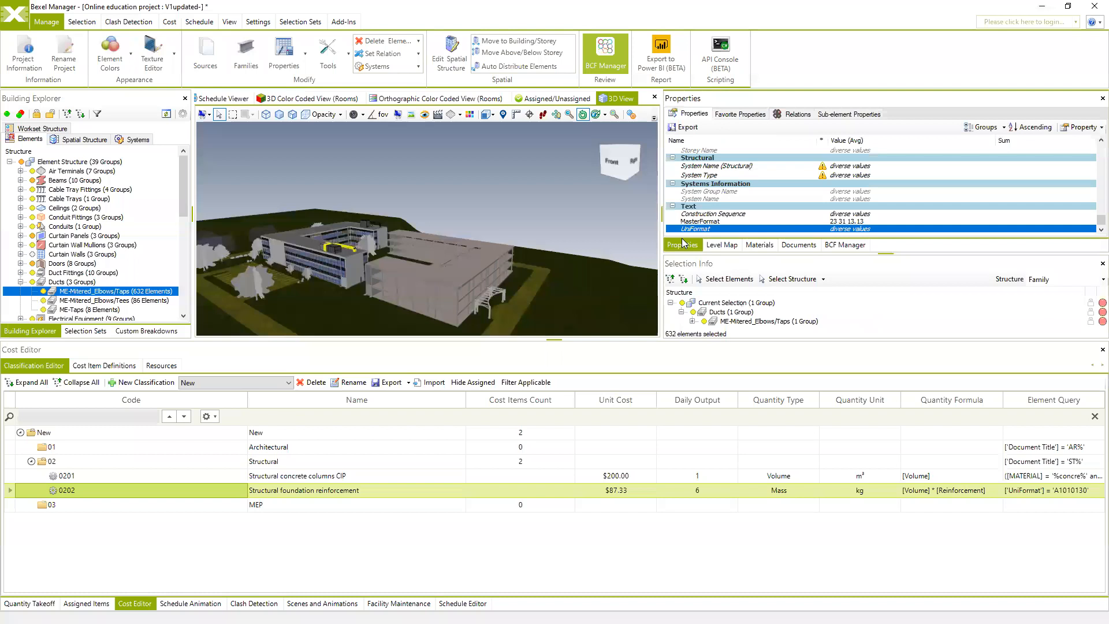
# Step: View the values of the UniFormat property for the Ducts category and copy D3040100 to the clipboard
pyautogui.rightClick(696, 232)
pyautogui.click(757, 327)
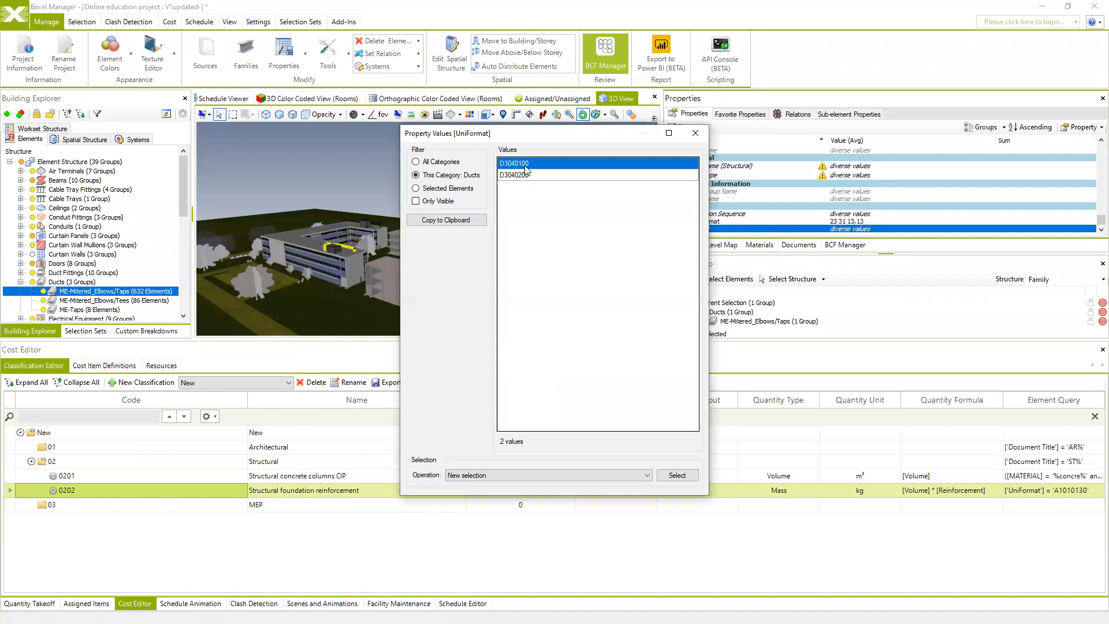
pyautogui.click(467, 222)
pyautogui.click(678, 475)
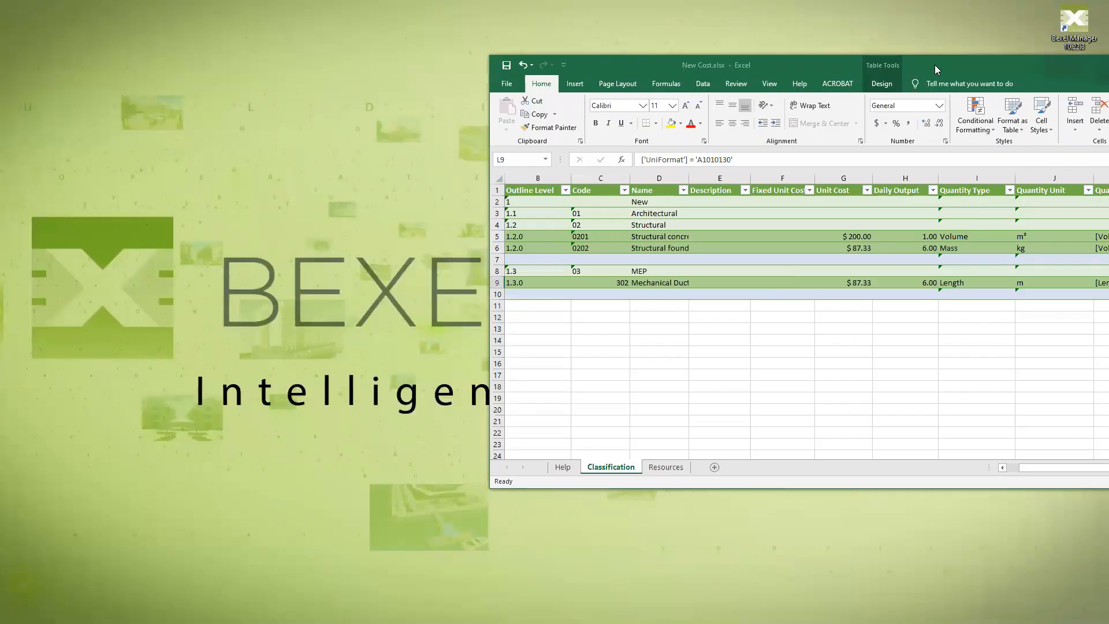
# Step: Switch to the New Cost.xlsx workbook in Excel and change the UniFormat value in the Mechanical Ducts element query to 'D3040100'
pyautogui.moveTo(934, 64); pyautogui.dragTo(652, 69)
pyautogui.click(1001, 70)
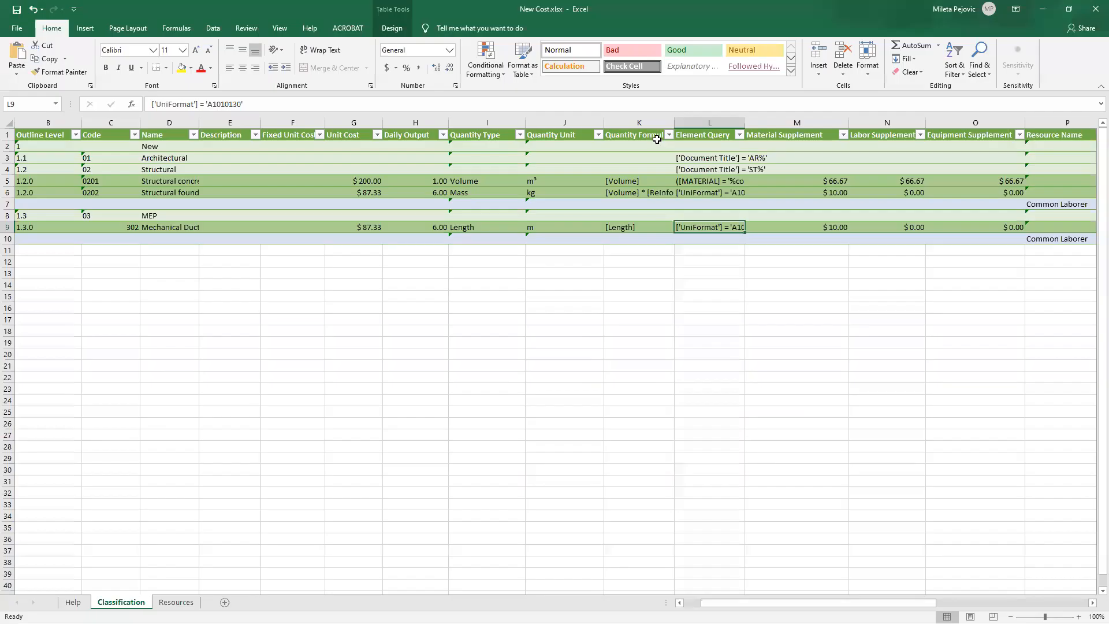
pyautogui.click(284, 106)
pyautogui.write('D3040100')
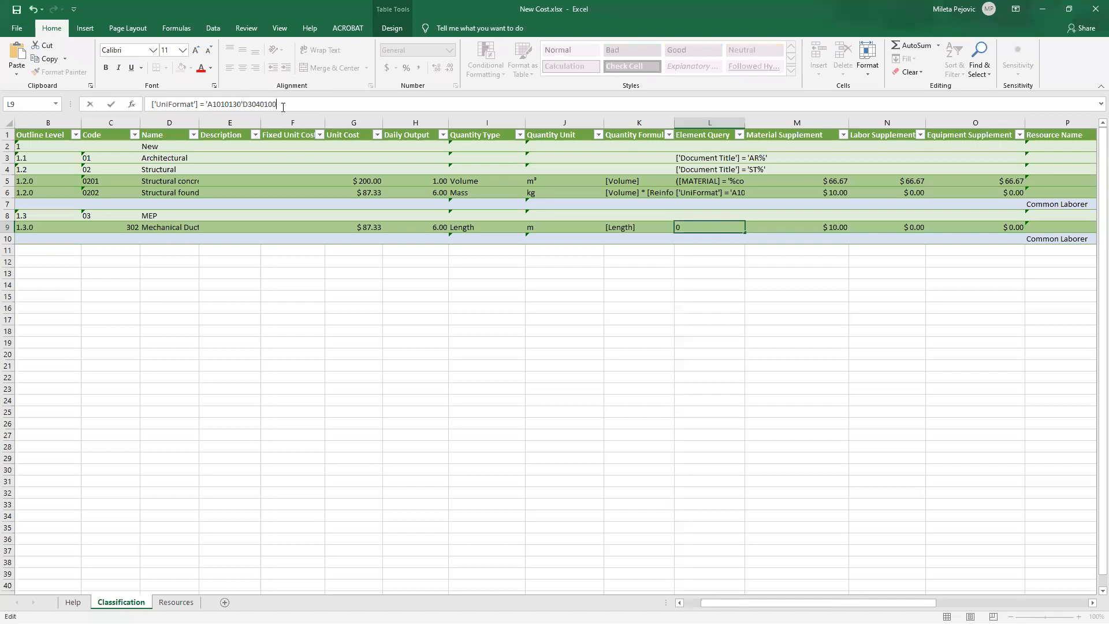
pyautogui.moveTo(248, 104); pyautogui.dragTo(279, 104)
pyautogui.hotkey('ctrl', 'c')
pyautogui.press('Delete')
pyautogui.moveTo(242, 104); pyautogui.dragTo(207, 104)
pyautogui.hotkey('ctrl', 'v')
pyautogui.click(346, 332)
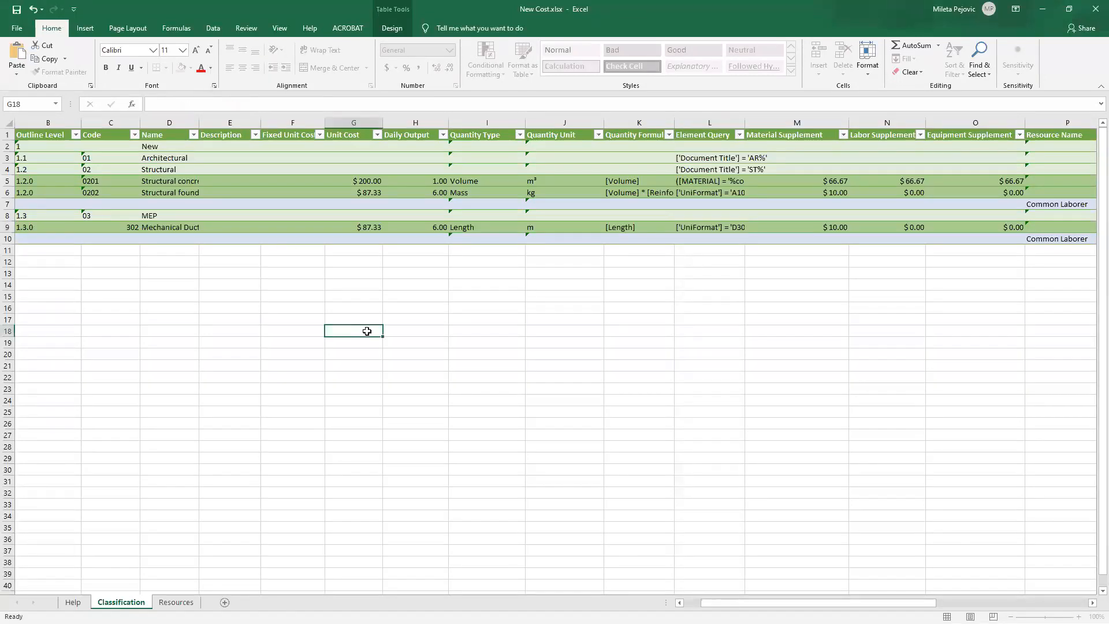
# Step: Change the resource in the row under Mechanical Ducts to New Laborer
pyautogui.moveTo(762, 604); pyautogui.dragTo(881, 604)
pyautogui.click(627, 239)
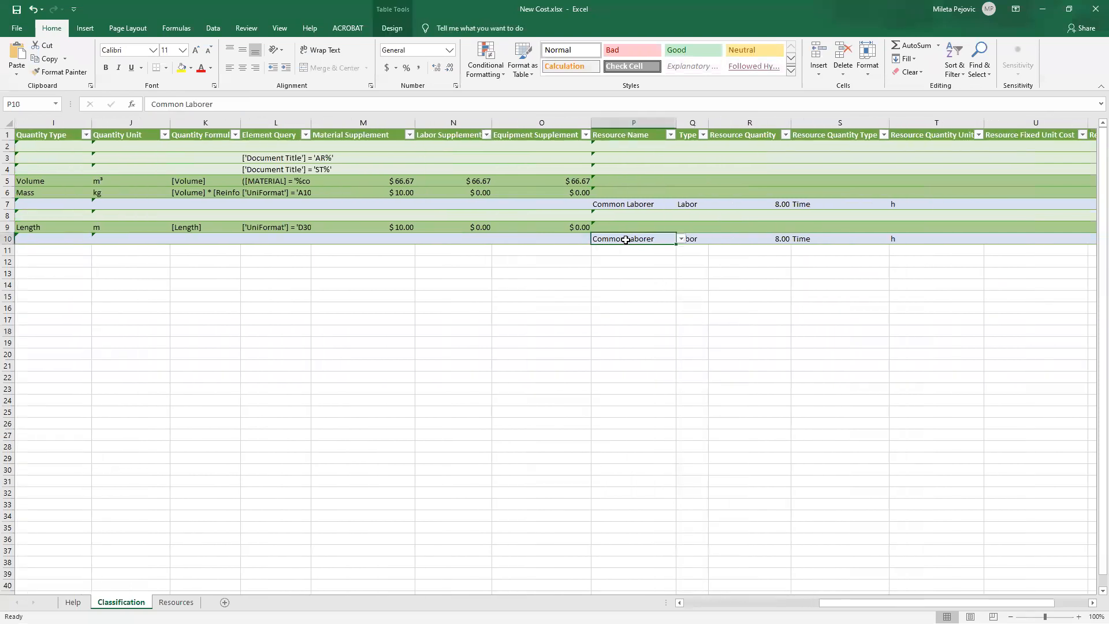
pyautogui.click(682, 239)
pyautogui.click(618, 256)
pyautogui.click(673, 318)
pyautogui.moveTo(821, 603); pyautogui.dragTo(699, 588)
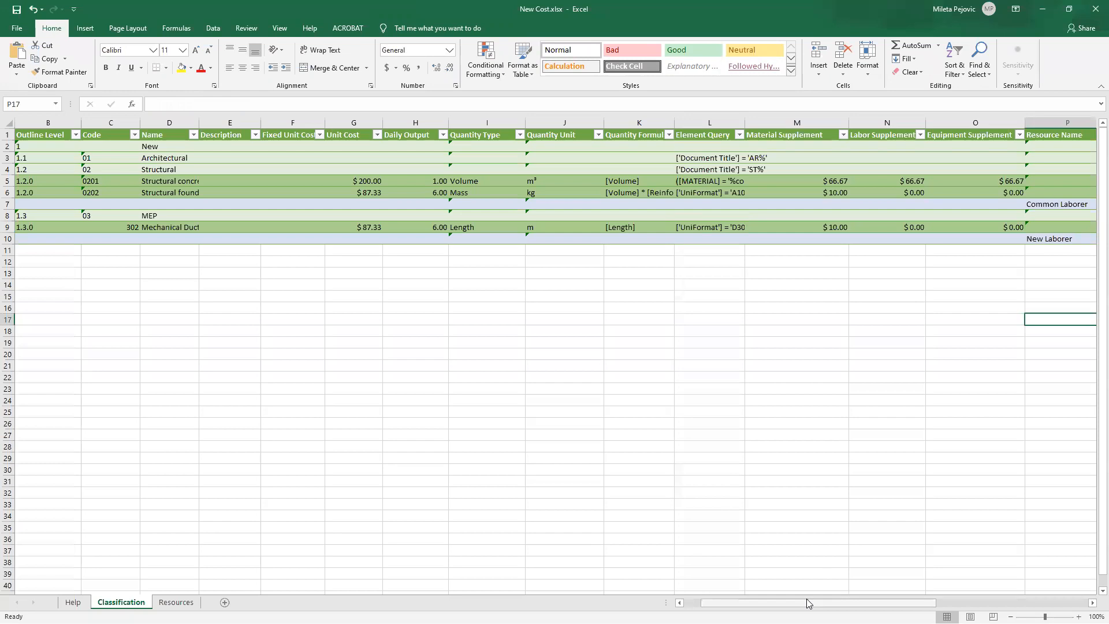
pyautogui.click(595, 433)
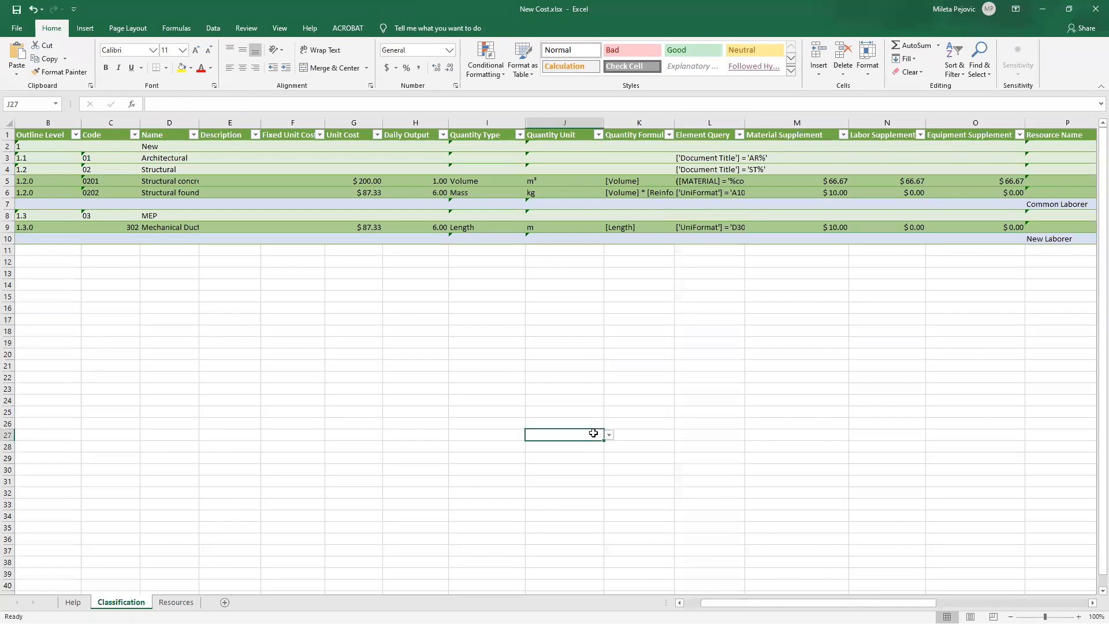
# Step: Back in Bexel Manager, import New Cost.xlsx from the Cost databases folder into the New classification and view the import log
pyautogui.click(1045, 9)
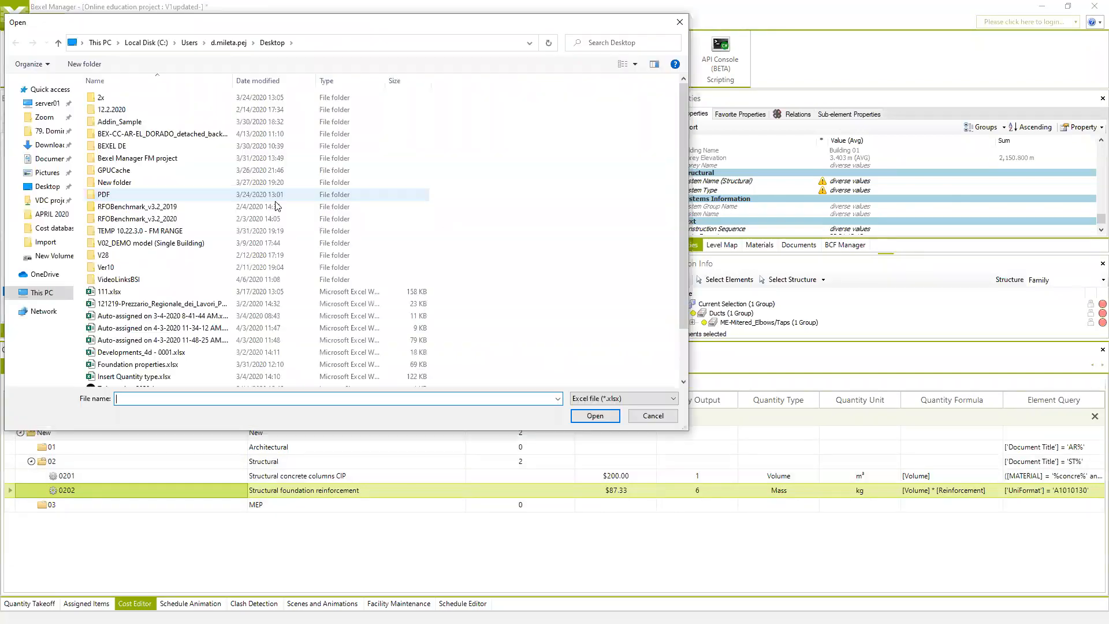
pyautogui.click(51, 214)
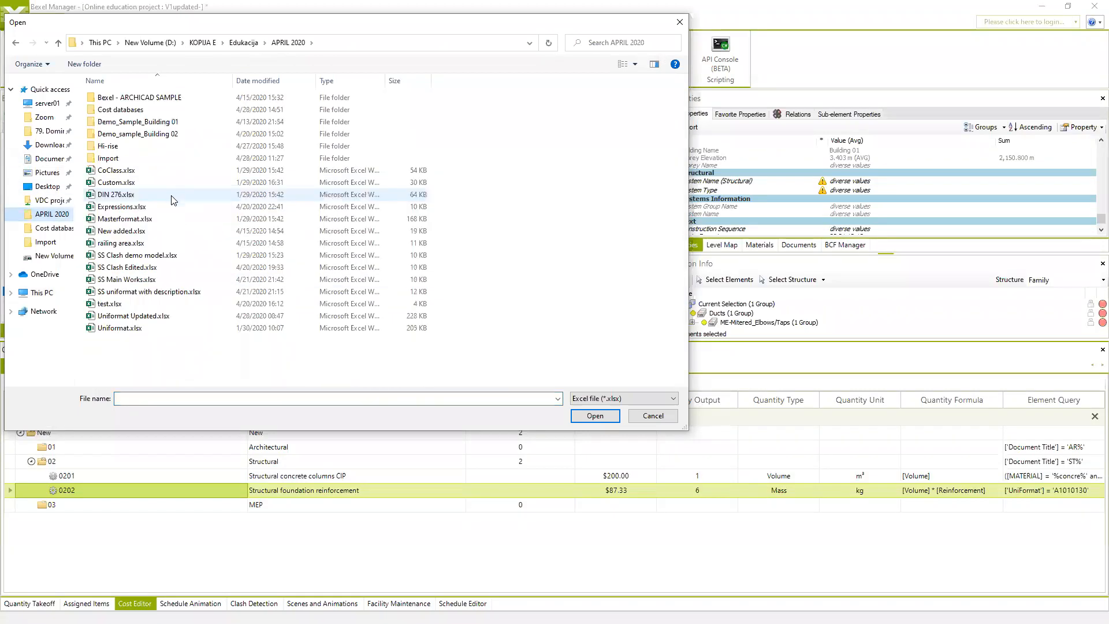
pyautogui.click(105, 159)
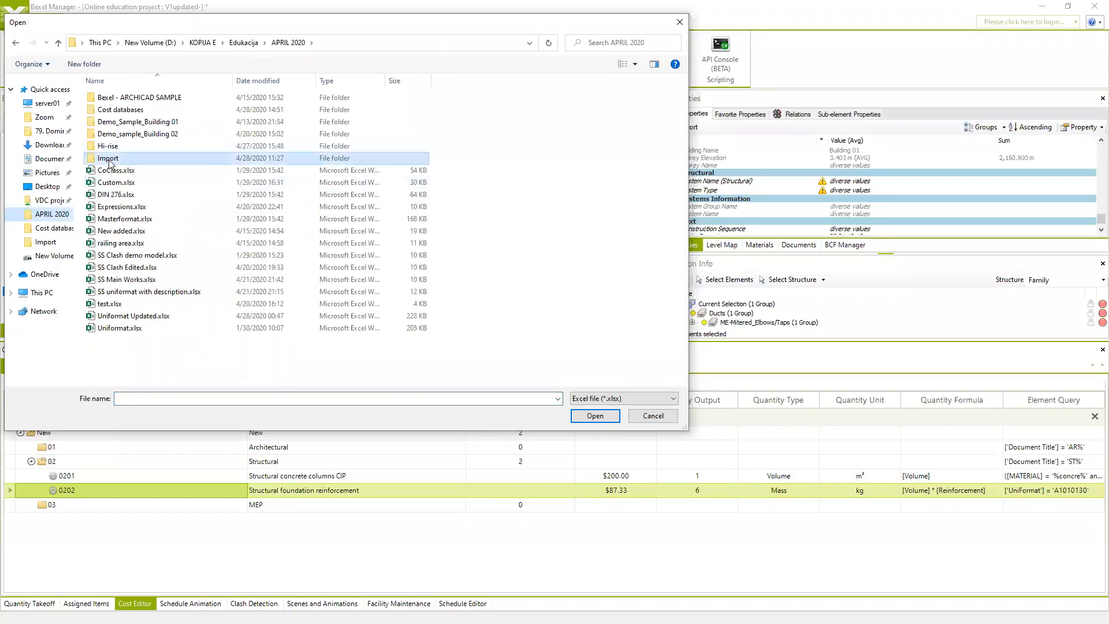
pyautogui.doubleClick(110, 109)
pyautogui.scroll(-2, 243, 312)
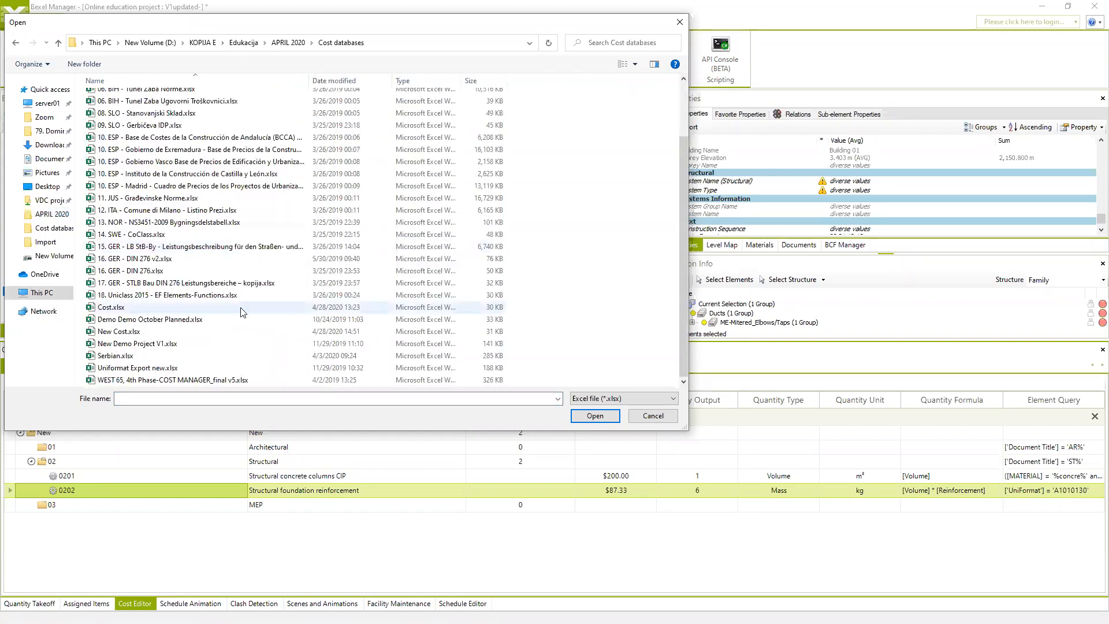
pyautogui.click(141, 330)
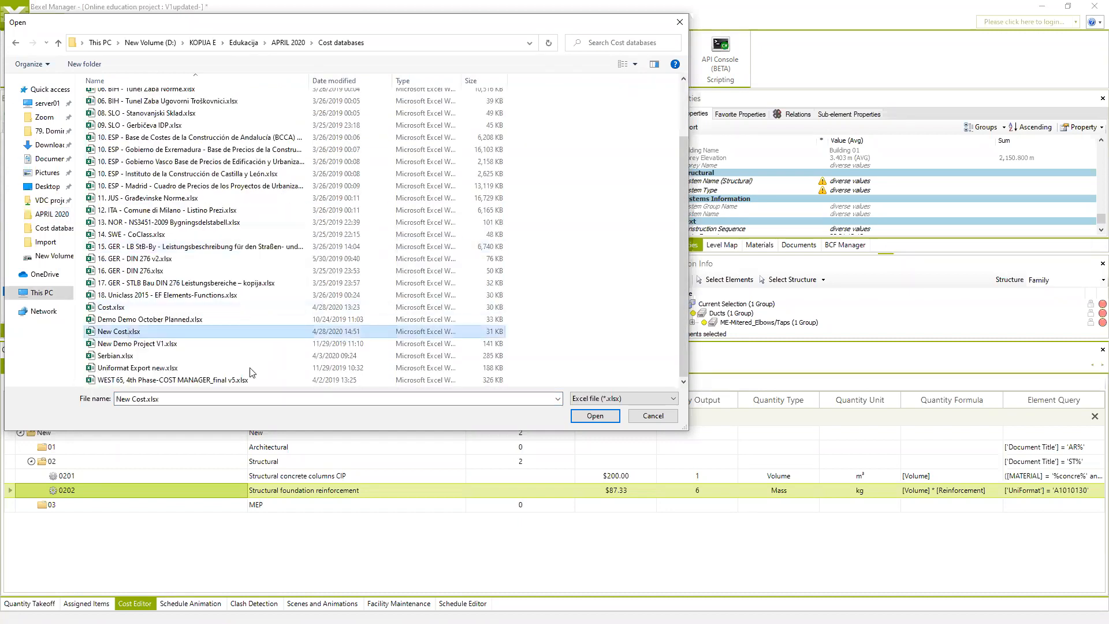
pyautogui.click(590, 418)
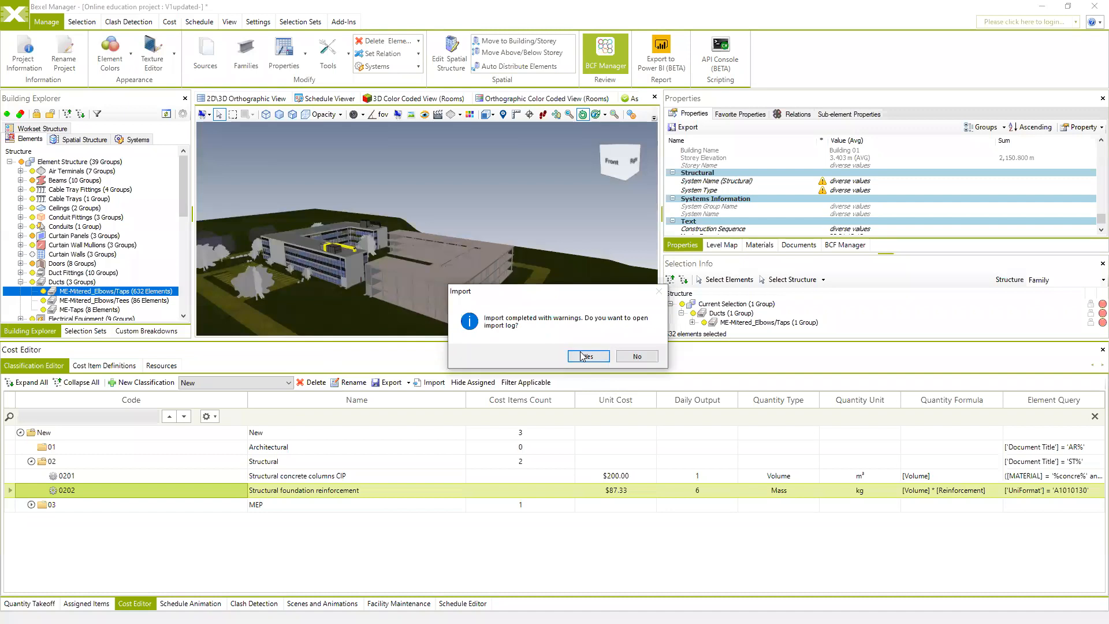
pyautogui.click(592, 354)
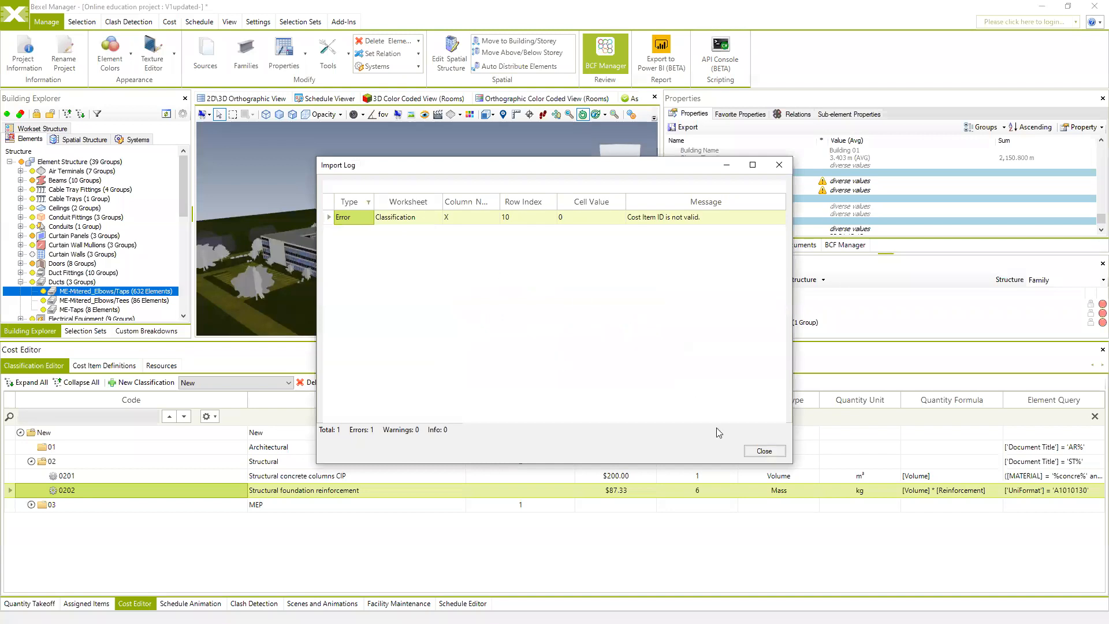
pyautogui.click(764, 451)
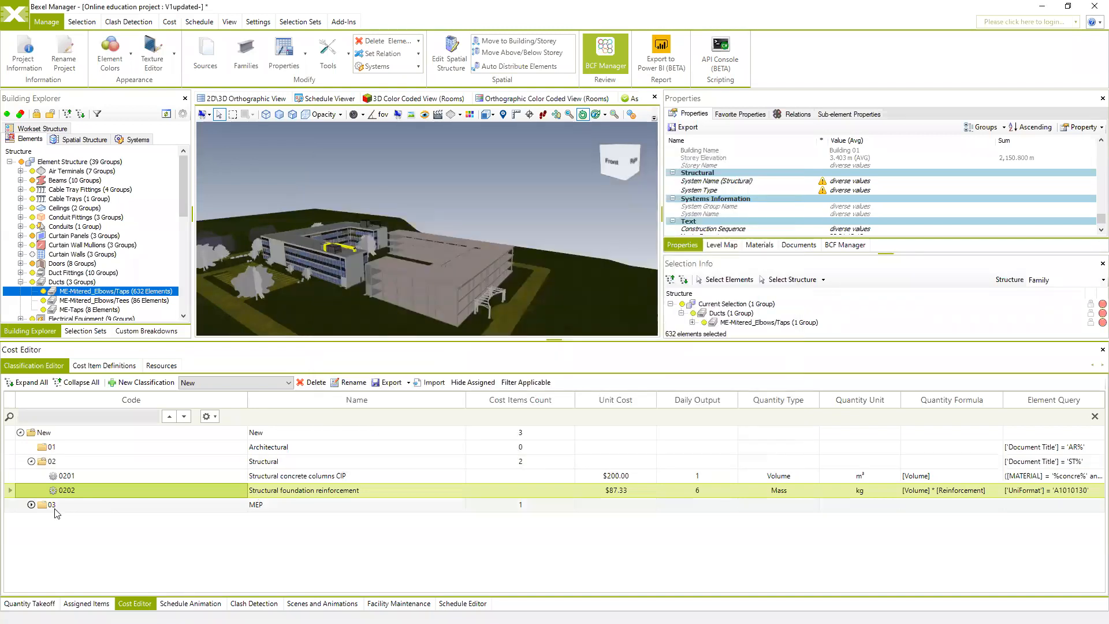
# Step: Expand the 03 MEP group and select all elements applicable to cost item 302 Mechanical Ducts
pyautogui.click(35, 507)
pyautogui.click(32, 505)
pyautogui.click(82, 523)
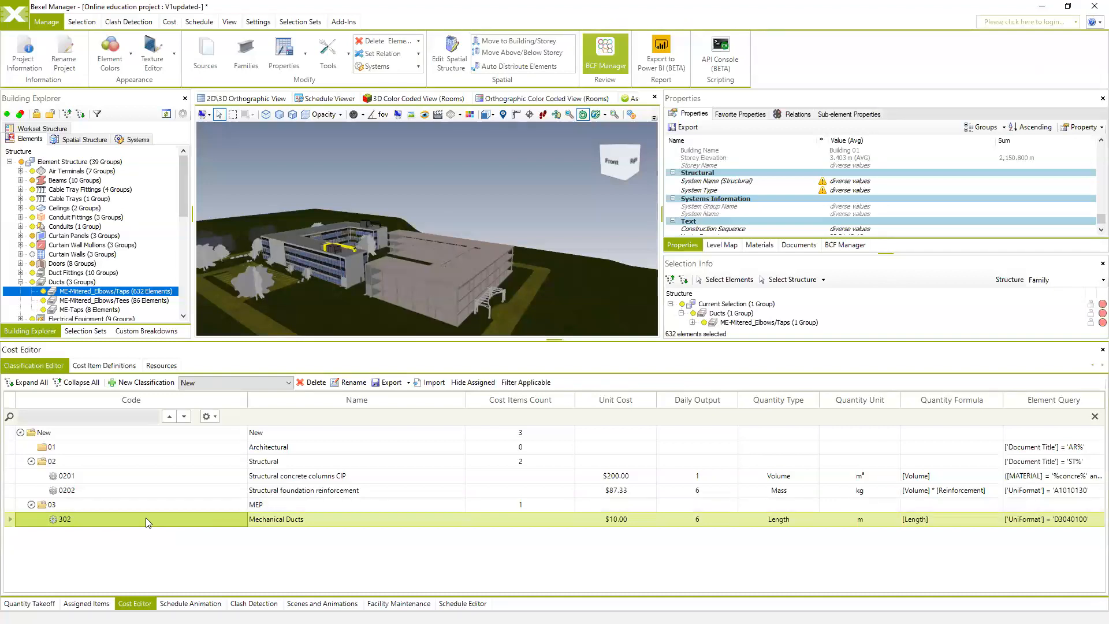
pyautogui.rightClick(106, 520)
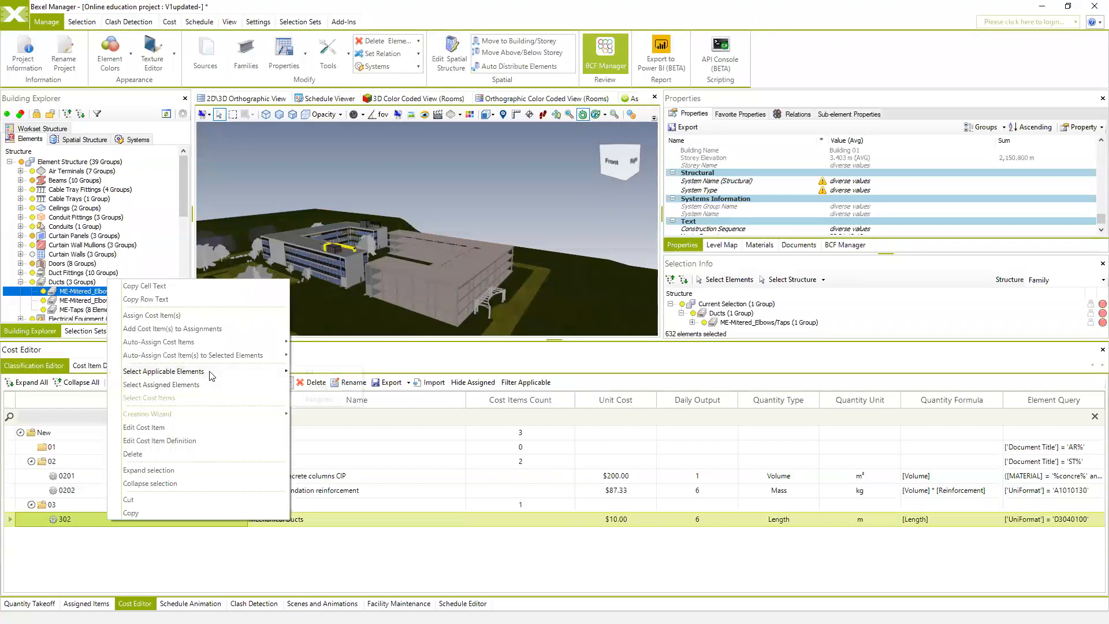
pyautogui.click(310, 374)
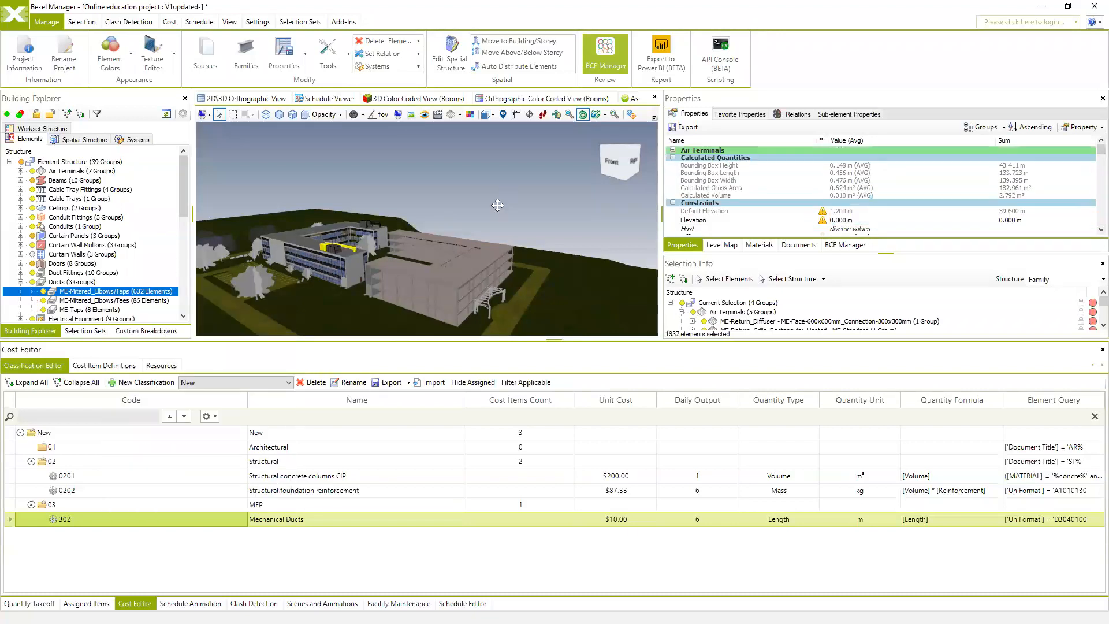
# Step: Isolate the selected duct elements in the 3D view and examine them up close
pyautogui.rightClick(473, 202)
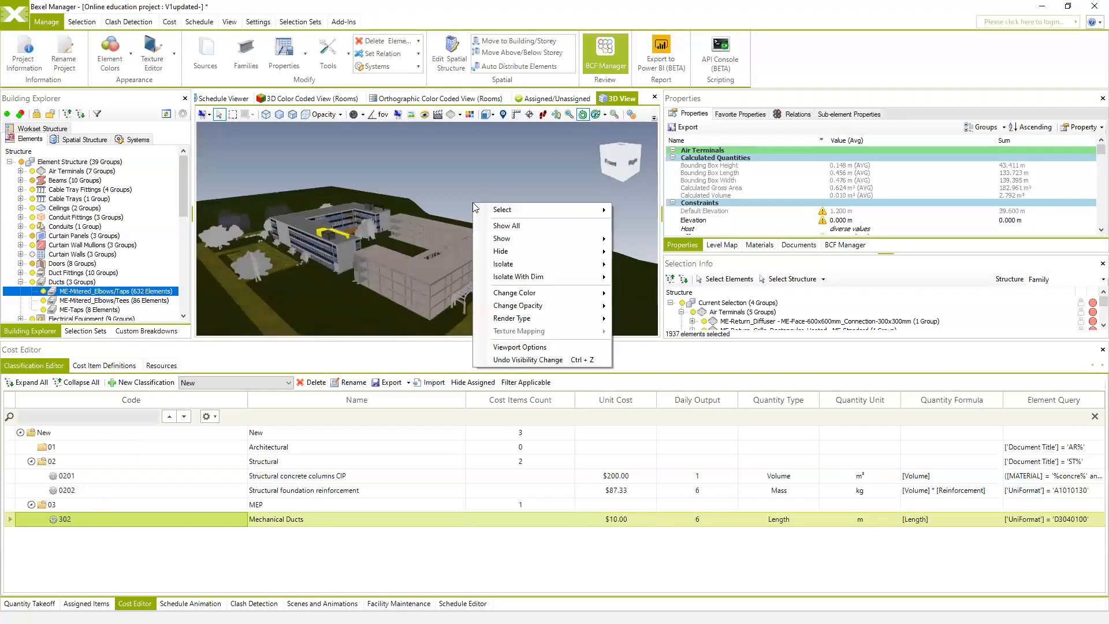
pyautogui.moveTo(535, 272)
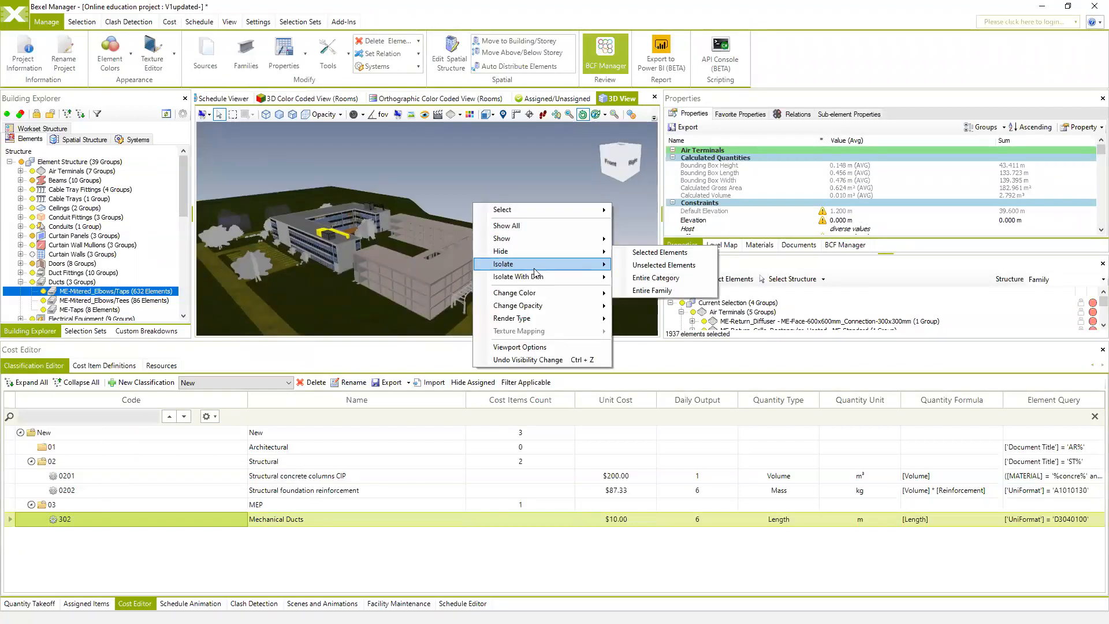
pyautogui.click(658, 253)
pyautogui.moveTo(388, 265); pyautogui.dragTo(460, 259, button='middle')
pyautogui.scroll(4, 431, 262)
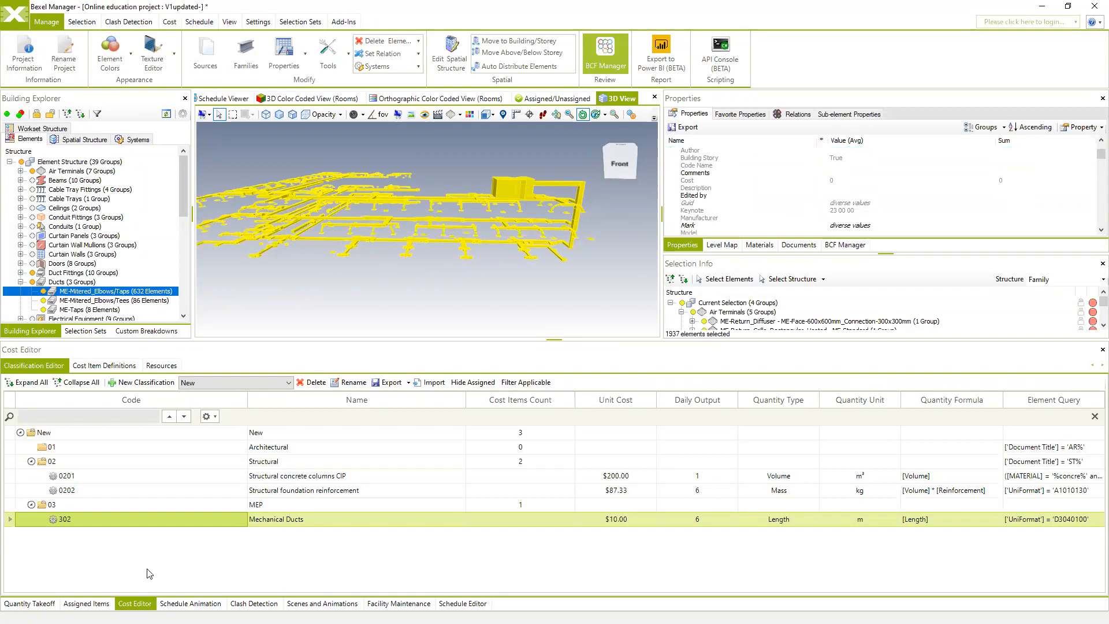
# Step: Try to auto-assign the cost items of the New classification to the active cost version
pyautogui.click(66, 432)
pyautogui.rightClick(67, 432)
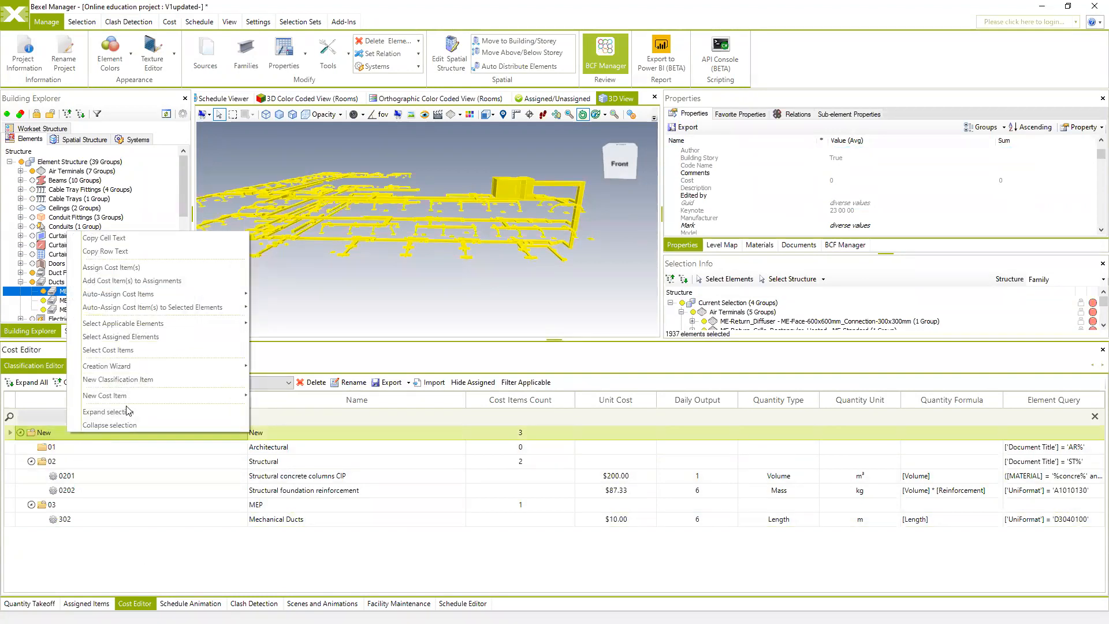
pyautogui.moveTo(137, 294)
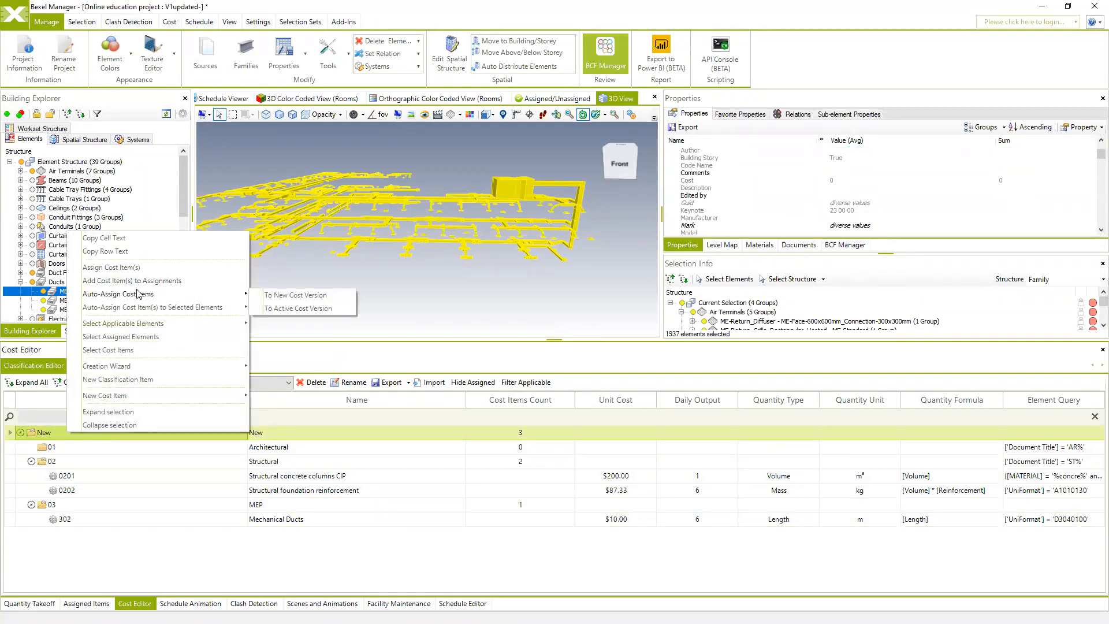
pyautogui.click(300, 310)
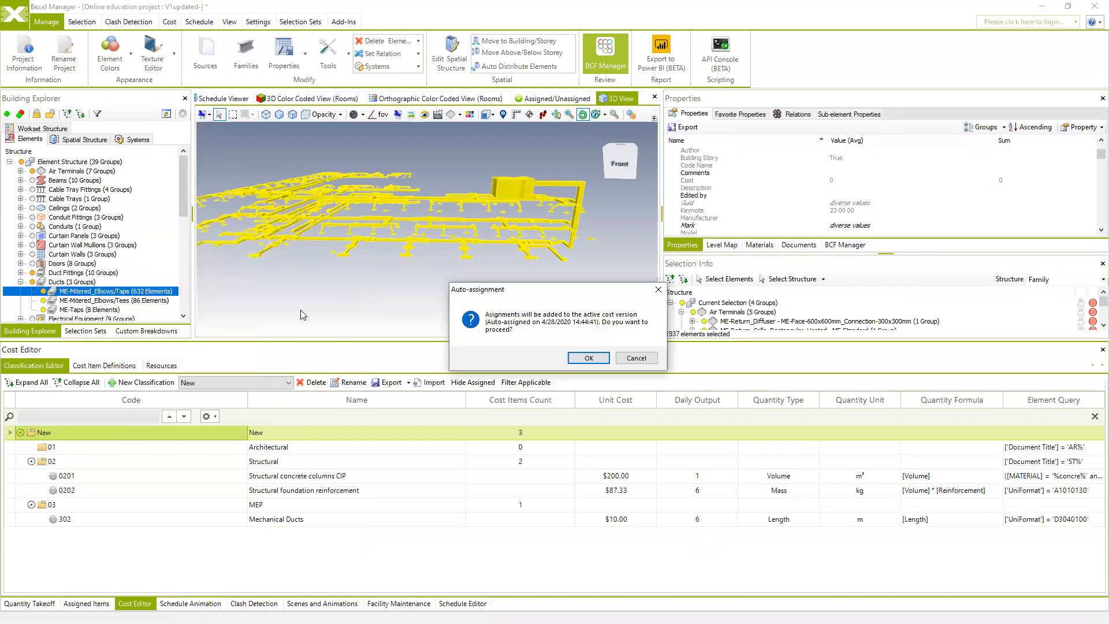
pyautogui.click(588, 358)
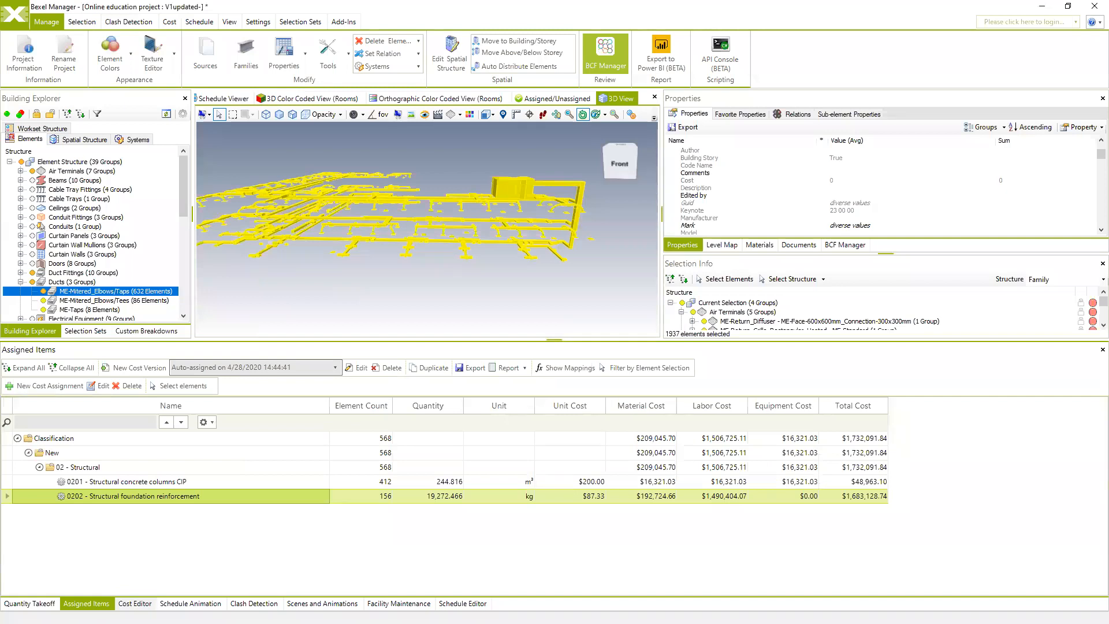
# Step: Auto-assign the New classification's cost items to the active cost version, replacing all conflicting assignments, and select Mechanical Ducts in the assigned items
pyautogui.click(135, 603)
pyautogui.rightClick(95, 432)
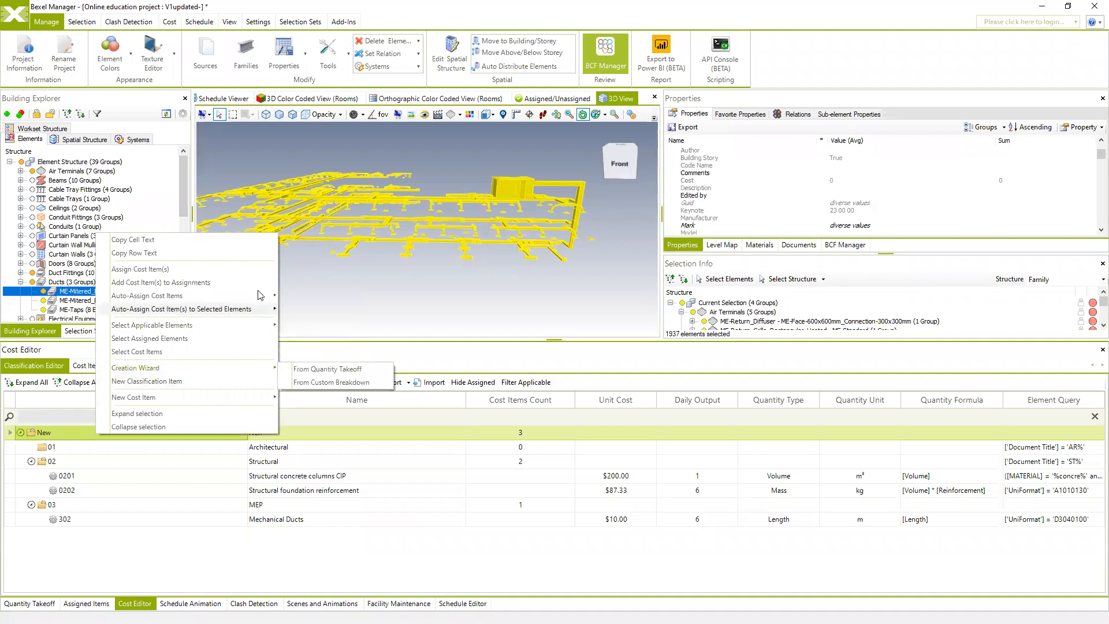
pyautogui.moveTo(262, 297)
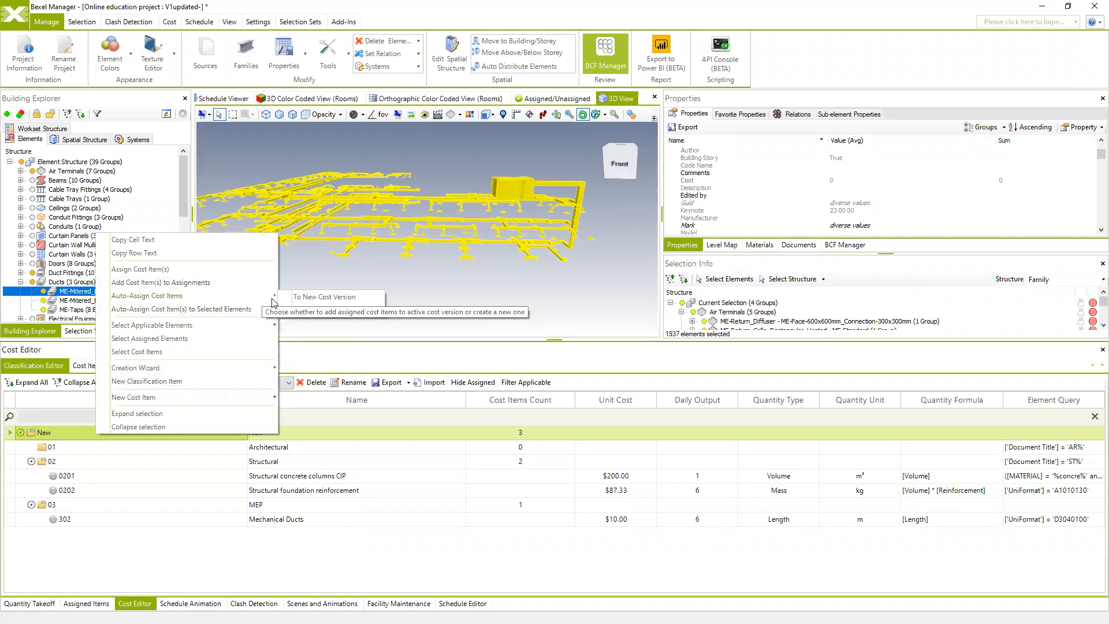
pyautogui.click(324, 310)
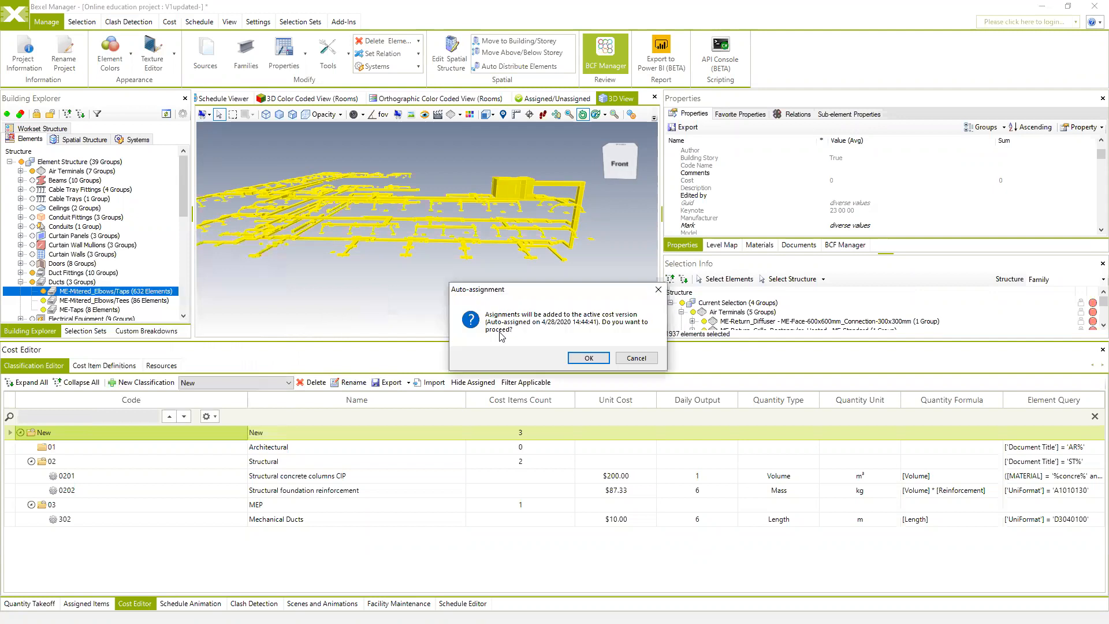
pyautogui.click(587, 355)
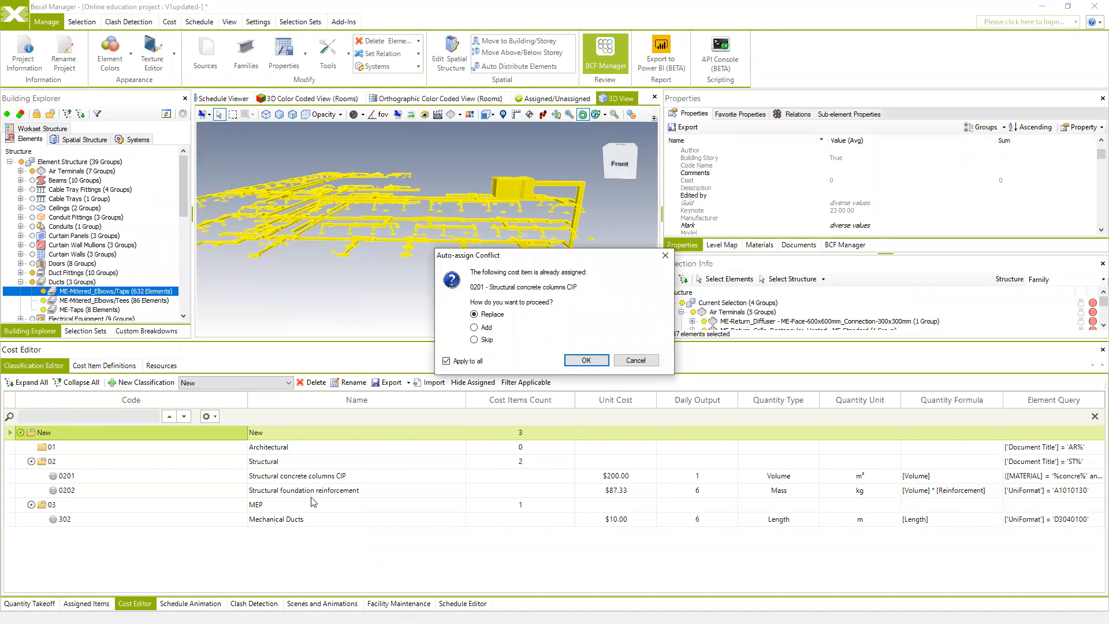
pyautogui.click(588, 360)
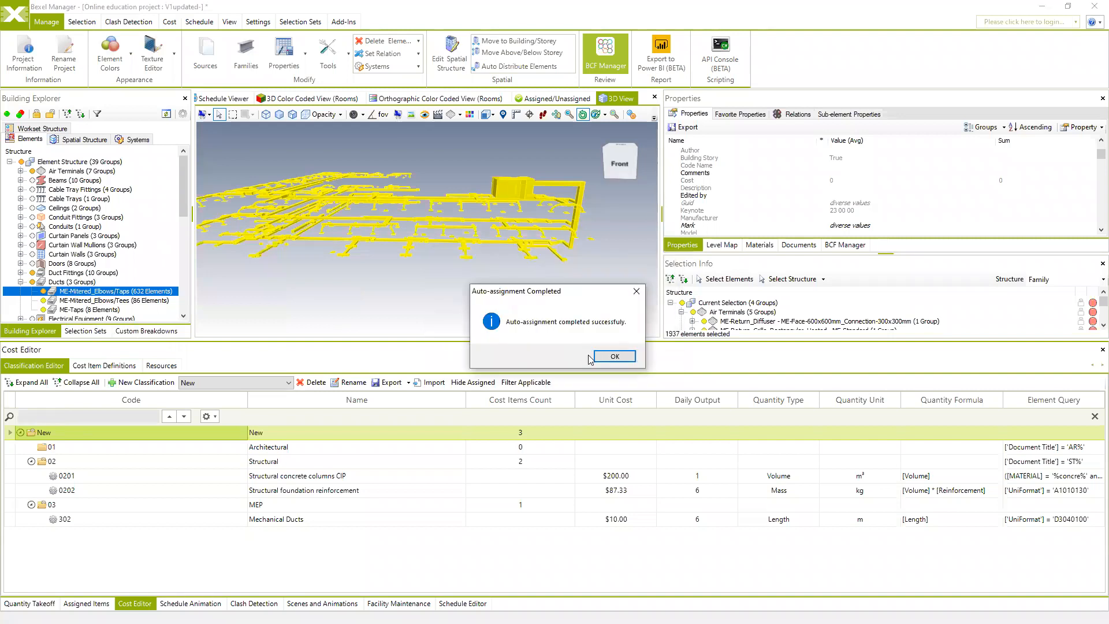
pyautogui.click(614, 357)
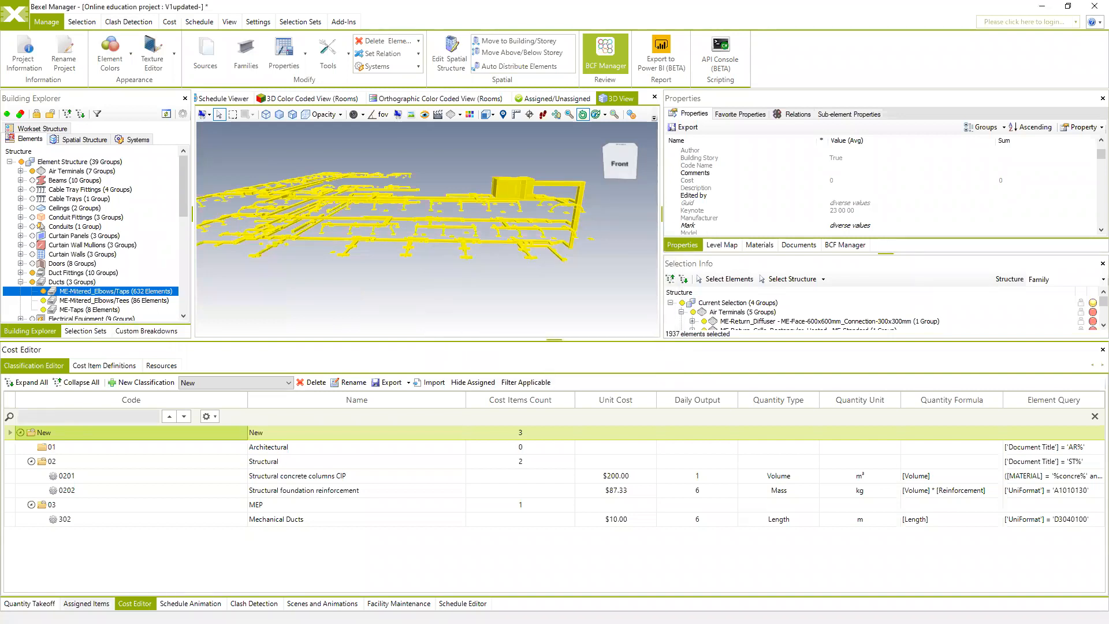
pyautogui.click(86, 603)
pyautogui.click(100, 527)
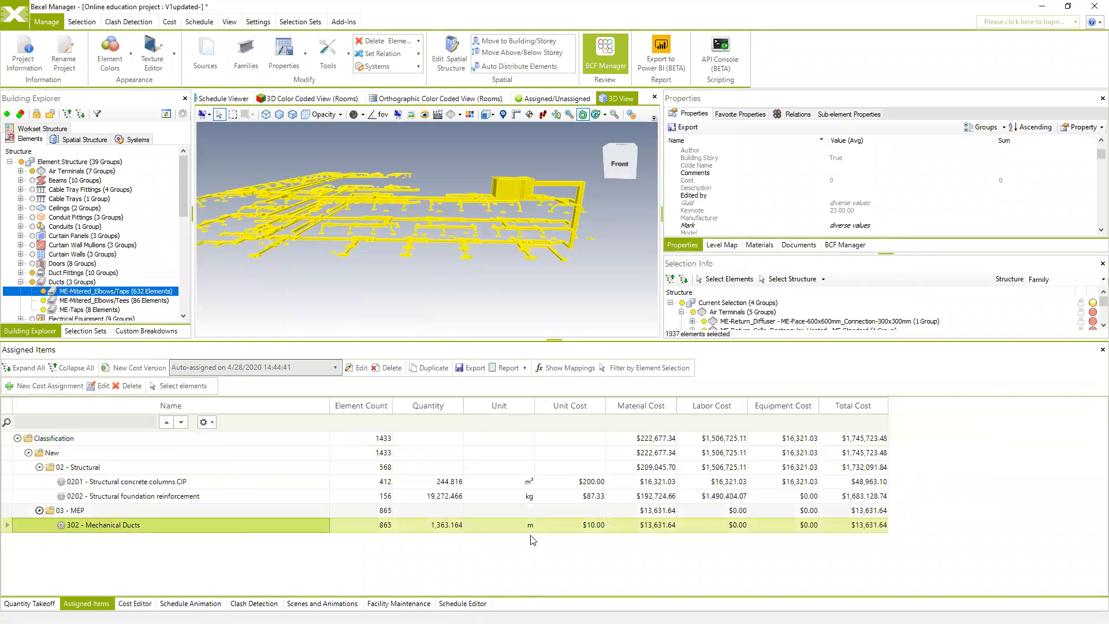
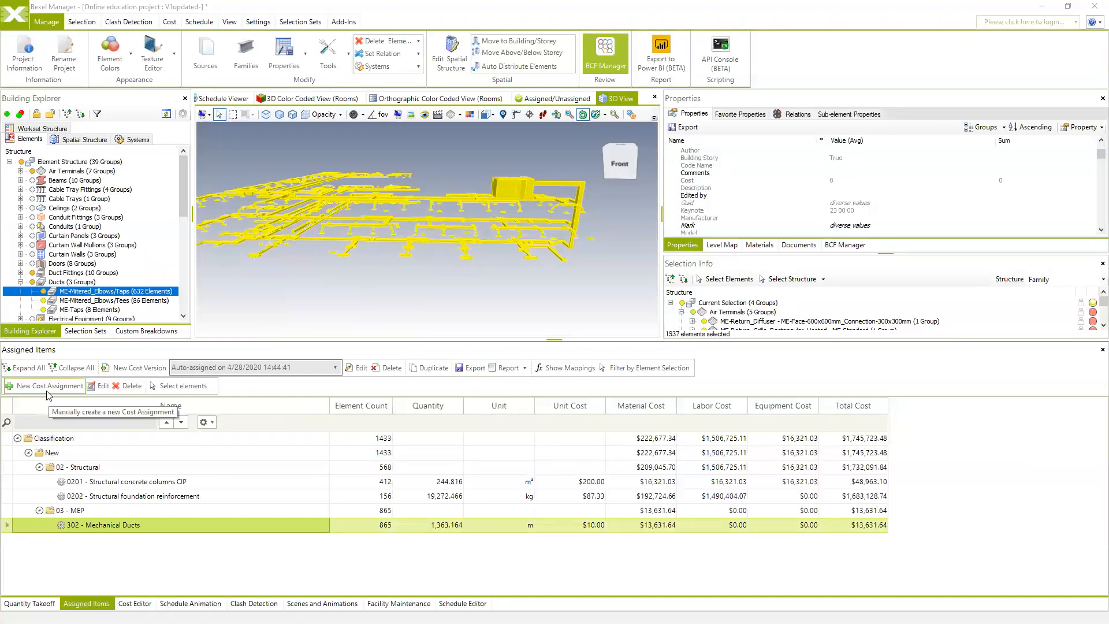
# Step: Create a new cost classification named New Loaded in the Cost Editor
pyautogui.click(133, 367)
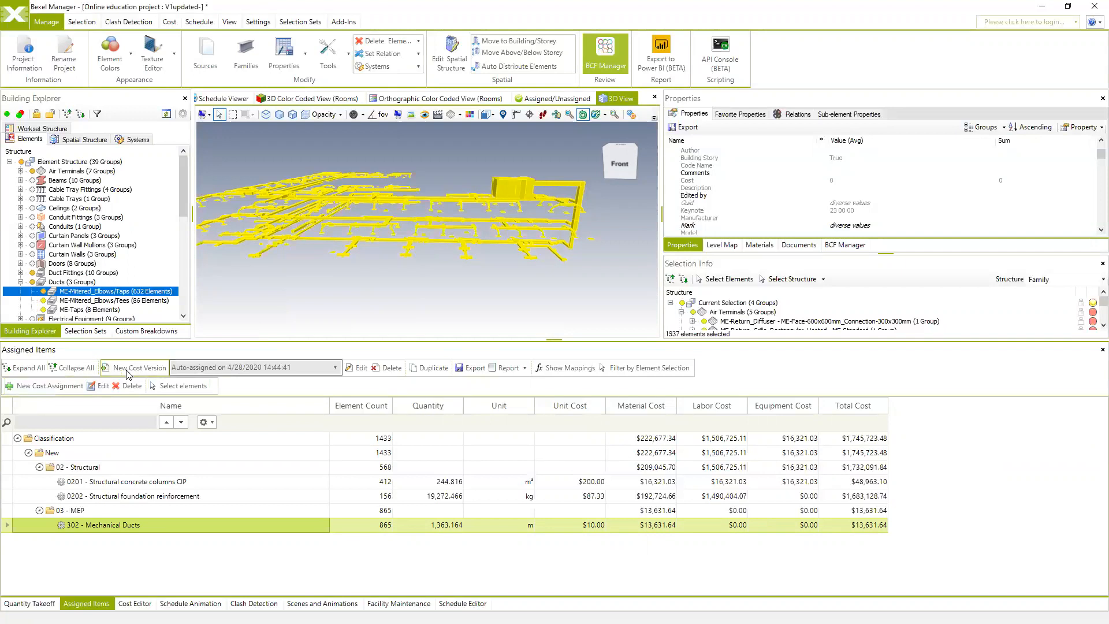
pyautogui.click(686, 285)
pyautogui.click(135, 603)
pyautogui.click(151, 382)
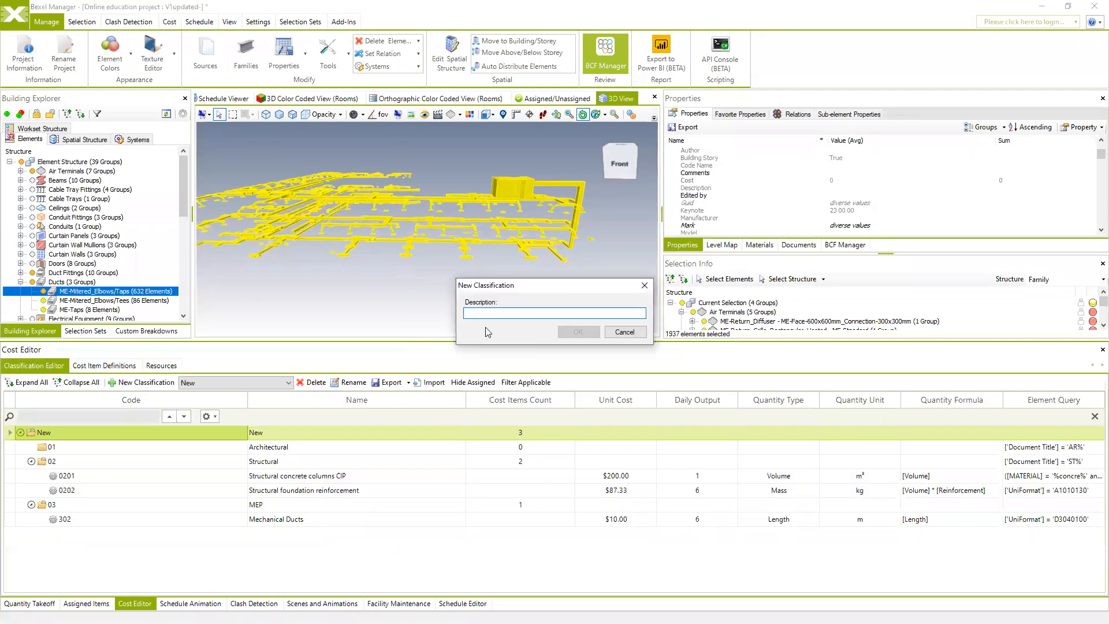
pyautogui.write('New Loaded')
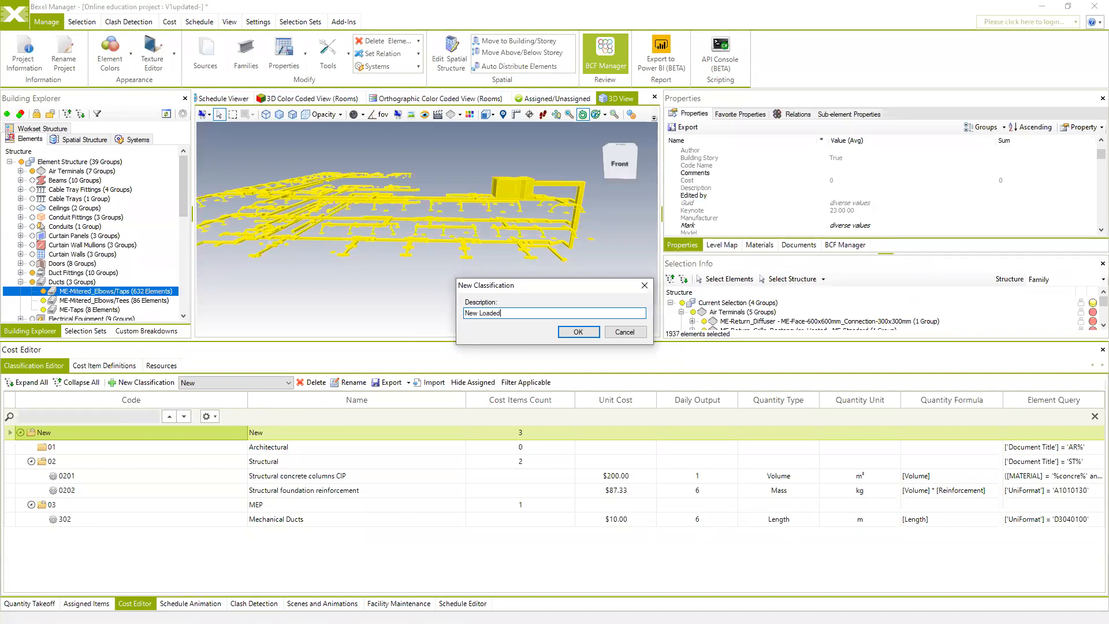
pyautogui.click(587, 328)
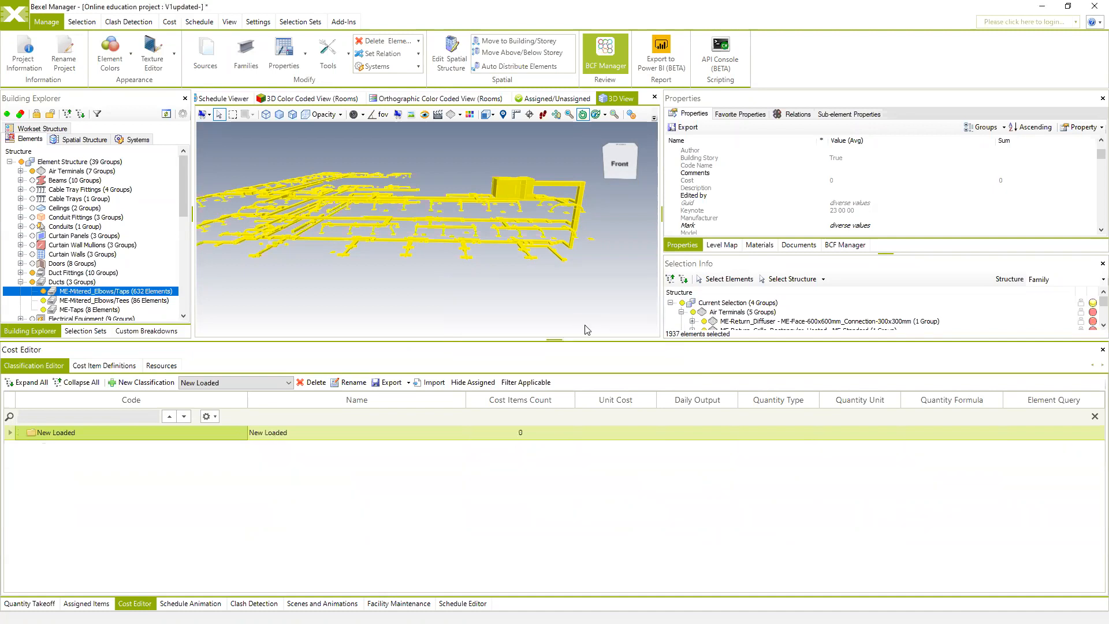
# Step: Import 14. SWE - CoClass.xlsx from the APRIL 2020 Cost databases folder into the New Loaded classification
pyautogui.click(432, 382)
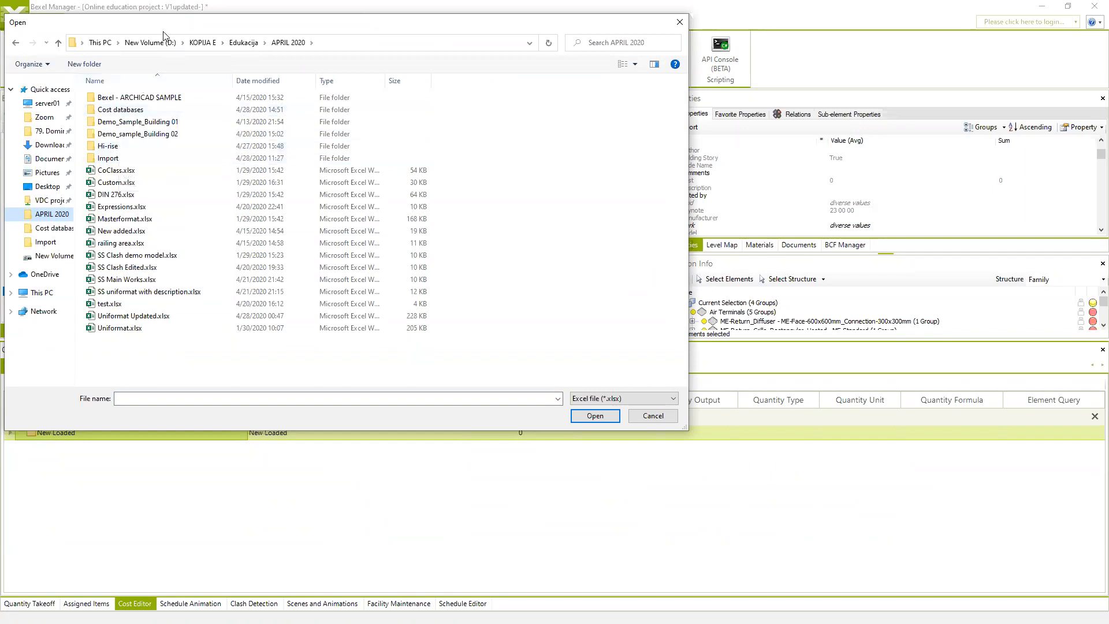
pyautogui.click(145, 132)
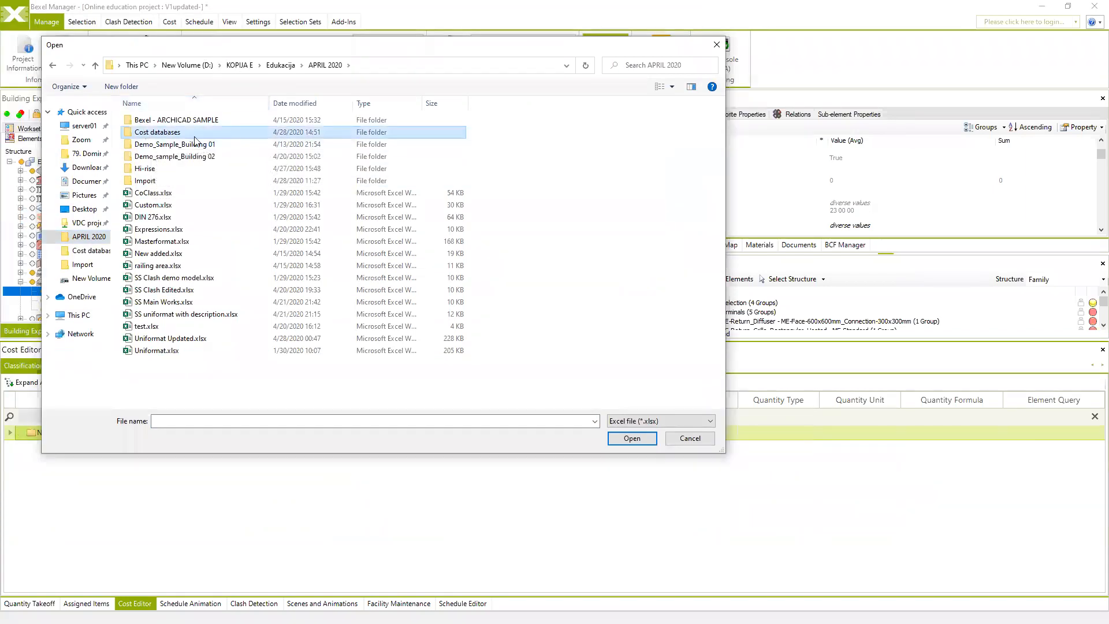
pyautogui.doubleClick(149, 134)
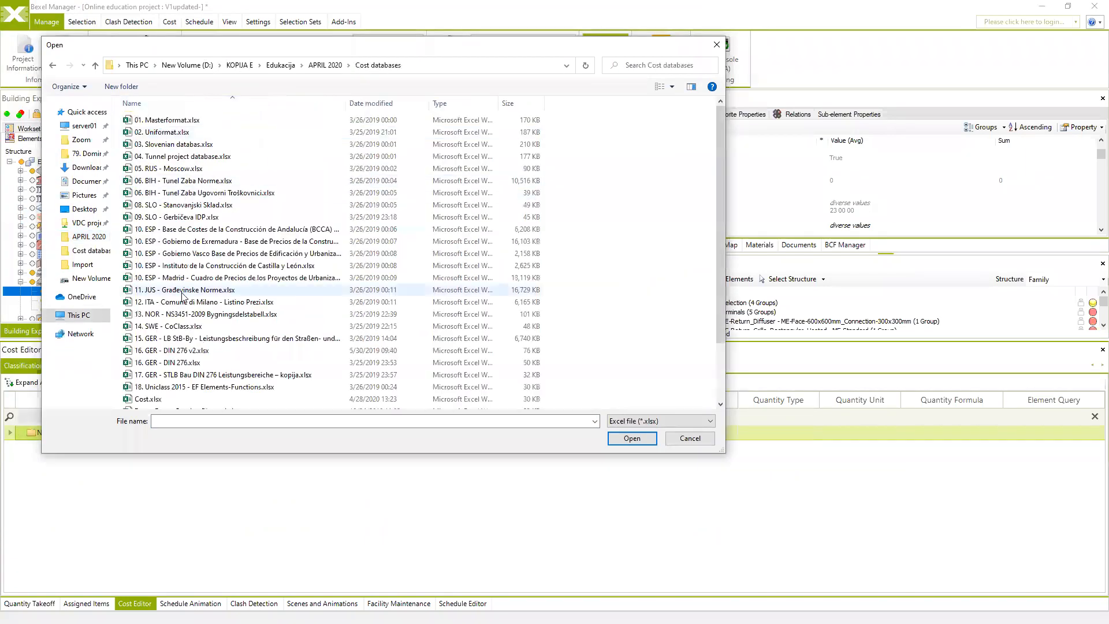
pyautogui.scroll(-3, 182, 306)
pyautogui.scroll(-2, 182, 306)
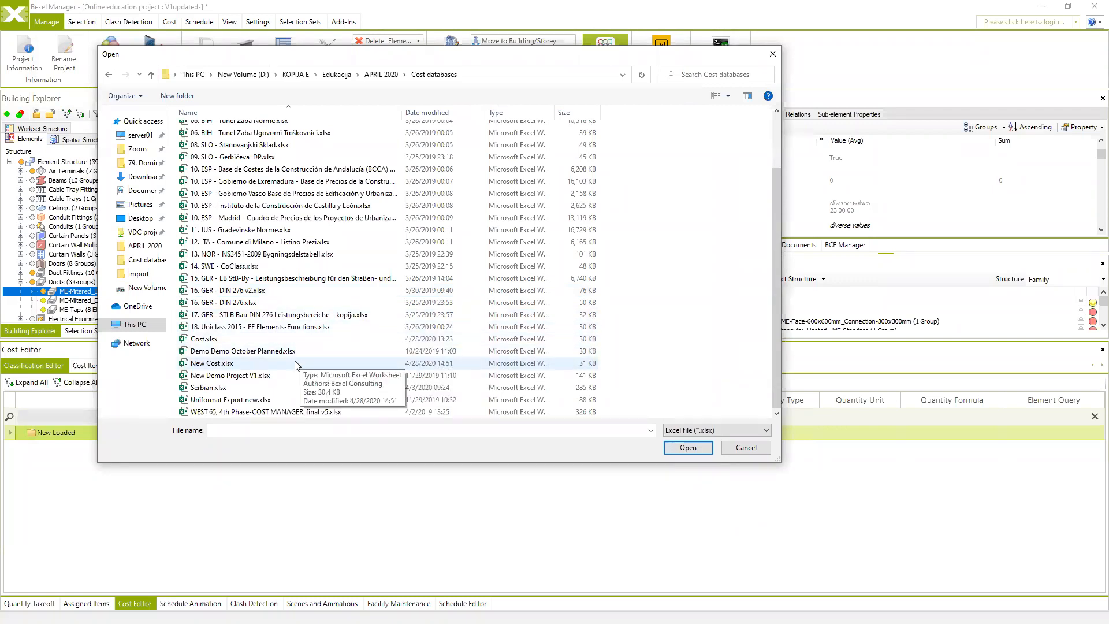
pyautogui.scroll(2, 295, 365)
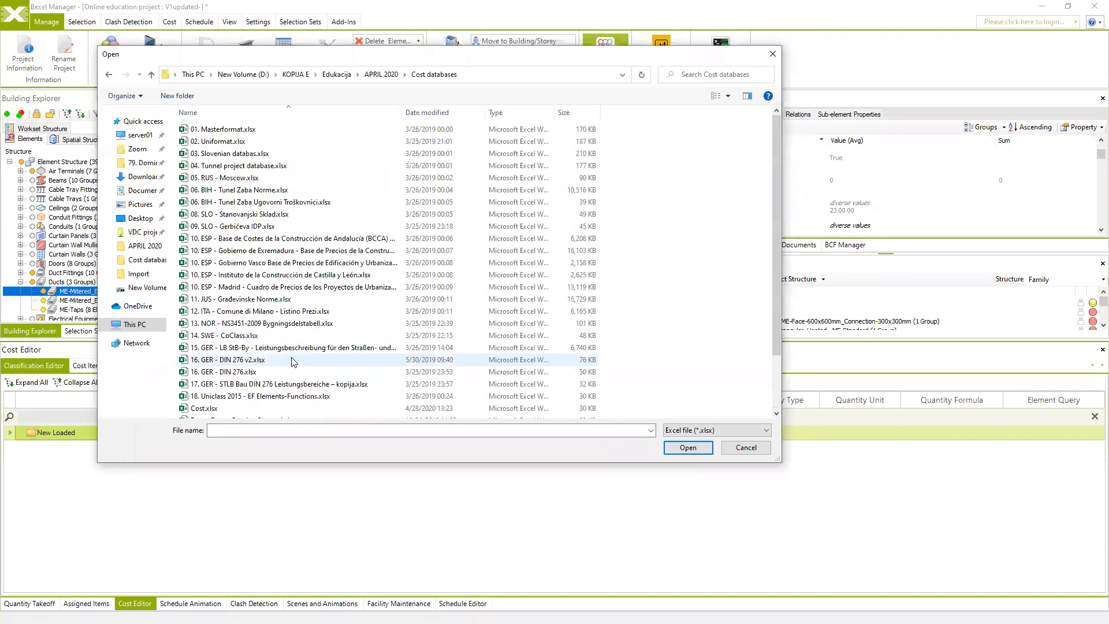
pyautogui.scroll(-2, 293, 362)
pyautogui.scroll(2, 309, 333)
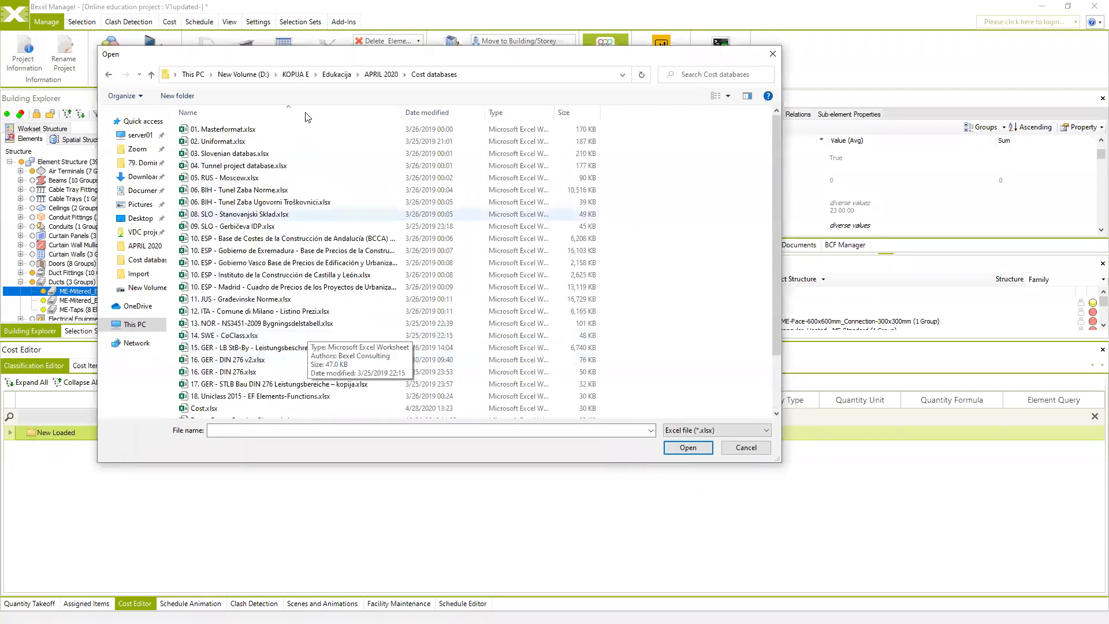
pyautogui.scroll(-2, 286, 306)
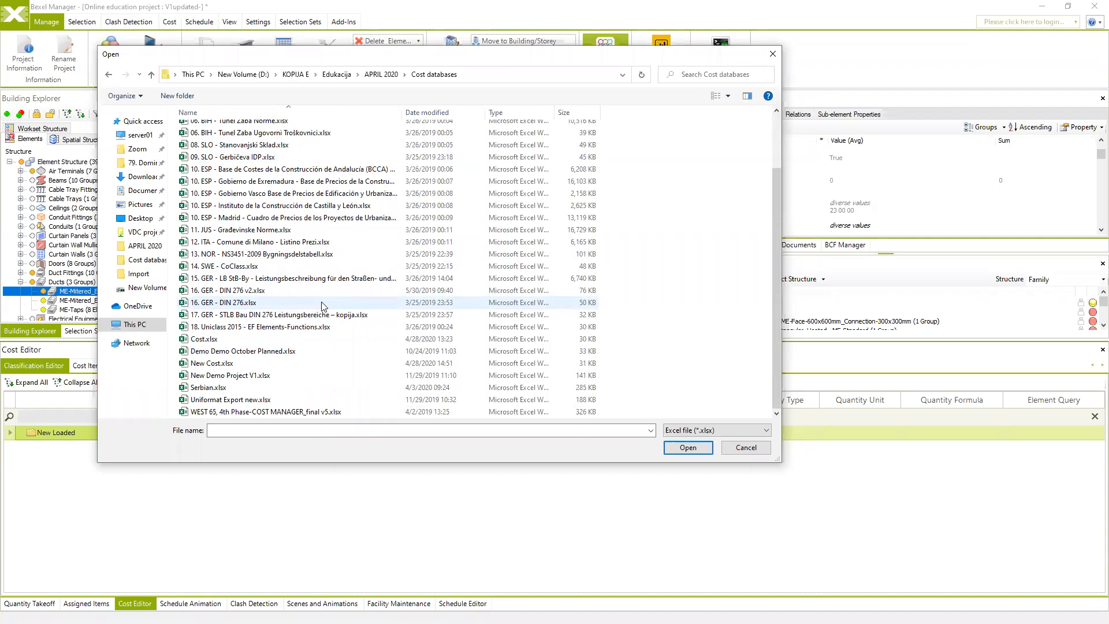
pyautogui.click(229, 266)
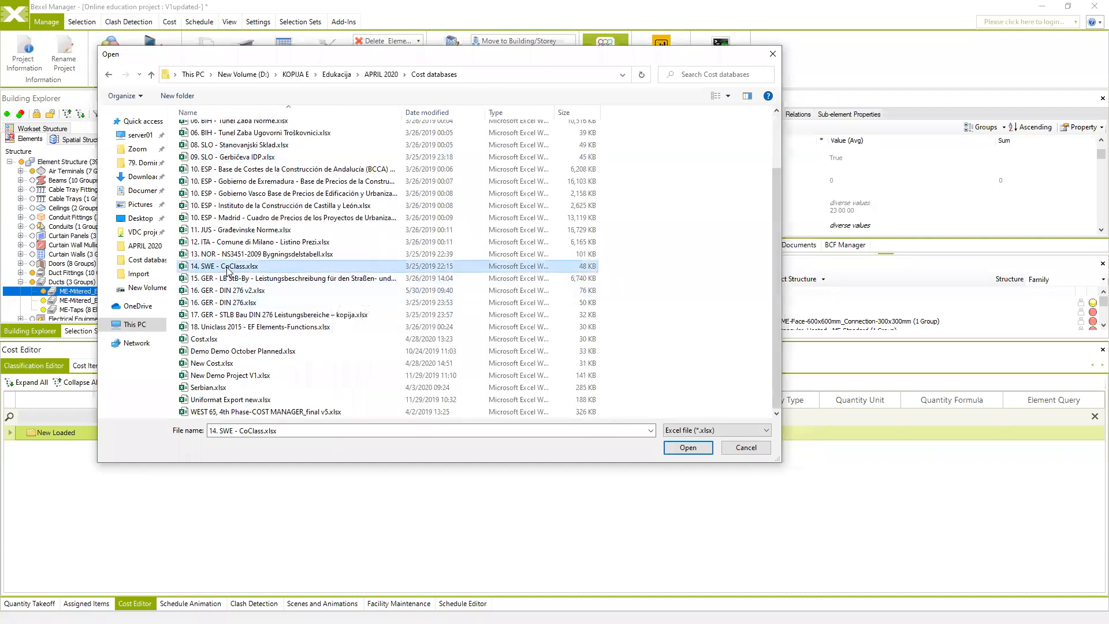
pyautogui.click(688, 448)
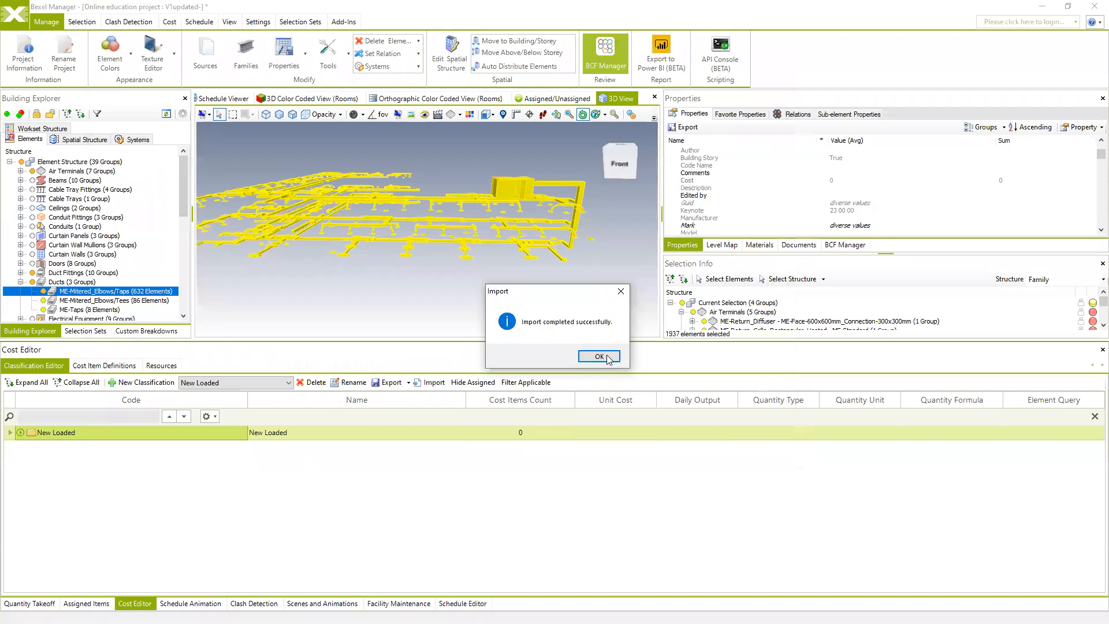
pyautogui.click(606, 357)
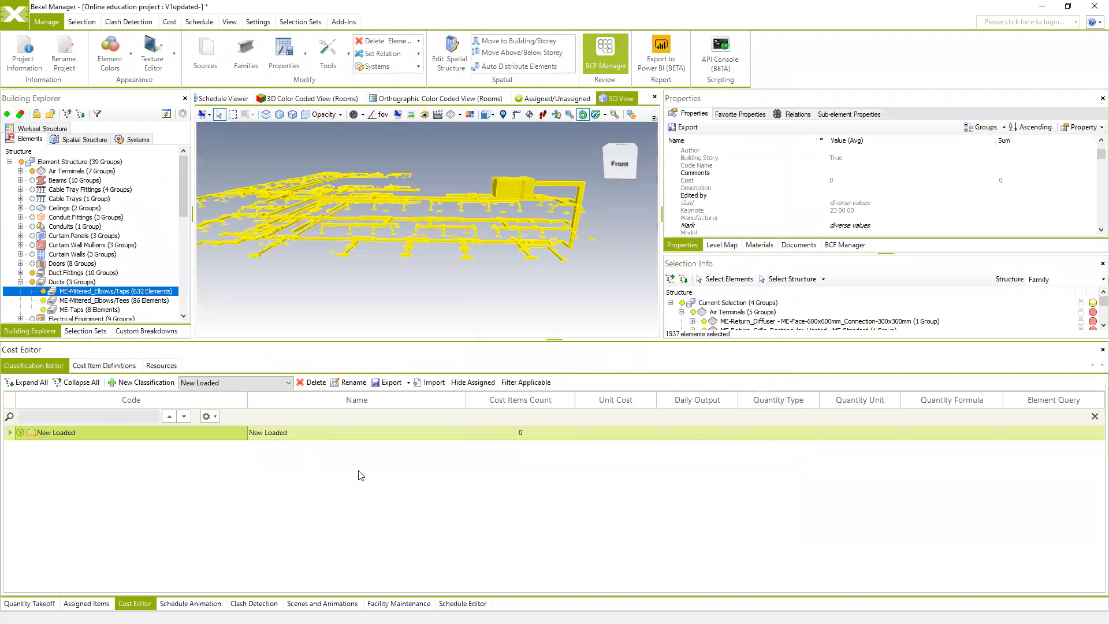
# Step: Expand New Loaded through 01 Byggnadsverkskomplex, group B and group BE Handelsplats, and select subgroup BEA
pyautogui.click(25, 433)
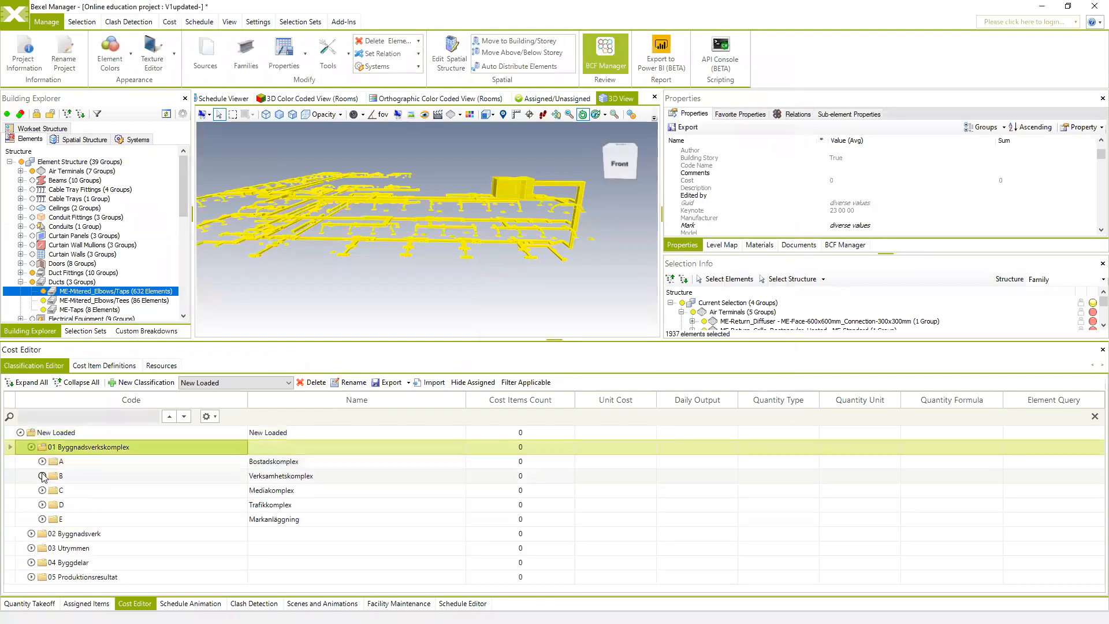
pyautogui.click(42, 475)
pyautogui.scroll(-2, 46, 479)
pyautogui.doubleClick(68, 464)
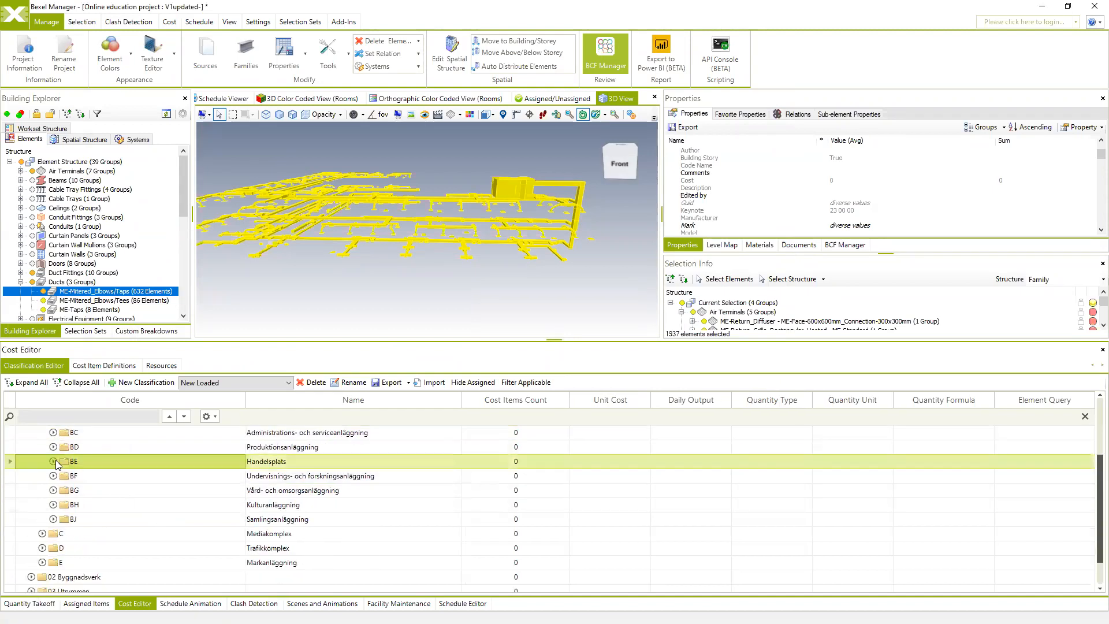
pyautogui.click(98, 480)
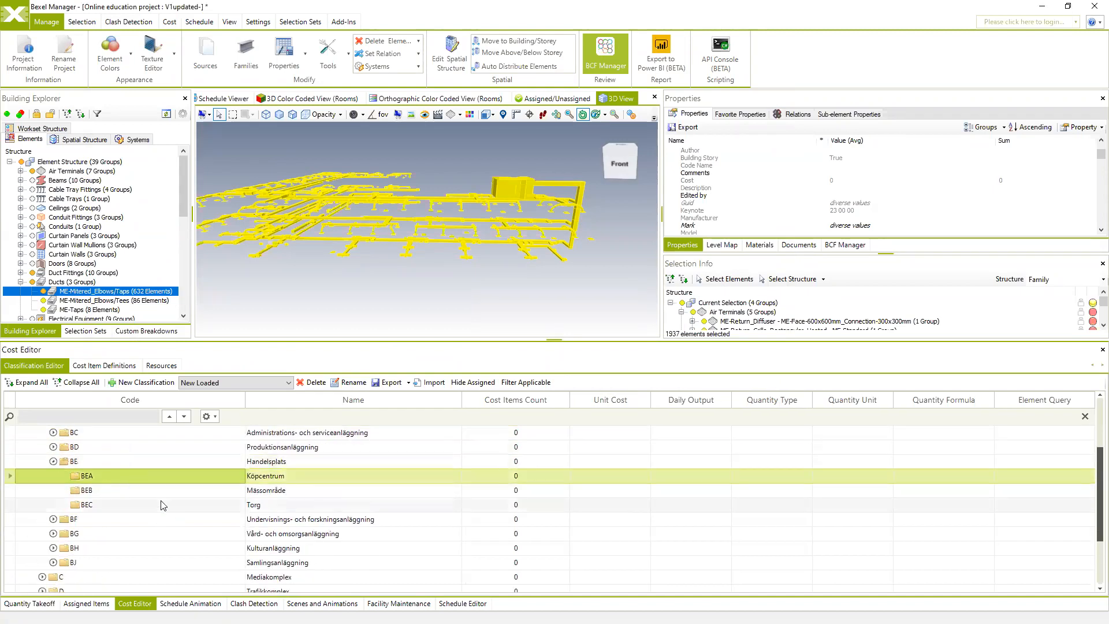
# Step: Create another cost classification named NEw German
pyautogui.click(141, 382)
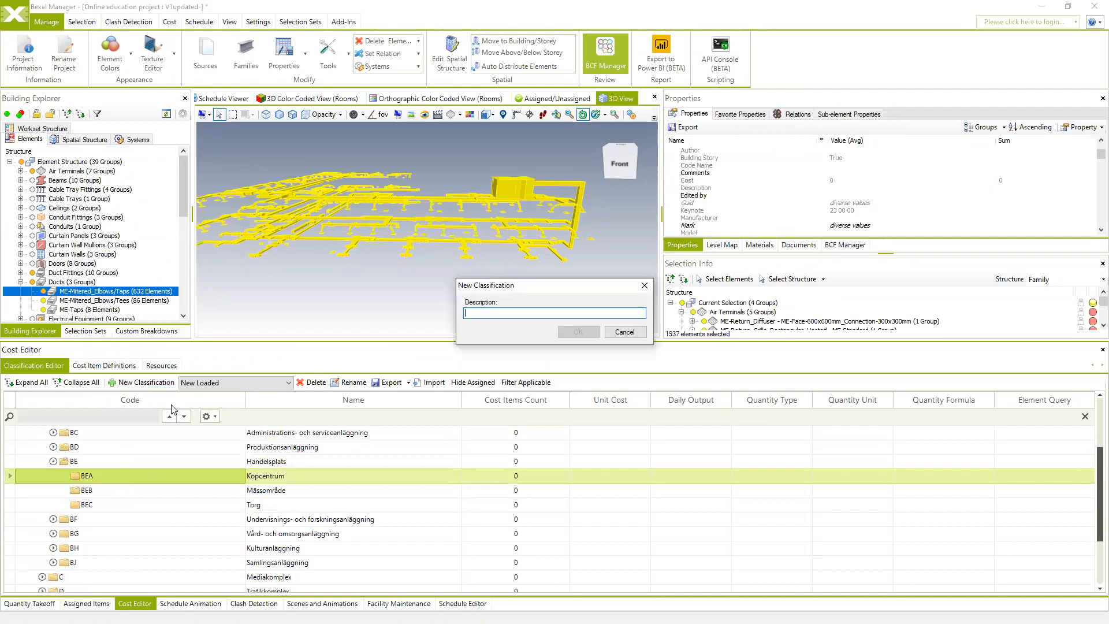
pyautogui.write('NEw German')
pyautogui.click(585, 334)
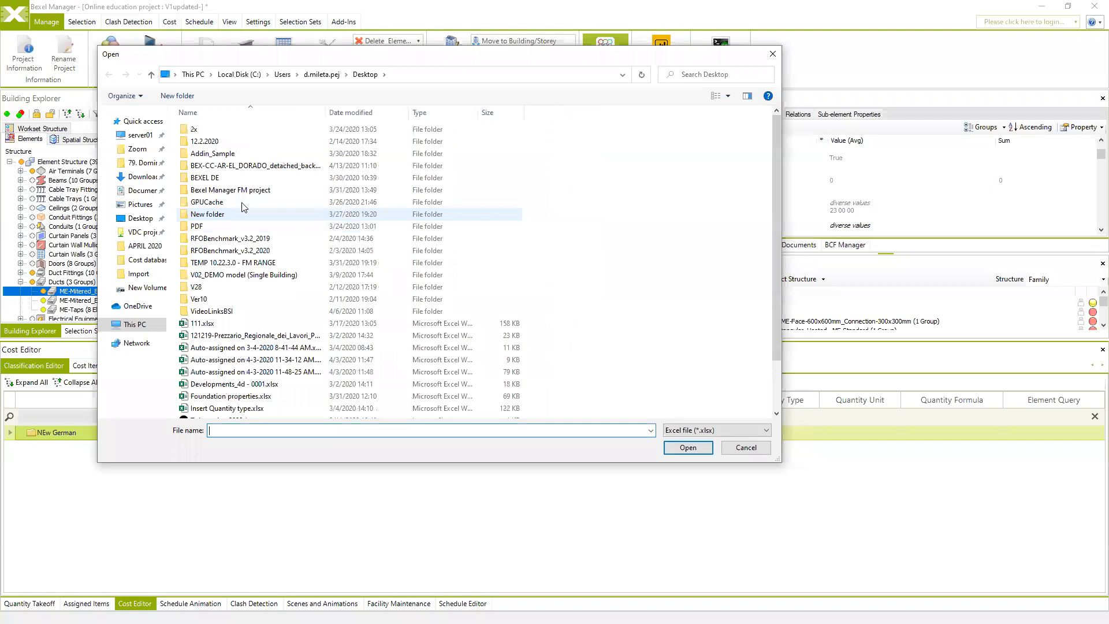
# Step: Import 16. GER - DIN 276.xlsx from the Cost databases folder into NEw German without opening the import log
pyautogui.click(142, 231)
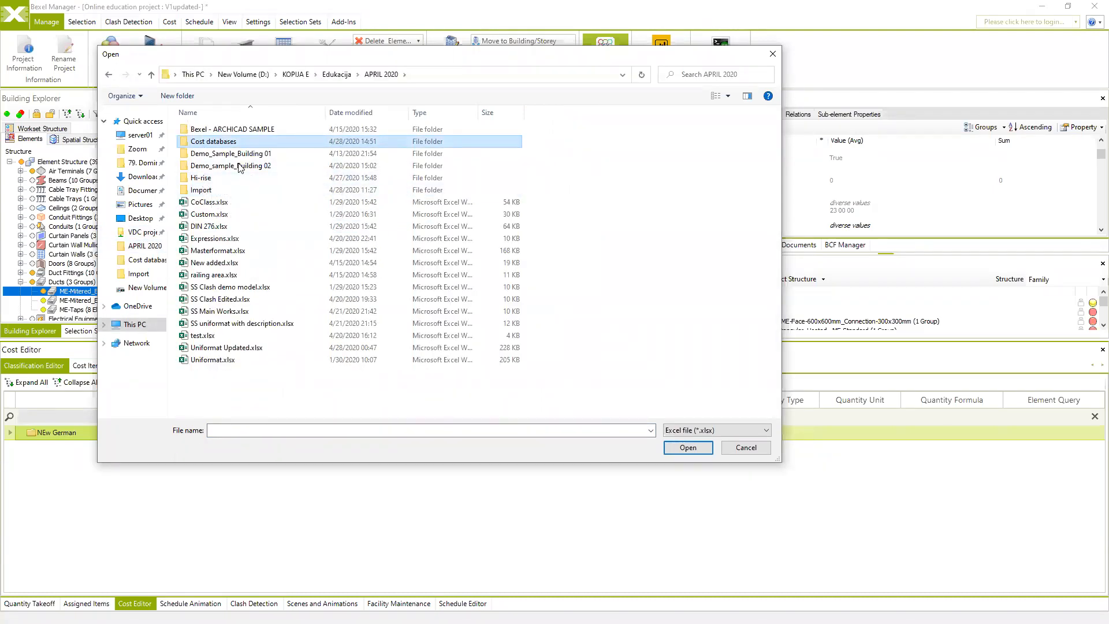
pyautogui.scroll(-4, 249, 298)
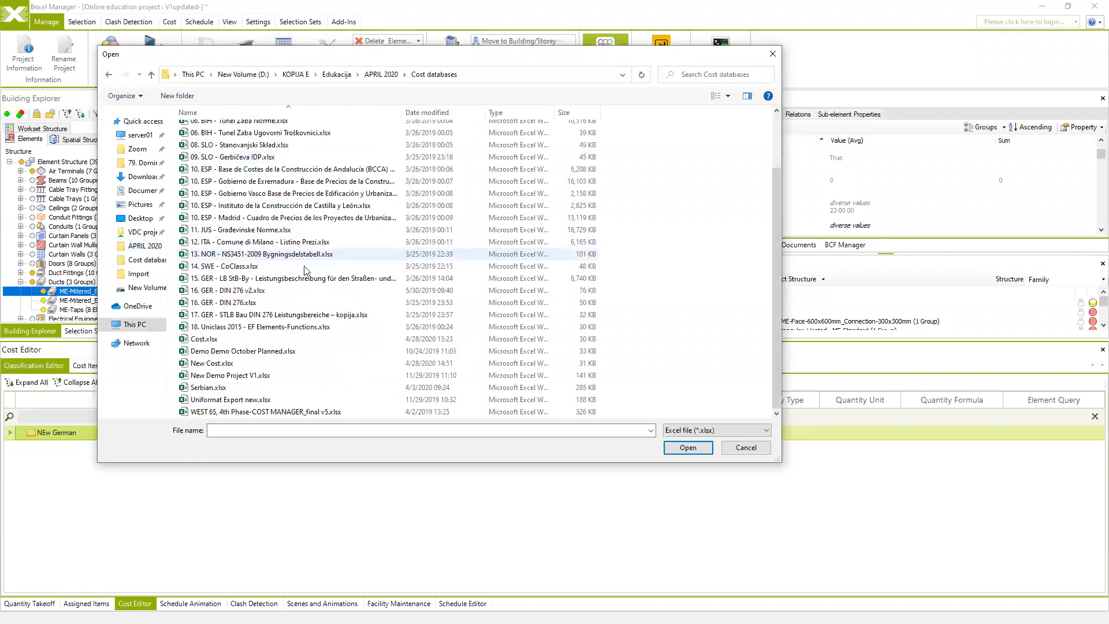
pyautogui.click(250, 301)
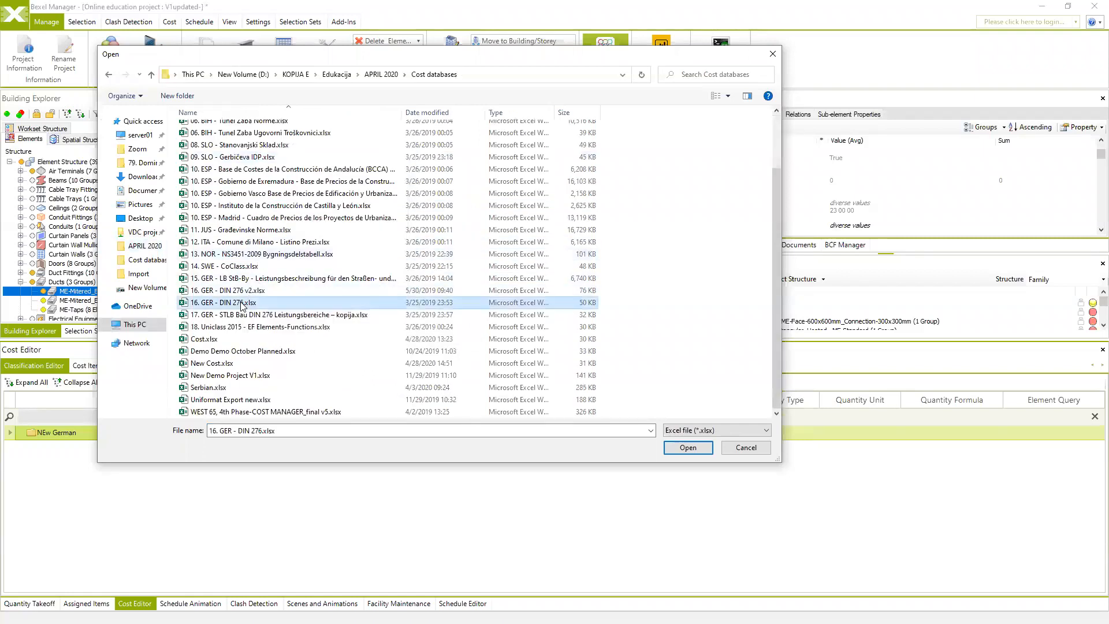
pyautogui.click(687, 448)
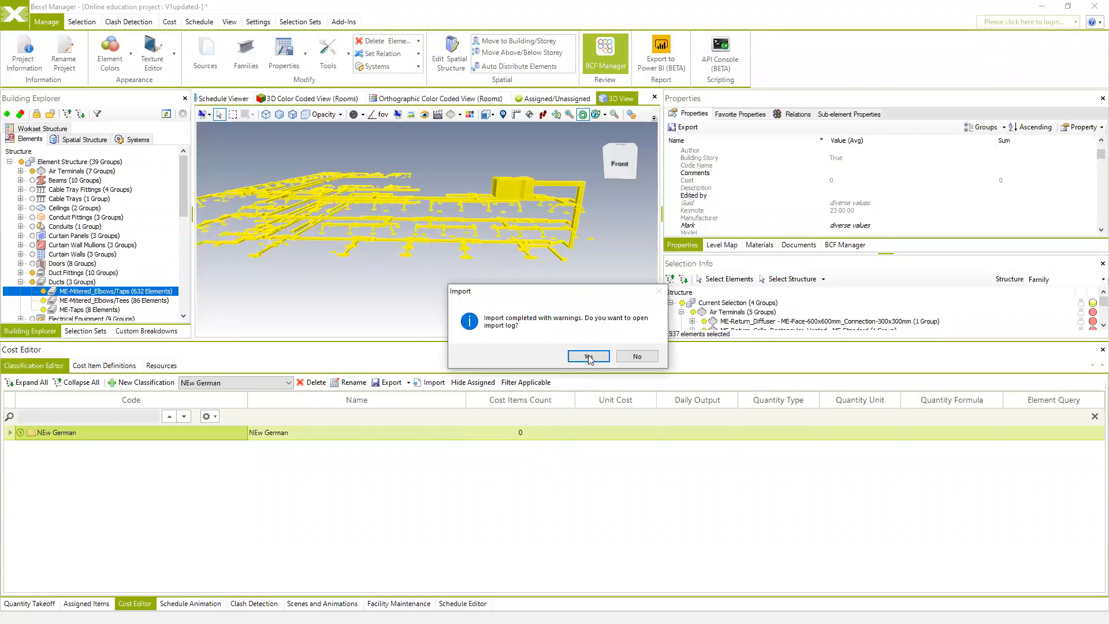
pyautogui.click(636, 357)
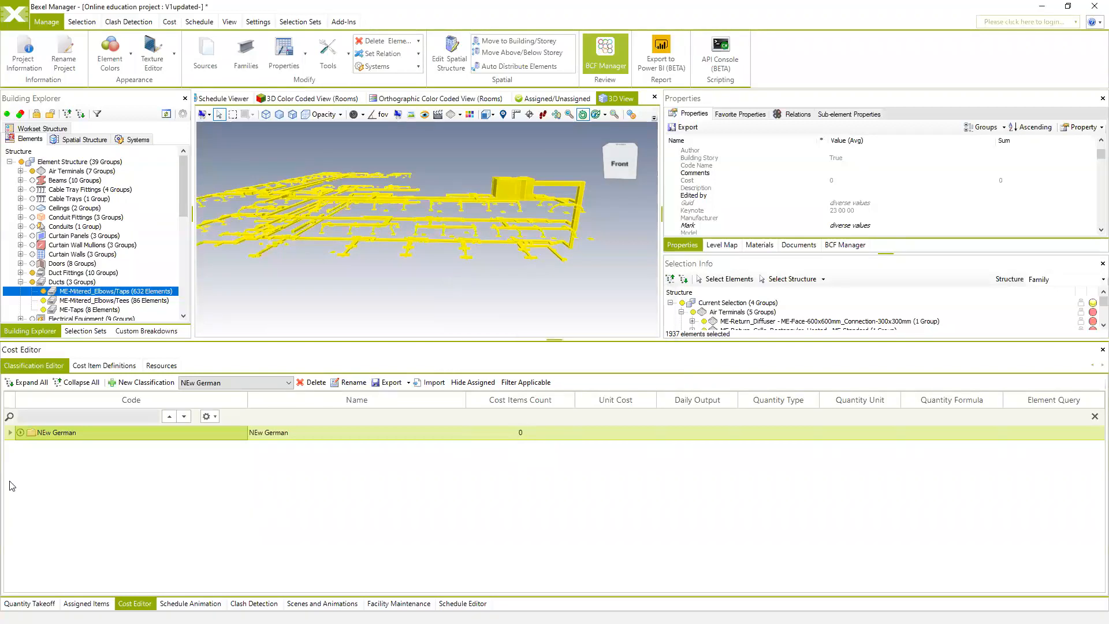
# Step: Expand NEw German, its group 100 and subgroup 120, and look through the imported codes and names
pyautogui.click(21, 433)
pyautogui.click(32, 446)
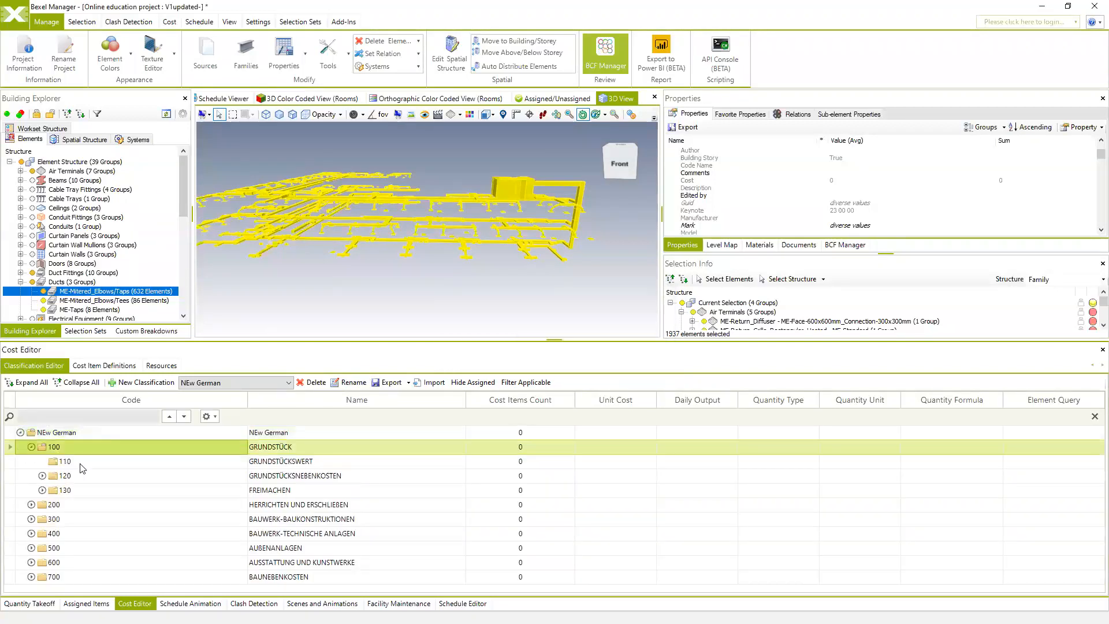
pyautogui.click(42, 475)
pyautogui.scroll(-3, 283, 497)
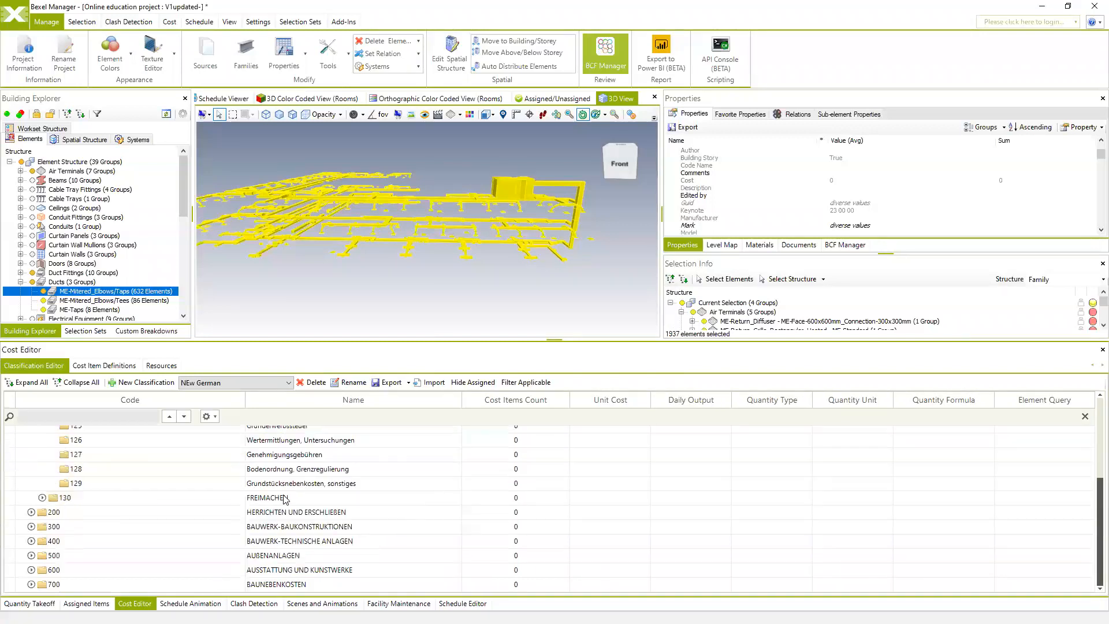
pyautogui.scroll(3, 290, 498)
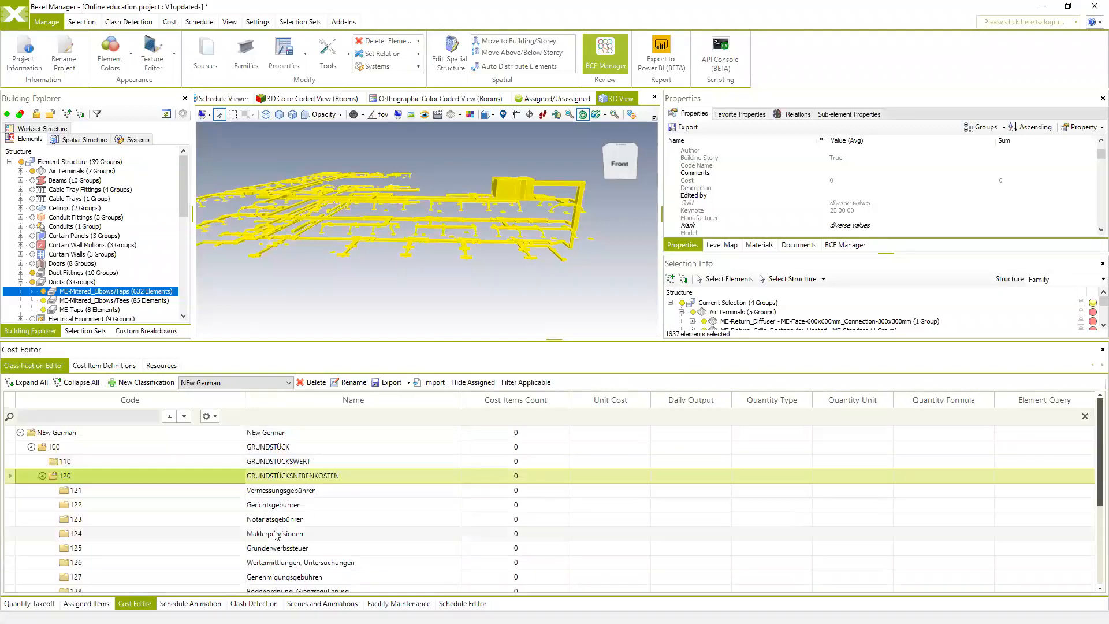
pyautogui.scroll(-3, 275, 536)
pyautogui.scroll(3, 87, 495)
pyautogui.scroll(-2, 170, 508)
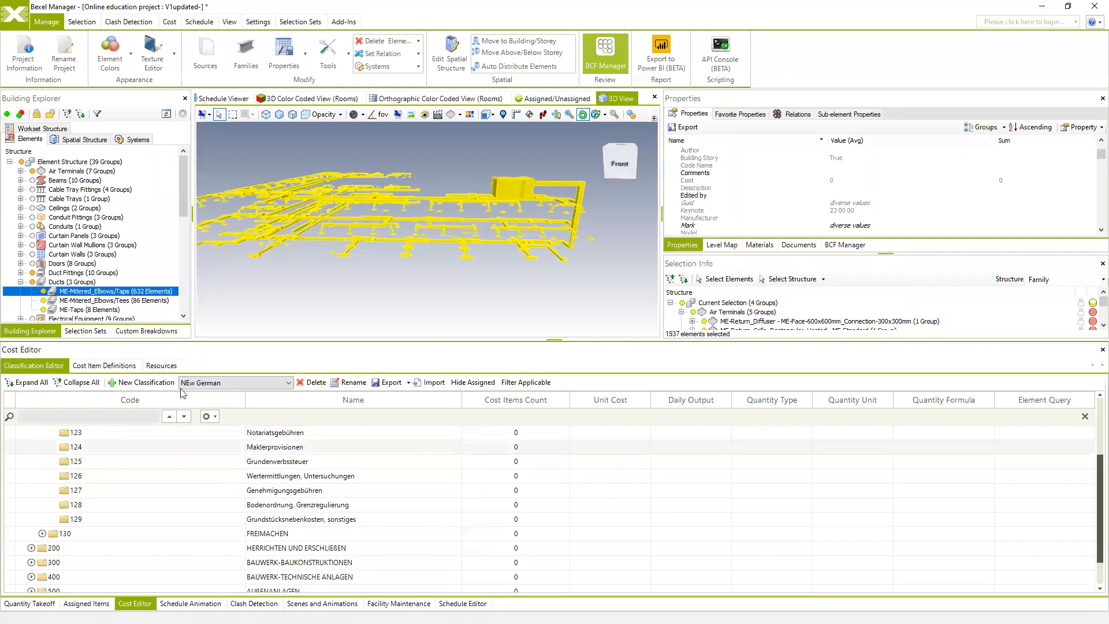
# Step: Create another cost classification named Local
pyautogui.click(152, 382)
pyautogui.write('Local')
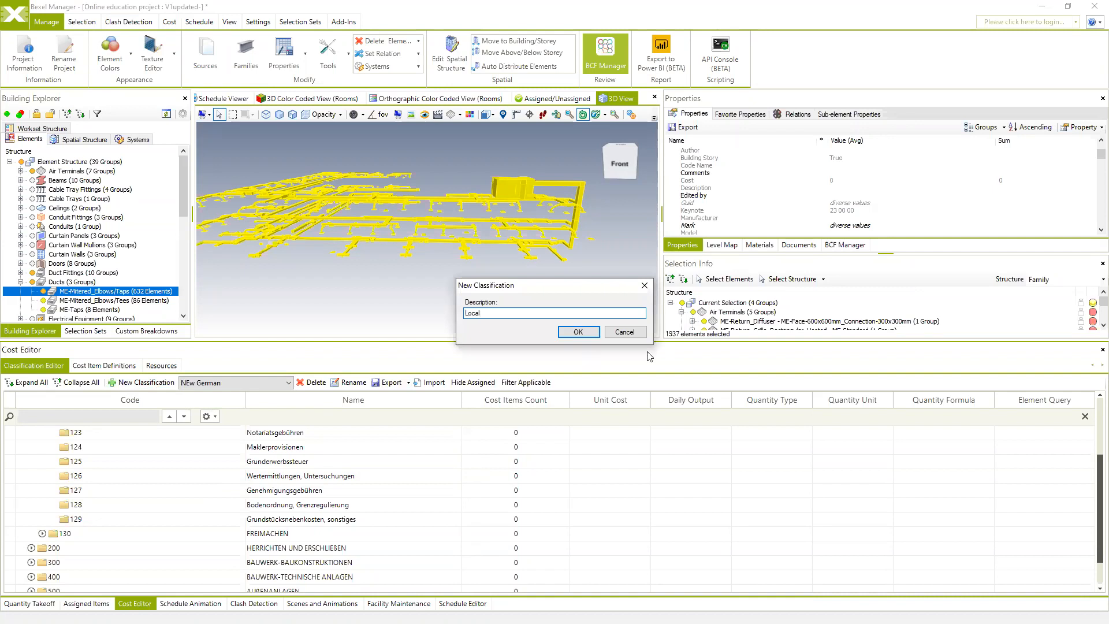
pyautogui.click(579, 331)
# Step: Import Serbian.xlsx from the Cost databases folder into the Local classification and expand all its groups to view the cost items
pyautogui.click(434, 383)
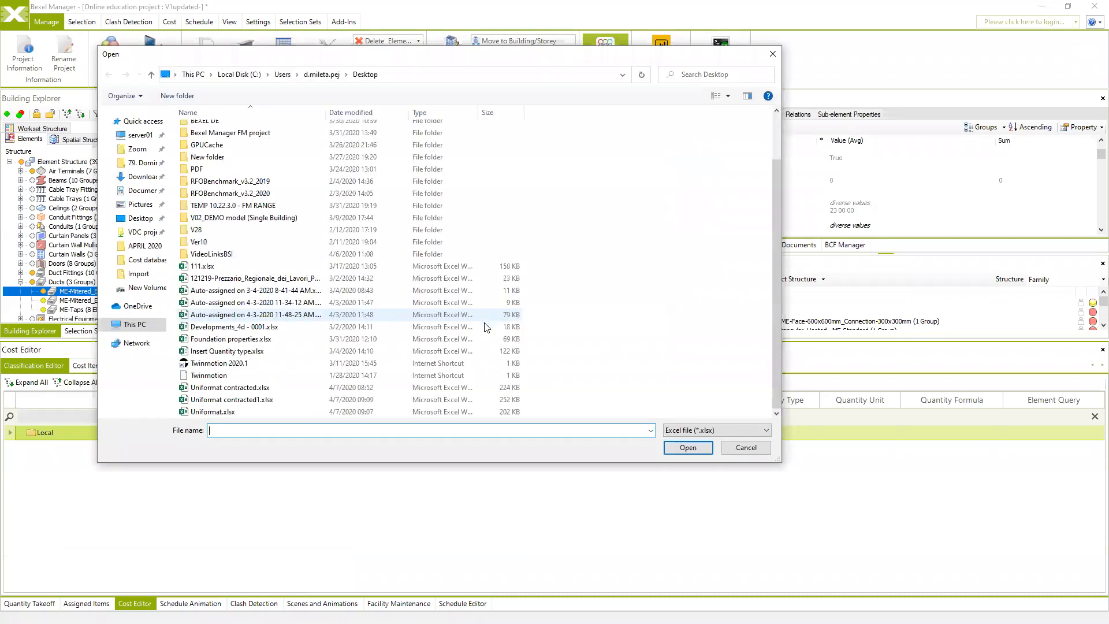
pyautogui.click(146, 246)
pyautogui.click(130, 263)
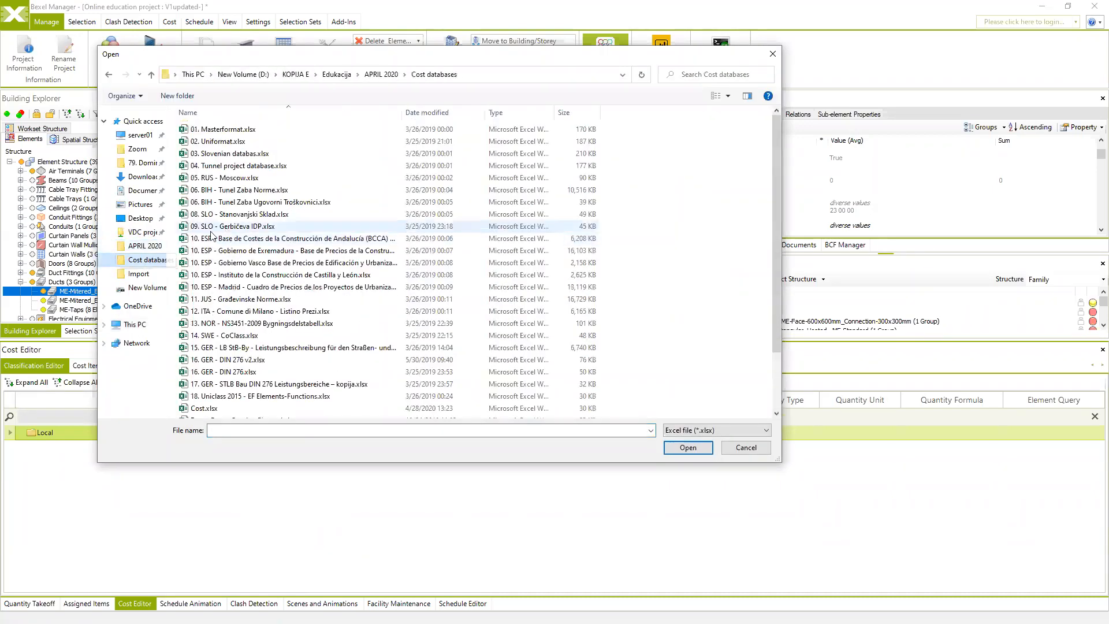
pyautogui.scroll(-2, 297, 264)
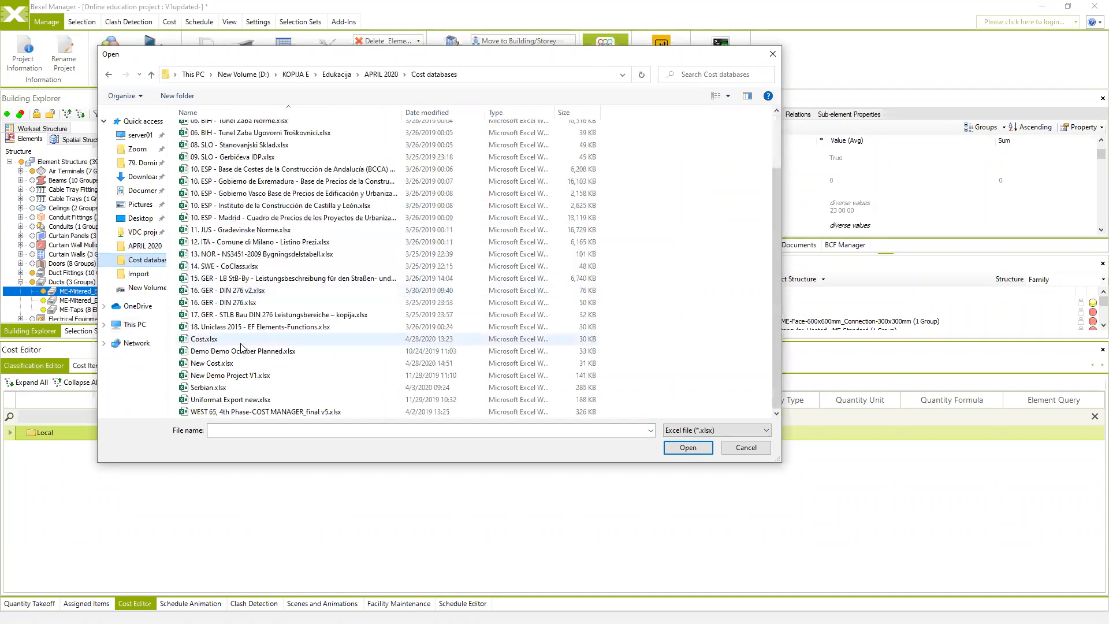
pyautogui.click(260, 387)
pyautogui.click(688, 449)
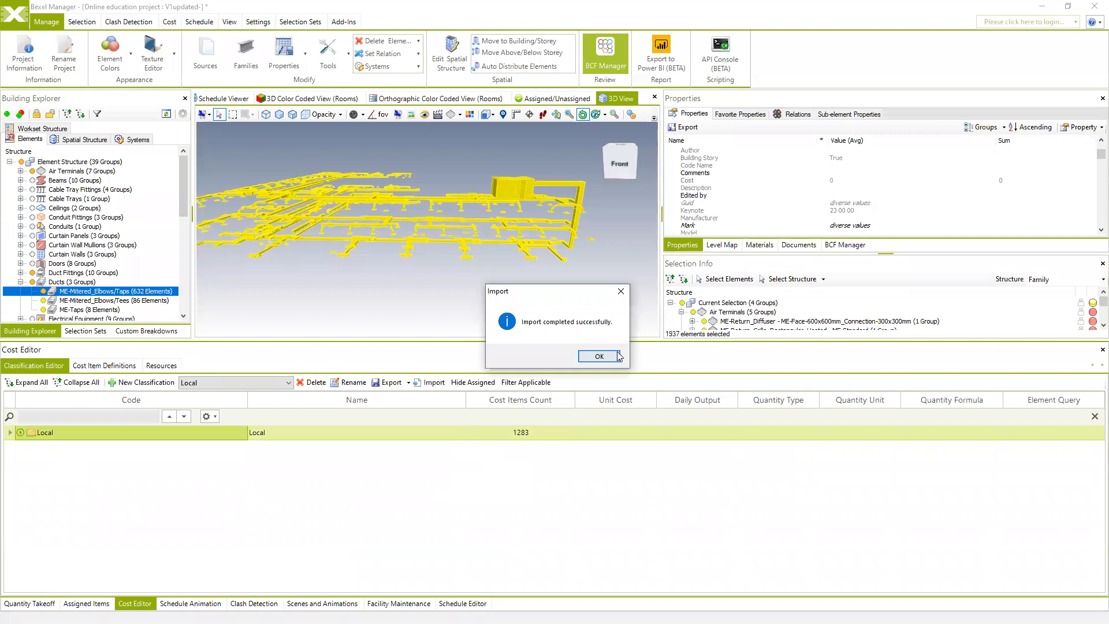
pyautogui.click(599, 357)
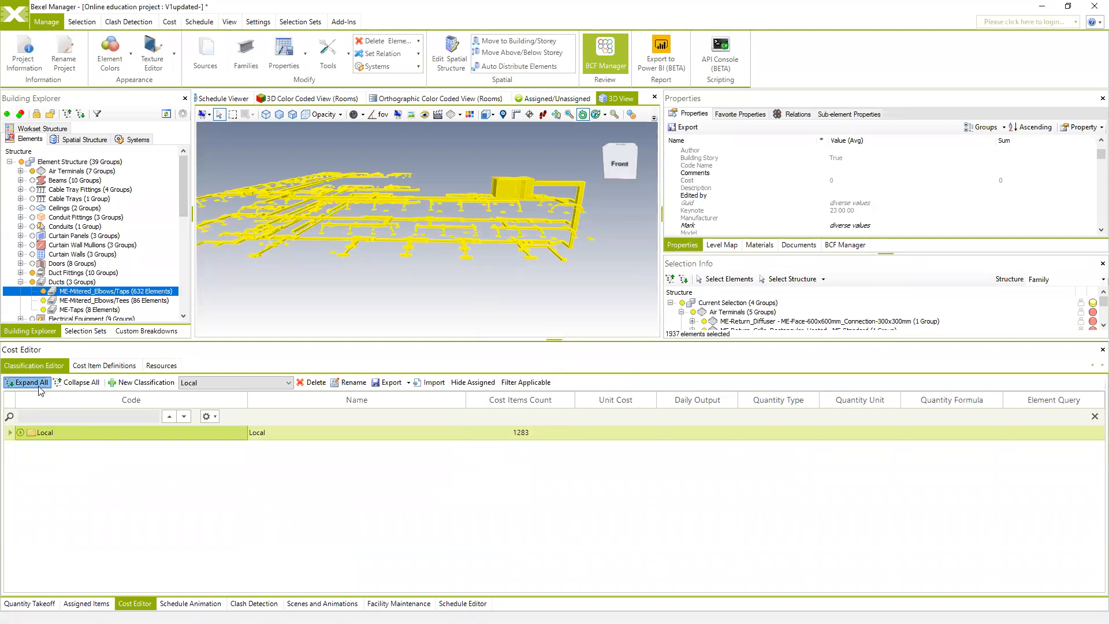
pyautogui.scroll(-3, 300, 495)
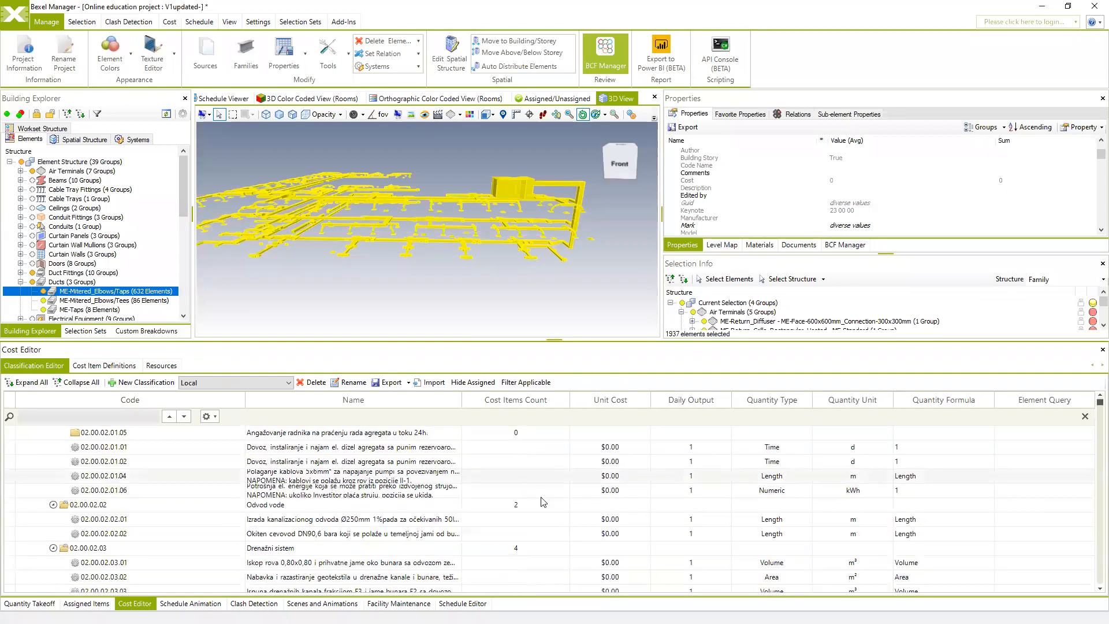
# Step: Review the first cost items of the Local classification and check the list of available cost classifications
pyautogui.scroll(2, 586, 512)
pyautogui.scroll(1, 590, 513)
pyautogui.click(606, 491)
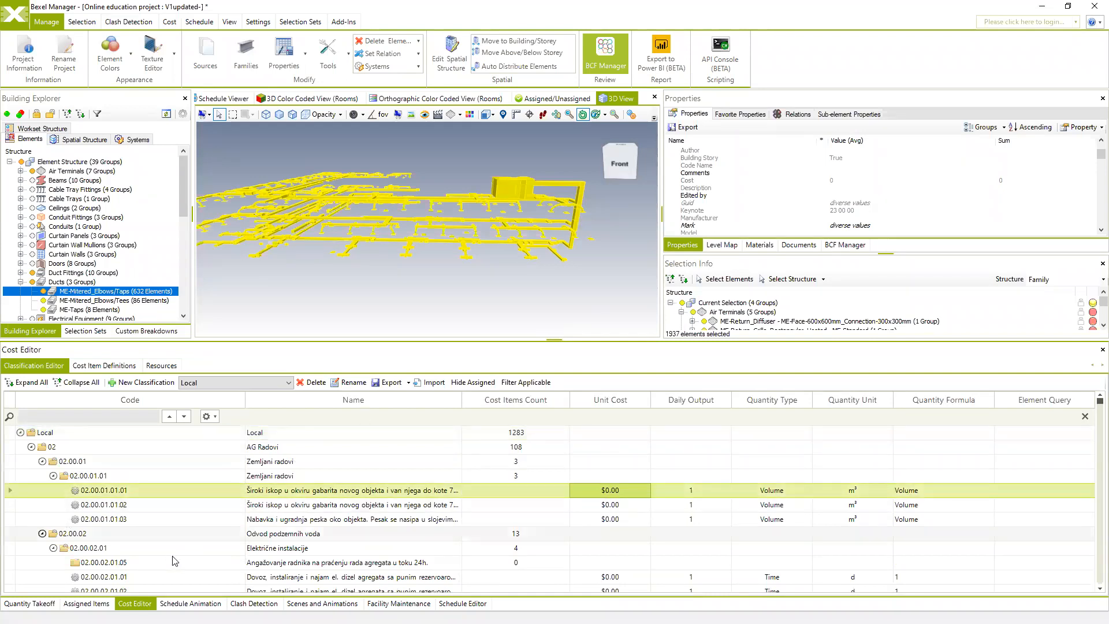
pyautogui.click(287, 382)
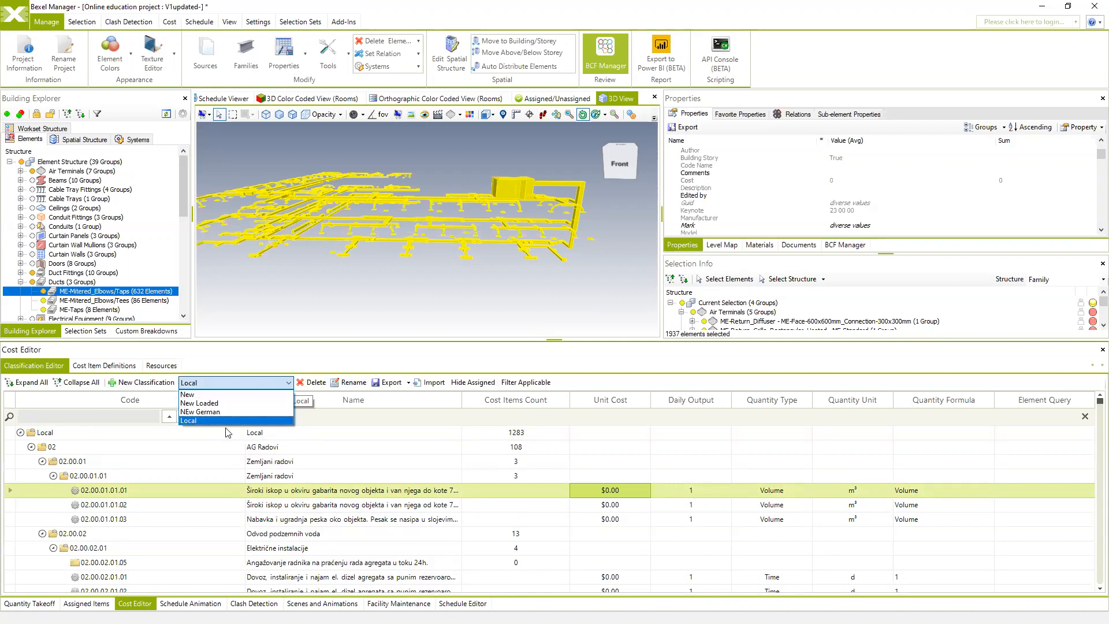
pyautogui.click(252, 362)
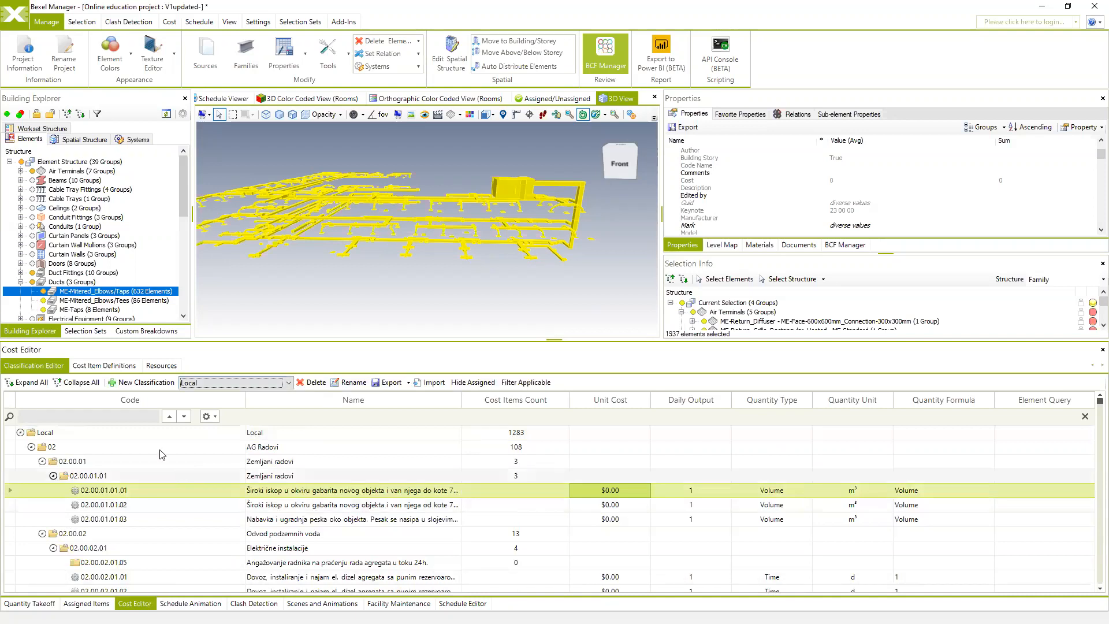
# Step: Look through the project's cost item definitions and resources, and return to the classification editor
pyautogui.click(104, 365)
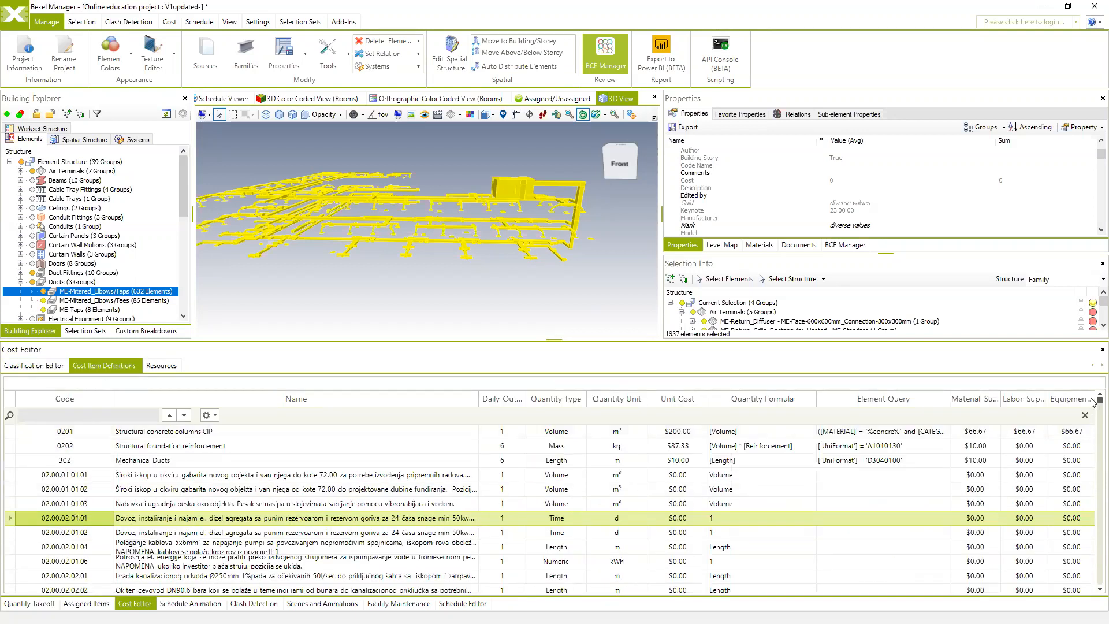
pyautogui.moveTo(1098, 402); pyautogui.dragTo(1099, 533)
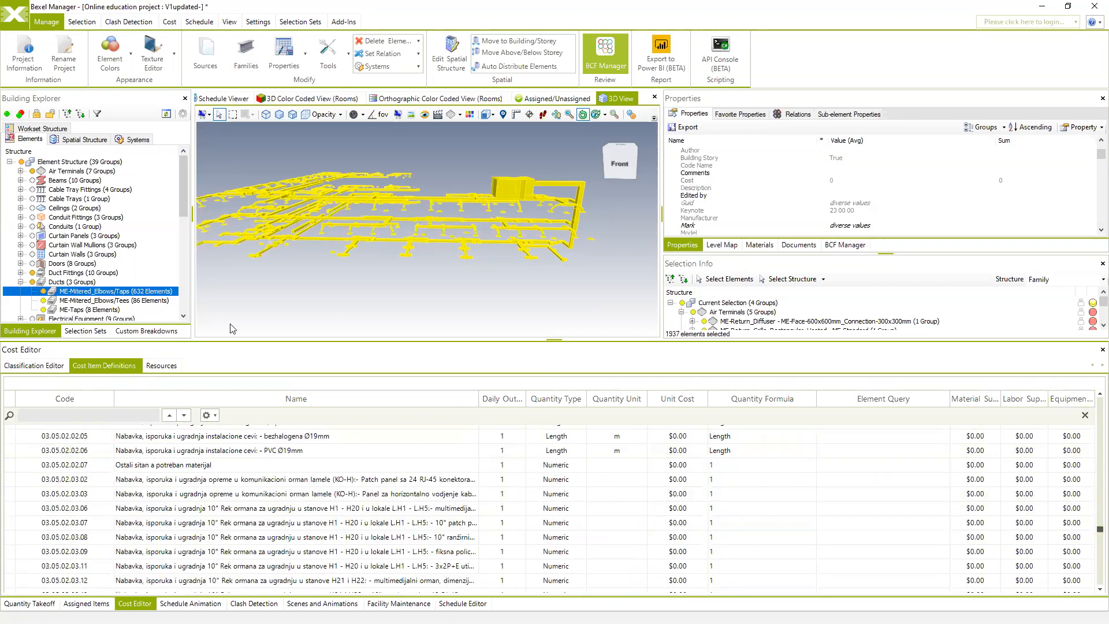
pyautogui.click(161, 366)
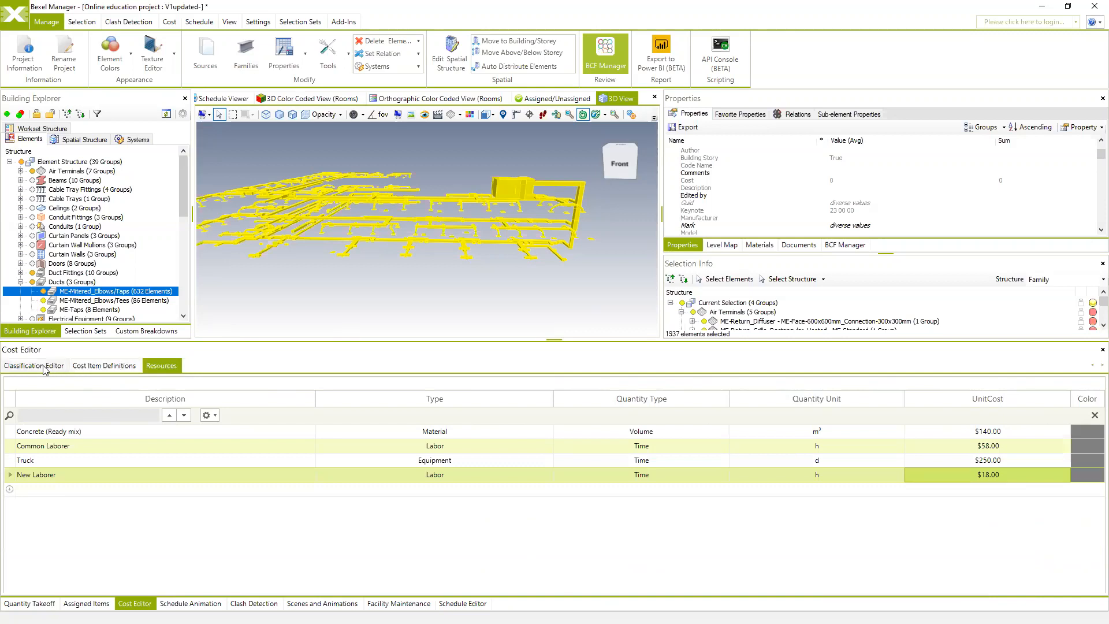
pyautogui.click(65, 368)
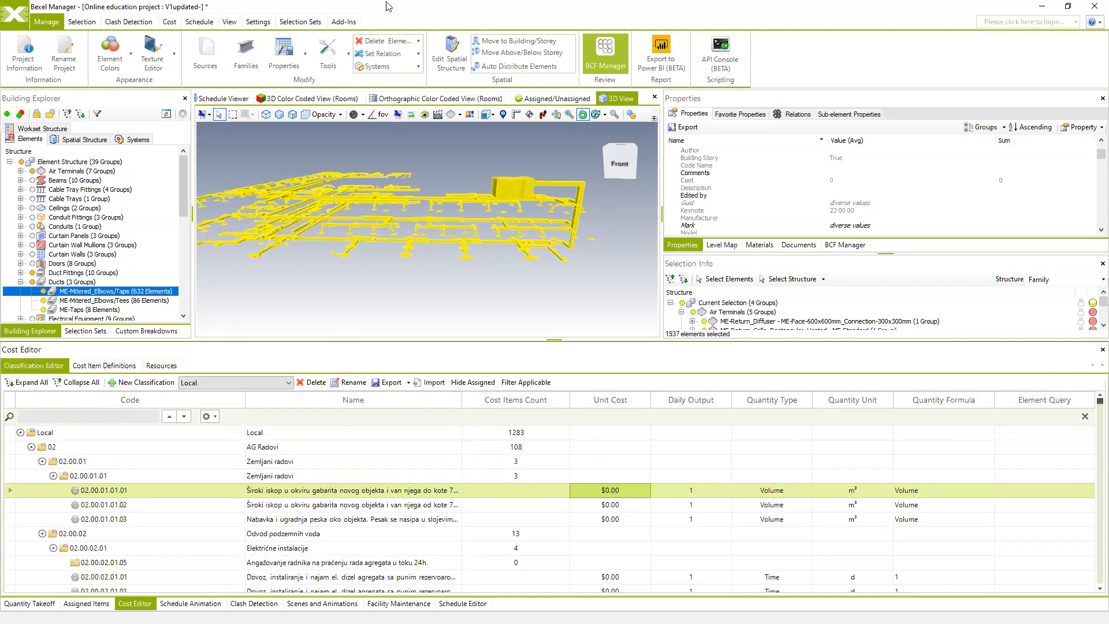
# Step: Switch to the Bexel Sample Project and view its Masterformat cost classification, cancelling the export to file
pyautogui.doubleClick(406, 12)
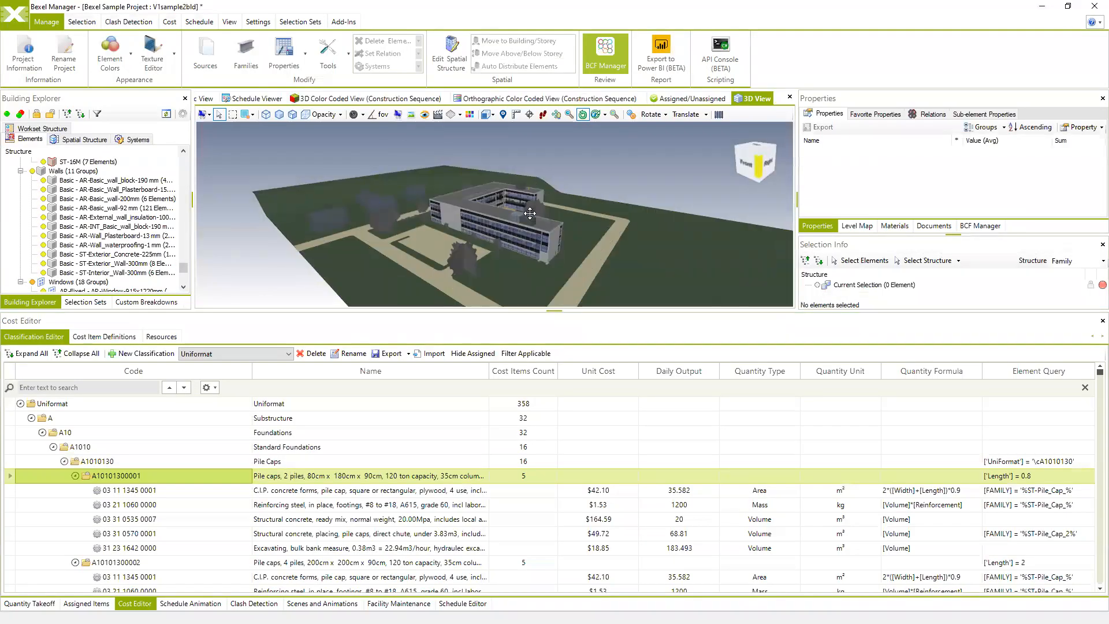
pyautogui.click(256, 353)
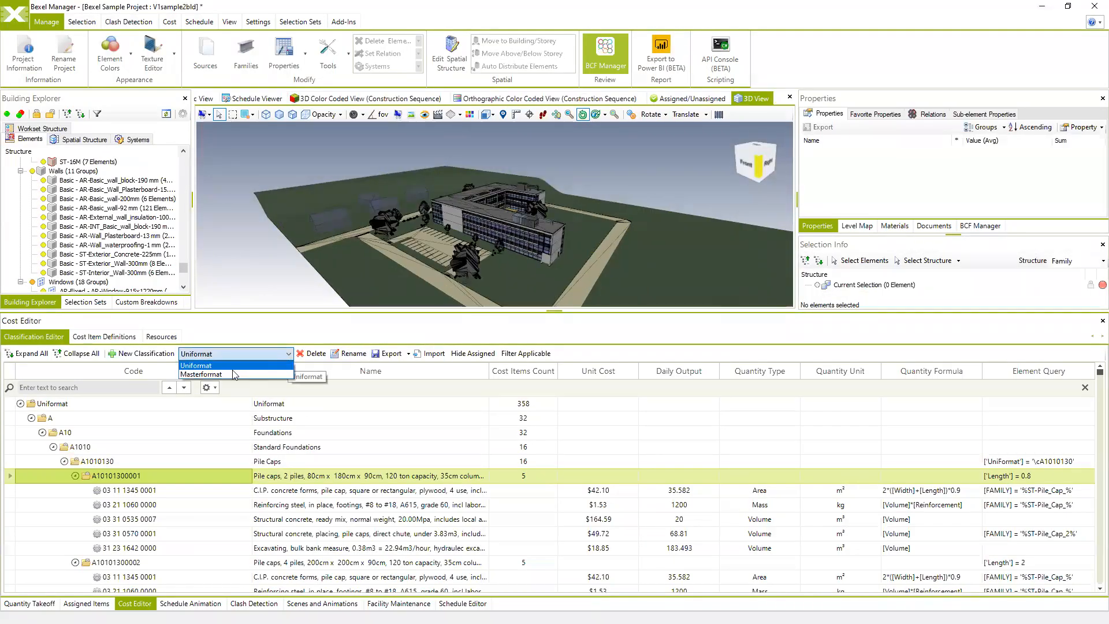
pyautogui.click(257, 374)
pyautogui.scroll(-3, 318, 436)
pyautogui.scroll(3, 319, 436)
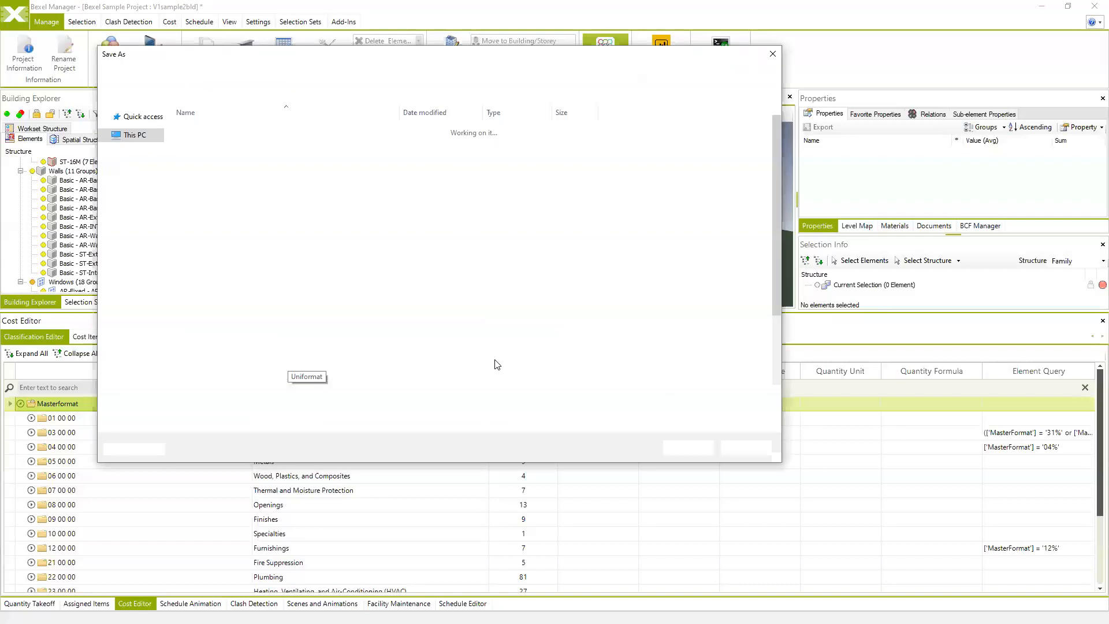
pyautogui.click(745, 447)
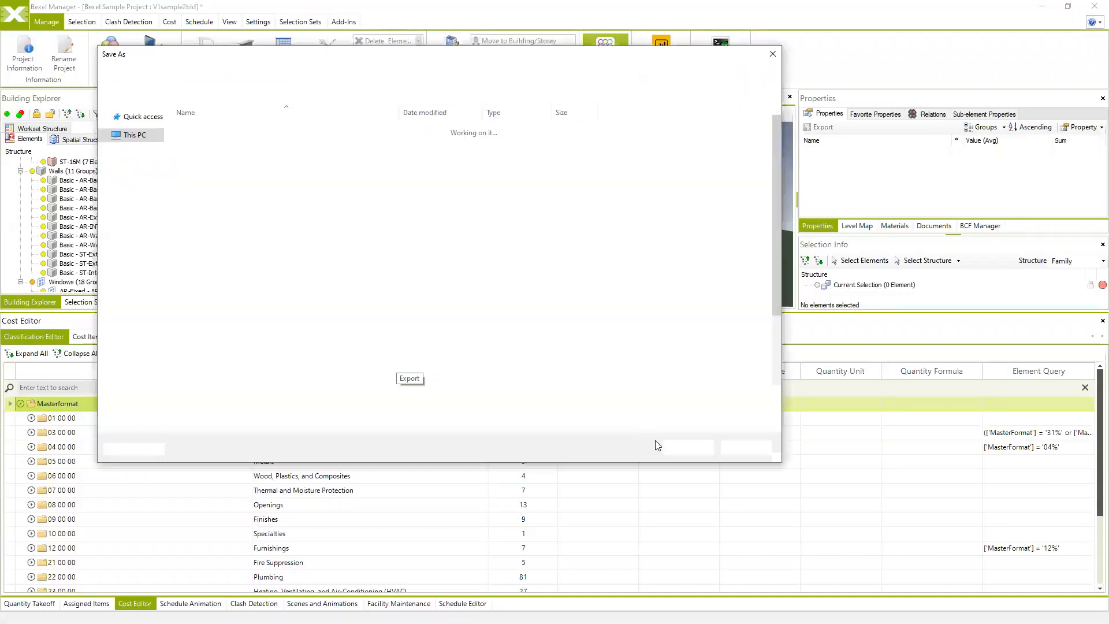
pyautogui.click(764, 447)
# Step: Set up a data exchange export to another Bexel project containing only the Uniformat and Masterformat cost classifications
pyautogui.click(15, 18)
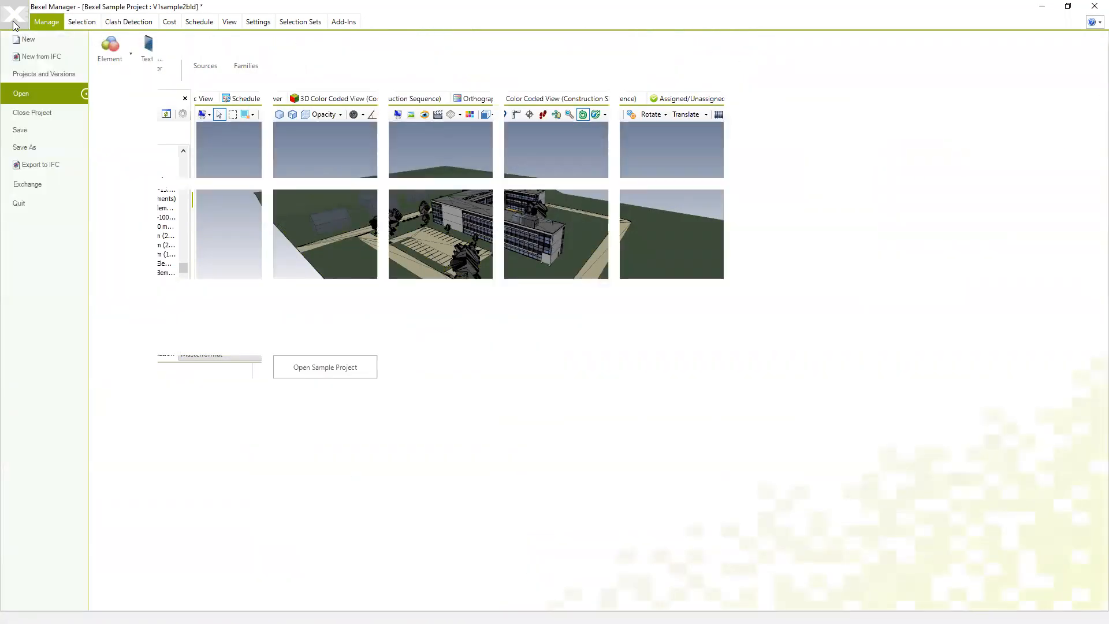
pyautogui.click(34, 184)
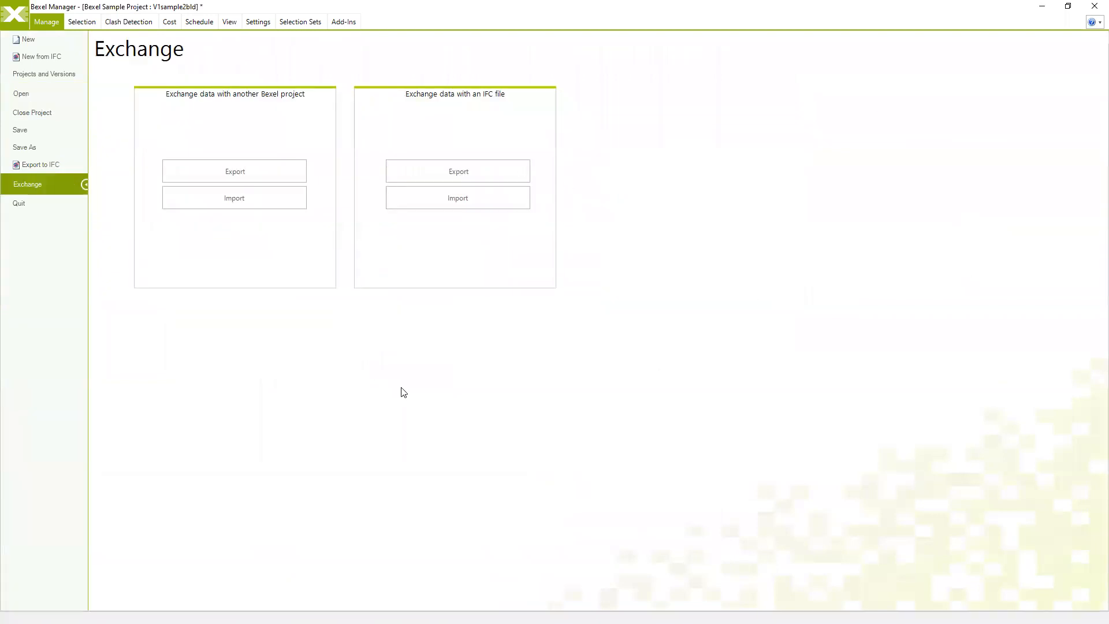
pyautogui.click(219, 173)
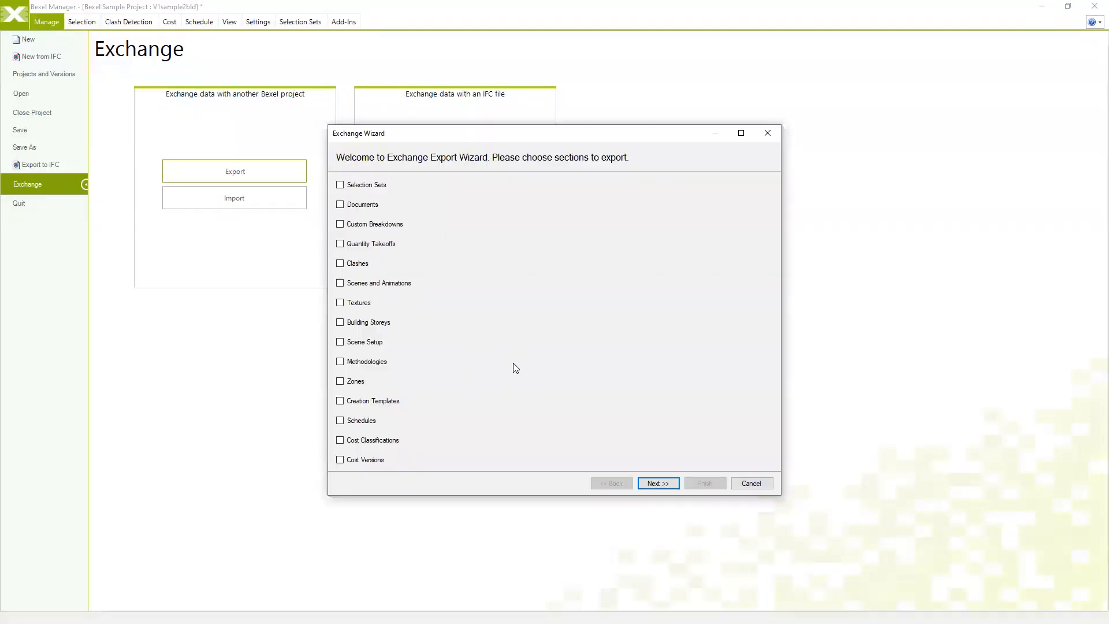
pyautogui.click(341, 441)
pyautogui.click(656, 483)
pyautogui.click(356, 198)
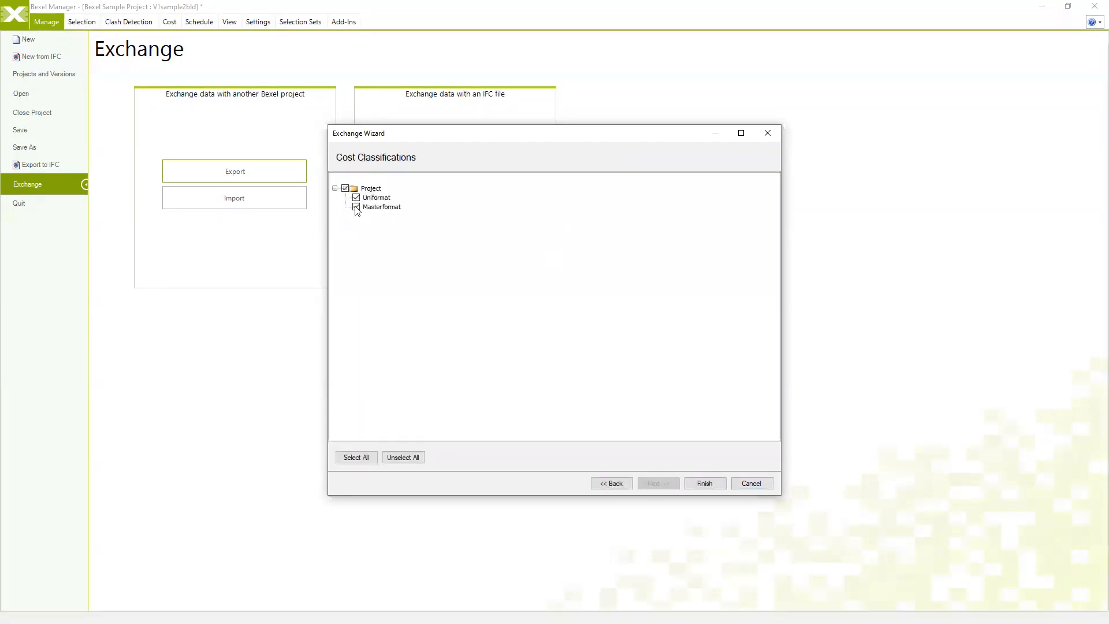
pyautogui.click(702, 483)
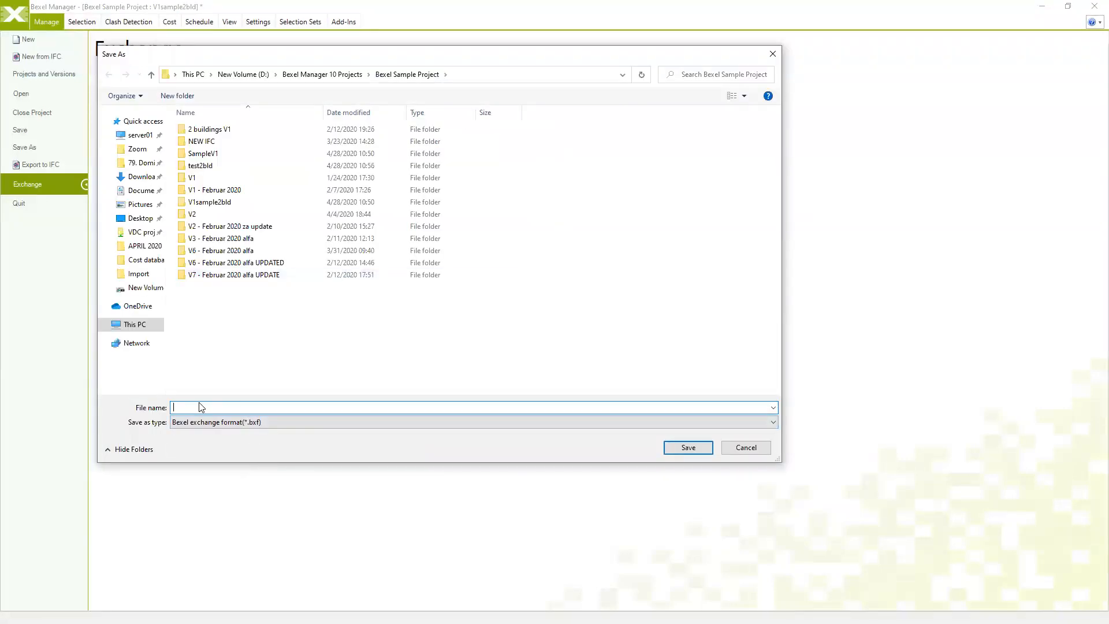
# Step: Save the exchange file as Cost Exchange in the Cost databases folder inside APRIL 2020 and dismiss the report
pyautogui.click(143, 246)
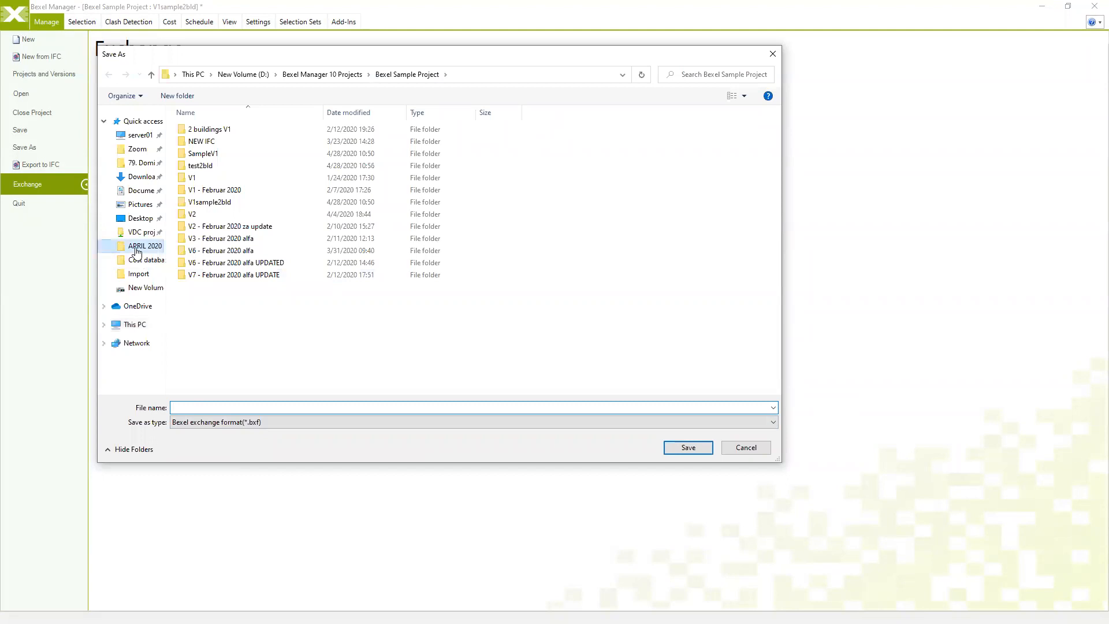
pyautogui.click(196, 193)
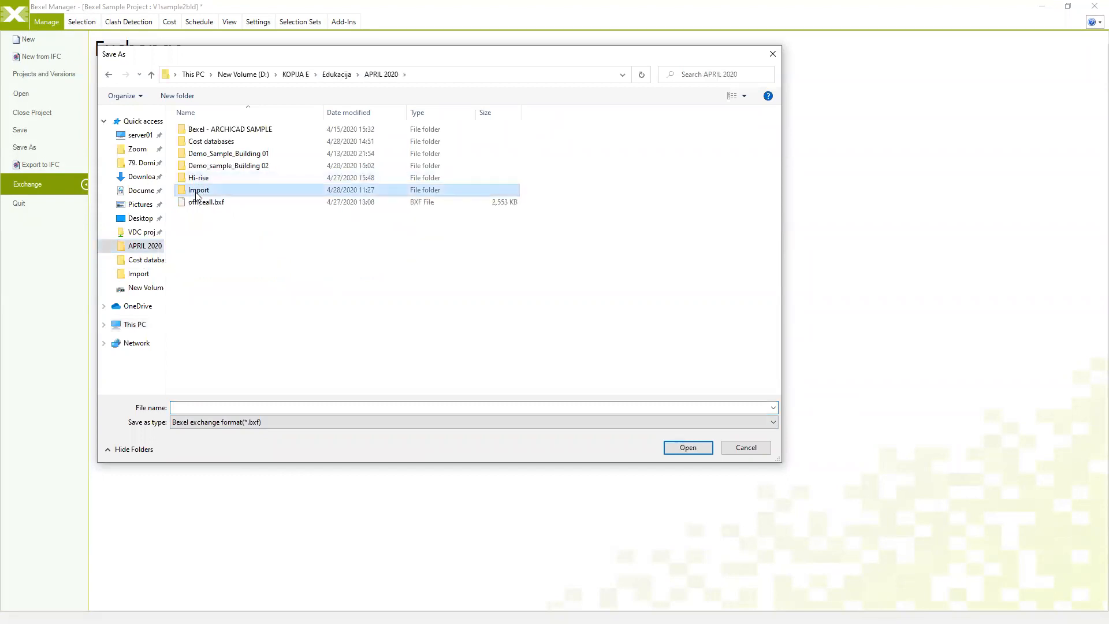
pyautogui.doubleClick(198, 141)
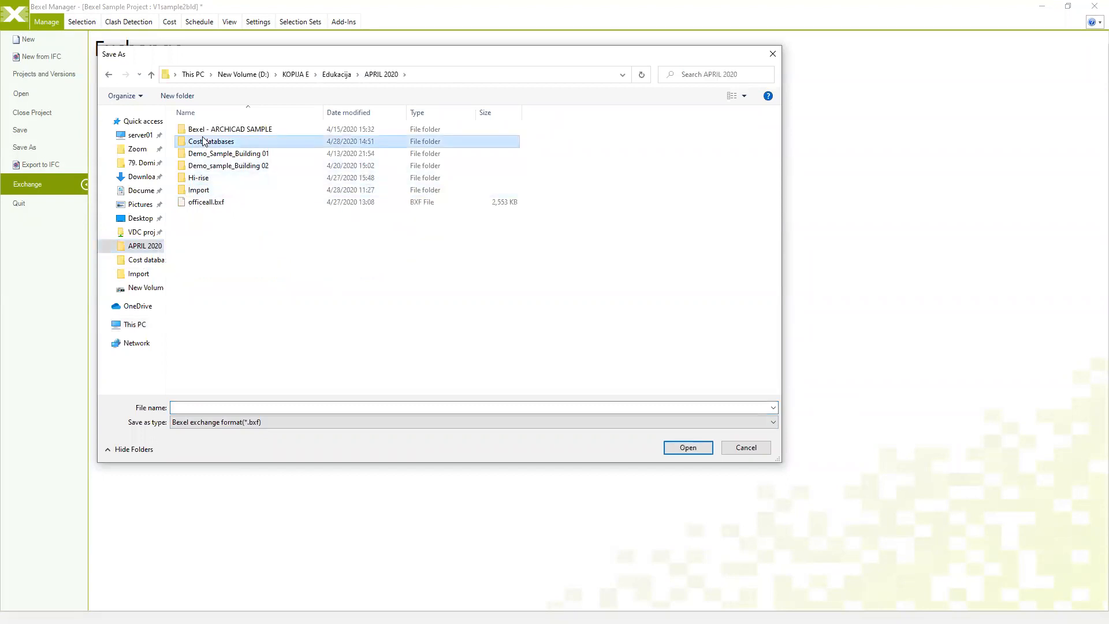
pyautogui.click(218, 408)
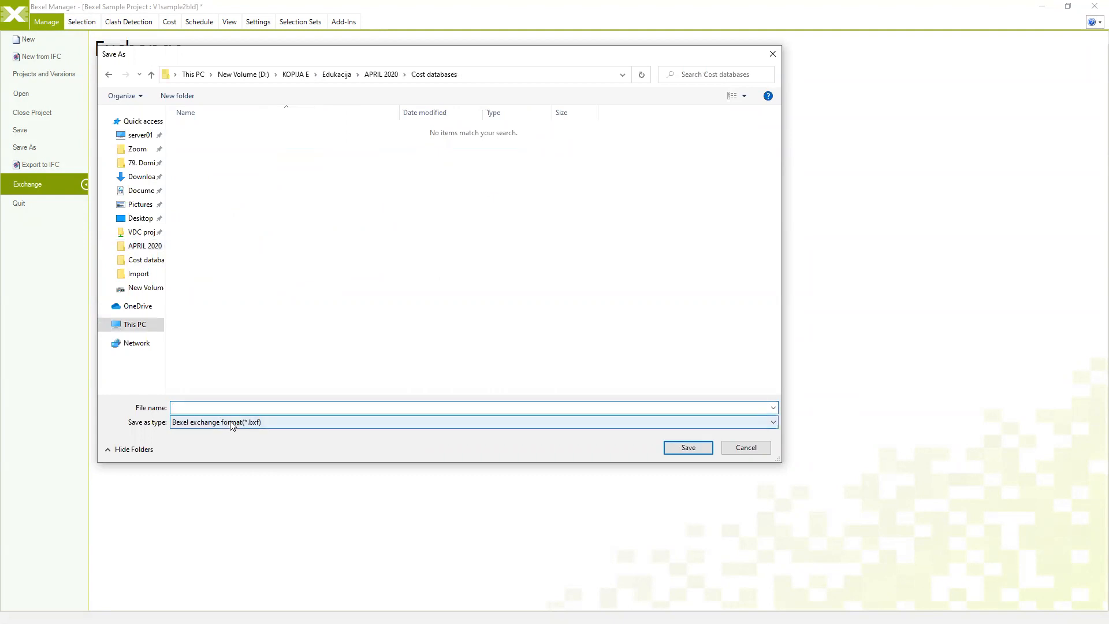
pyautogui.write('Cost Exchange')
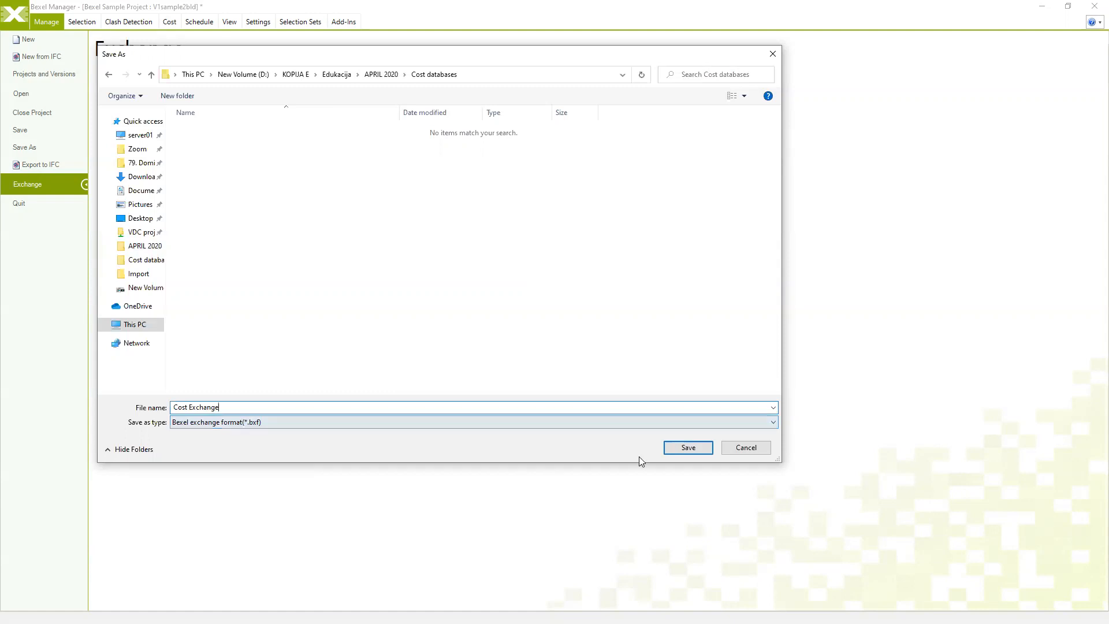
pyautogui.click(677, 452)
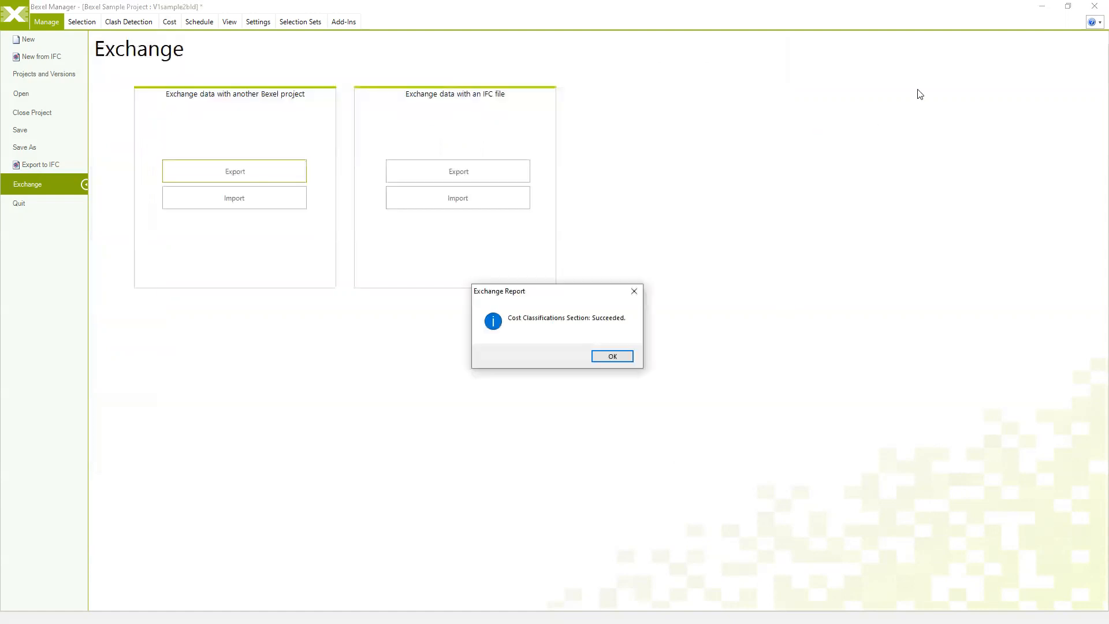
pyautogui.click(612, 357)
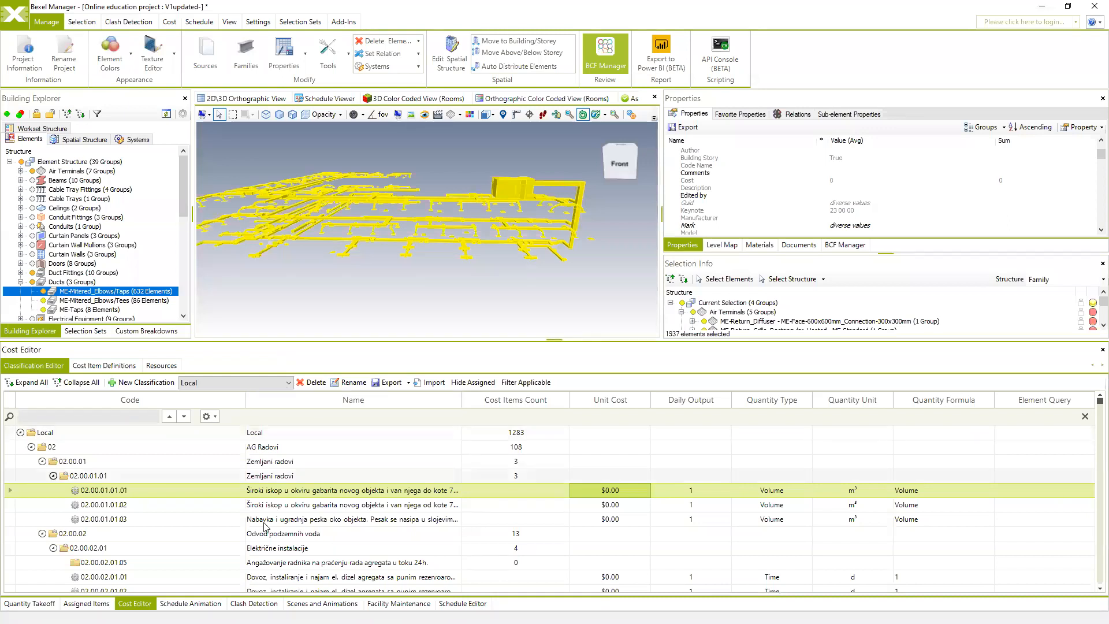
# Step: Switch back to the Online education project and open Cost Exchange.bxf from the Cost databases folder for a Bexel data exchange import
pyautogui.rightClick(382, 314)
pyautogui.click(411, 337)
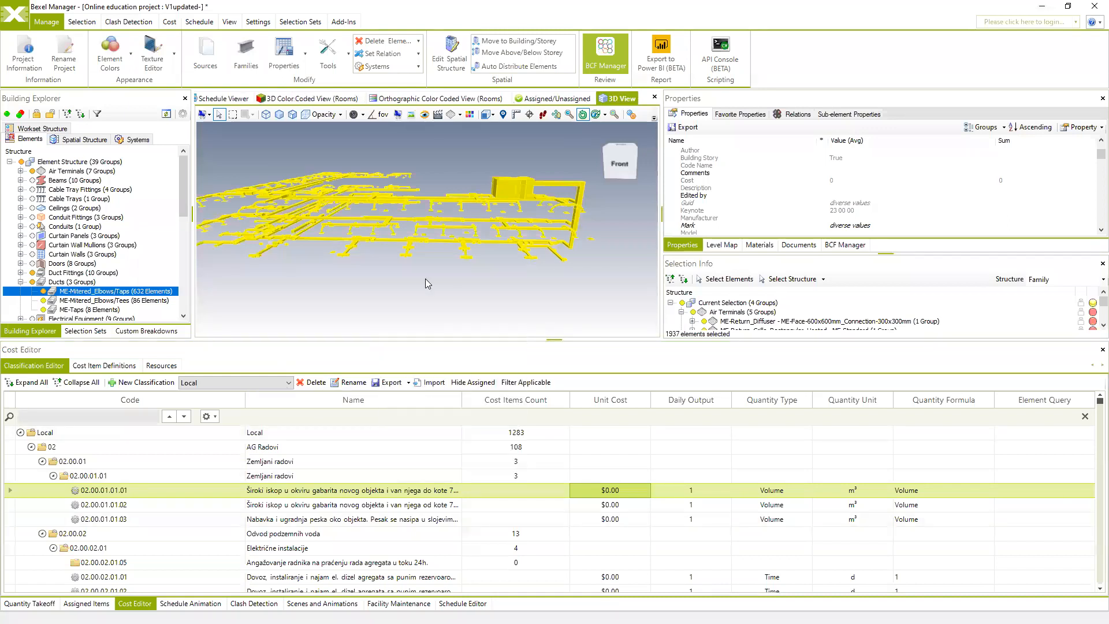
pyautogui.click(17, 26)
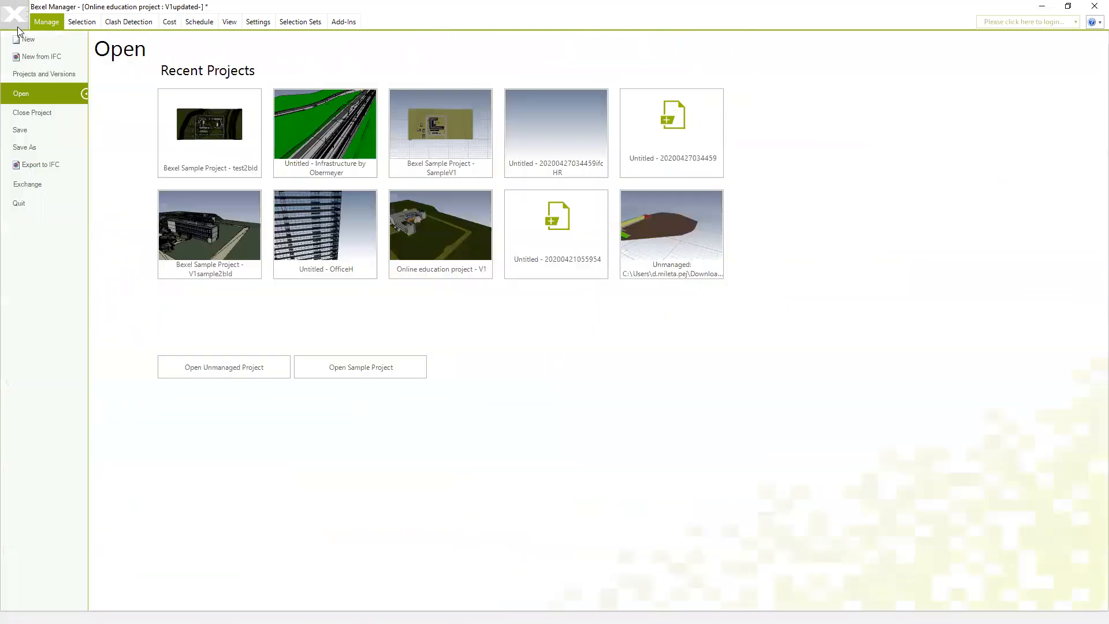
pyautogui.click(33, 183)
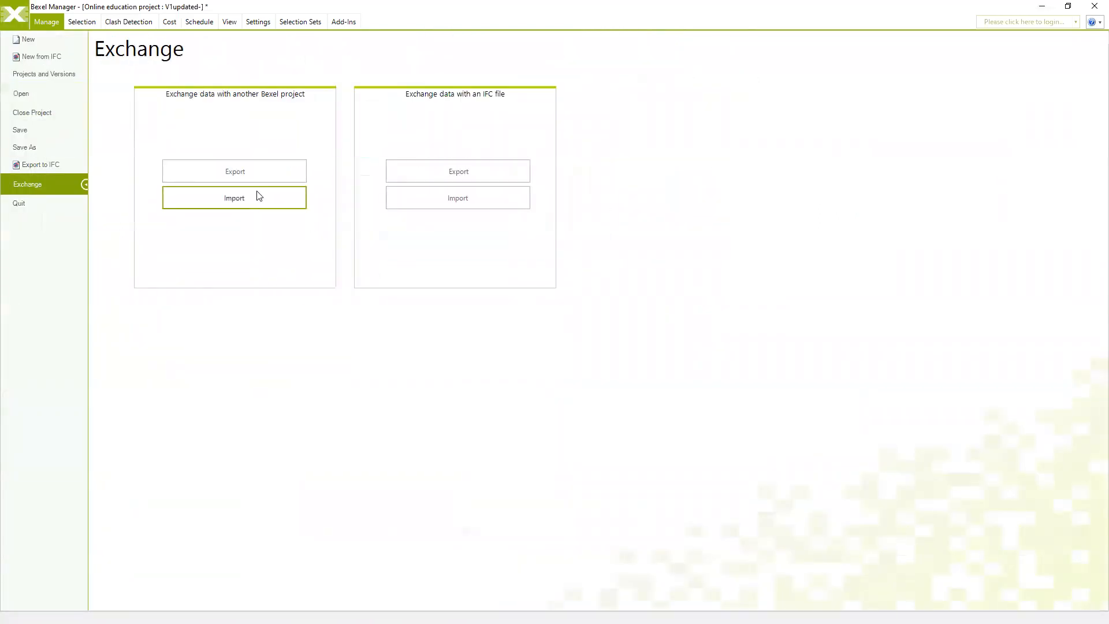
pyautogui.click(258, 197)
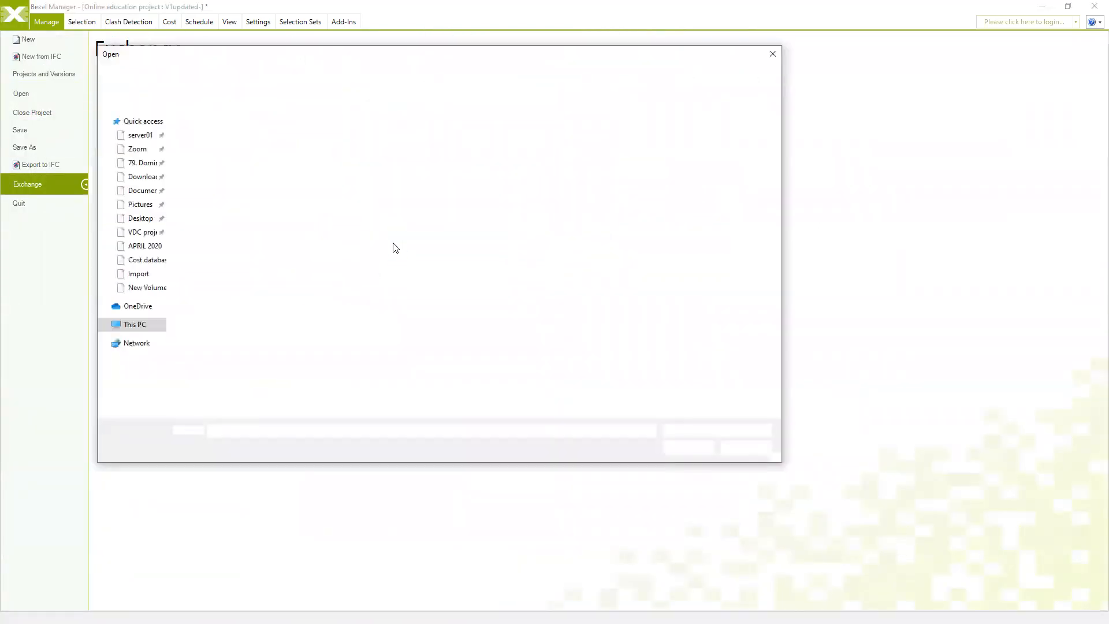
pyautogui.click(142, 232)
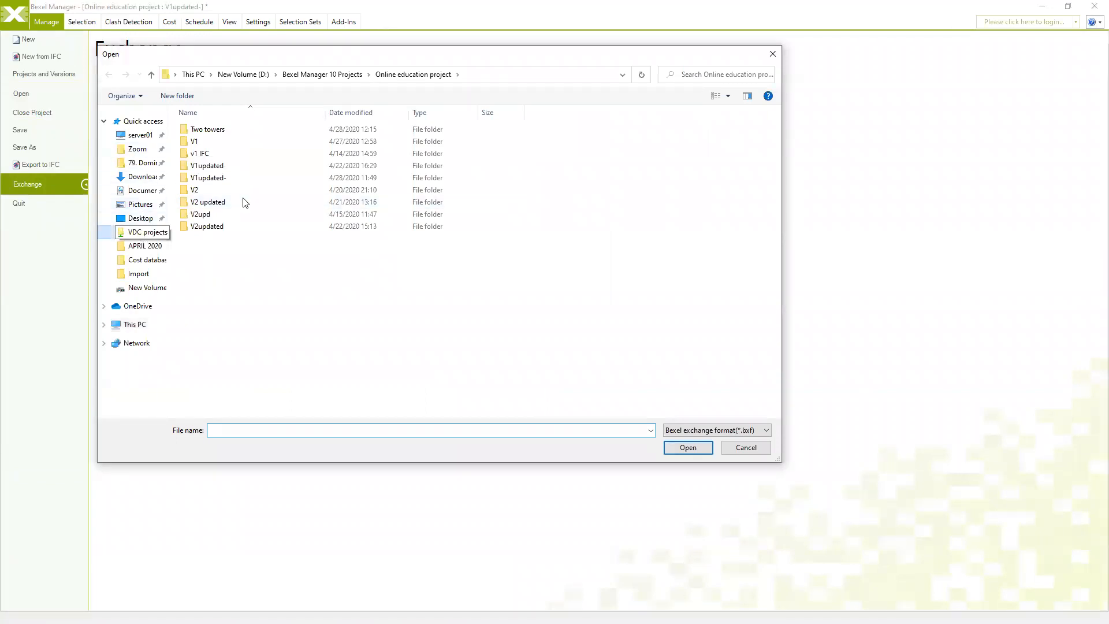
pyautogui.click(145, 245)
pyautogui.doubleClick(200, 143)
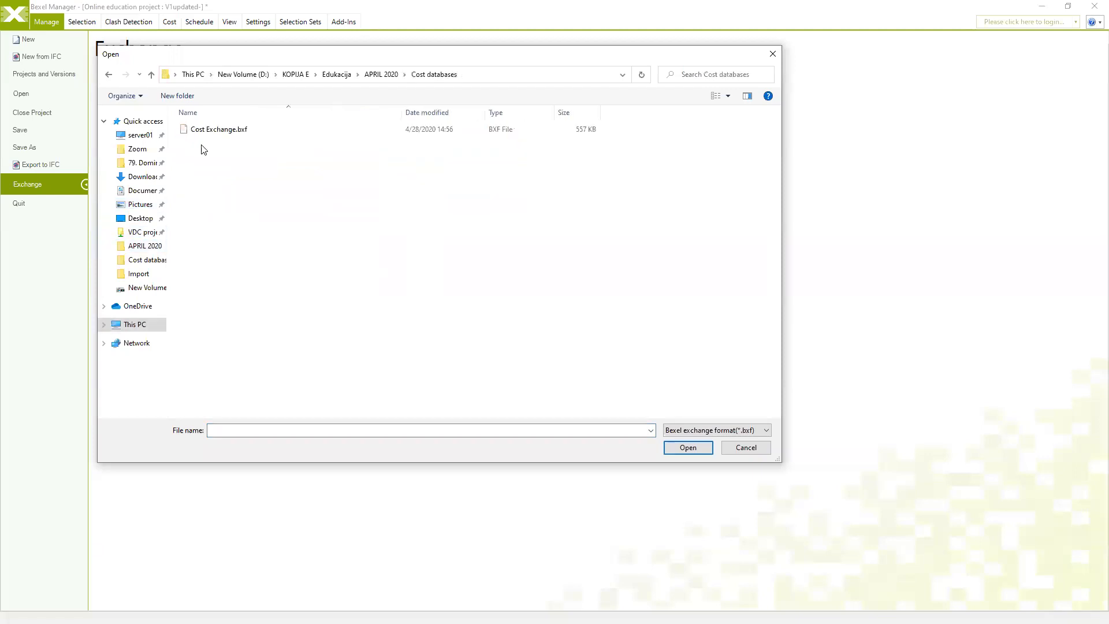
pyautogui.click(230, 130)
pyautogui.click(684, 445)
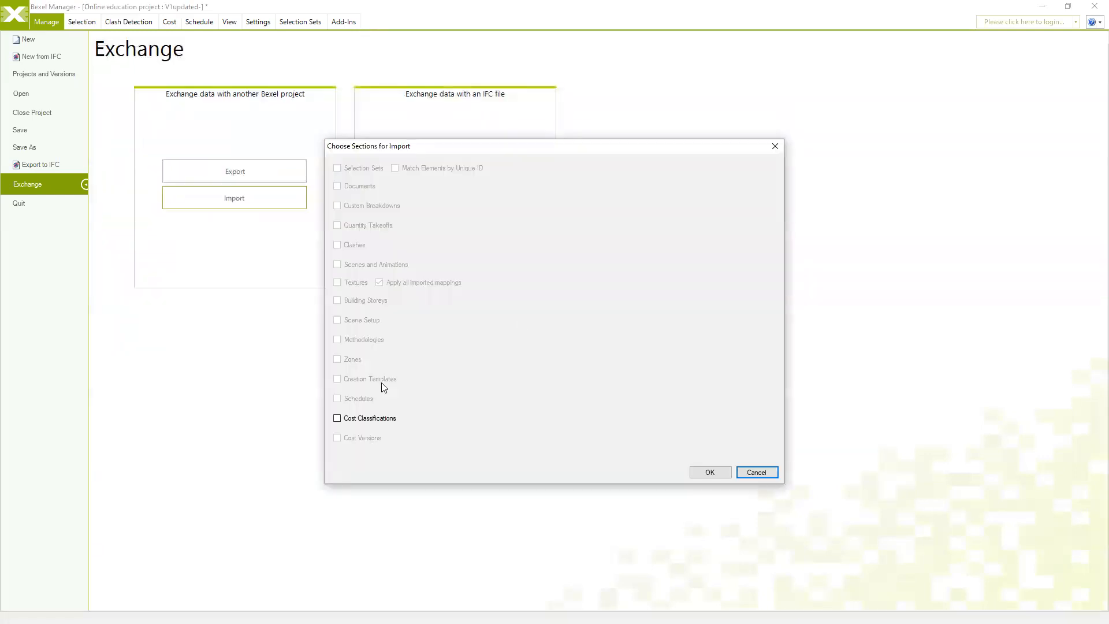
# Step: Import the Cost Classifications section from the exchange file and return to the project view
pyautogui.click(337, 418)
pyautogui.click(710, 473)
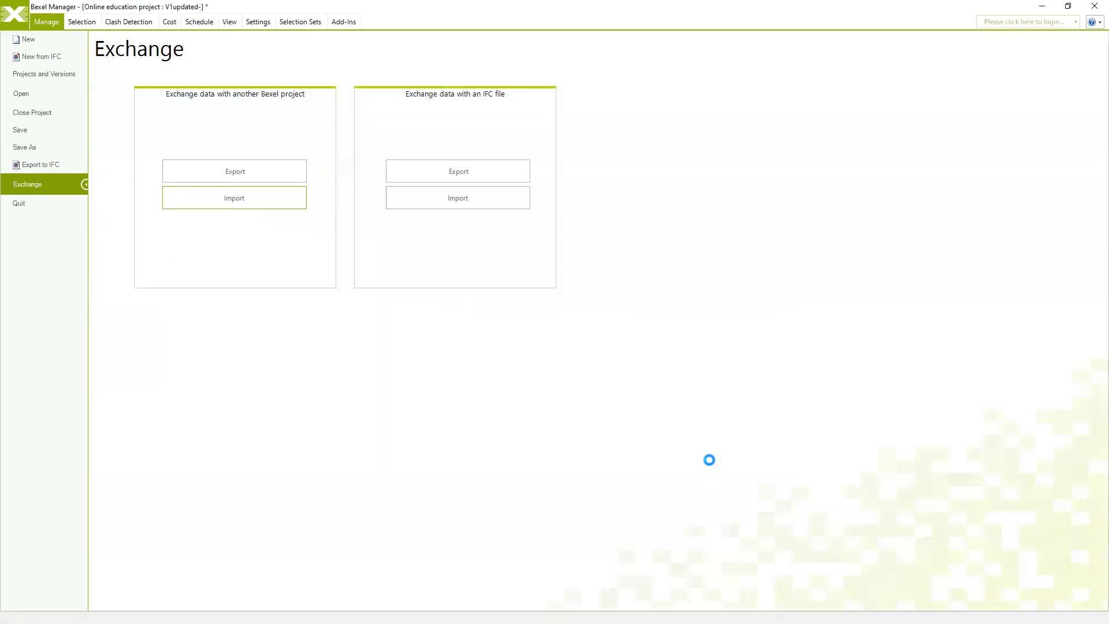
pyautogui.click(613, 357)
pyautogui.click(12, 15)
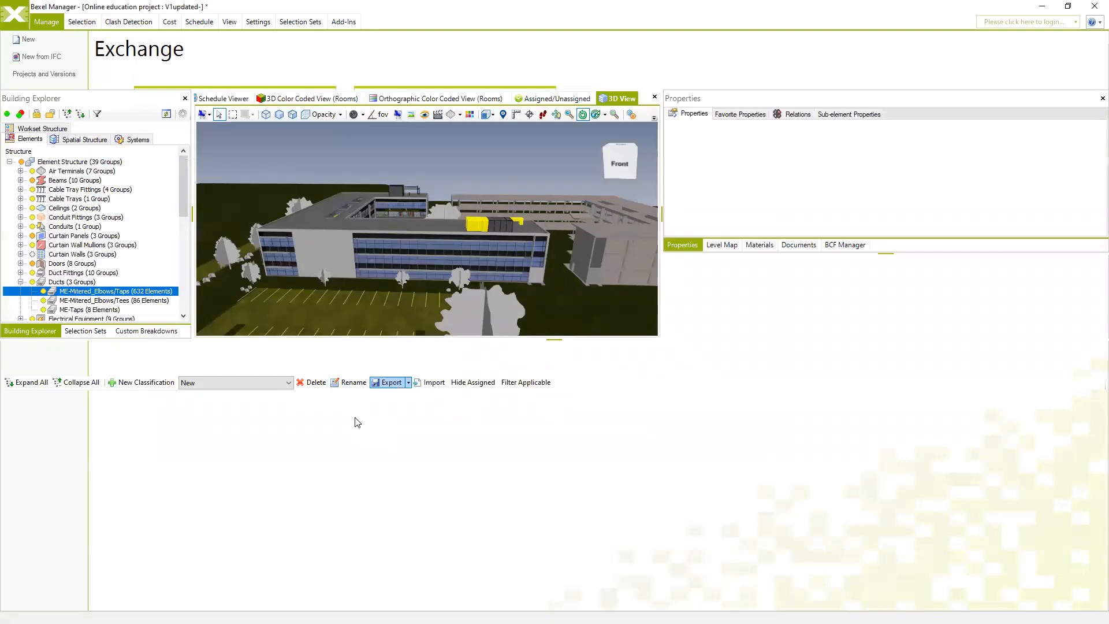
# Step: Display the imported Uniformat classification and expand all its groups down to the cost items
pyautogui.click(287, 384)
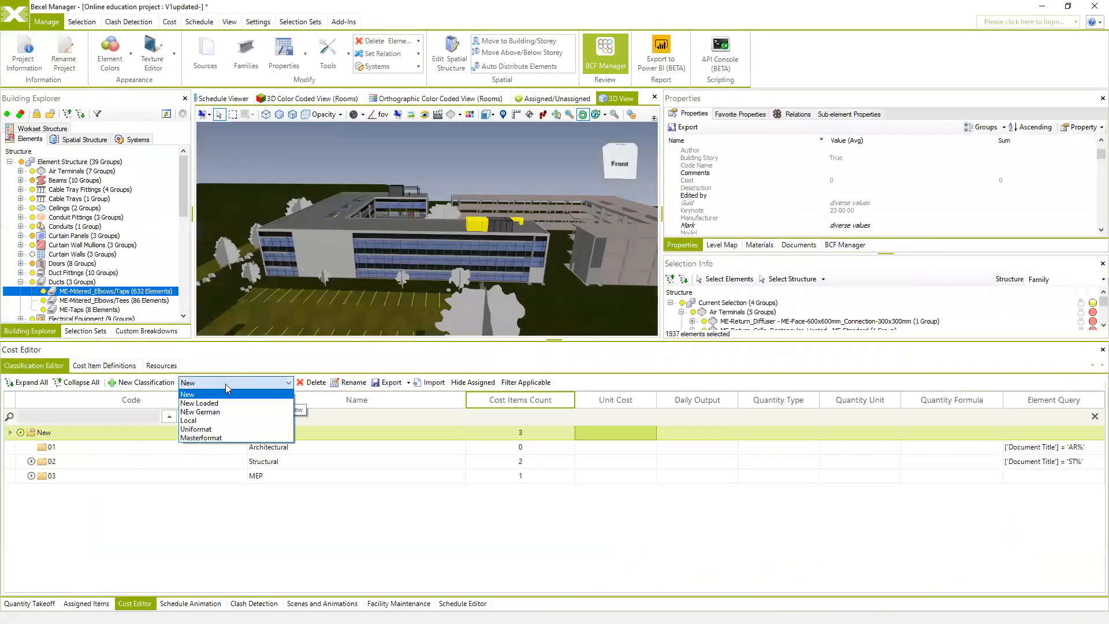
pyautogui.click(209, 429)
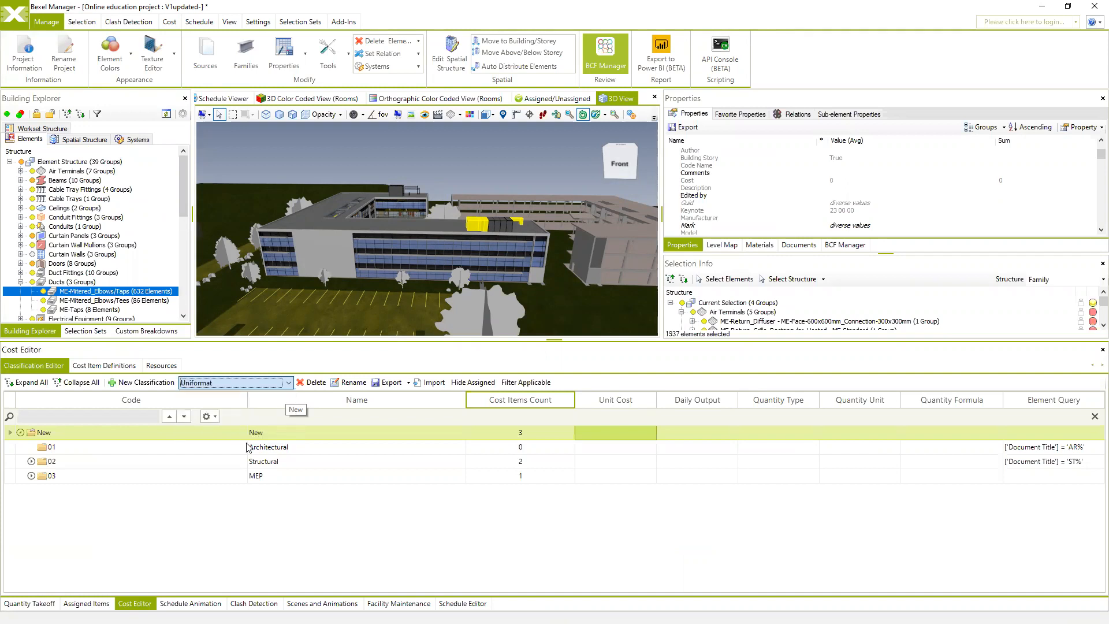
pyautogui.click(31, 446)
pyautogui.click(34, 387)
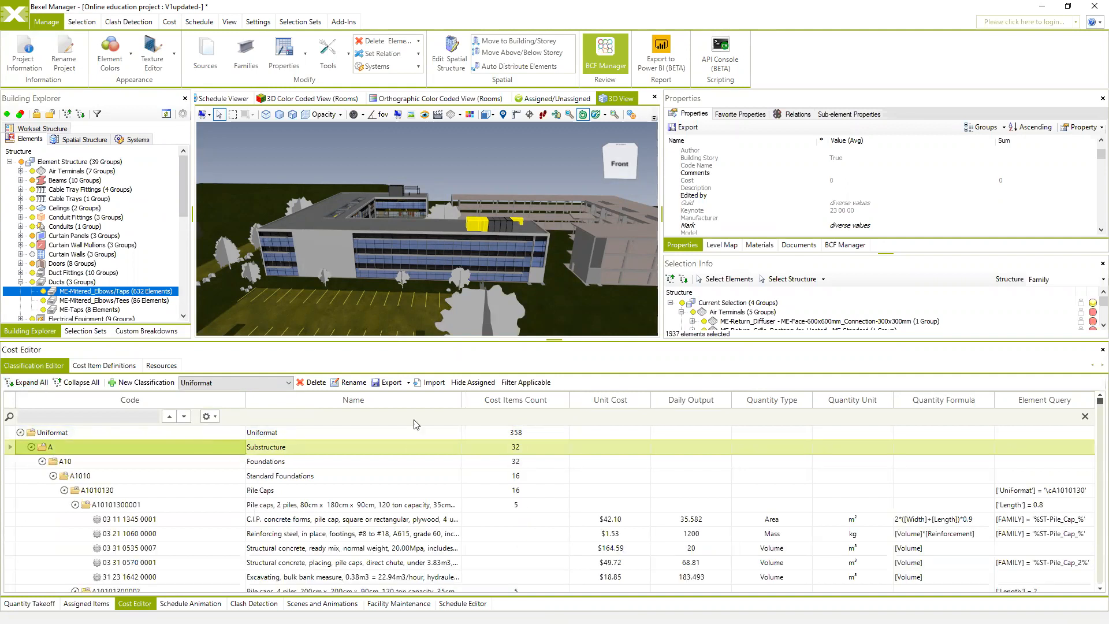
# Step: Auto-assign all Uniformat cost items to a new cost version and copy the unassigned items' information to the clipboard
pyautogui.scroll(-3, 1010, 532)
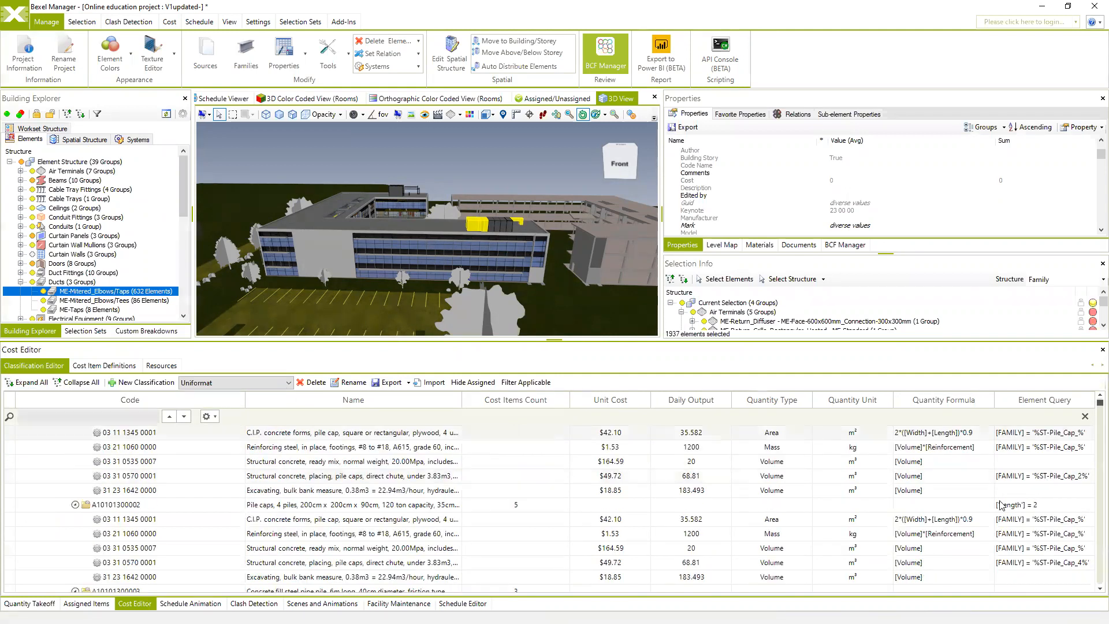
pyautogui.scroll(3, 1010, 532)
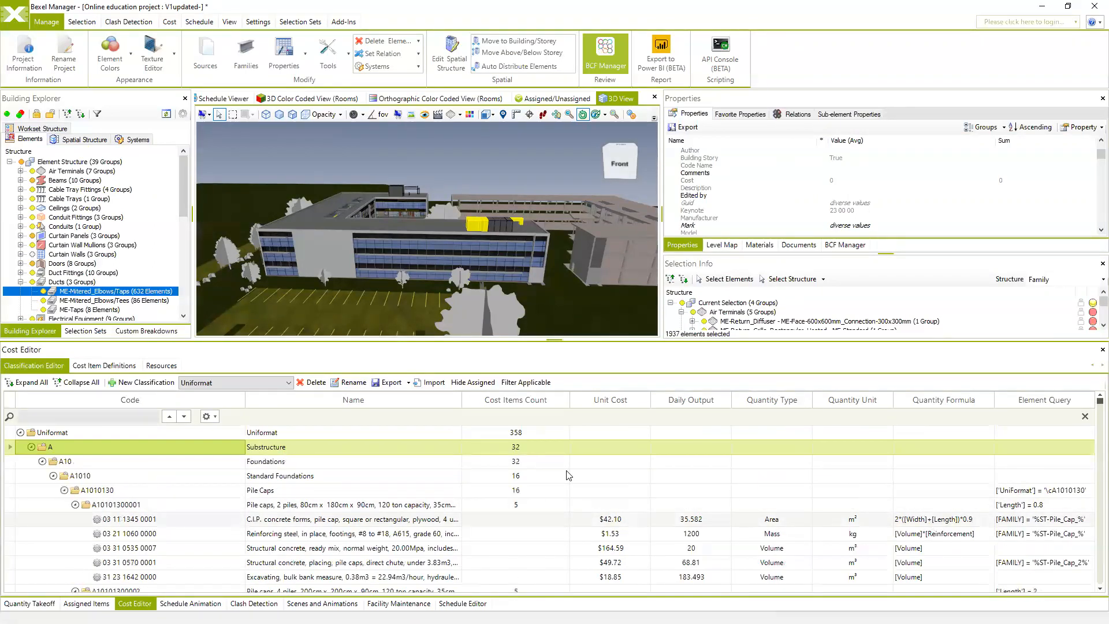
pyautogui.click(55, 433)
pyautogui.rightClick(54, 435)
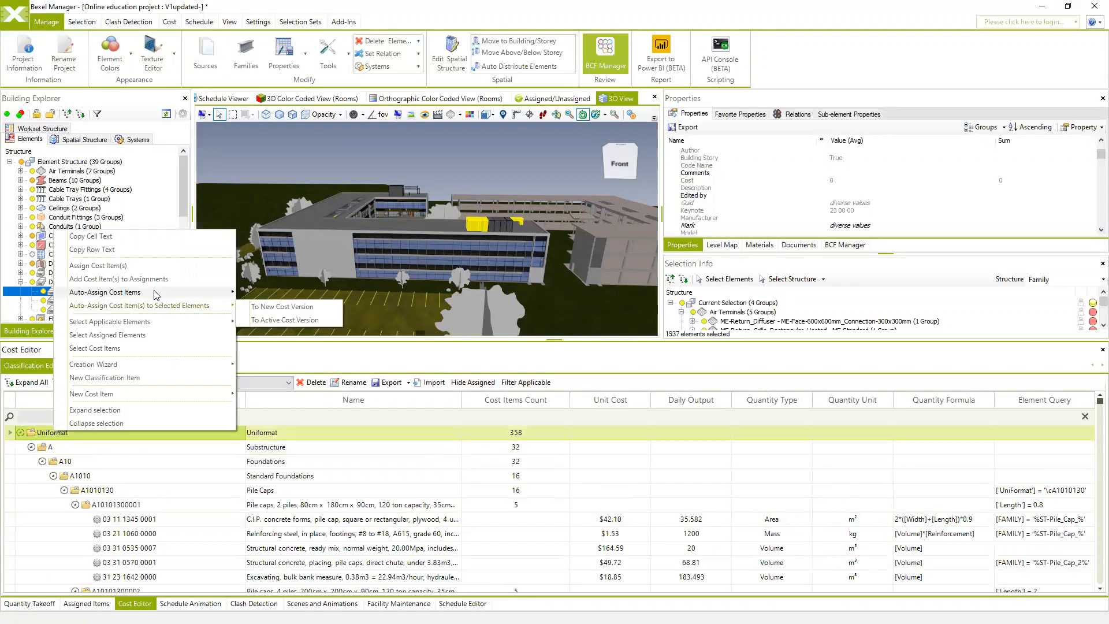
pyautogui.moveTo(157, 293)
pyautogui.click(274, 293)
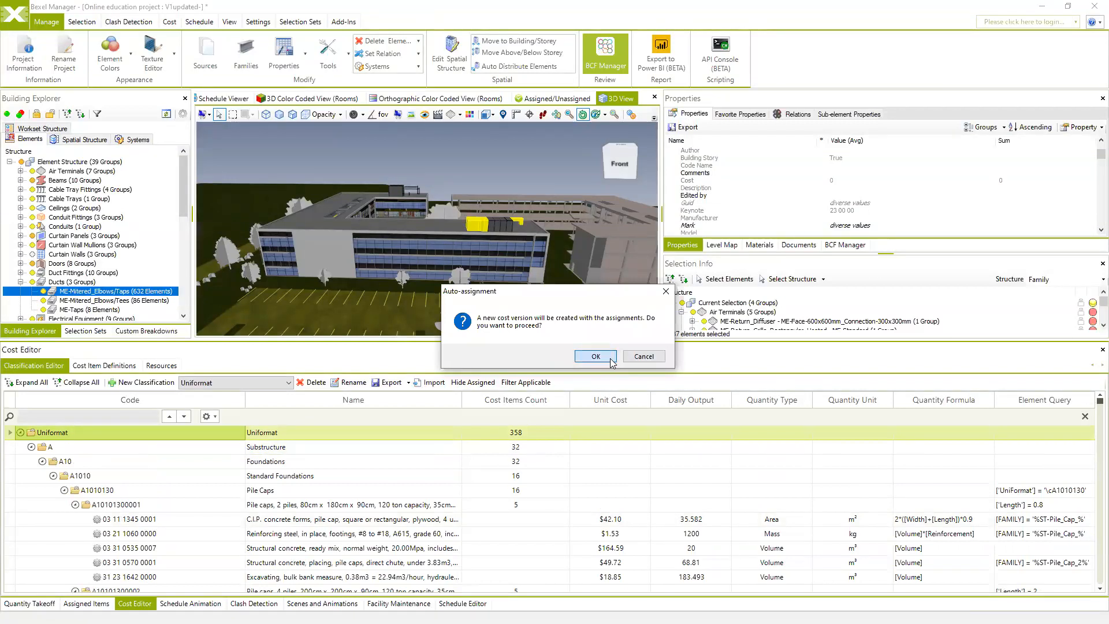
pyautogui.click(581, 356)
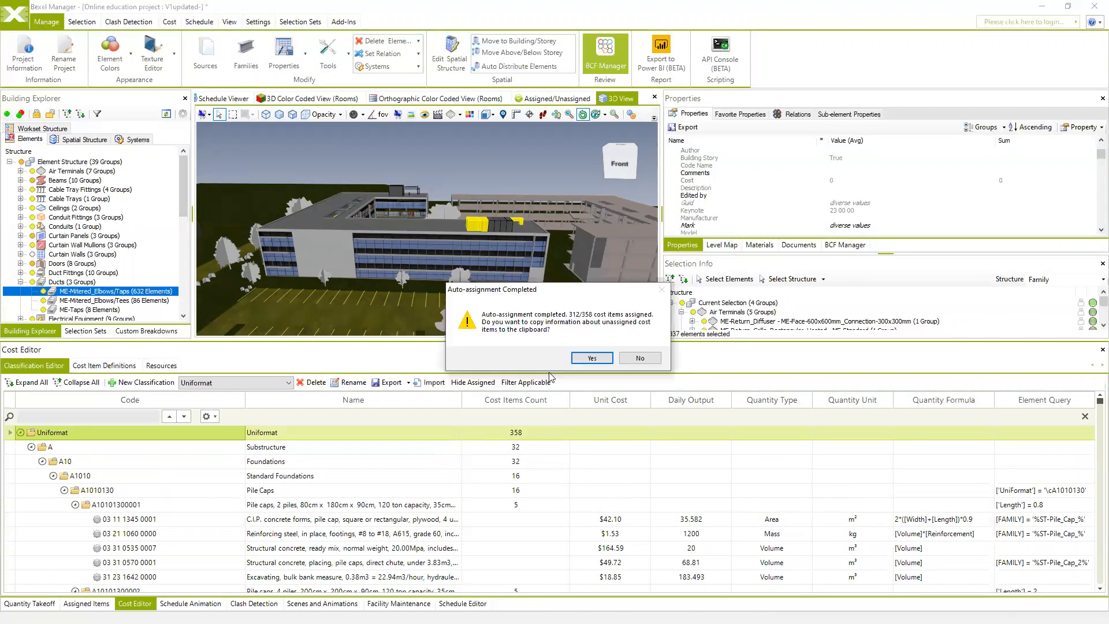
pyautogui.click(592, 357)
pyautogui.click(590, 357)
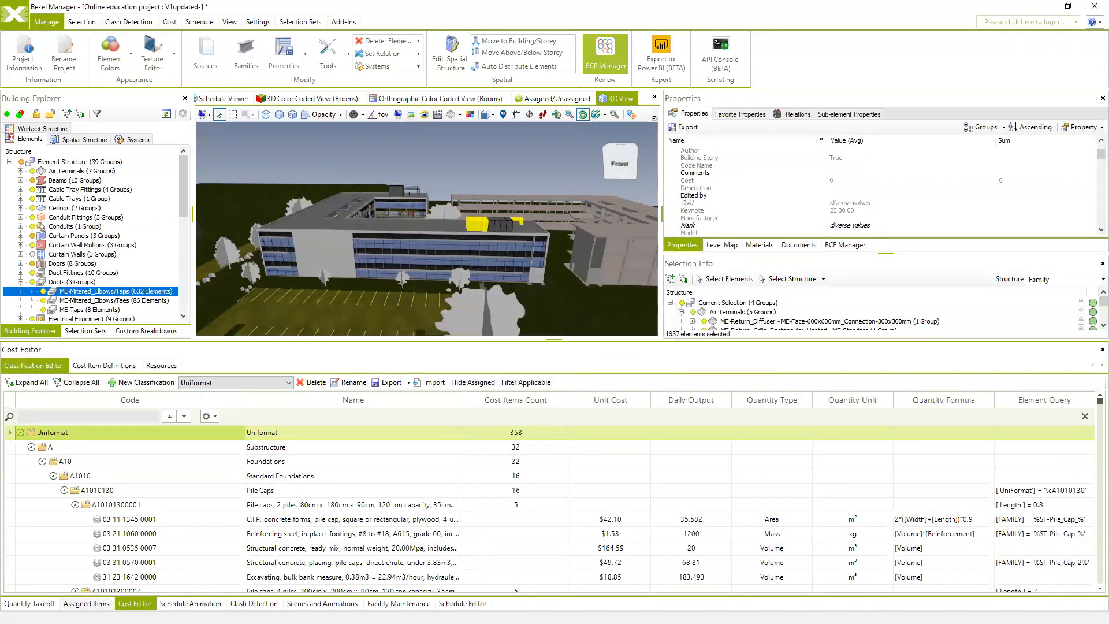
# Step: Compare the two auto-assigned cost versions by viewing the 14:44:41 version and returning to the 14:57:51 one
pyautogui.click(336, 368)
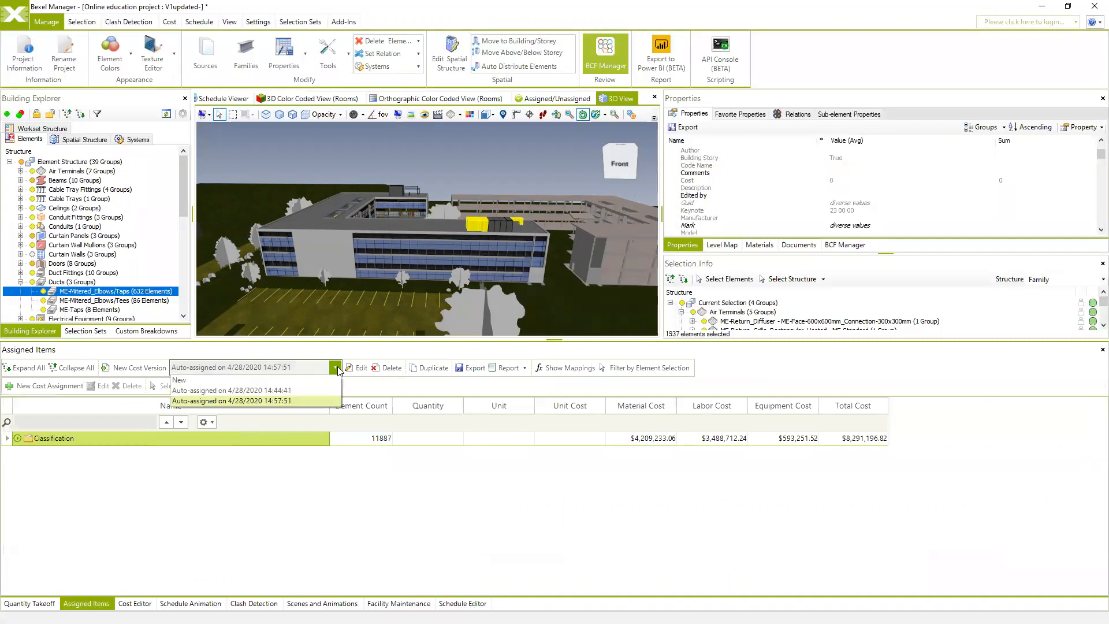
pyautogui.click(241, 391)
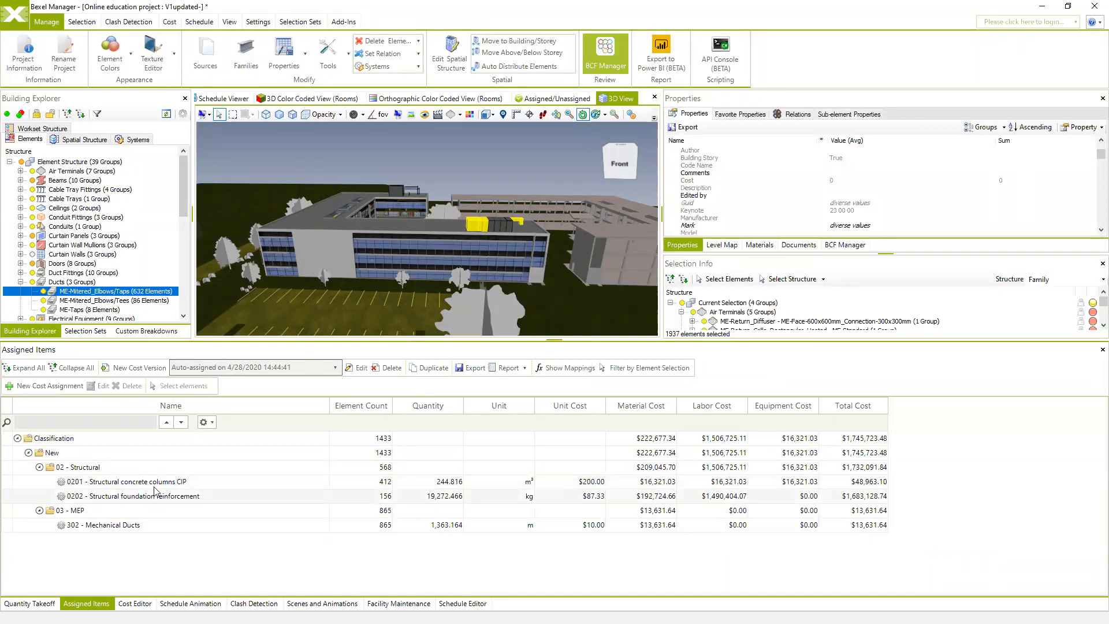
pyautogui.click(335, 367)
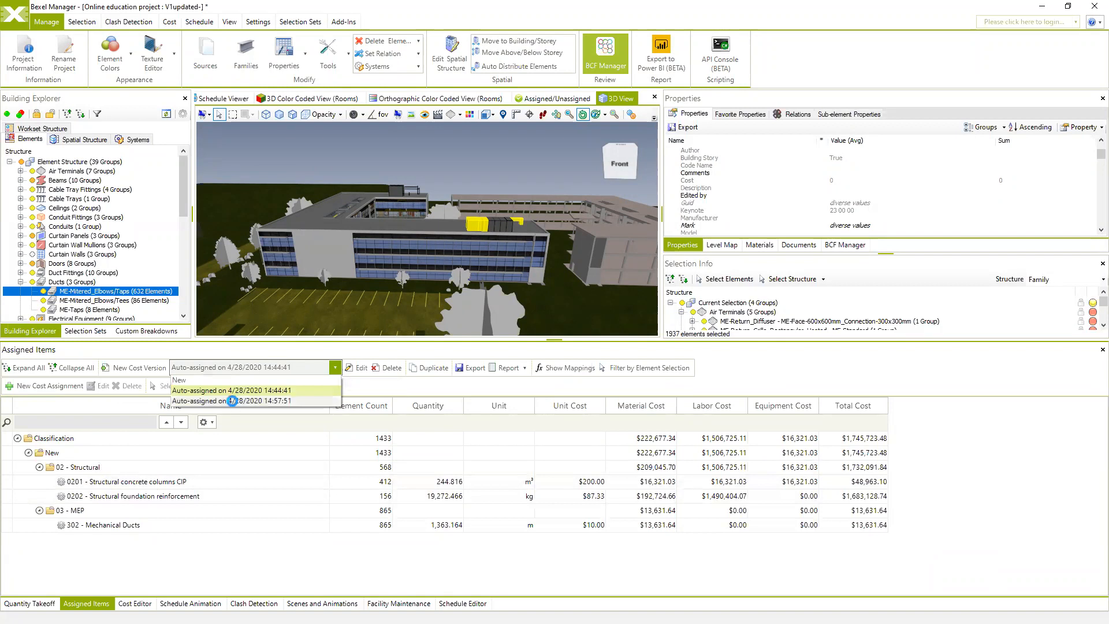
pyautogui.click(250, 404)
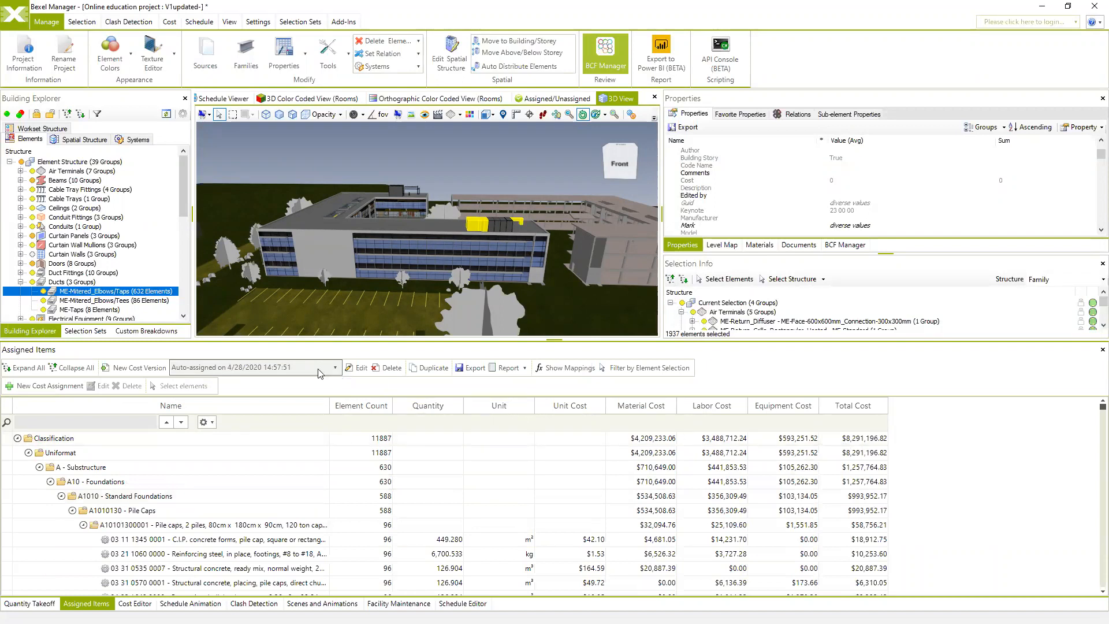
# Step: Rename the active auto-assigned cost version as Uniformat Cost
pyautogui.click(360, 368)
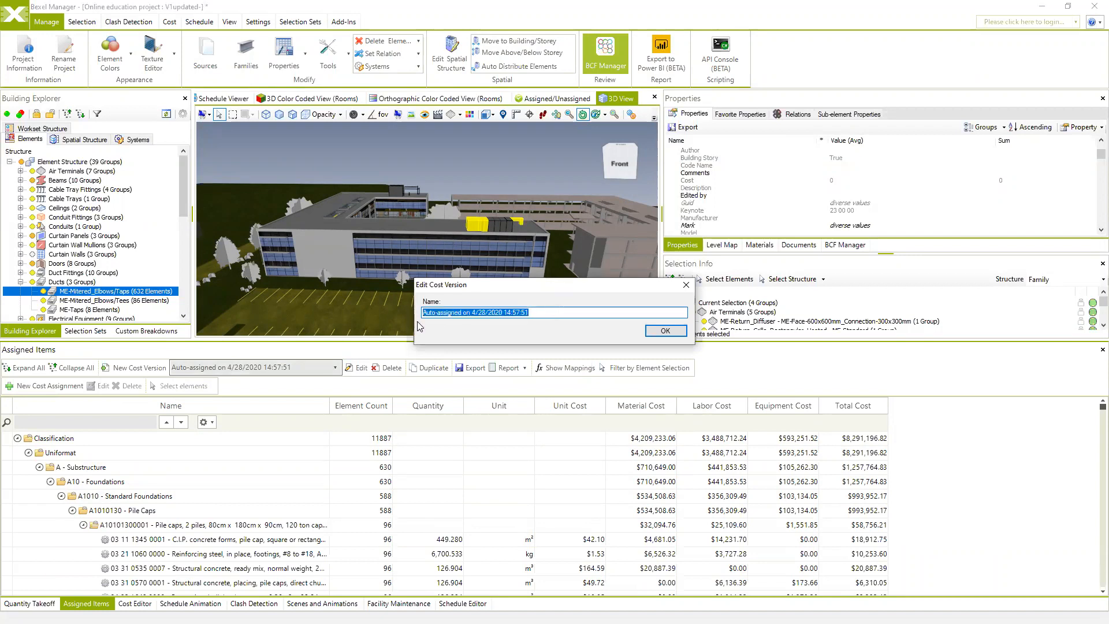
pyautogui.write('Uniformat Cost')
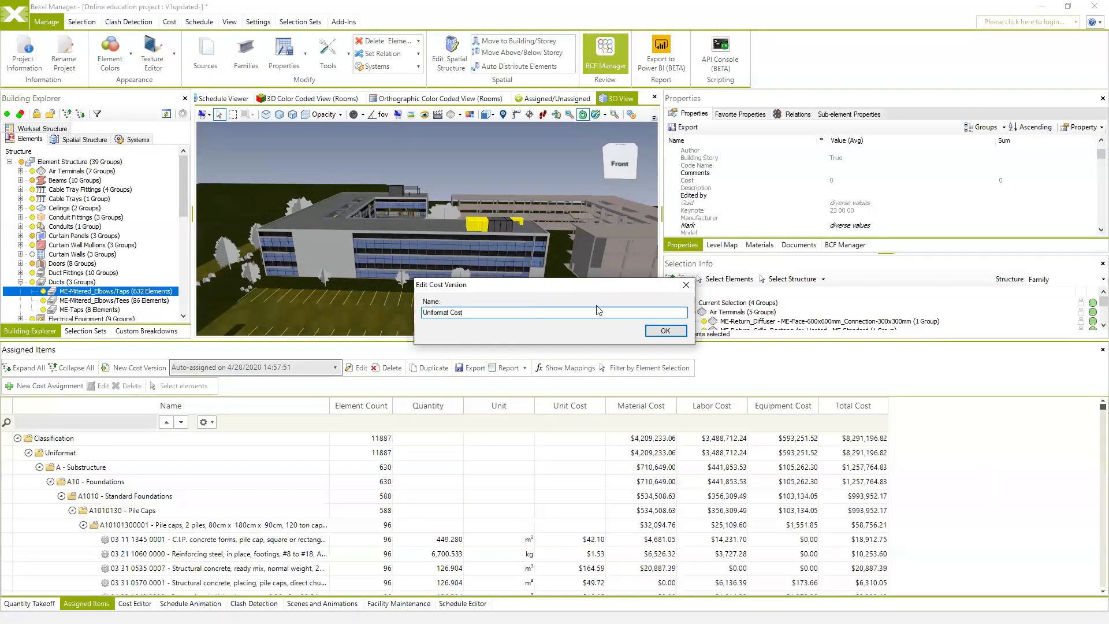
pyautogui.click(664, 330)
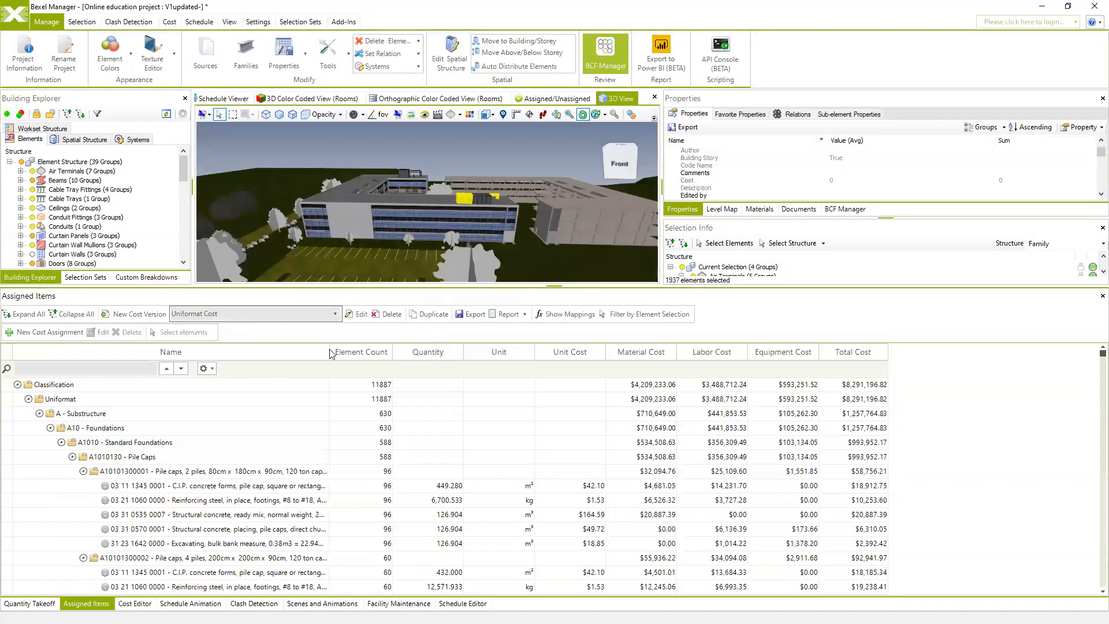
# Step: Export the Uniformat classification to the Cost databases folder as Uniformat11.xlsx and open the exported workbook in Excel
pyautogui.click(135, 604)
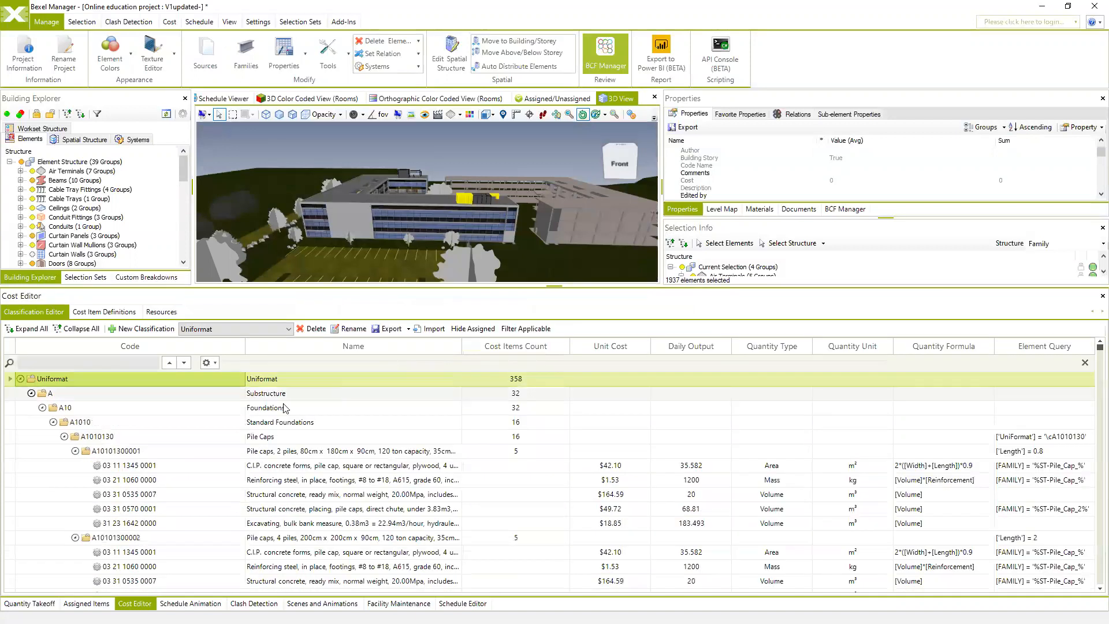
pyautogui.click(389, 329)
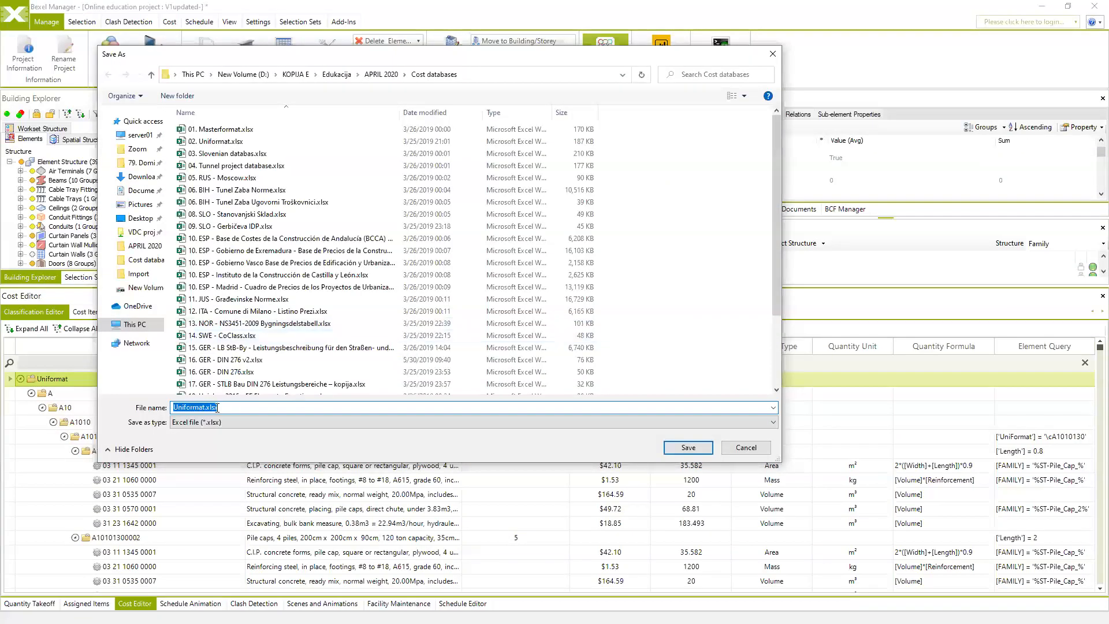
pyautogui.click(206, 407)
pyautogui.write('11')
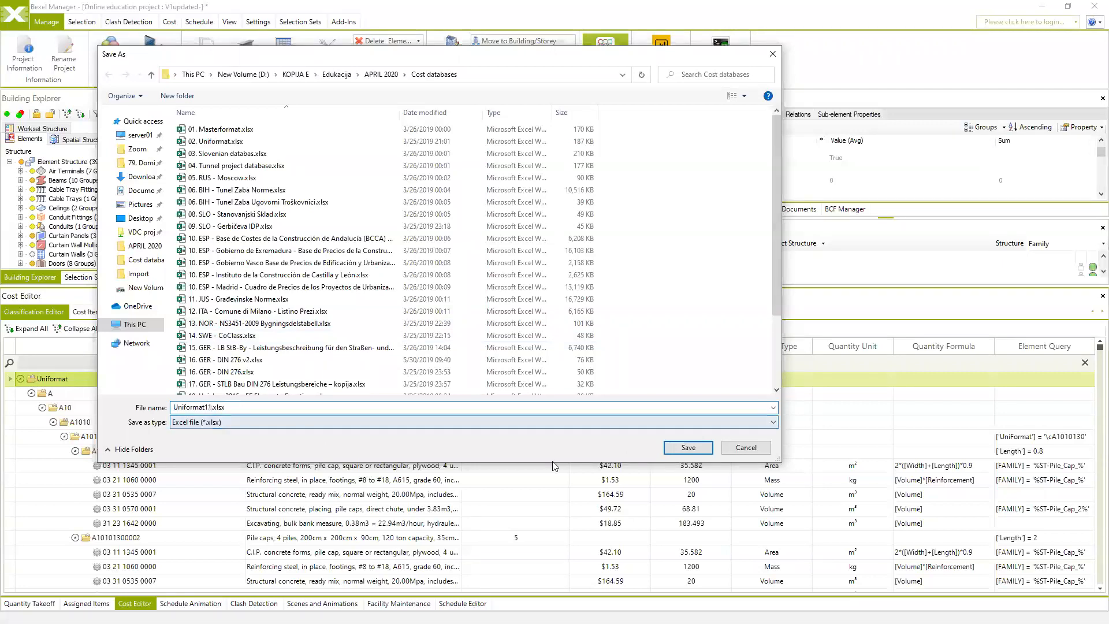
pyautogui.click(671, 447)
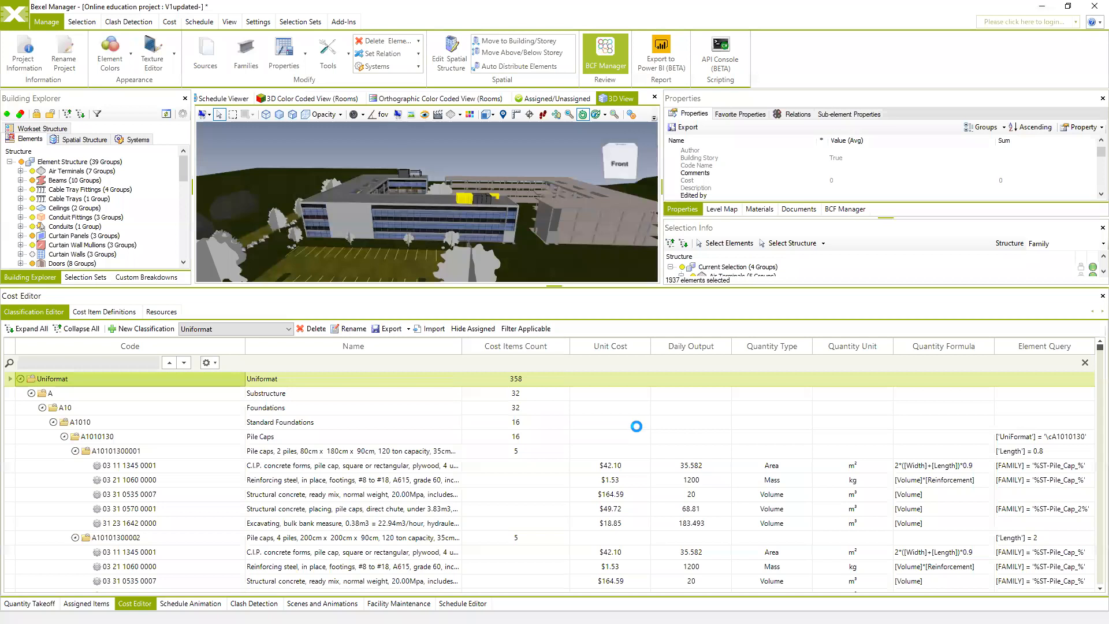
pyautogui.click(598, 358)
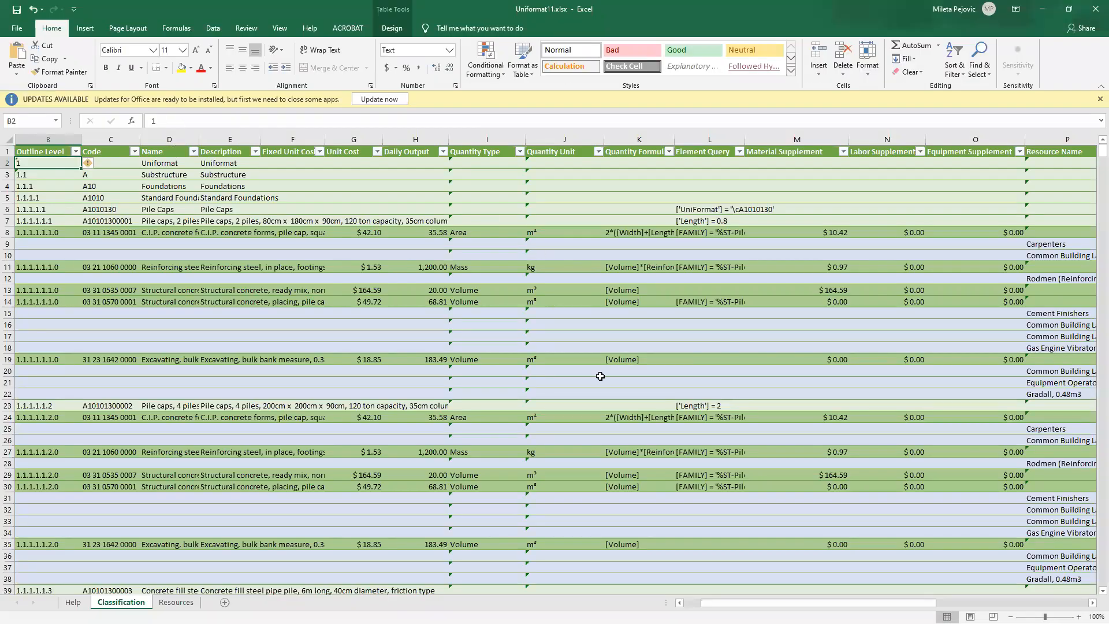
# Step: Clear the Office update notice and widen the Daily Output, Fixed Unit Cost and Description columns of the Classification sheet
pyautogui.click(379, 101)
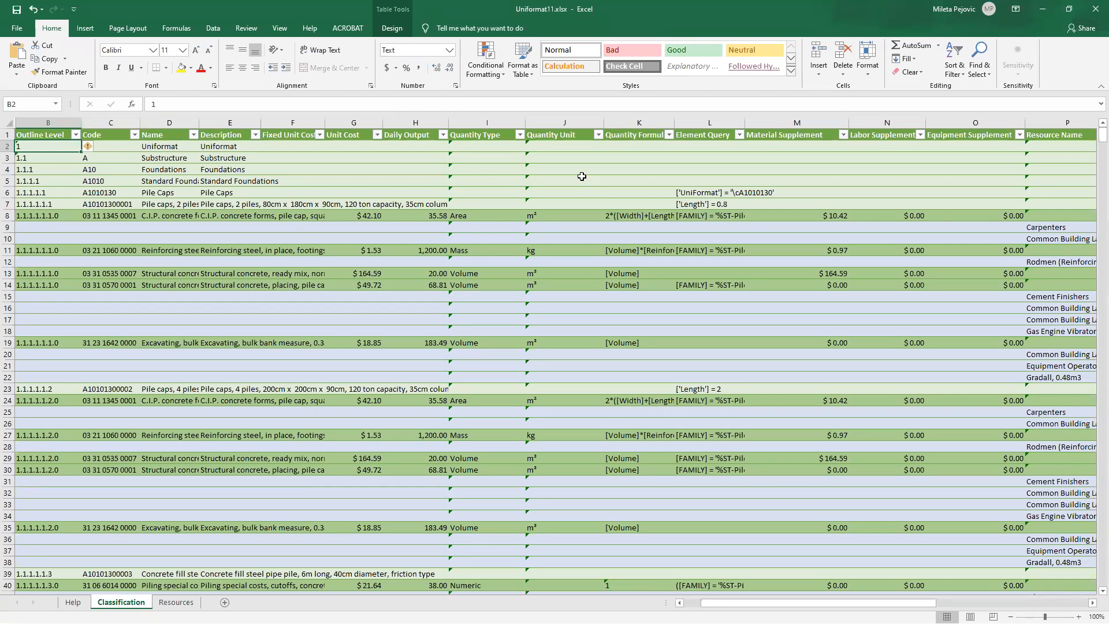
pyautogui.moveTo(450, 123); pyautogui.dragTo(612, 124)
pyautogui.click(292, 121)
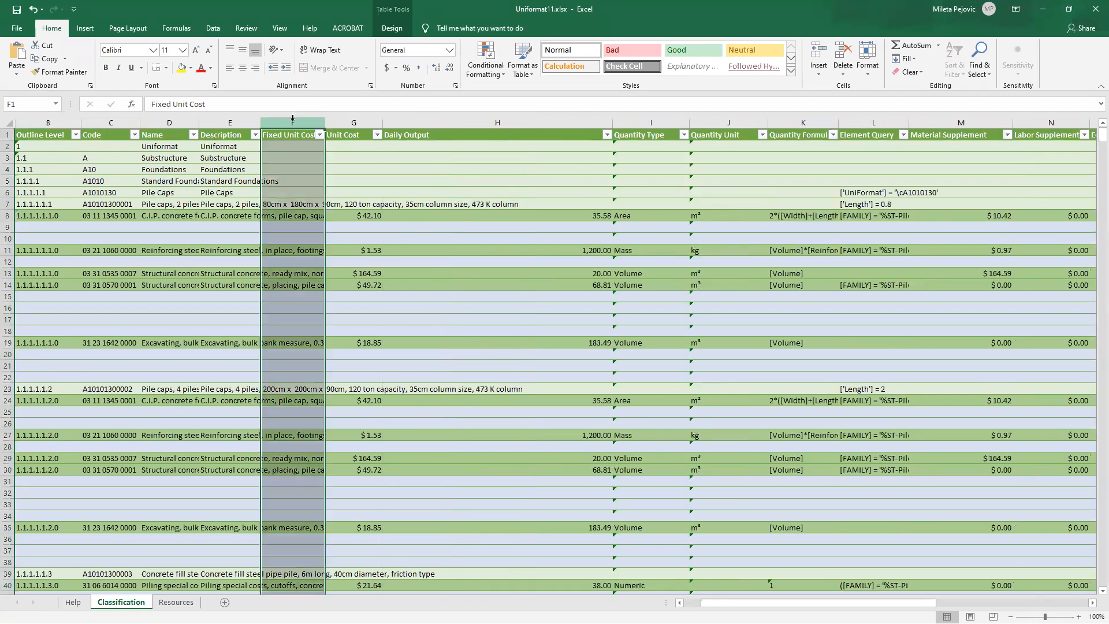
pyautogui.moveTo(325, 123); pyautogui.dragTo(336, 123)
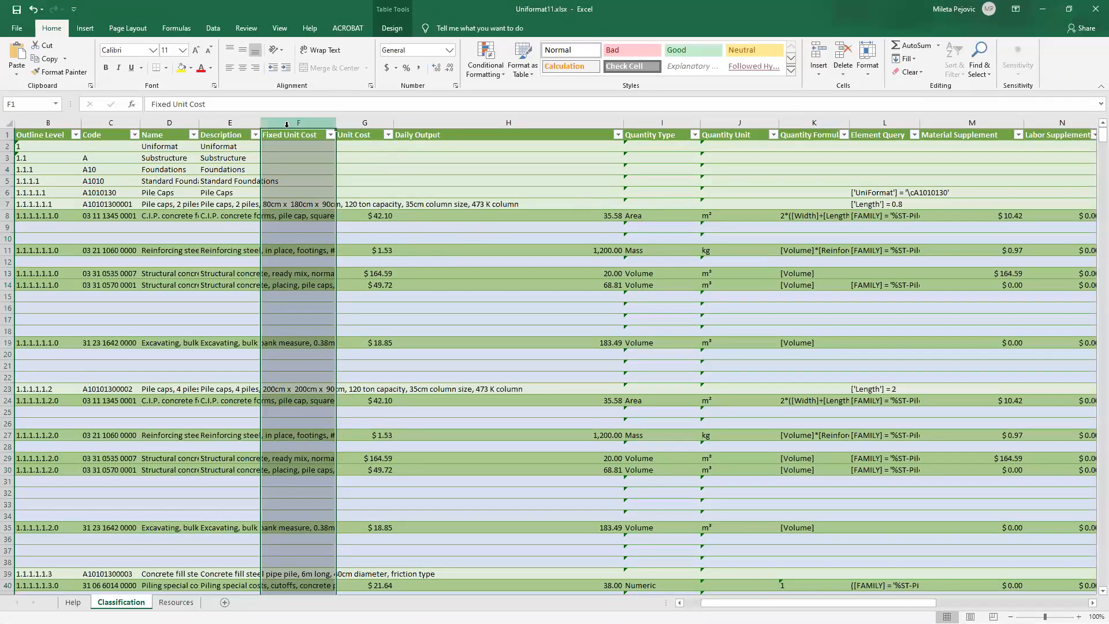
pyautogui.moveTo(261, 122); pyautogui.dragTo(263, 122)
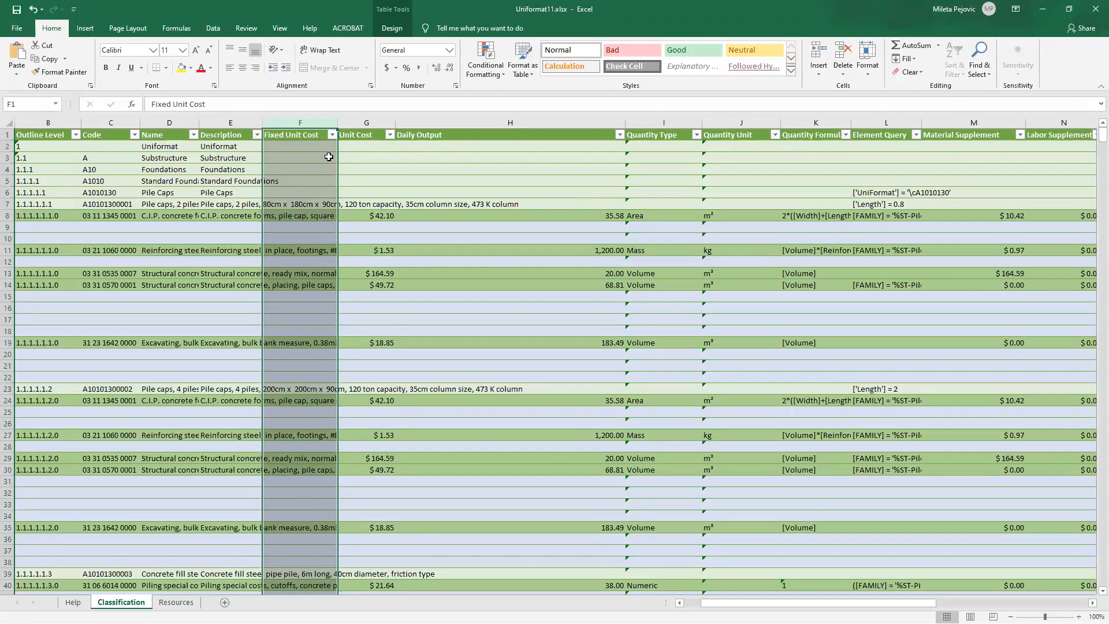
pyautogui.moveTo(262, 123); pyautogui.dragTo(616, 138)
pyautogui.click(659, 217)
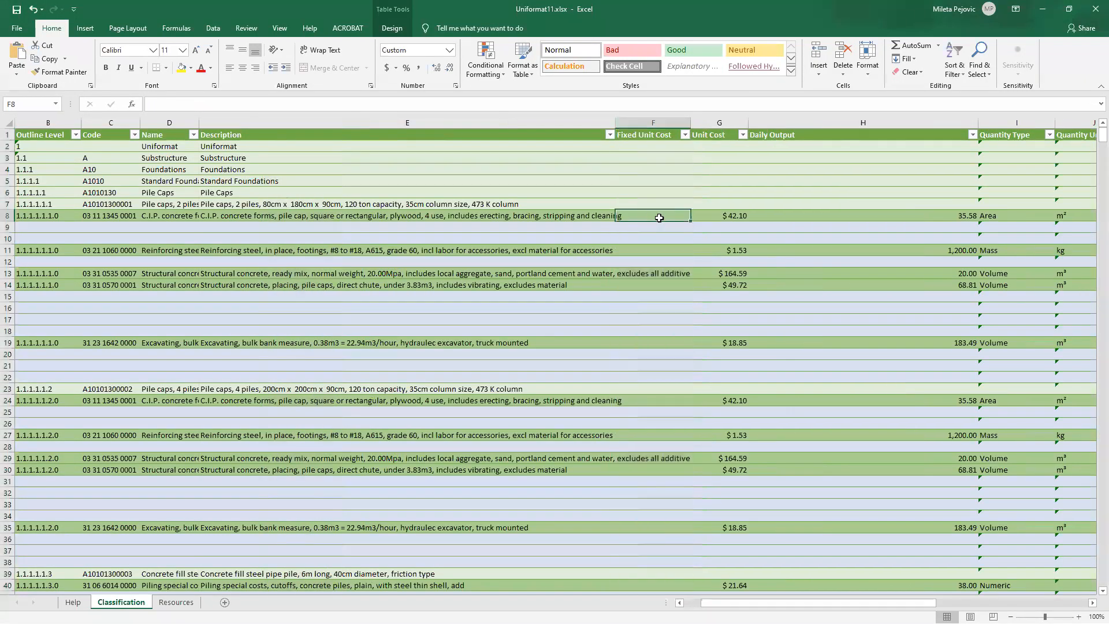
pyautogui.write('50')
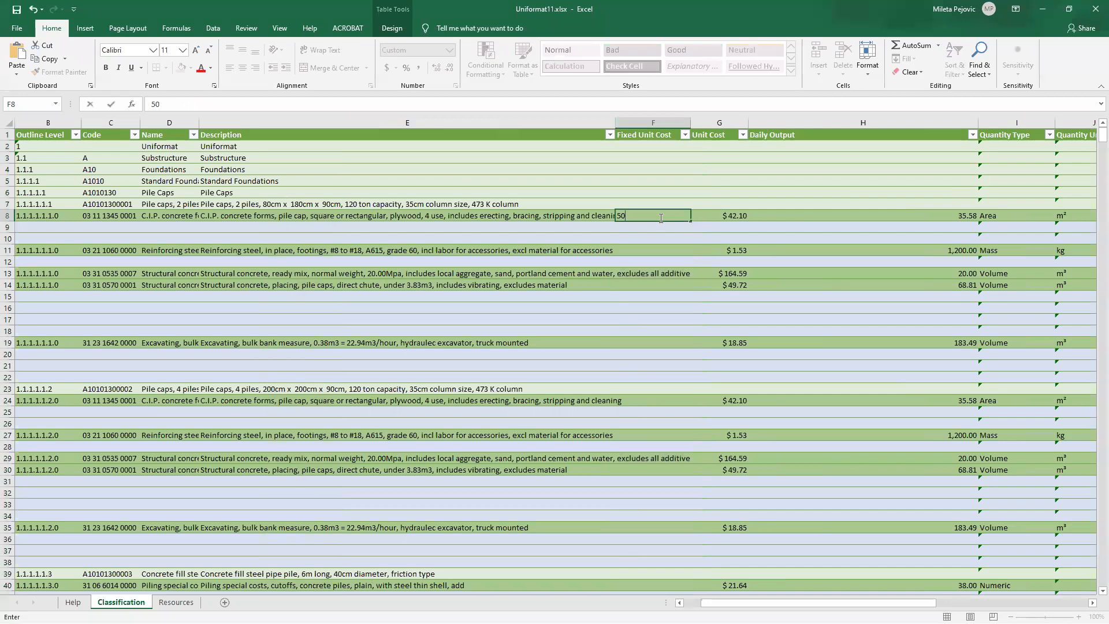
# Step: Commit the entry of 50 in row 8 and set the Fixed Unit Cost of the row 11 reinforcing steel to 3
pyautogui.click(678, 341)
pyautogui.click(658, 255)
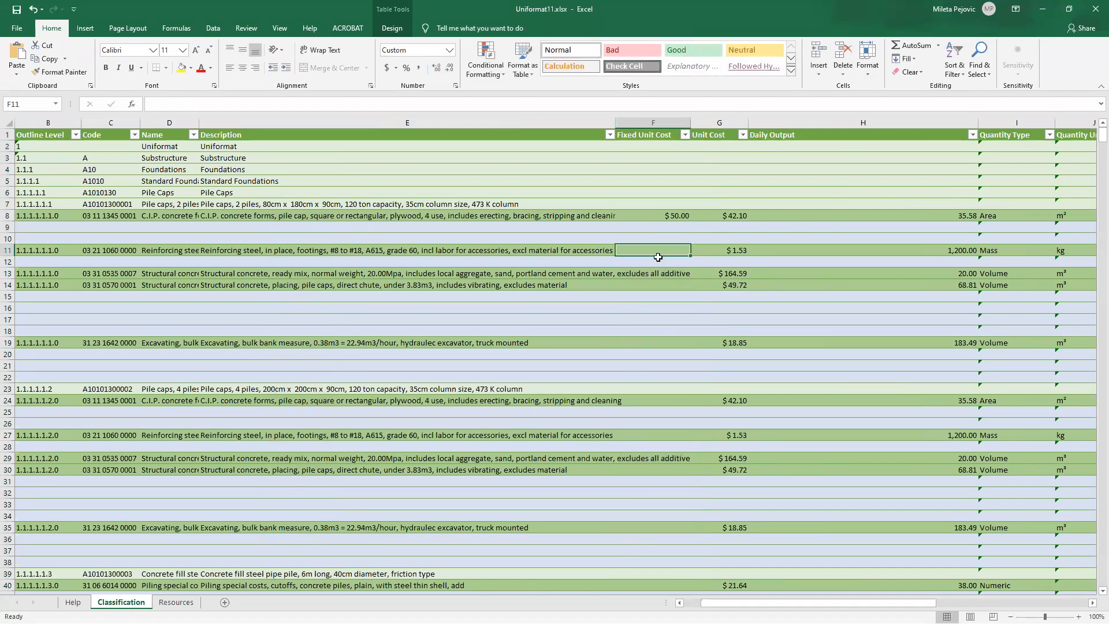
pyautogui.write('3')
pyautogui.click(673, 273)
# Step: Fit the Description column to its text and set the Fixed Unit Cost to 200 in row 13 and 150 in row 14
pyautogui.click(699, 275)
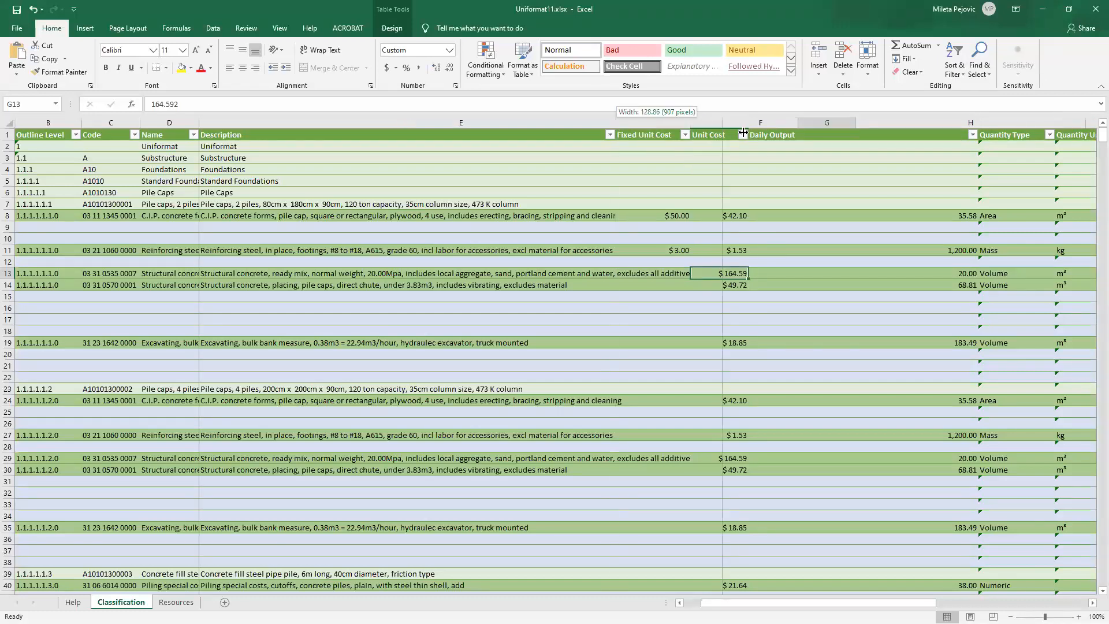
pyautogui.doubleClick(617, 125)
pyautogui.click(794, 277)
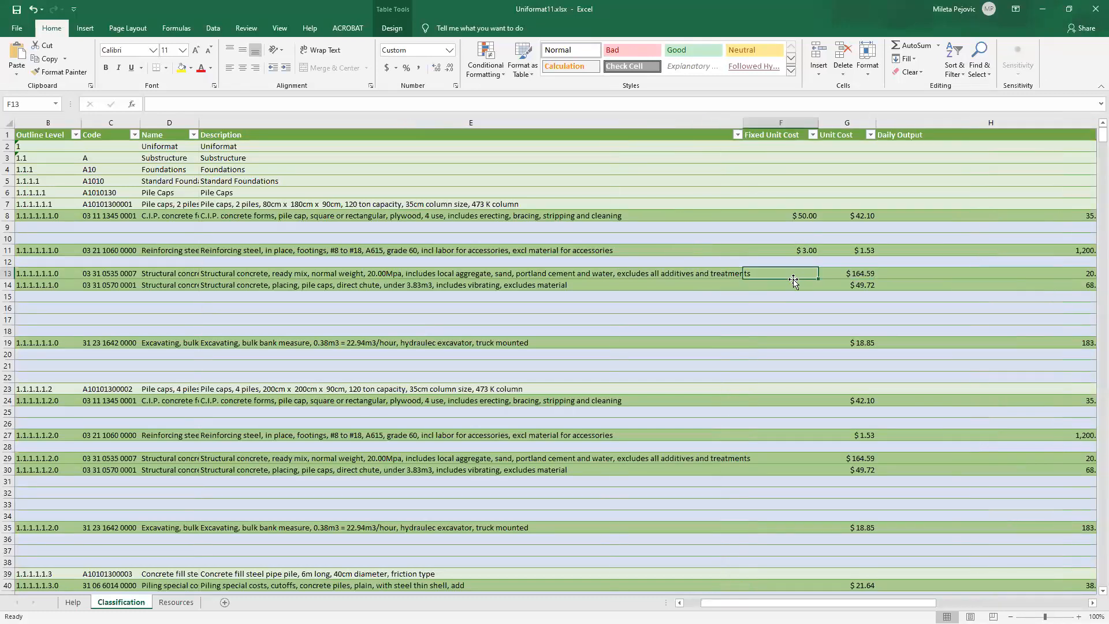
pyautogui.write('200')
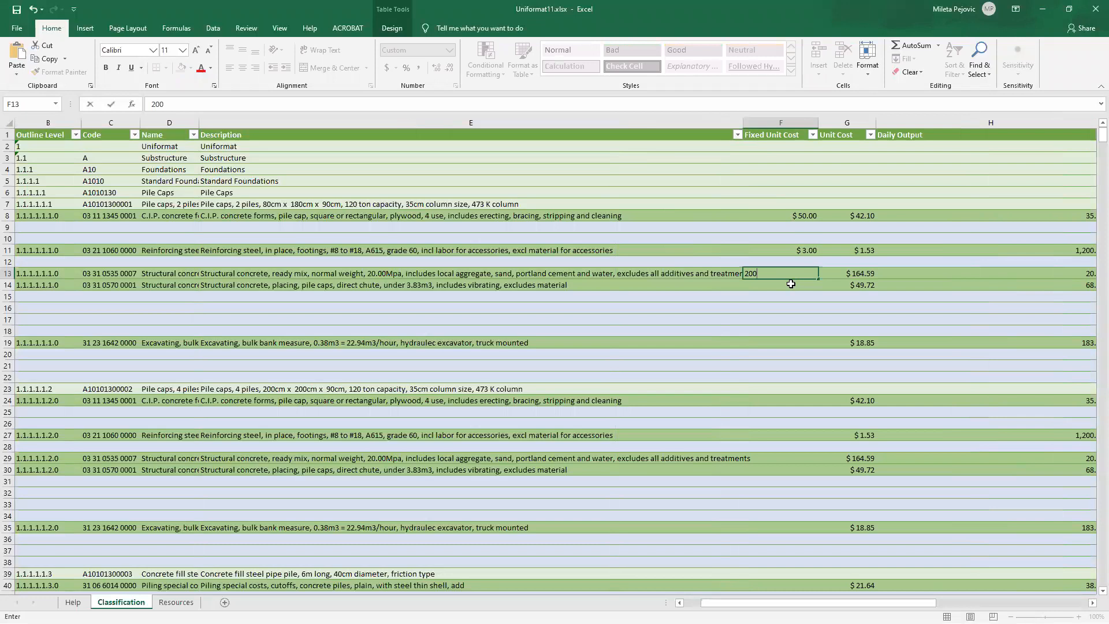
pyautogui.press('Return')
pyautogui.write('1')
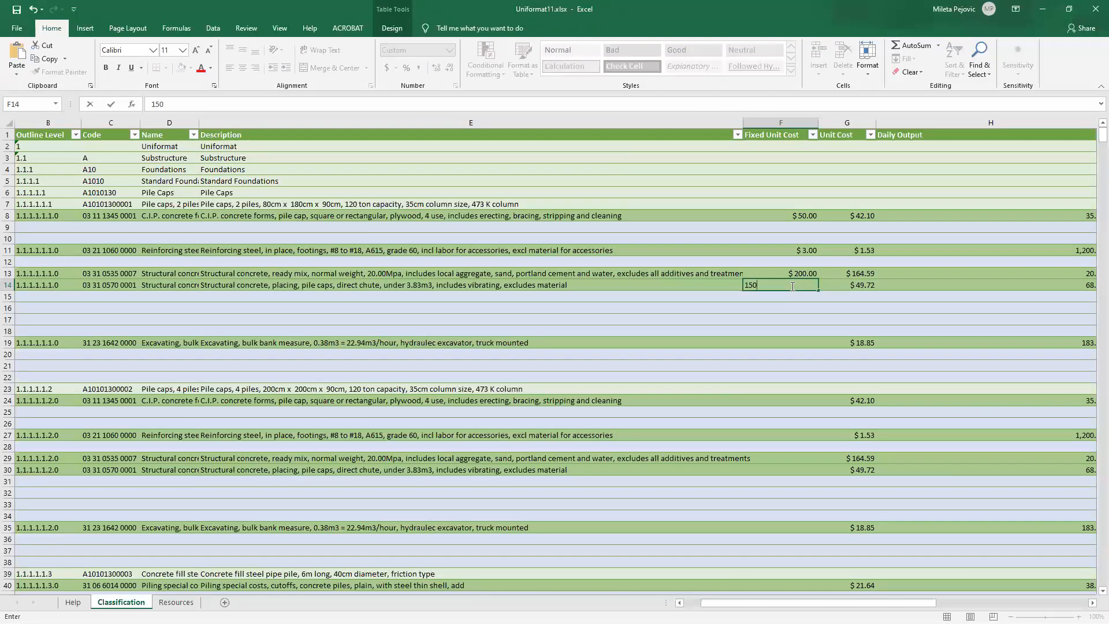
pyautogui.write('50')
pyautogui.click(778, 366)
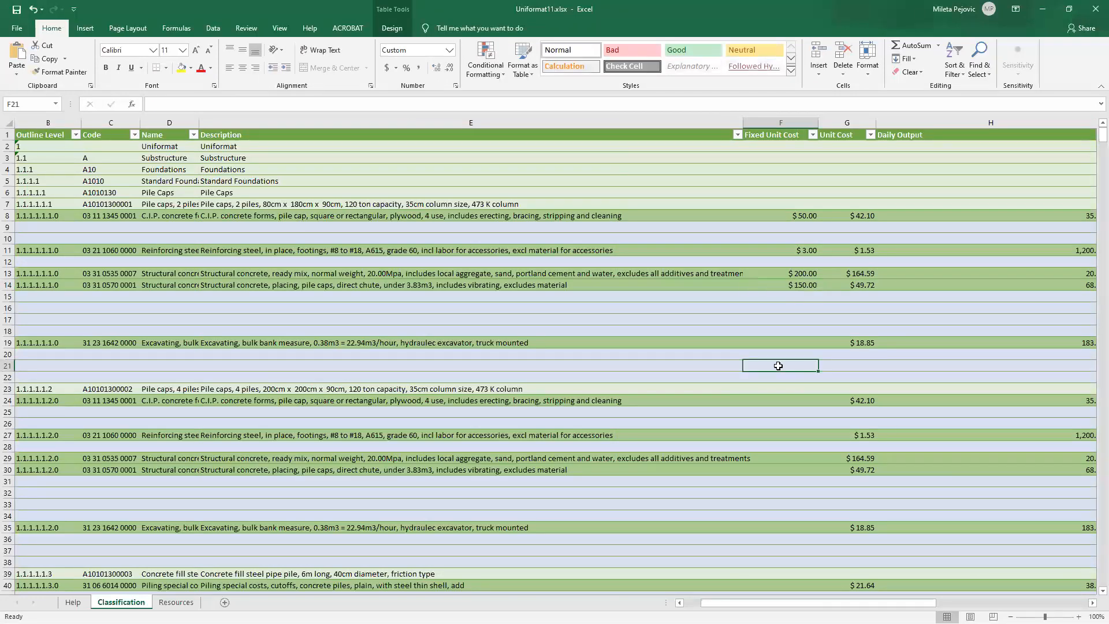
pyautogui.click(715, 341)
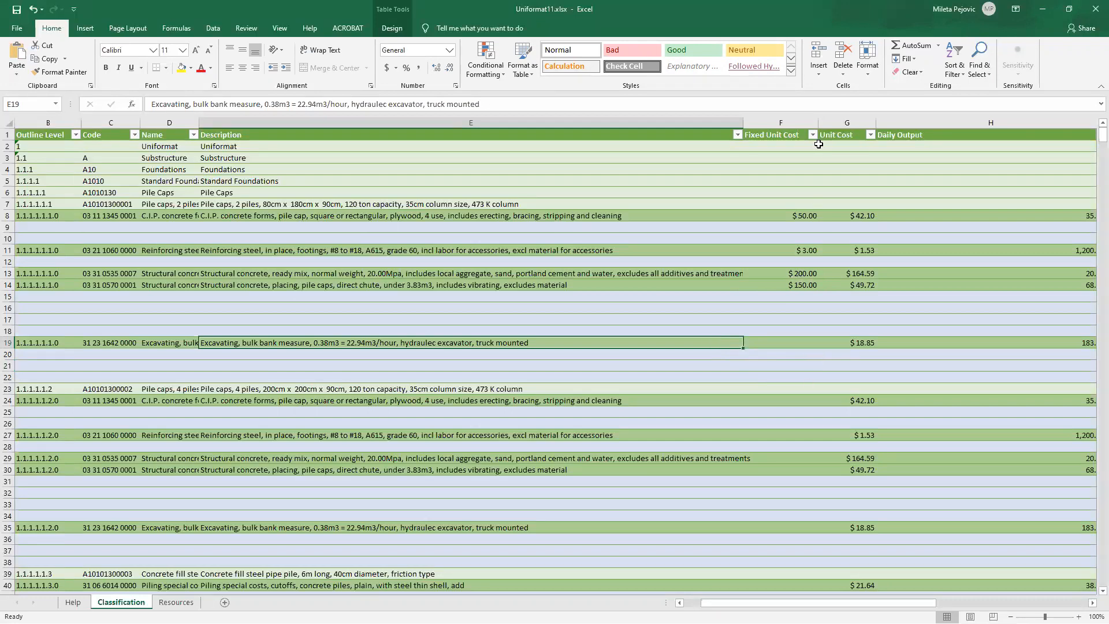
pyautogui.moveTo(802, 214); pyautogui.dragTo(810, 283)
pyautogui.click(741, 398)
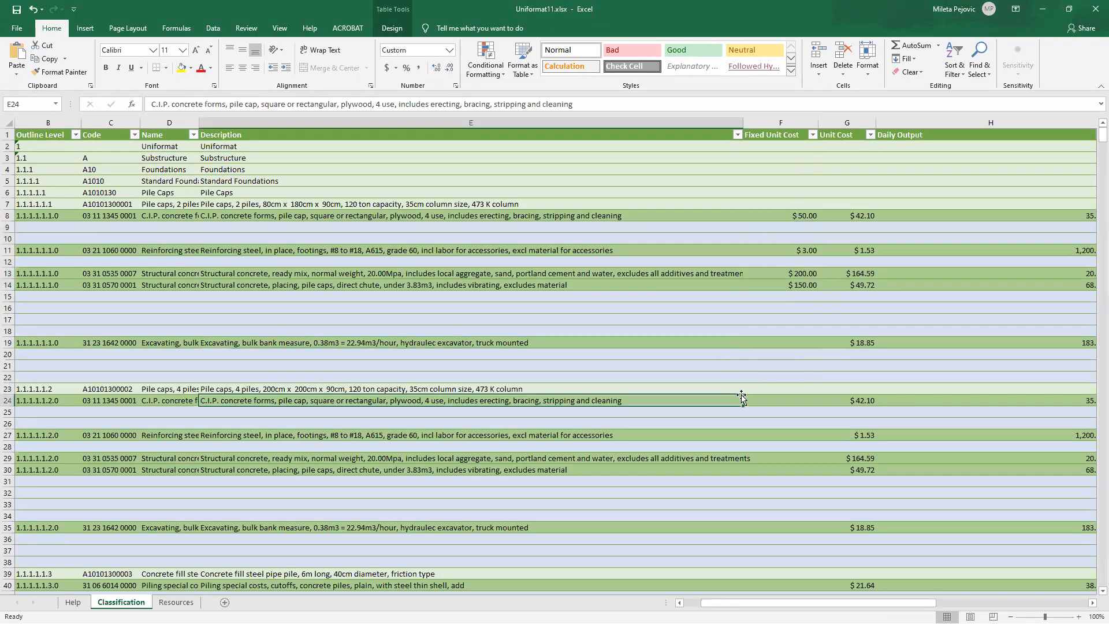
# Step: Switch to Bexel Manager and create a new cost classification named "Uniformat Changed price"
pyautogui.click(1047, 14)
pyautogui.click(1046, 15)
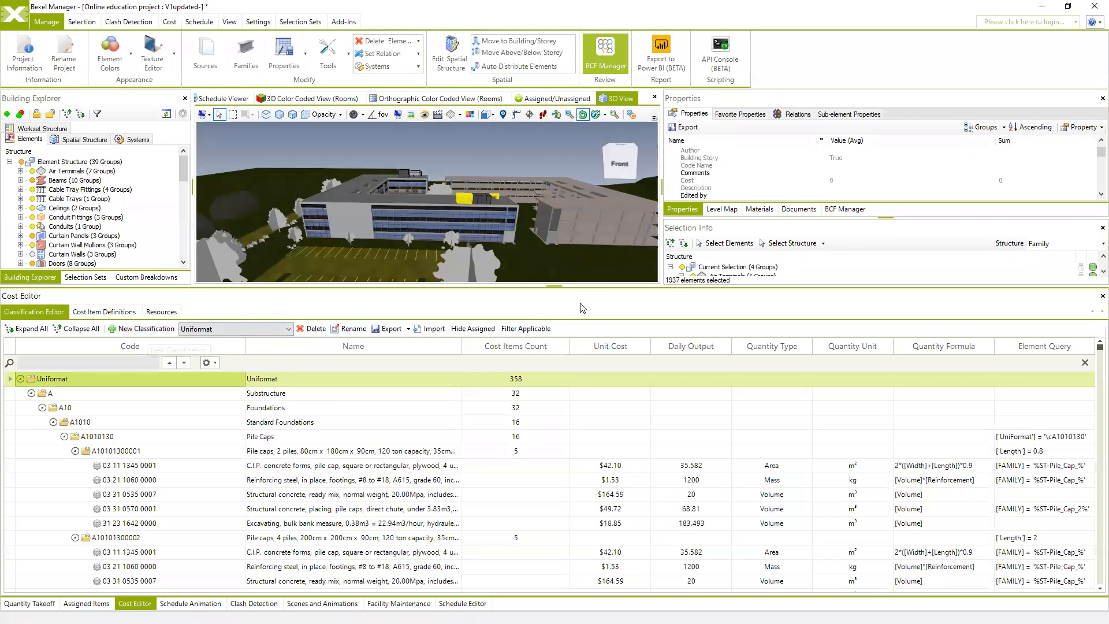
pyautogui.click(147, 329)
pyautogui.write('Uniformat Changed price')
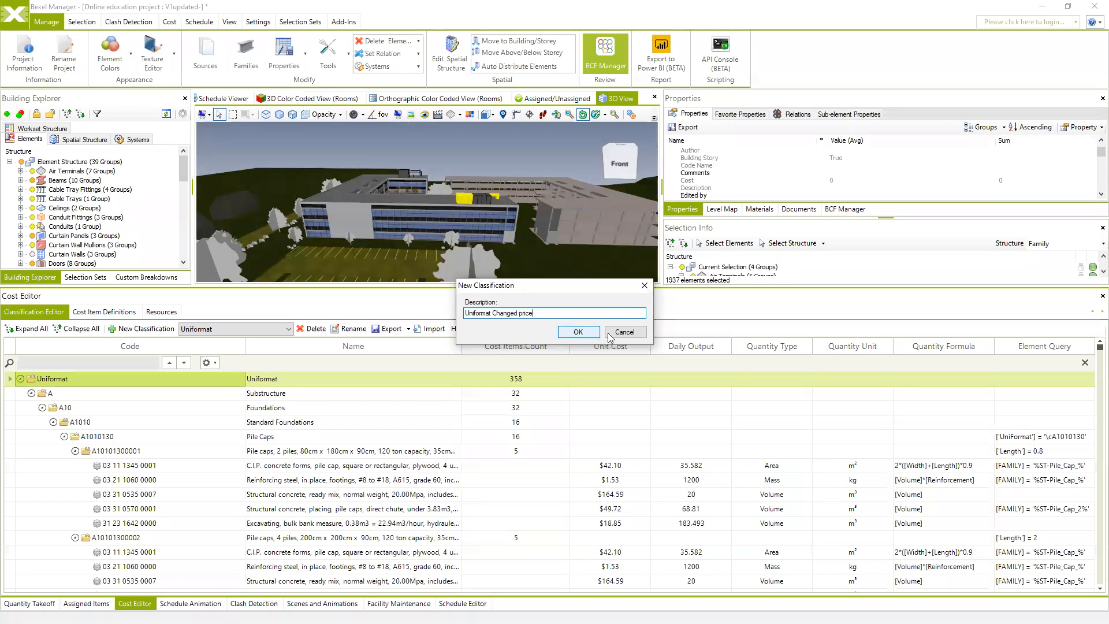
pyautogui.click(578, 332)
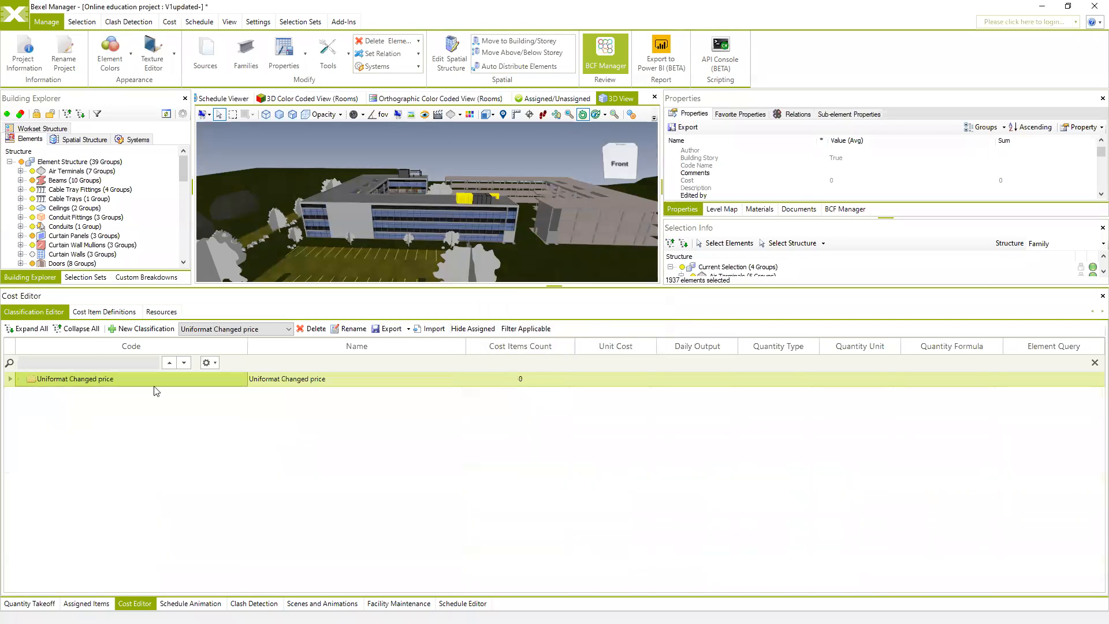
# Step: Import Uniformat11.xlsx from the Cost databases folder in APRIL 2020 into the classification and expand all its items
pyautogui.click(438, 328)
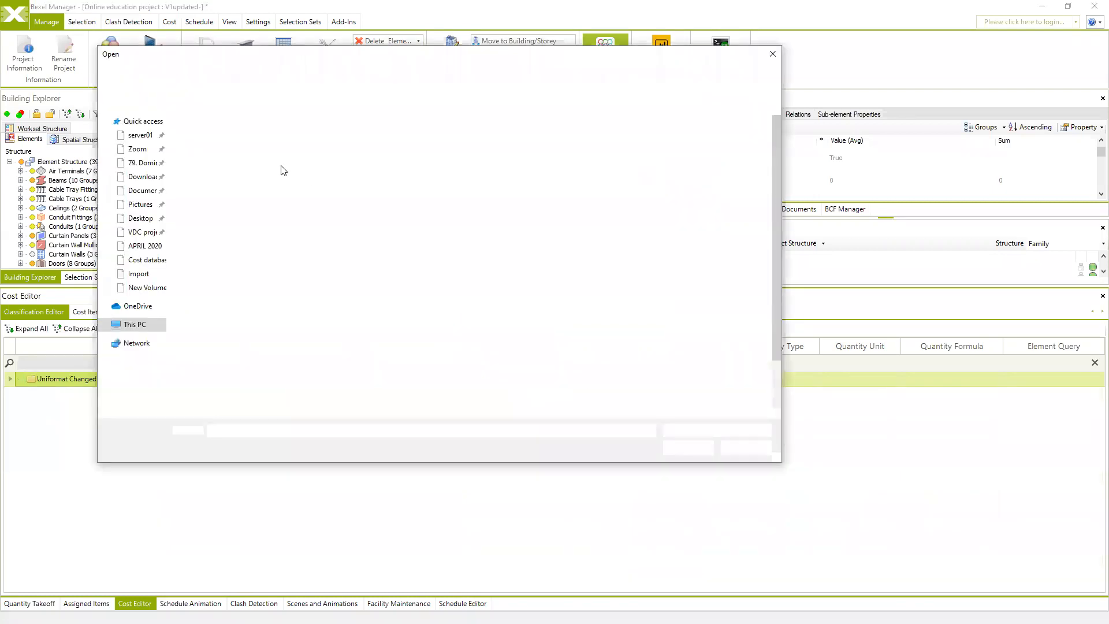
pyautogui.click(145, 245)
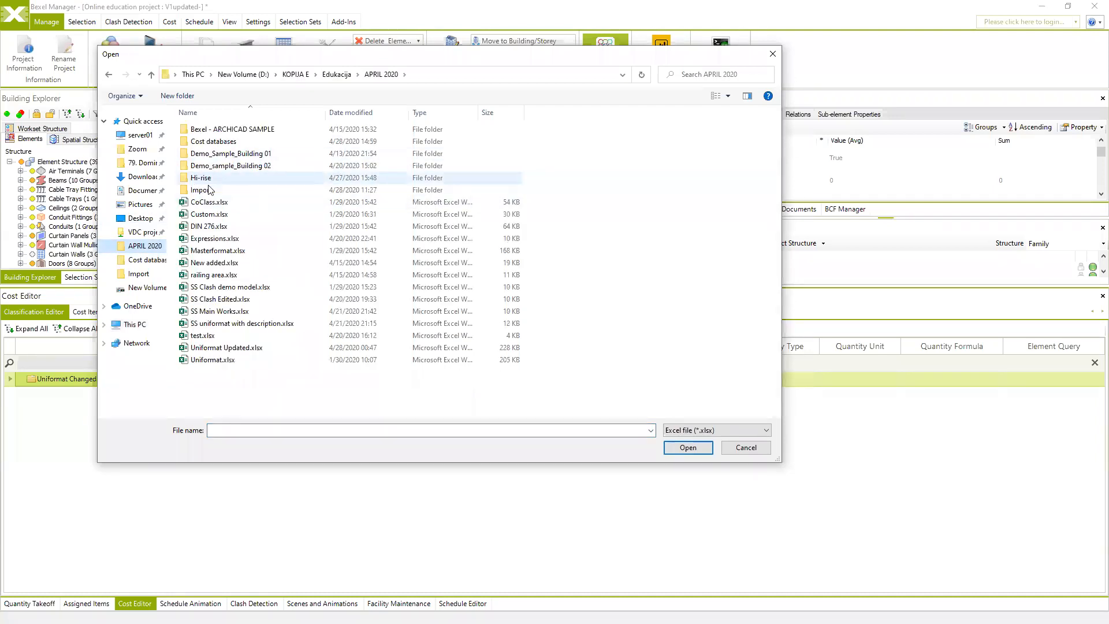
pyautogui.doubleClick(213, 141)
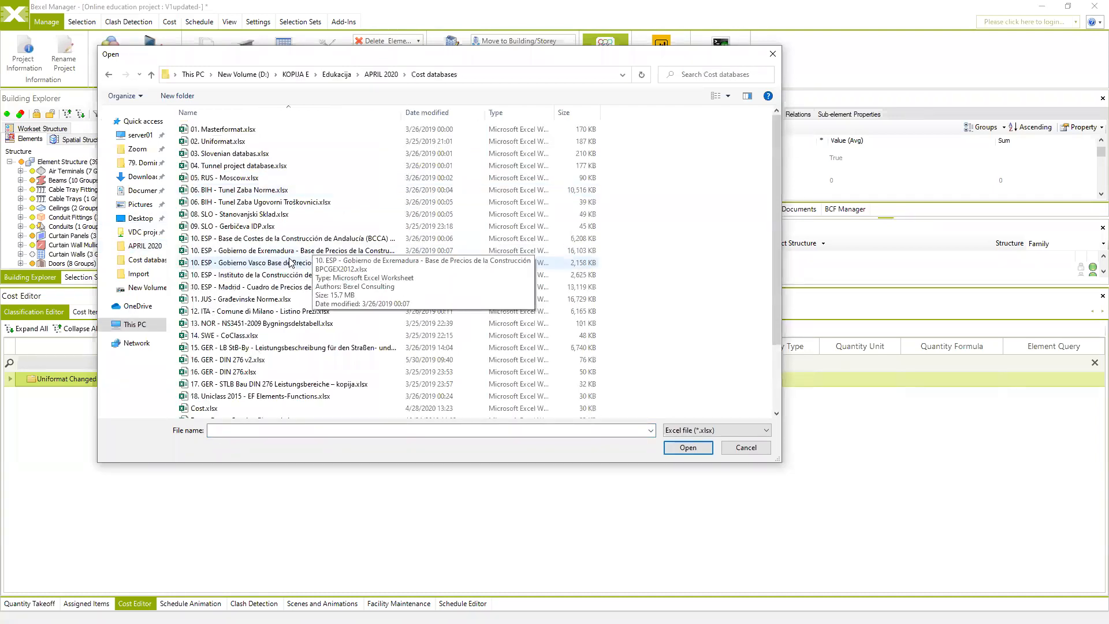
pyautogui.scroll(-3, 291, 263)
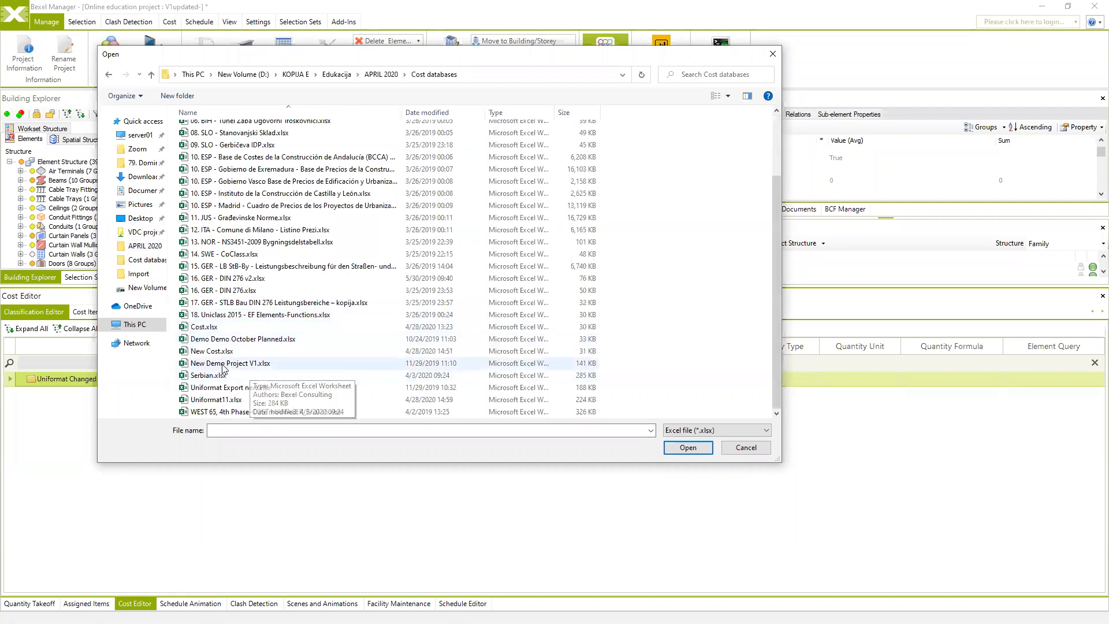
pyautogui.click(219, 400)
pyautogui.click(681, 446)
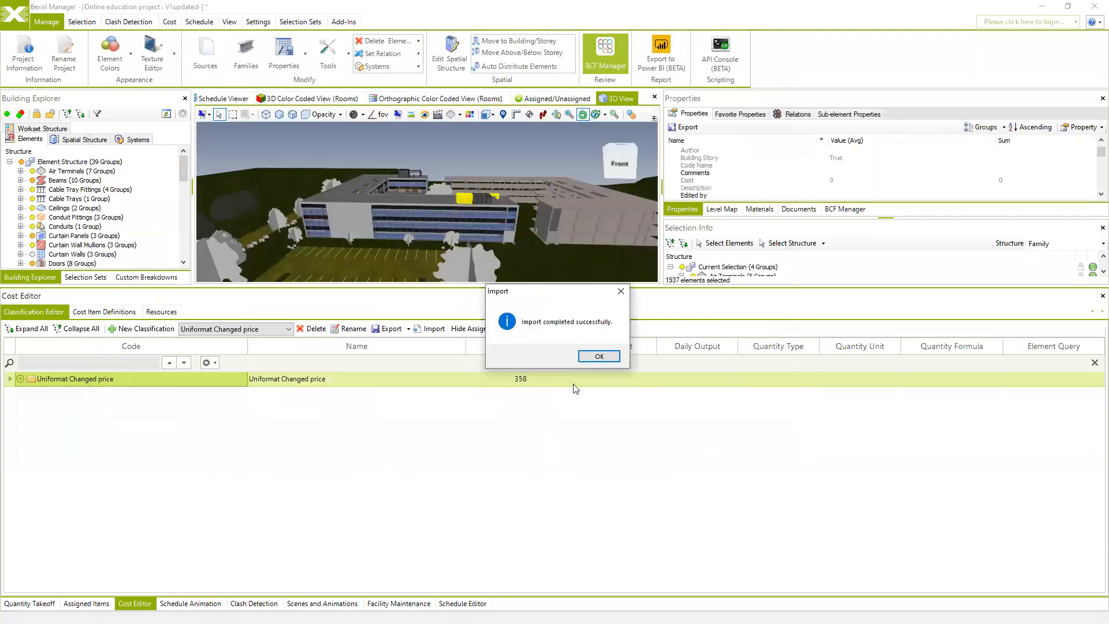
pyautogui.click(599, 356)
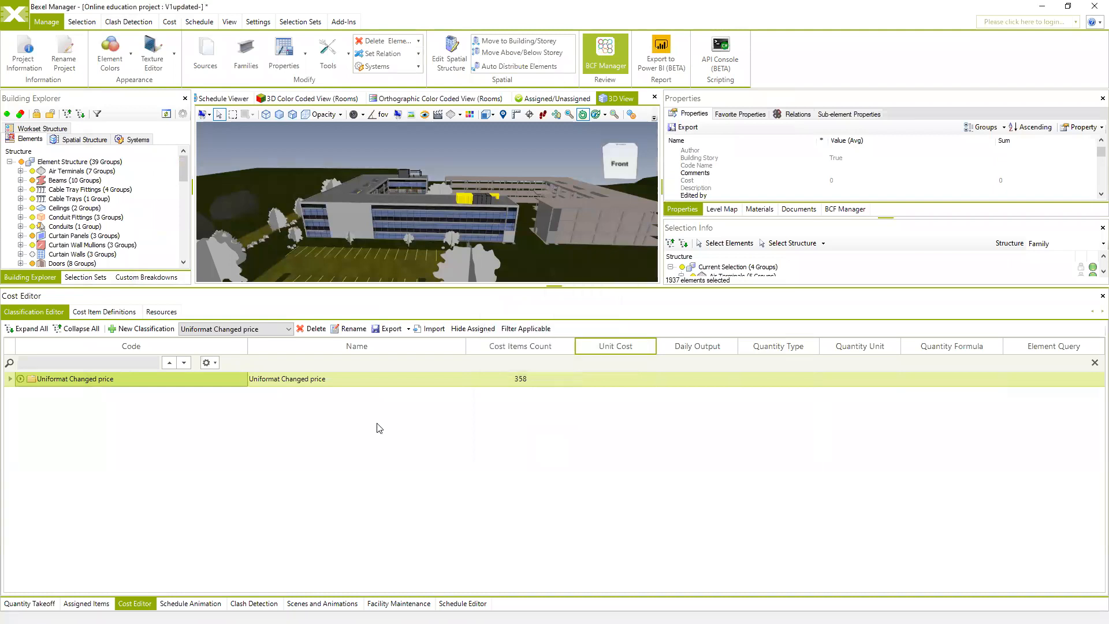
pyautogui.click(29, 329)
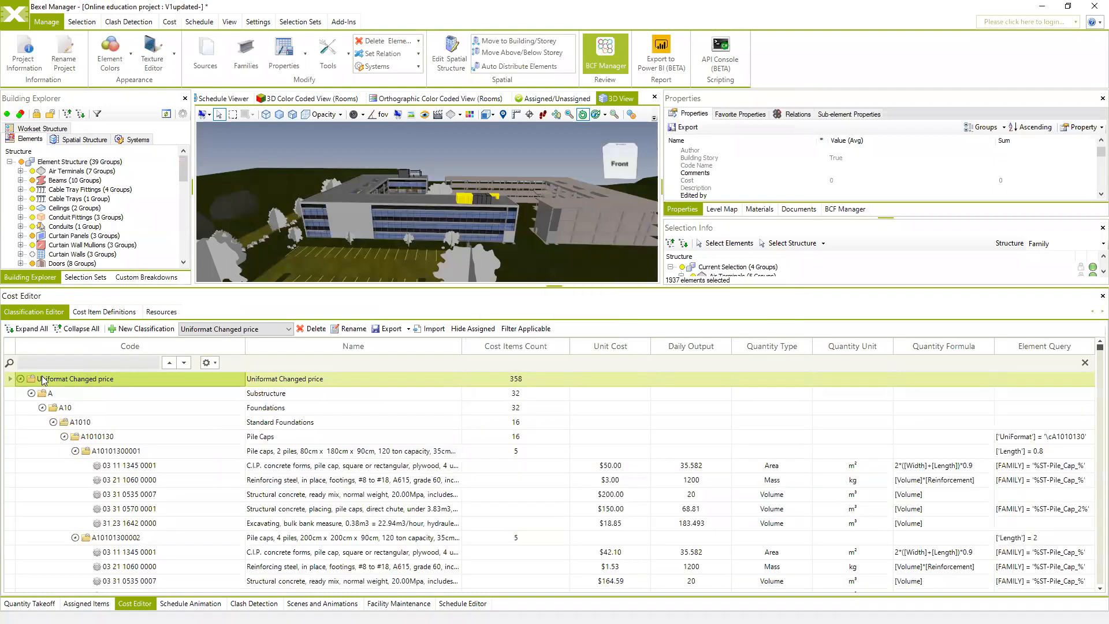
pyautogui.click(328, 466)
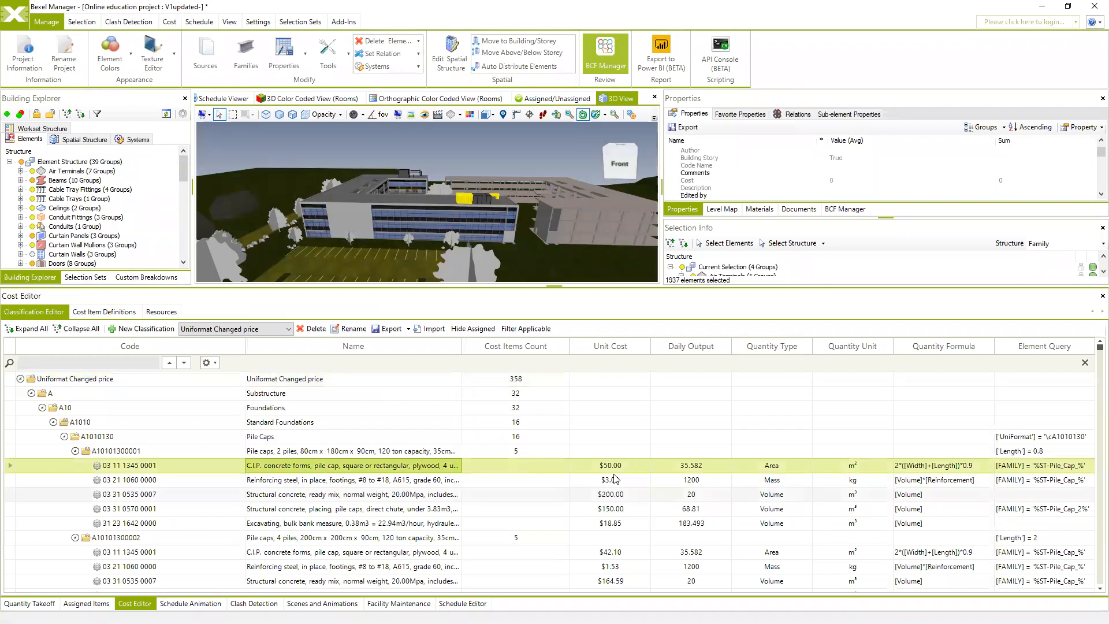
# Step: Auto-assign all cost items of the Uniformat Changed price classification to a new cost version, without copying the unassigned item information
pyautogui.rightClick(56, 384)
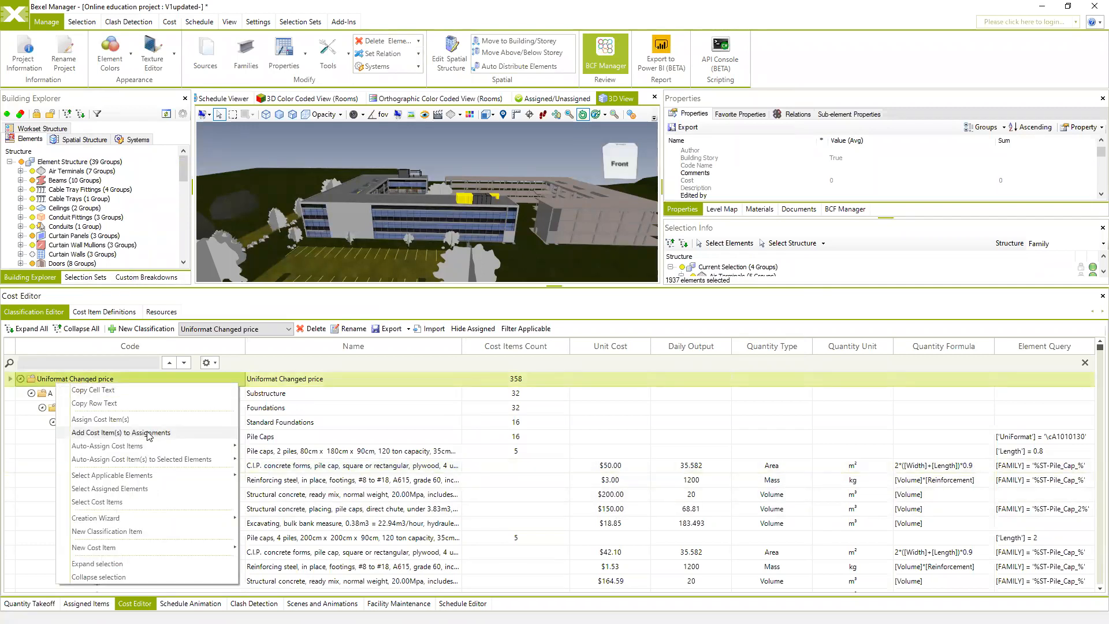
pyautogui.moveTo(105, 448)
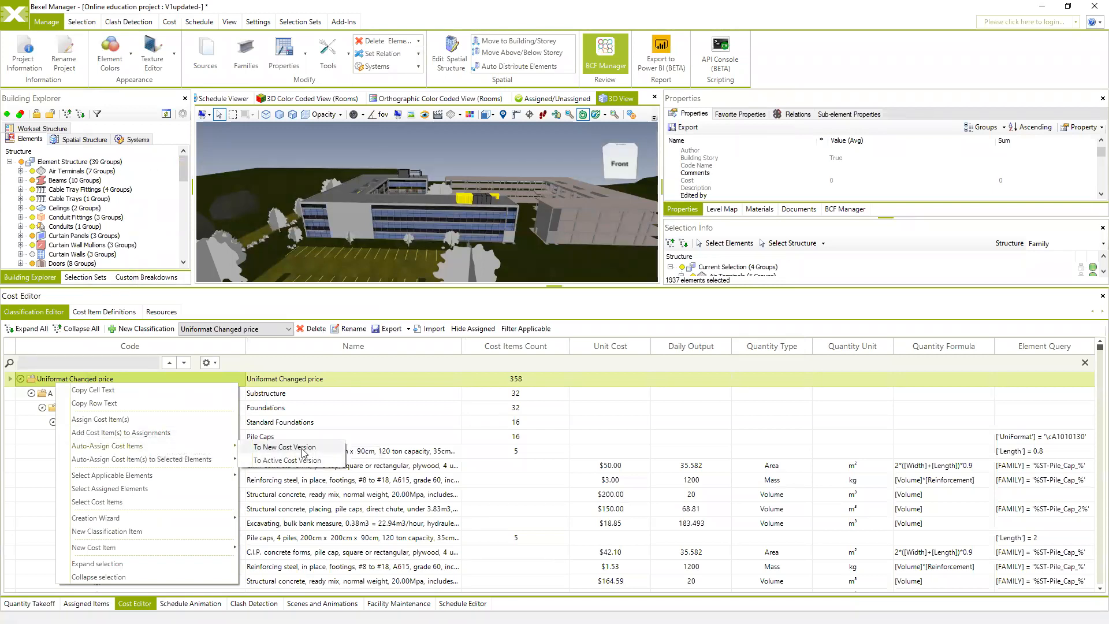
pyautogui.click(286, 447)
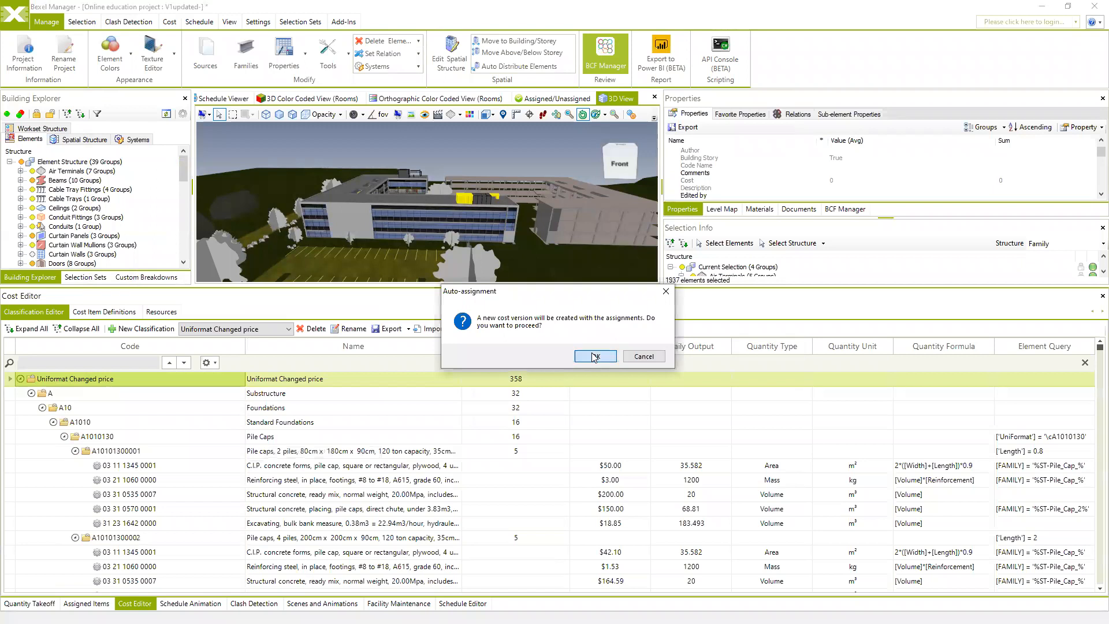
pyautogui.click(595, 356)
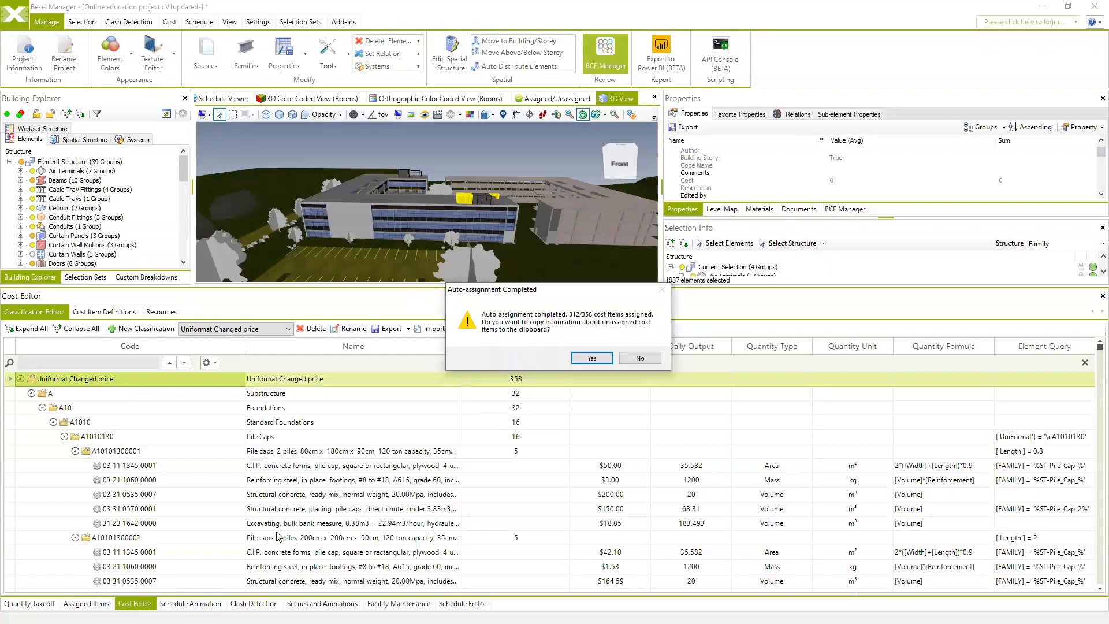
pyautogui.click(640, 358)
# Step: Examine the total cost of the auto-assigned version and switch to the Uniformat Cost version for comparison
pyautogui.click(99, 603)
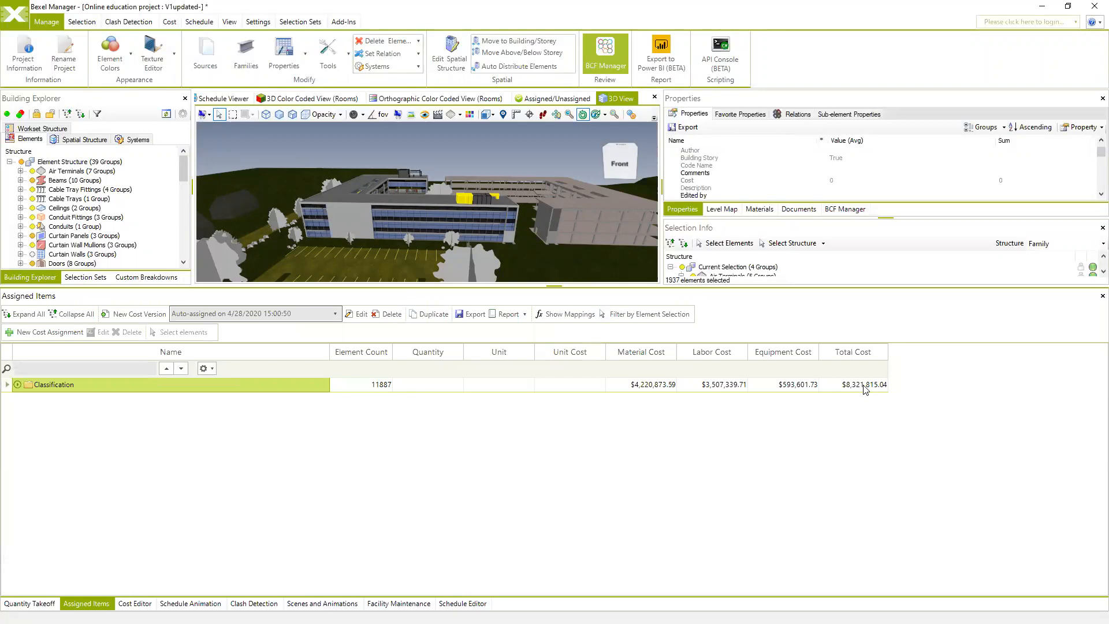
pyautogui.click(335, 313)
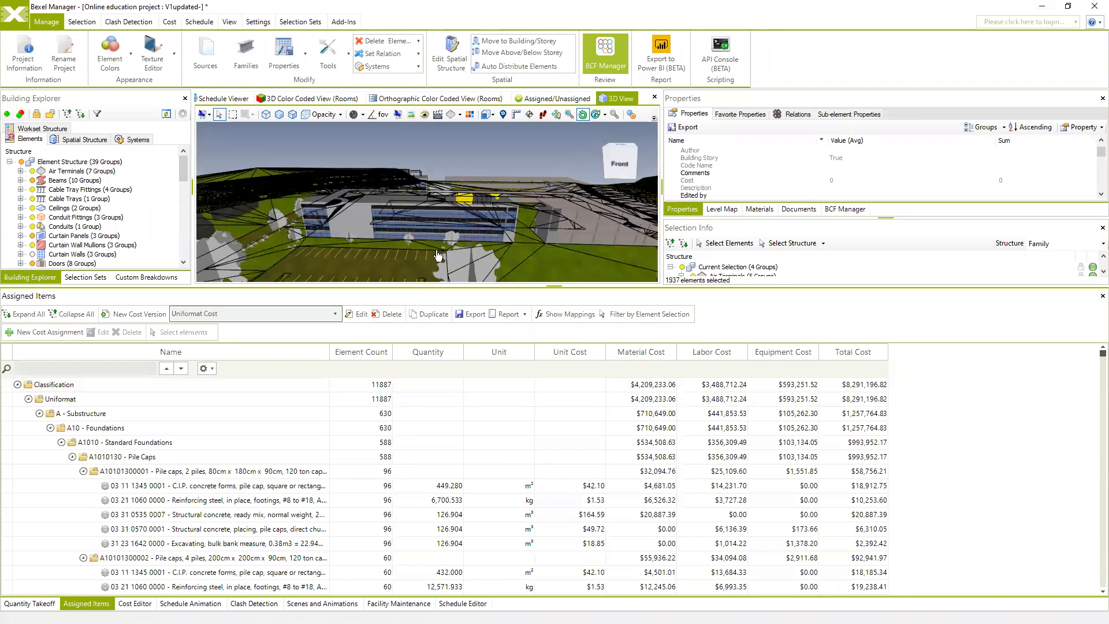
# Step: Return to the cost classification and enlarge the 3D view above it
pyautogui.click(134, 604)
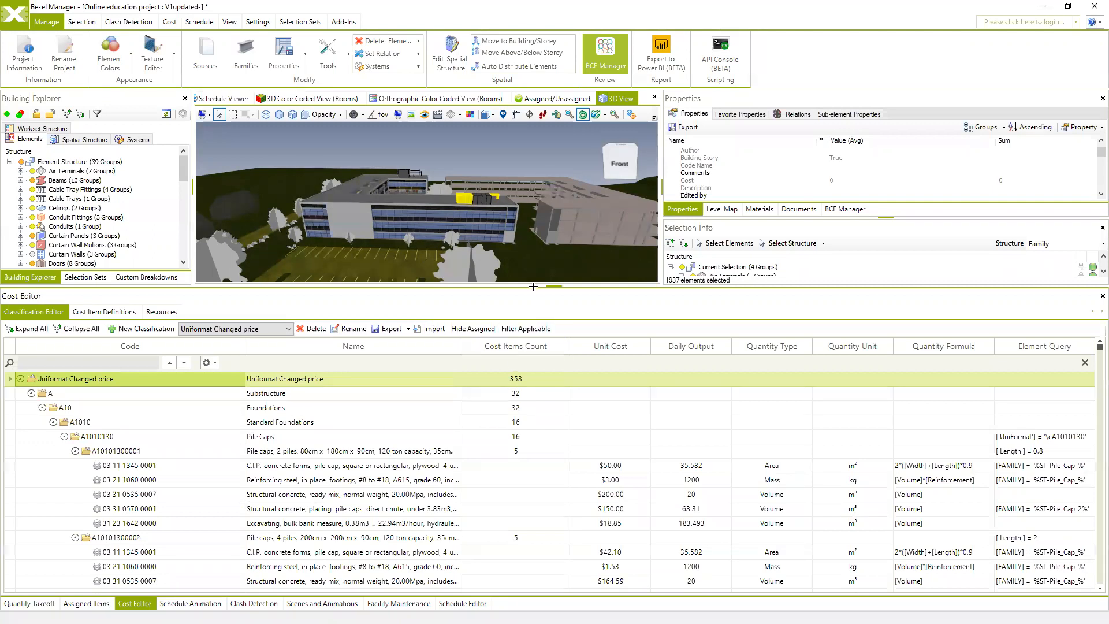
pyautogui.moveTo(537, 287); pyautogui.dragTo(535, 321)
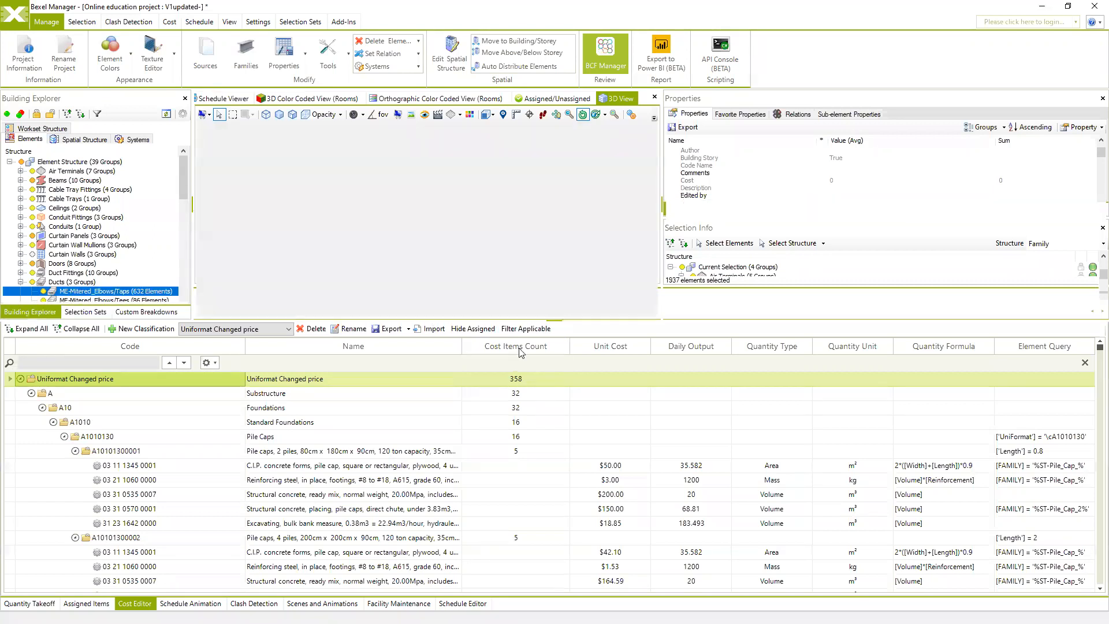
pyautogui.moveTo(516, 276); pyautogui.dragTo(489, 264)
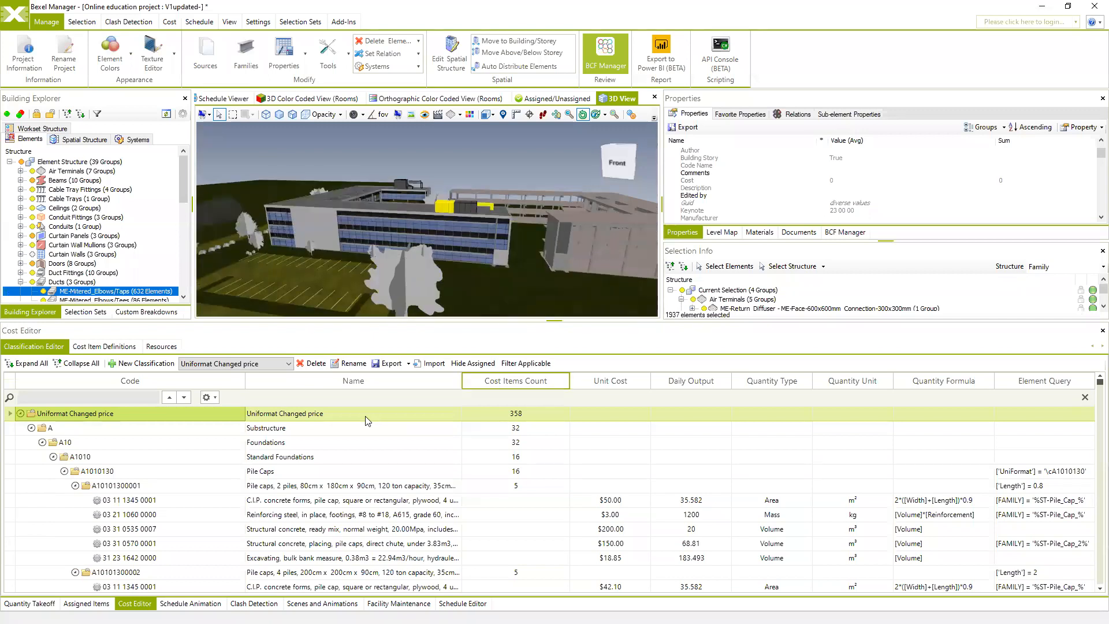
pyautogui.click(42, 443)
pyautogui.click(42, 443)
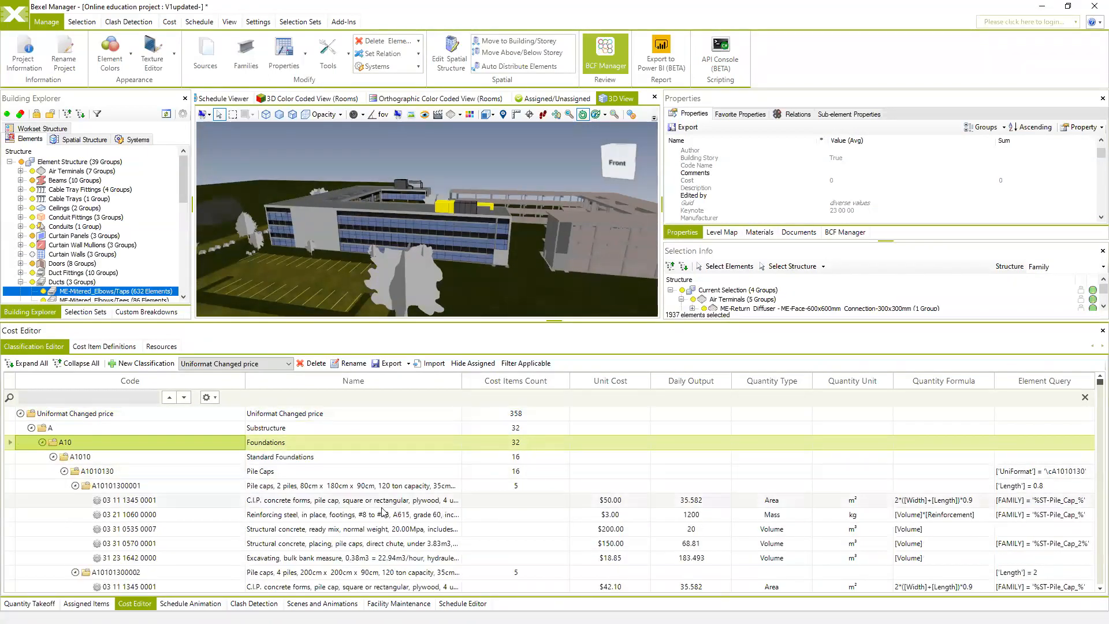
pyautogui.click(140, 486)
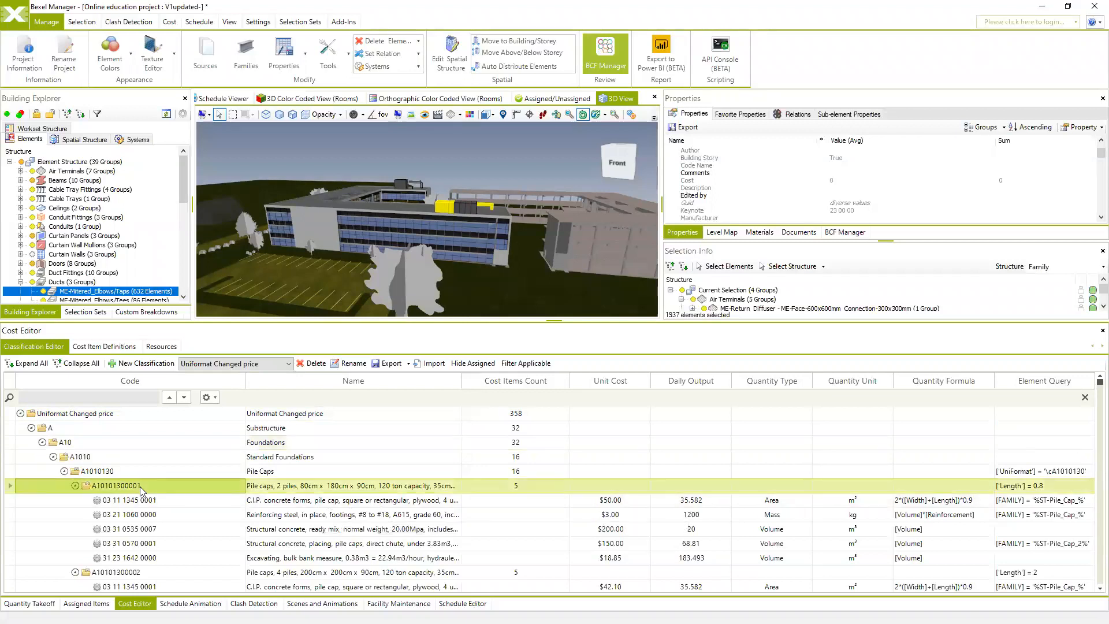
pyautogui.click(159, 501)
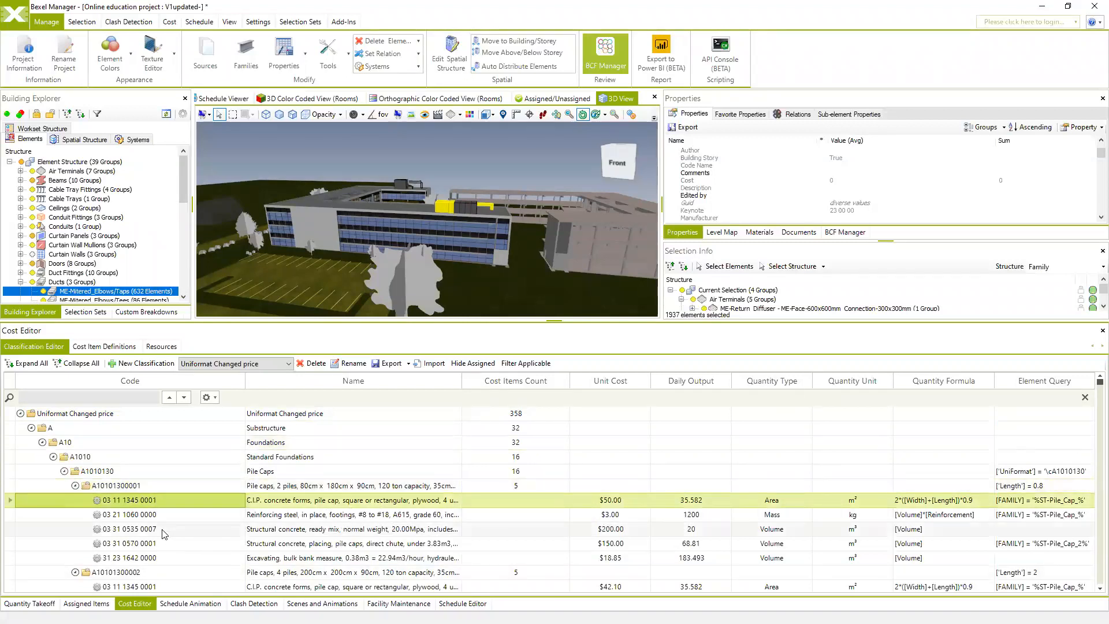
pyautogui.keyDown('shift'); pyautogui.click(164, 530); pyautogui.keyUp('shift')
pyautogui.rightClick(162, 529)
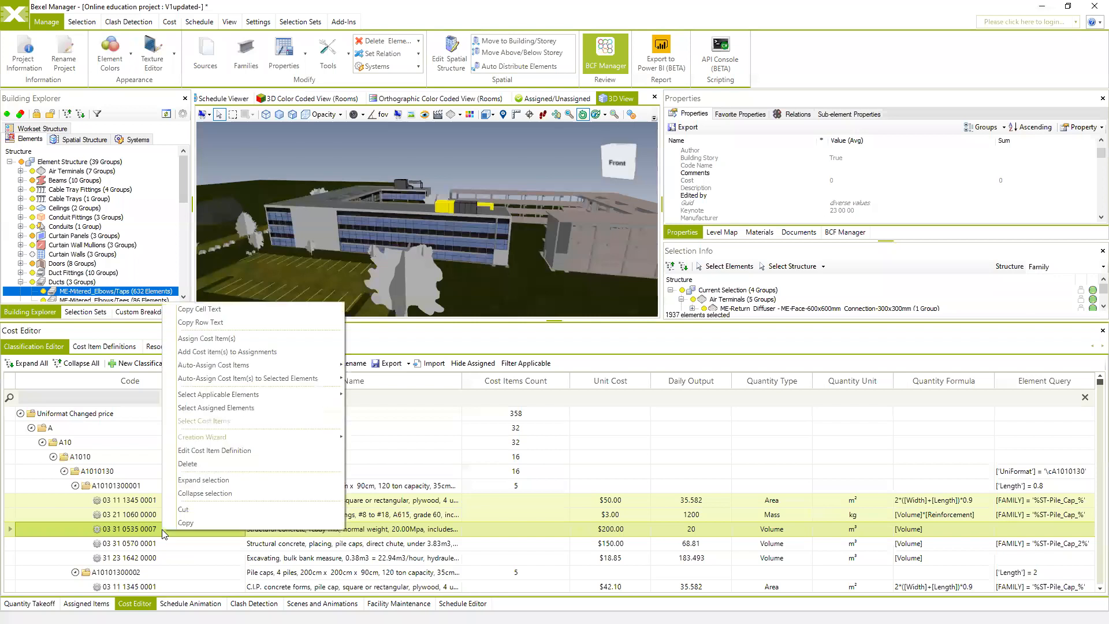
pyautogui.click(257, 408)
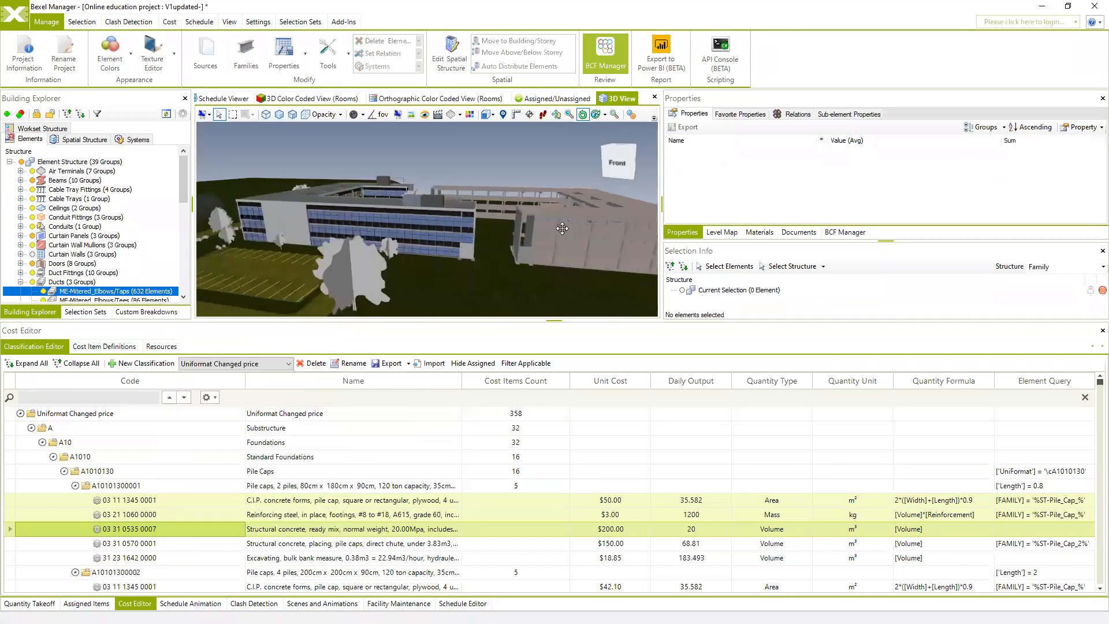
# Step: Select all elements applicable to the three highlighted pile cap cost items and filter the assigned items by that element selection
pyautogui.rightClick(164, 500)
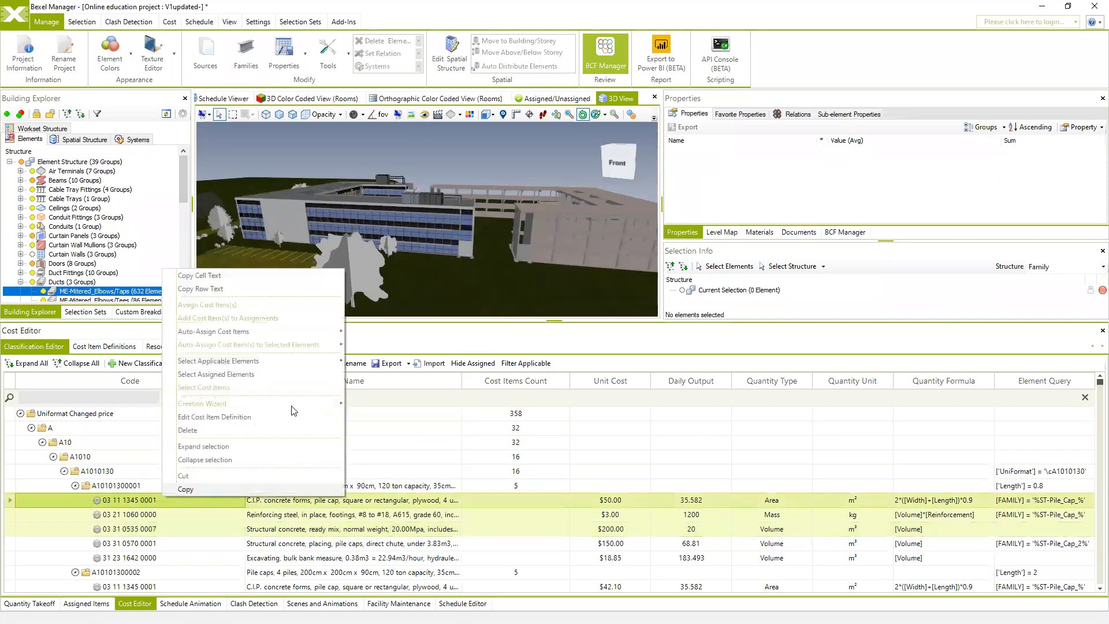
pyautogui.moveTo(305, 365)
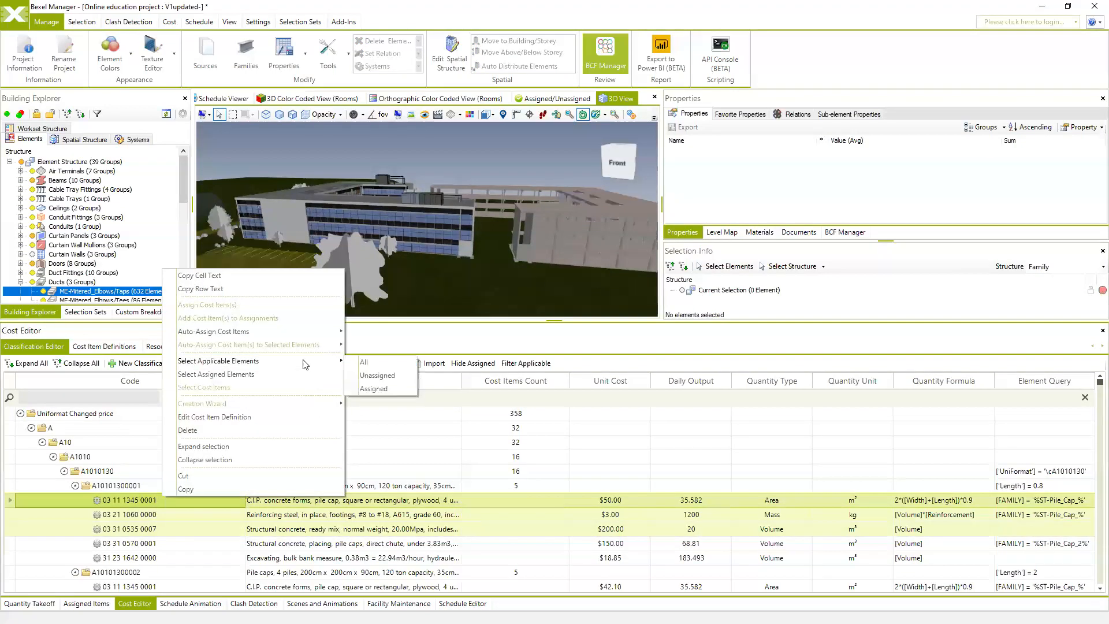
pyautogui.click(366, 362)
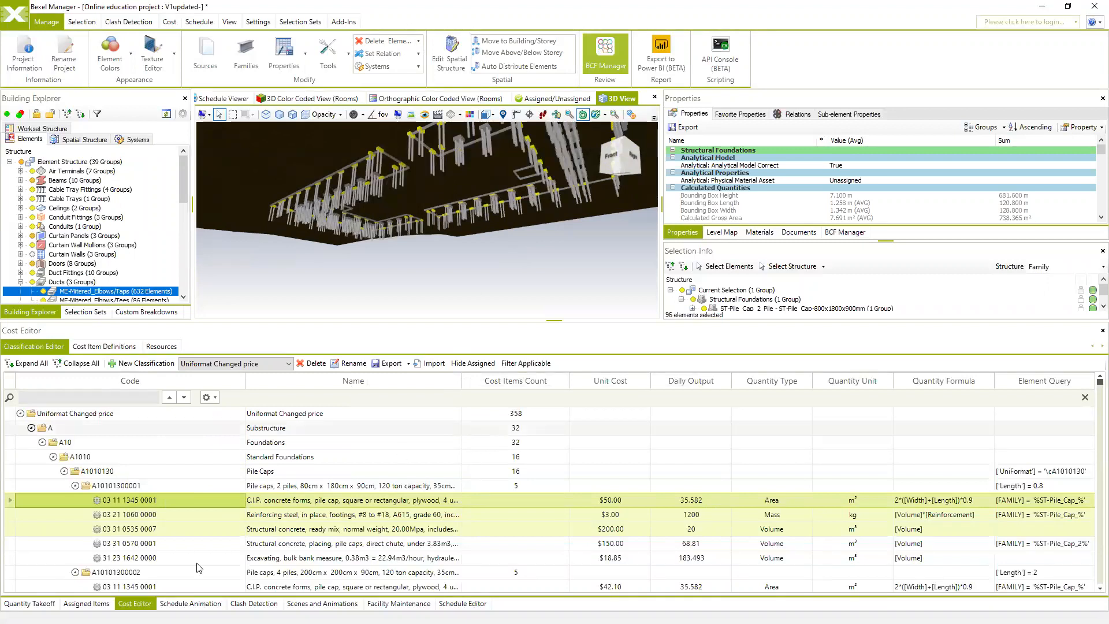
pyautogui.click(86, 603)
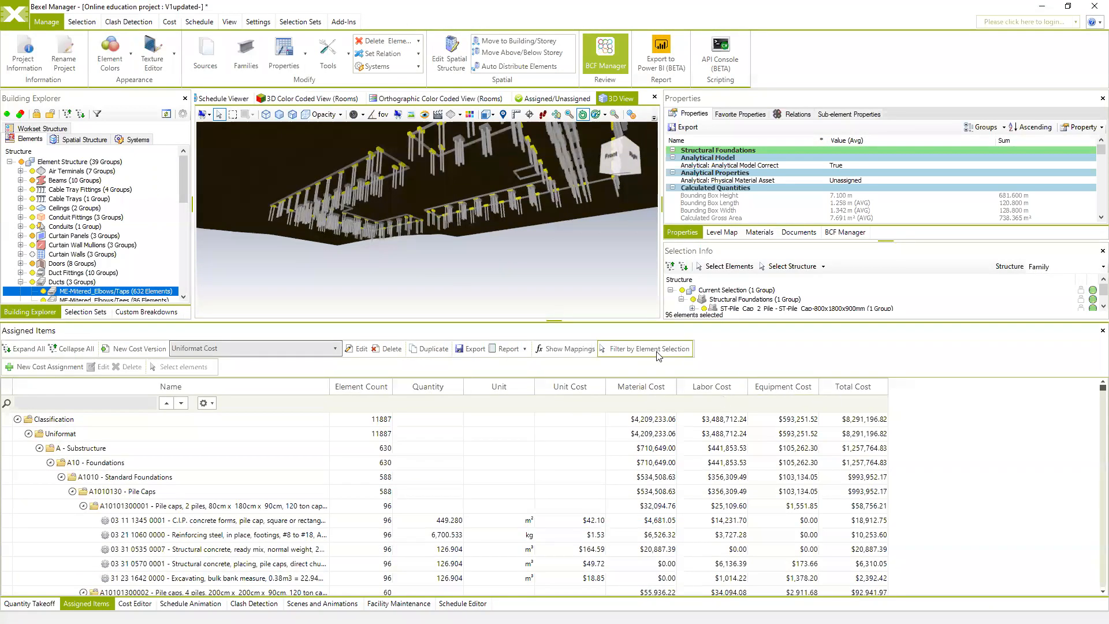
pyautogui.click(653, 353)
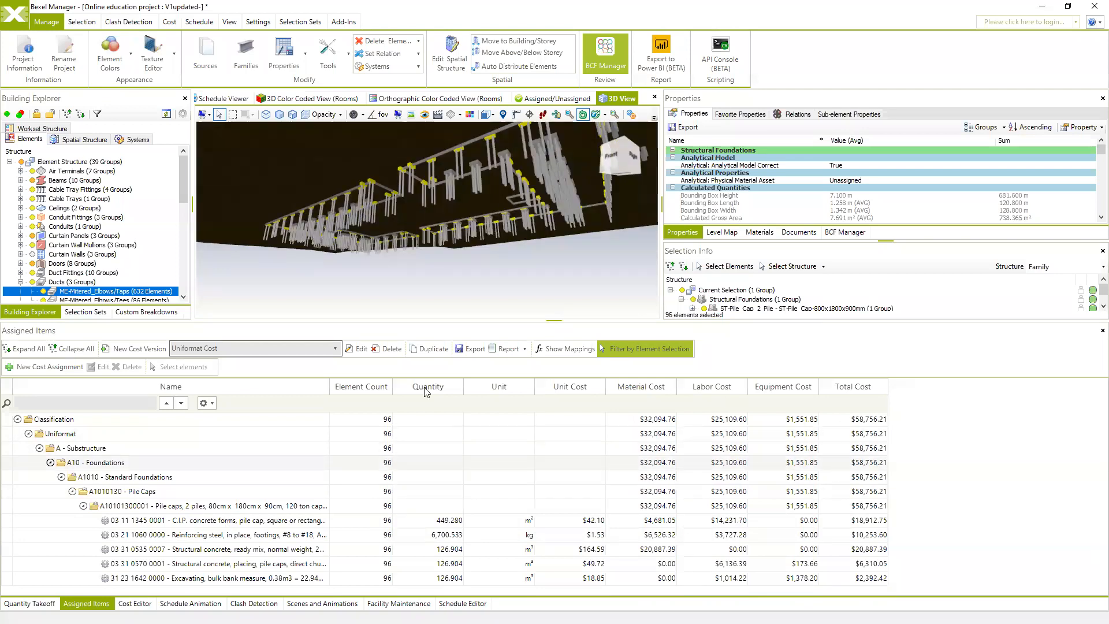
# Step: Compare the selected pile caps' costs in the version auto-assigned on 4/28/2020 15:00:50 with those in the Uniformat Cost version
pyautogui.click(335, 348)
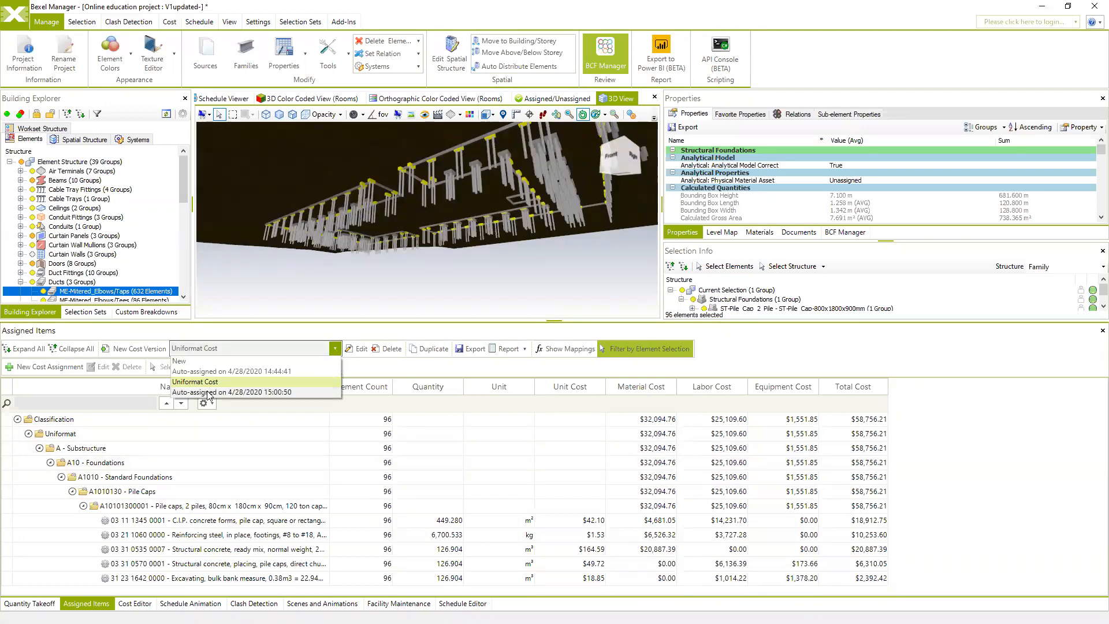
pyautogui.click(231, 392)
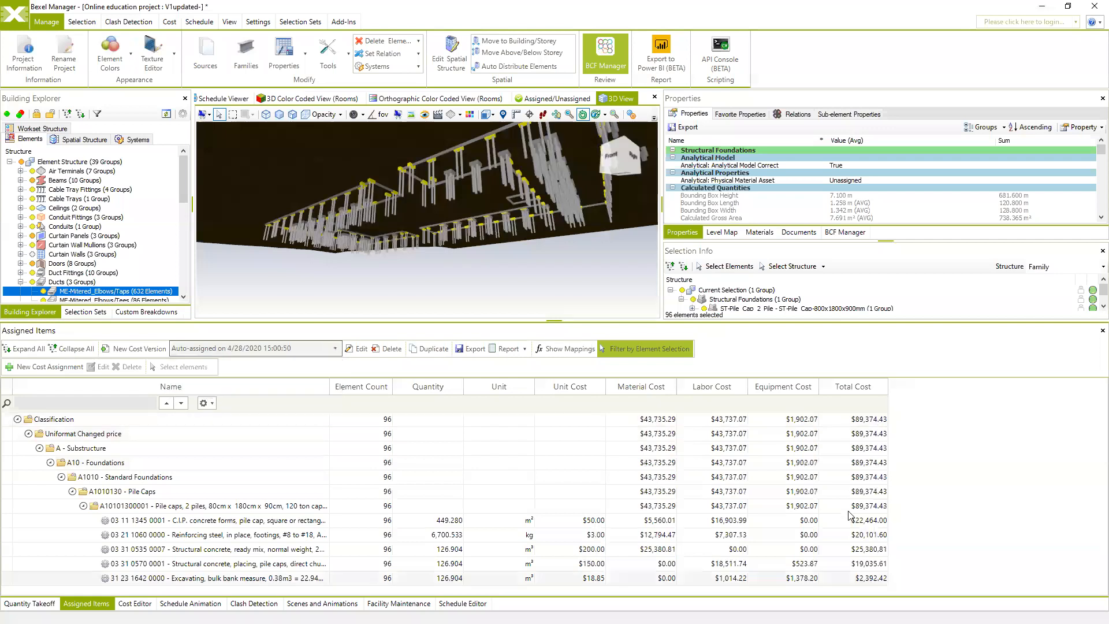
pyautogui.click(335, 348)
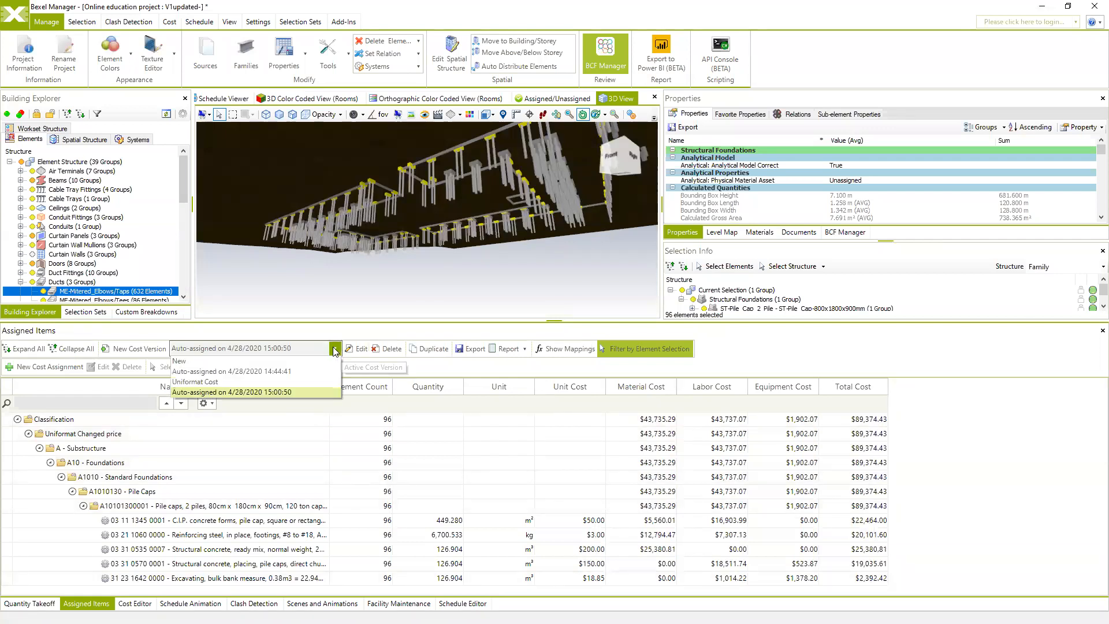
pyautogui.click(242, 382)
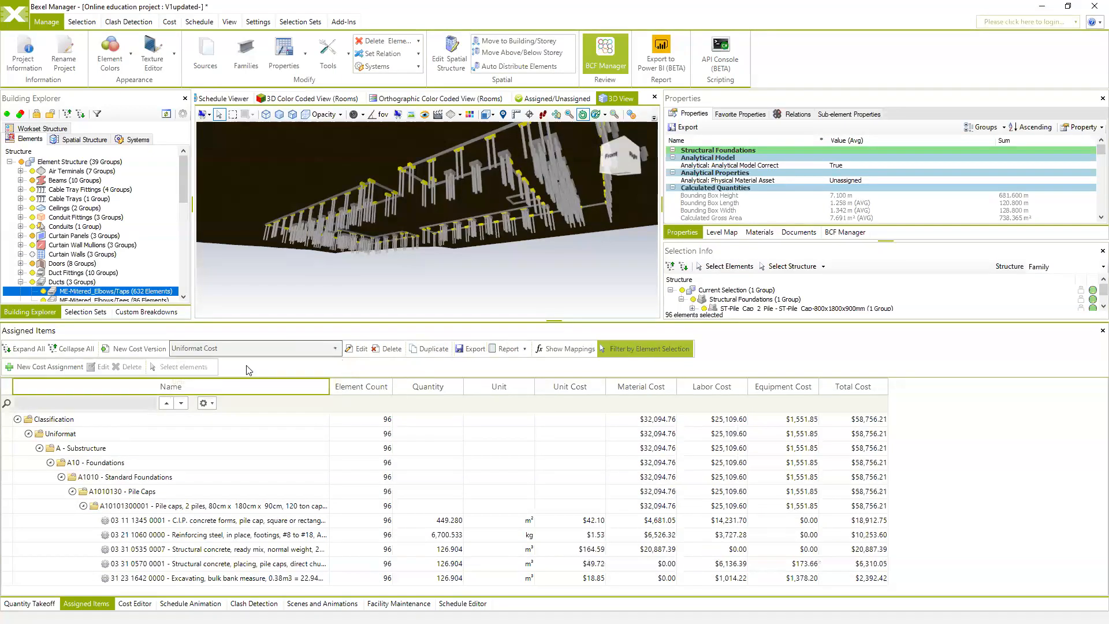
# Step: Export the filtered Uniformat Cost assigned items to the Cost databases folder as Uniformat Cost Version.xlsx
pyautogui.click(480, 352)
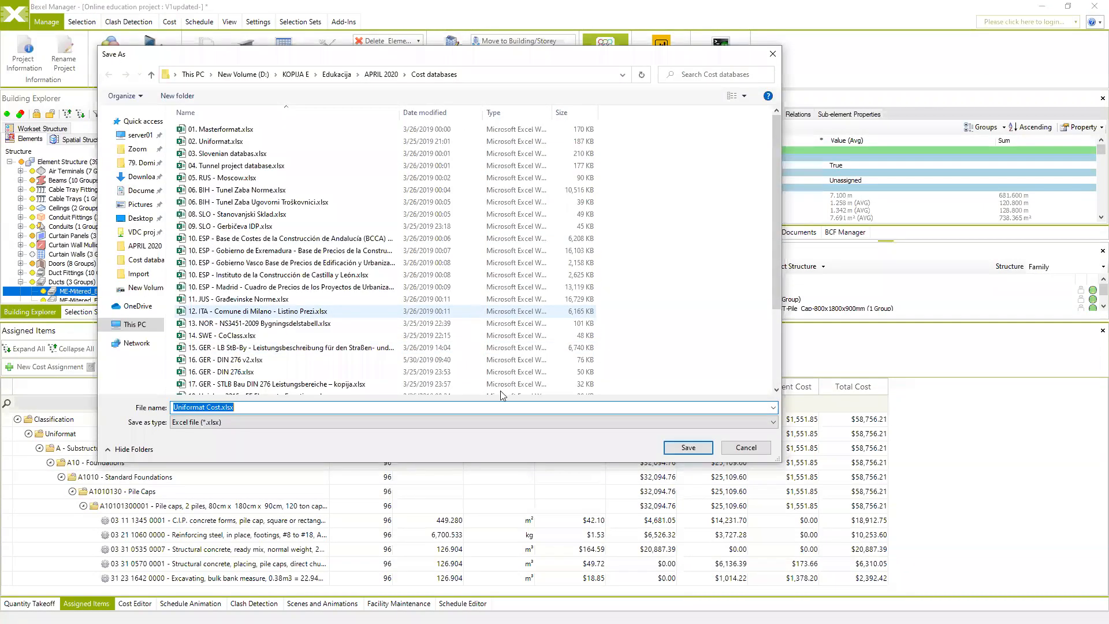
pyautogui.click(745, 449)
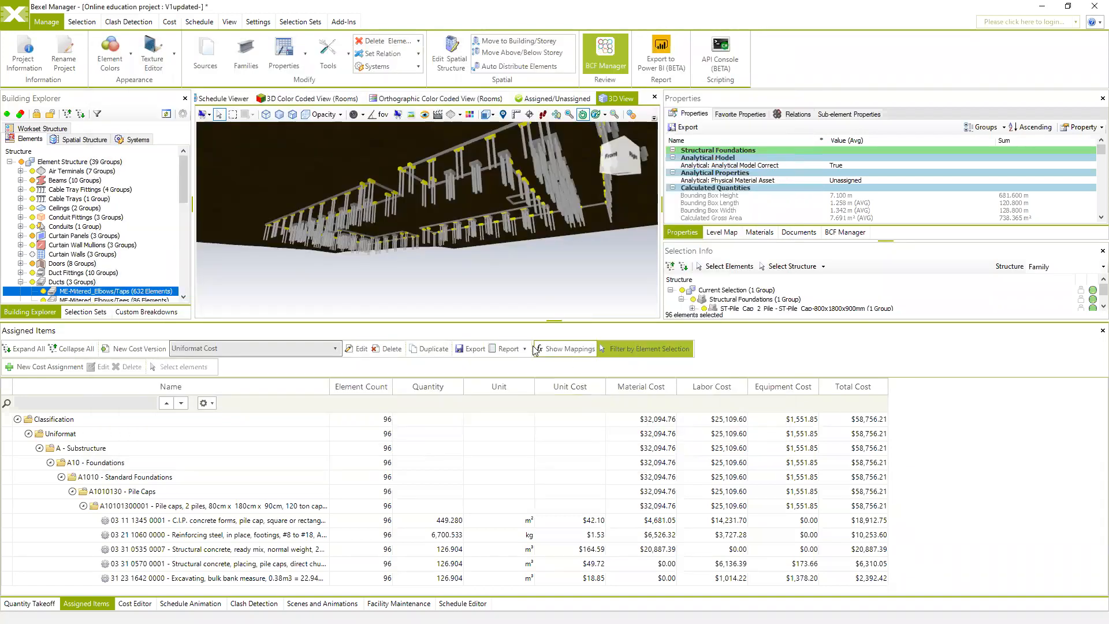
pyautogui.click(468, 351)
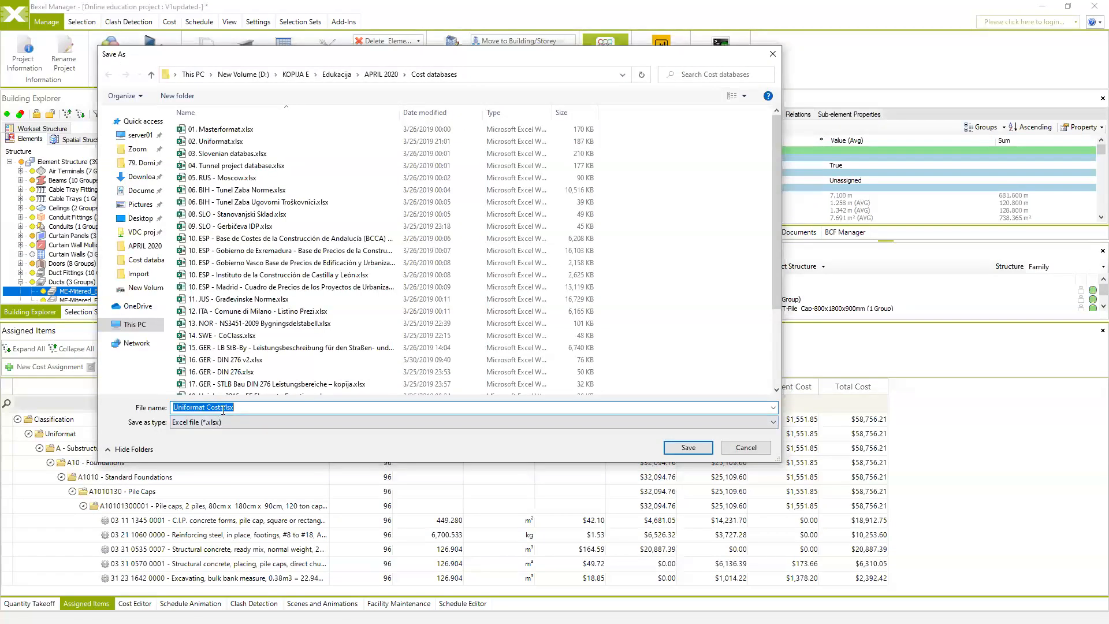
pyautogui.click(223, 407)
pyautogui.write('Ve')
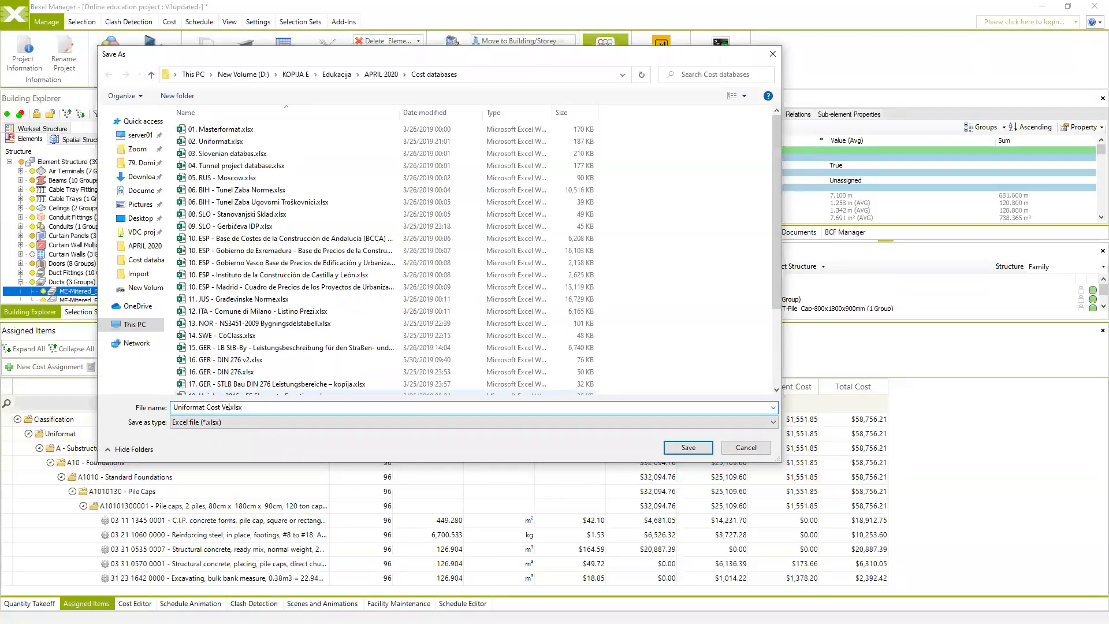
pyautogui.write('rsion')
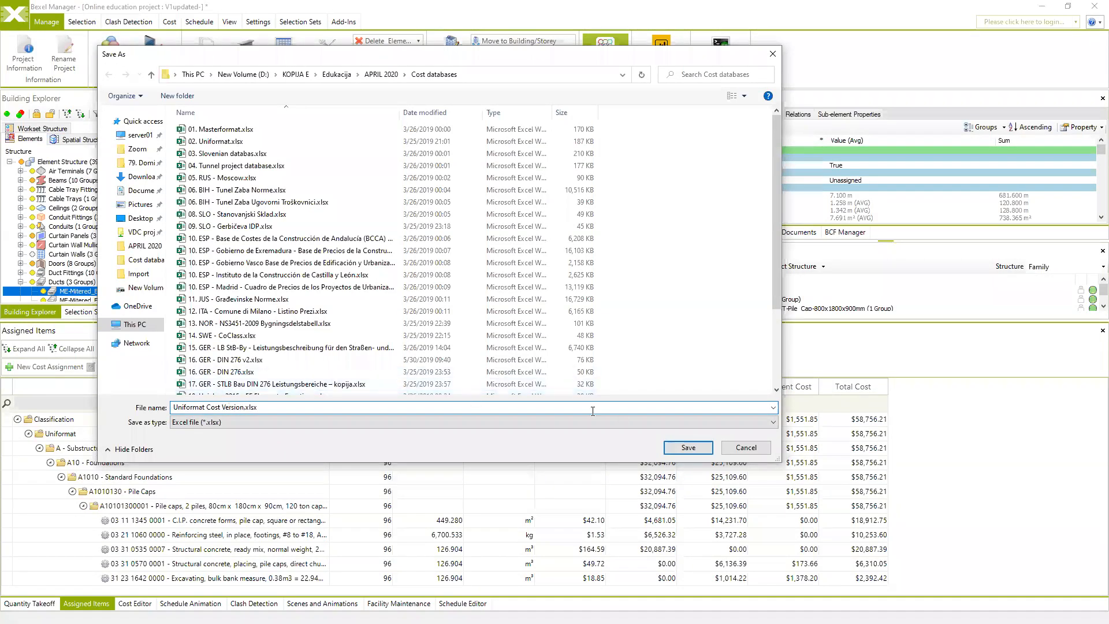
pyautogui.click(680, 448)
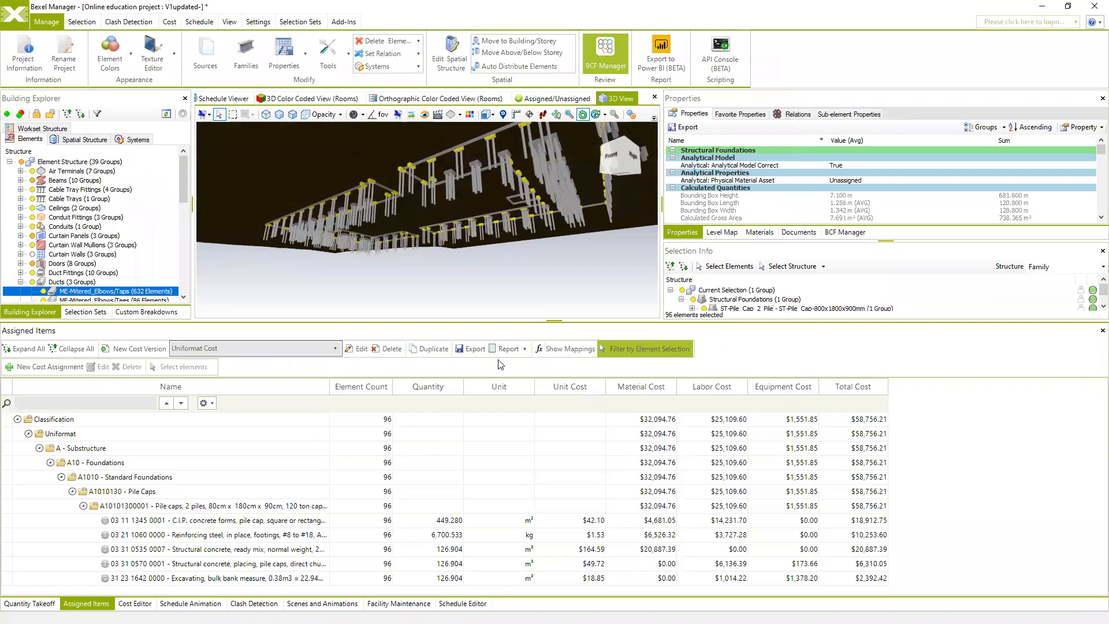
# Step: Open the exported Uniformat Cost Version workbook in Excel, examine its pile cap rows and return to Bexel Manager
pyautogui.click(592, 359)
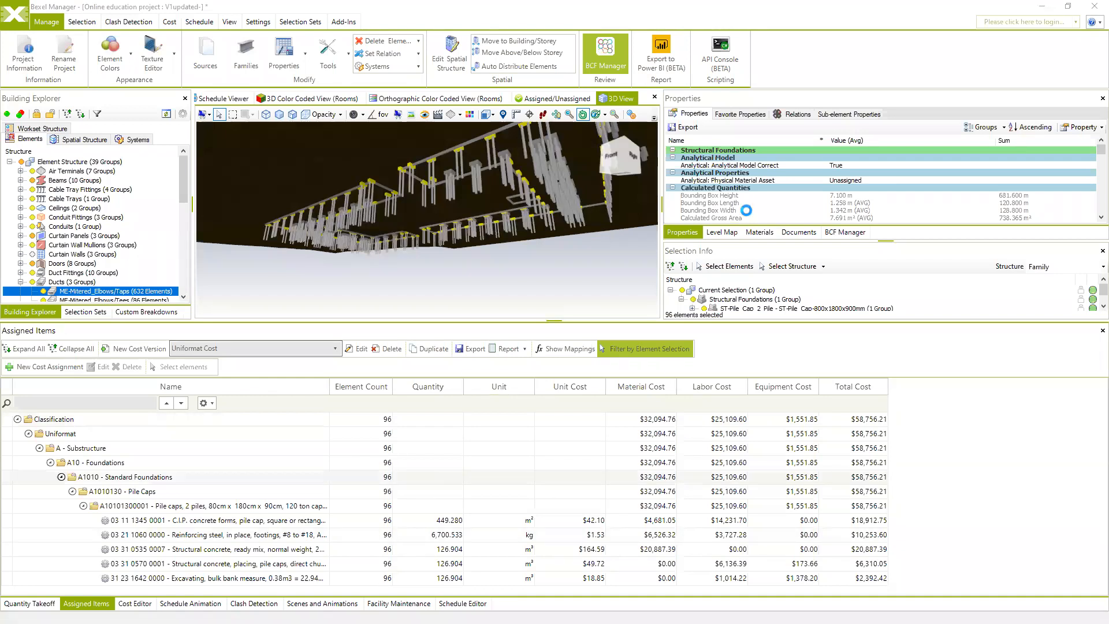
pyautogui.scroll(-1, 329, 167)
pyautogui.scroll(1, 330, 245)
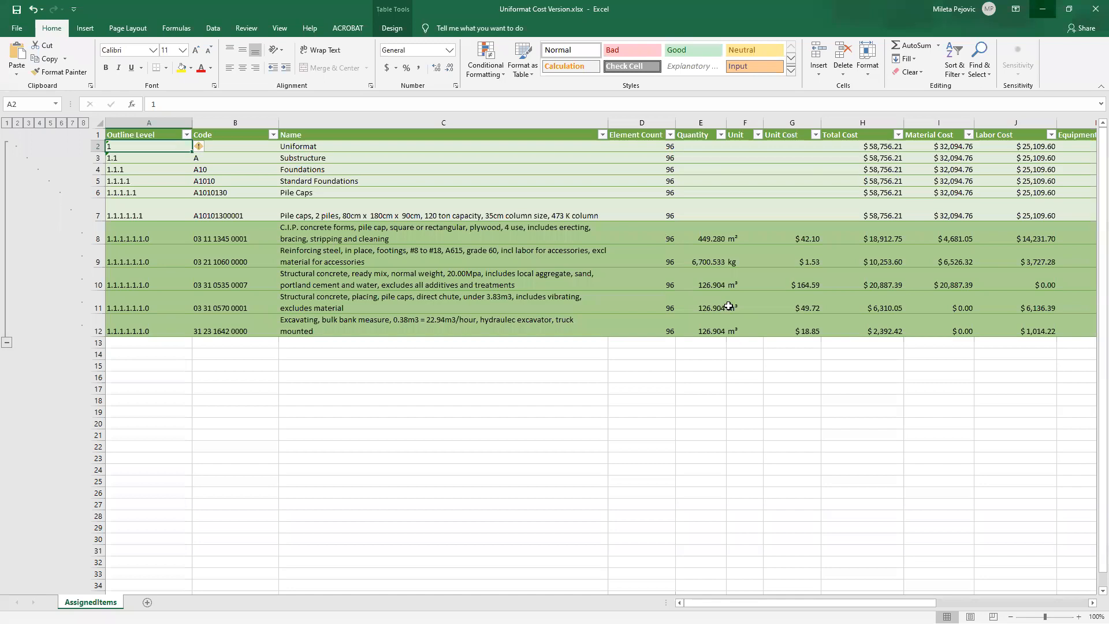
pyautogui.click(1043, 8)
pyautogui.click(1043, 8)
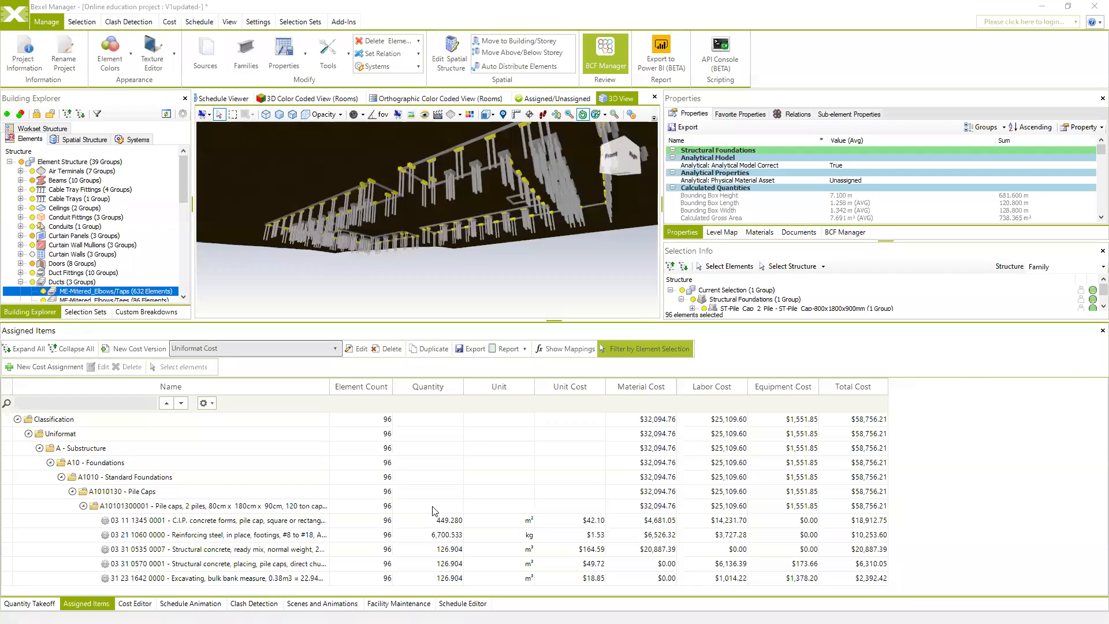
# Step: Remove the element selection filter and export the complete Uniformat Cost version as Uniformat Cost Version full.xlsx
pyautogui.click(660, 350)
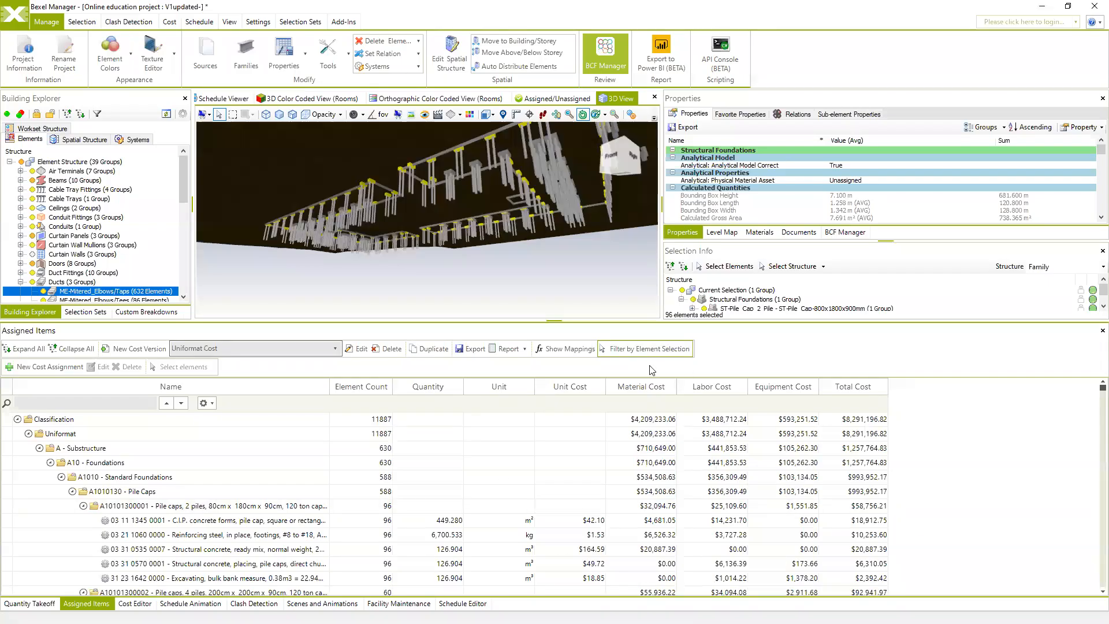
pyautogui.click(474, 350)
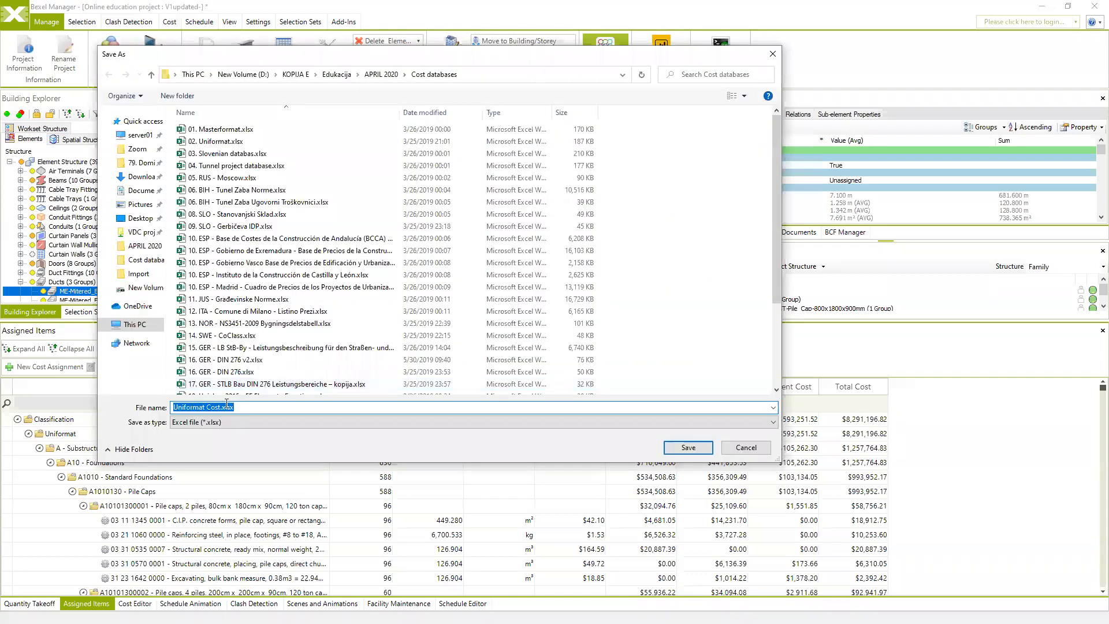
pyautogui.click(221, 407)
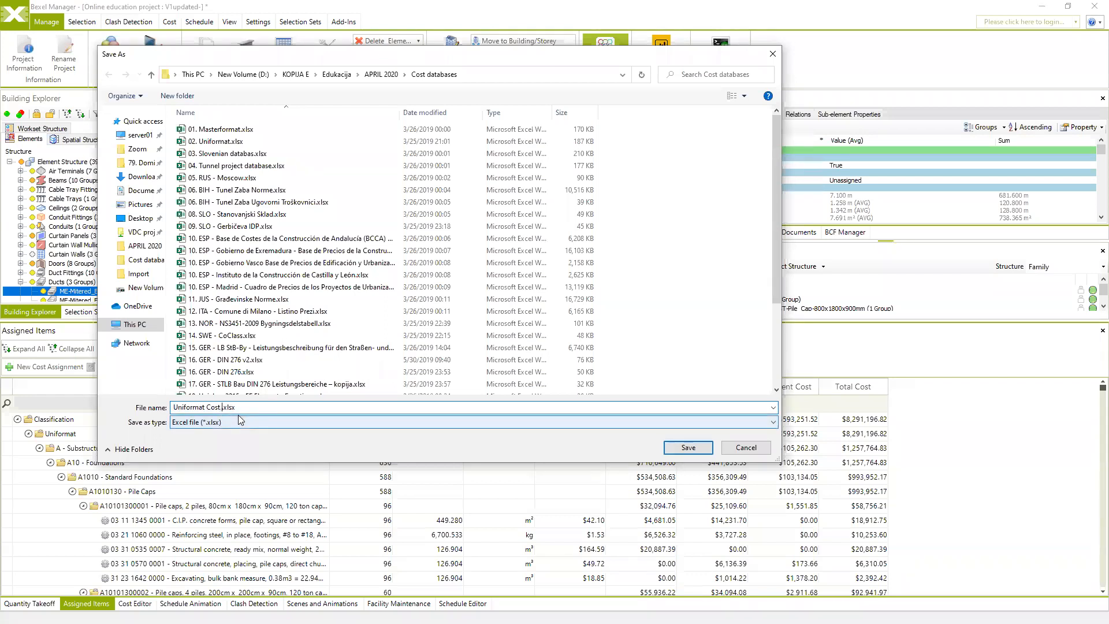
pyautogui.write('Version full')
pyautogui.click(684, 447)
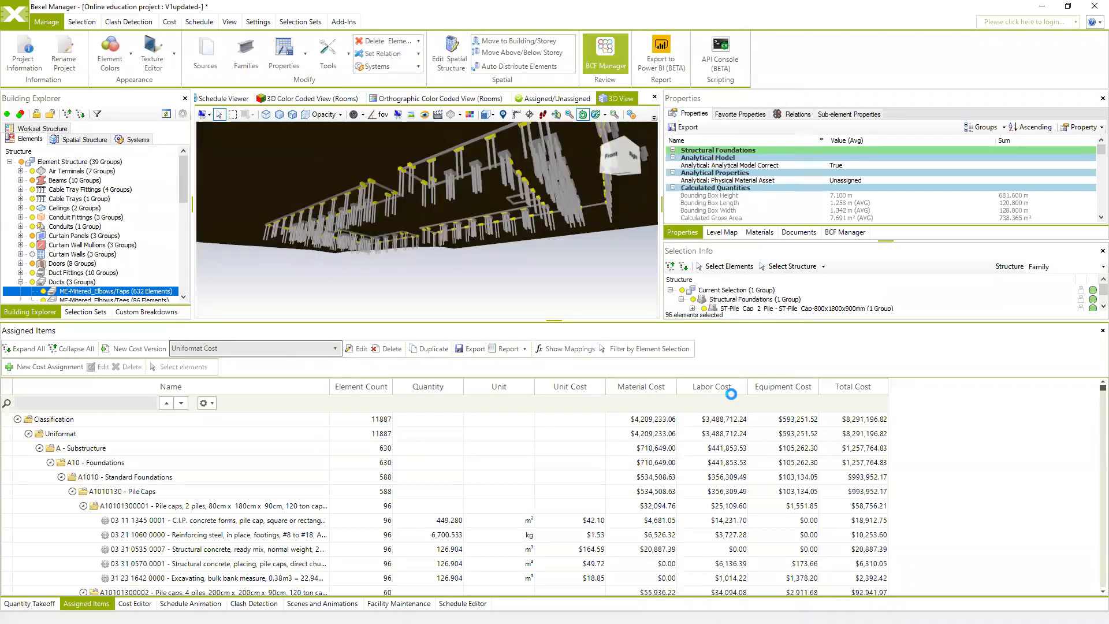
# Step: Examine the cost columns of the full export in Excel, close that workbook and return to Bexel Manager
pyautogui.click(650, 354)
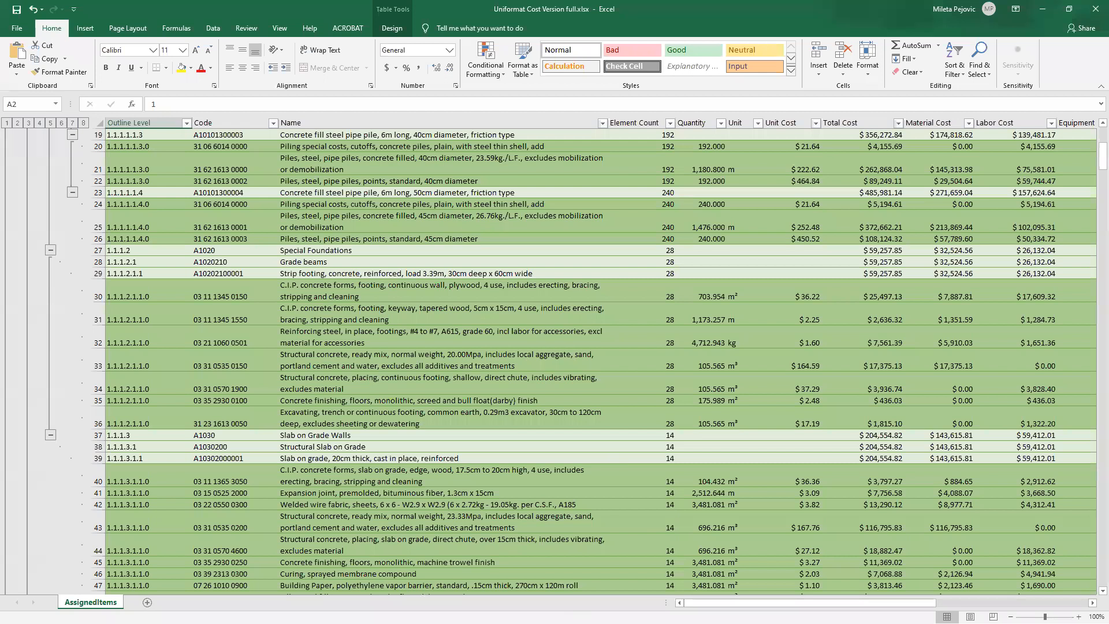
pyautogui.moveTo(747, 602); pyautogui.dragTo(859, 589)
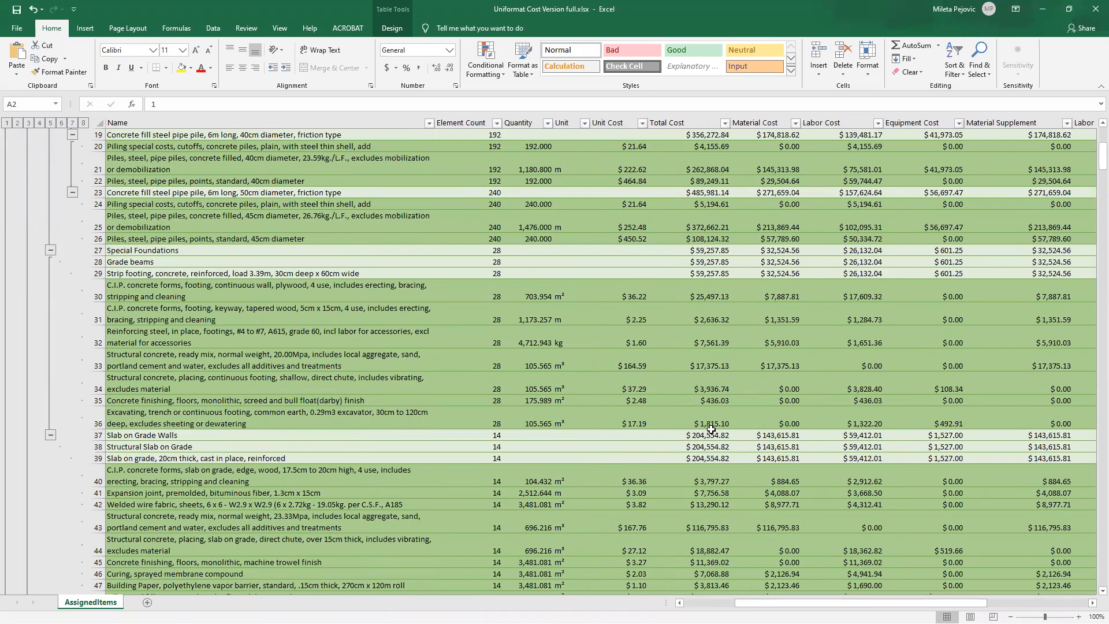
pyautogui.moveTo(796, 603); pyautogui.dragTo(744, 603)
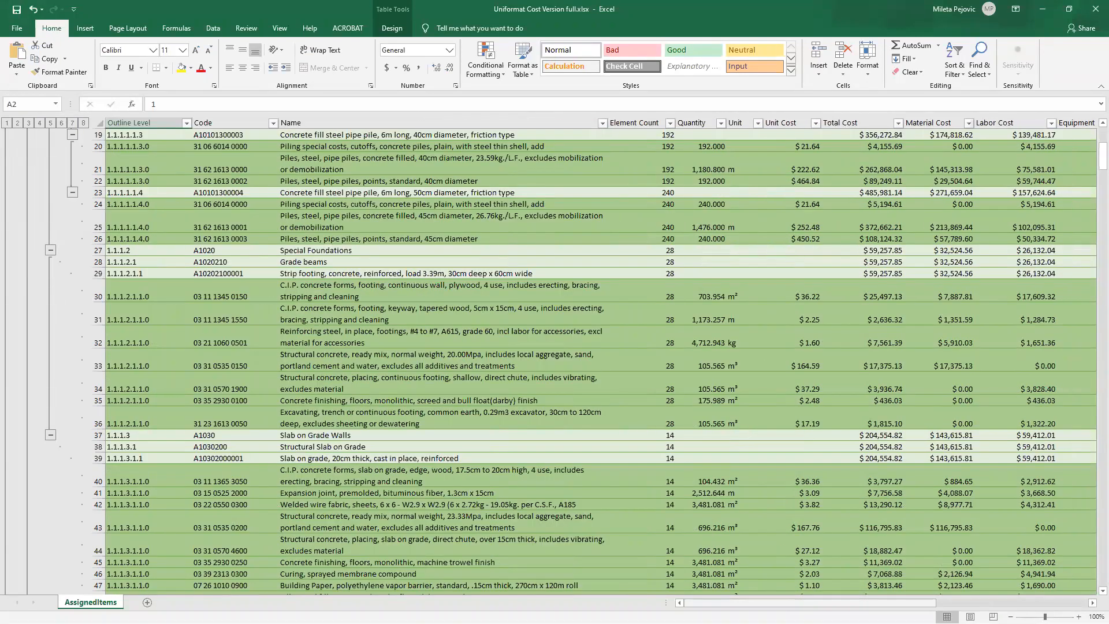
pyautogui.click(1096, 9)
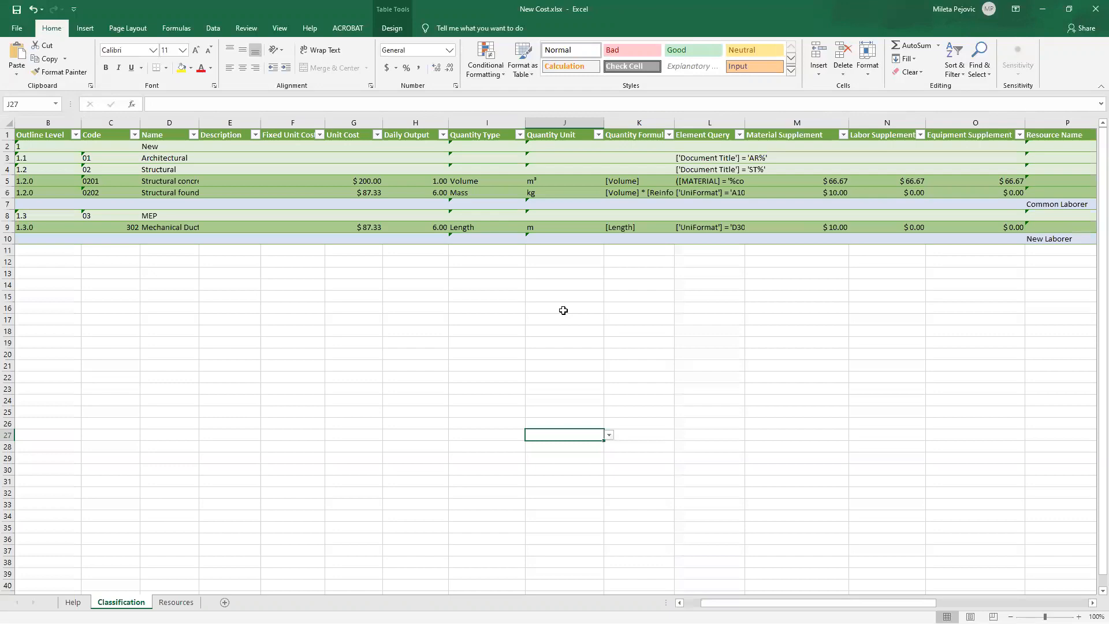
pyautogui.click(1042, 11)
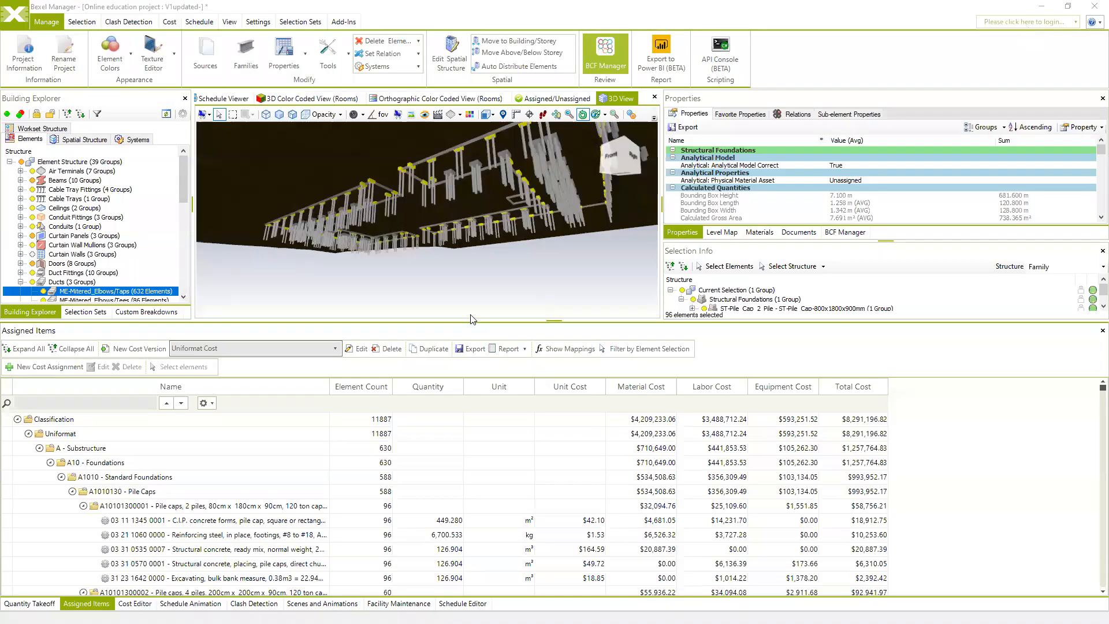
# Step: Expand the UniFormatFlat selection sets and select the A1010130 Pile Caps set followed by the B1010210 Bearing Walls - CIP set
pyautogui.moveTo(500, 245); pyautogui.dragTo(427, 250, button='middle')
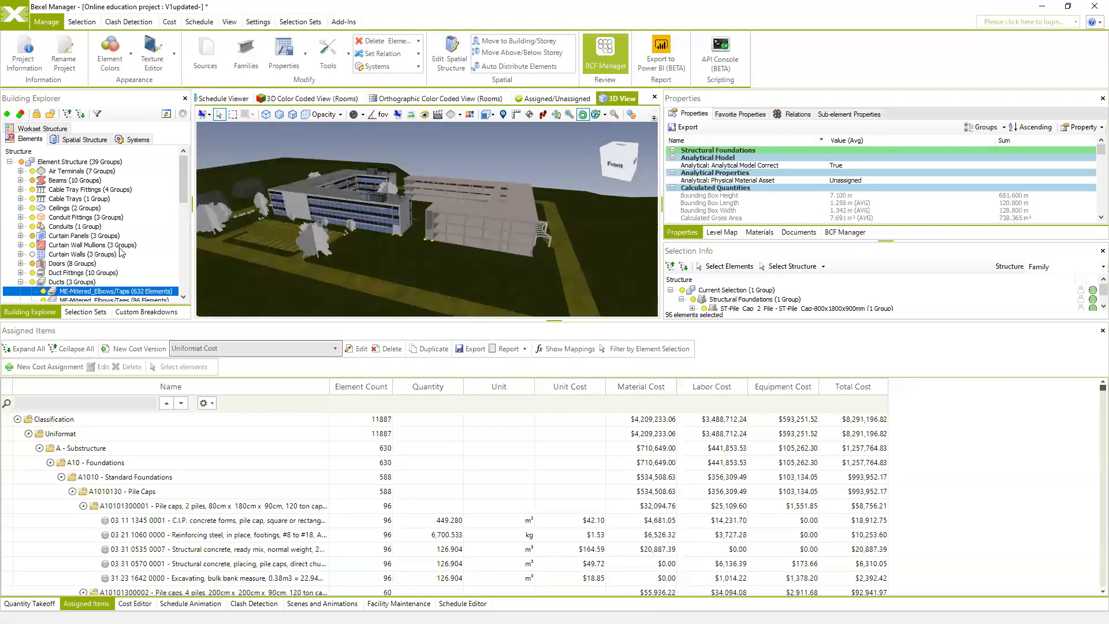
pyautogui.scroll(-5, 121, 252)
pyautogui.click(90, 312)
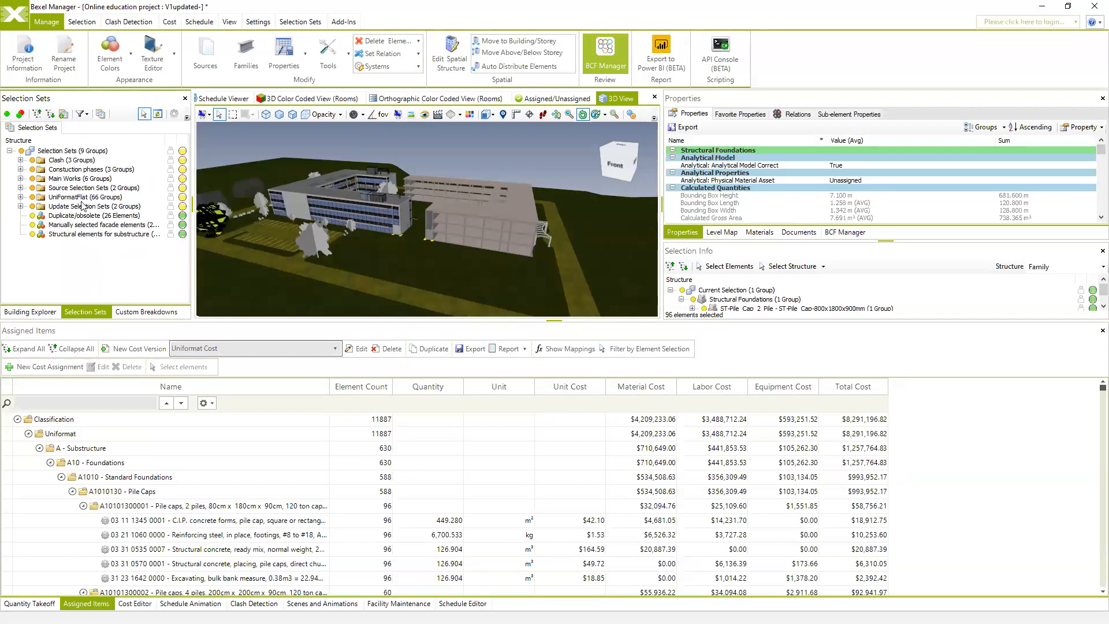
pyautogui.click(21, 197)
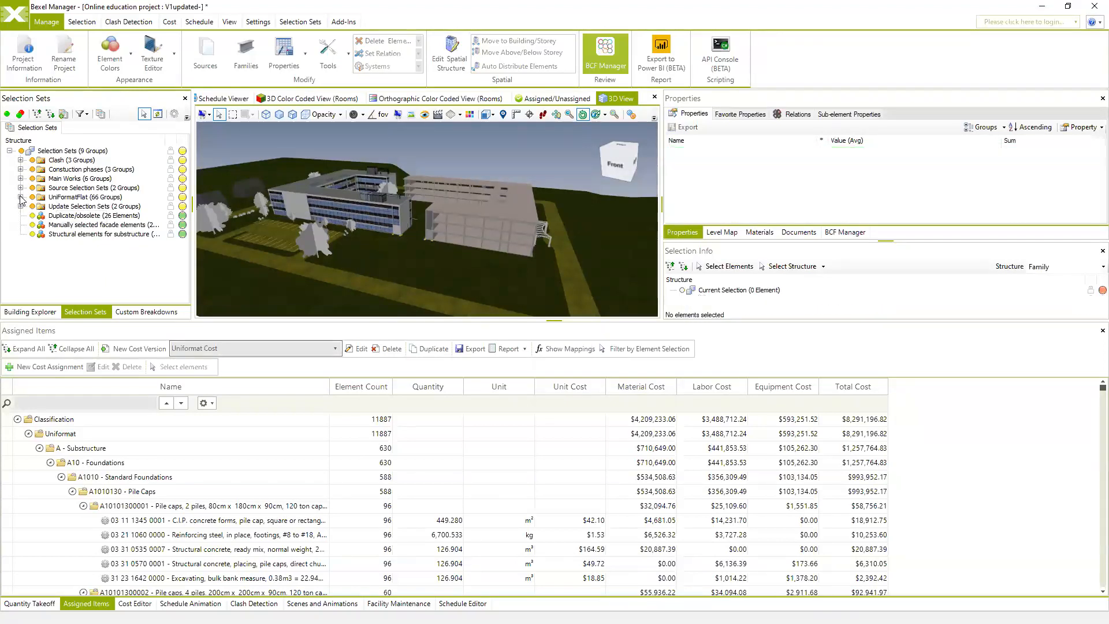
pyautogui.click(21, 197)
pyautogui.click(88, 207)
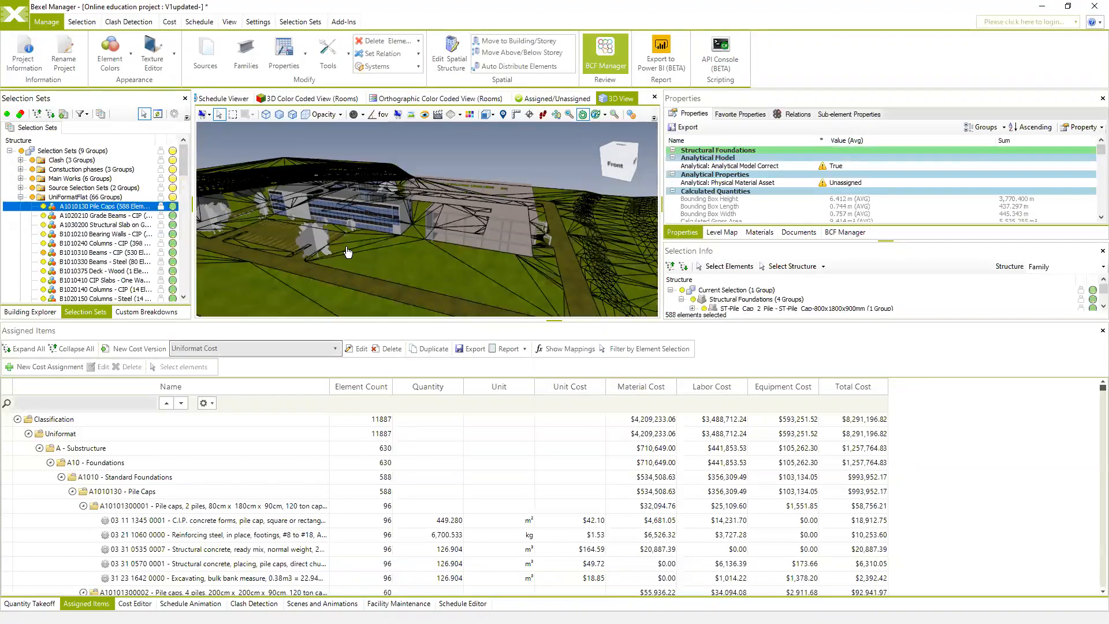
pyautogui.click(90, 233)
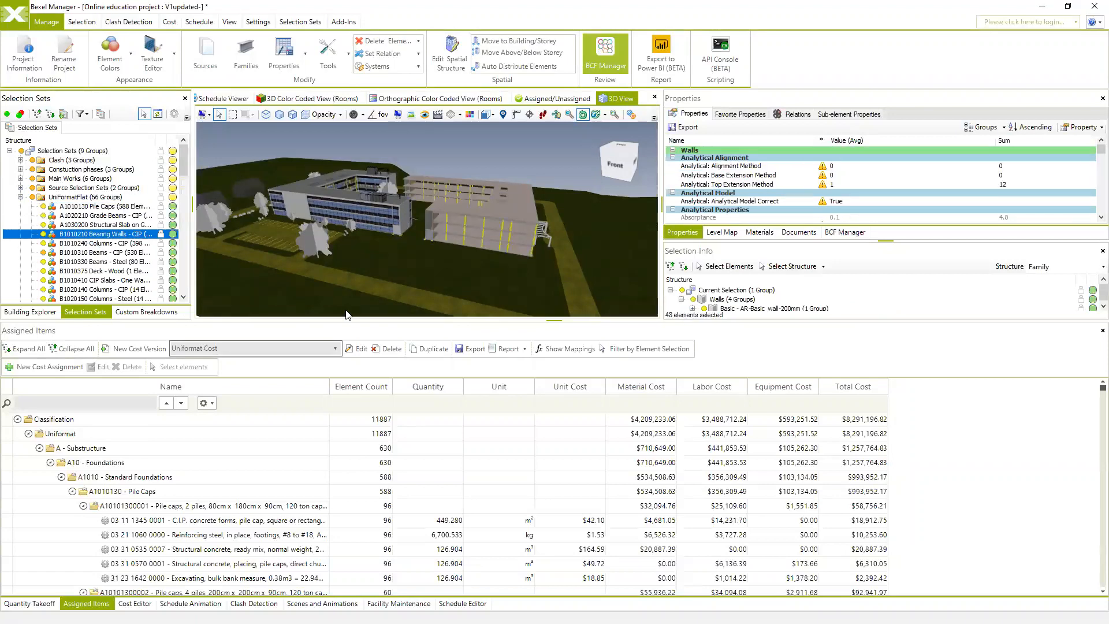
# Step: Filter the assigned items by element selection and inspect the costs of the B1010240 Columns - CIP and A1010130 Pile Caps sets
pyautogui.click(664, 350)
pyautogui.moveTo(465, 226)
pyautogui.mouseDown(button='middle')
pyautogui.moveTo(482, 234)
pyautogui.moveTo(468, 223)
pyautogui.moveTo(471, 237)
pyautogui.mouseUp(button='middle')
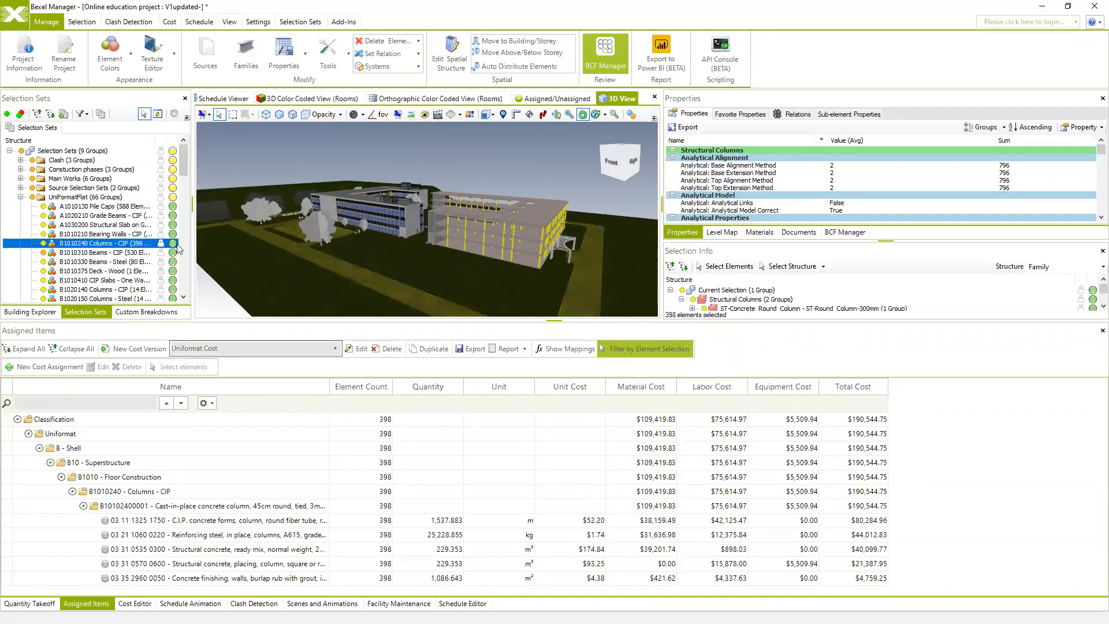
pyautogui.click(21, 197)
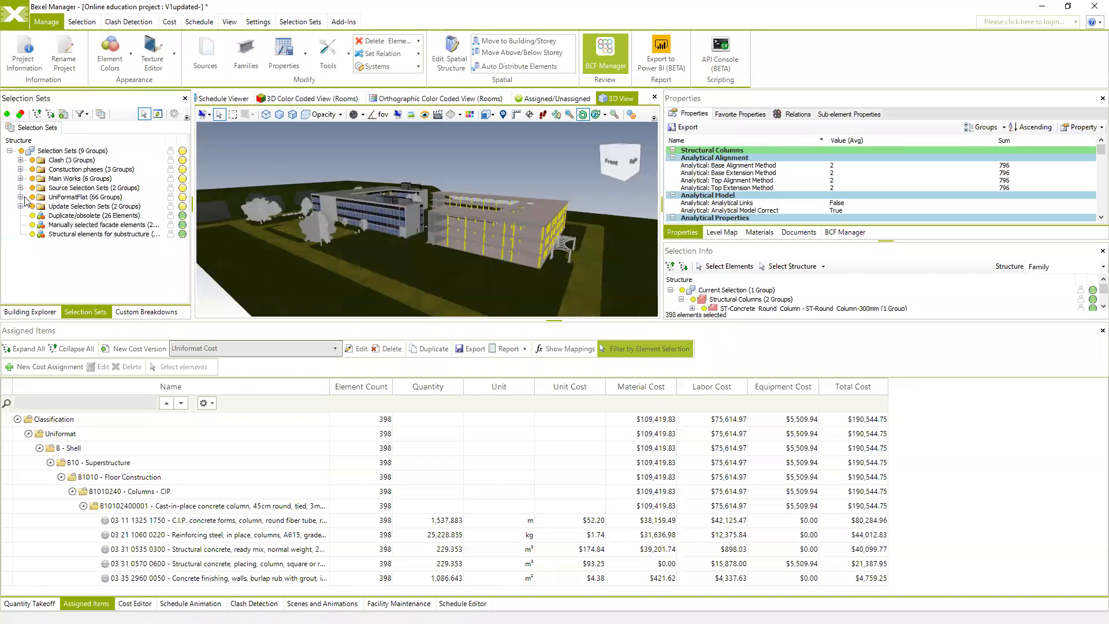
pyautogui.doubleClick(58, 197)
pyautogui.click(103, 207)
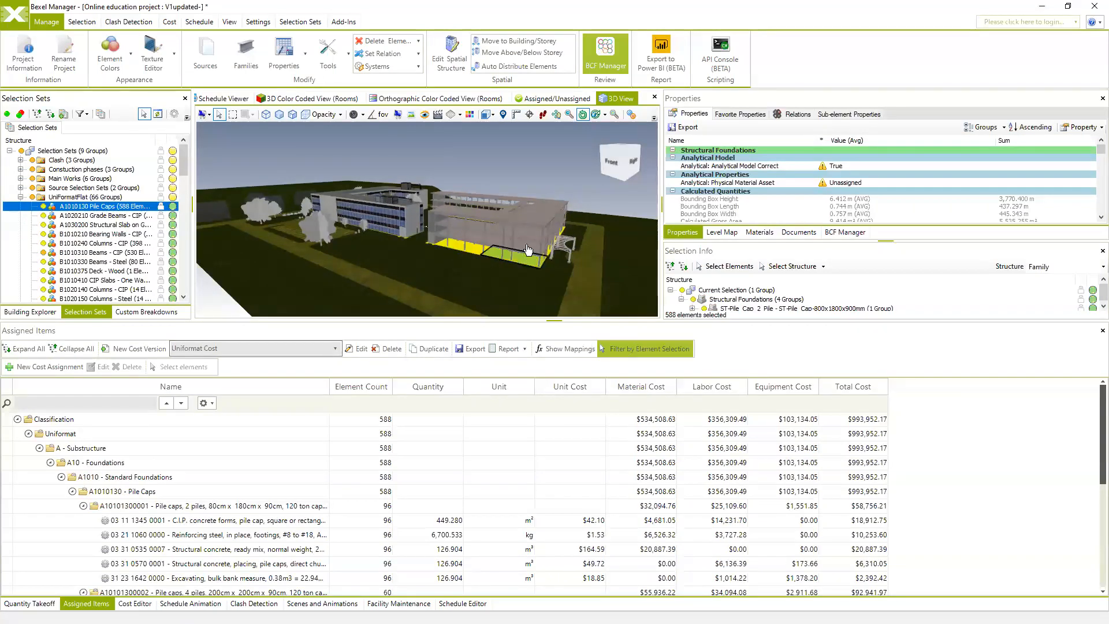
# Step: Review the assigned costs of the sets A1010130 through A1030200, followed by the B1010210 Bearing Walls - CIP through B3010120 Roofing range
pyautogui.keyDown('shift'); pyautogui.click(104, 224); pyautogui.keyUp('shift')
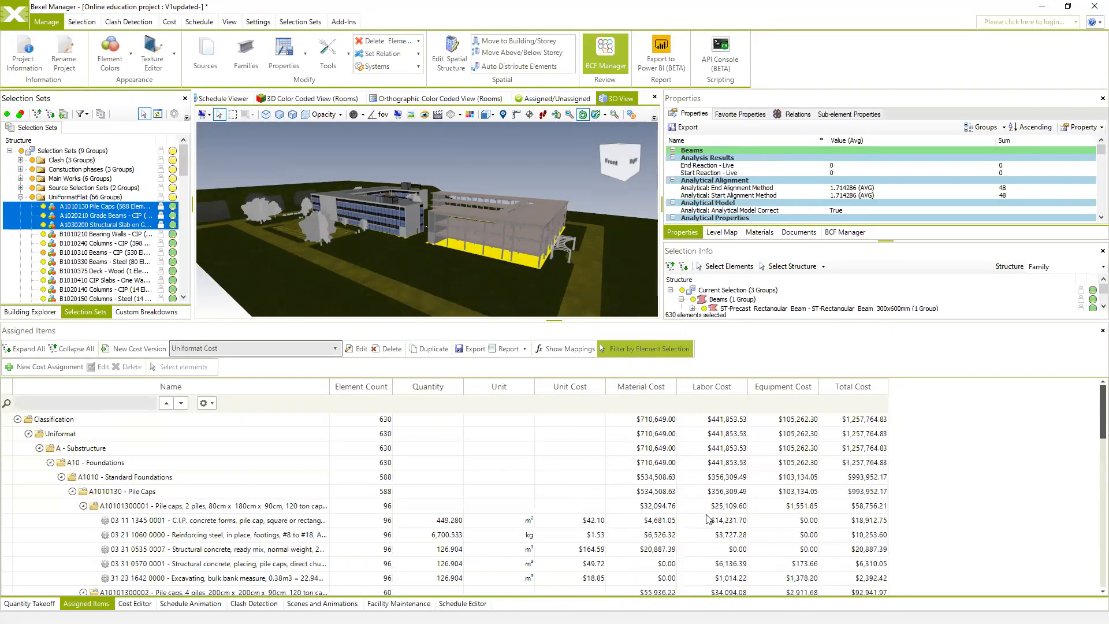
pyautogui.click(74, 234)
pyautogui.scroll(-1, 104, 254)
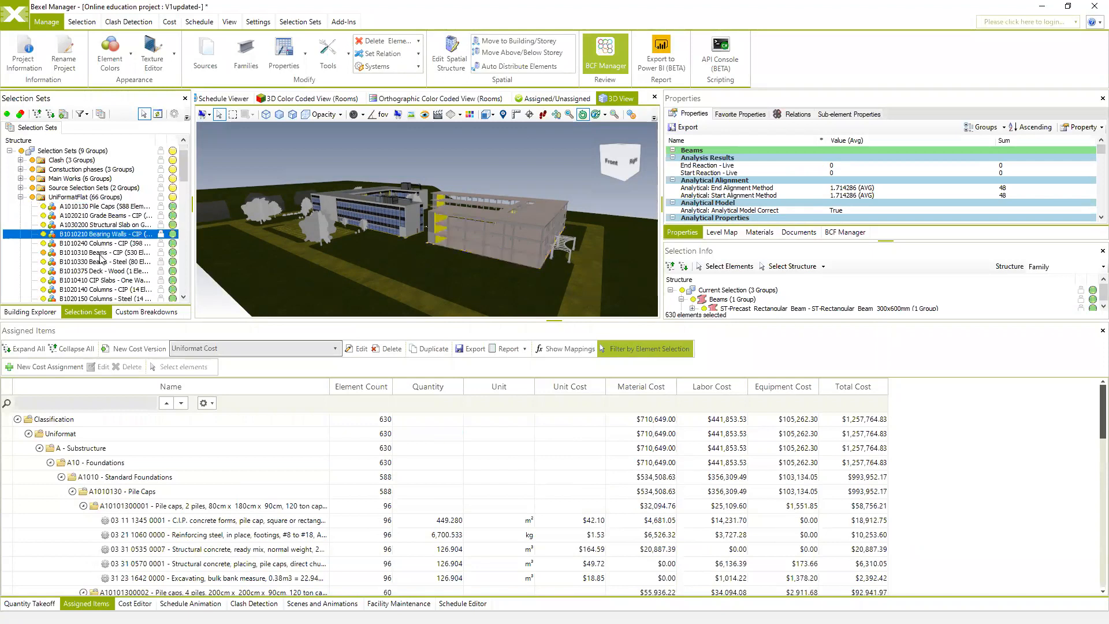
pyautogui.scroll(-2, 97, 258)
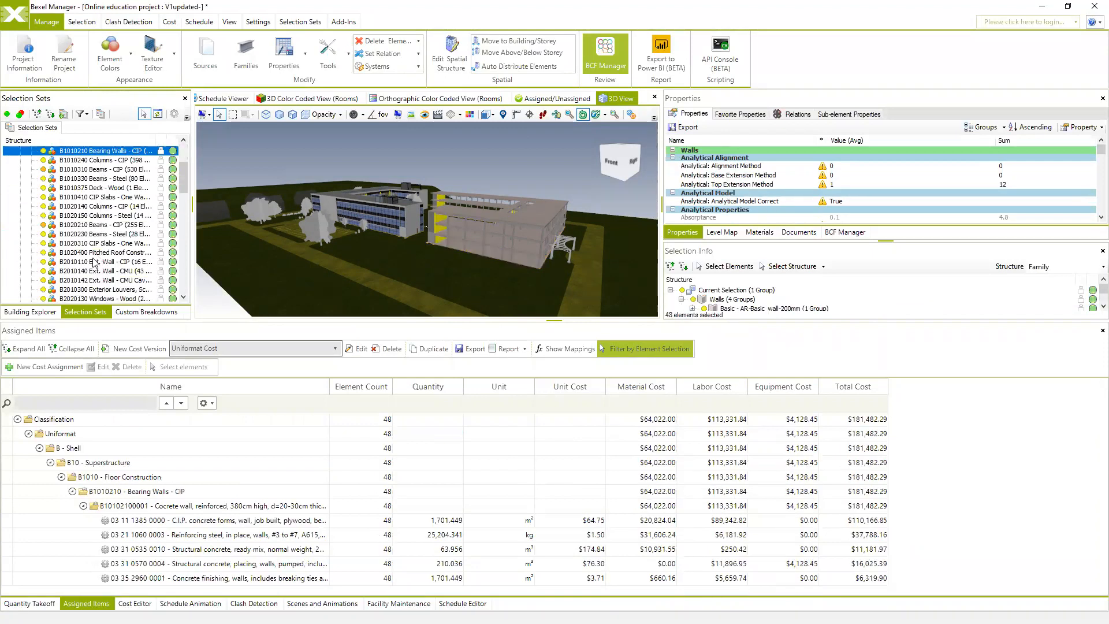
pyautogui.scroll(-2, 95, 262)
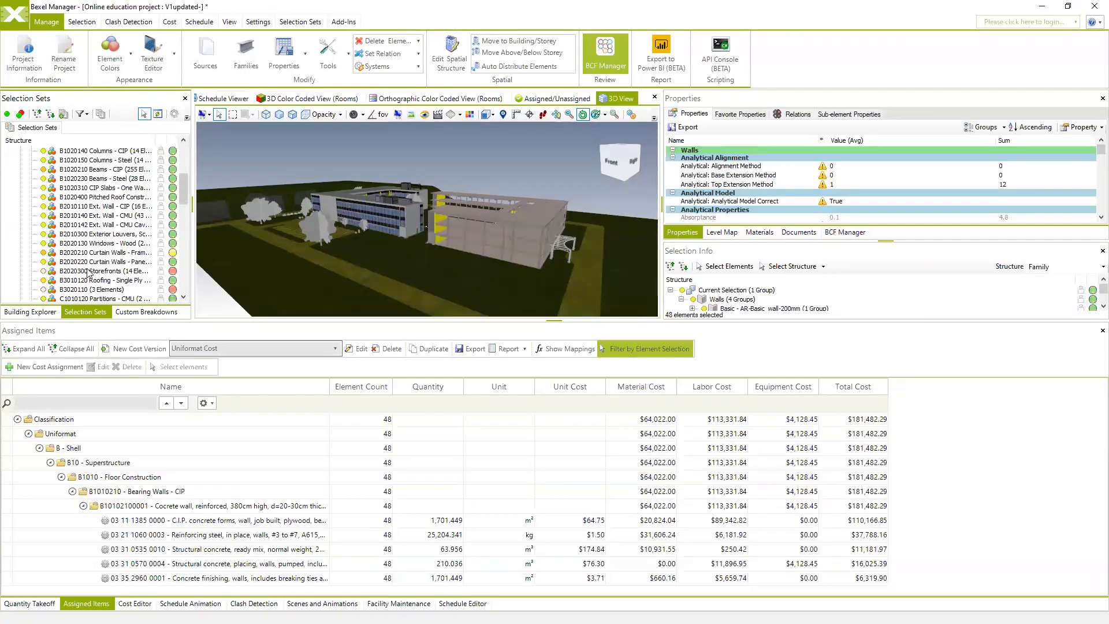
pyautogui.keyDown('shift'); pyautogui.click(80, 282); pyautogui.keyUp('shift')
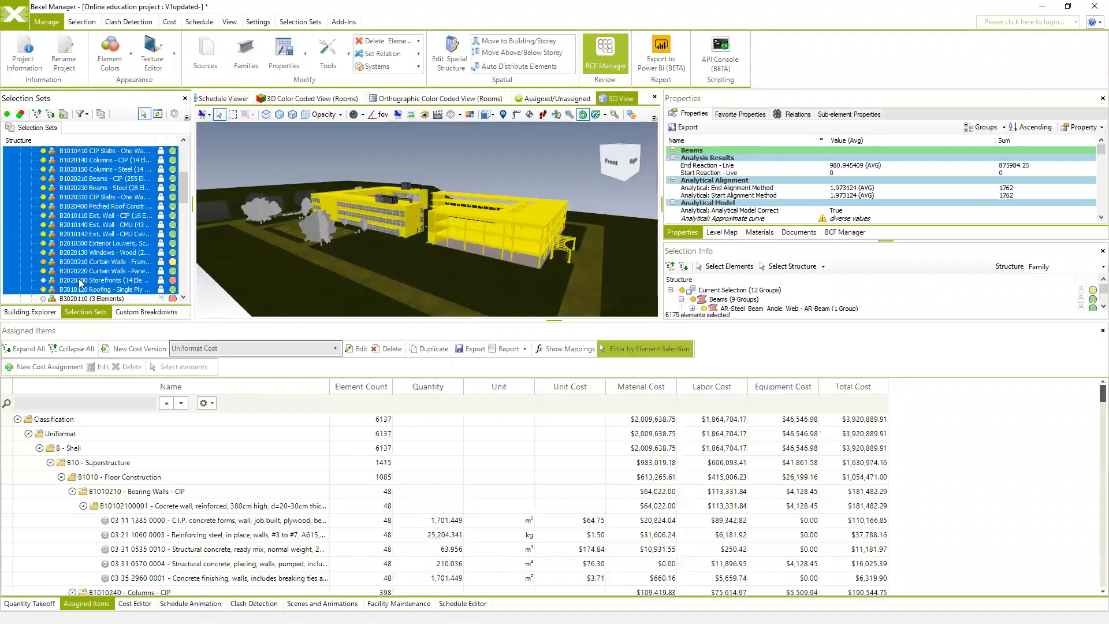
pyautogui.scroll(-2, 80, 282)
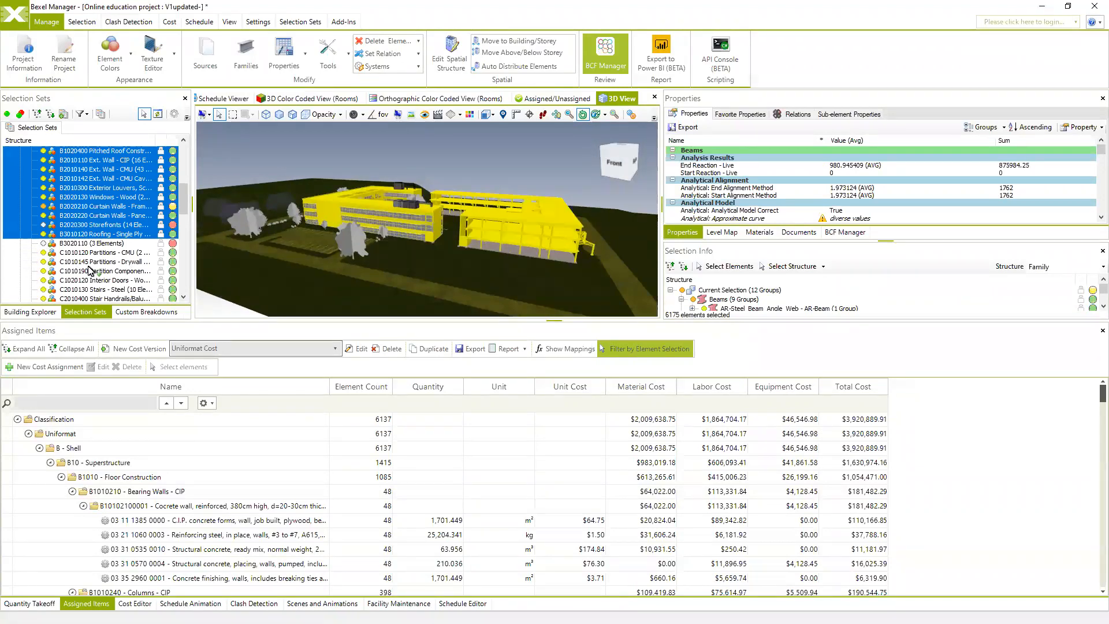
pyautogui.moveTo(430, 253); pyautogui.dragTo(426, 256, button='middle')
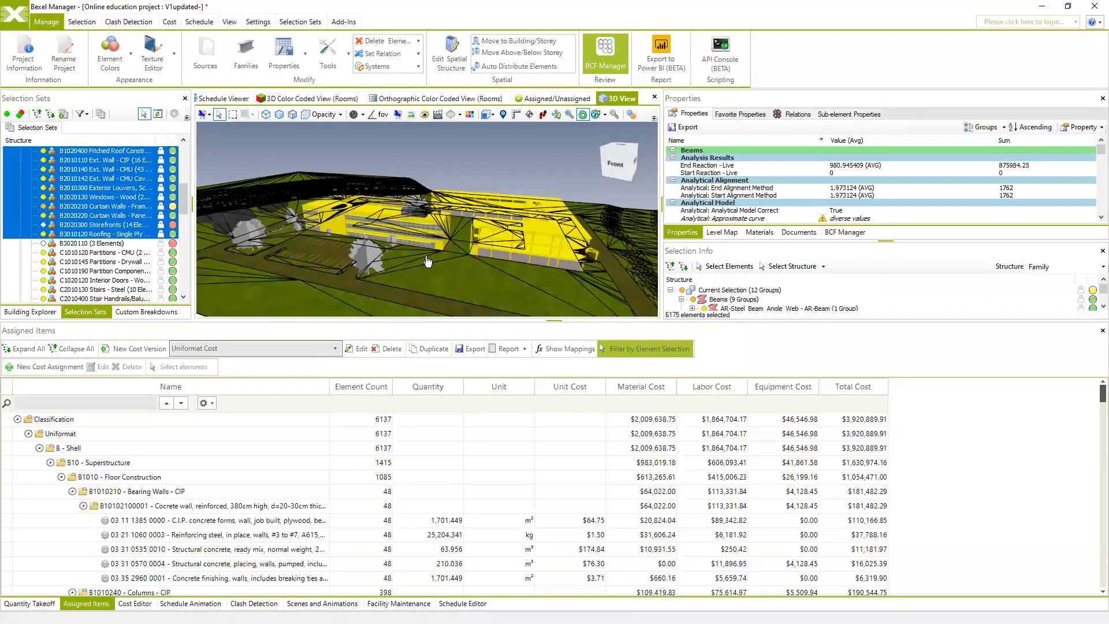
pyautogui.moveTo(456, 319); pyautogui.dragTo(465, 399)
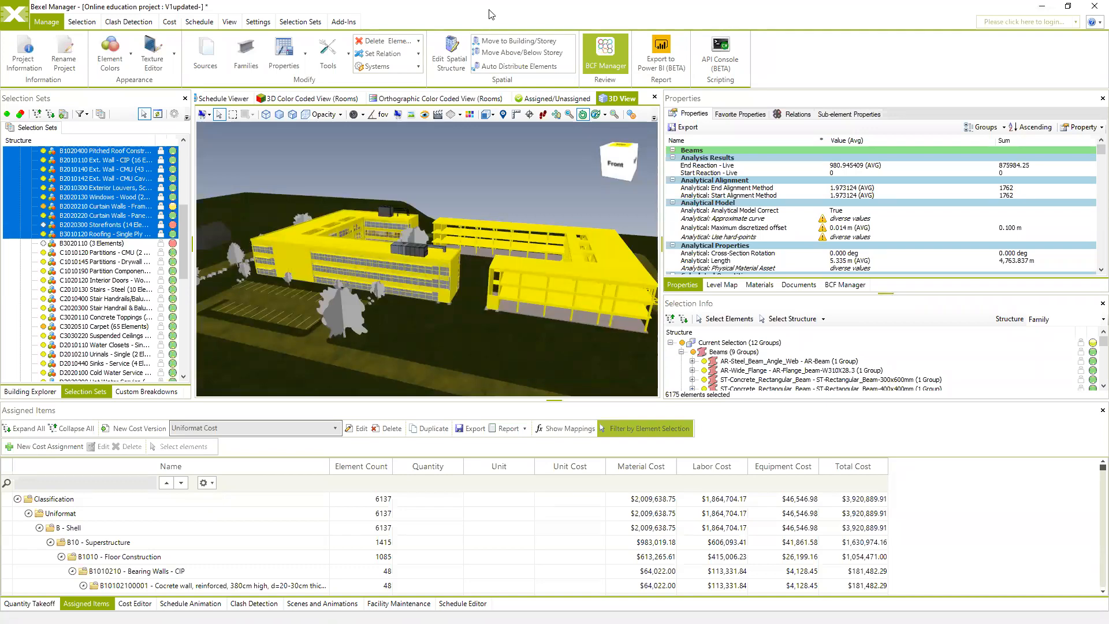
# Step: Switch to the Infrastructure by Obermeyer project and maximize its window
pyautogui.moveTo(489, 14); pyautogui.dragTo(587, 95)
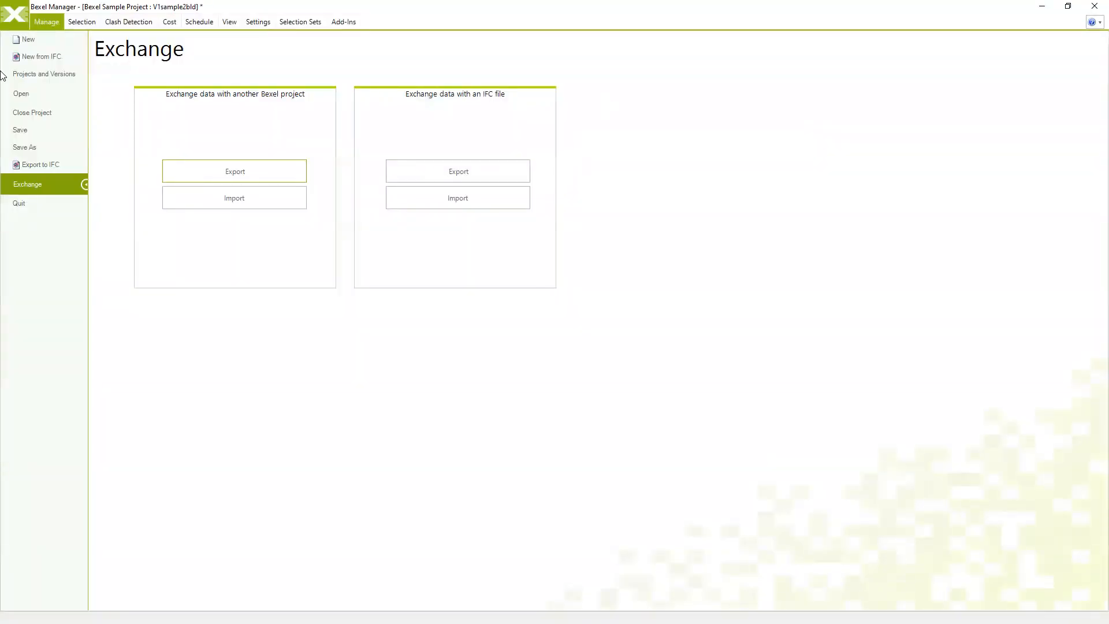
pyautogui.click(24, 17)
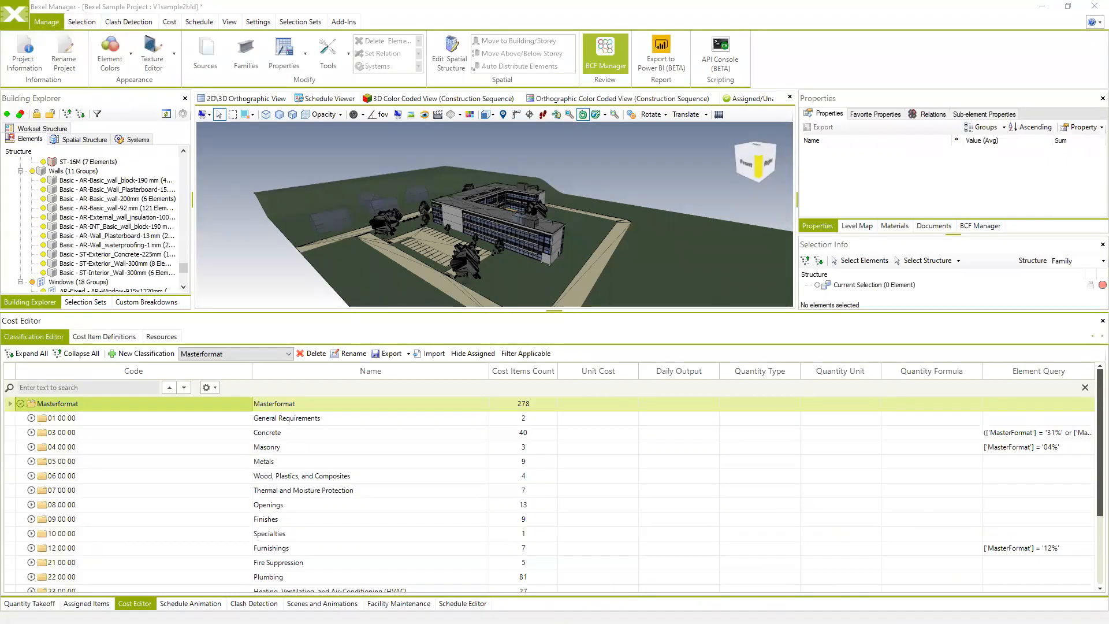
pyautogui.moveTo(1108, 92); pyautogui.dragTo(363, 75)
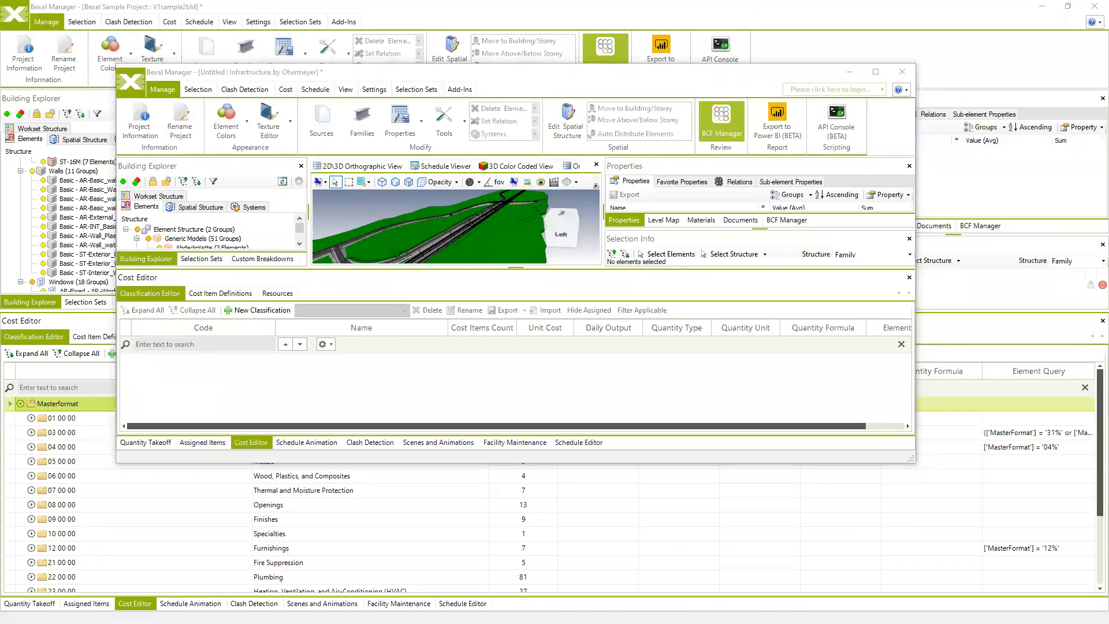
pyautogui.click(876, 72)
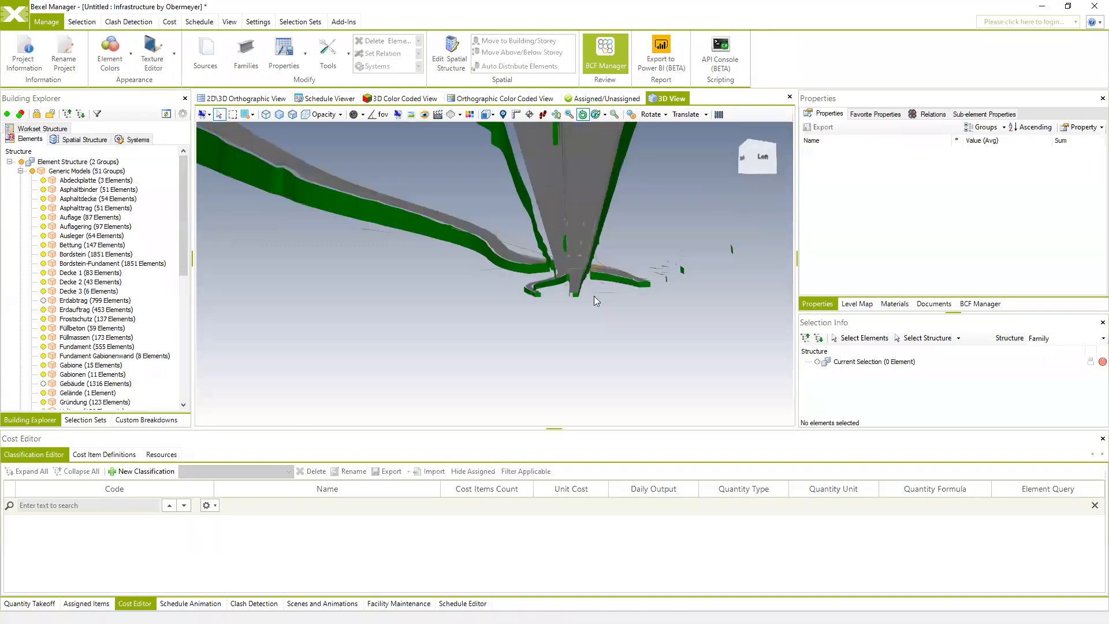
# Step: Inspect the roads and railway tracks of the infrastructure model and review its IFC source file
pyautogui.scroll(5, 530, 324)
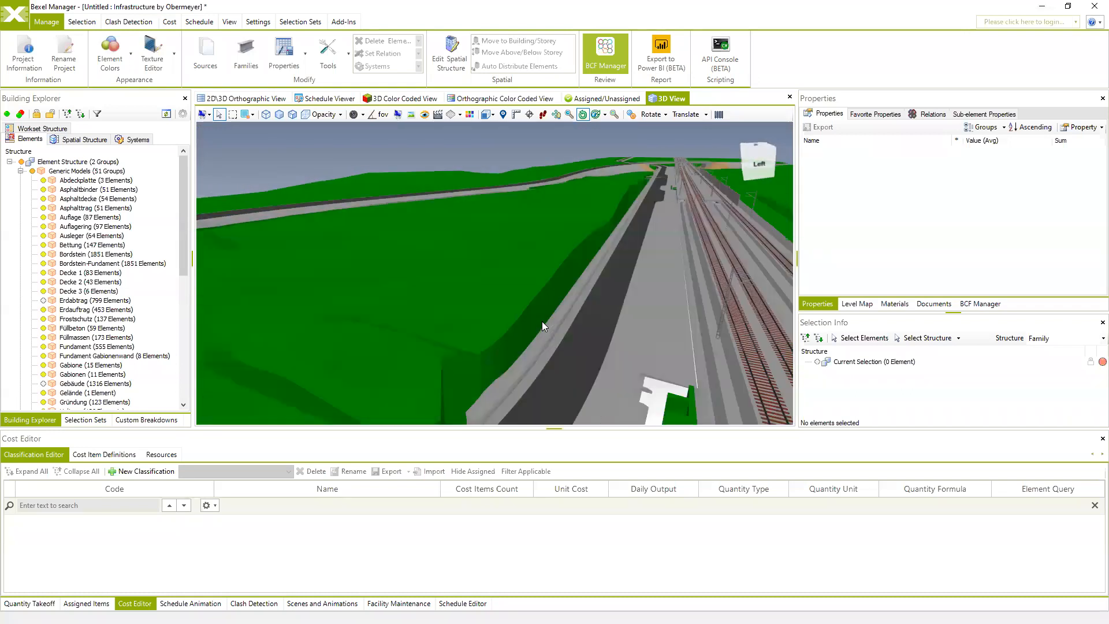
pyautogui.scroll(-5, 525, 323)
pyautogui.moveTo(571, 317)
pyautogui.mouseDown(button='middle')
pyautogui.moveTo(631, 319)
pyautogui.moveTo(589, 318)
pyautogui.mouseUp(button='middle')
pyautogui.scroll(5, 577, 325)
pyautogui.scroll(-5, 601, 340)
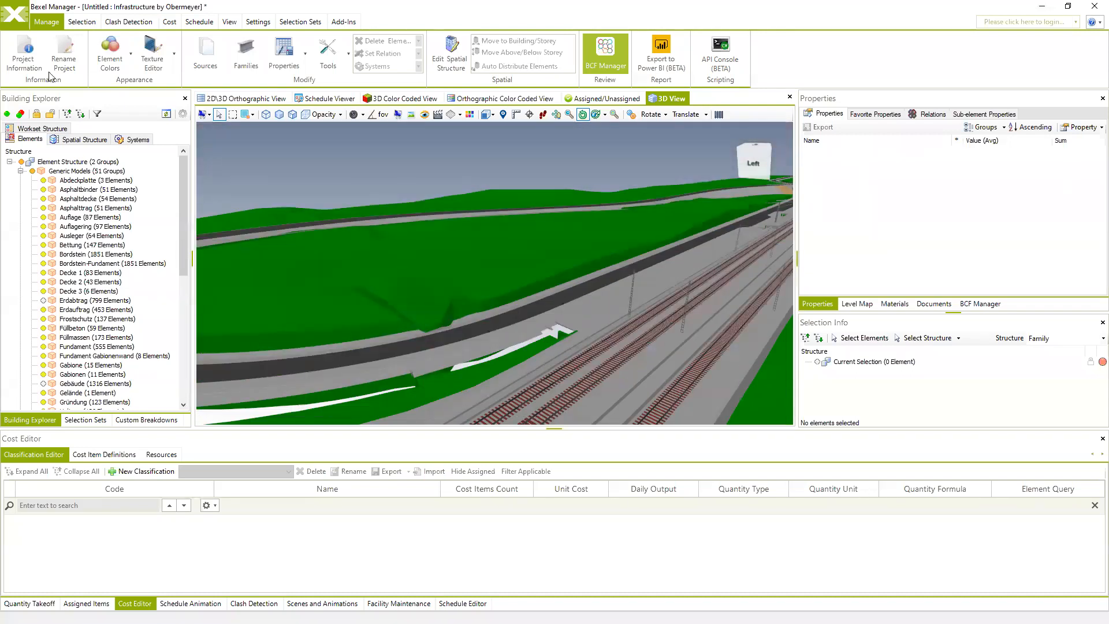
pyautogui.click(205, 52)
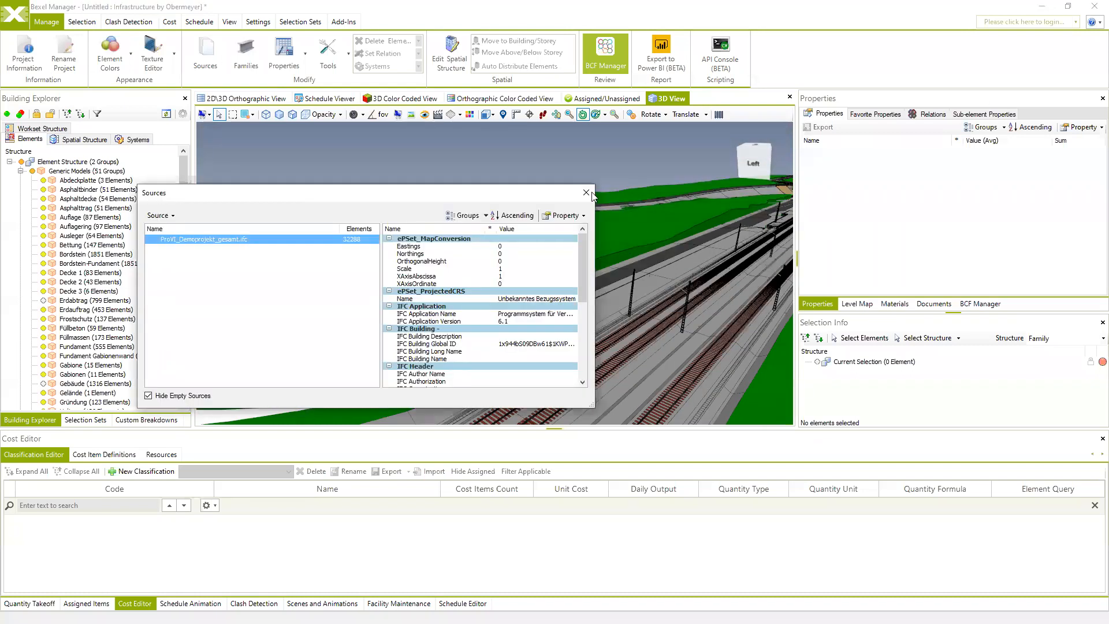
pyautogui.click(586, 193)
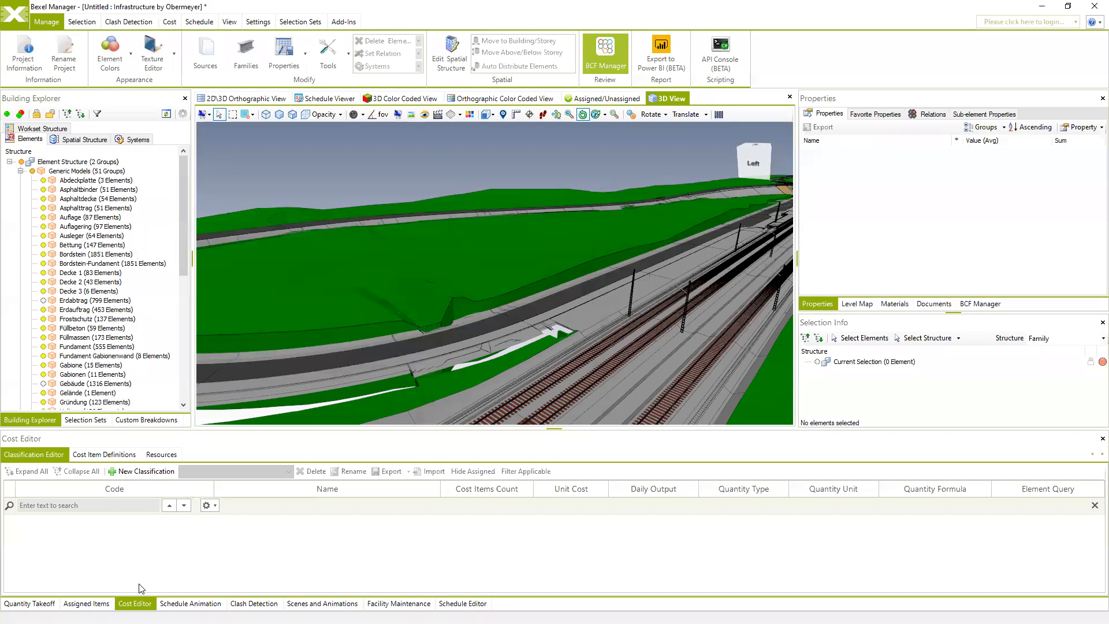
# Step: Open the Blank QTO quantity takeoff definition, reset its breakdown tree, inspect the Group by Family and Count entries, and cancel
pyautogui.click(30, 603)
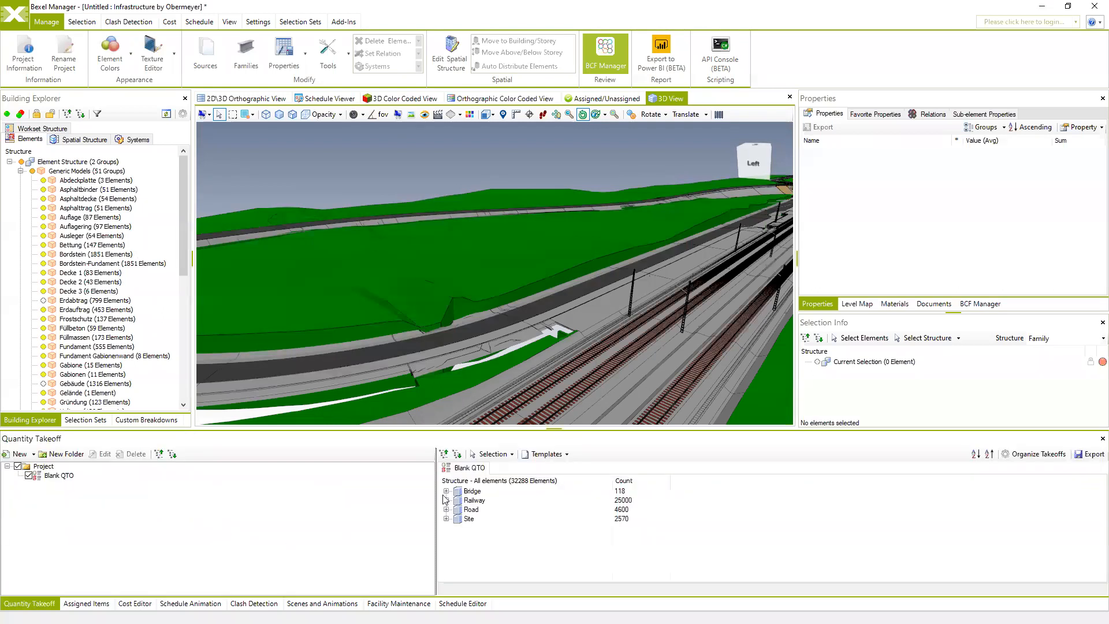
pyautogui.rightClick(454, 468)
pyautogui.click(480, 476)
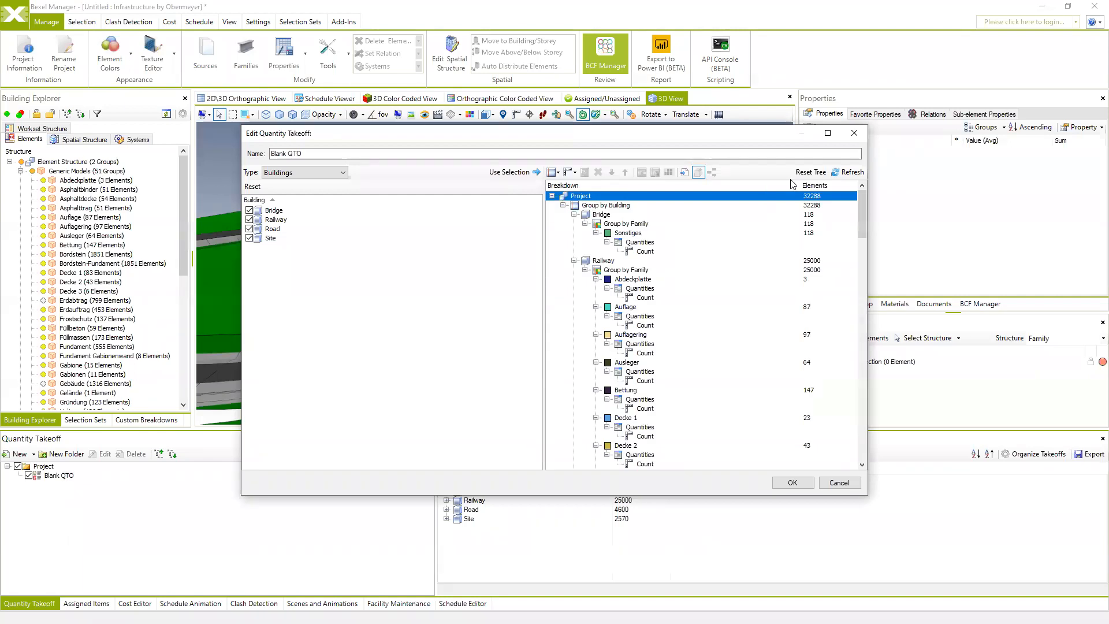
pyautogui.click(809, 172)
pyautogui.click(625, 214)
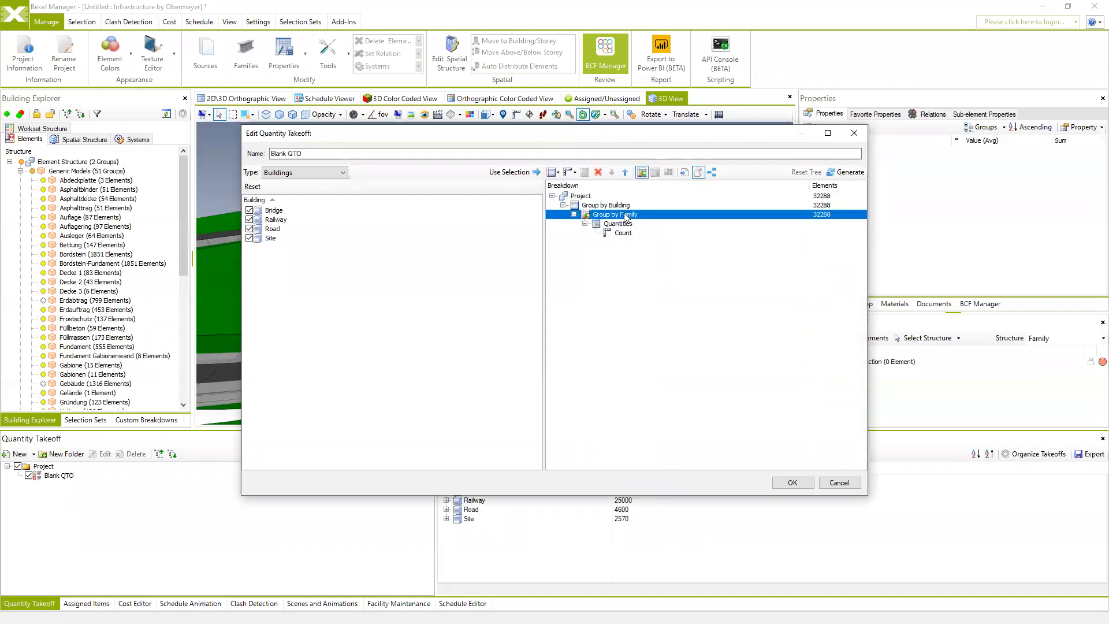
pyautogui.click(625, 233)
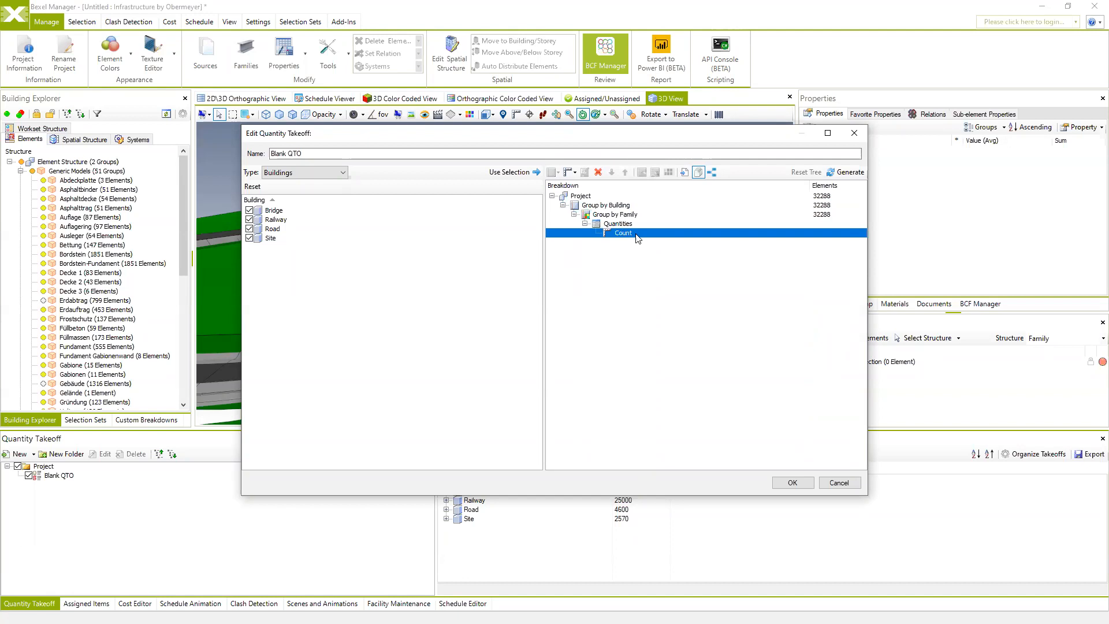
pyautogui.click(845, 487)
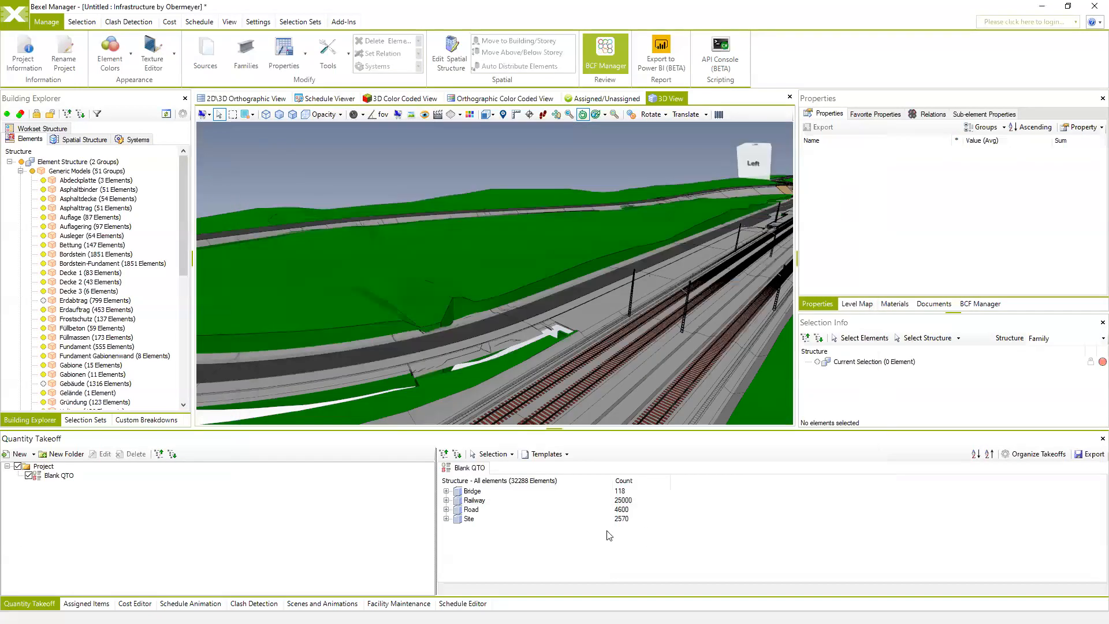
# Step: Examine the railway model alongside the Bridge and Railway groups of the Blank QTO takeoff
pyautogui.moveTo(591, 331); pyautogui.dragTo(510, 314, button='middle')
pyautogui.scroll(-5, 509, 315)
pyautogui.moveTo(509, 316); pyautogui.dragTo(557, 339, button='right')
pyautogui.moveTo(557, 339); pyautogui.dragTo(555, 337, button='middle')
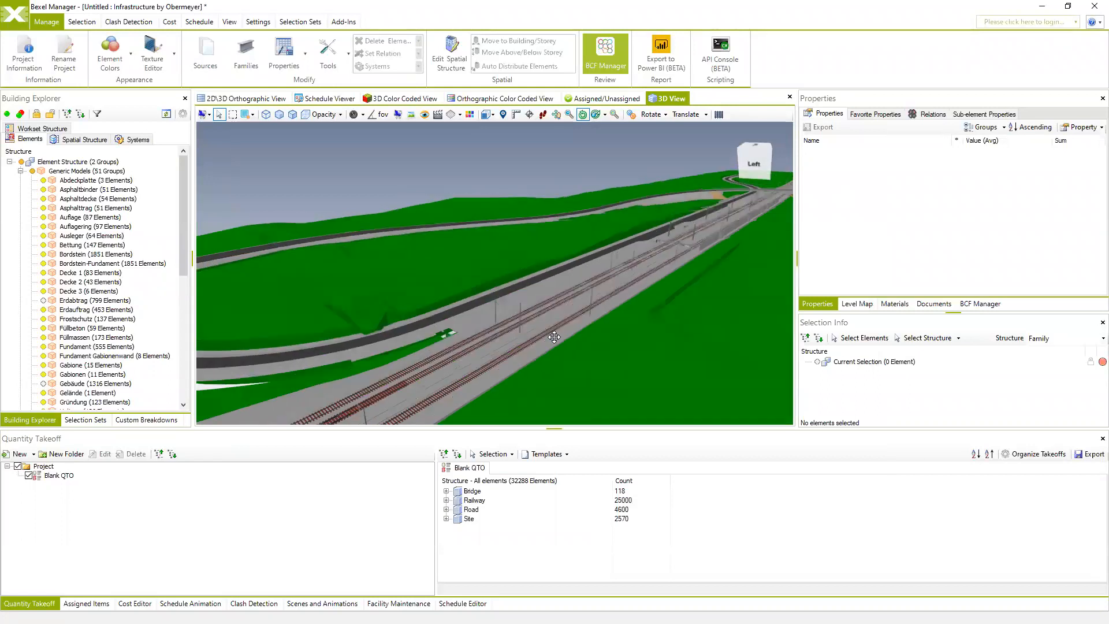
pyautogui.scroll(4, 532, 366)
pyautogui.scroll(-4, 566, 355)
pyautogui.moveTo(569, 361)
pyautogui.mouseDown(button='middle')
pyautogui.moveTo(596, 362)
pyautogui.moveTo(584, 352)
pyautogui.mouseUp(button='middle')
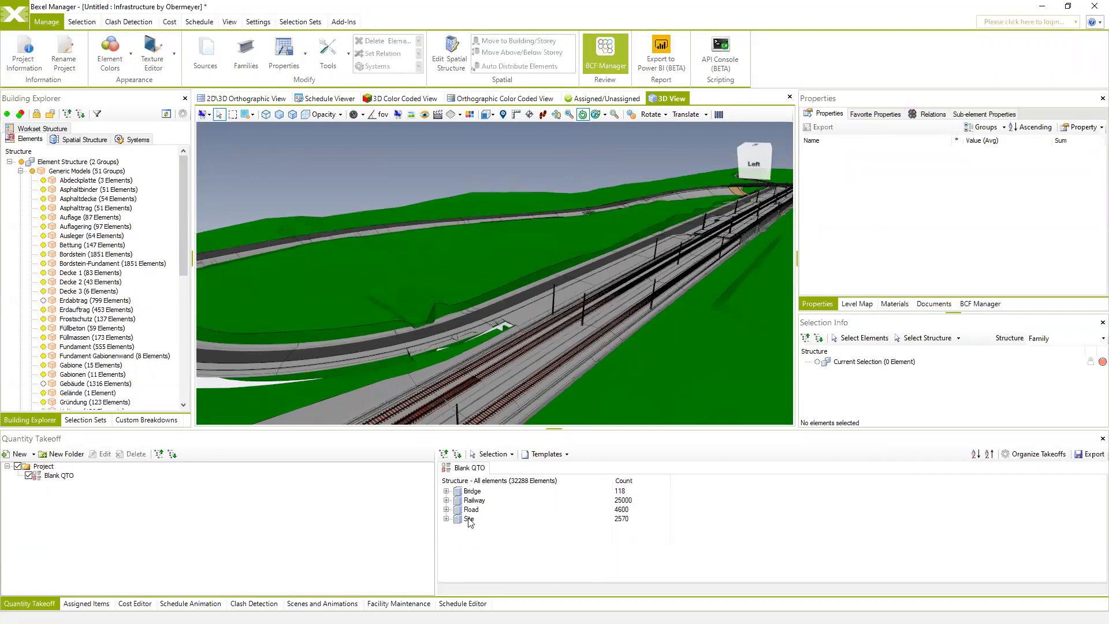
pyautogui.click(446, 491)
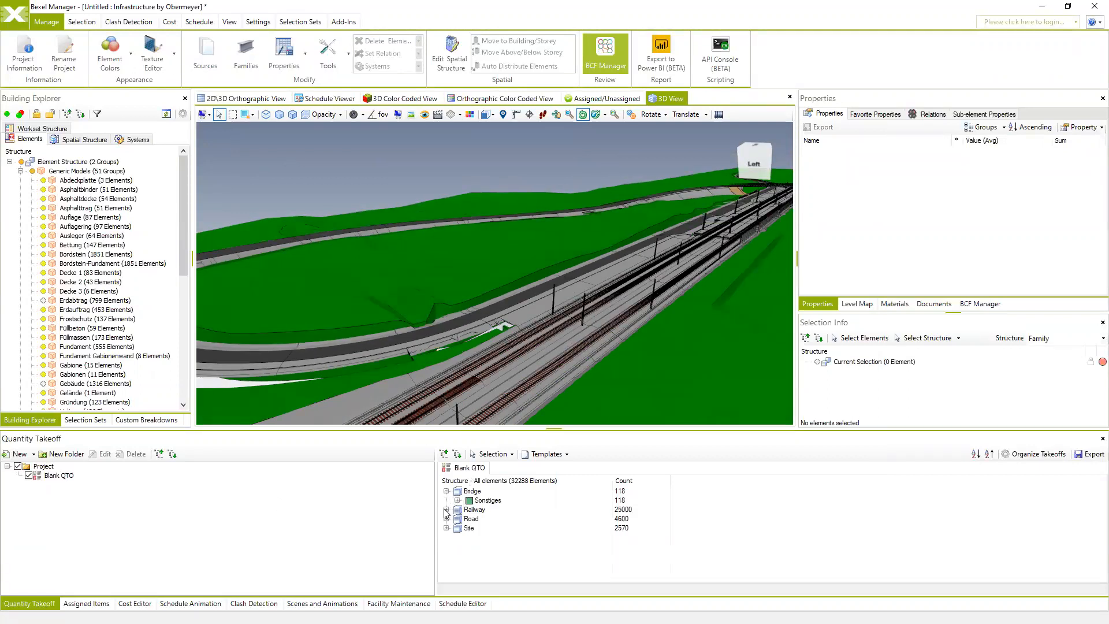
pyautogui.click(446, 511)
pyautogui.click(448, 509)
pyautogui.click(447, 492)
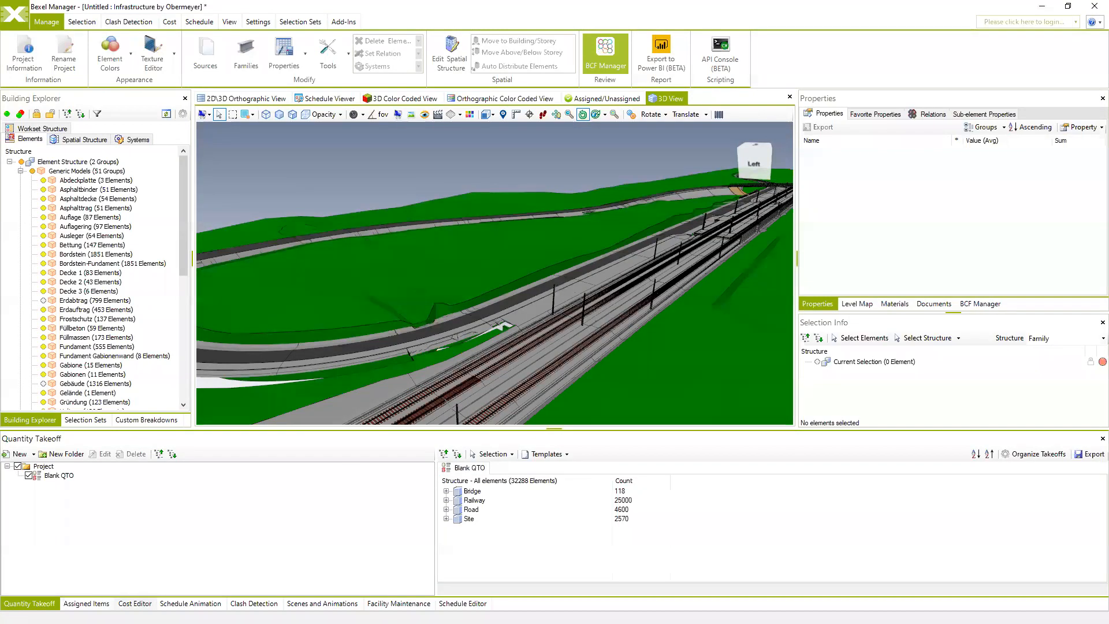
# Step: Create a cost classification named New in the Cost Editor
pyautogui.click(135, 603)
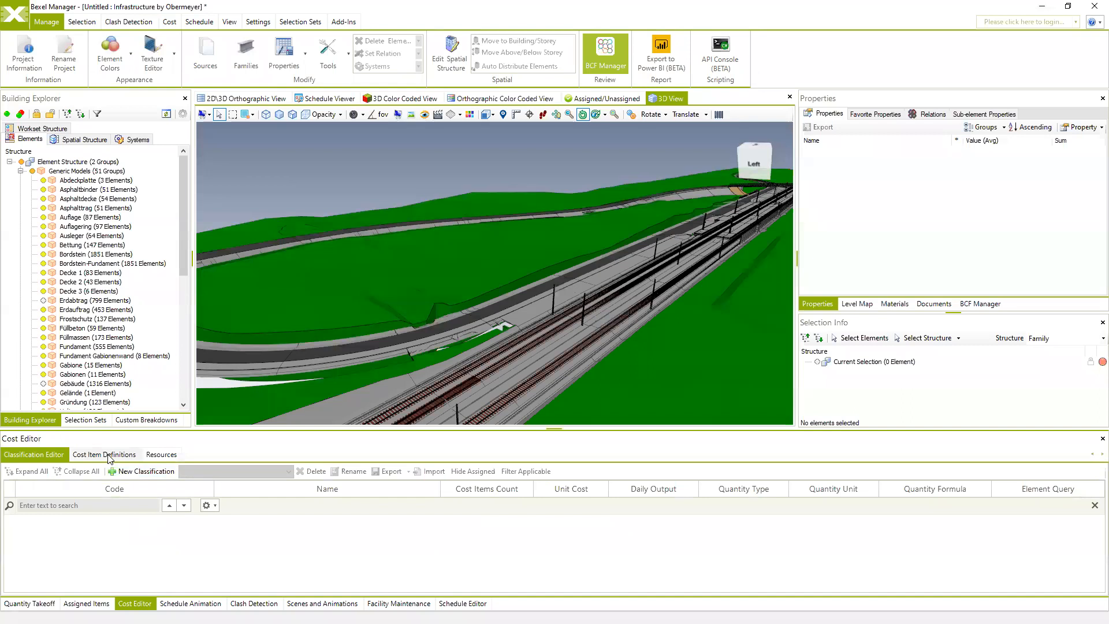
pyautogui.click(145, 472)
pyautogui.write('New')
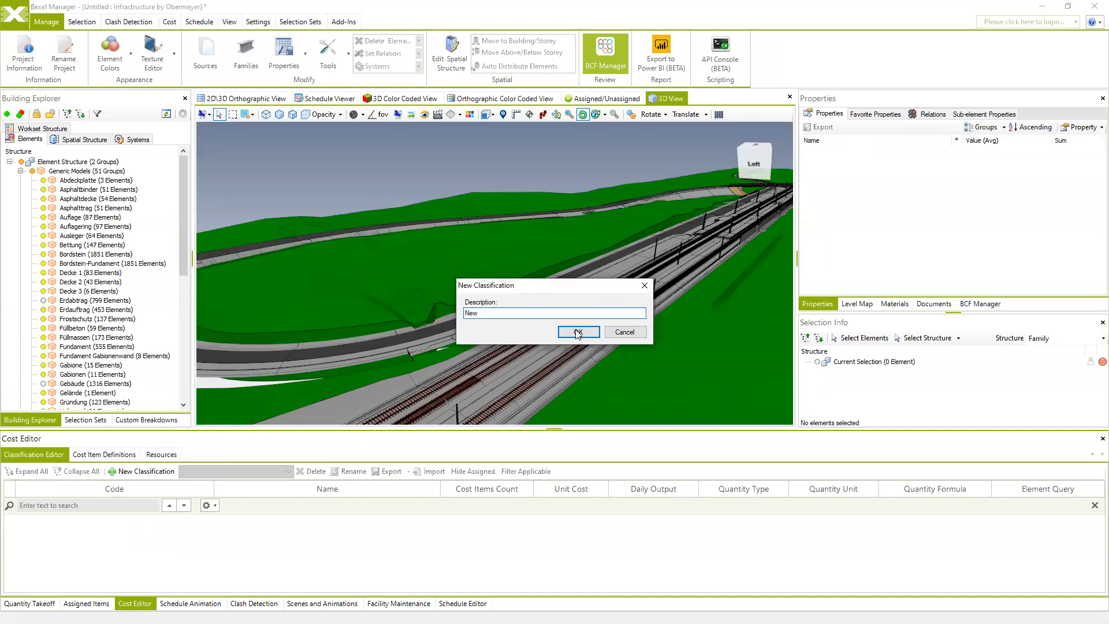
pyautogui.click(579, 333)
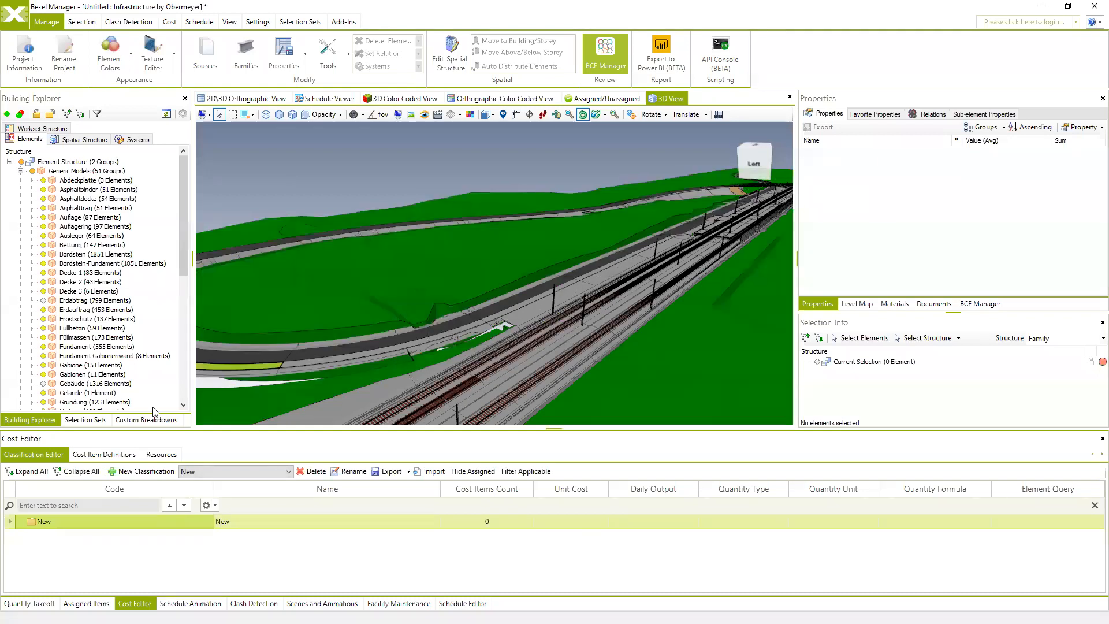
# Step: Generate cost items in the New classification from the Blank QTO quantity takeoff, using Count as the quantity formula
pyautogui.click(146, 419)
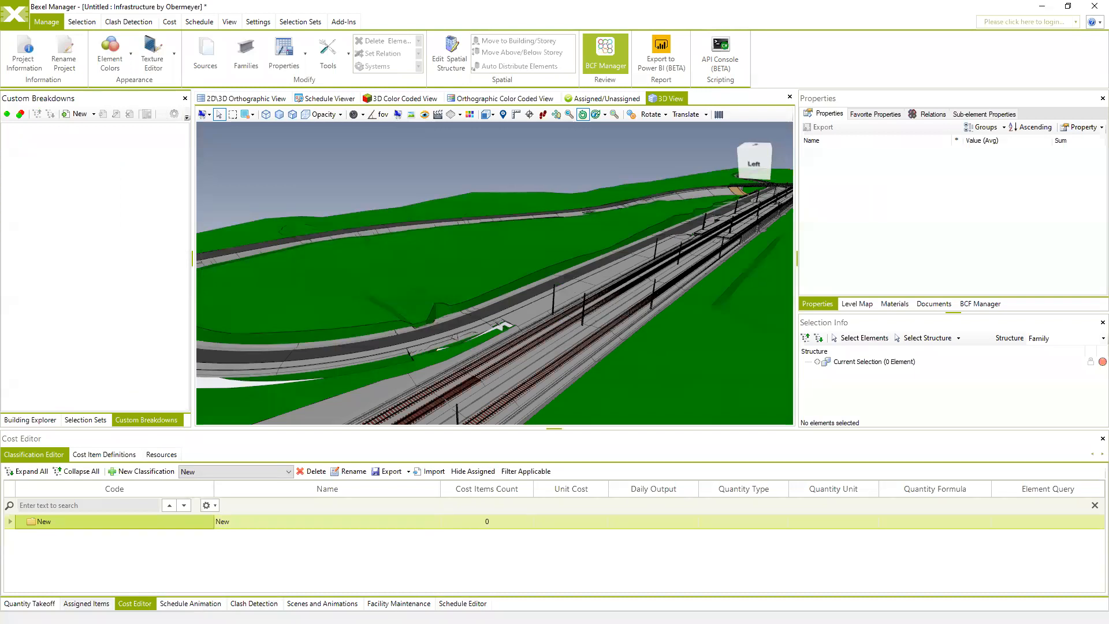
pyautogui.click(30, 603)
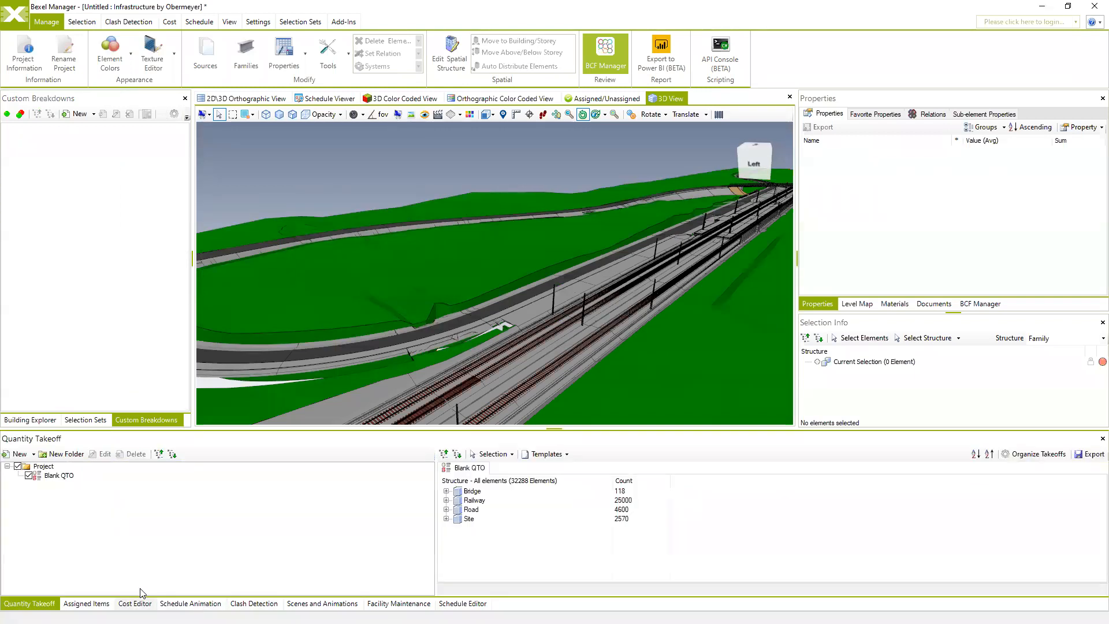
pyautogui.click(134, 603)
pyautogui.rightClick(60, 530)
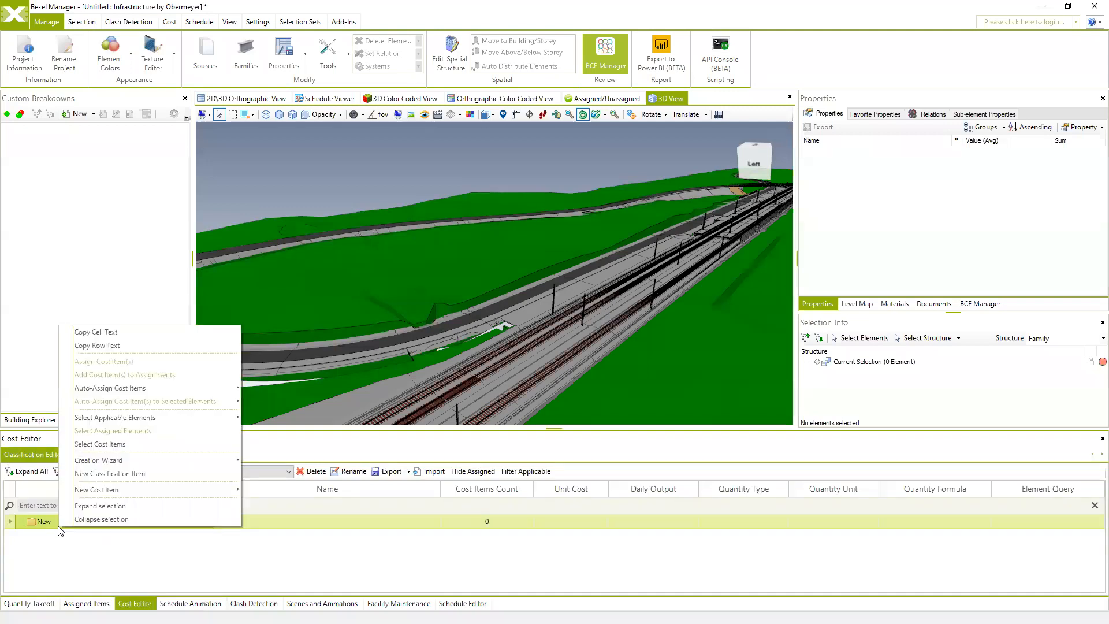
pyautogui.moveTo(176, 463)
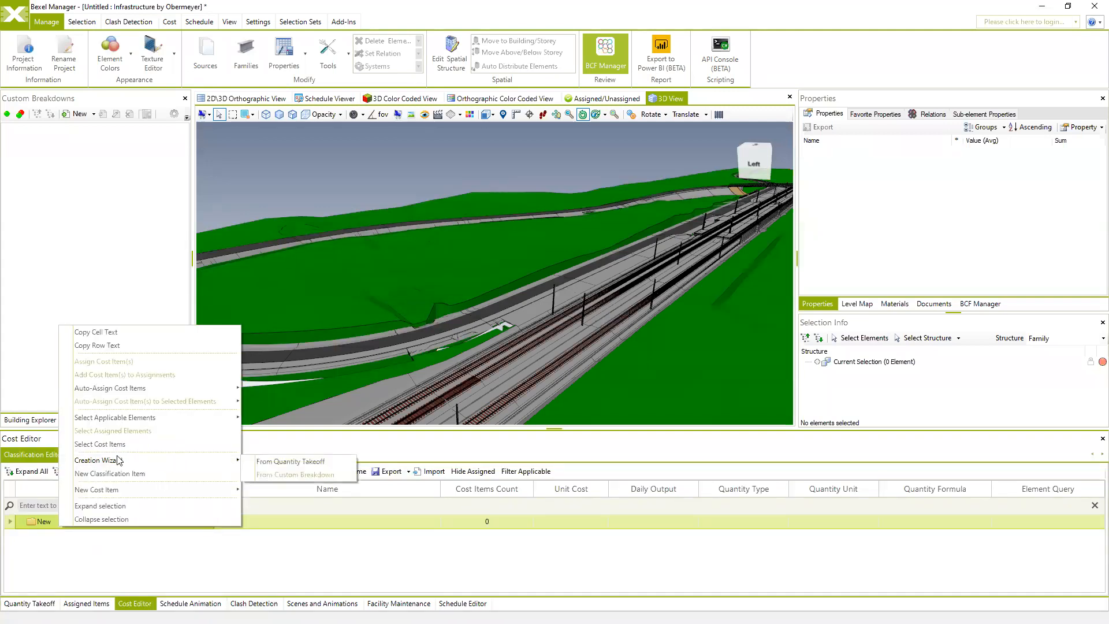
pyautogui.click(291, 461)
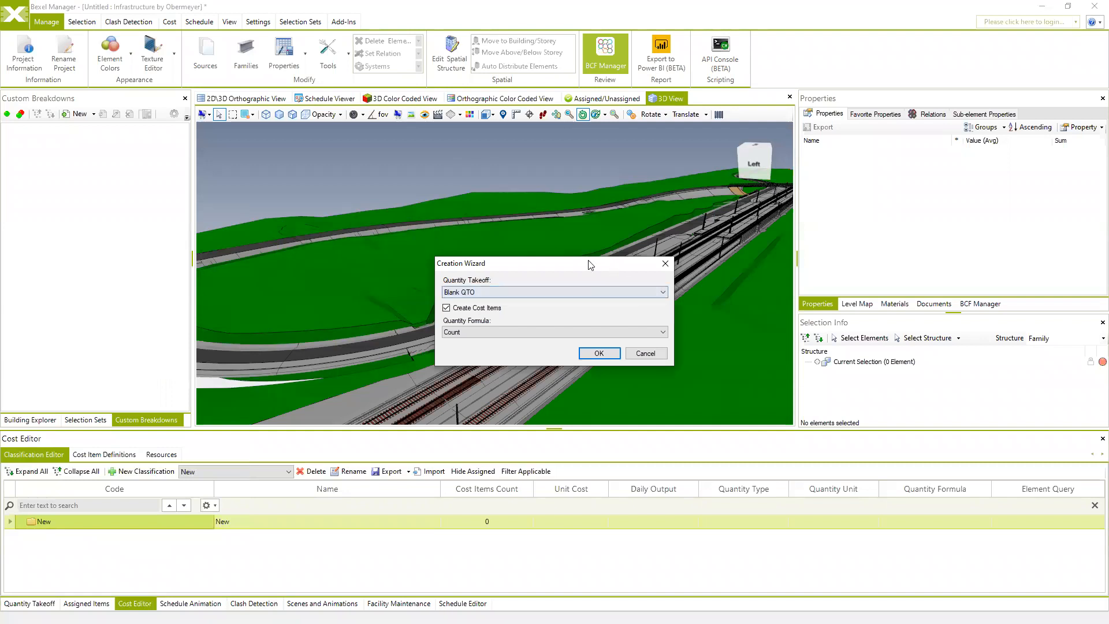
pyautogui.moveTo(588, 262); pyautogui.dragTo(520, 243)
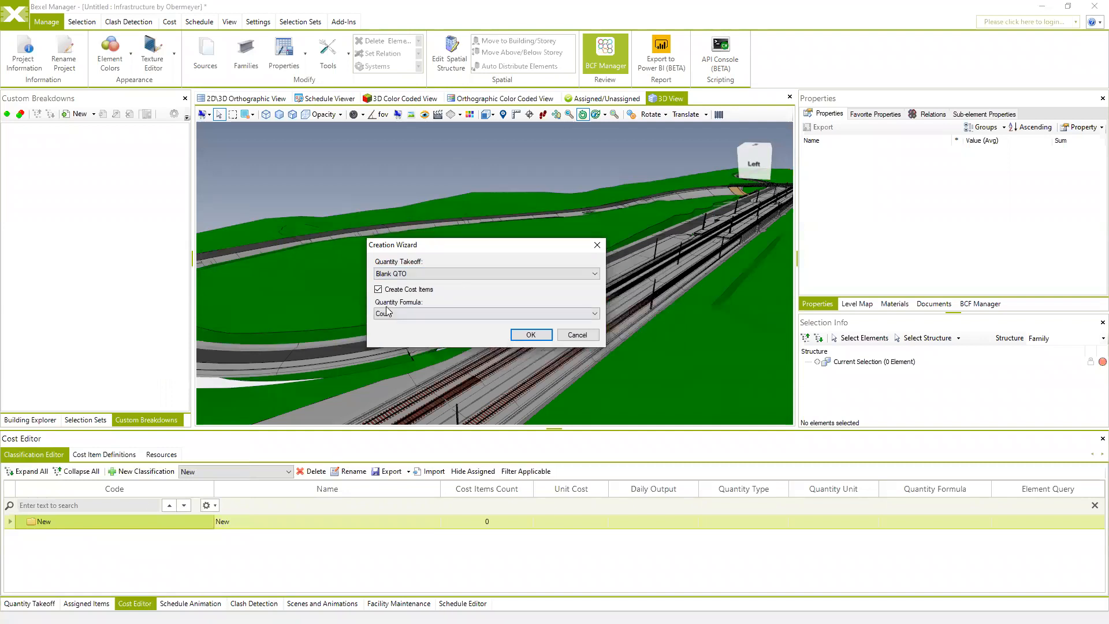
pyautogui.click(593, 314)
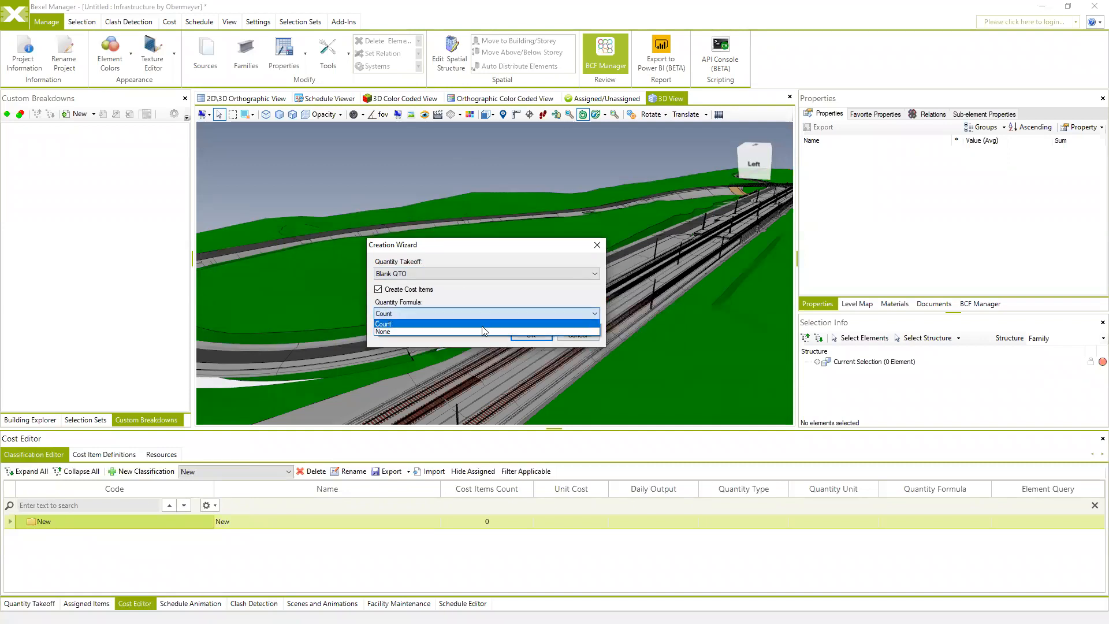
pyautogui.click(436, 323)
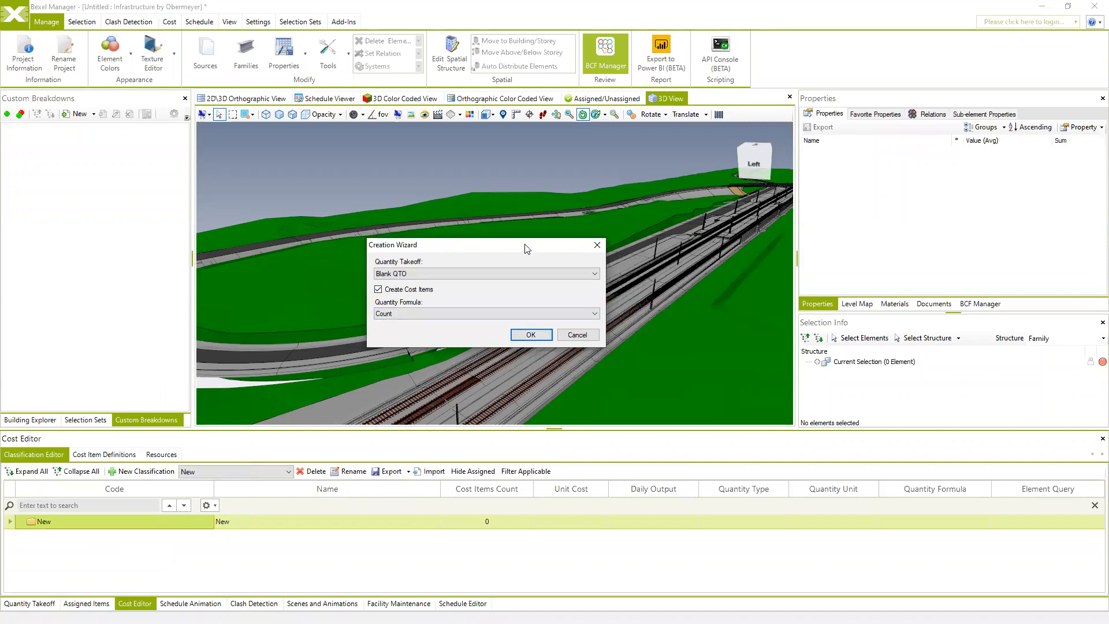
pyautogui.moveTo(529, 248); pyautogui.dragTo(558, 240)
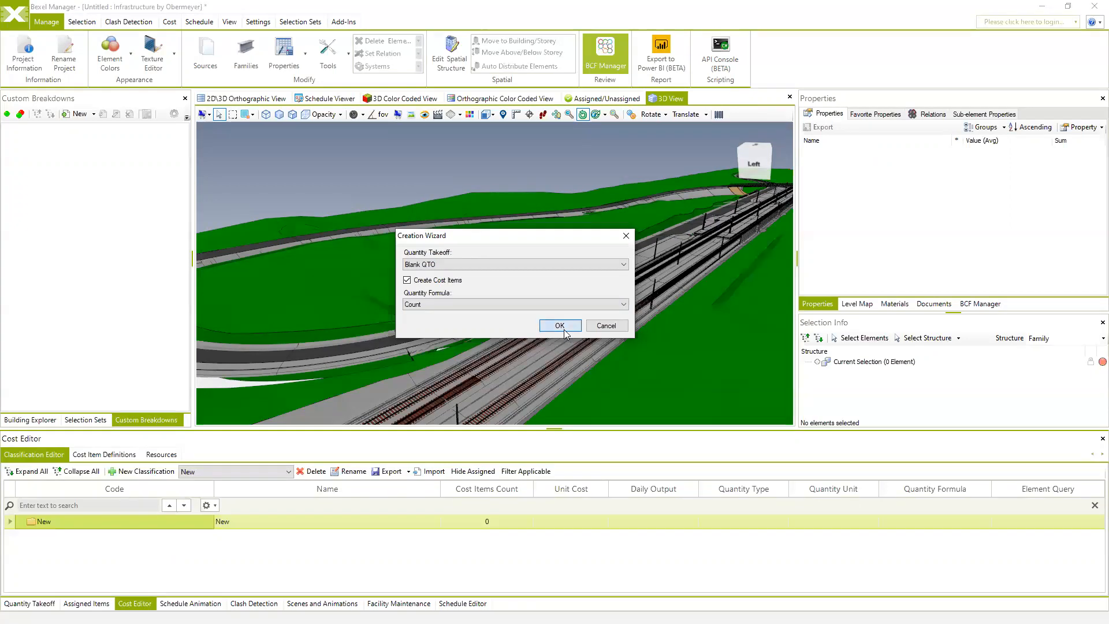
pyautogui.click(560, 326)
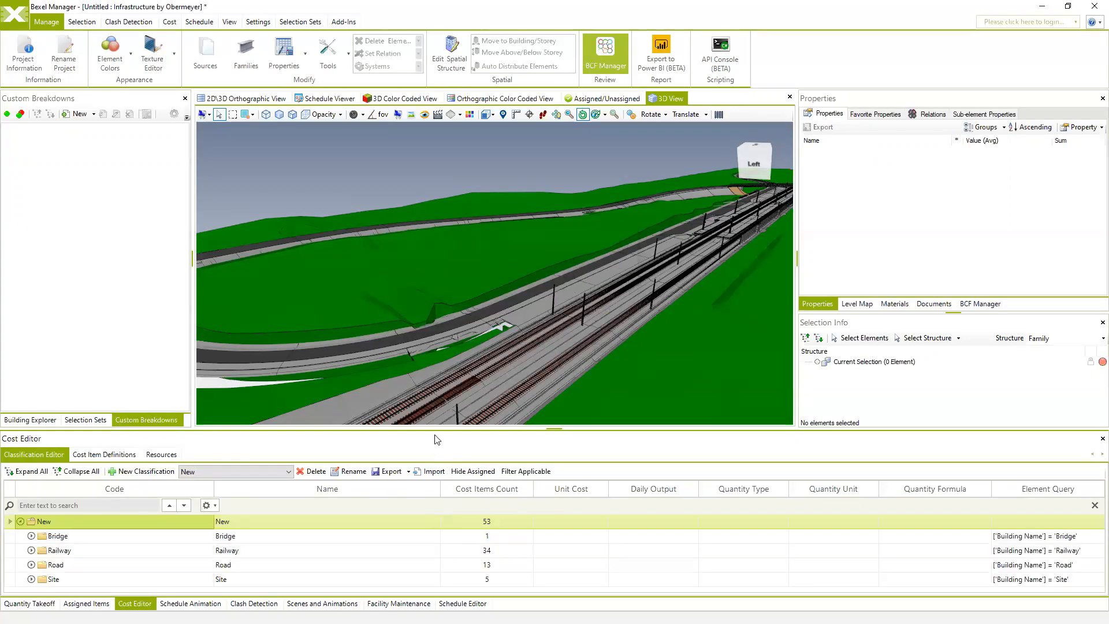
# Step: Examine the generated cost items and their element queries in the Bridge and Railway groups of the New classification
pyautogui.moveTo(434, 430); pyautogui.dragTo(434, 235)
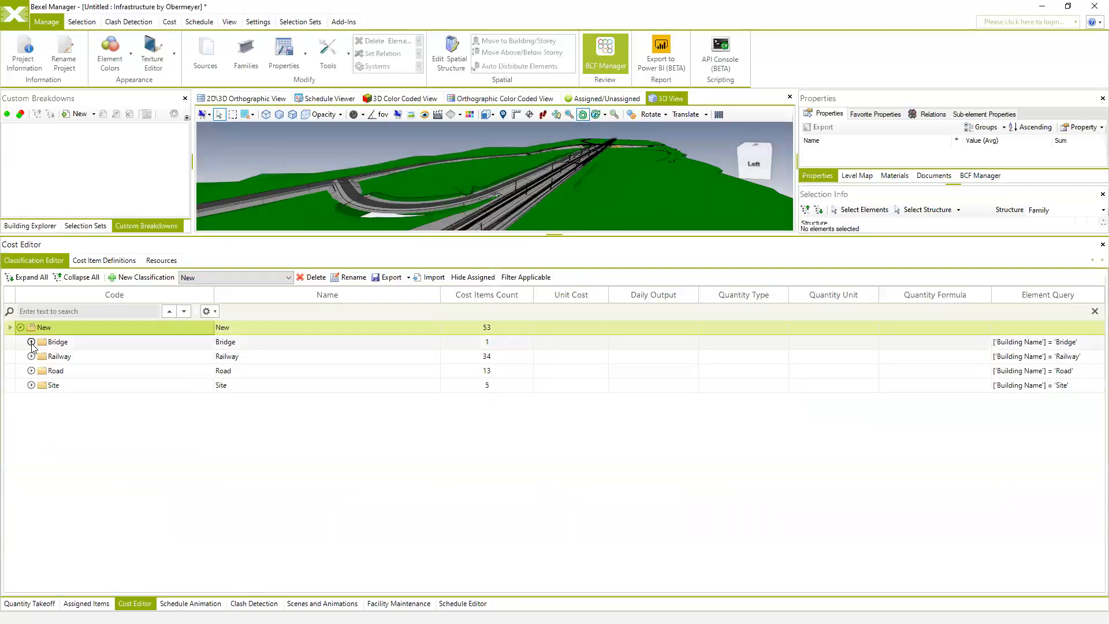
pyautogui.click(31, 342)
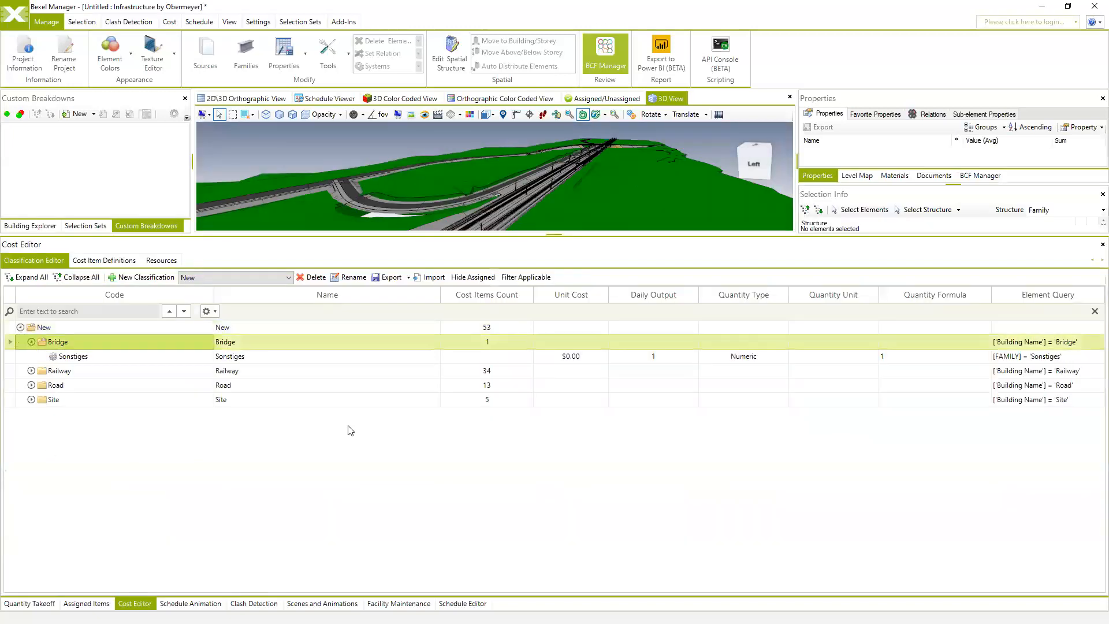
pyautogui.click(1069, 357)
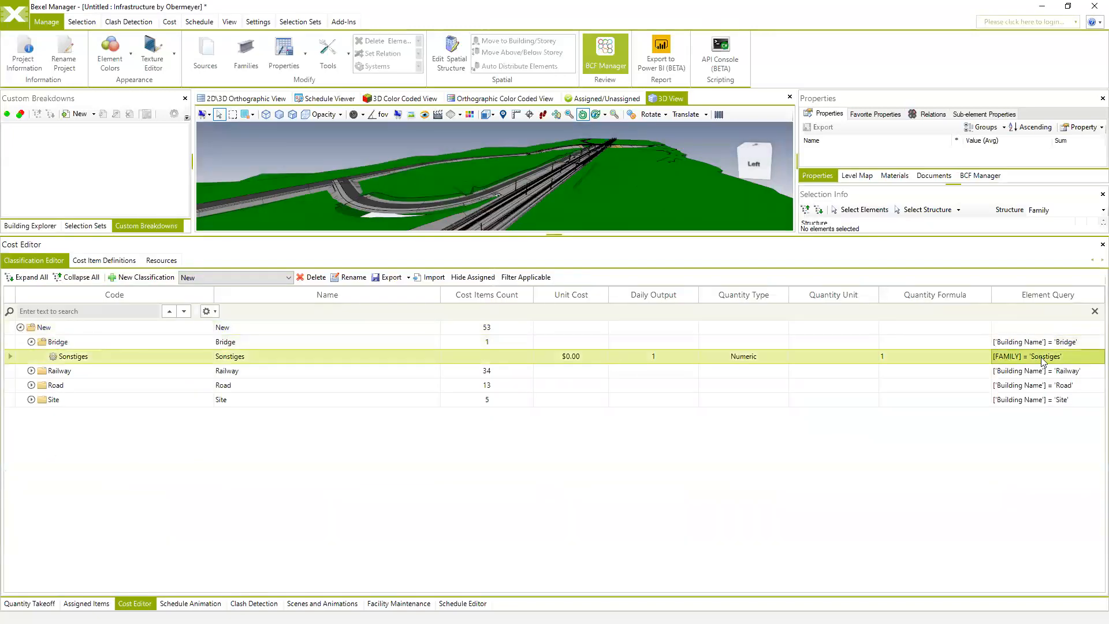
pyautogui.click(31, 371)
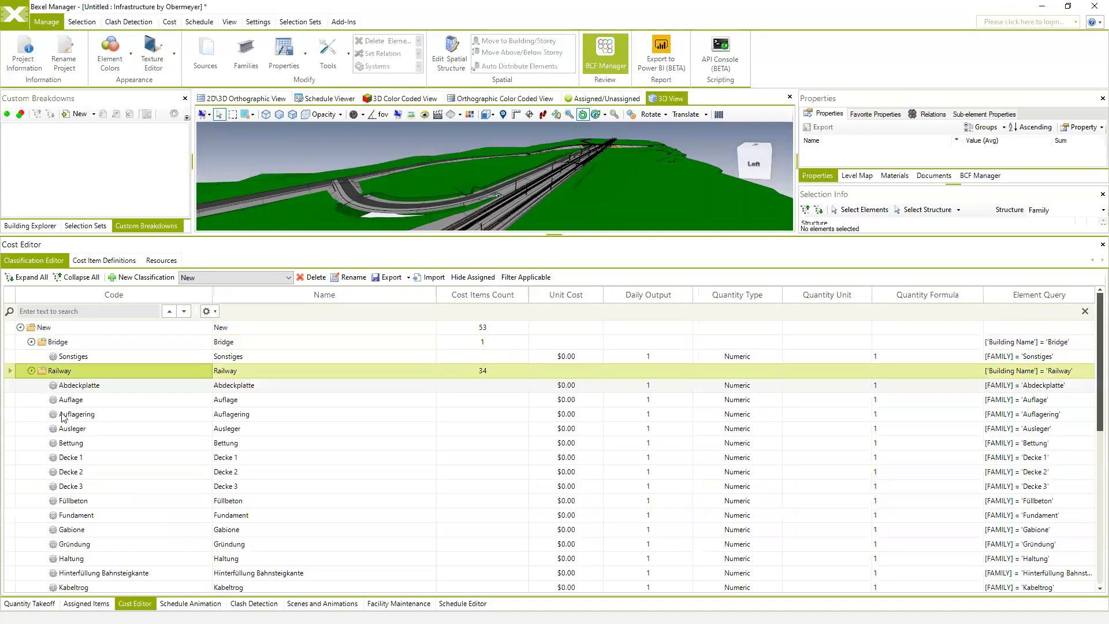
pyautogui.scroll(-4, 310, 425)
pyautogui.scroll(4, 309, 426)
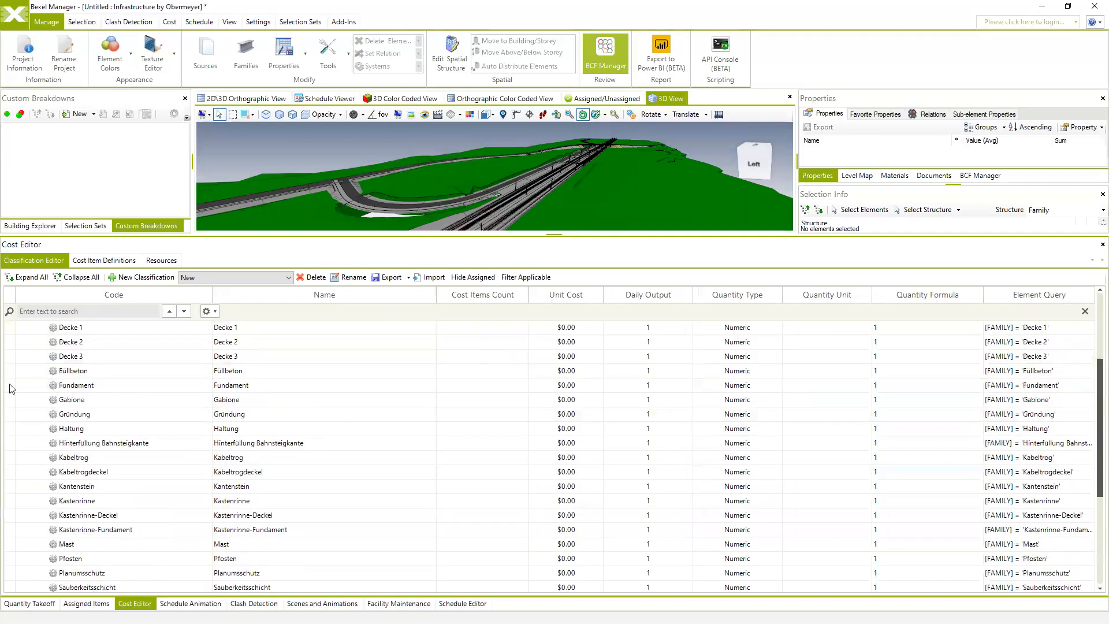
# Step: Review the resources and general settings in the cost item definition of Abdeckplatte under Railway, and close it without changes
pyautogui.click(67, 388)
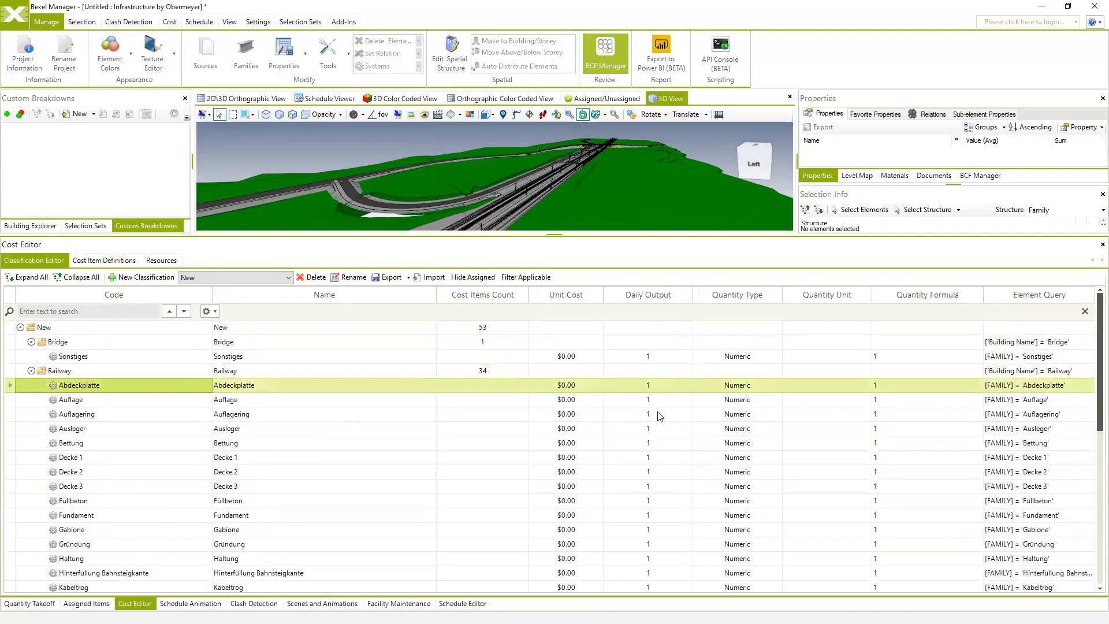
pyautogui.rightClick(105, 393)
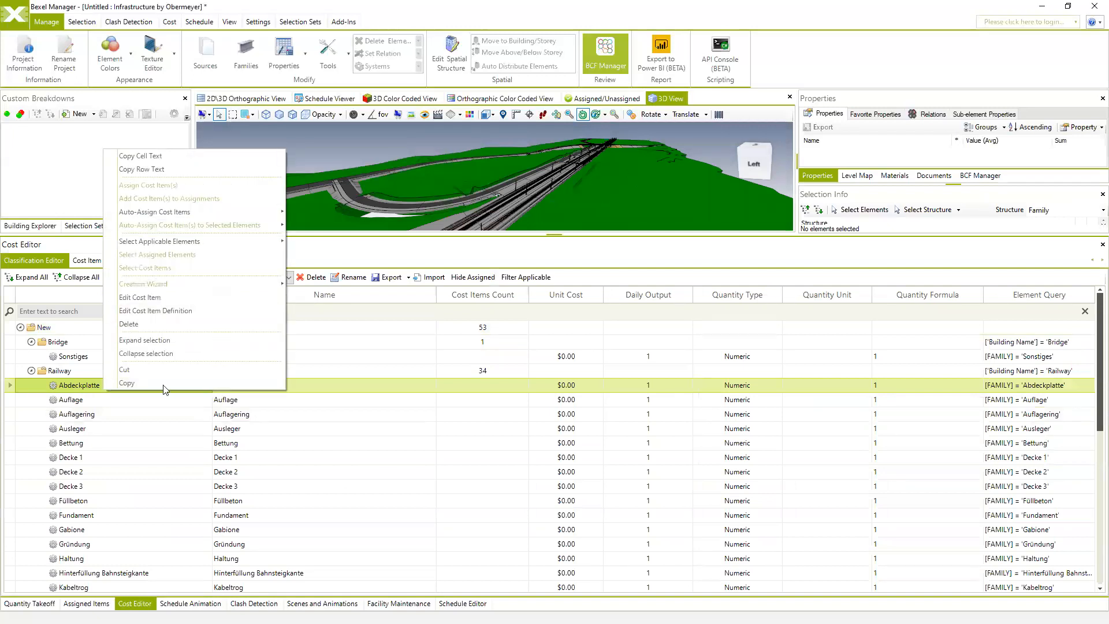
pyautogui.click(146, 310)
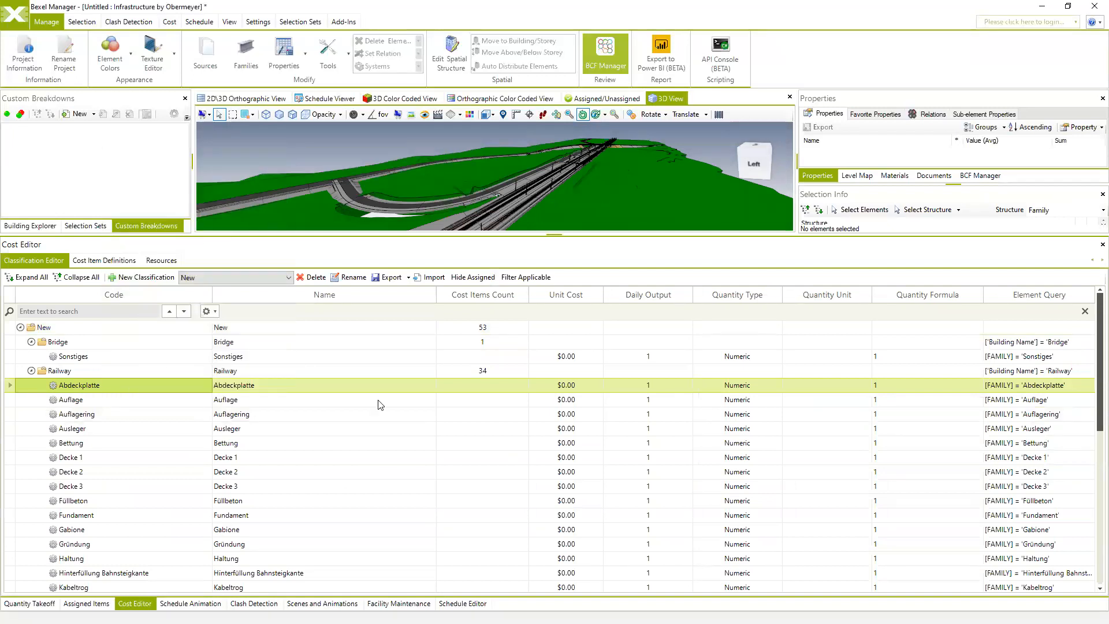
pyautogui.click(215, 216)
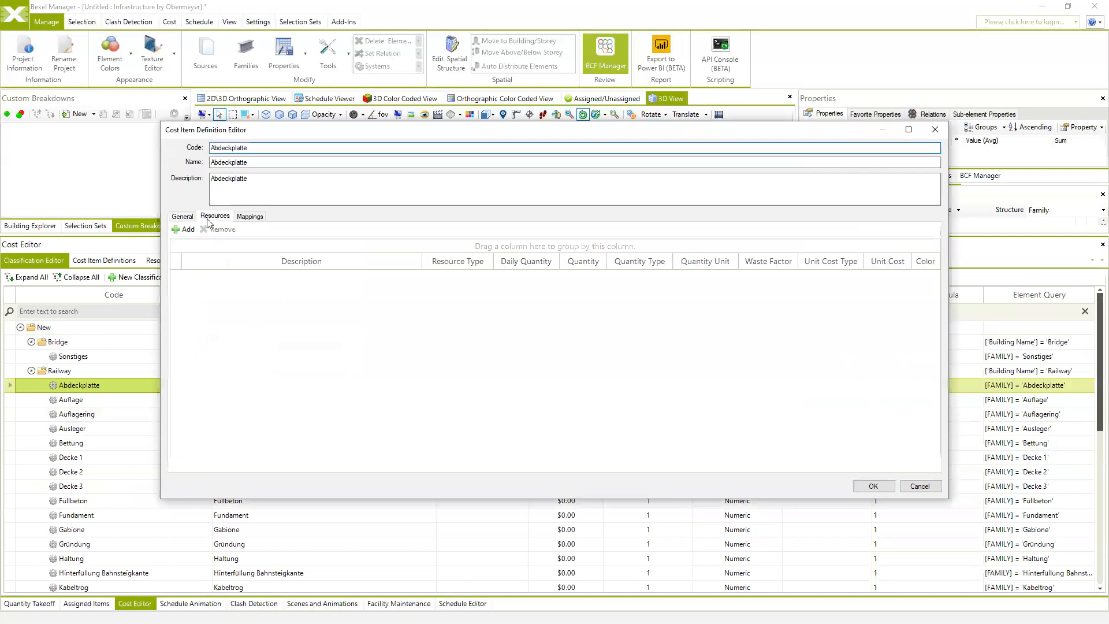
pyautogui.click(186, 216)
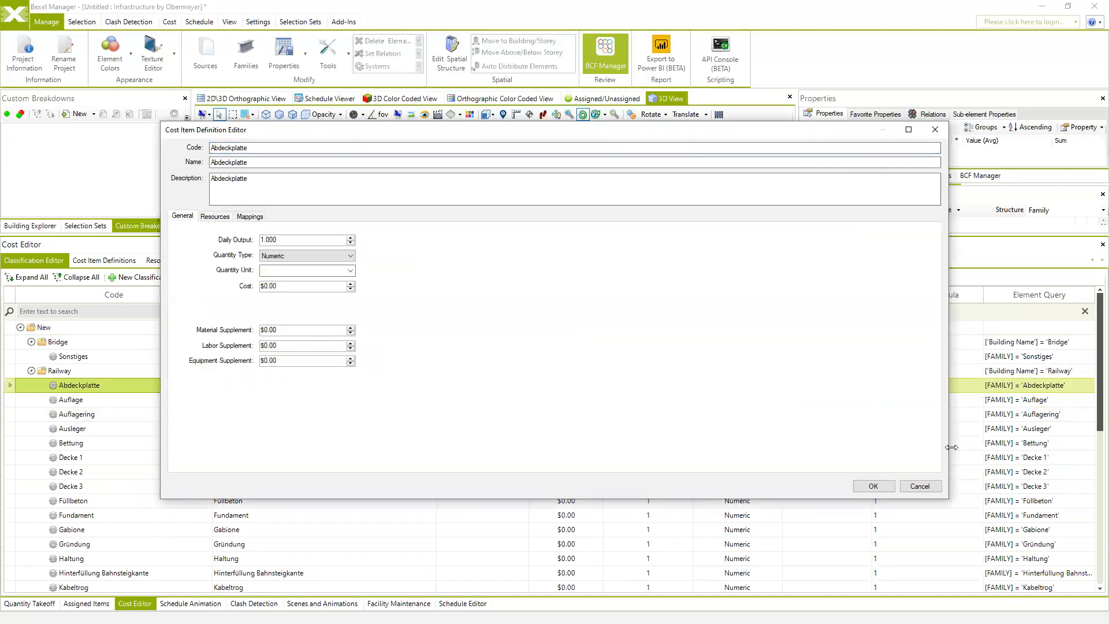
pyautogui.click(922, 487)
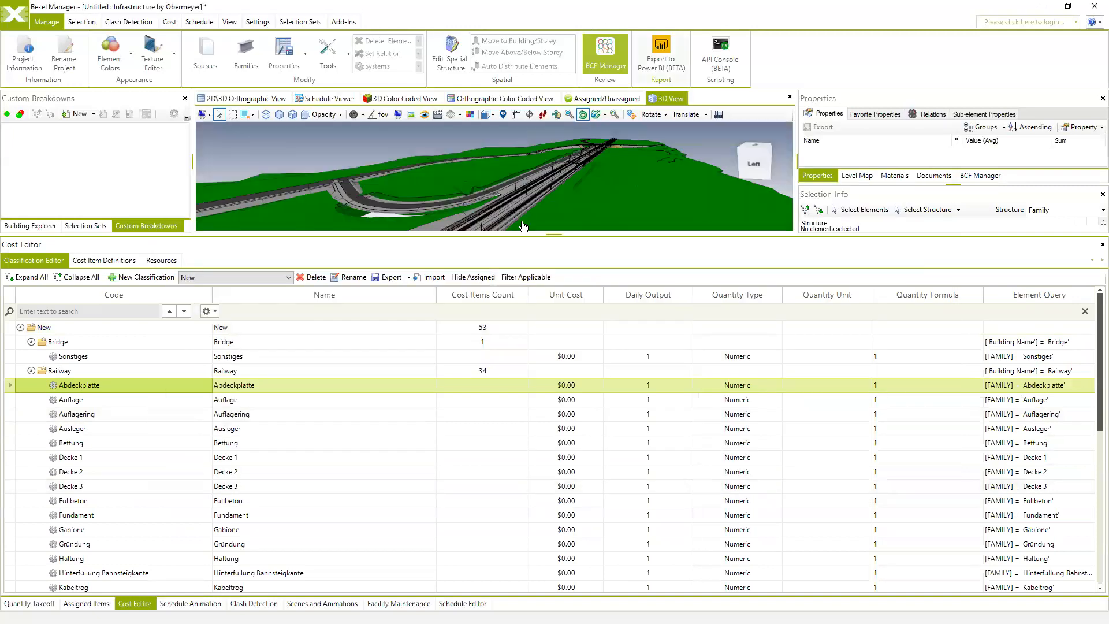
pyautogui.moveTo(522, 234); pyautogui.dragTo(540, 332)
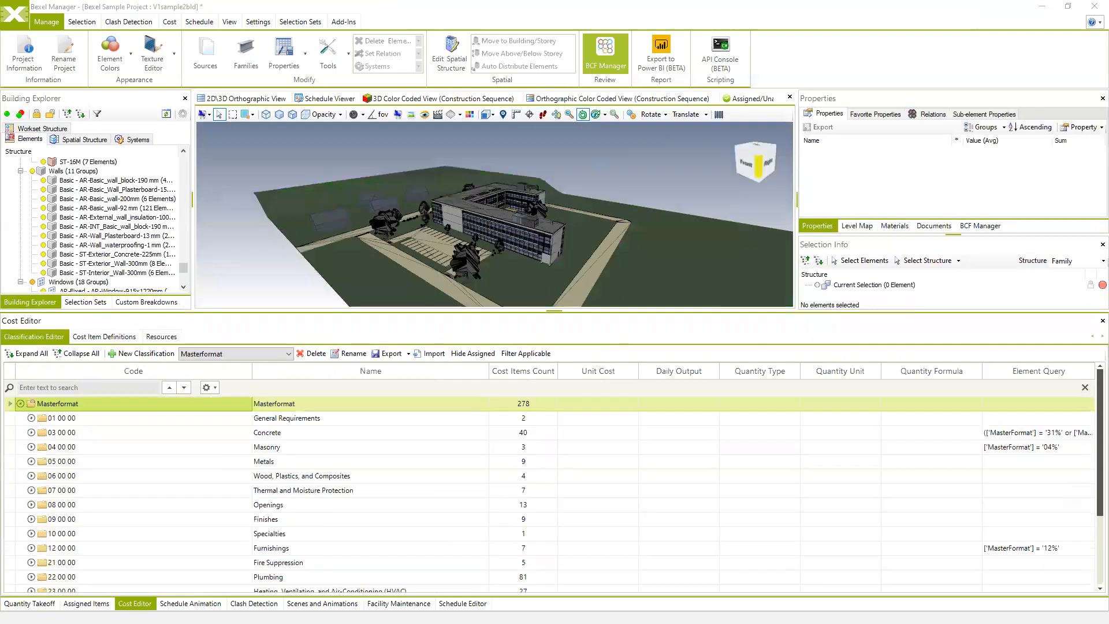
# Step: Switch to the Online education project window, maximize it and clear the element selection in the 3D view
pyautogui.hotkey('alt', 'Tab')
pyautogui.click(890, 74)
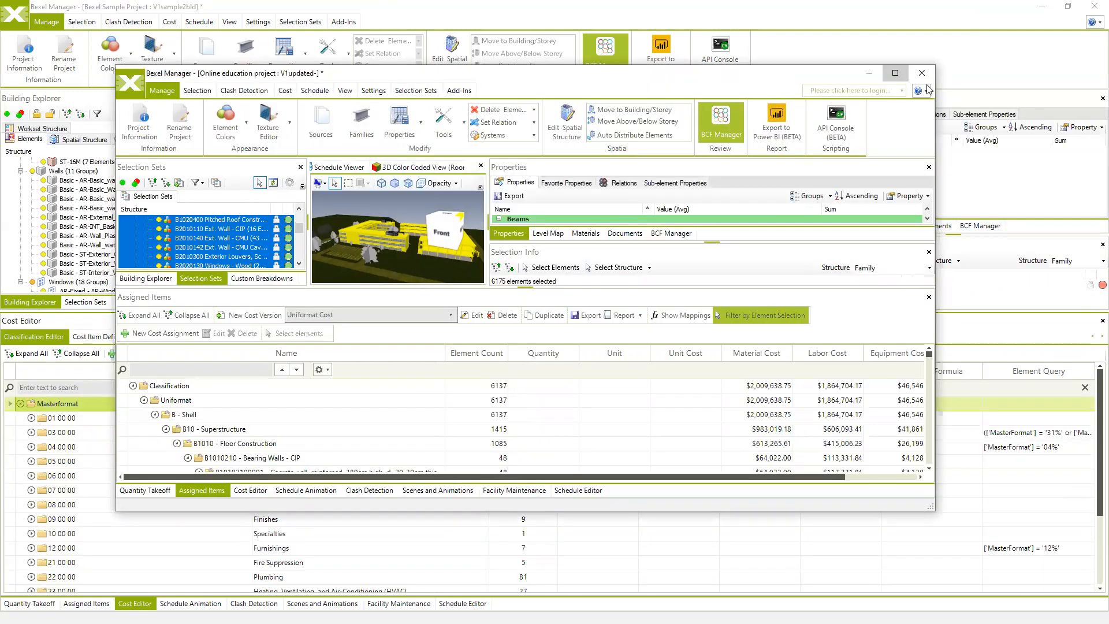
pyautogui.click(595, 165)
pyautogui.moveTo(519, 268); pyautogui.dragTo(416, 405, button='middle')
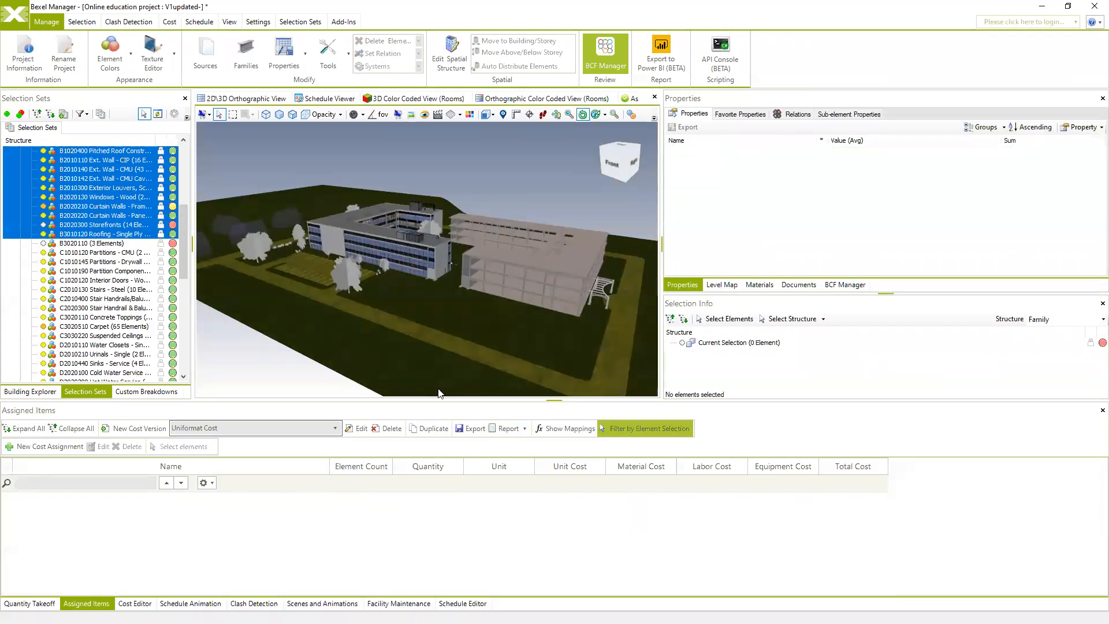
pyautogui.moveTo(372, 324); pyautogui.dragTo(345, 339, button='middle')
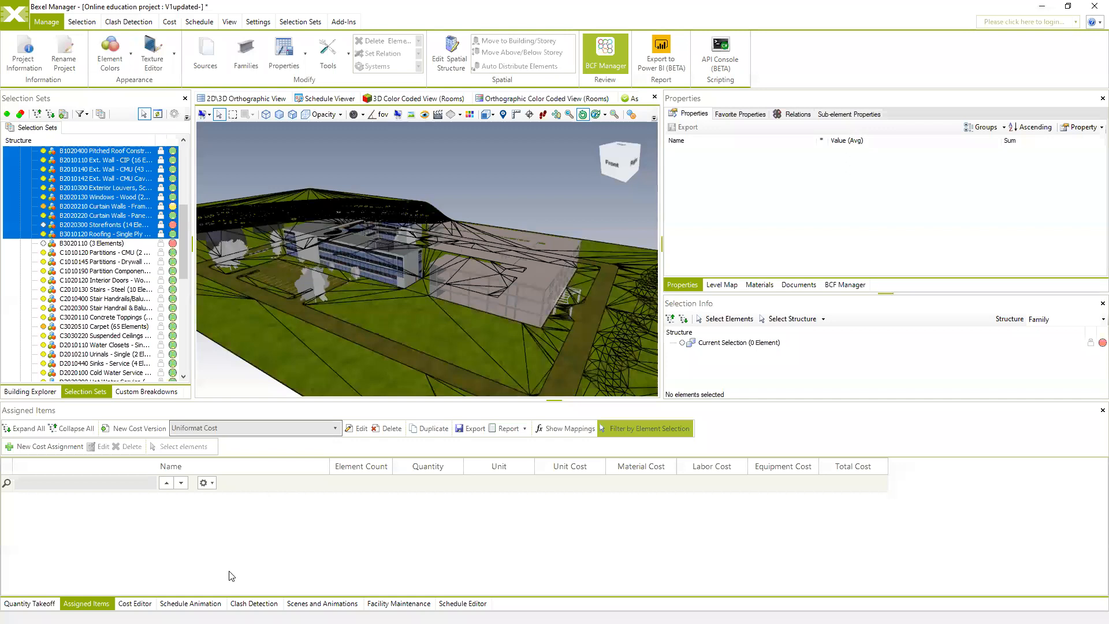
# Step: Create a cost classification named NEW FROM QTO in the Cost Editor of the Online education project
pyautogui.click(135, 603)
pyautogui.click(35, 493)
pyautogui.click(20, 493)
pyautogui.click(140, 444)
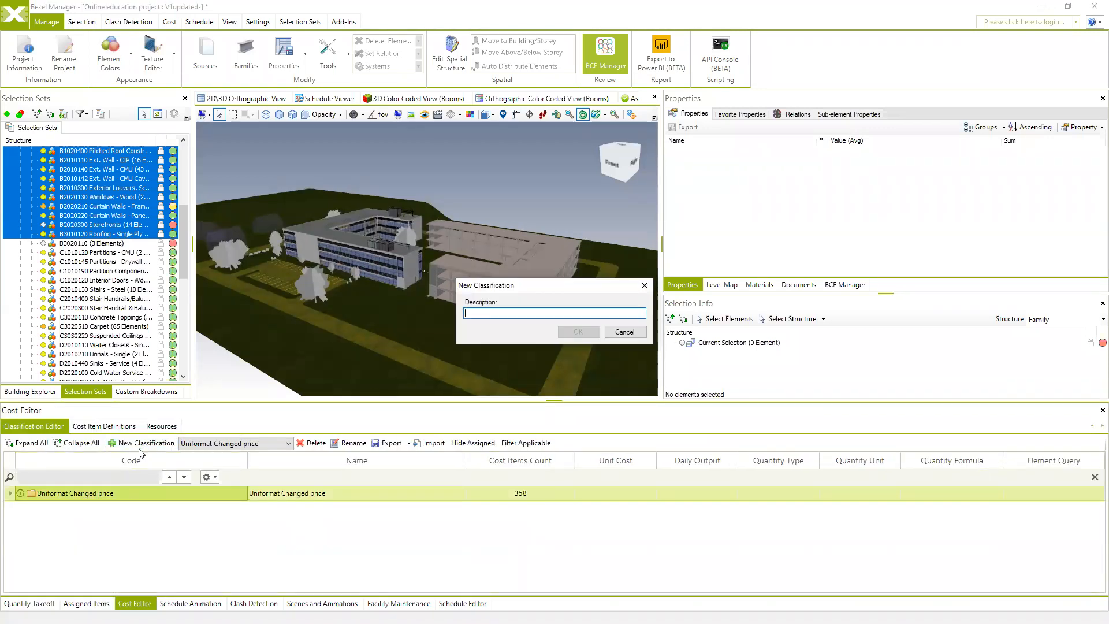
pyautogui.write('NEW FROM QTO')
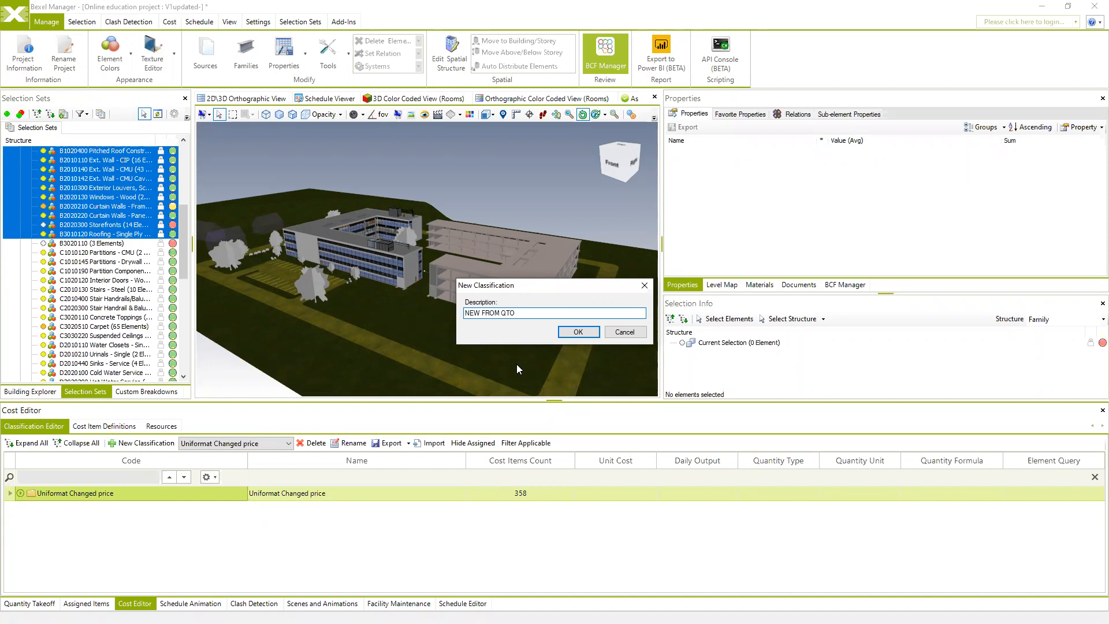
pyautogui.click(589, 331)
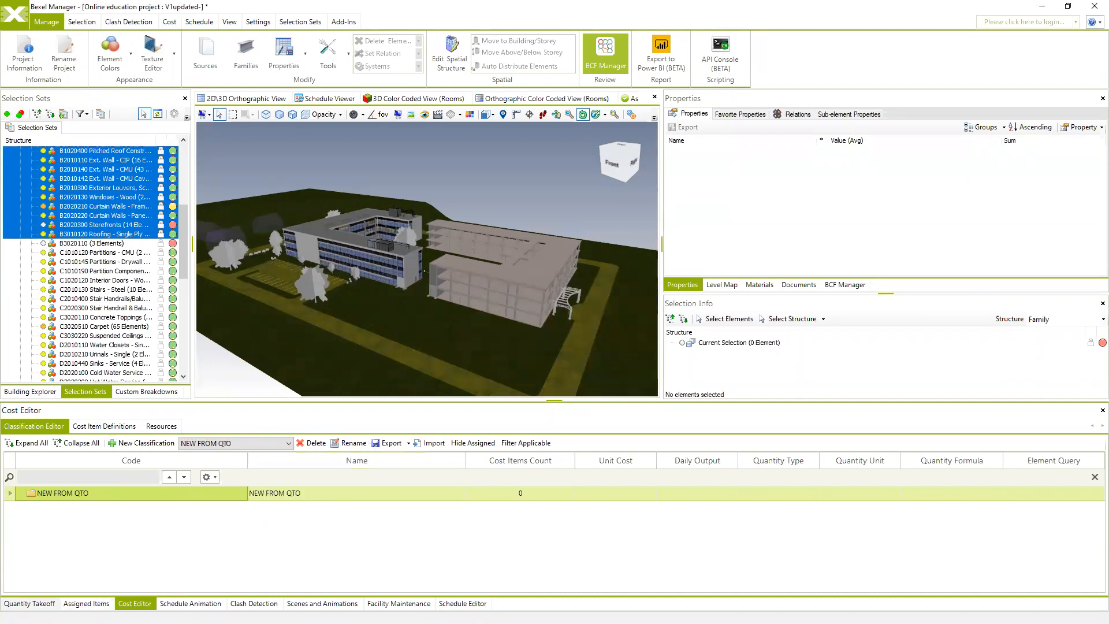
# Step: Generate cost items under the NEW FROM QTO classification from the AR-Walls quantity takeoff, using the Area [m2] quantity formula
pyautogui.click(30, 603)
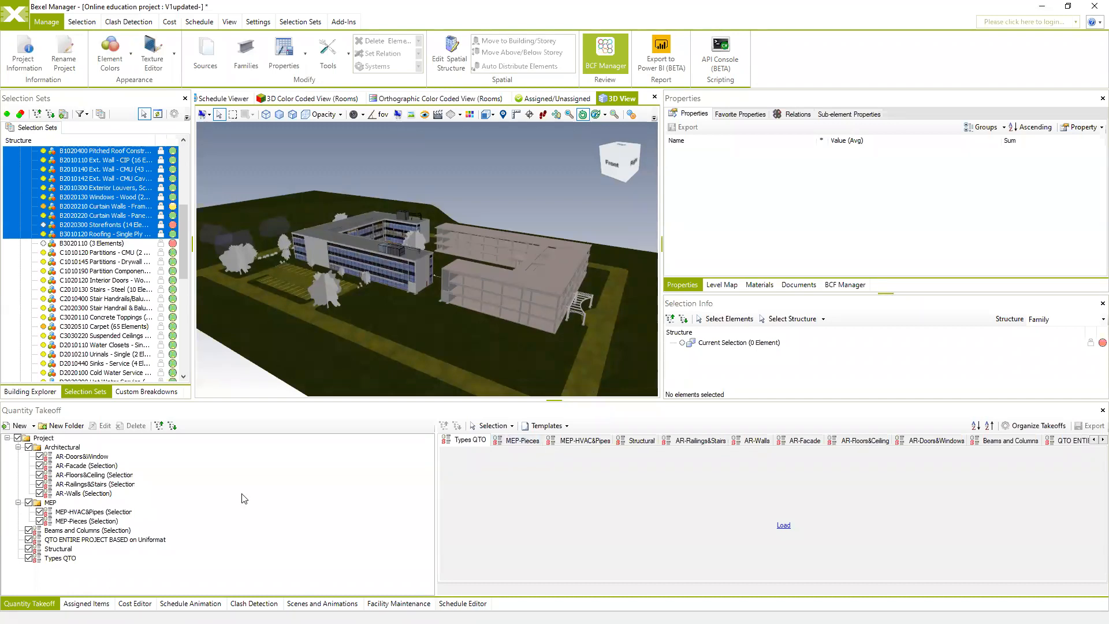
pyautogui.click(135, 604)
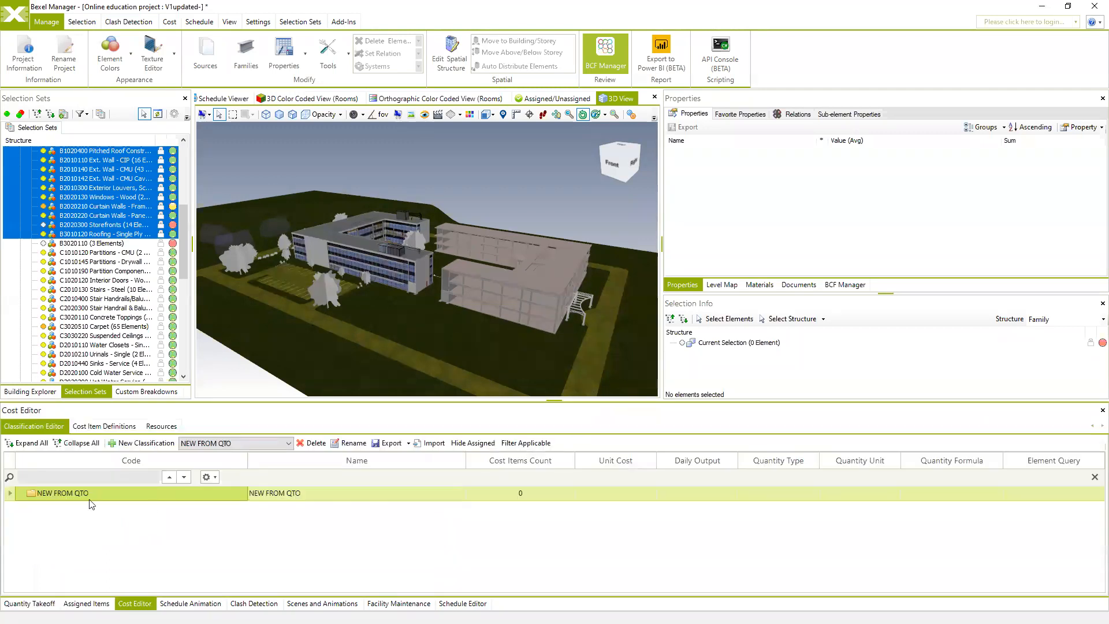
pyautogui.rightClick(65, 496)
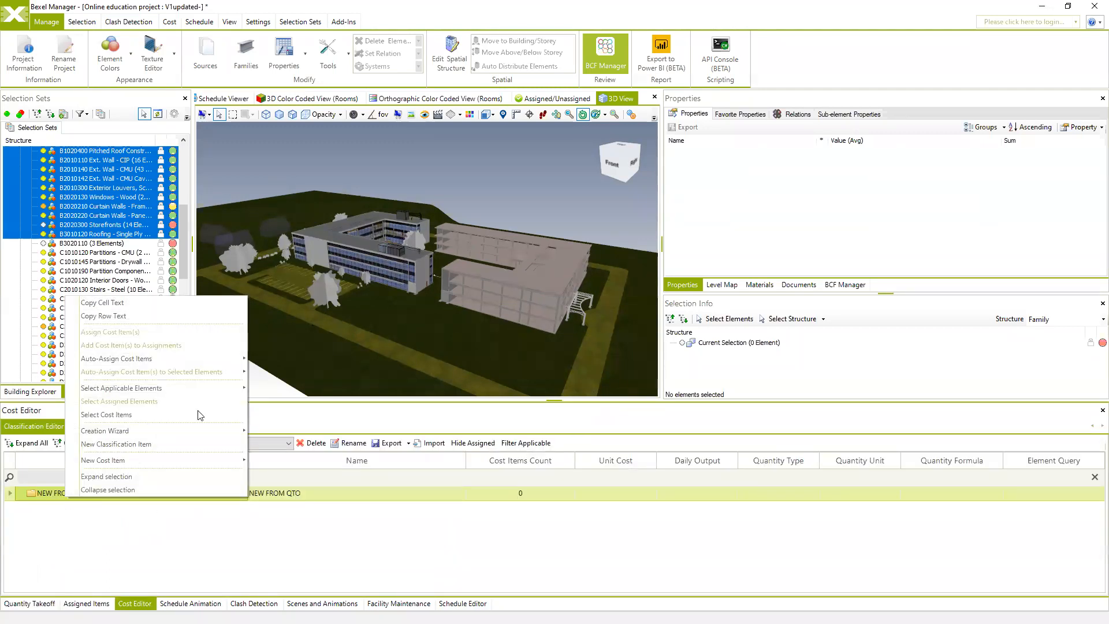
pyautogui.moveTo(182, 432)
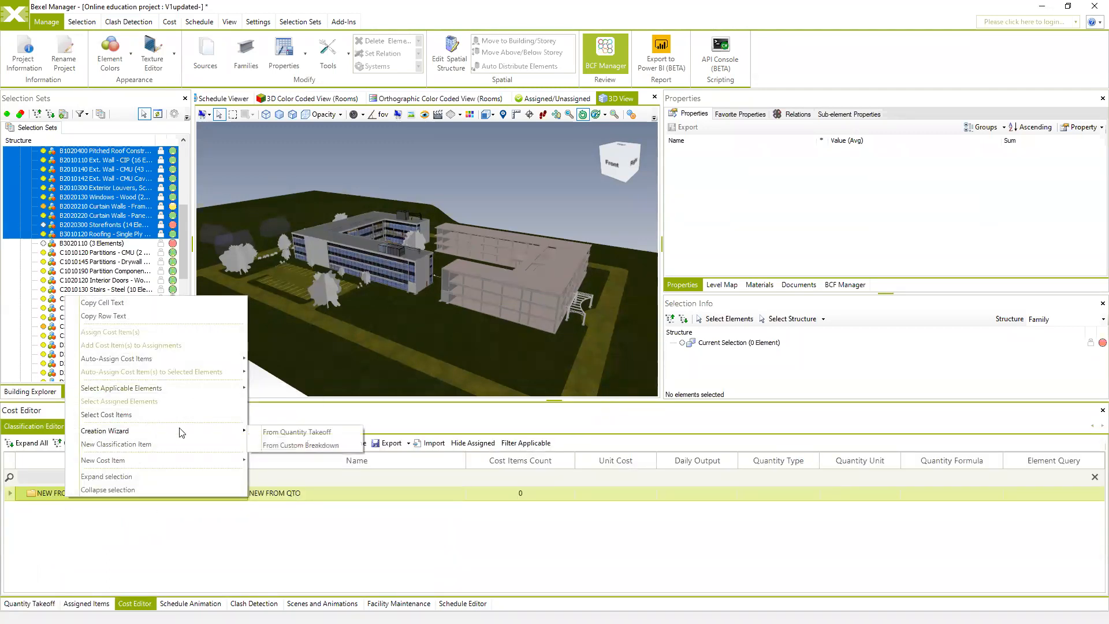
pyautogui.click(297, 433)
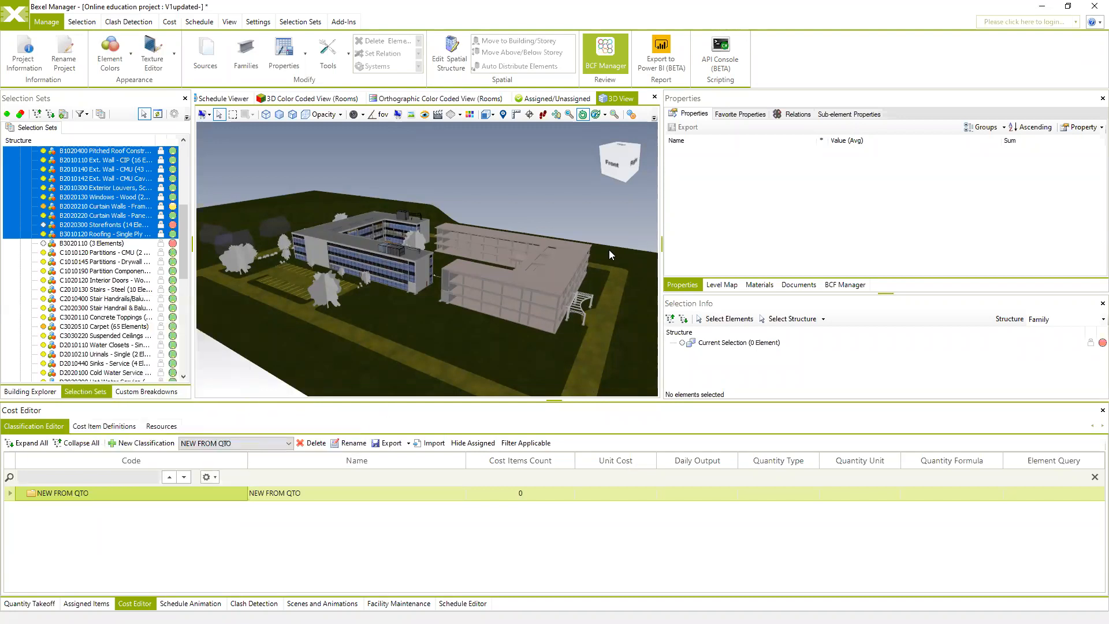
pyautogui.click(663, 292)
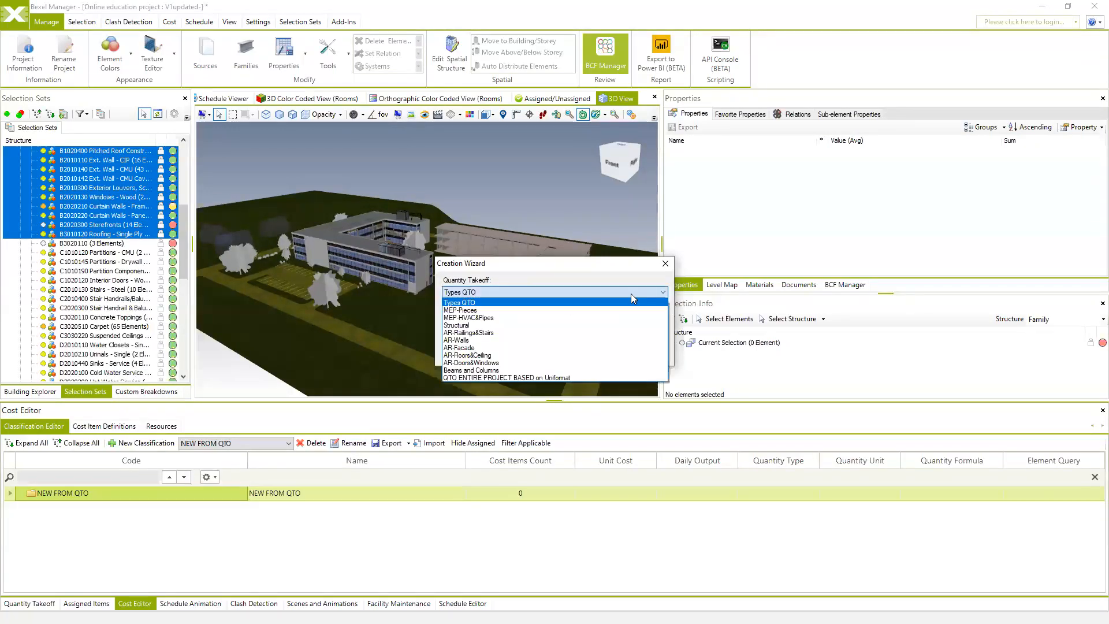
pyautogui.click(486, 340)
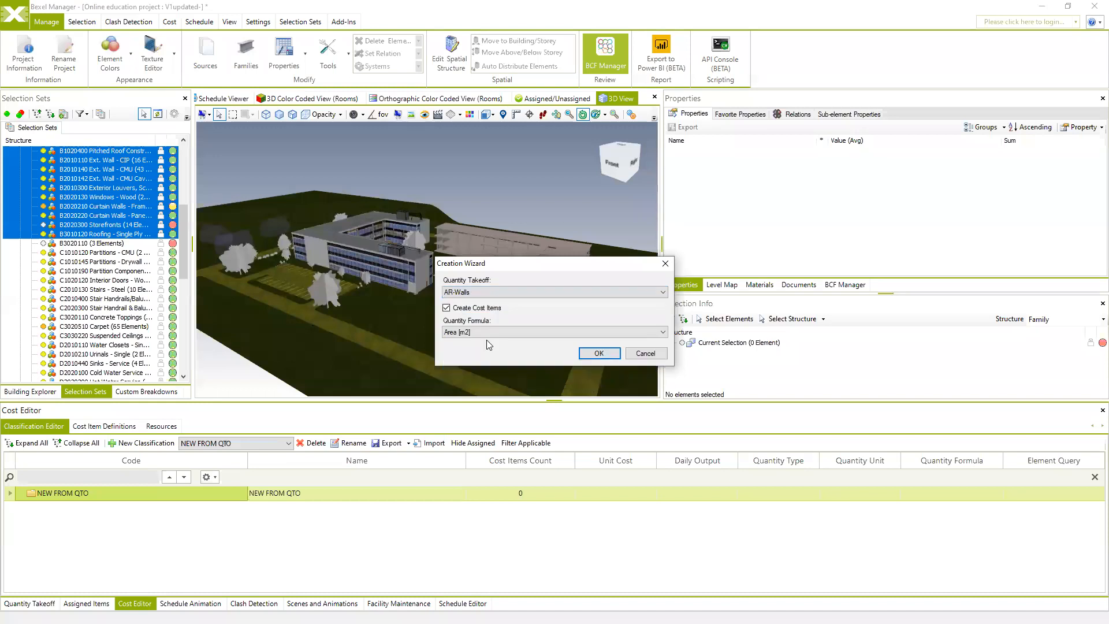
pyautogui.click(663, 332)
pyautogui.click(553, 342)
pyautogui.click(662, 334)
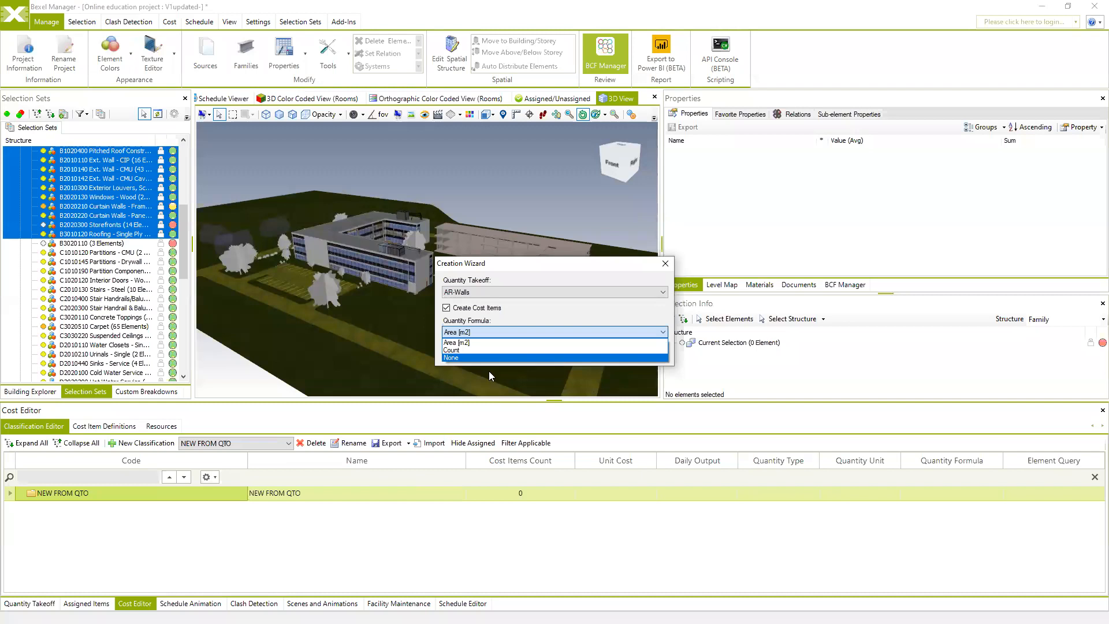
pyautogui.click(462, 343)
pyautogui.click(599, 354)
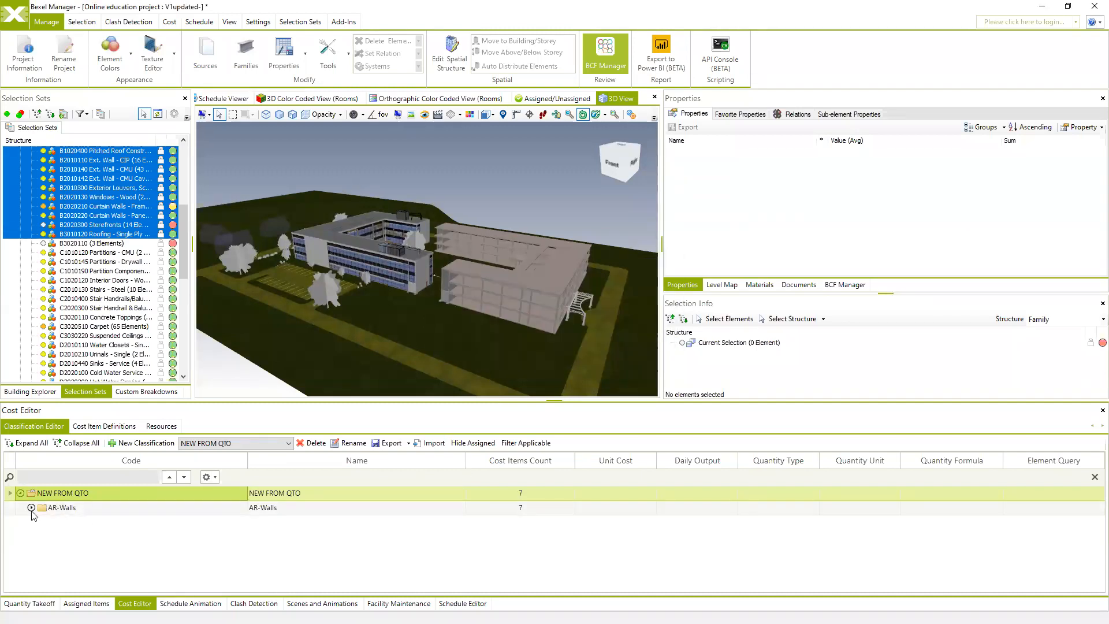
# Step: Examine the generated wall cost items and their quantity settings in the AR-Walls group
pyautogui.click(31, 508)
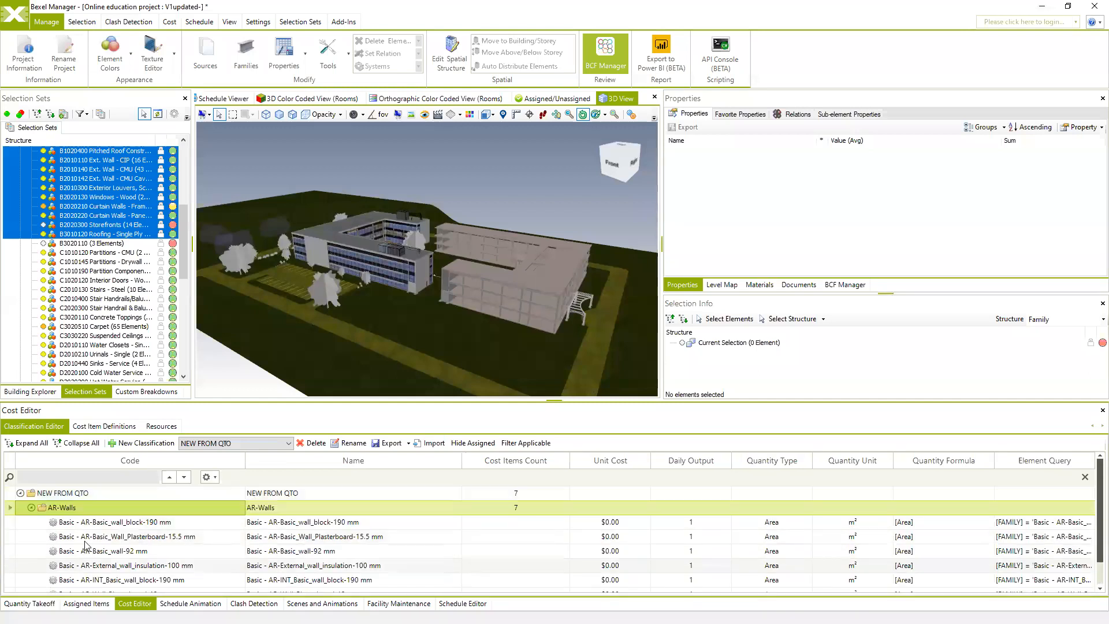
pyautogui.scroll(-1, 145, 549)
pyautogui.scroll(1, 148, 550)
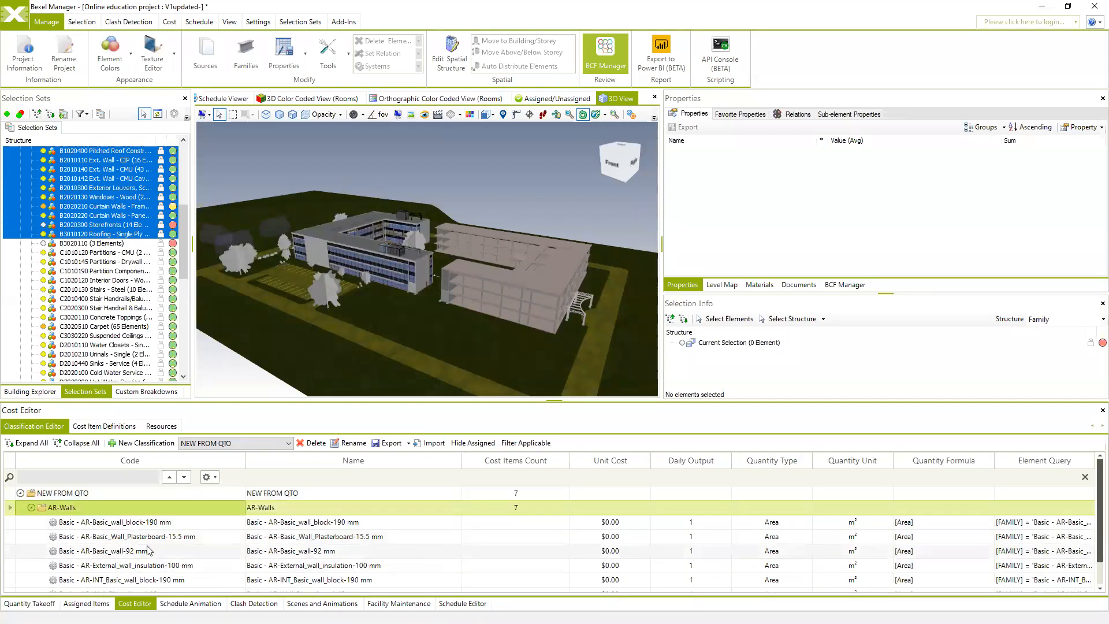
pyautogui.click(139, 537)
pyautogui.scroll(-1, 849, 546)
pyautogui.scroll(1, 852, 557)
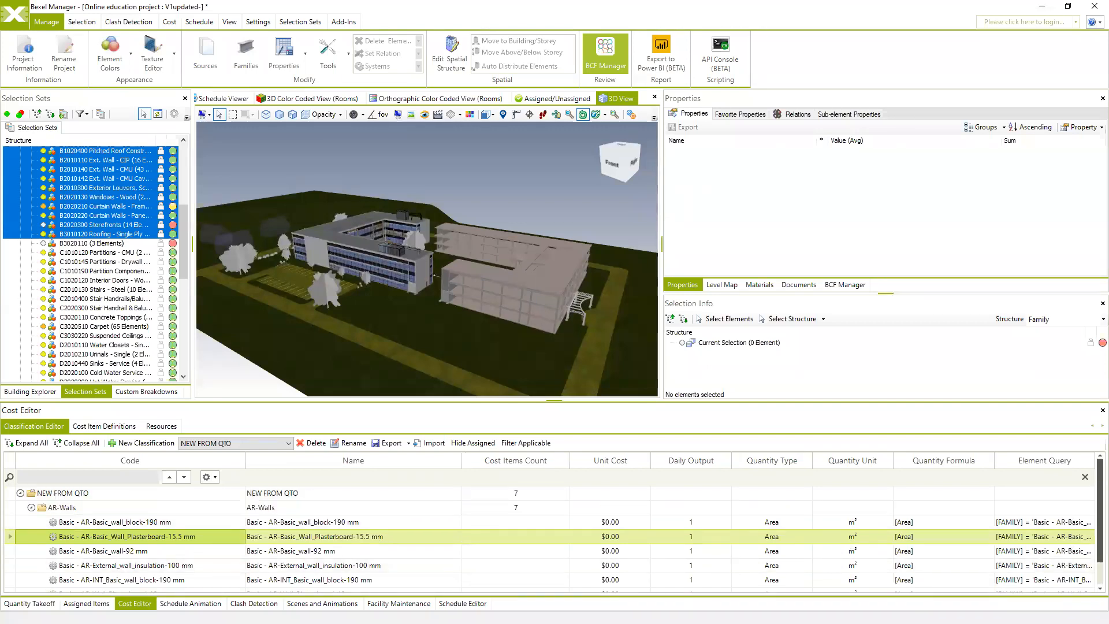
# Step: Check the ST-Beams breakdown in the Structural quantity takeoff and return to the cost classification
pyautogui.click(29, 603)
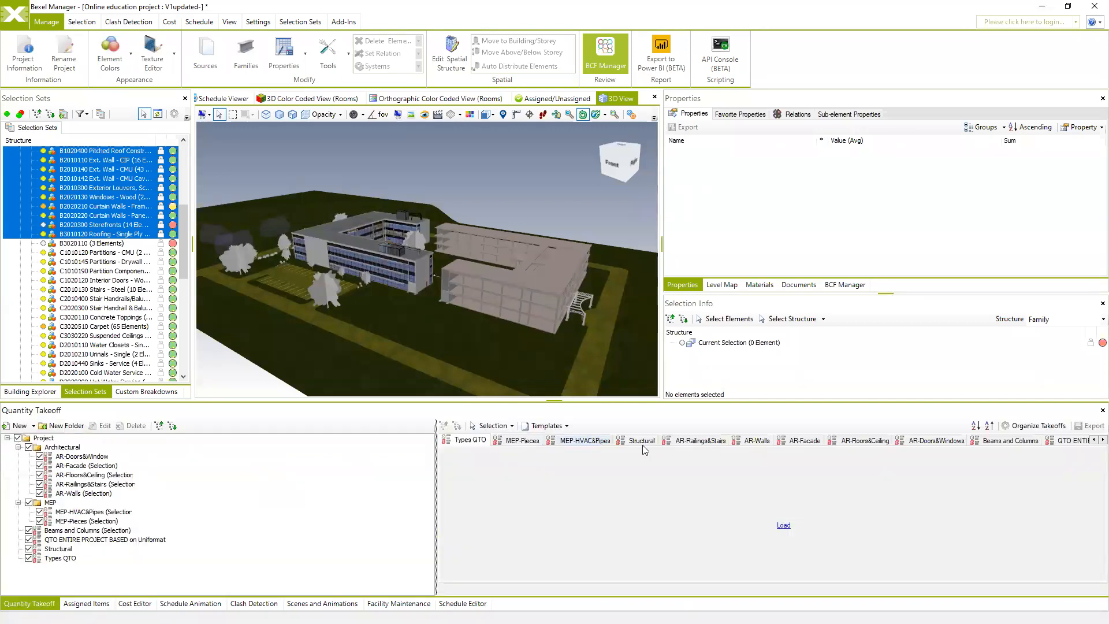
pyautogui.click(641, 440)
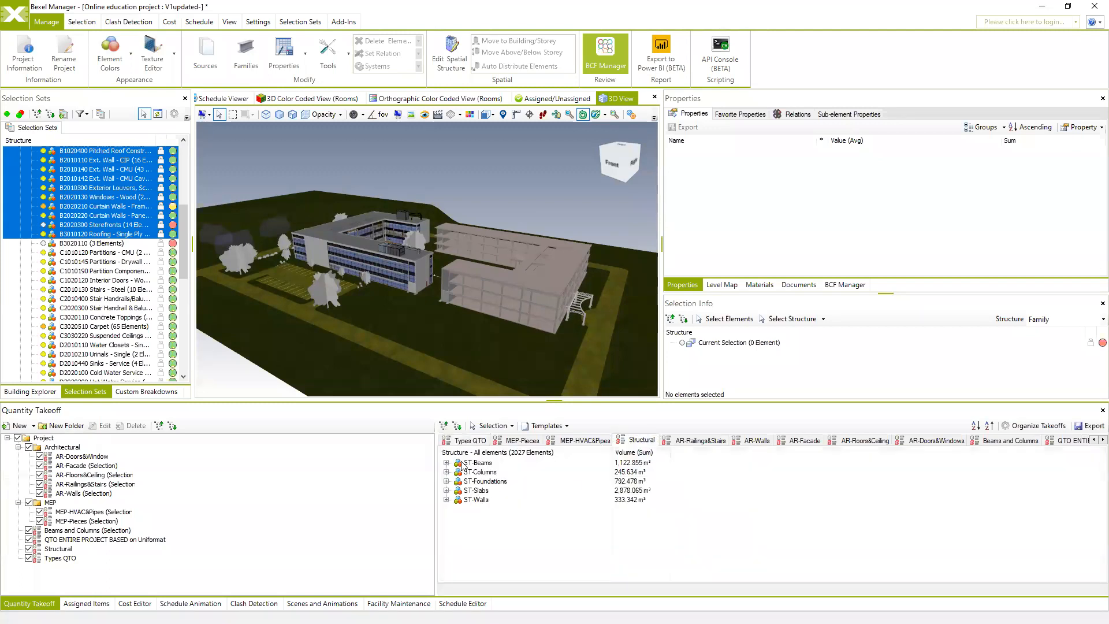
pyautogui.click(447, 463)
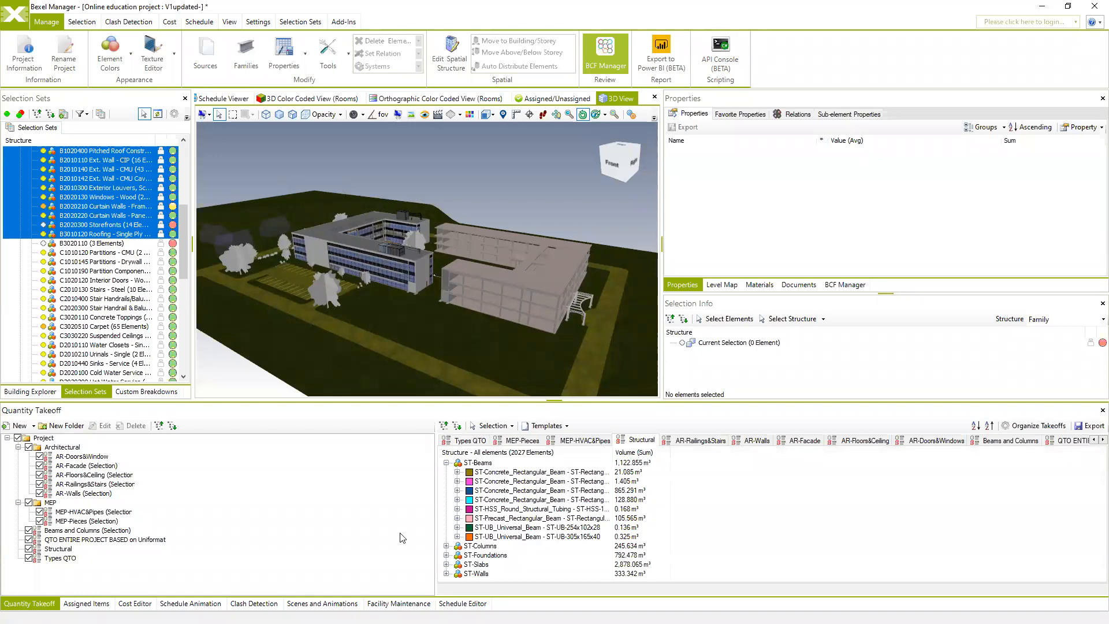
pyautogui.click(135, 603)
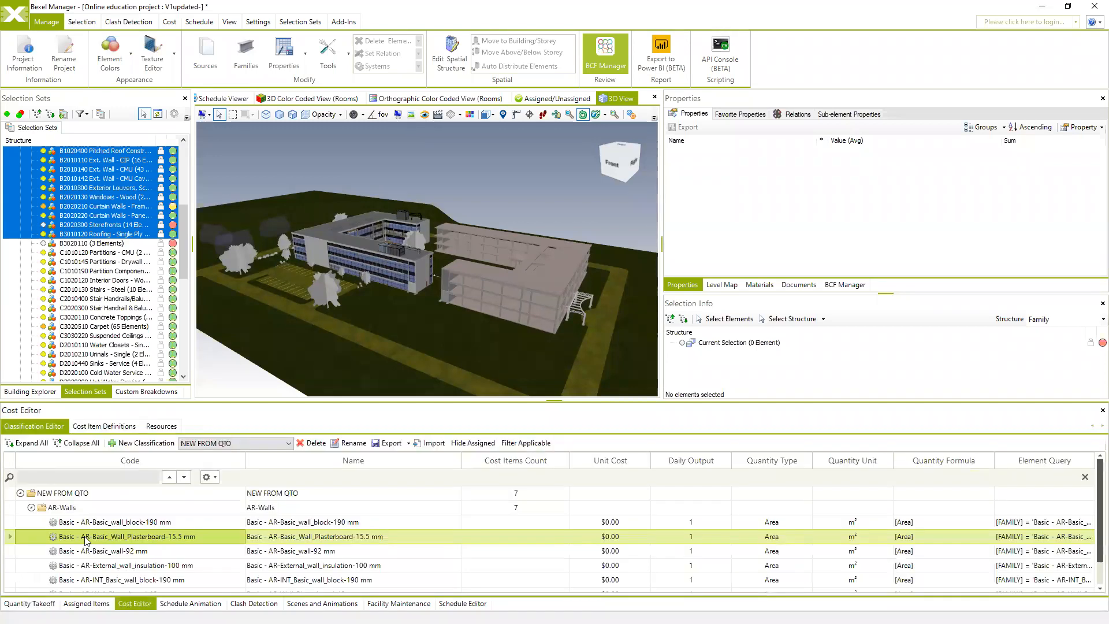
# Step: Add cost items to the NEW FROM QTO classification from the Structural quantity takeoff, using the Volume [m3] quantity formula
pyautogui.click(32, 508)
pyautogui.click(65, 494)
pyautogui.rightClick(66, 498)
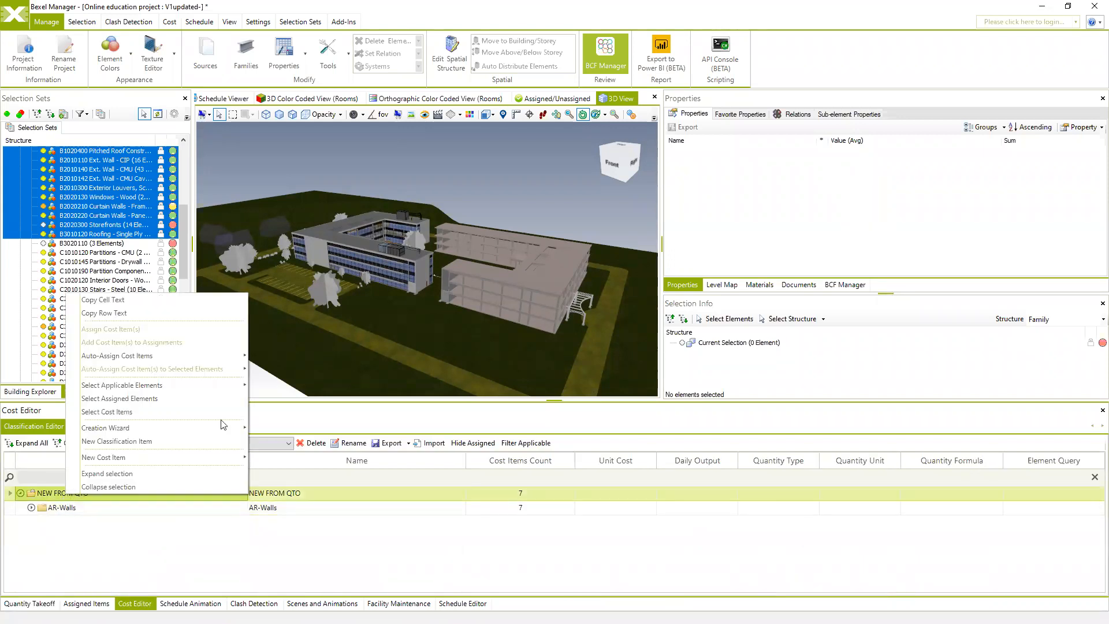
pyautogui.moveTo(210, 431)
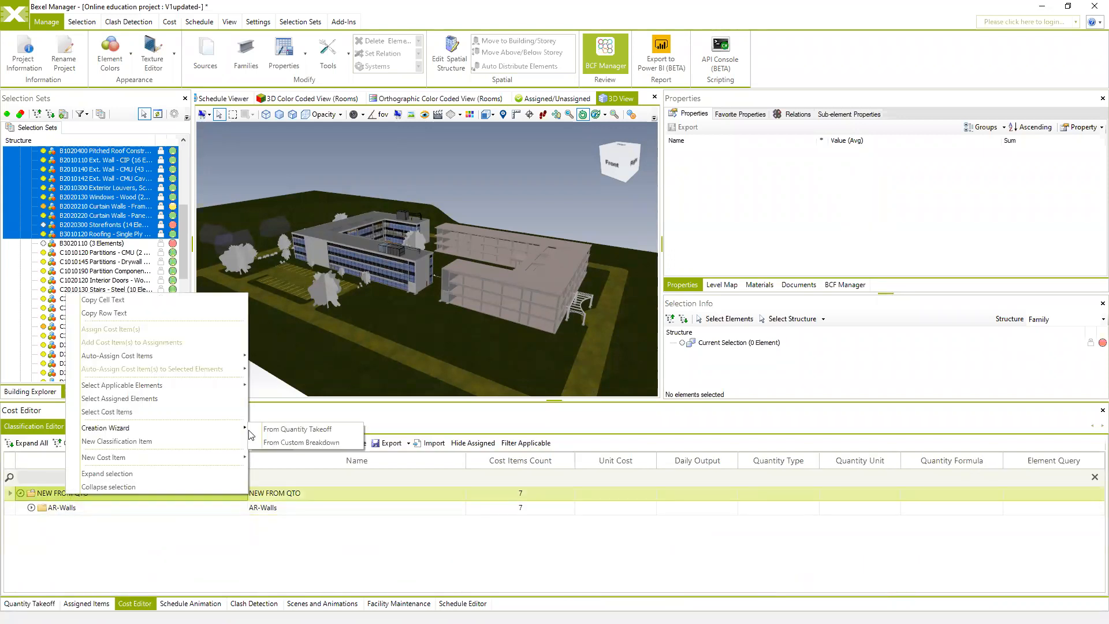
pyautogui.click(307, 430)
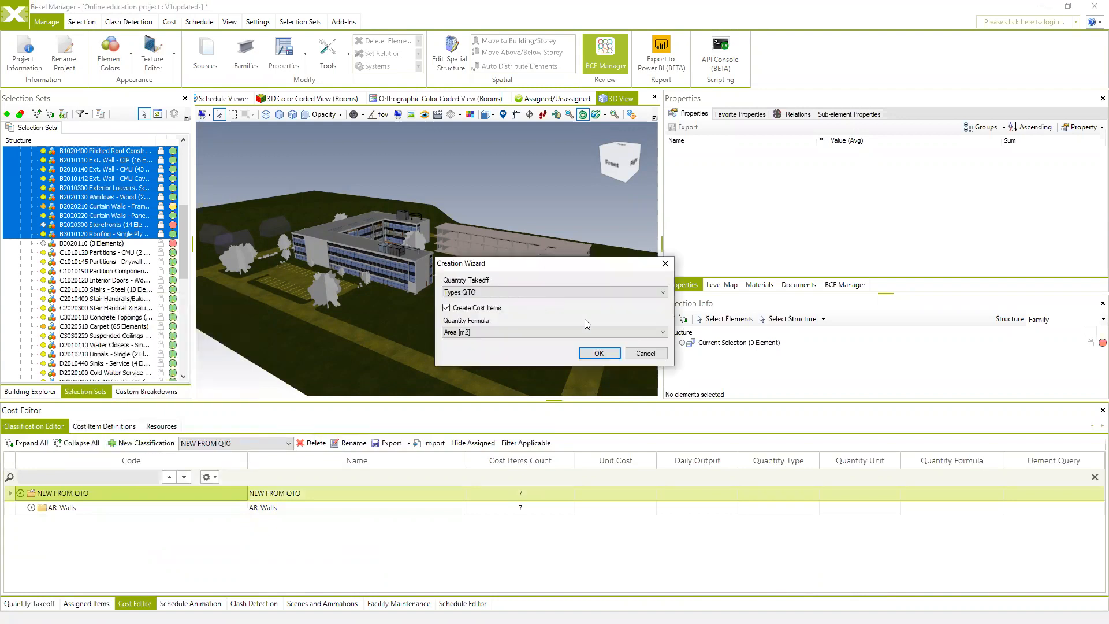
pyautogui.click(642, 292)
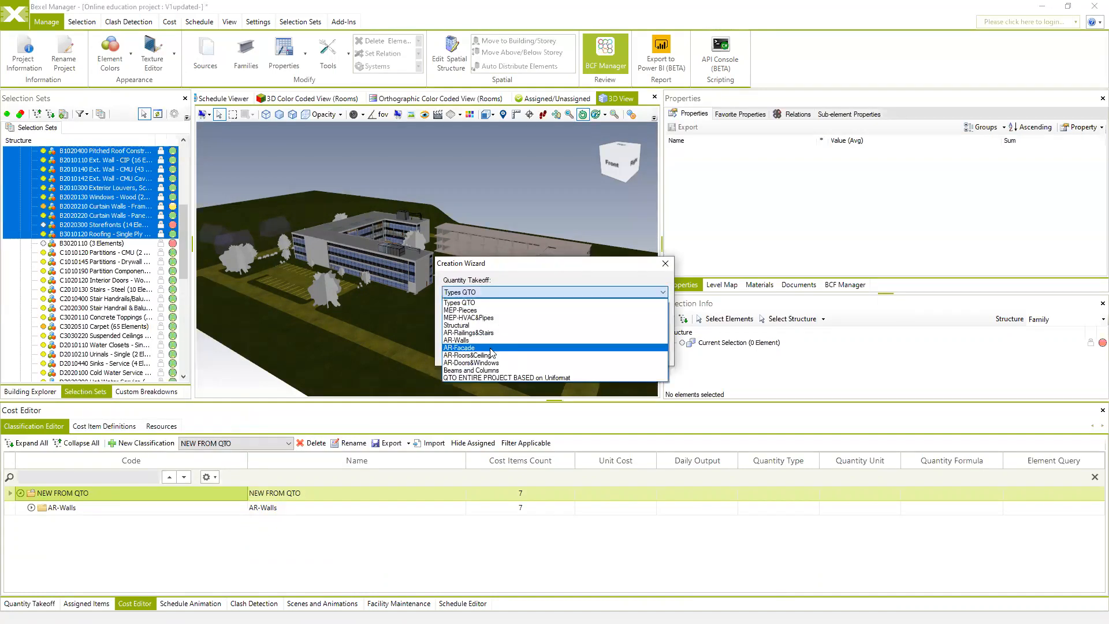
pyautogui.click(462, 325)
pyautogui.click(646, 334)
pyautogui.click(554, 342)
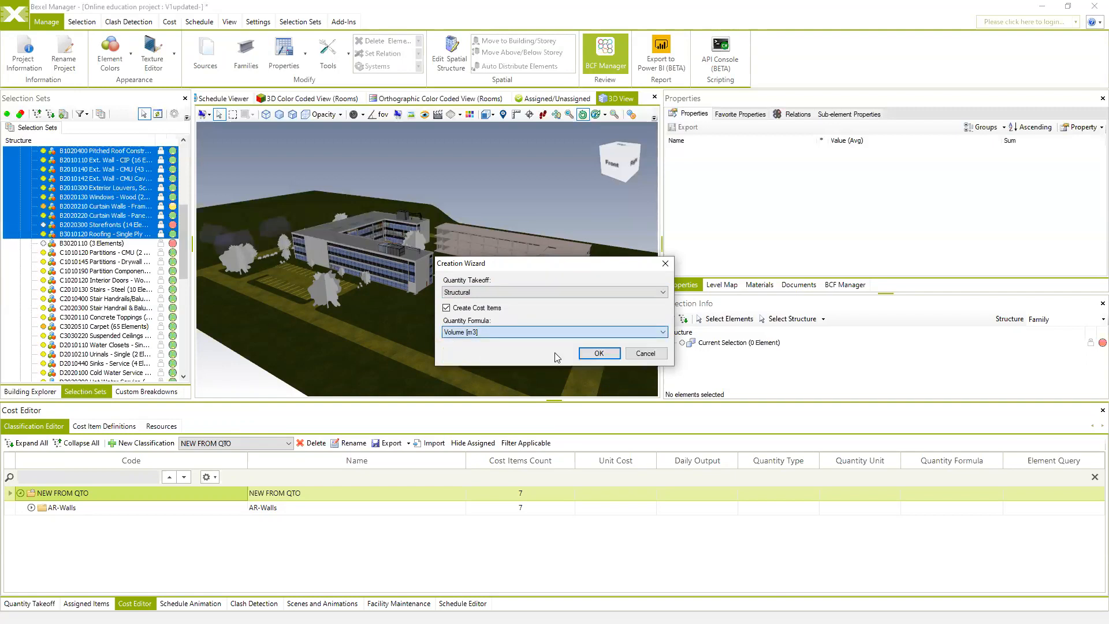
pyautogui.click(599, 353)
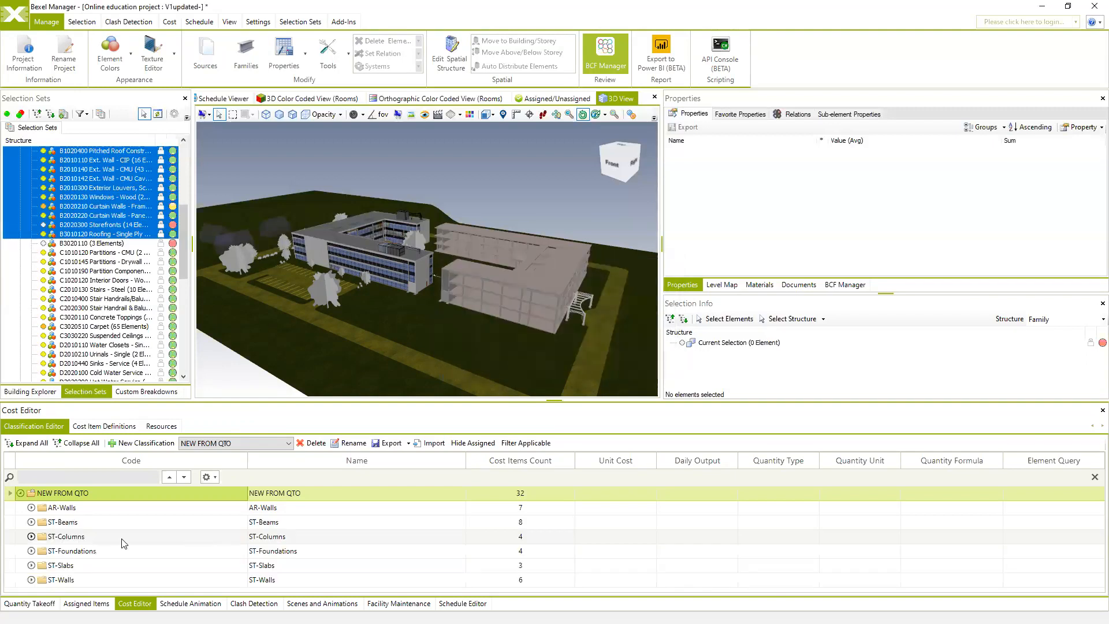
# Step: Examine the generated beam cost items and their volume formulas in the ST-Beams group
pyautogui.click(31, 522)
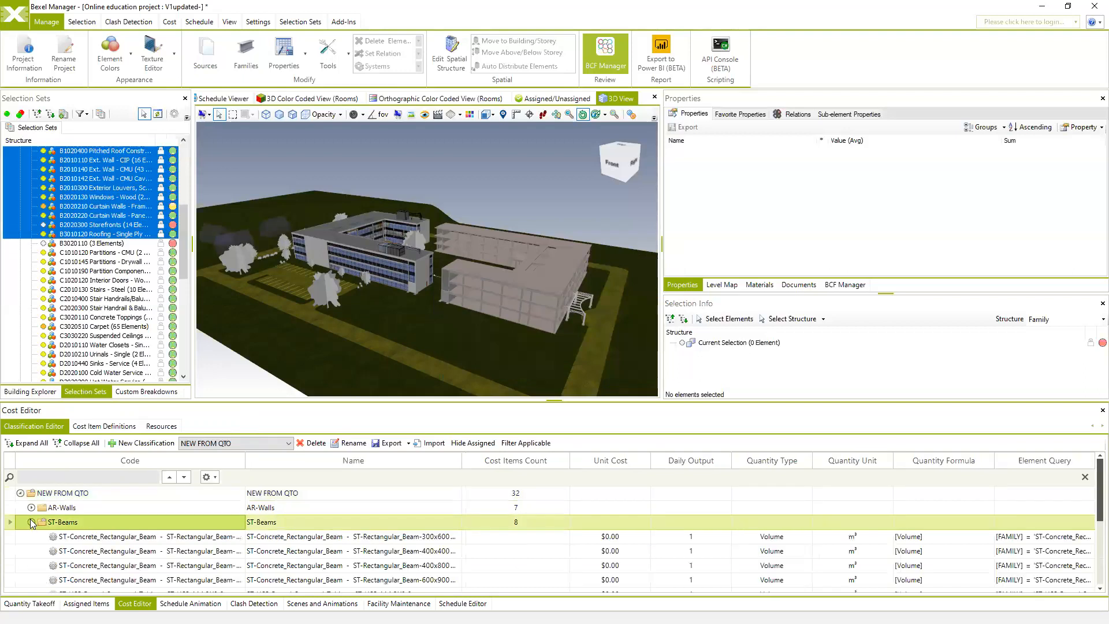
pyautogui.click(30, 521)
pyautogui.click(31, 522)
pyautogui.scroll(-3, 116, 560)
pyautogui.scroll(3, 139, 573)
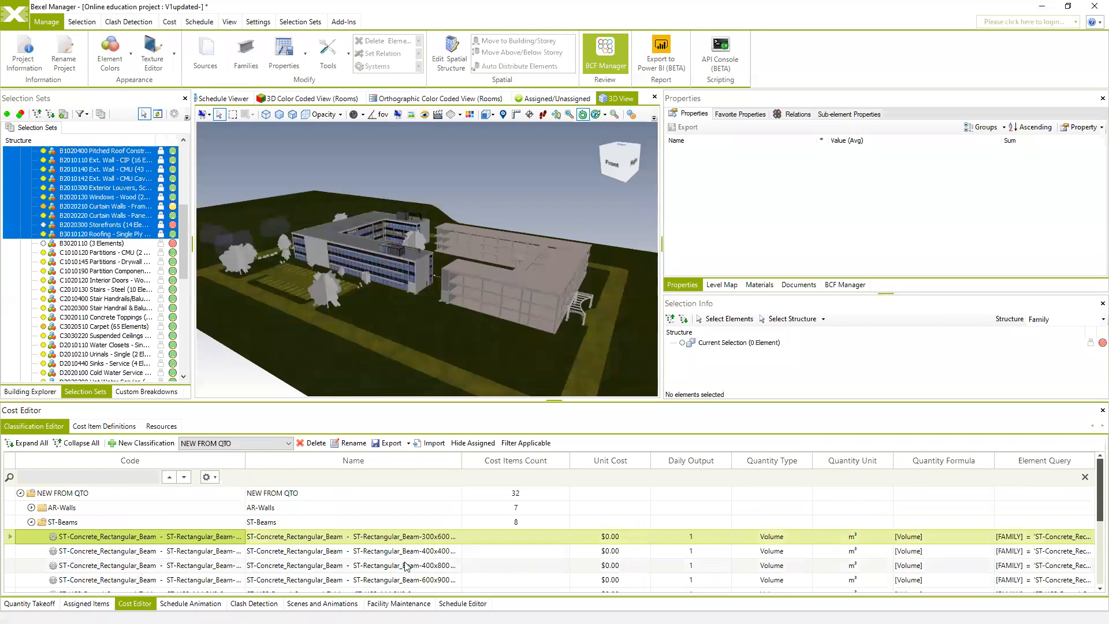
# Step: Review the available commands for a beam cost item and the cost-version choices for auto-assigning the NEW FROM QTO classification
pyautogui.rightClick(204, 538)
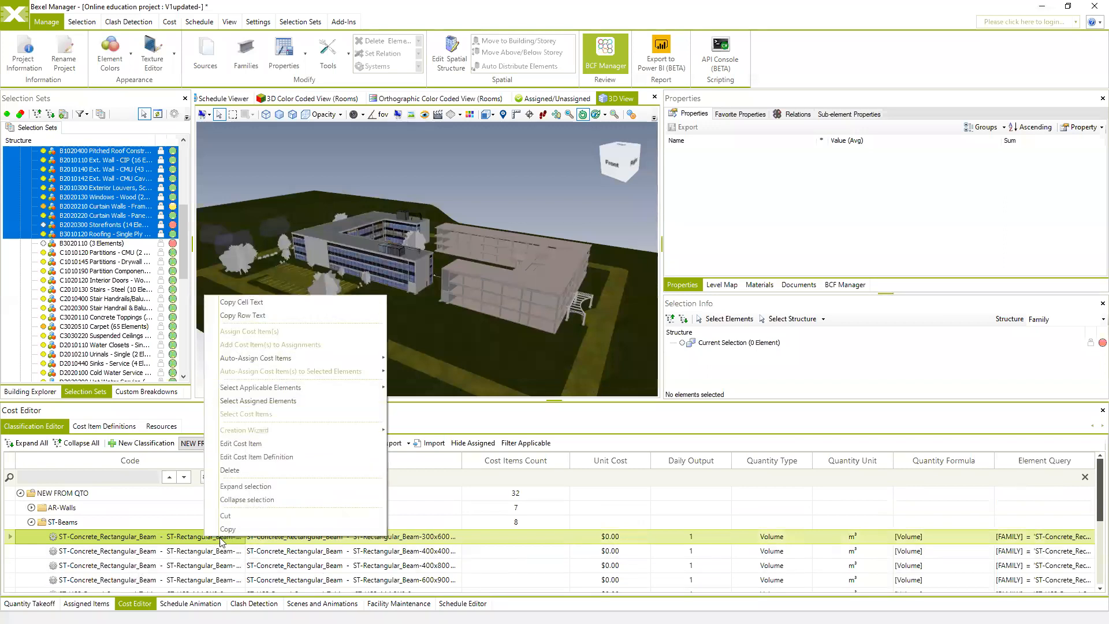
pyautogui.click(149, 552)
pyautogui.click(79, 496)
pyautogui.rightClick(79, 494)
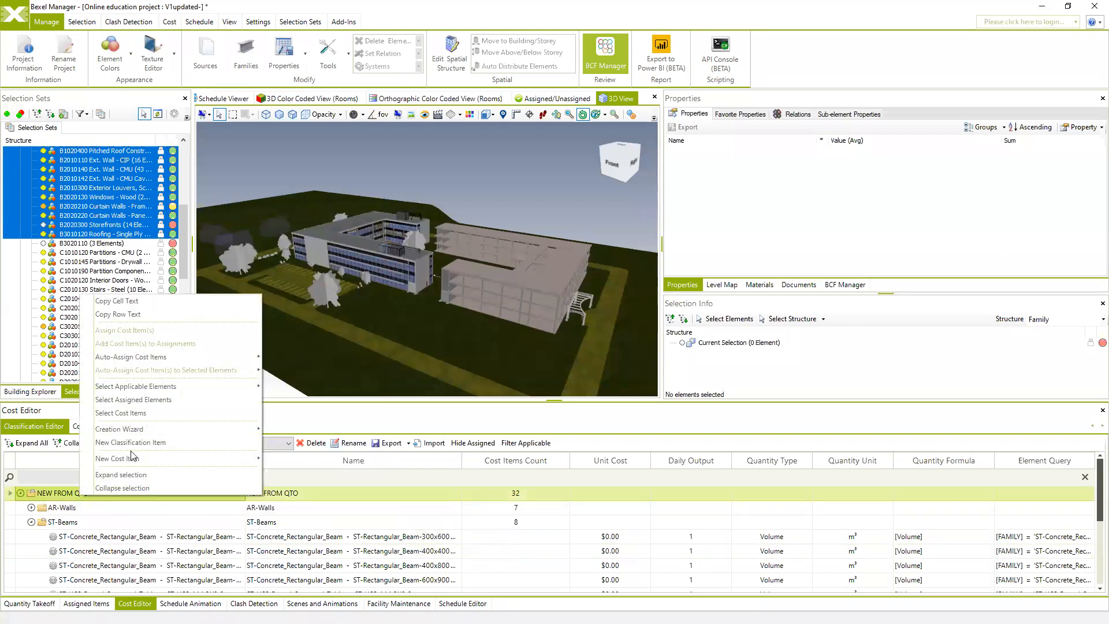
pyautogui.moveTo(245, 357)
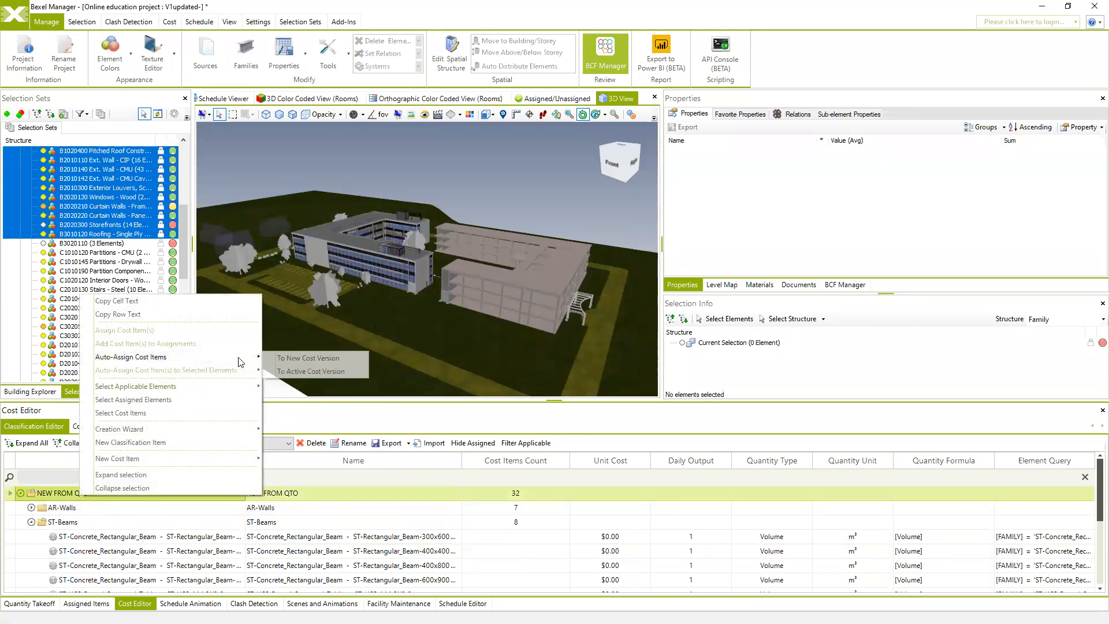
pyautogui.click(307, 372)
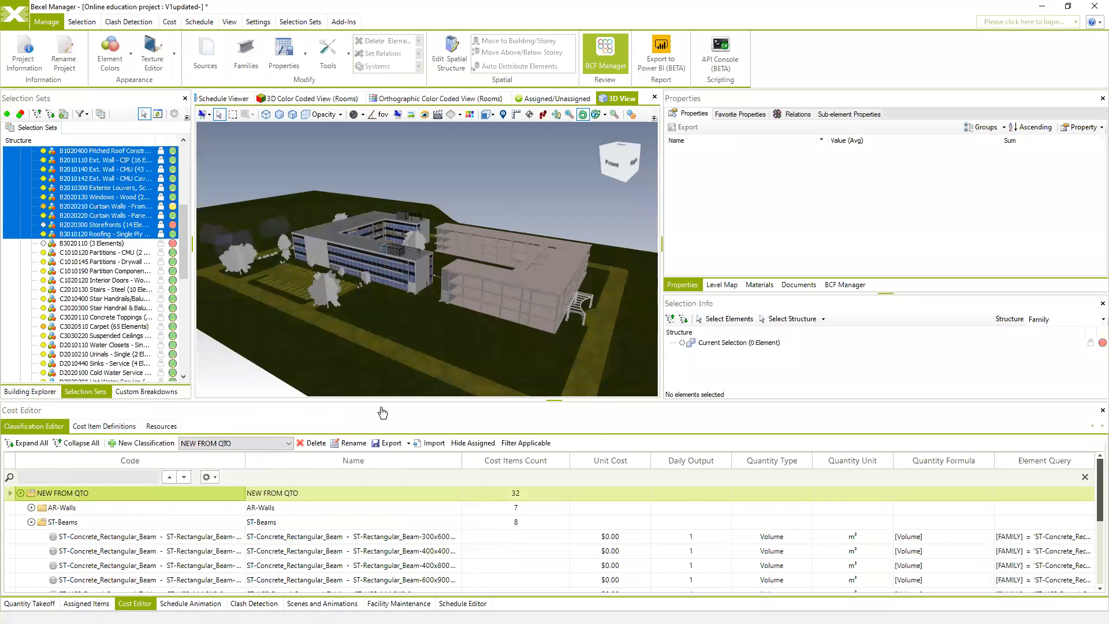
# Step: Display the assigned items of the Uniformat Cost version with the element selection filter turned off
pyautogui.click(86, 603)
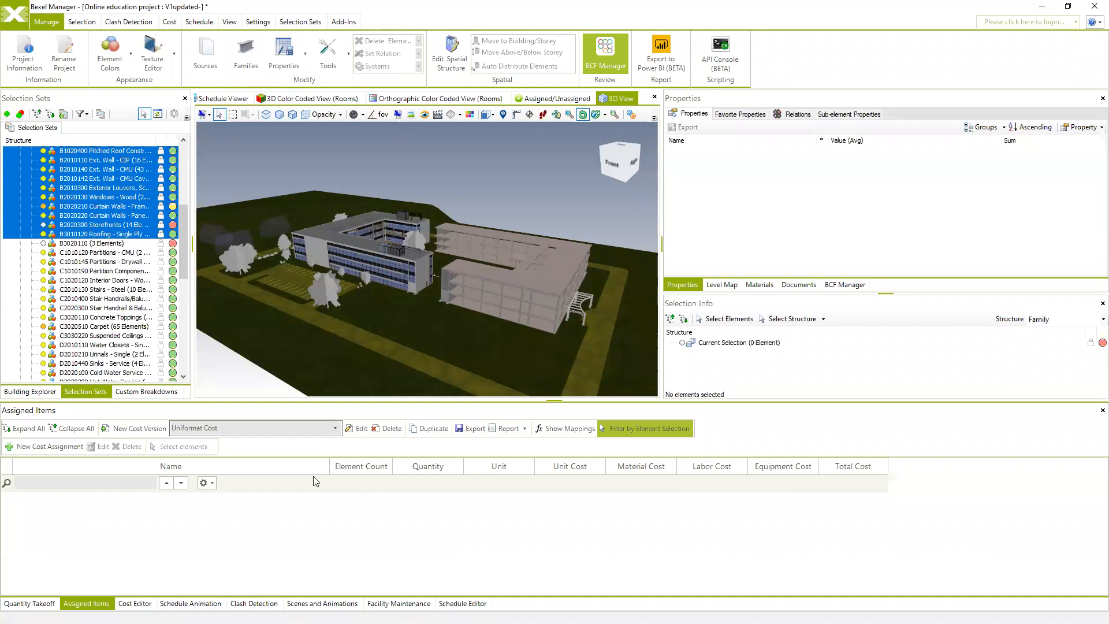
pyautogui.click(335, 428)
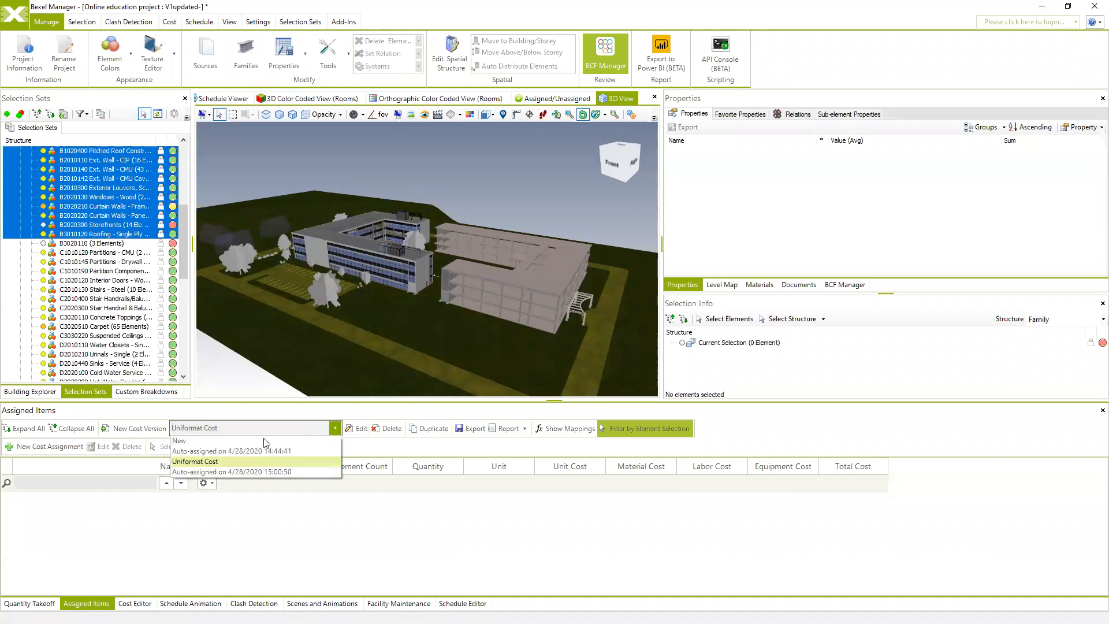
pyautogui.click(210, 463)
pyautogui.click(687, 425)
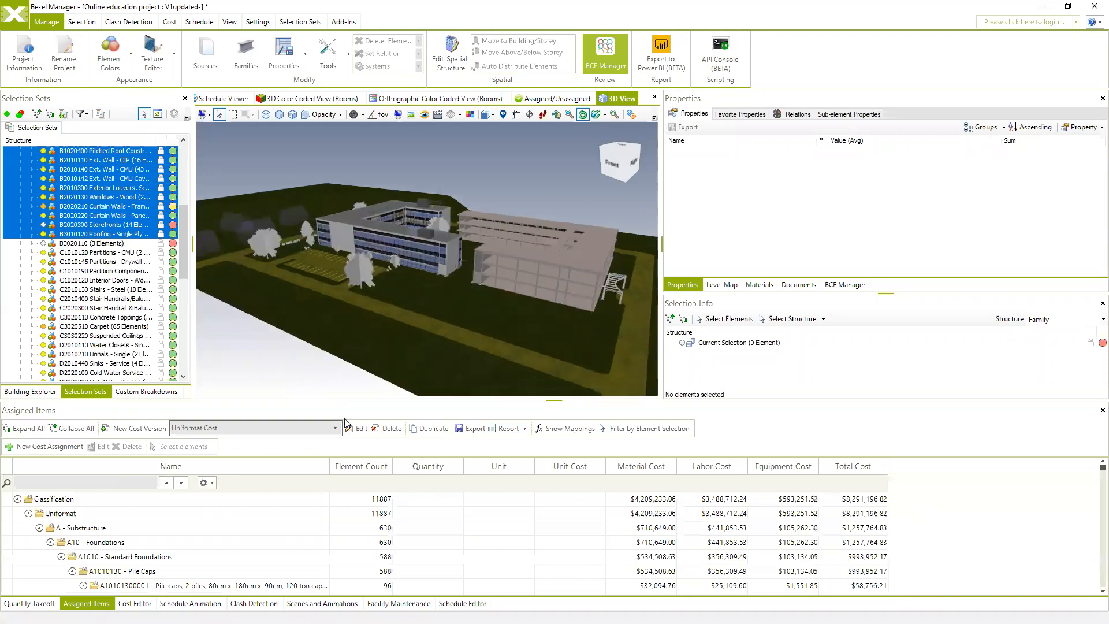
# Step: Collapse the assigned items to the Uniformat group and inspect its total costs alongside the 3D building model
pyautogui.click(17, 499)
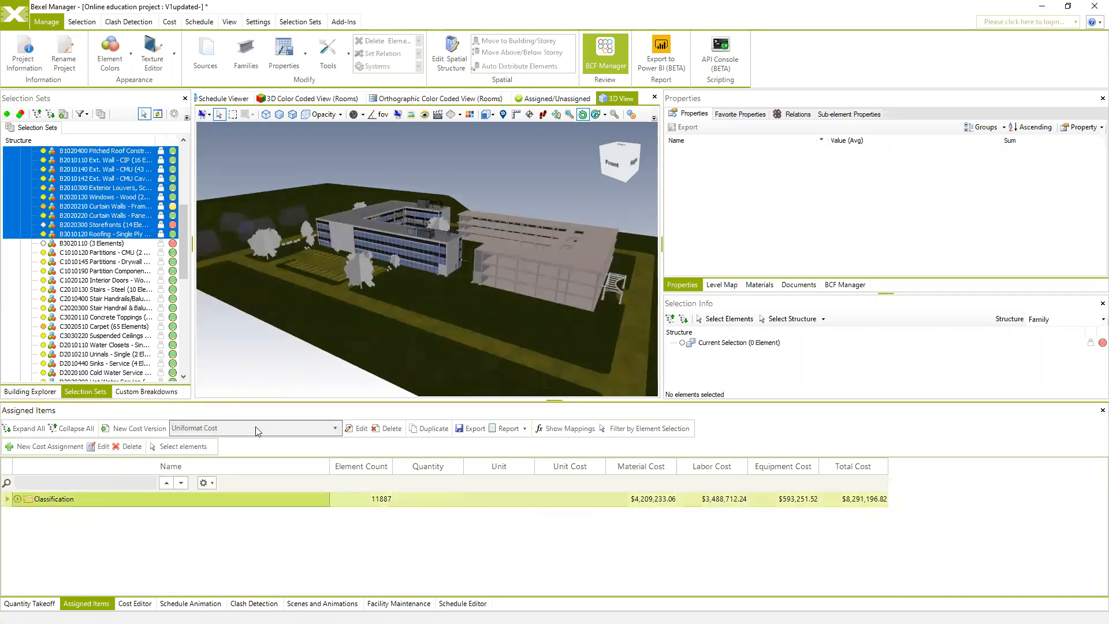
pyautogui.click(17, 499)
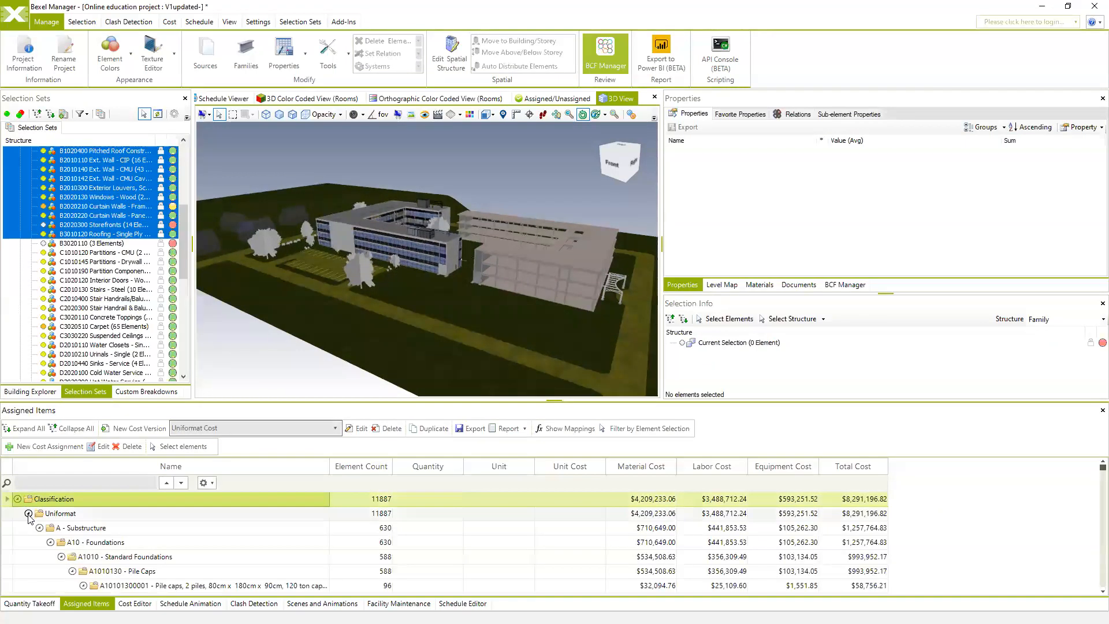
pyautogui.click(28, 514)
pyautogui.moveTo(390, 329); pyautogui.dragTo(403, 340, button='middle')
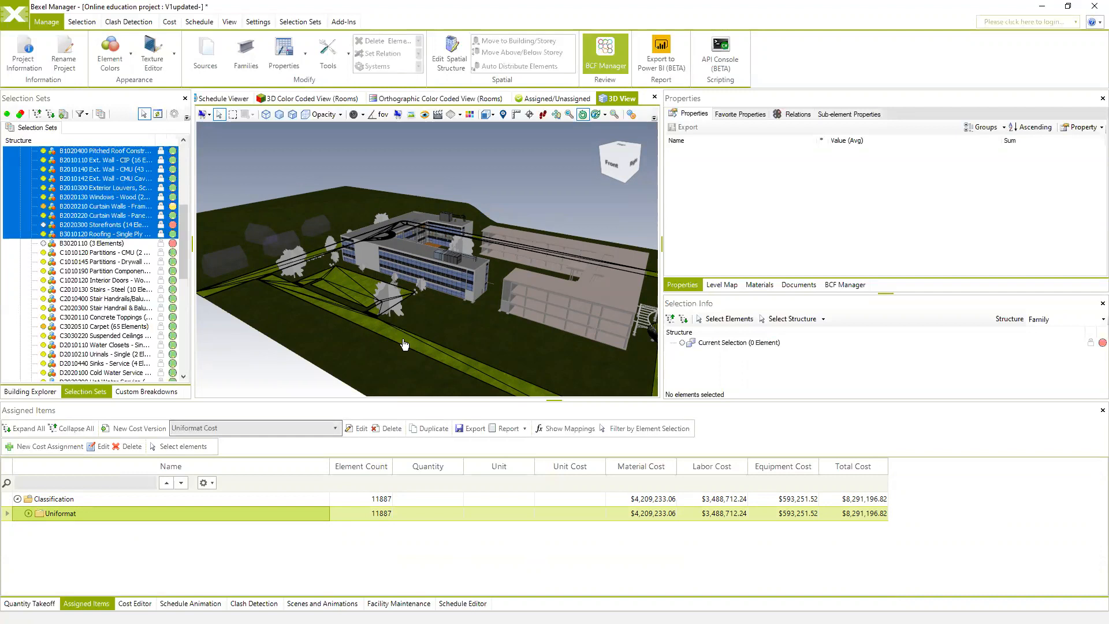
pyautogui.moveTo(516, 287); pyautogui.dragTo(535, 298, button='middle')
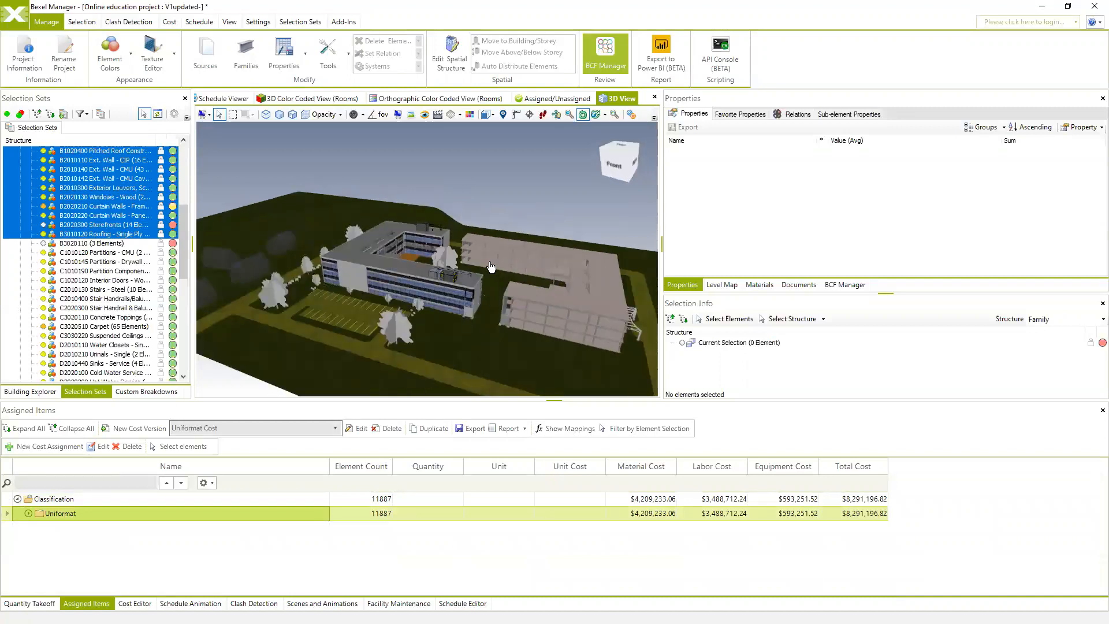
# Step: Add a cost assignment for Z1020.30 01 Survey and Layout with quantity 1.000 to the Uniformat Cost version
pyautogui.moveTo(499, 324); pyautogui.dragTo(516, 327, button='middle')
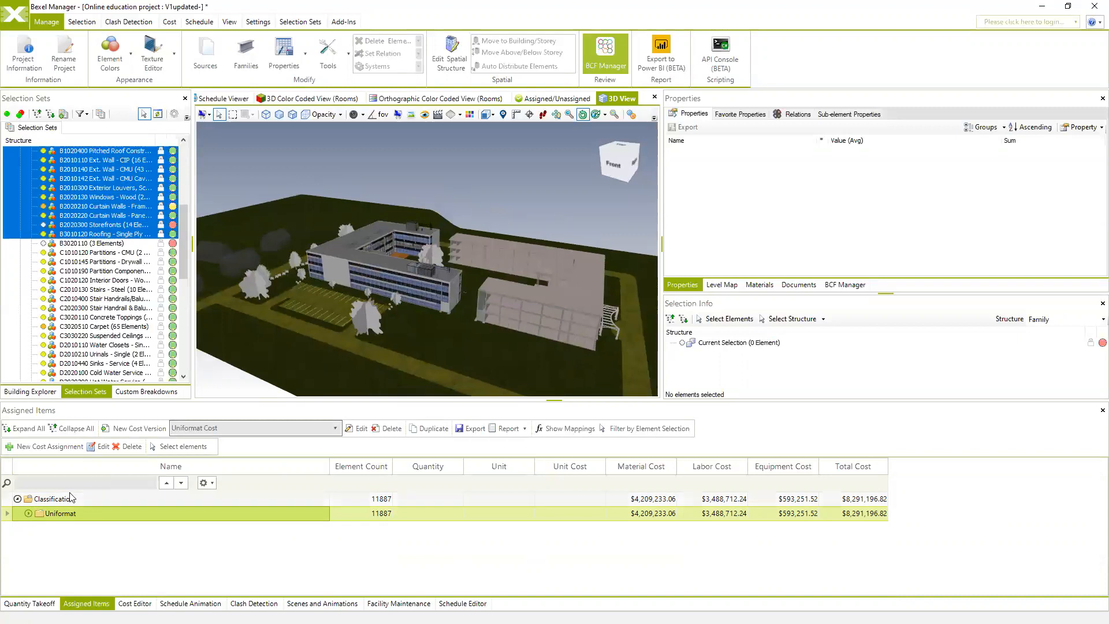
pyautogui.click(57, 501)
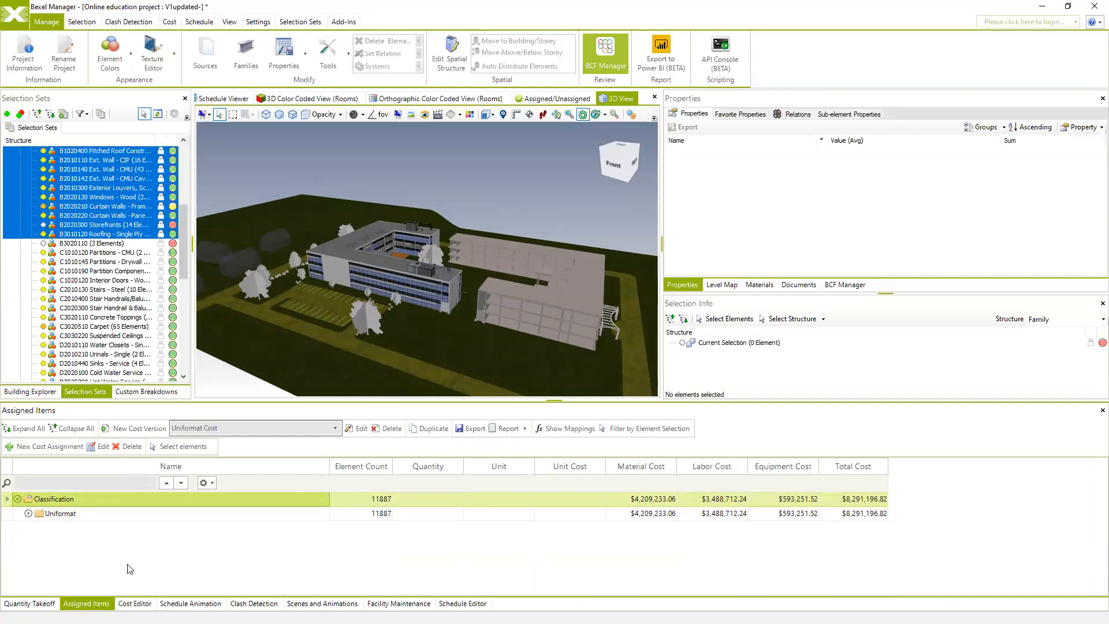
pyautogui.click(84, 604)
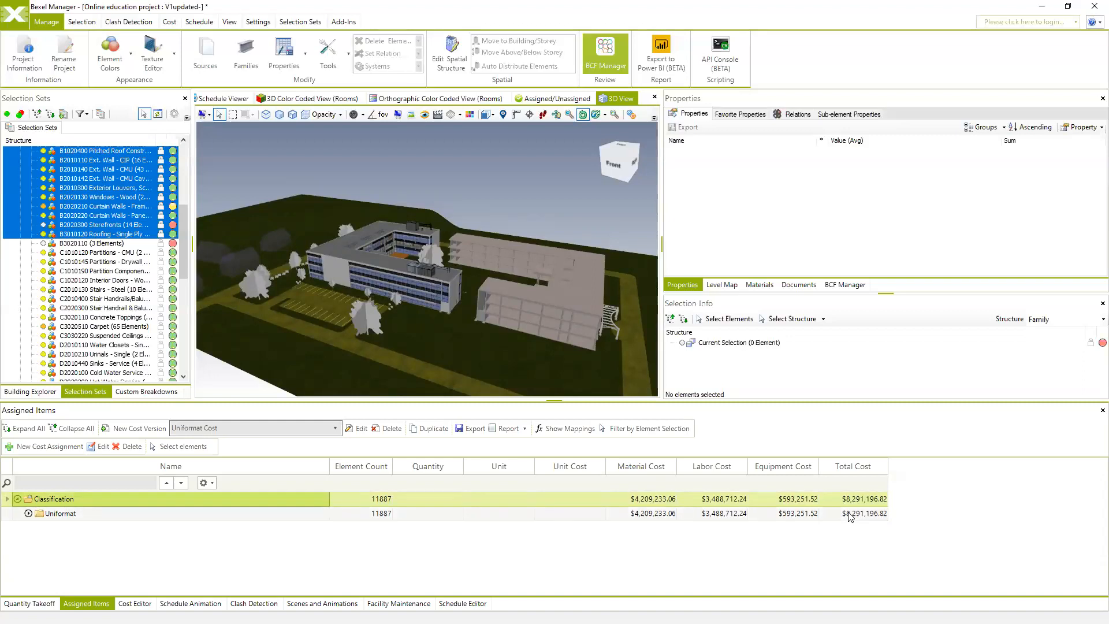
pyautogui.click(37, 446)
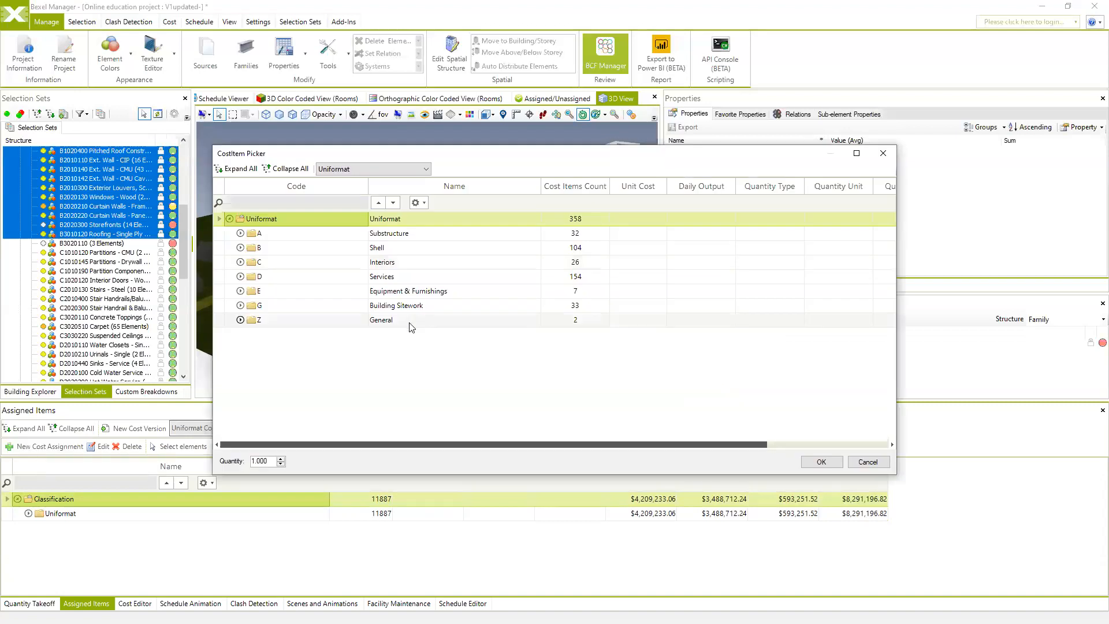
pyautogui.click(242, 321)
pyautogui.click(241, 320)
pyautogui.click(251, 334)
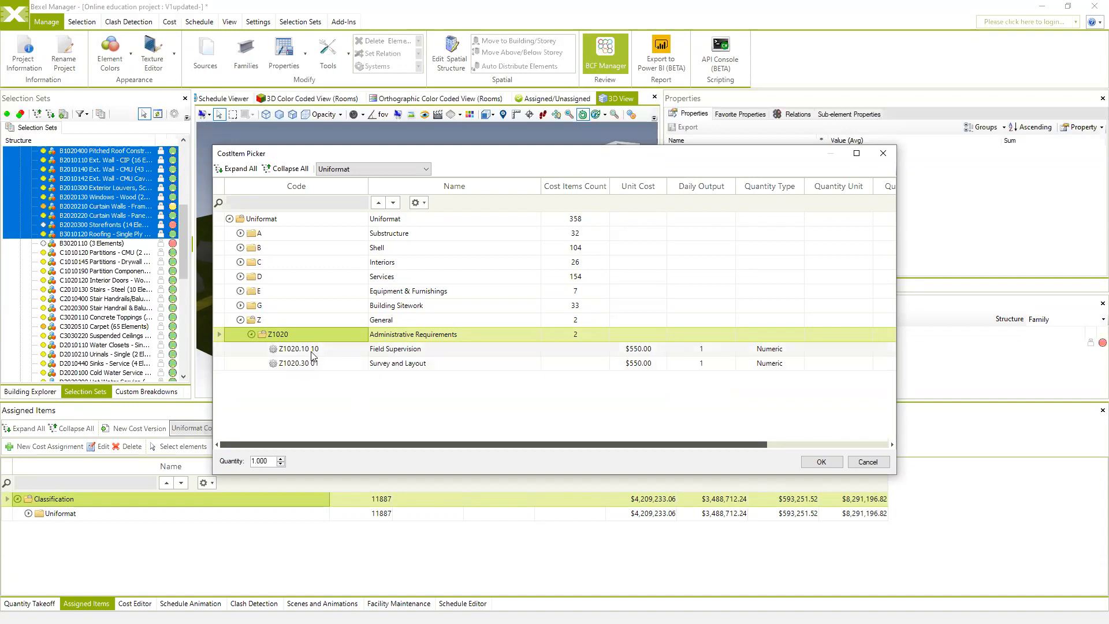
pyautogui.click(342, 352)
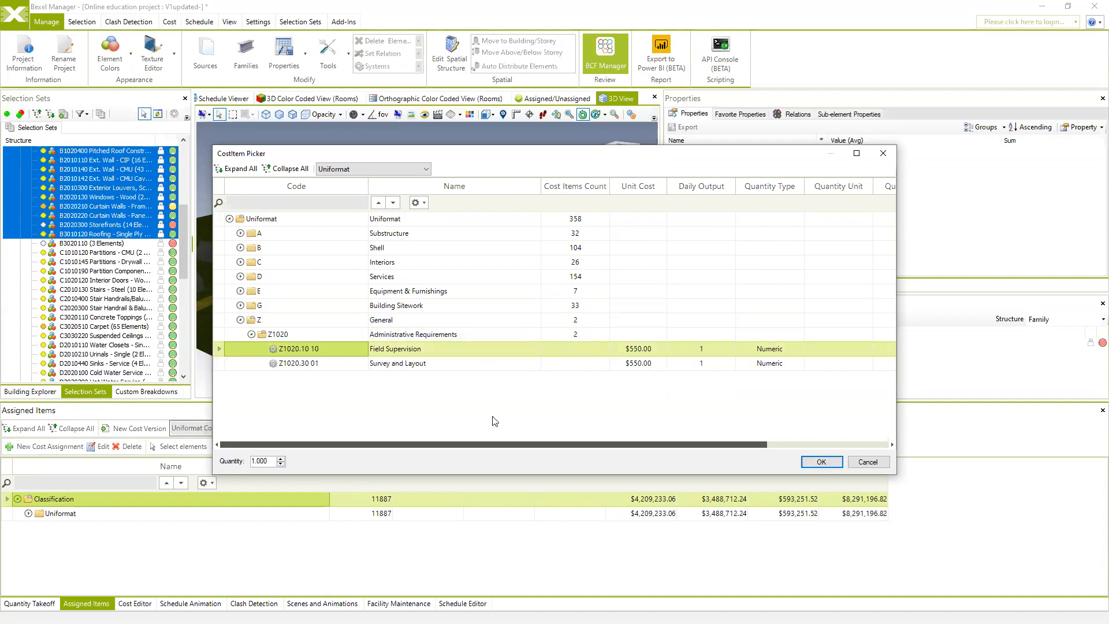
pyautogui.click(341, 365)
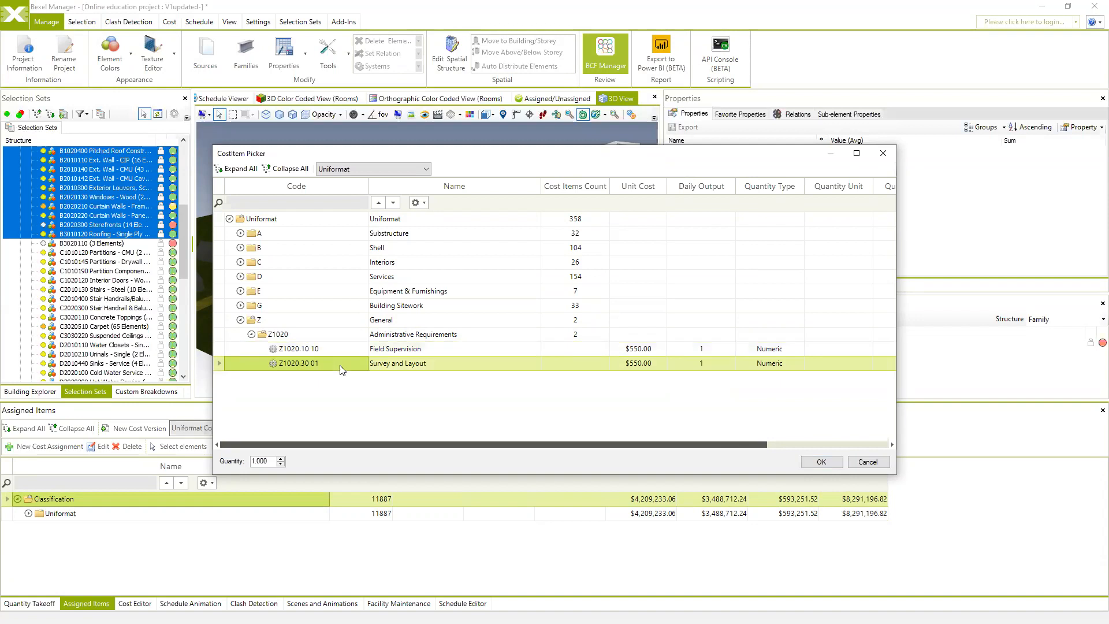
pyautogui.click(821, 461)
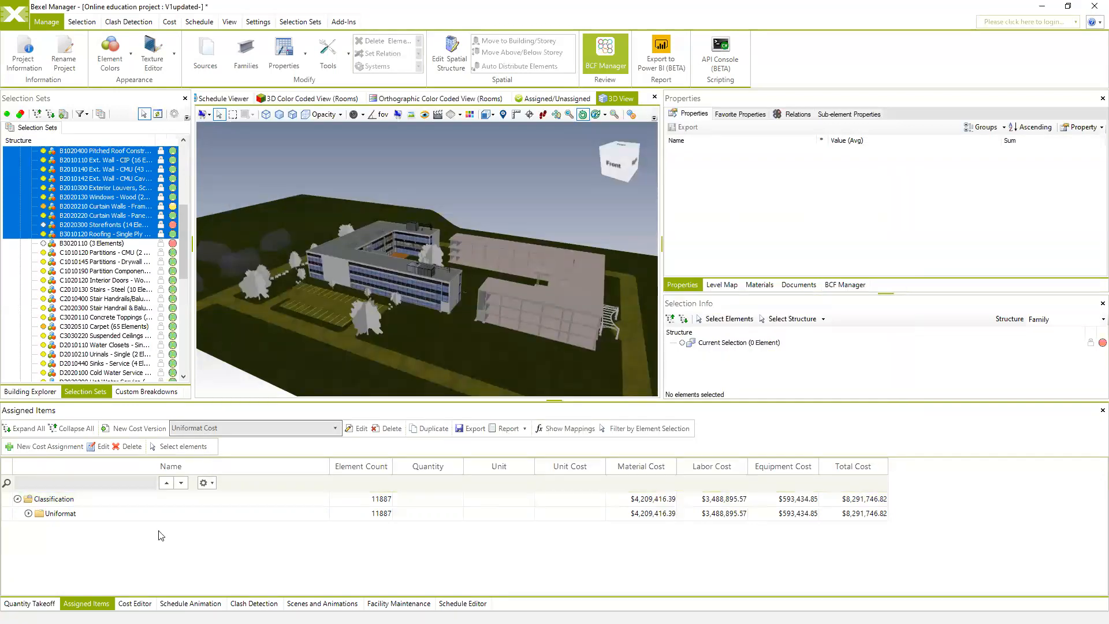
# Step: Reduce the assigned Uniformat items to their main groups by collapsing Substructure, Shell, Interiors, Services, Equipment & Furnishings and Building Sitework
pyautogui.click(29, 513)
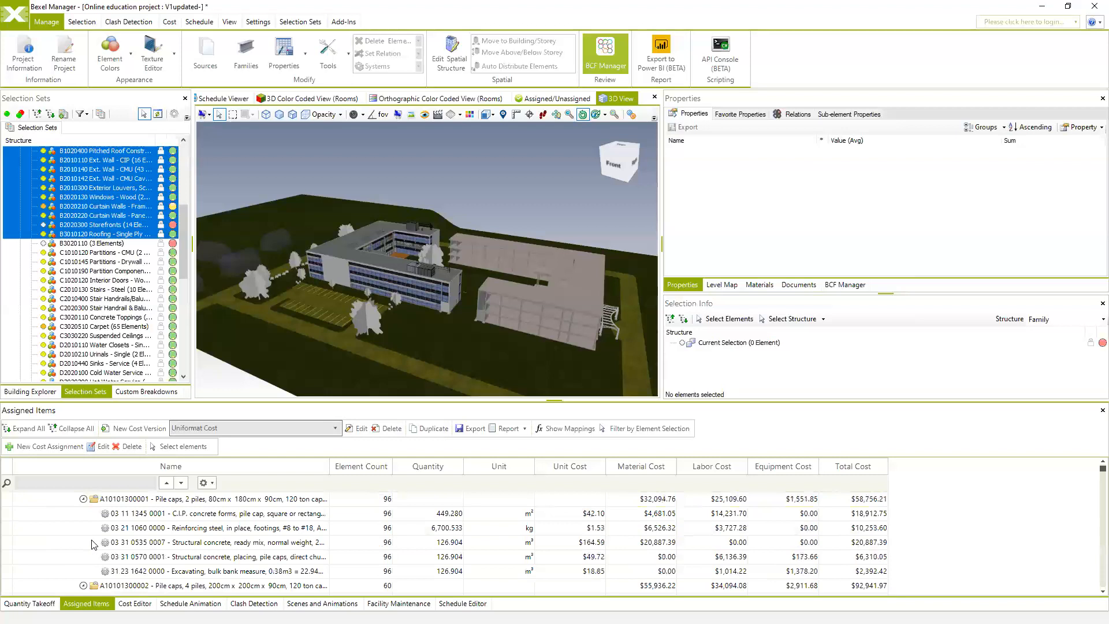
pyautogui.click(28, 513)
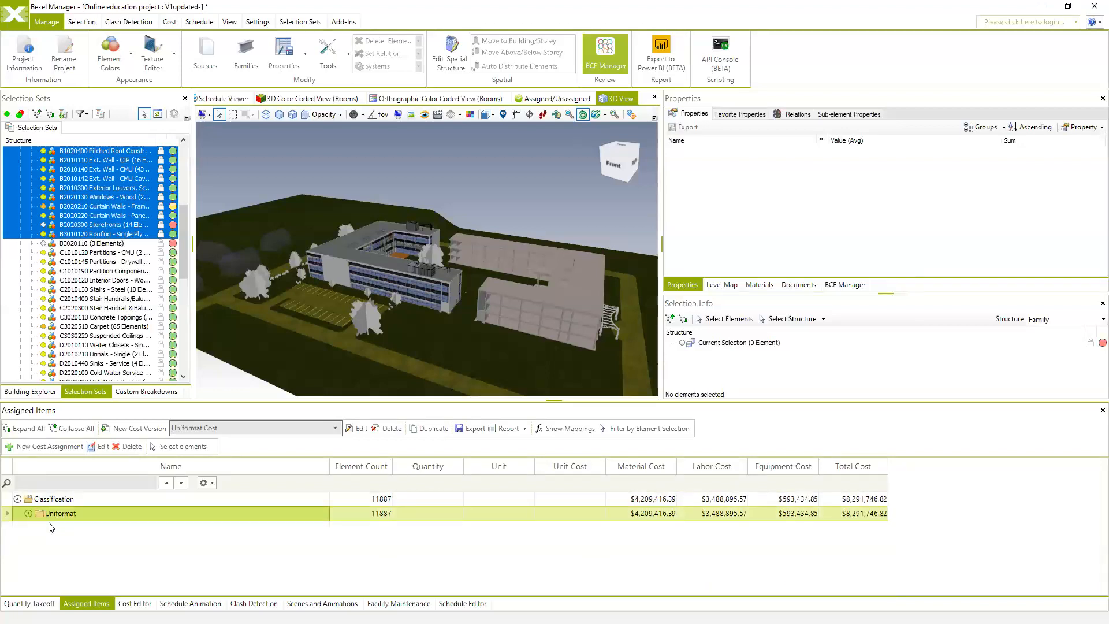
pyautogui.click(29, 513)
pyautogui.click(40, 528)
pyautogui.click(40, 543)
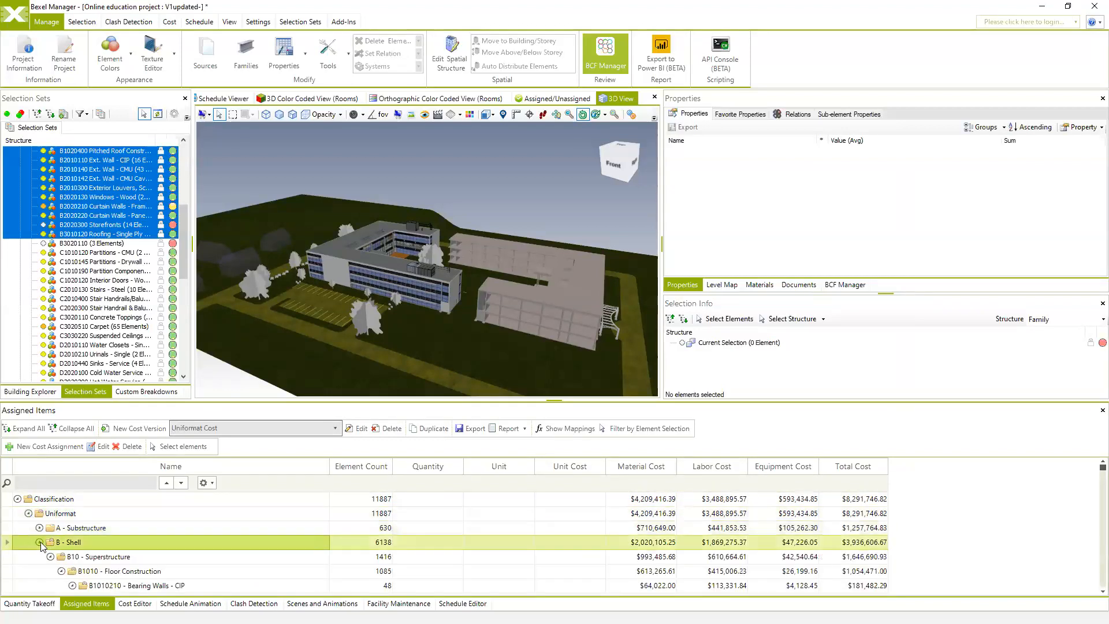
pyautogui.click(40, 556)
pyautogui.scroll(-2, 46, 552)
pyautogui.scroll(2, 46, 527)
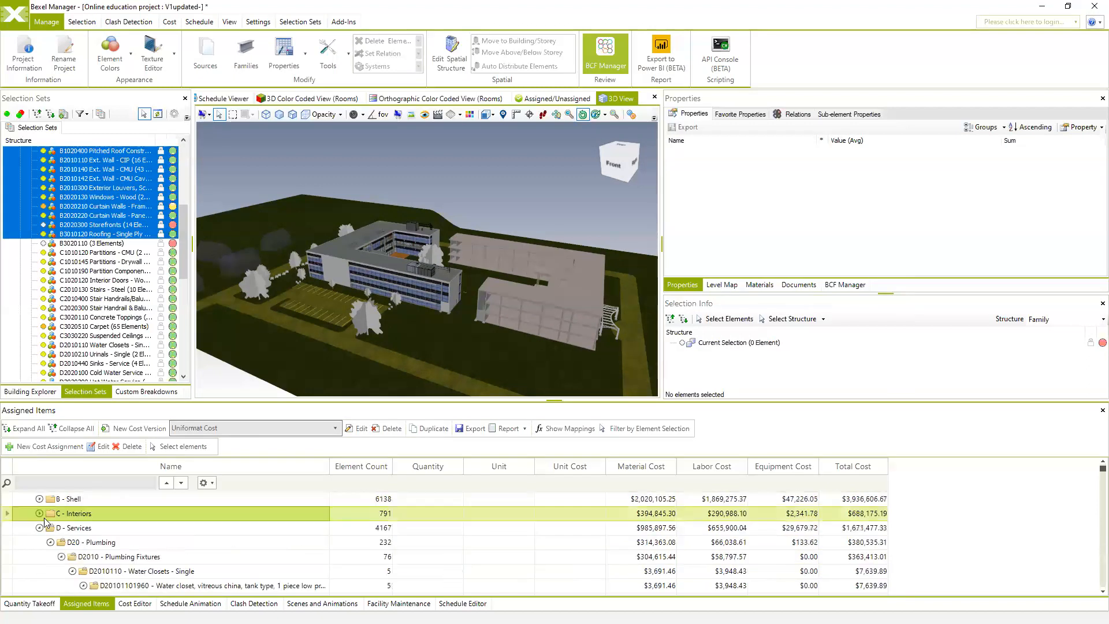
pyautogui.click(39, 528)
pyautogui.click(40, 543)
pyautogui.click(40, 556)
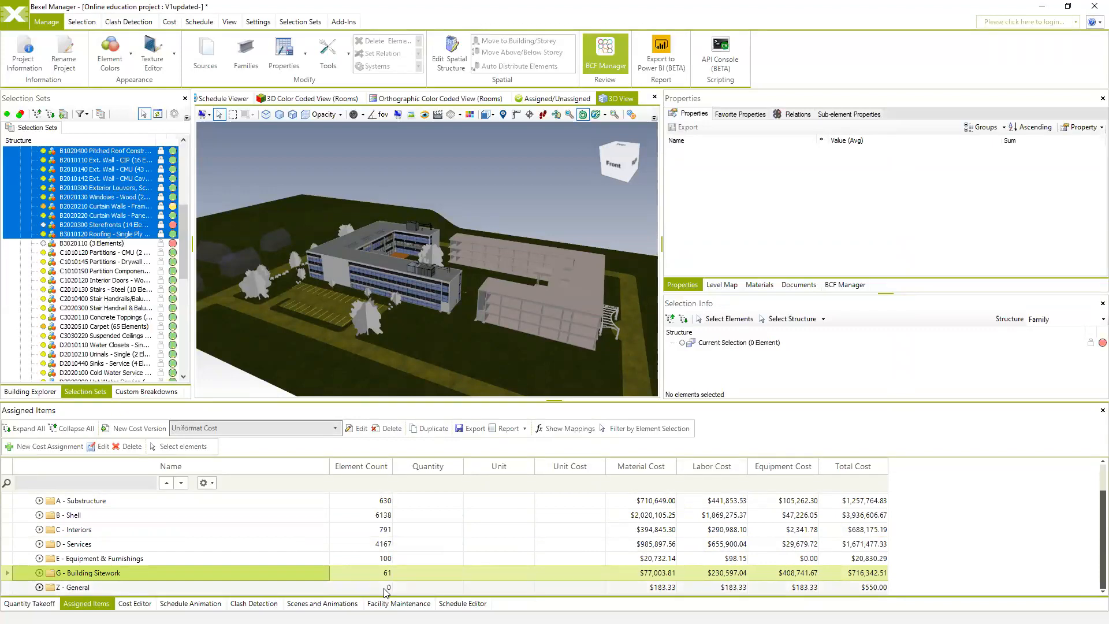
# Step: Expand the Z - General group down to Survey and Layout and inspect the item's element count, quantity and costs
pyautogui.doubleClick(50, 587)
pyautogui.doubleClick(51, 587)
pyautogui.click(184, 588)
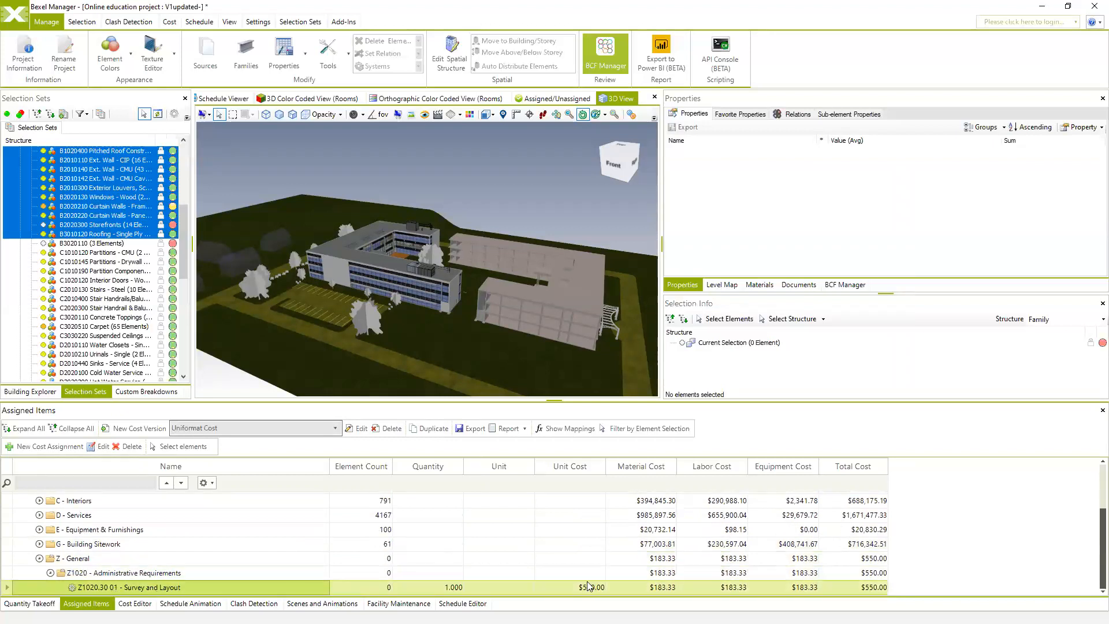
pyautogui.scroll(2, 697, 587)
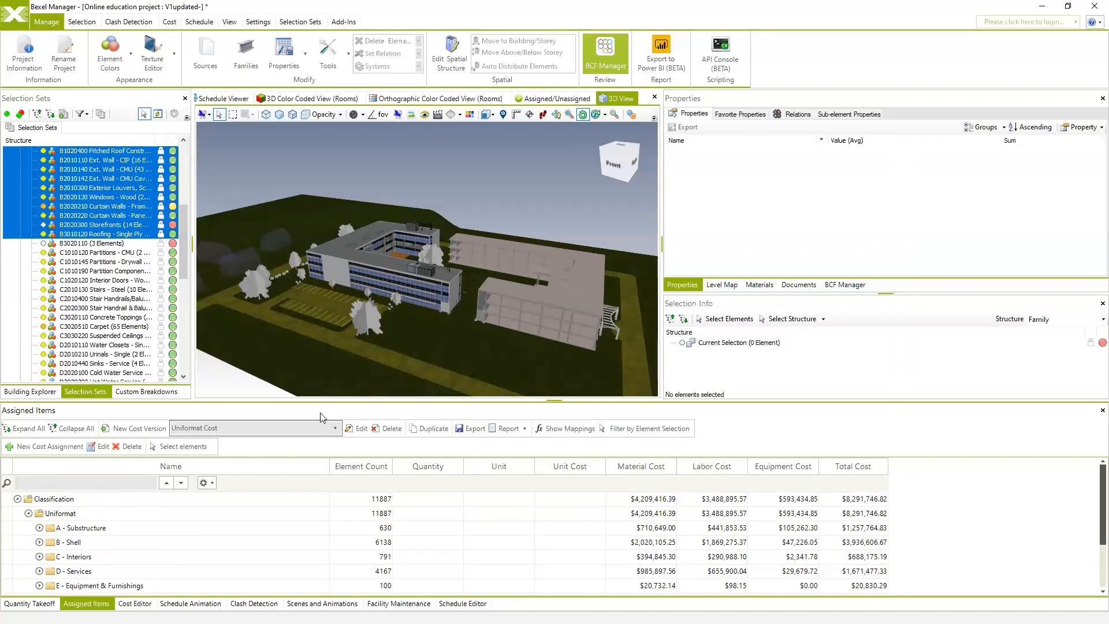
# Step: Save the changes to the current project version
pyautogui.moveTo(477, 329); pyautogui.dragTo(450, 328, button='middle')
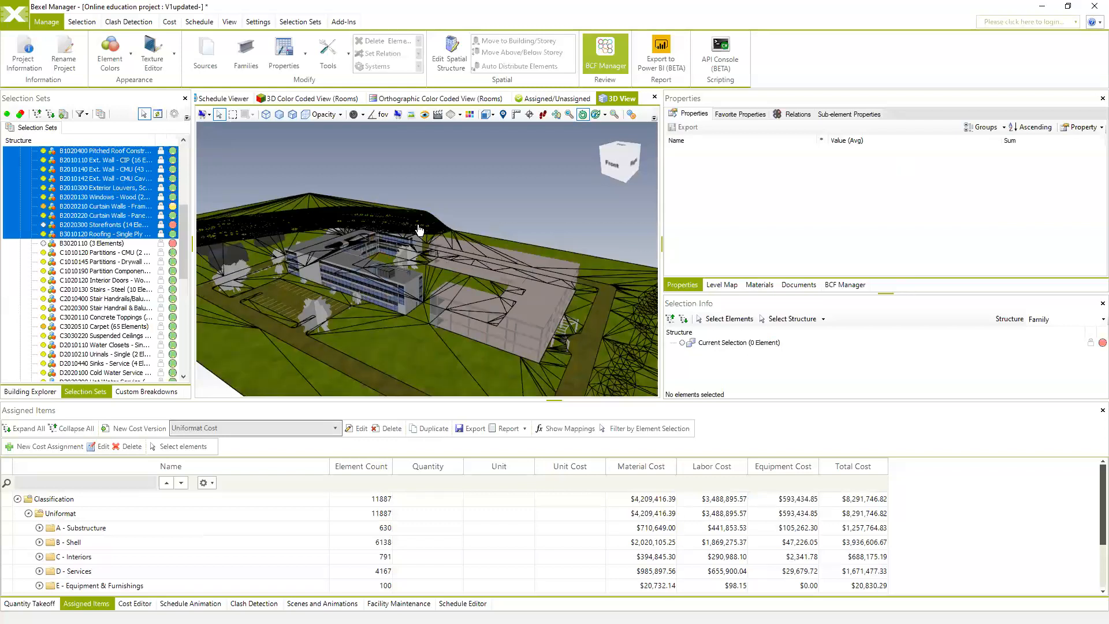
pyautogui.click(14, 14)
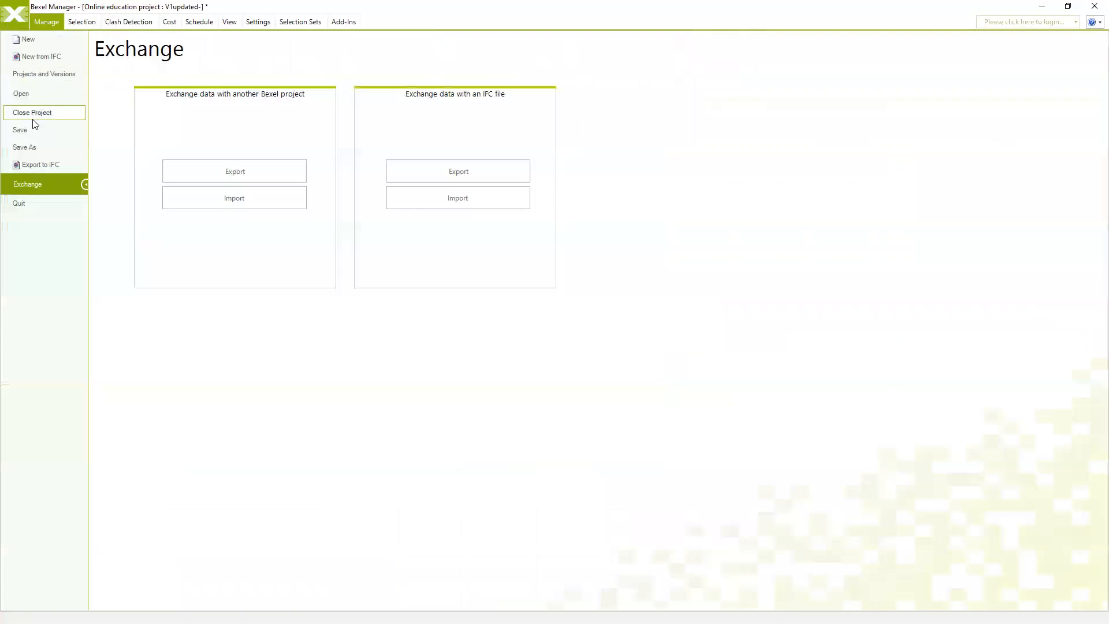
pyautogui.click(21, 130)
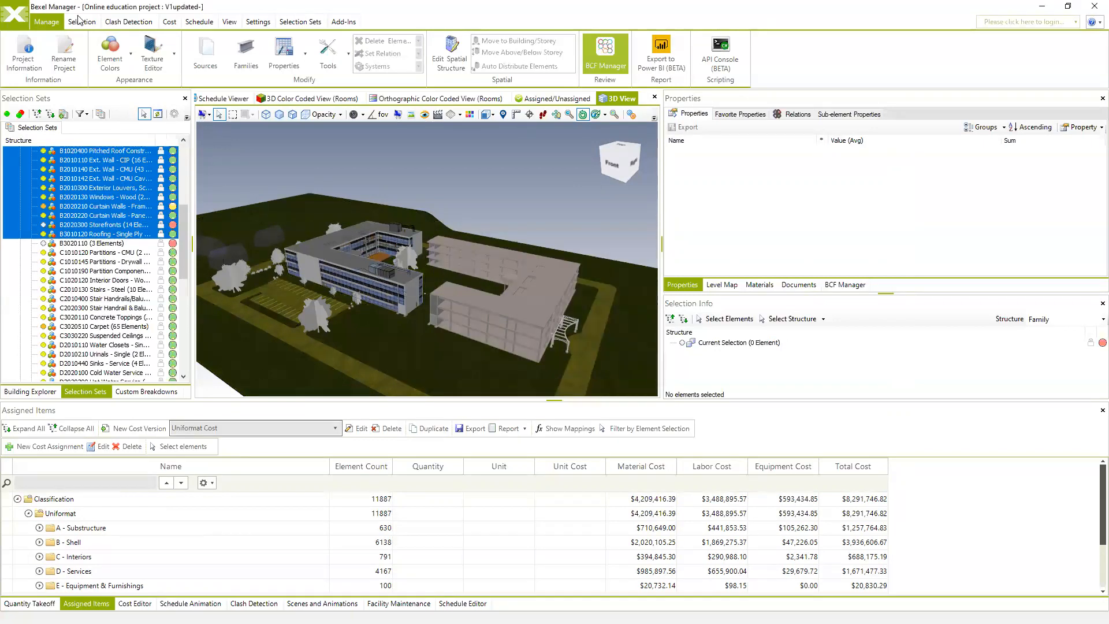
pyautogui.moveTo(466, 307); pyautogui.dragTo(536, 254)
pyautogui.scroll(3, 498, 305)
pyautogui.moveTo(644, 263); pyautogui.dragTo(475, 255)
pyautogui.moveTo(560, 249); pyautogui.dragTo(519, 265)
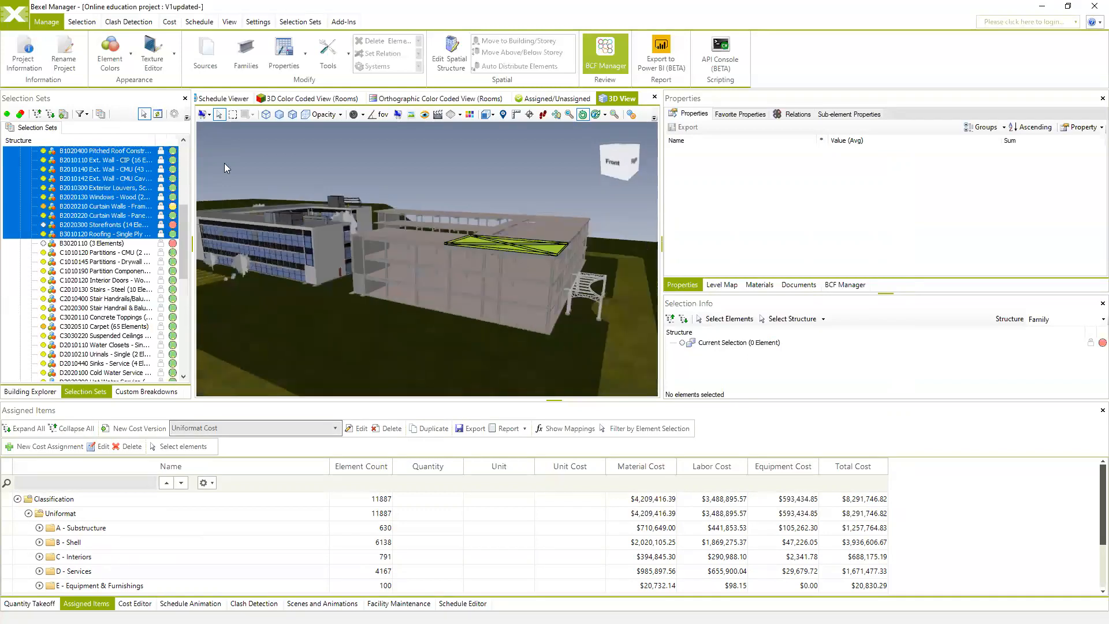
# Step: Close the project and list the versions of Online education project in the projects and versions manager
pyautogui.click(14, 15)
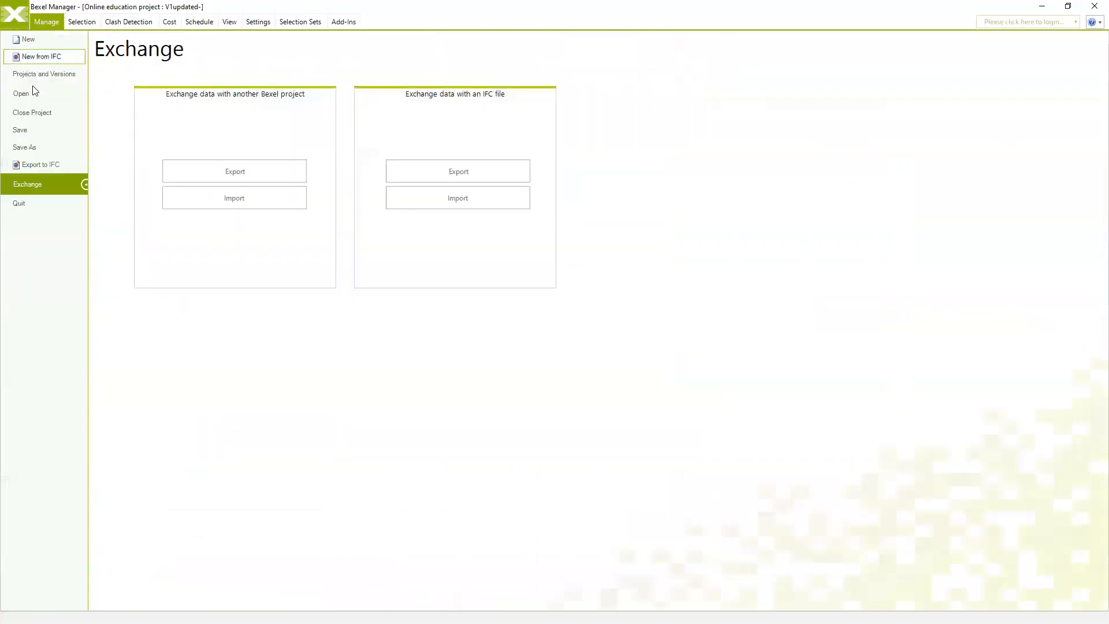
pyautogui.click(38, 117)
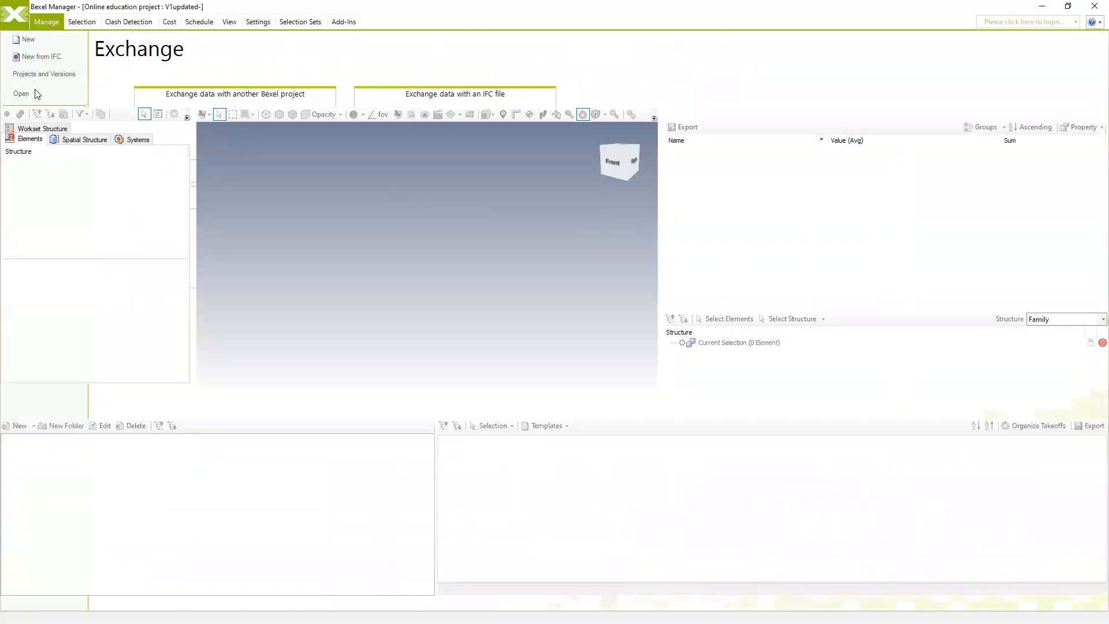
pyautogui.click(20, 16)
pyautogui.click(20, 15)
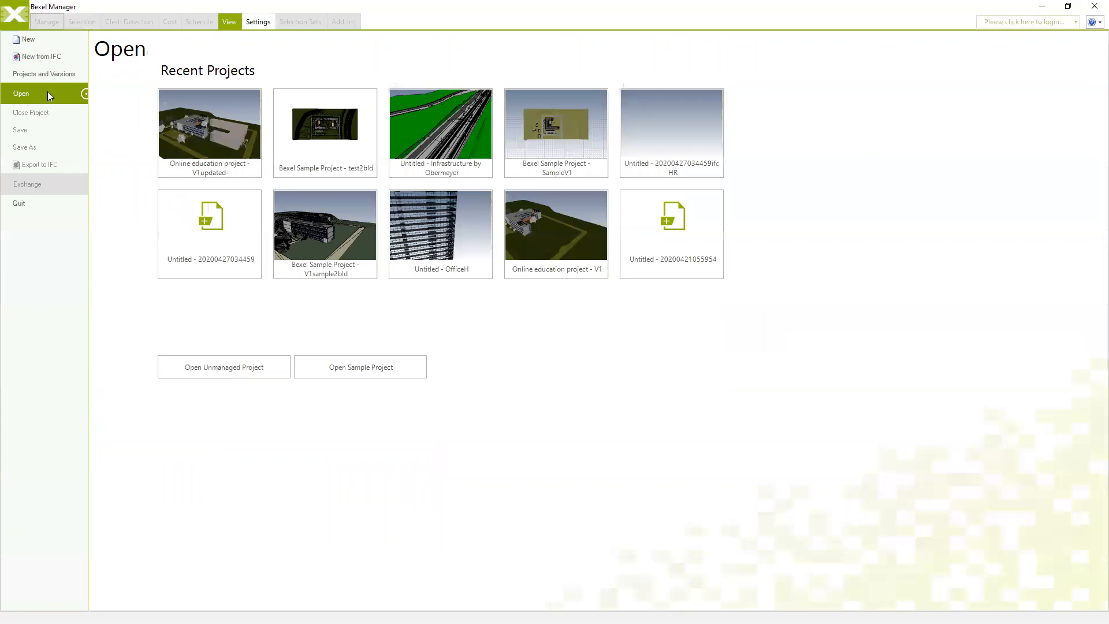
pyautogui.click(32, 75)
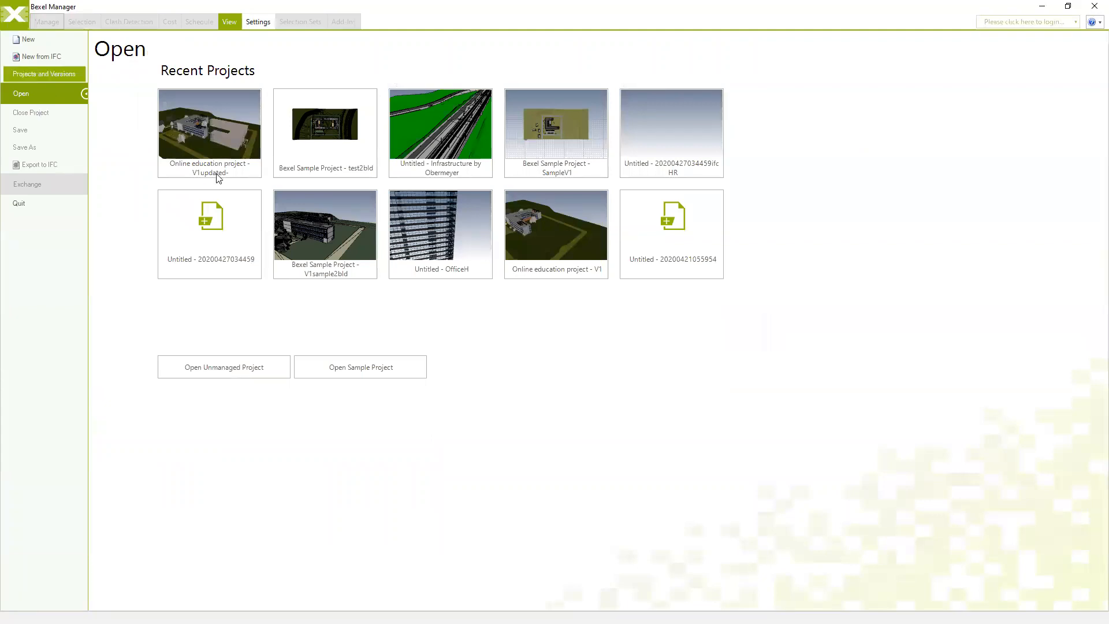
pyautogui.click(230, 327)
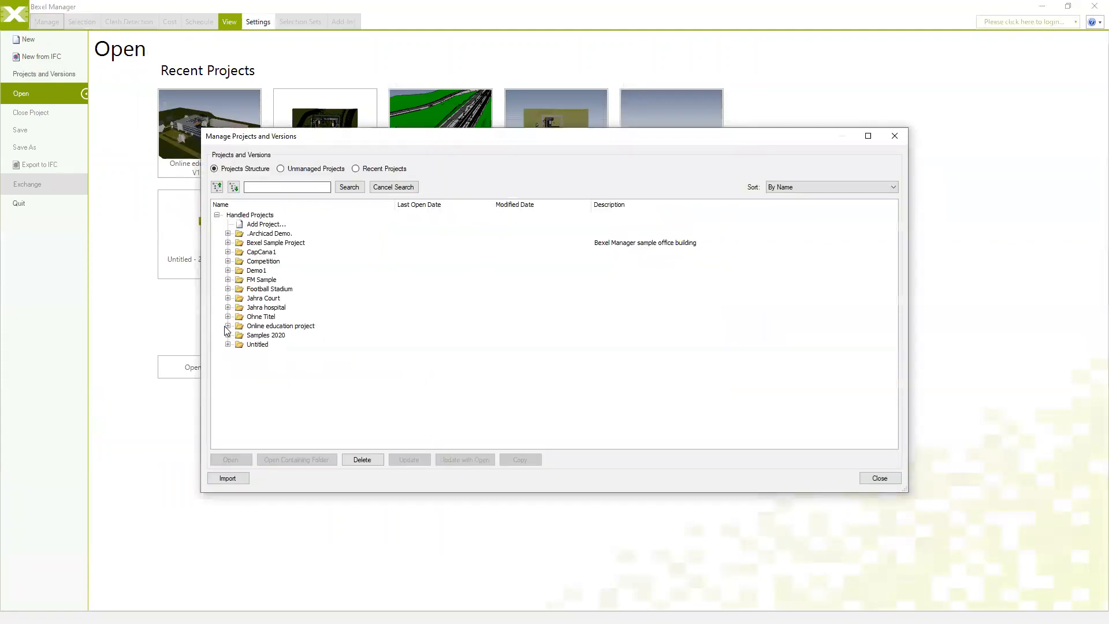
pyautogui.click(229, 326)
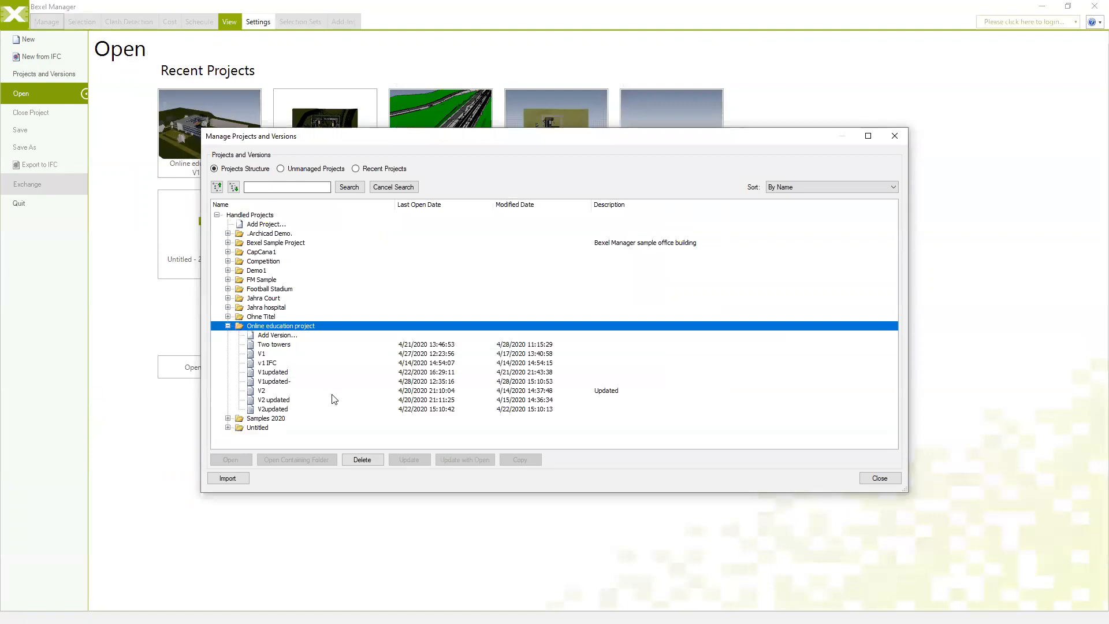
# Step: Start an update of version V1updated-, naming the new version V1updated-2 with the description "added MEP source"
pyautogui.click(286, 382)
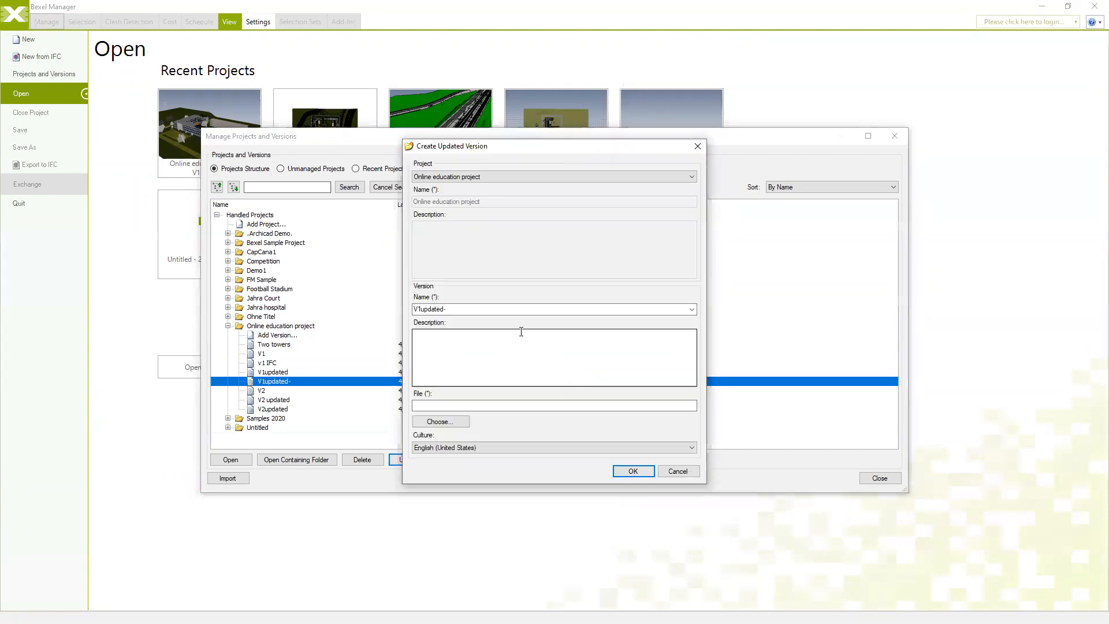
pyautogui.click(458, 310)
pyautogui.click(456, 309)
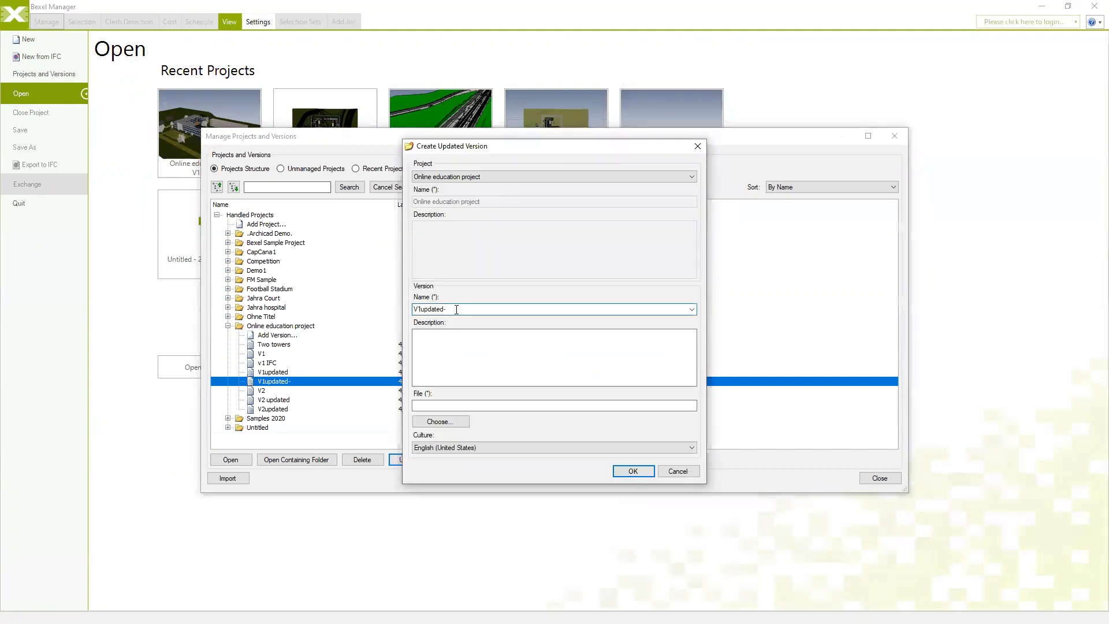
pyautogui.click(460, 344)
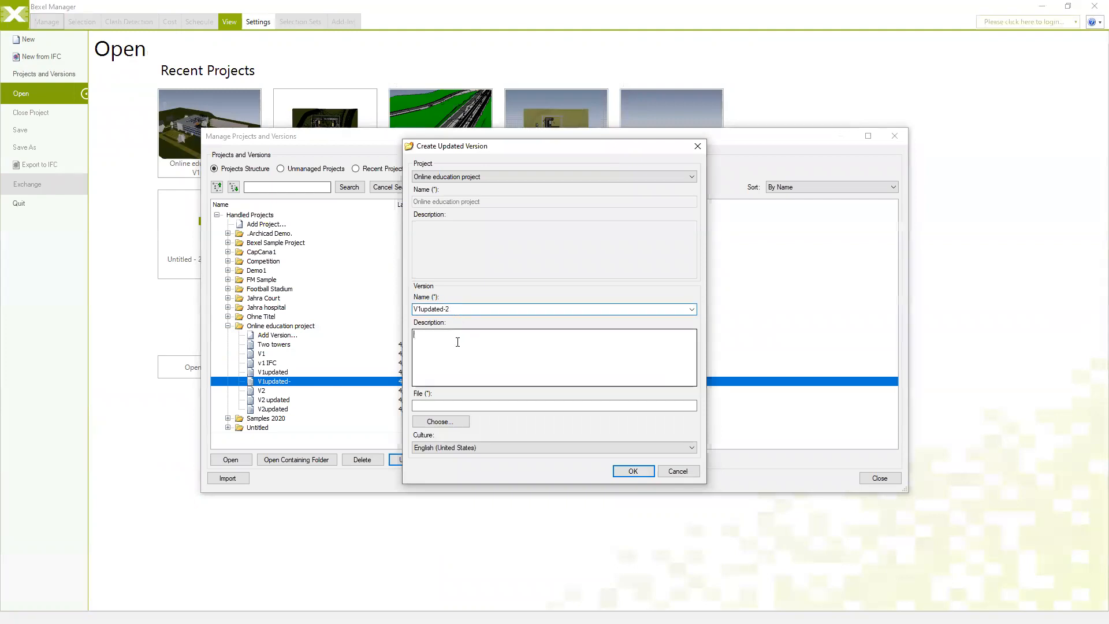
pyautogui.write('added MEP source')
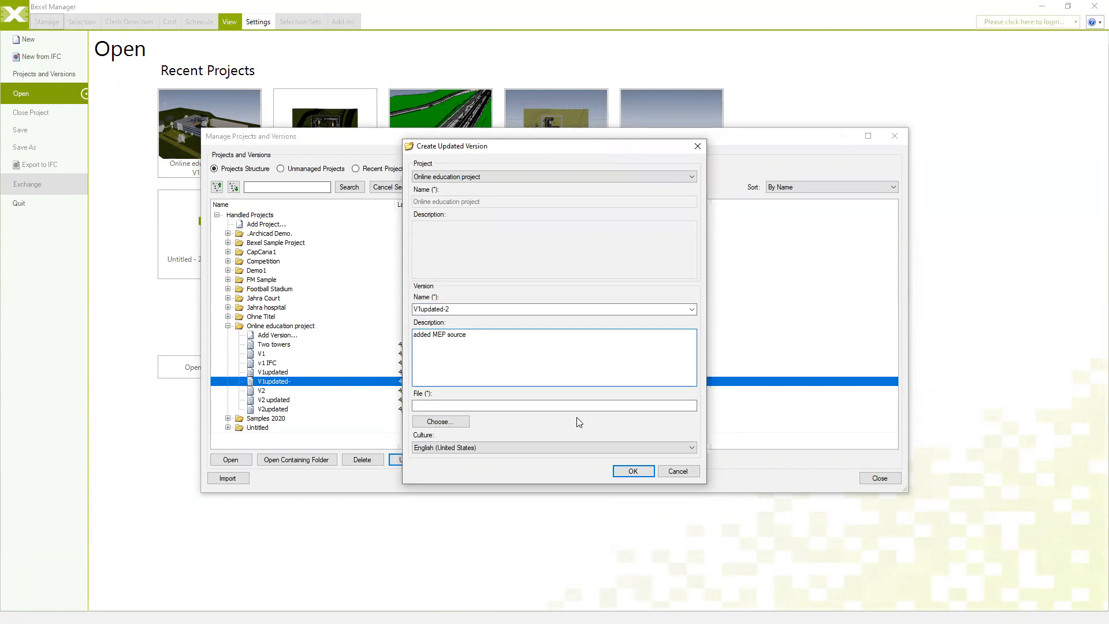
# Step: Choose ME-Demo_Sample_Building 02.bx3 from the BX3 2019 folder of Demo_sample_Building 02 as the update file and submit the new version details
pyautogui.click(441, 422)
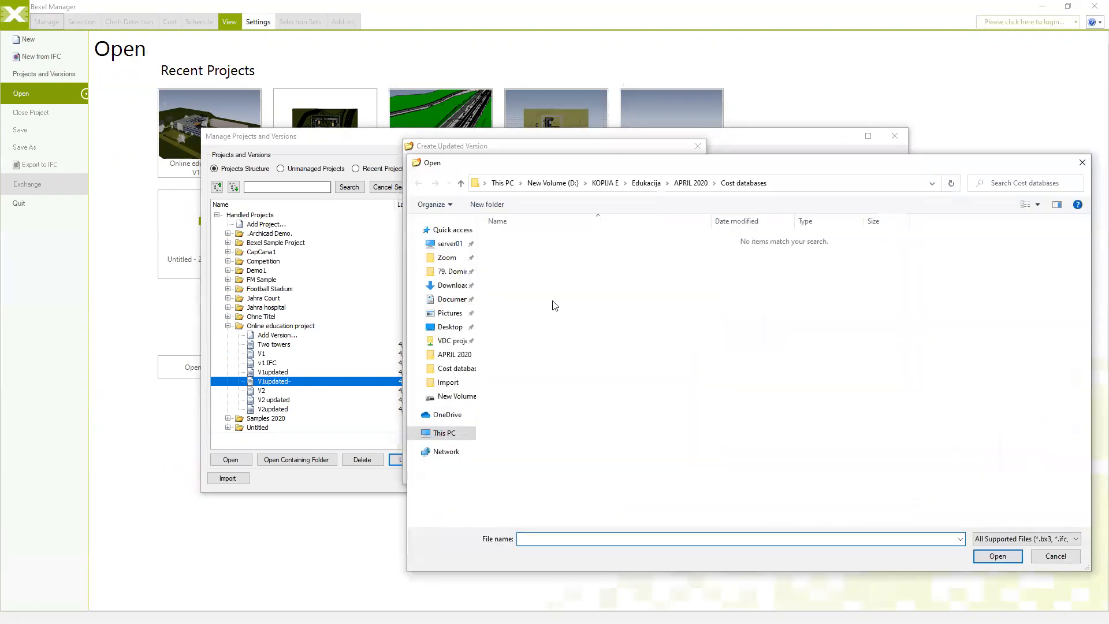
pyautogui.click(454, 354)
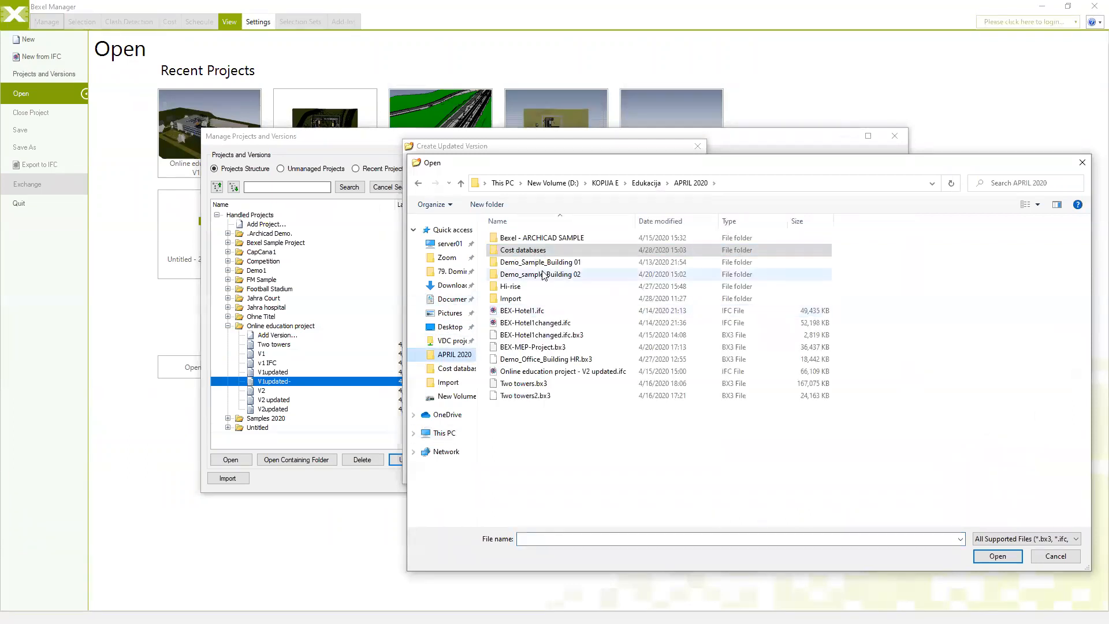
pyautogui.doubleClick(543, 275)
pyautogui.doubleClick(523, 263)
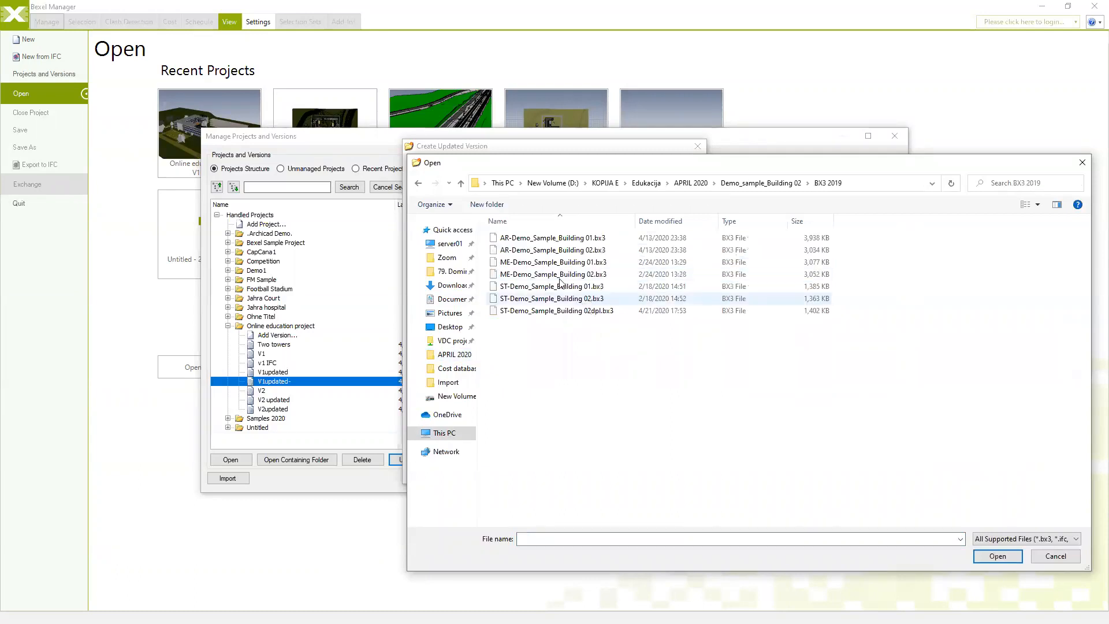
pyautogui.click(557, 274)
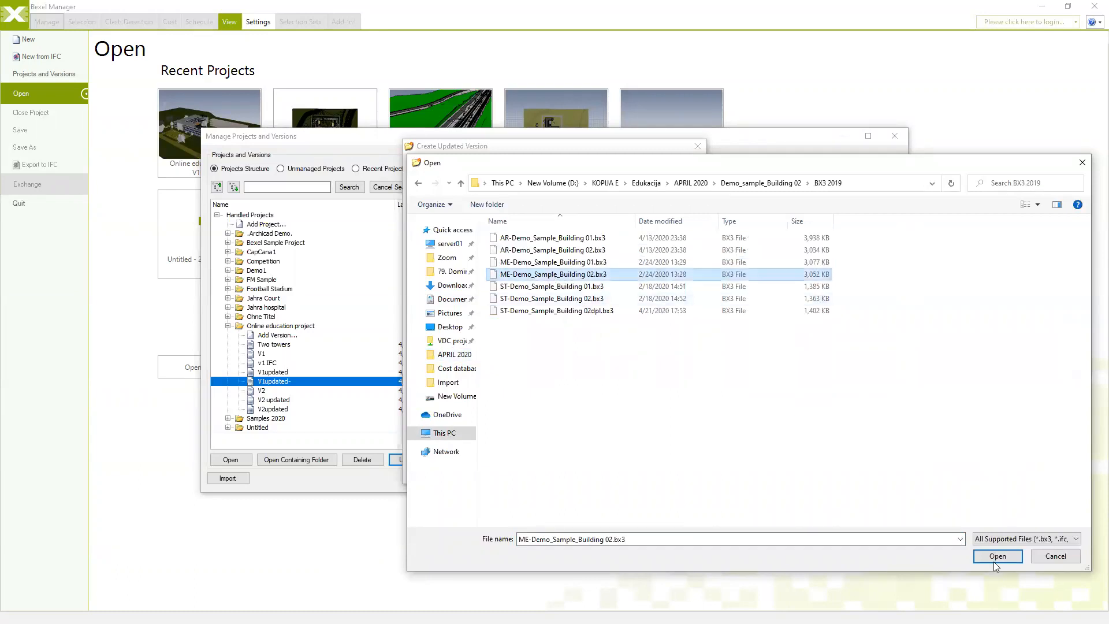
pyautogui.click(977, 555)
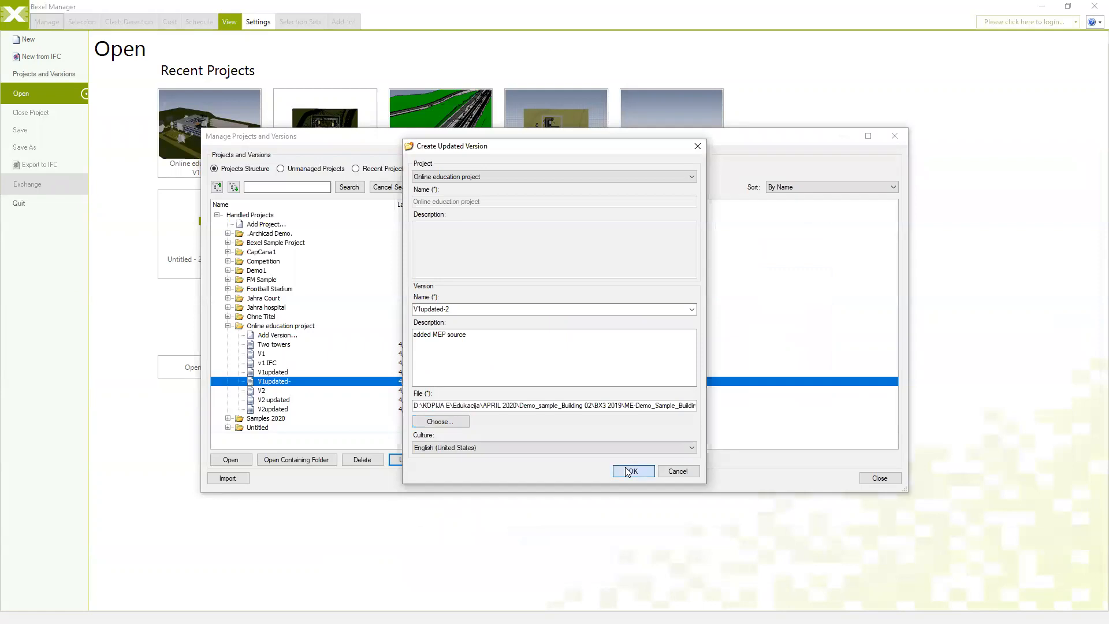
pyautogui.click(630, 471)
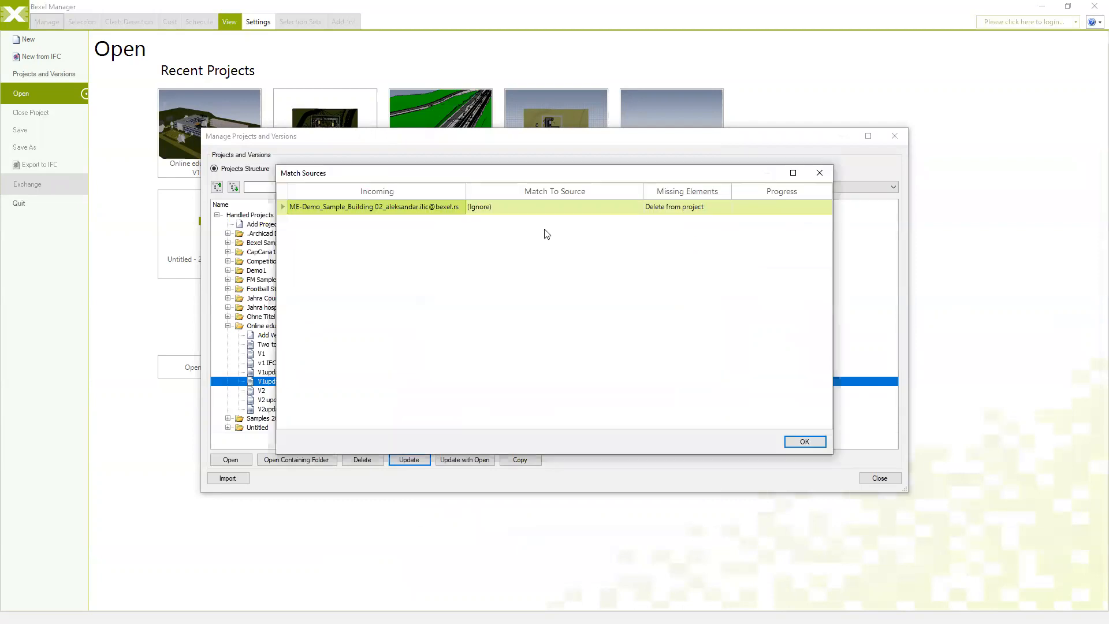
# Step: Match the incoming ME model to a new source named ME-Demo_Sample_Building 02, removing the user suffix from the proposed name
pyautogui.click(639, 210)
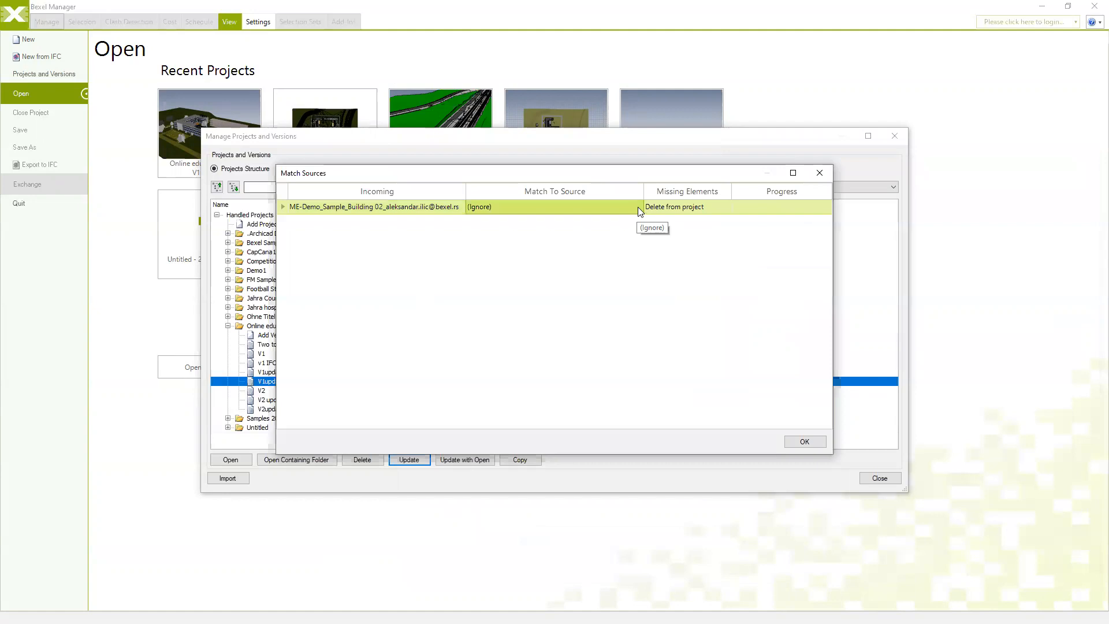
pyautogui.click(639, 209)
pyautogui.click(637, 207)
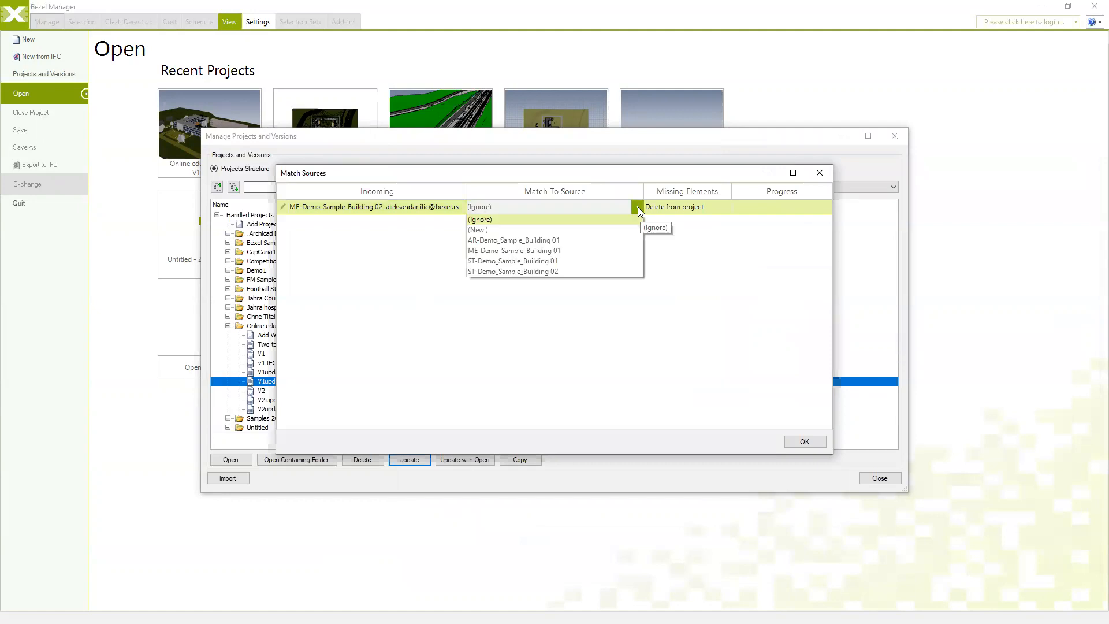
pyautogui.click(494, 230)
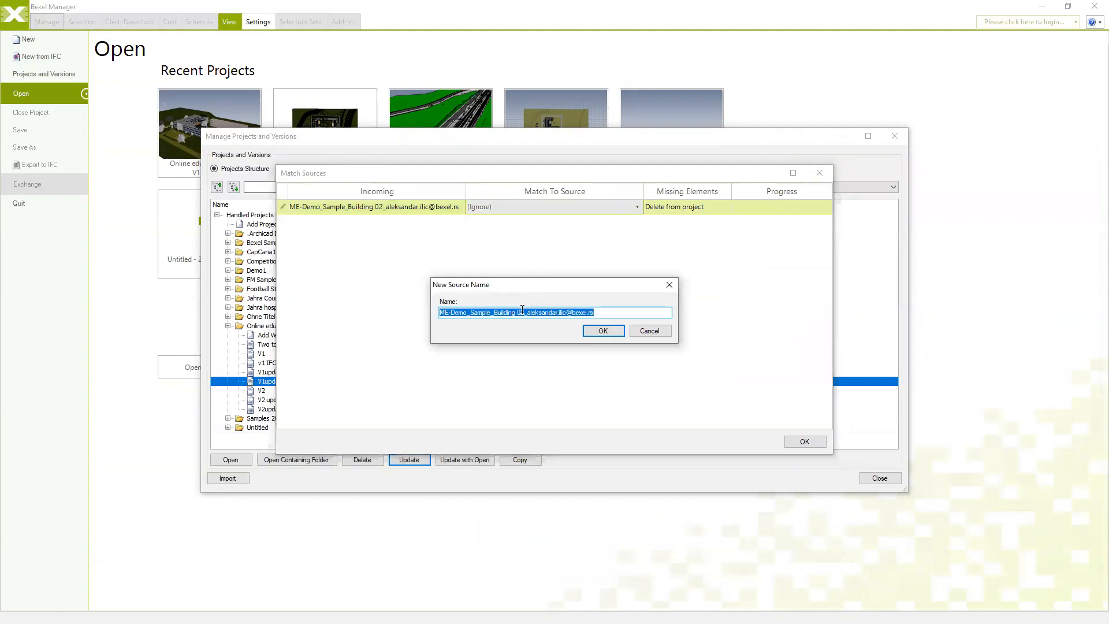
pyautogui.moveTo(526, 314); pyautogui.dragTo(658, 324)
pyautogui.press('BackSpace')
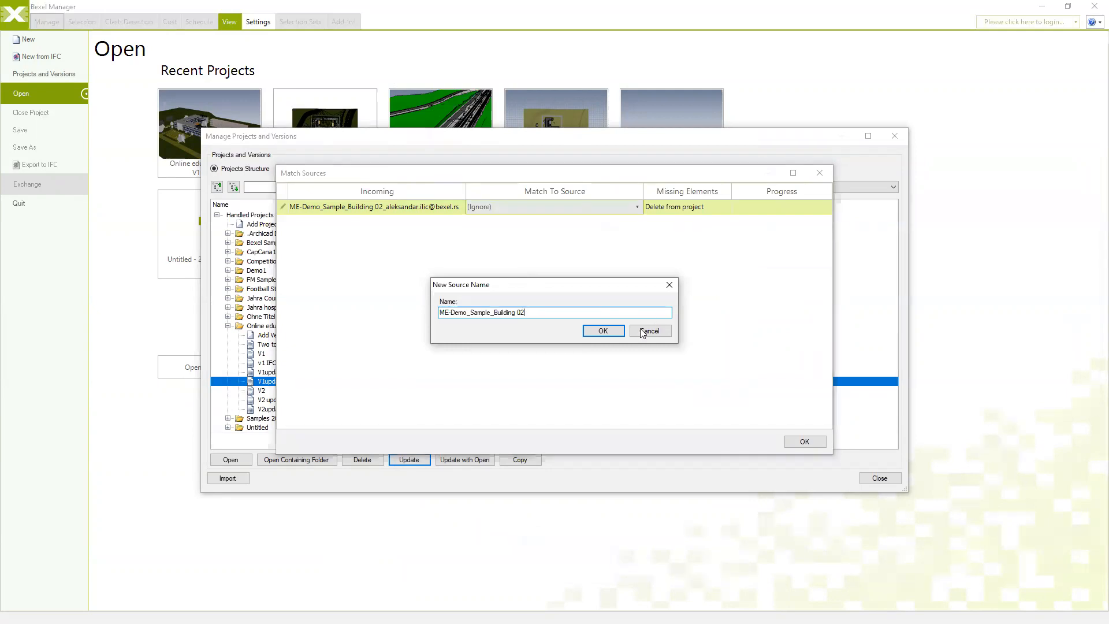
pyautogui.click(603, 331)
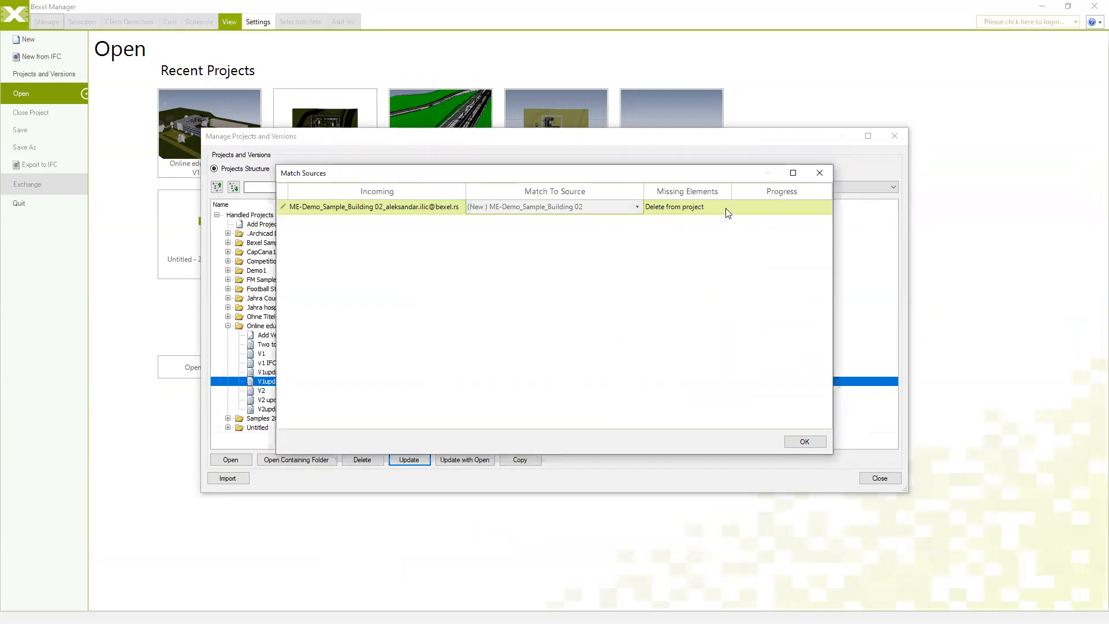
# Step: Submit the source matching to run the update, and open the new version V1updated-2
pyautogui.click(787, 442)
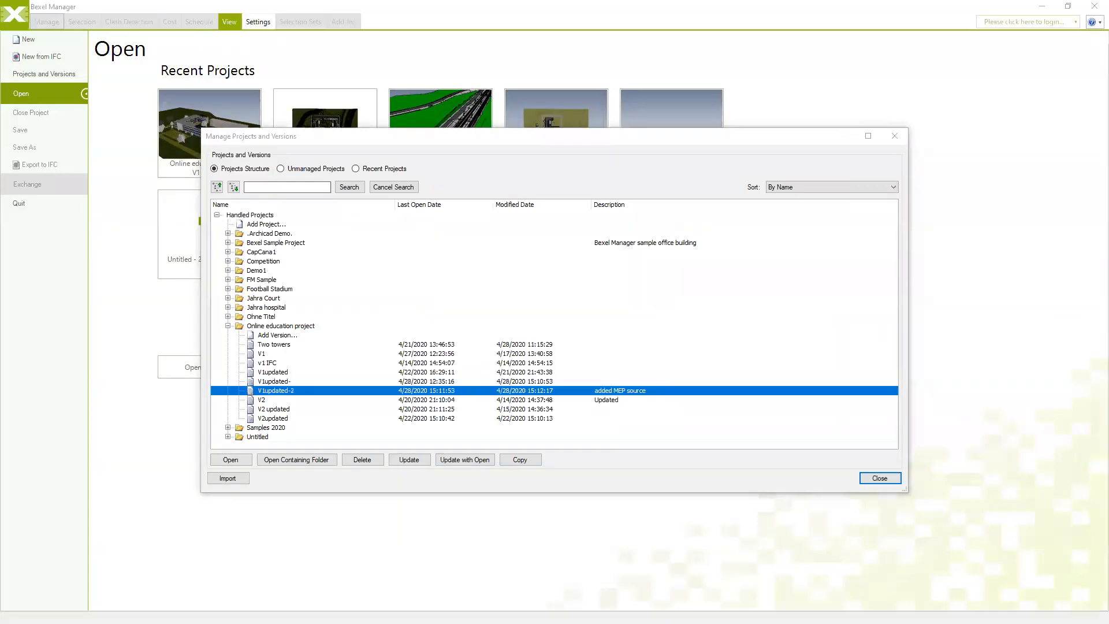
pyautogui.click(231, 460)
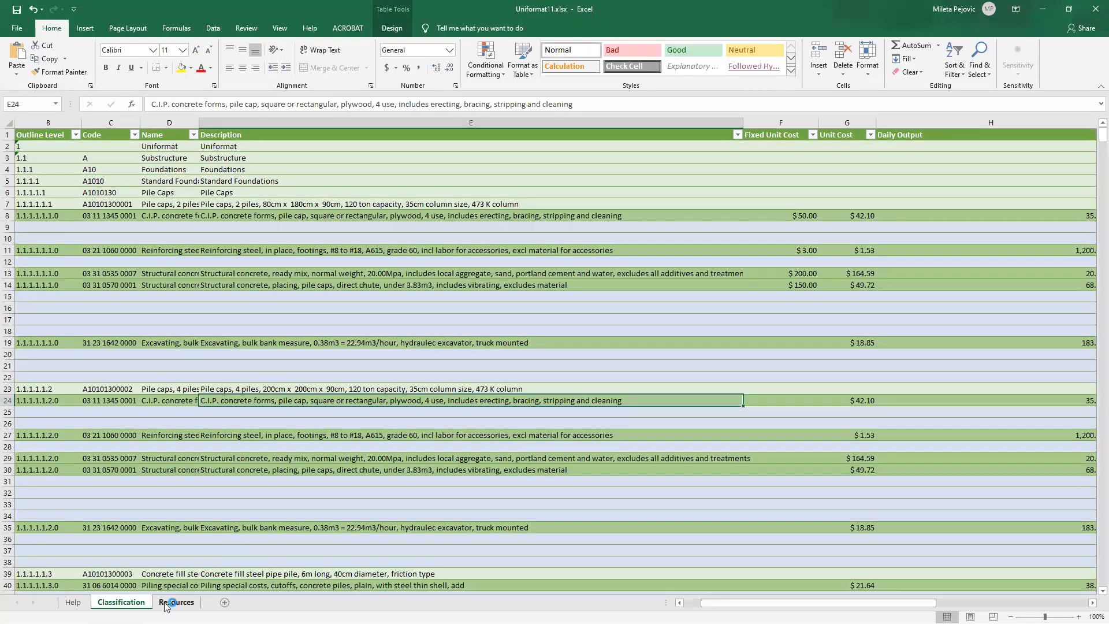
# Step: Switch to Excel and review the labor and equipment rows in the Resources sheet of Uniformat11.xlsx
pyautogui.click(172, 602)
pyautogui.scroll(-9, 289, 260)
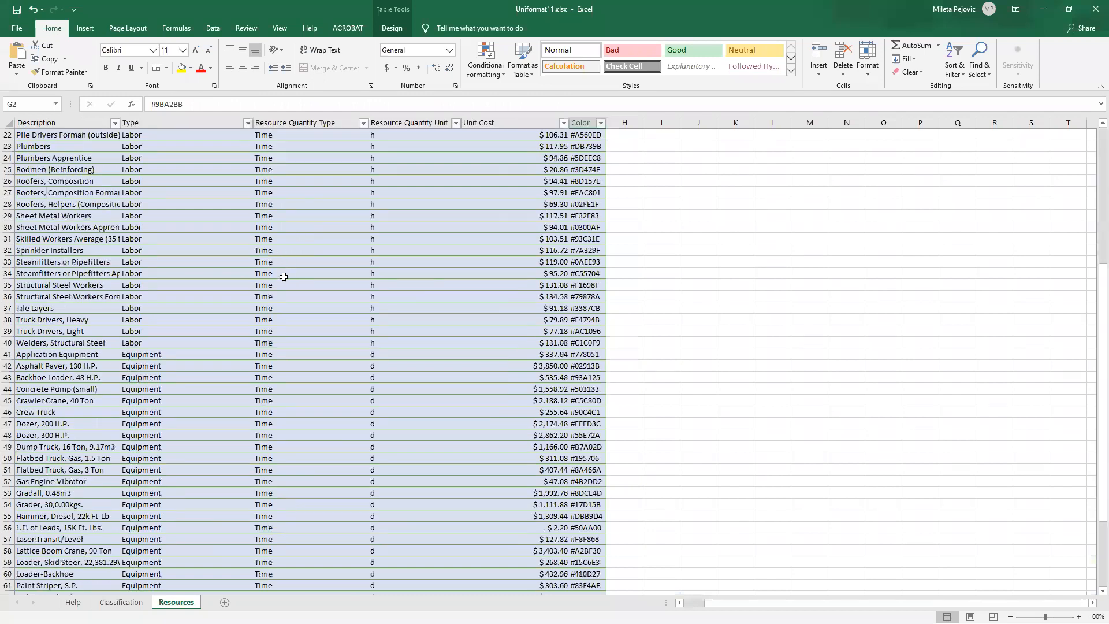
pyautogui.scroll(-9, 21, 382)
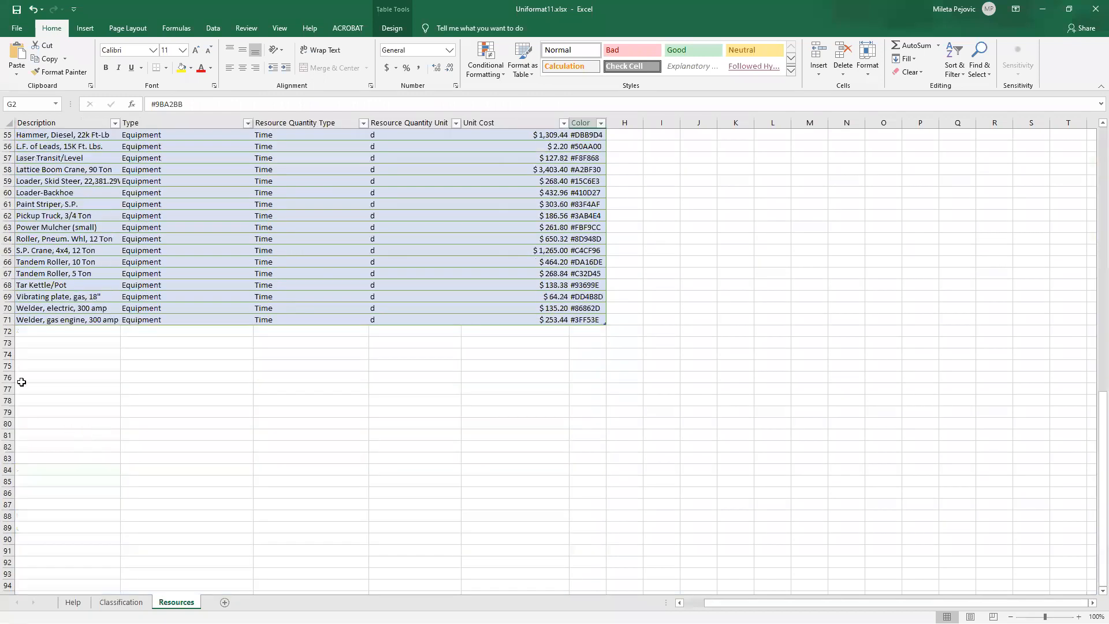
pyautogui.click(43, 328)
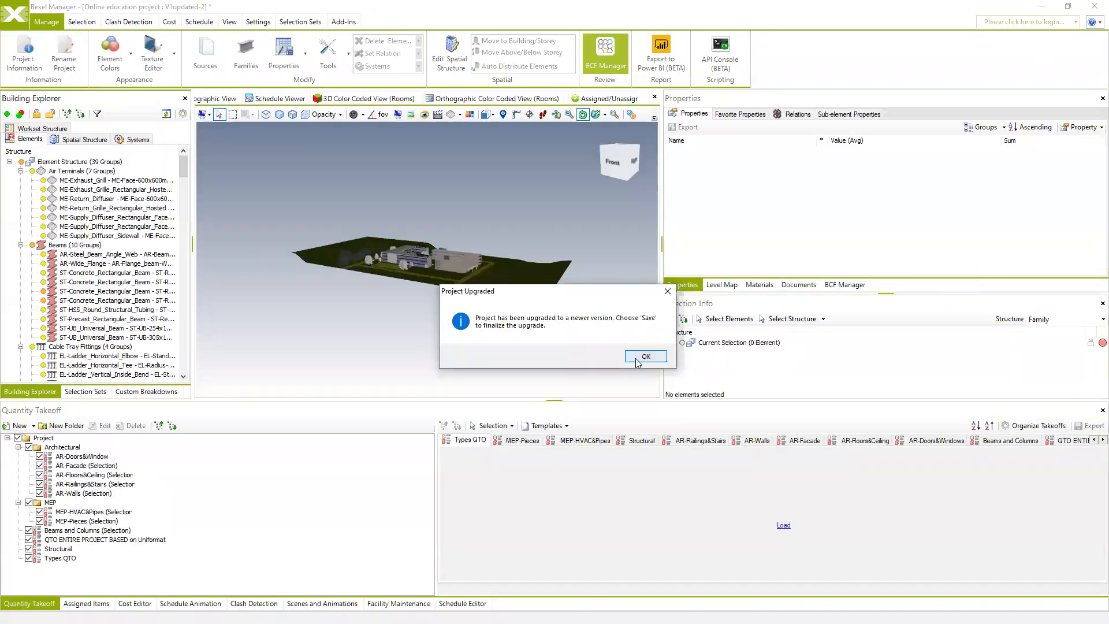
# Step: Return to Bexel Manager, acknowledge the project upgrade notice and show the assigned items of the Uniformat Cost version
pyautogui.click(645, 357)
pyautogui.scroll(3, 499, 249)
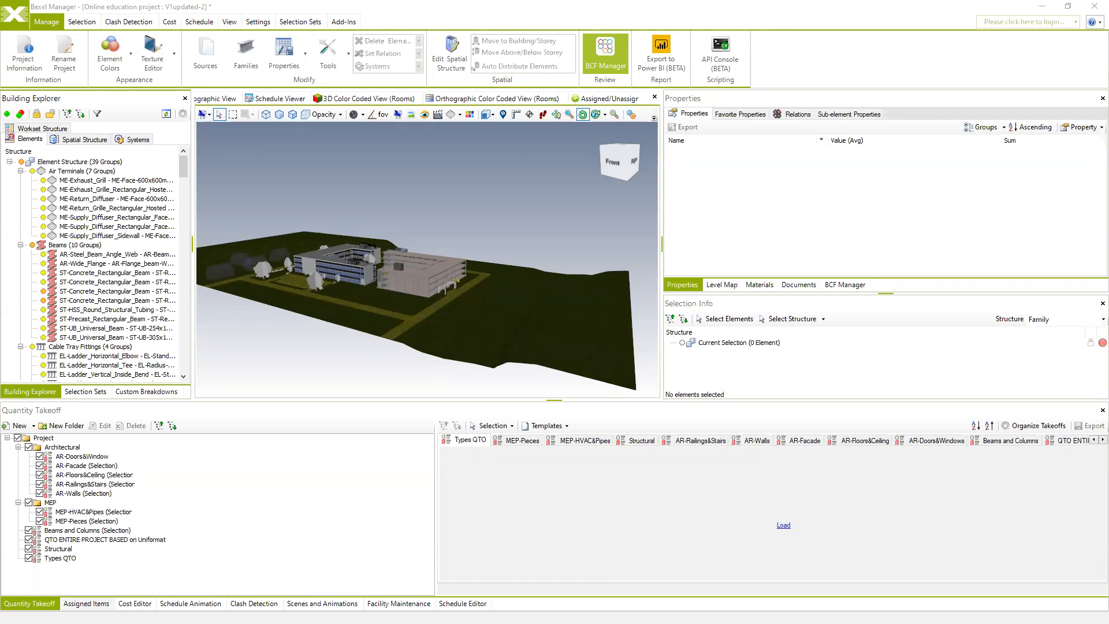
pyautogui.click(86, 603)
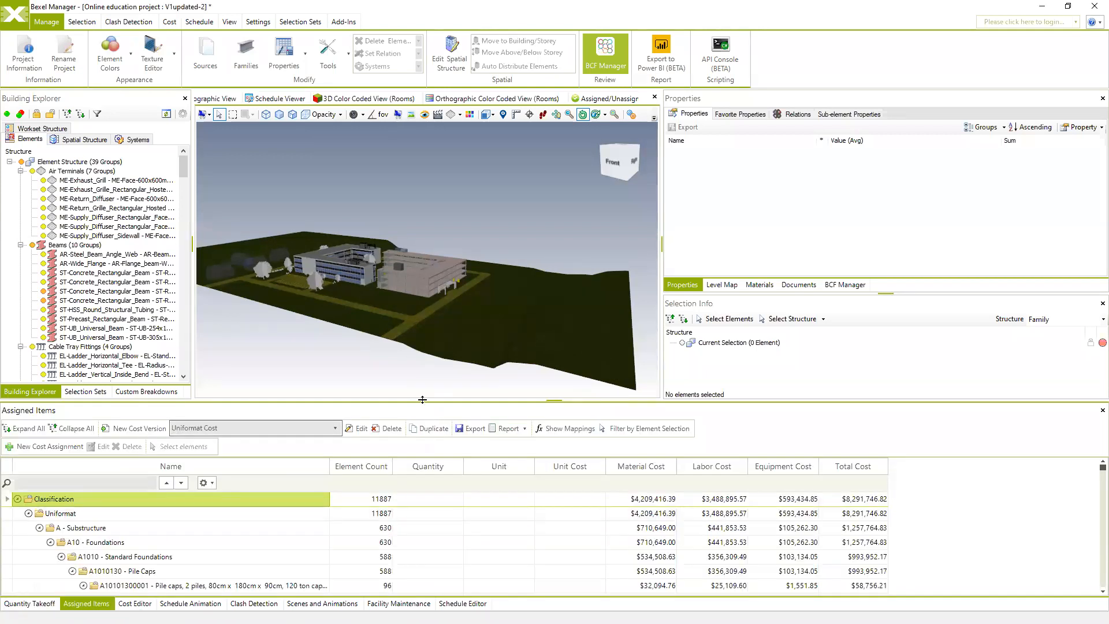
# Step: Inspect the MEP elements of the second building in the 3D view and select one of its round flex ducts
pyautogui.moveTo(487, 245); pyautogui.dragTo(508, 269, button='middle')
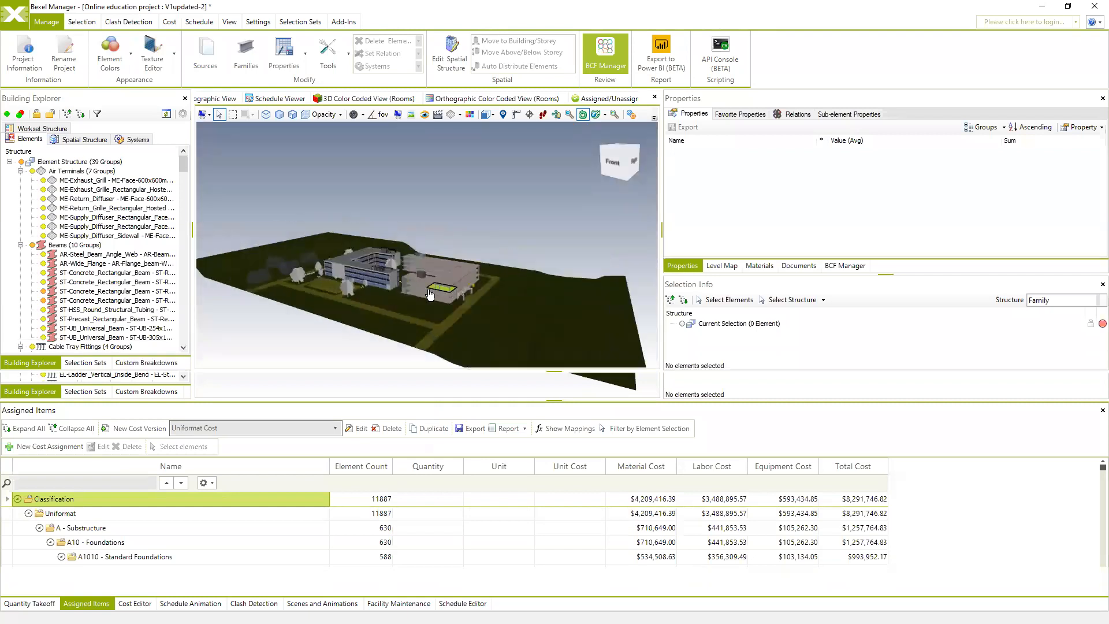
pyautogui.scroll(4, 428, 296)
pyautogui.scroll(10, 430, 302)
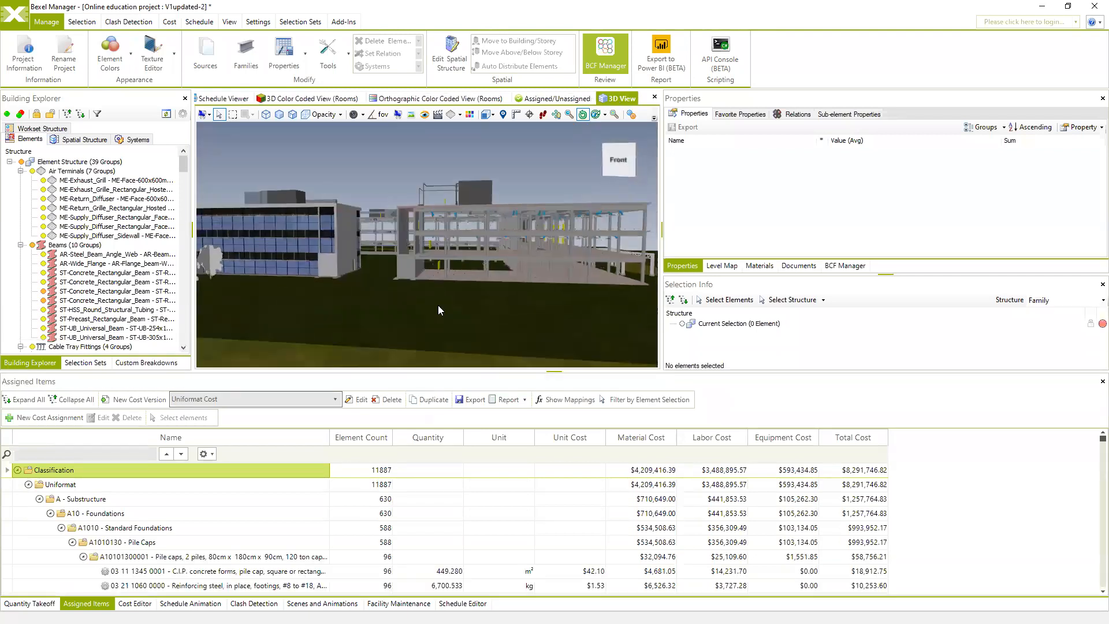
pyautogui.scroll(-8, 550, 283)
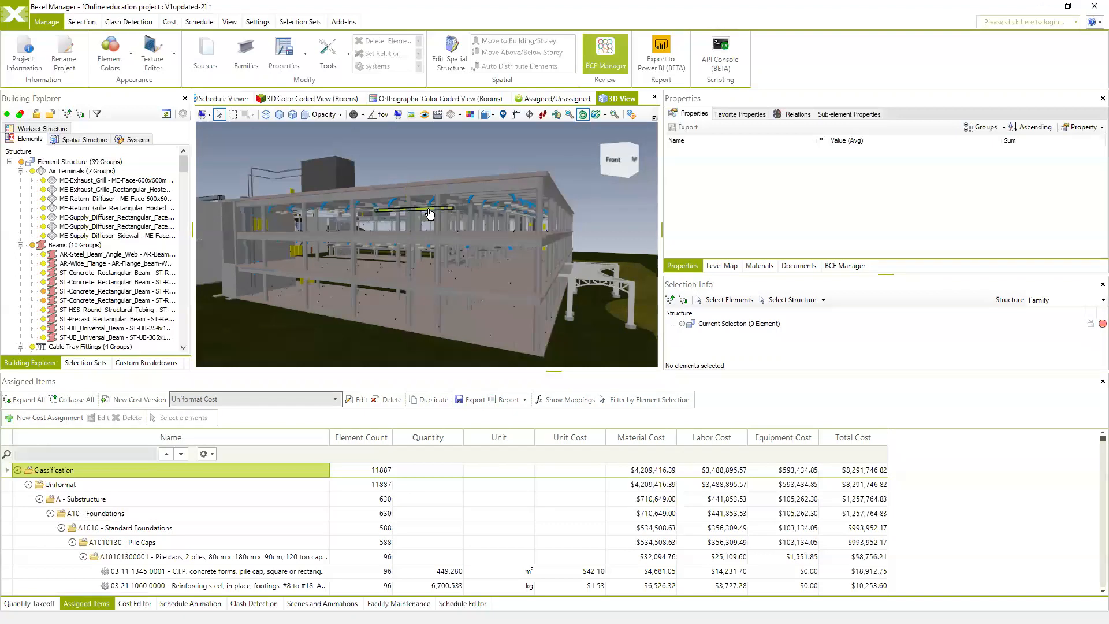
pyautogui.click(442, 233)
pyautogui.scroll(3, 446, 230)
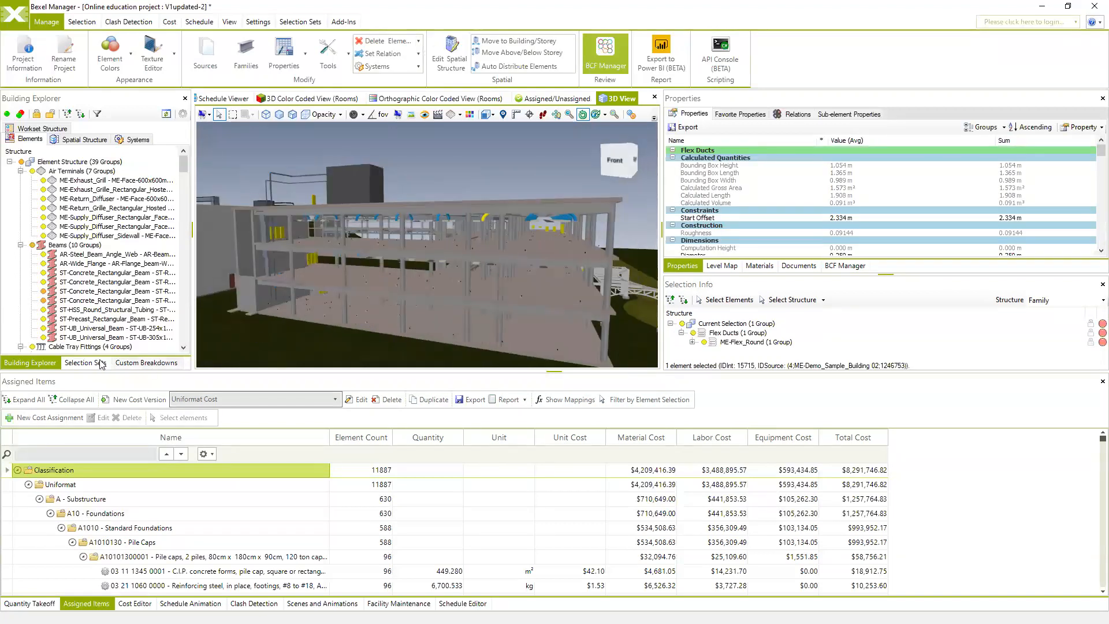
# Step: Select the Added elements set of the 4/28/2020 update within the update selection sets
pyautogui.click(82, 366)
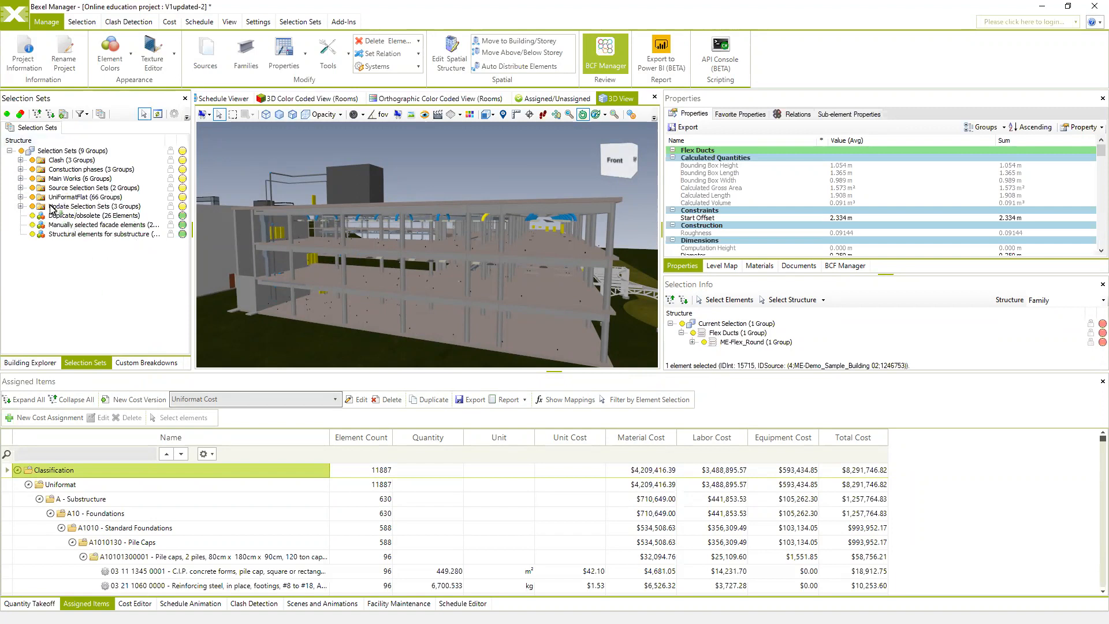
pyautogui.click(21, 207)
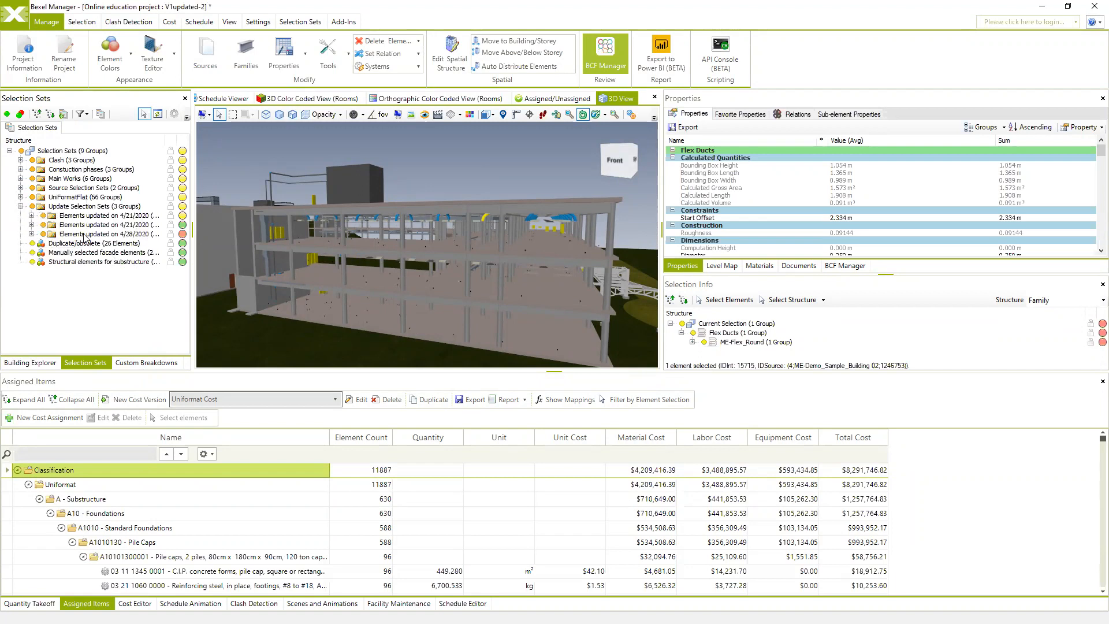
pyautogui.click(31, 234)
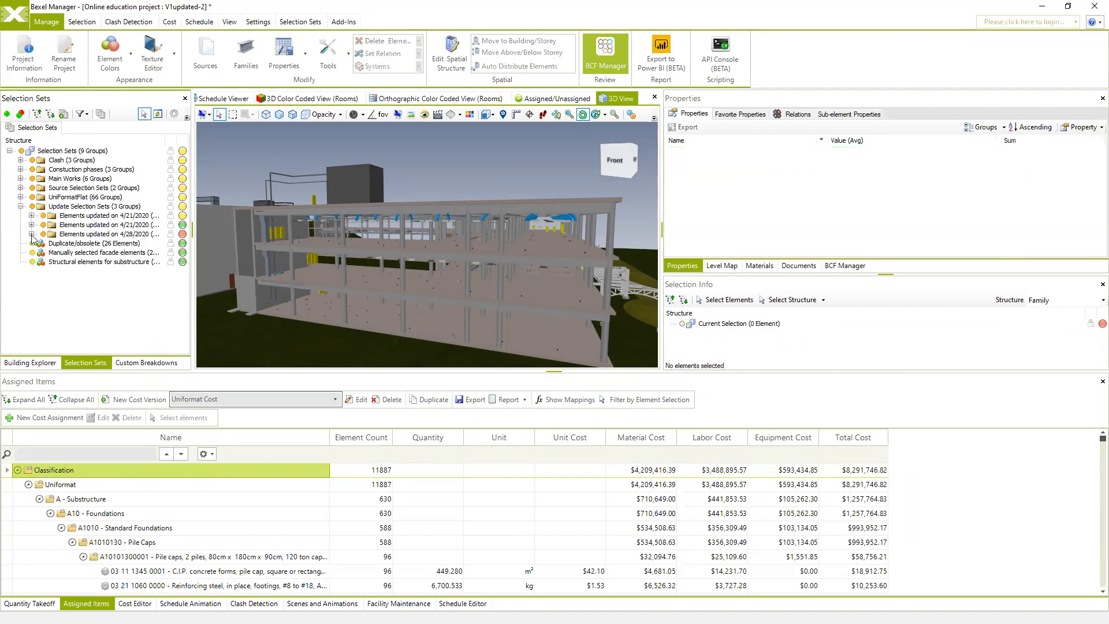
pyautogui.click(90, 243)
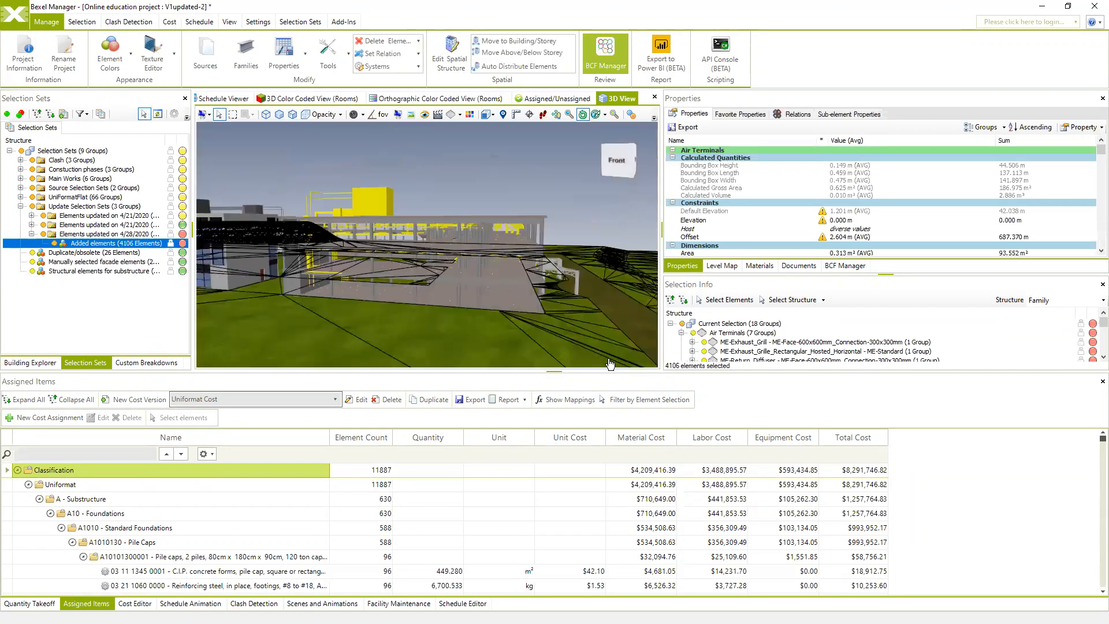
# Step: Enlarge the 3D view by shrinking the assigned items and properties areas around it
pyautogui.moveTo(612, 371); pyautogui.dragTo(628, 415)
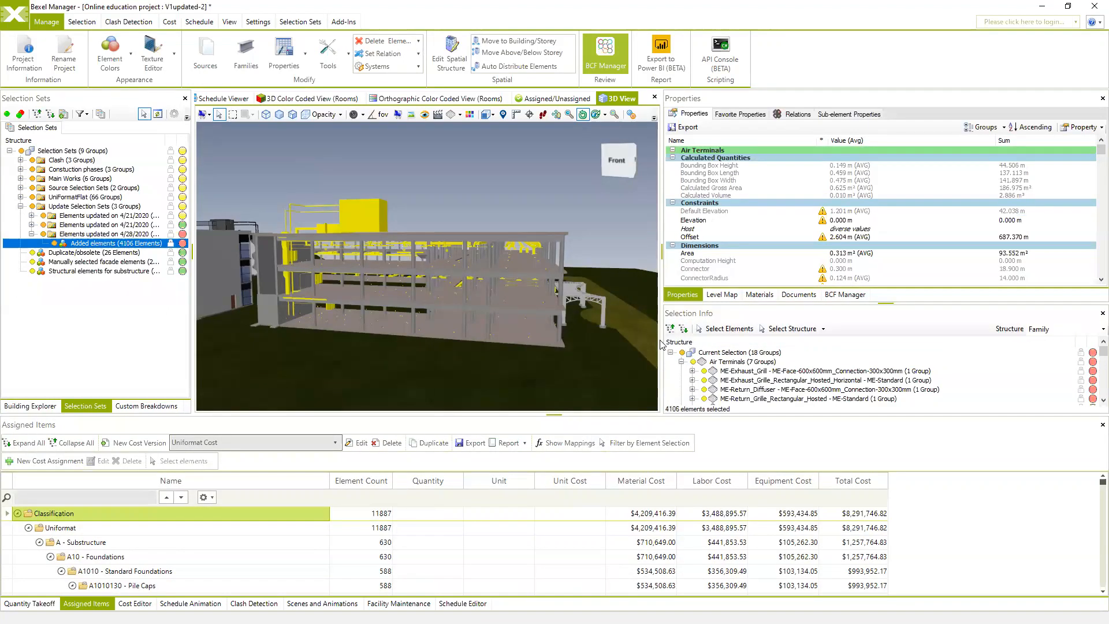
pyautogui.moveTo(662, 344); pyautogui.dragTo(717, 341)
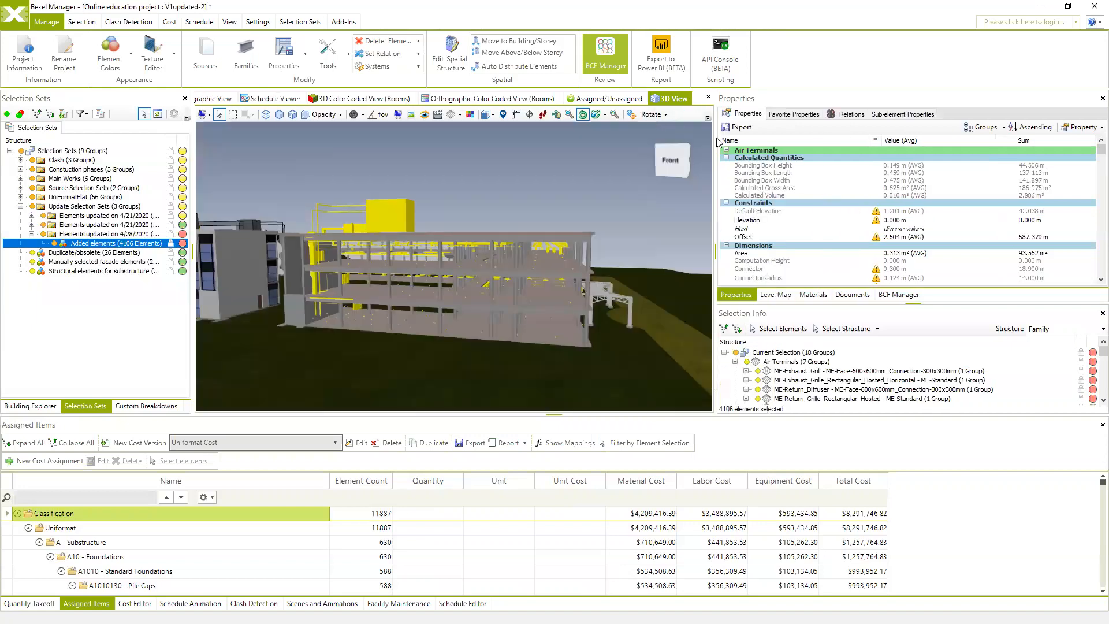
pyautogui.moveTo(716, 145); pyautogui.dragTo(855, 144)
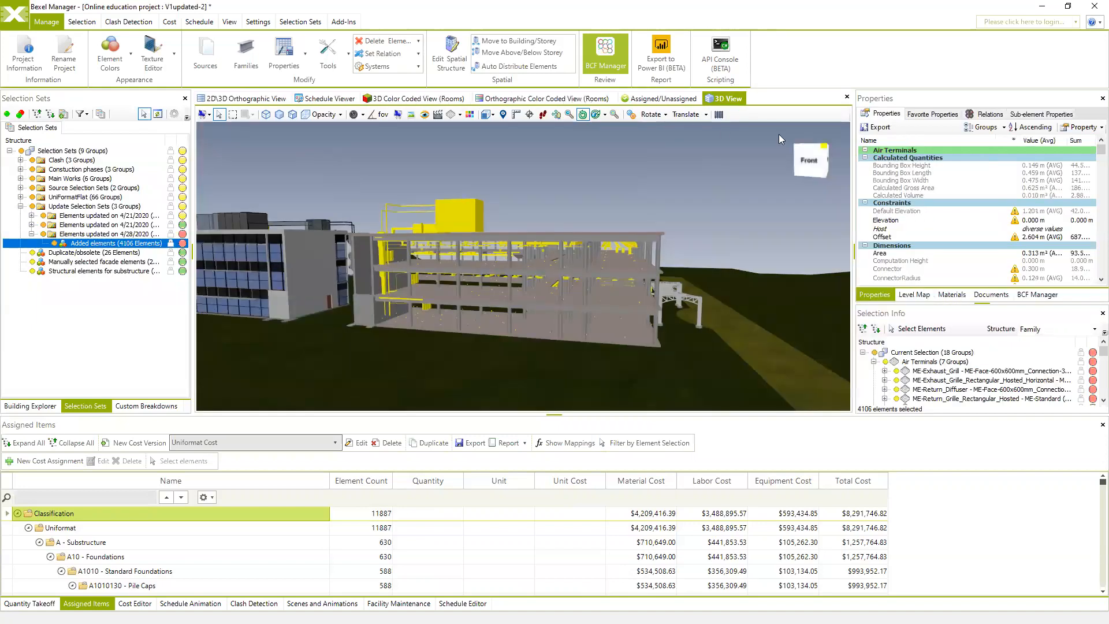
# Step: Examine in the Assigned/Unassigned view which elements of the second building have no cost assignment, after clearing the selection
pyautogui.click(659, 99)
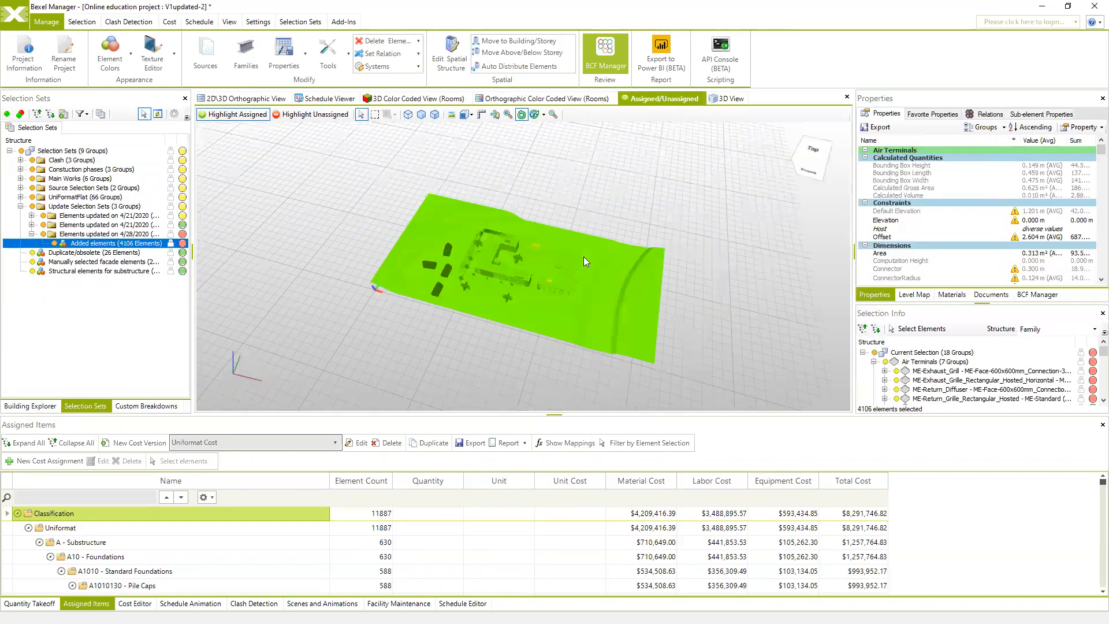
pyautogui.moveTo(583, 261); pyautogui.dragTo(584, 236)
pyautogui.scroll(5, 557, 244)
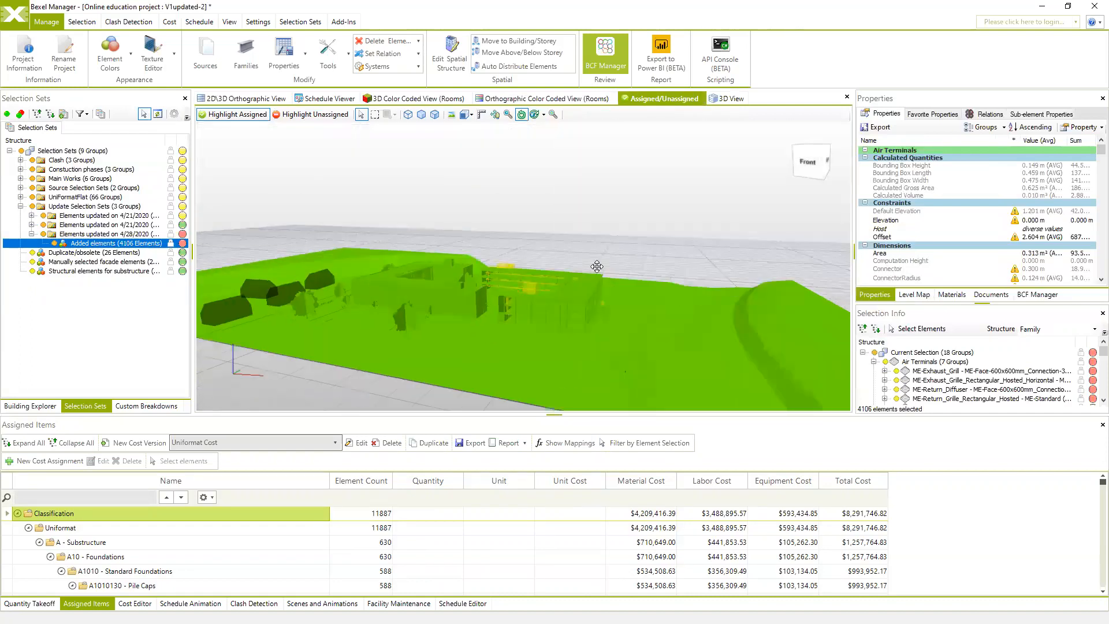
pyautogui.scroll(-3, 598, 259)
pyautogui.click(621, 252)
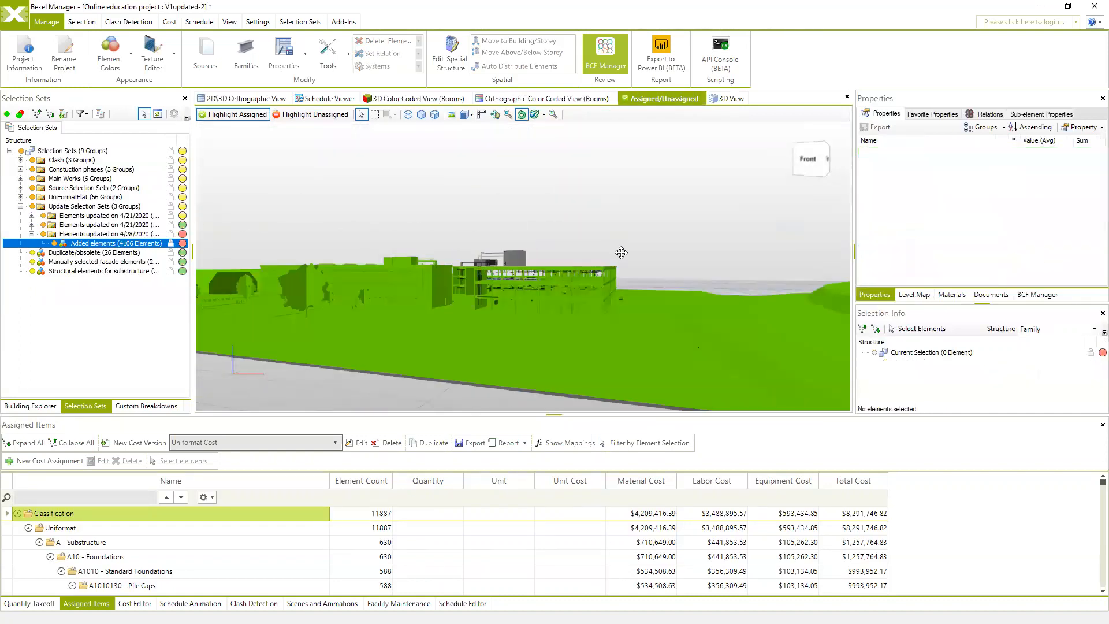
pyautogui.moveTo(621, 253); pyautogui.dragTo(619, 262)
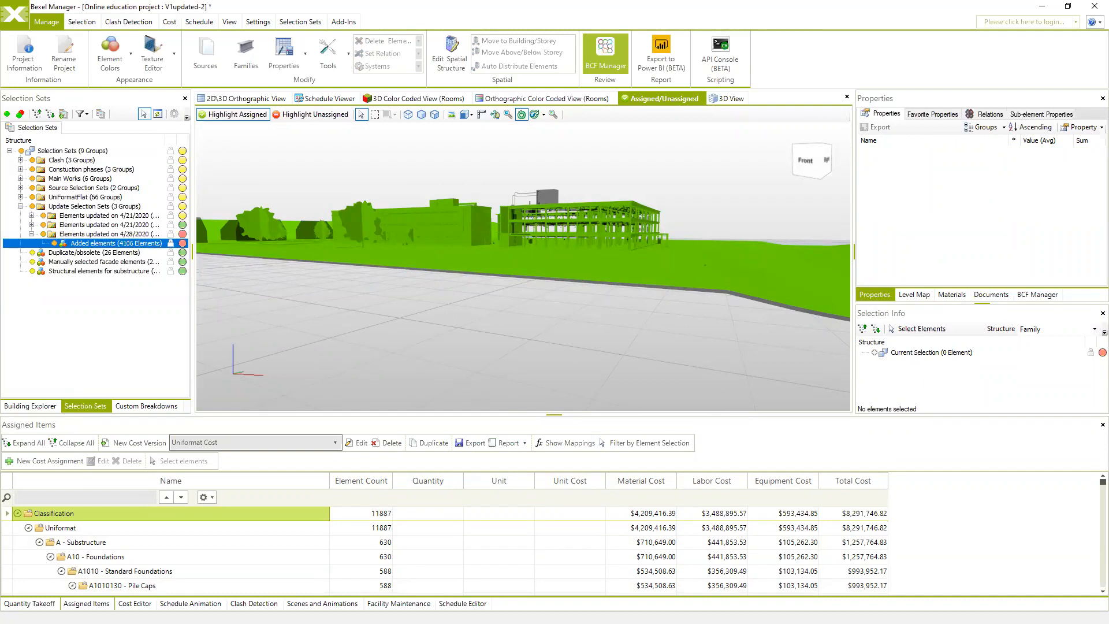
pyautogui.moveTo(643, 249)
pyautogui.scroll(3, 638, 255)
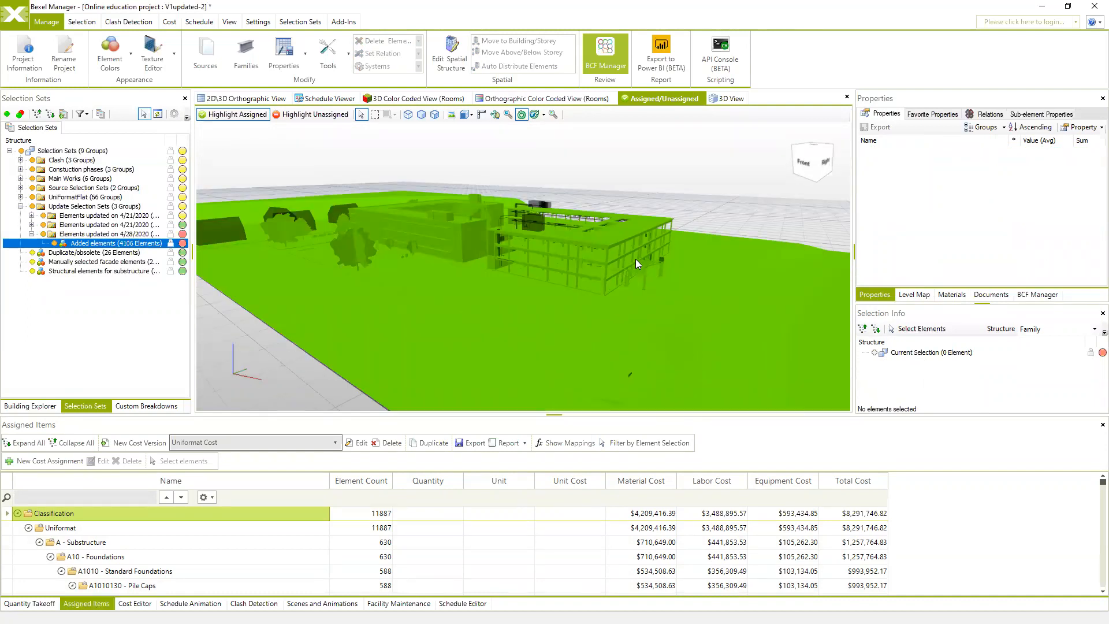
pyautogui.scroll(3, 613, 283)
pyautogui.scroll(5, 586, 311)
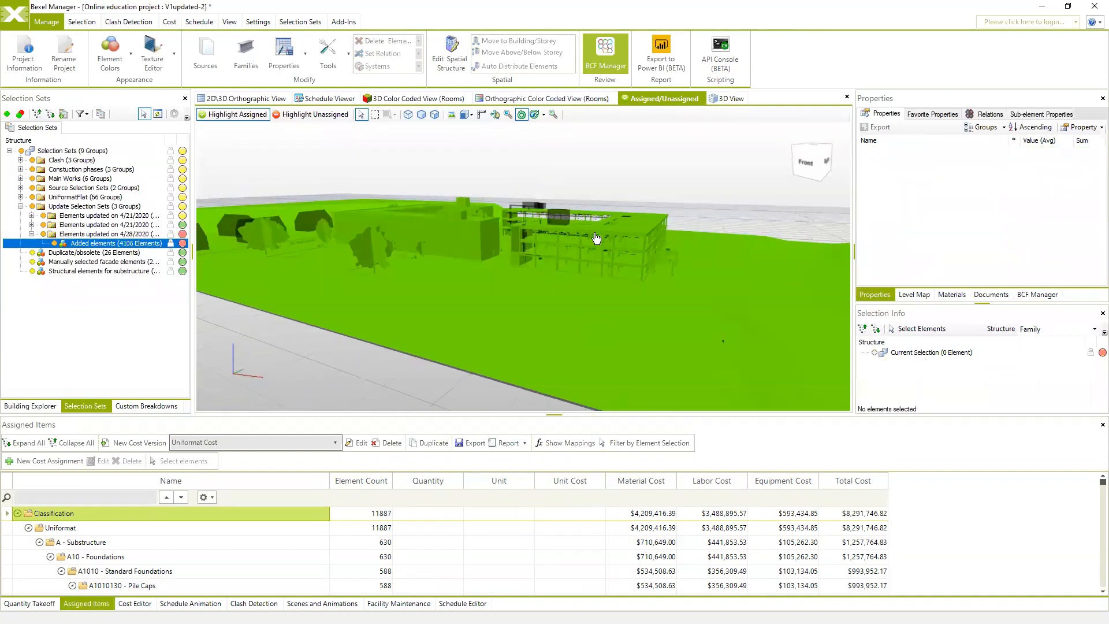
pyautogui.scroll(5, 561, 311)
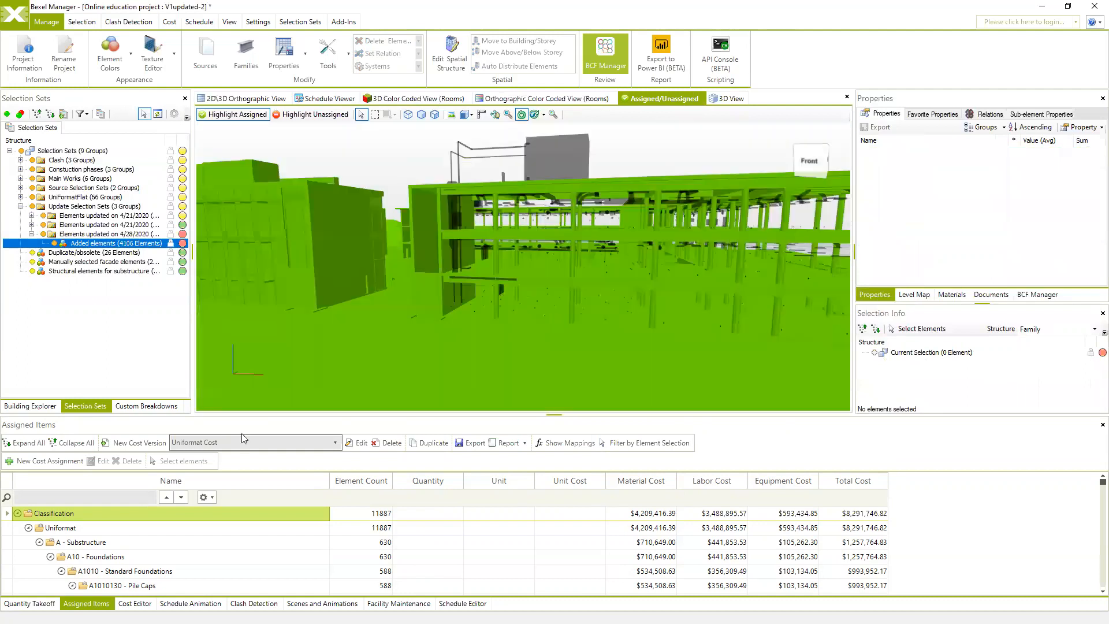
# Step: Check the cost information of the rooftop cooling tower and select it, viewing the MEP elements around it
pyautogui.moveTo(583, 154)
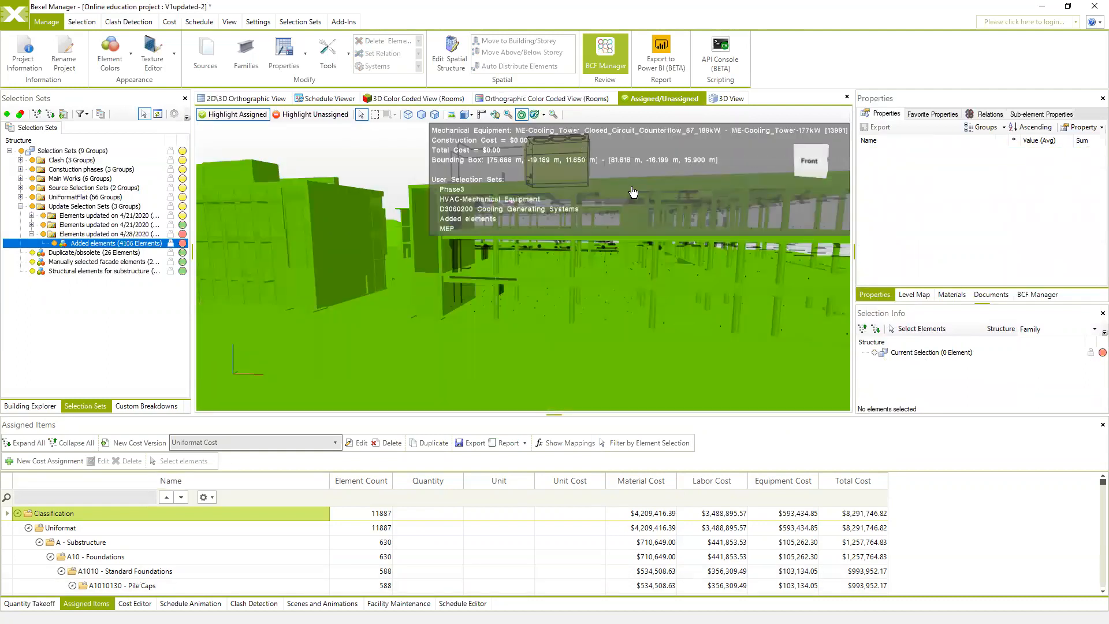
pyautogui.click(633, 192)
pyautogui.scroll(-3, 634, 192)
pyautogui.scroll(-5, 577, 306)
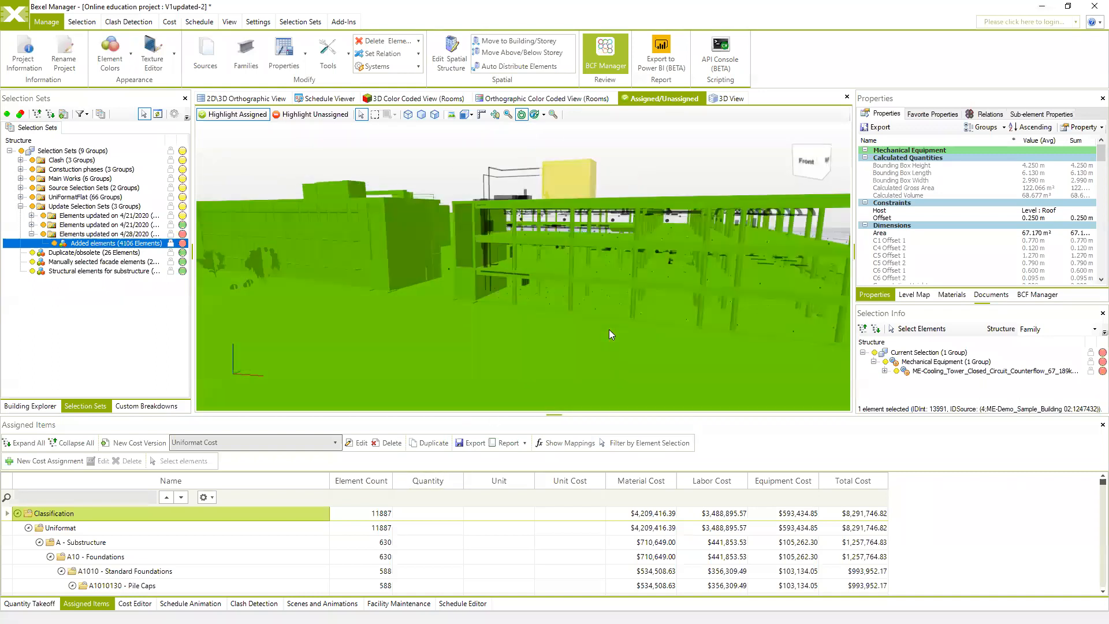
pyautogui.scroll(-5, 607, 328)
pyautogui.moveTo(575, 243); pyautogui.dragTo(582, 242, button='middle')
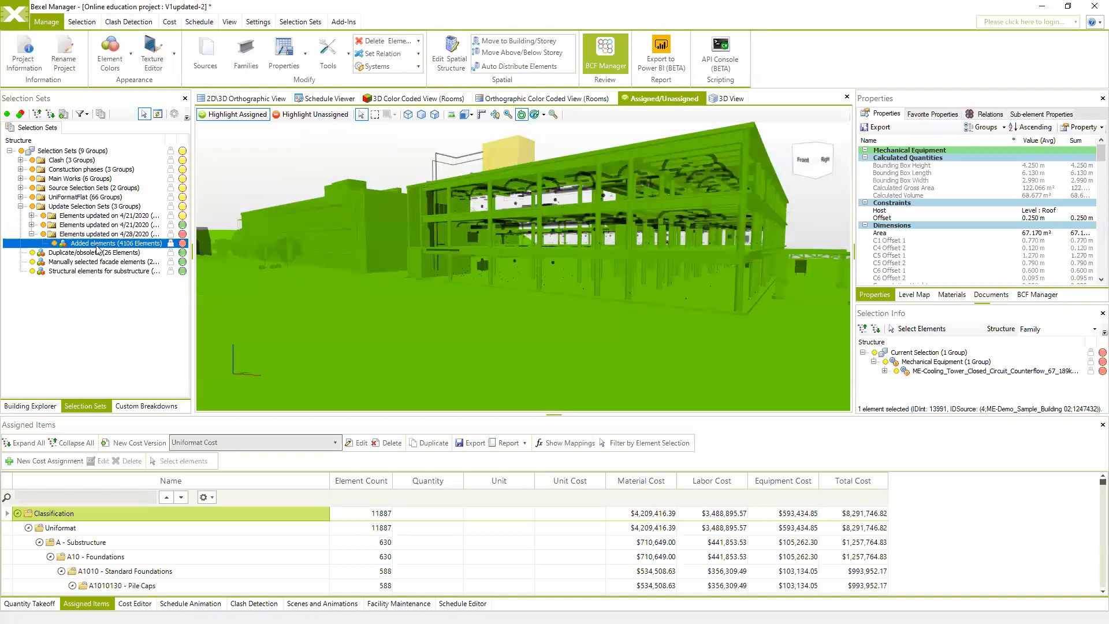
# Step: Reselect all elements added by the 4/28/2020 update and open the Cost Editor
pyautogui.click(97, 246)
pyautogui.moveTo(584, 279); pyautogui.dragTo(595, 289, button='middle')
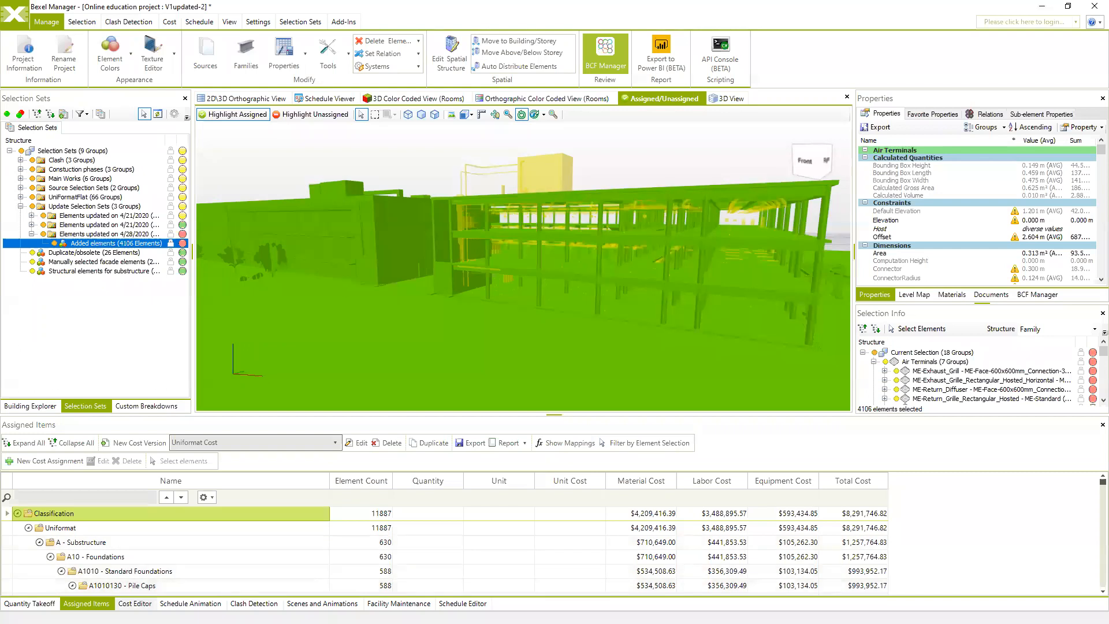
pyautogui.click(135, 604)
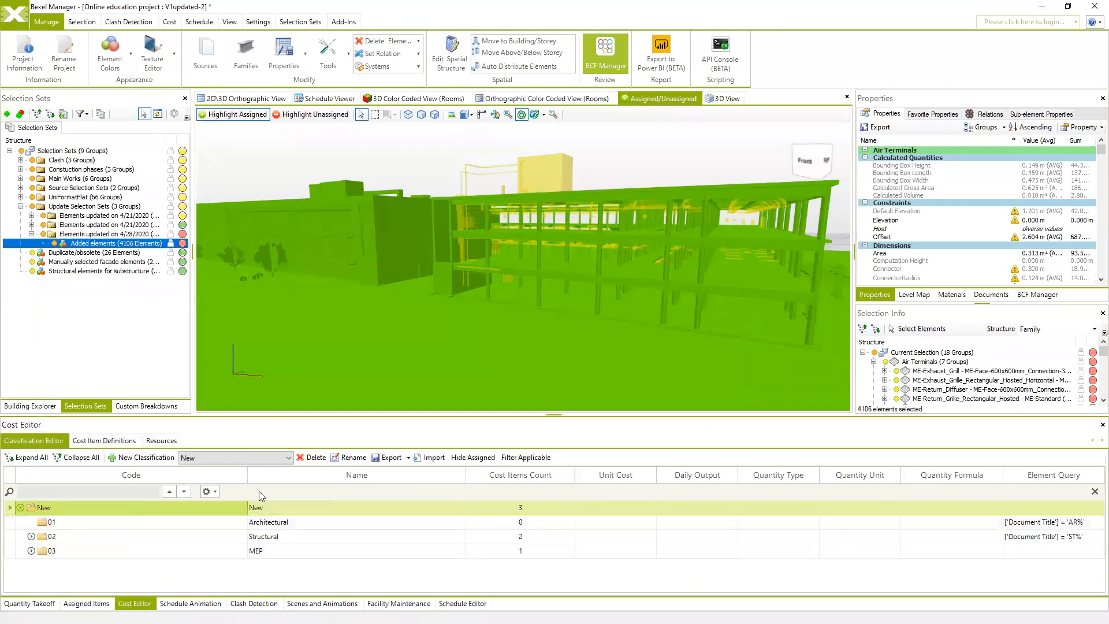
# Step: Switch the Cost Editor to the Uniformat classification
pyautogui.click(289, 458)
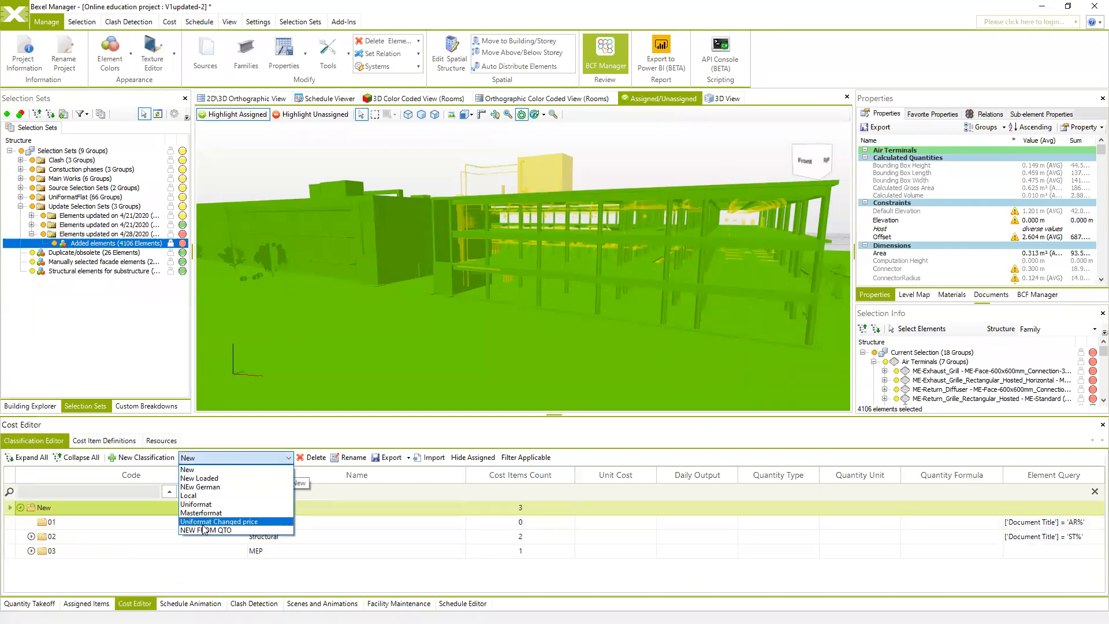
pyautogui.click(199, 513)
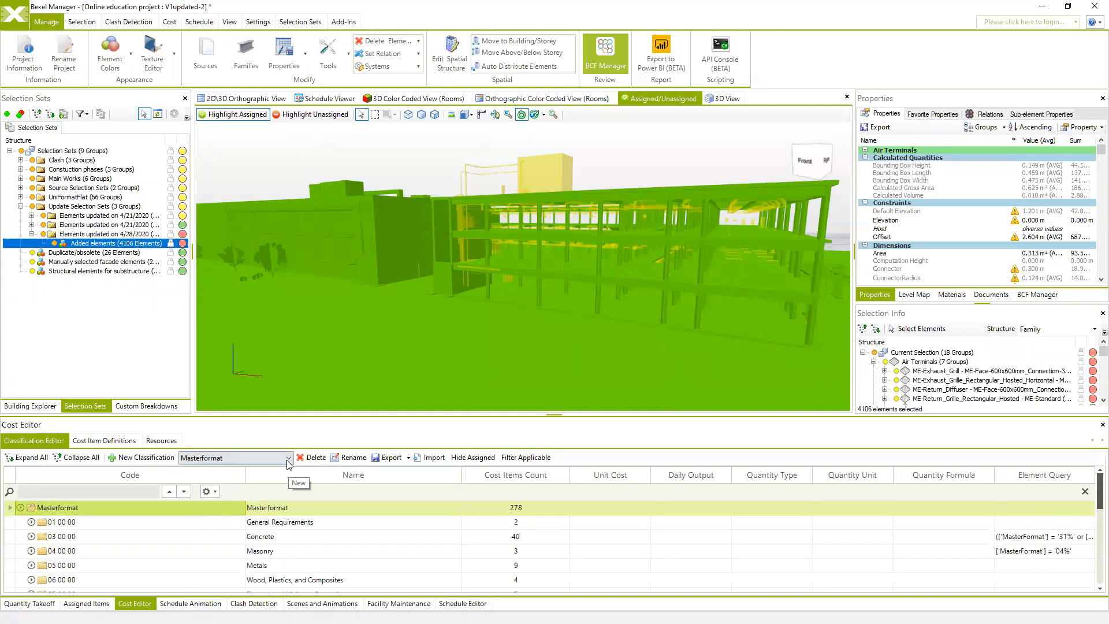
pyautogui.click(288, 458)
pyautogui.click(199, 504)
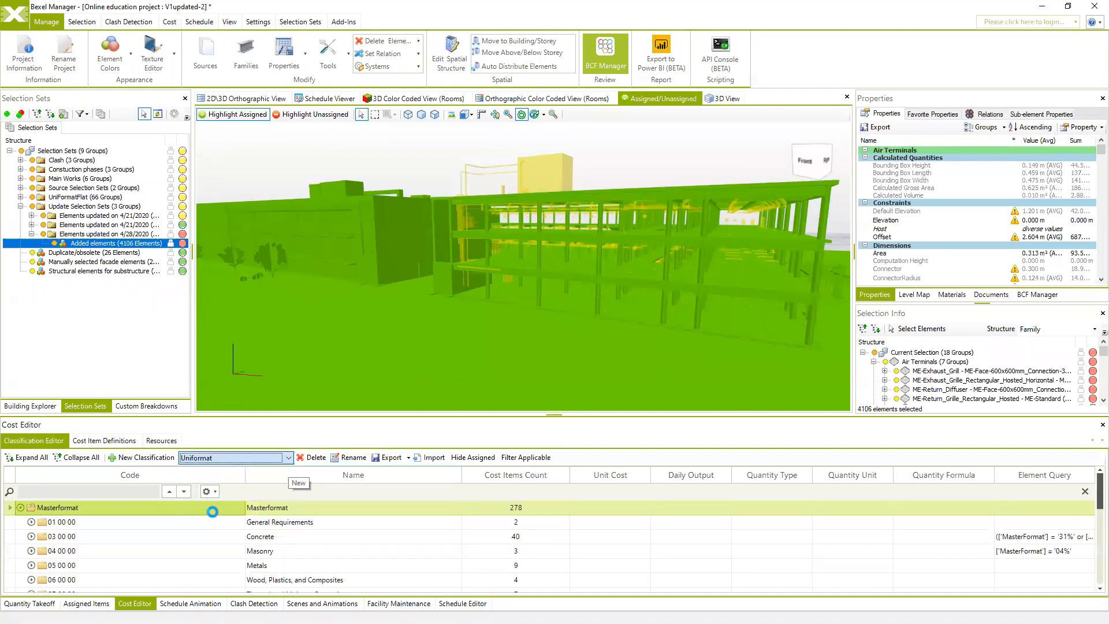
pyautogui.rightClick(56, 513)
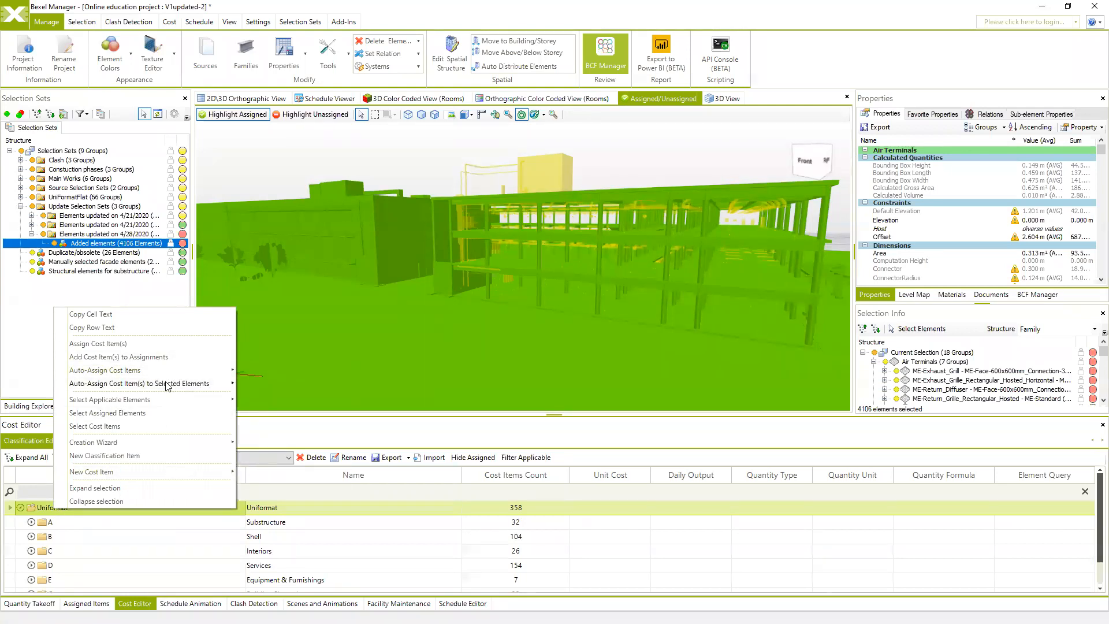
pyautogui.moveTo(149, 370)
pyautogui.click(287, 374)
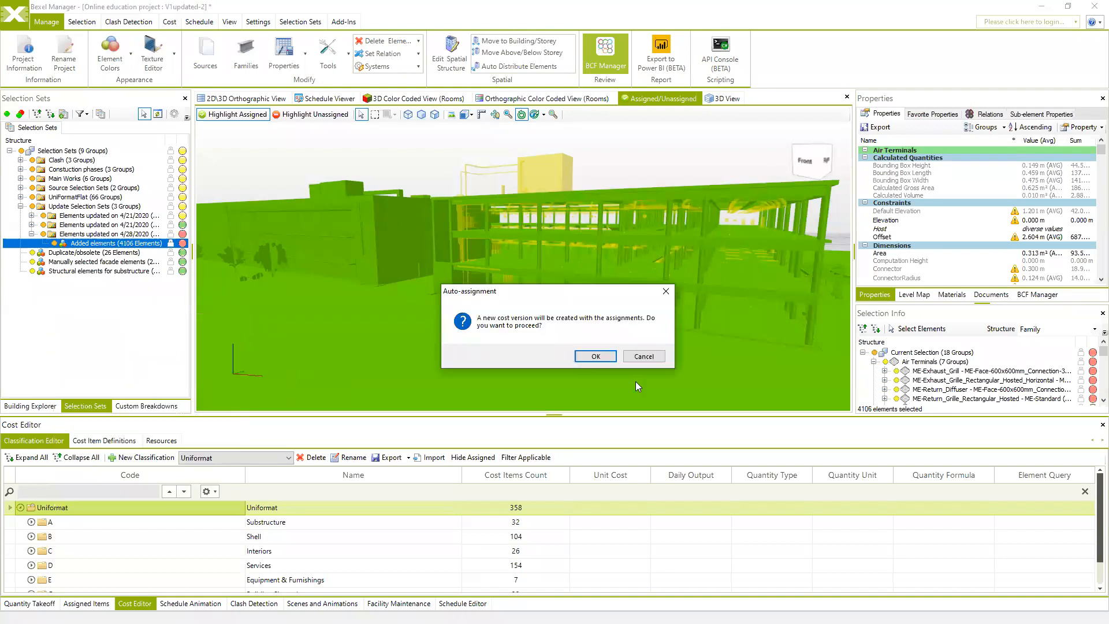
pyautogui.click(656, 358)
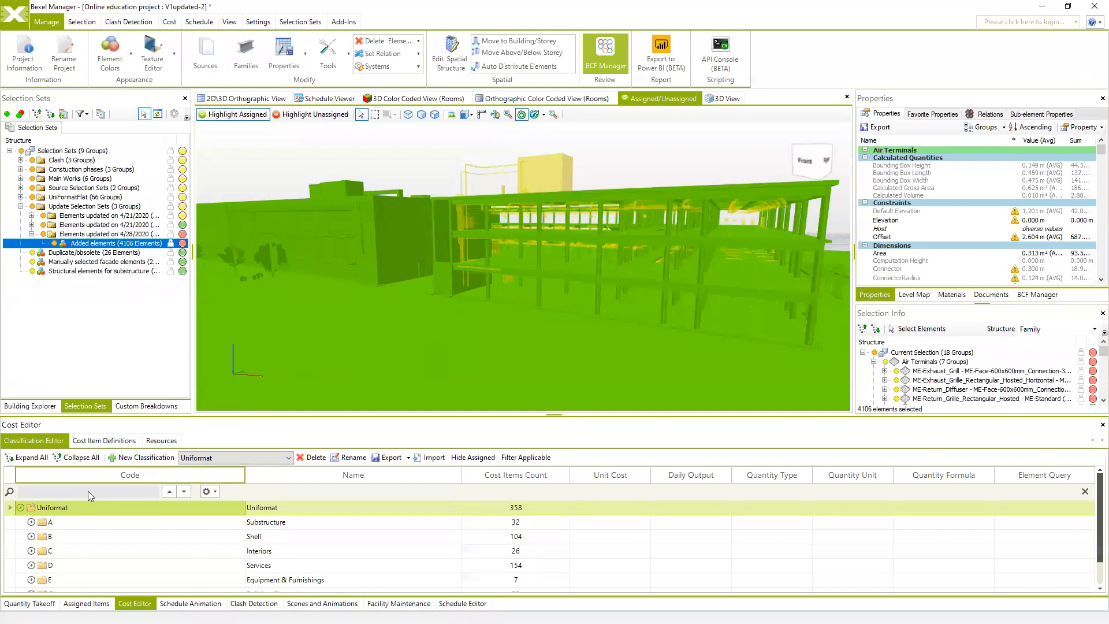
# Step: Try to auto-assign the Uniformat cost items to the active cost version and check the assigned items of Uniformat Cost
pyautogui.rightClick(61, 502)
pyautogui.moveTo(174, 370)
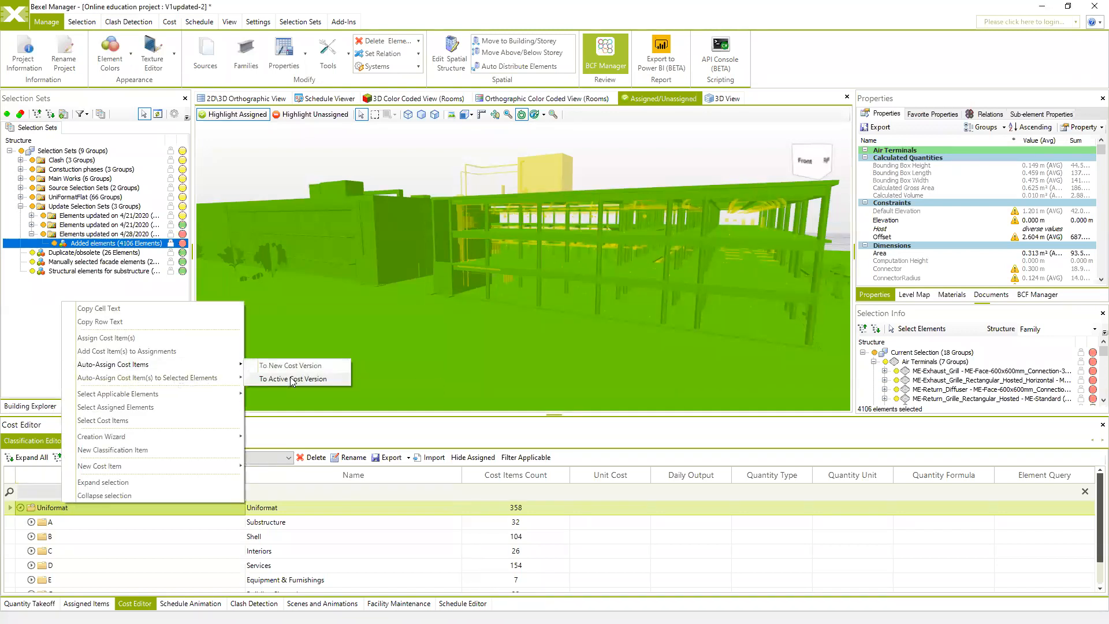
pyautogui.click(292, 379)
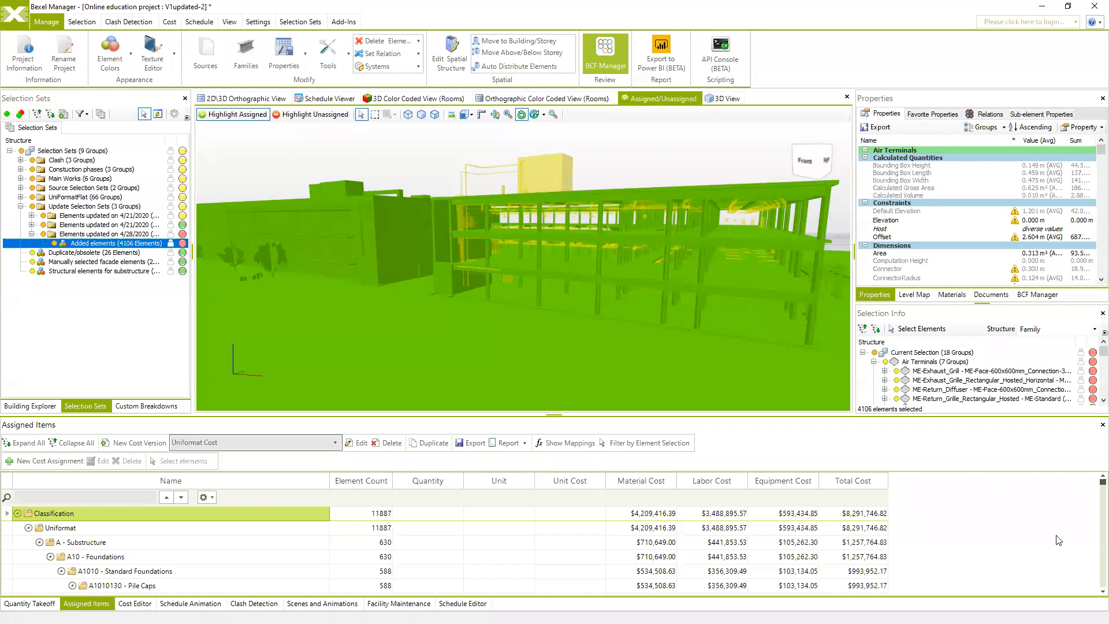
pyautogui.scroll(5, 469, 191)
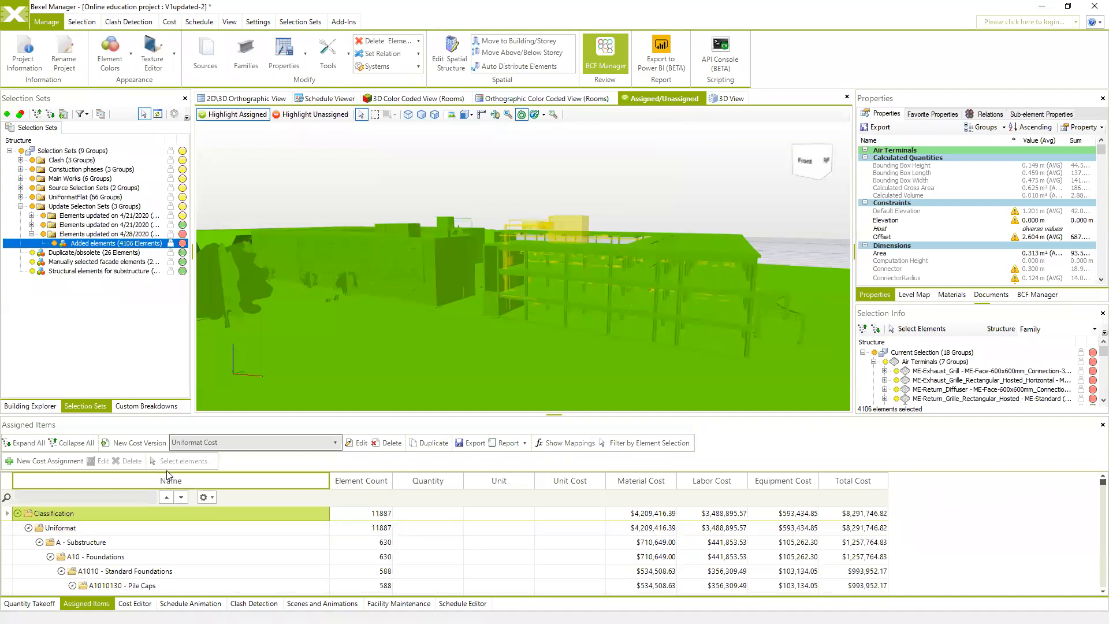
# Step: Auto-assign the cost items of the whole Uniformat classification to a new cost version from the Cost Editor
pyautogui.click(135, 603)
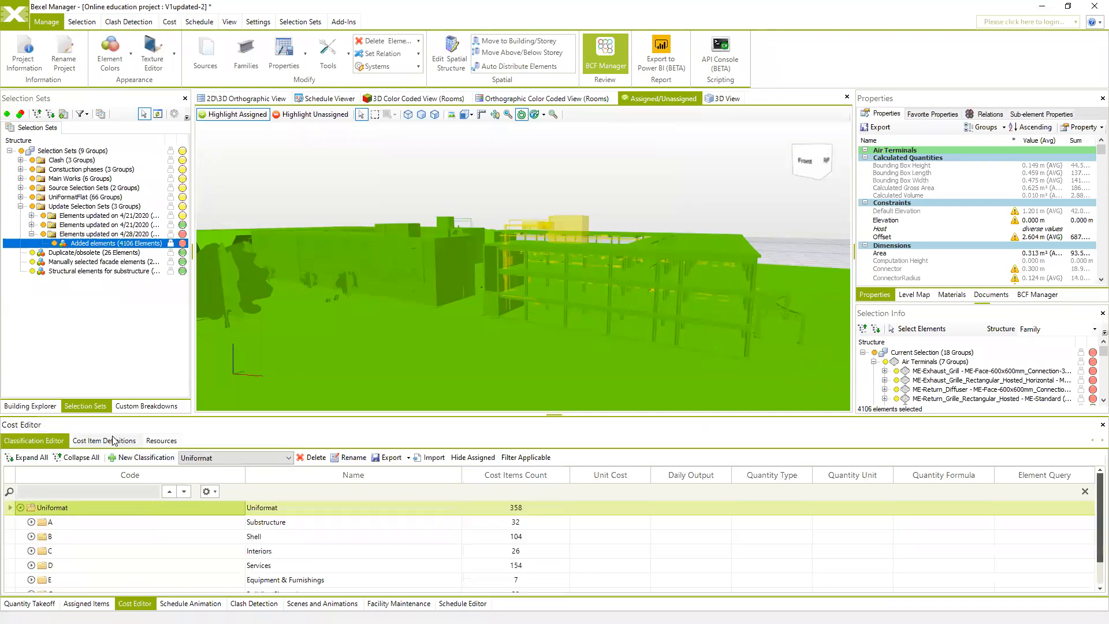
pyautogui.rightClick(63, 502)
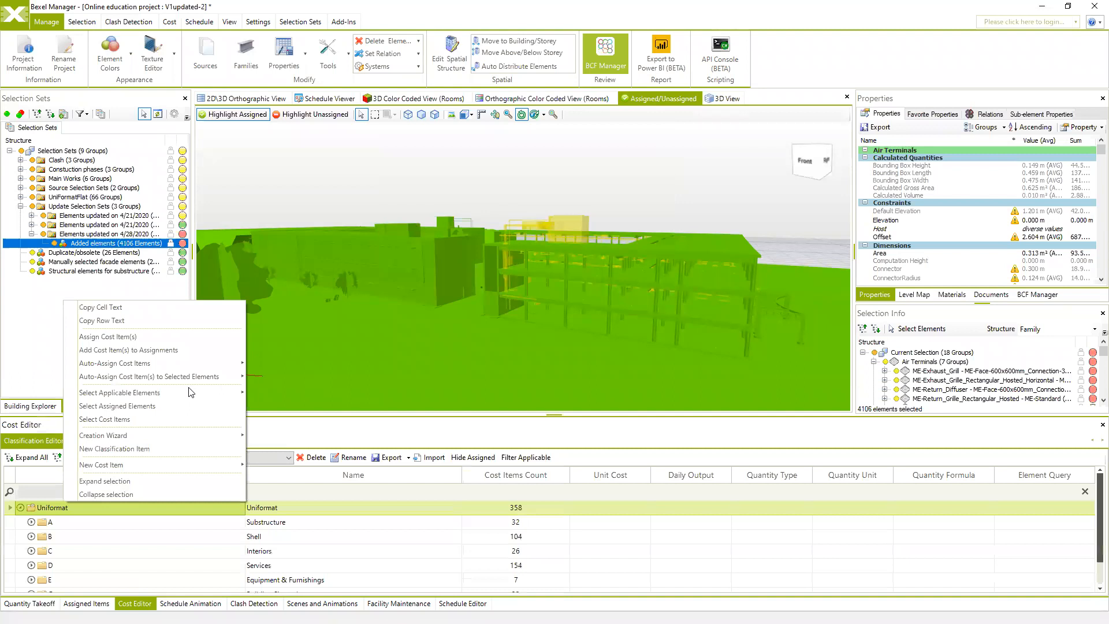
pyautogui.moveTo(173, 363)
pyautogui.click(315, 364)
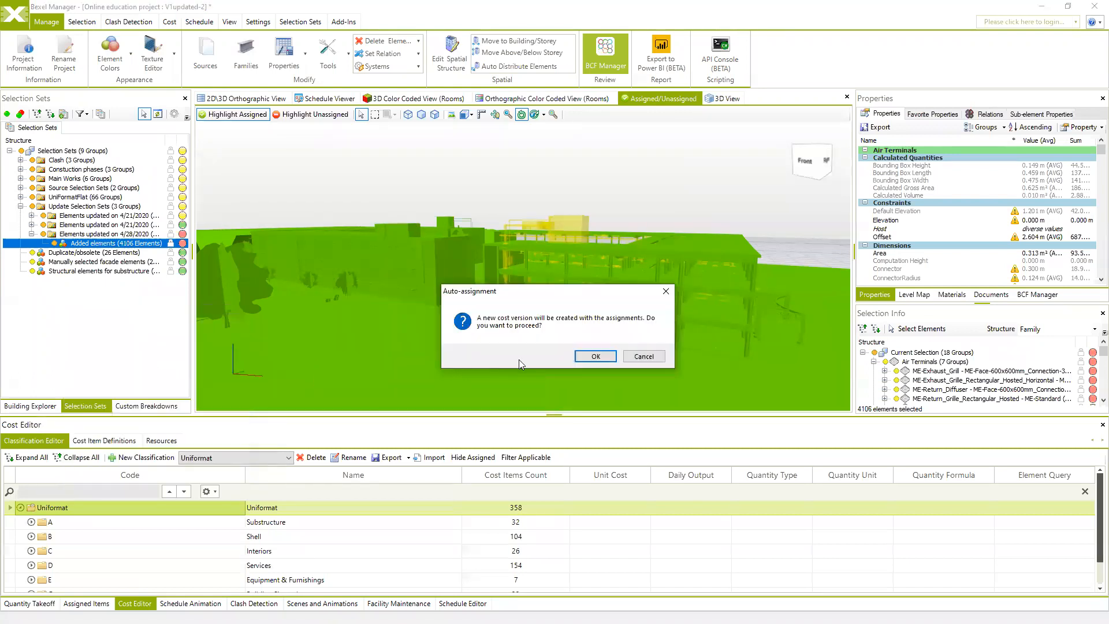
pyautogui.click(597, 357)
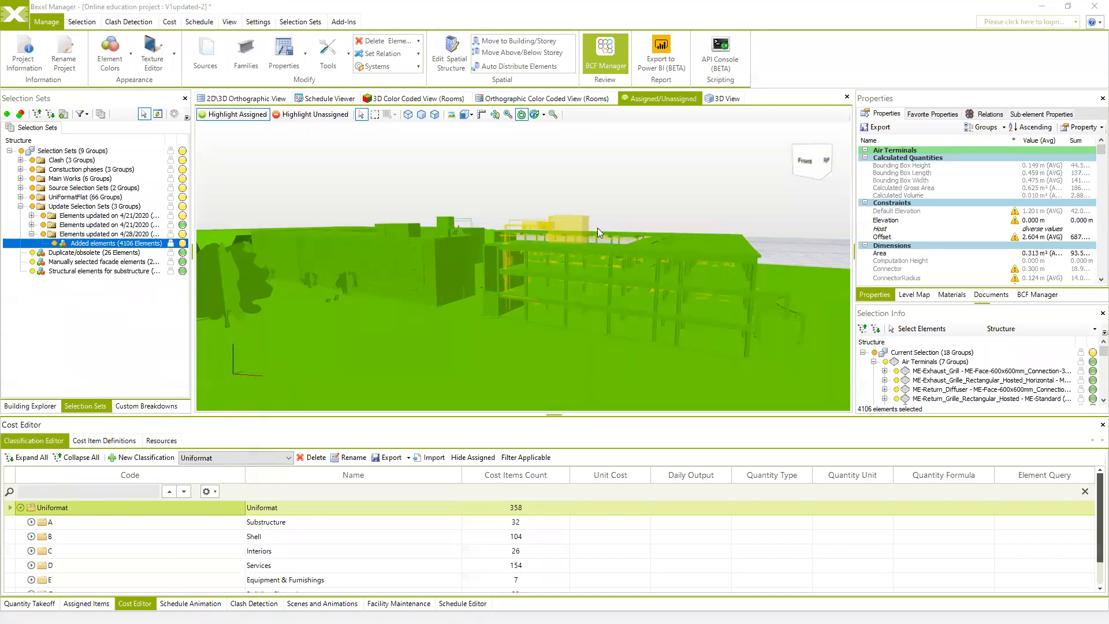
pyautogui.click(589, 358)
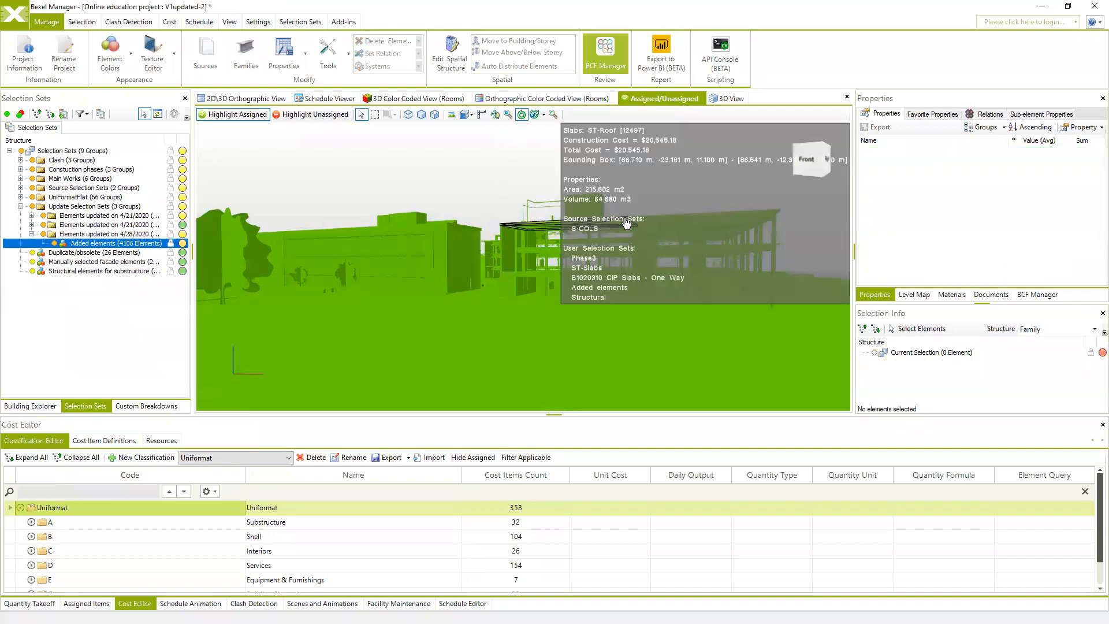
# Step: Check the building's cost assignment in the 3D view and show the assigned items of the cost version "Auto-assigned on 4/28/2020 15:00:50"
pyautogui.scroll(-1, 664, 271)
pyautogui.moveTo(669, 274); pyautogui.dragTo(662, 266, button='middle')
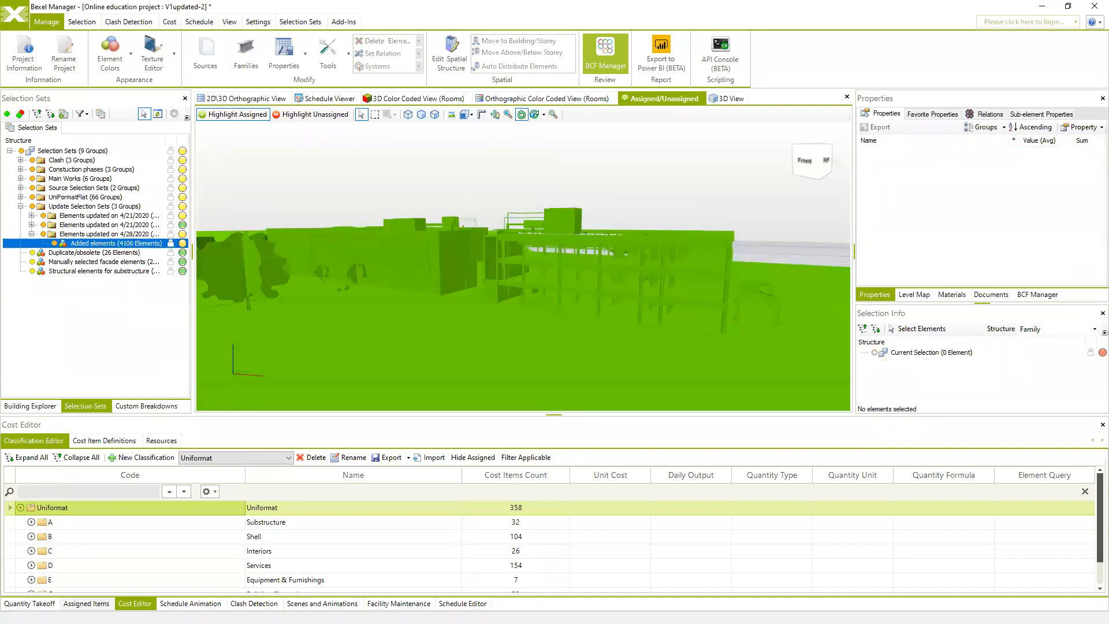
pyautogui.click(86, 603)
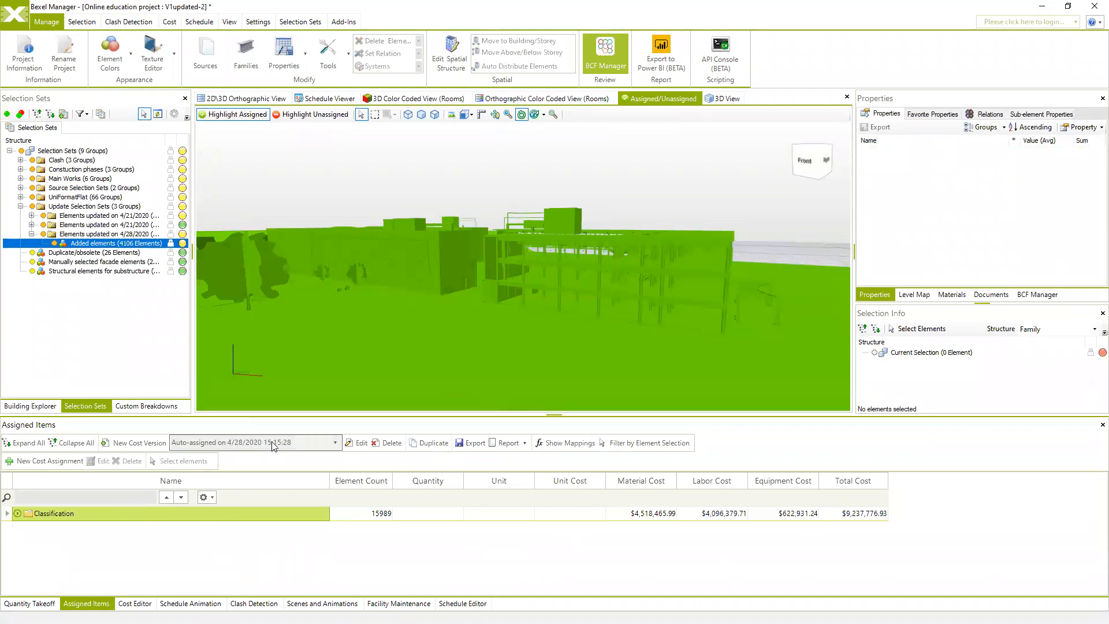
pyautogui.click(335, 444)
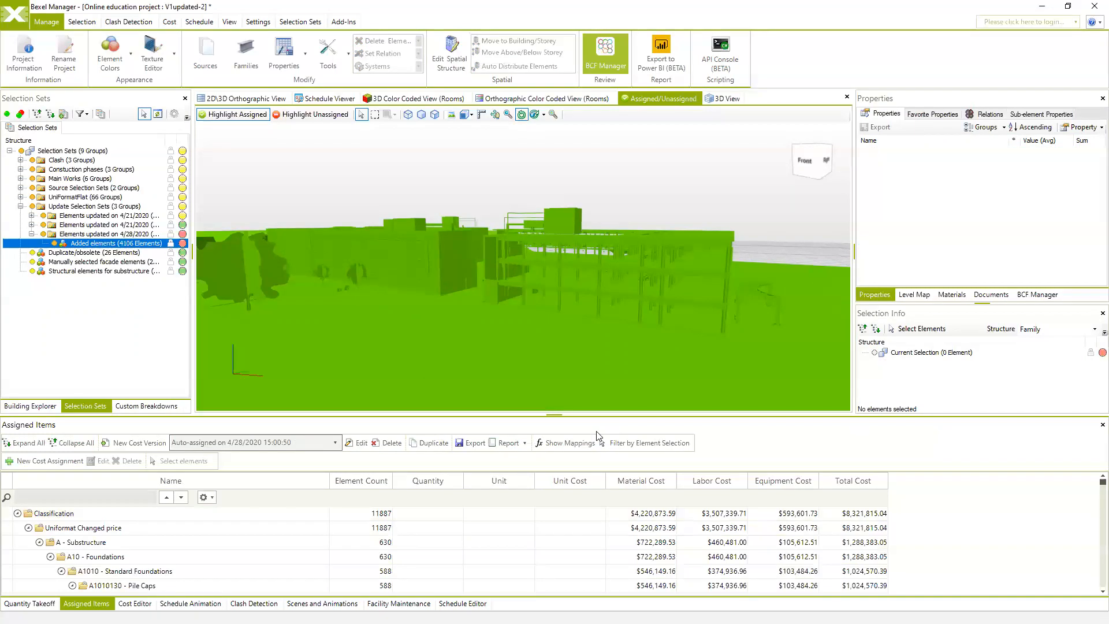
pyautogui.click(525, 443)
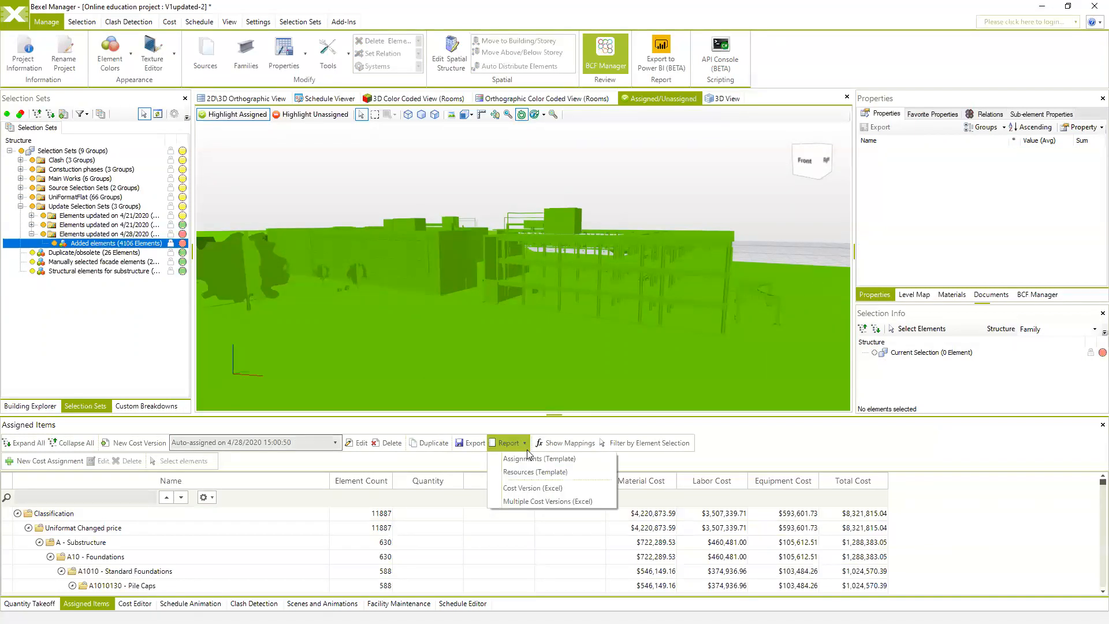
pyautogui.click(524, 502)
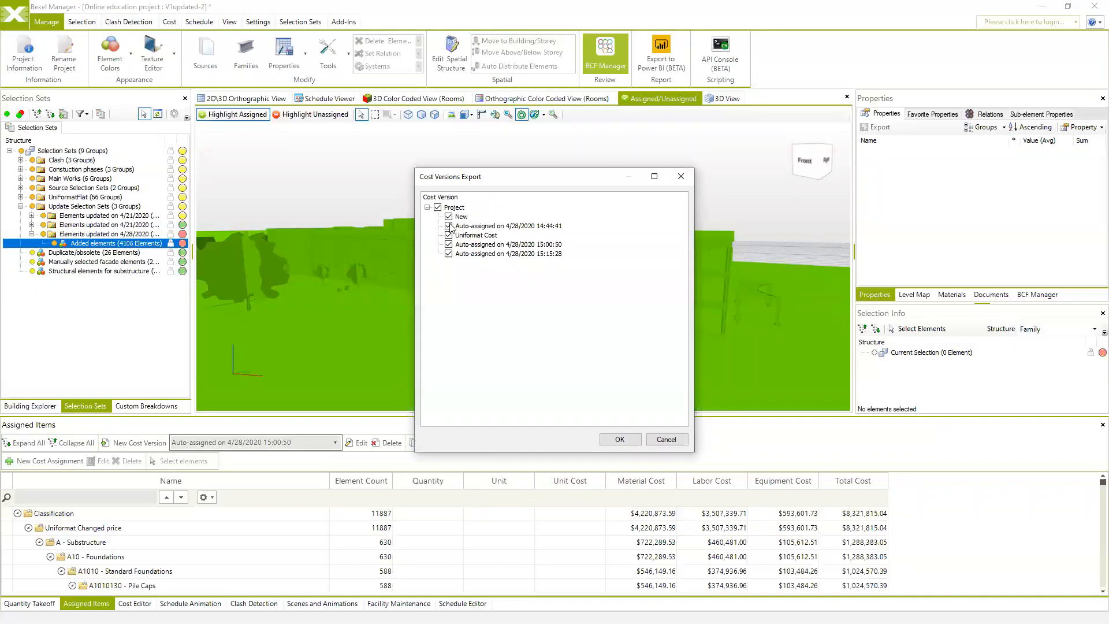
pyautogui.click(666, 439)
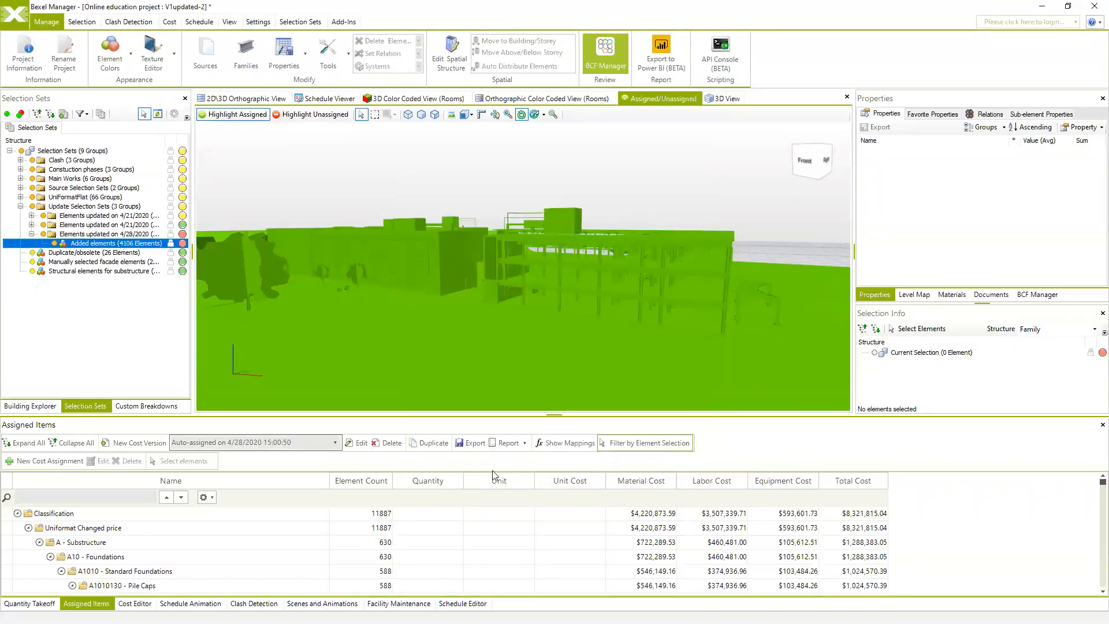
# Step: Export a multiple cost versions Excel report with only the versions auto-assigned at 15:00:50 and 15:15:28, saved as V1updated-2.xlsx, and open it
pyautogui.click(528, 443)
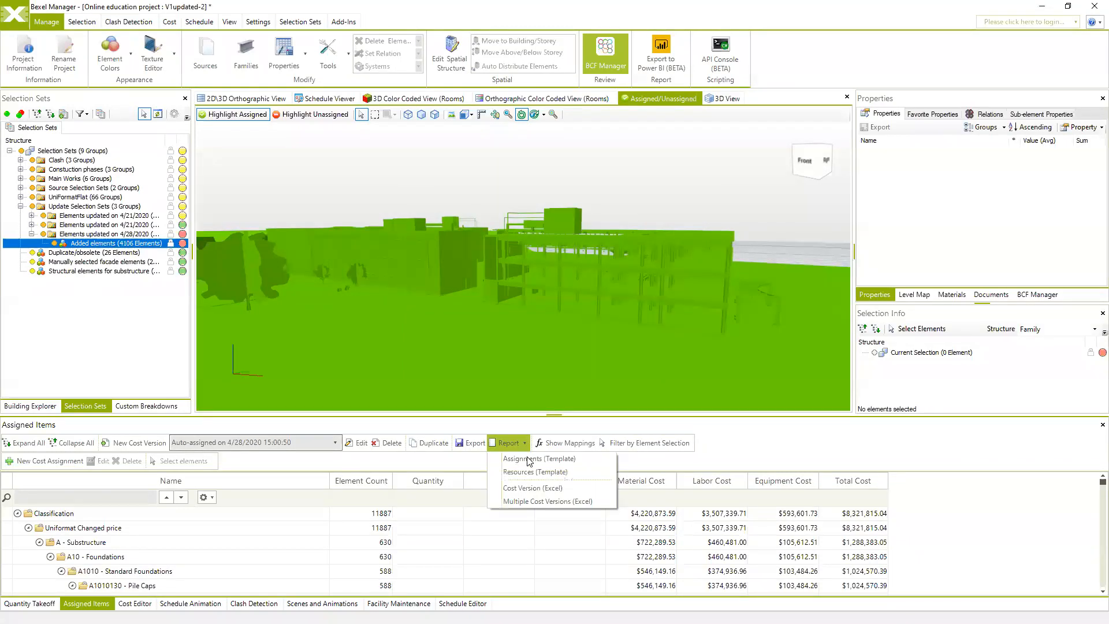
pyautogui.click(528, 500)
pyautogui.click(448, 225)
pyautogui.click(449, 236)
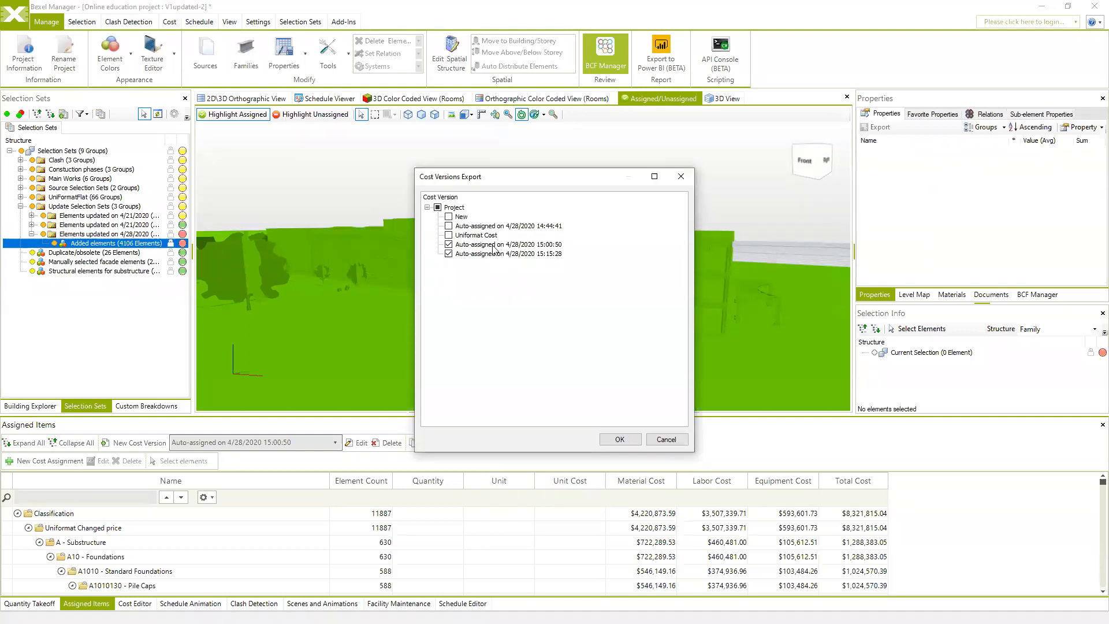
pyautogui.click(630, 440)
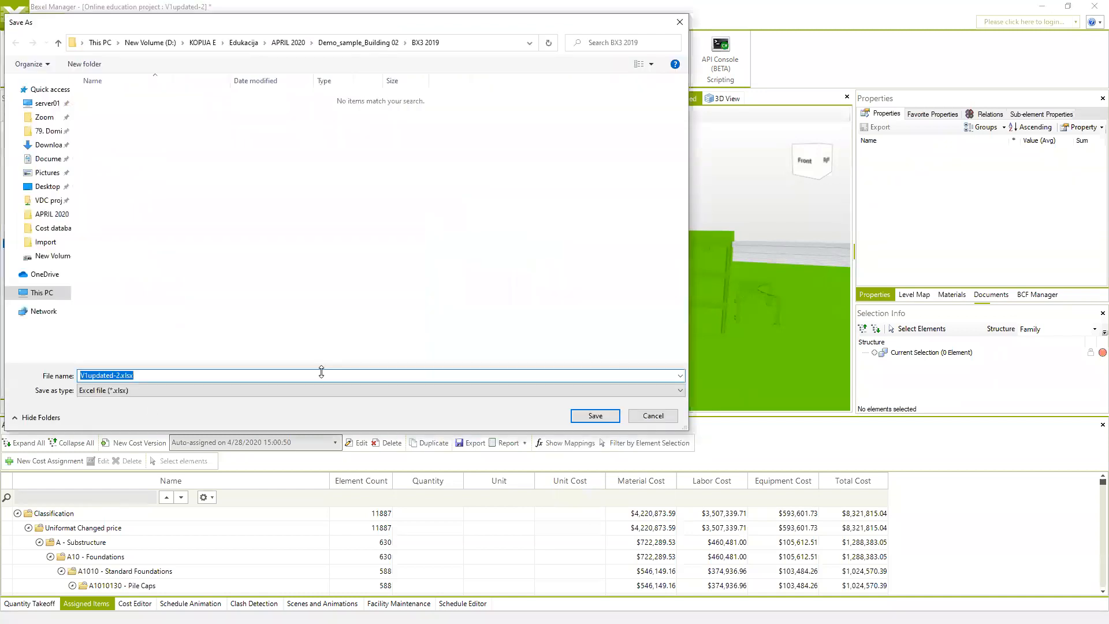
pyautogui.click(604, 421)
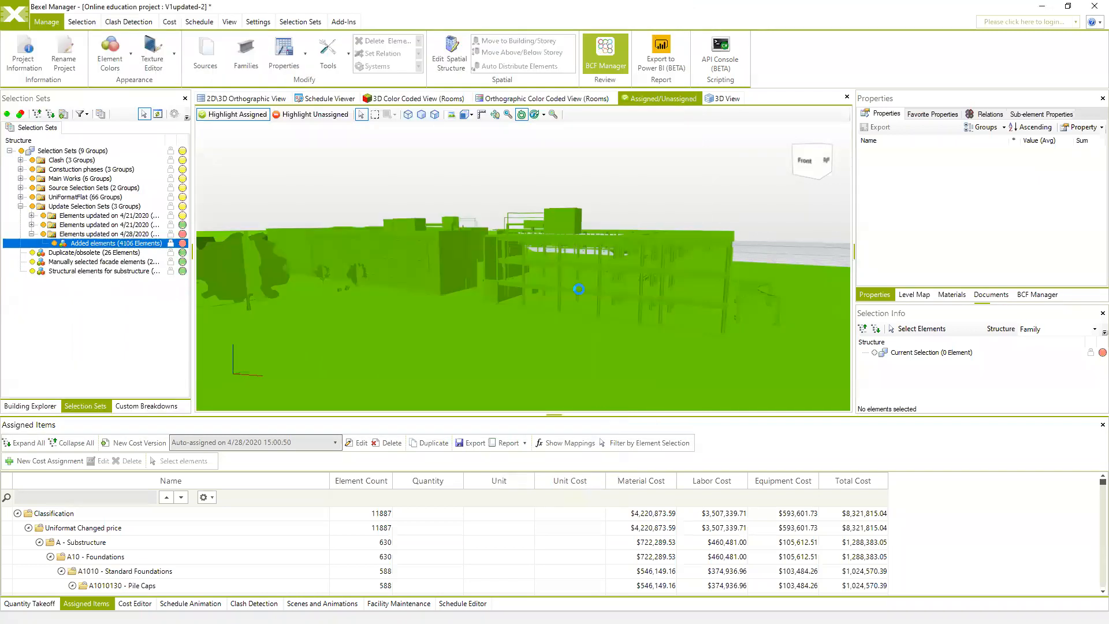
pyautogui.click(595, 354)
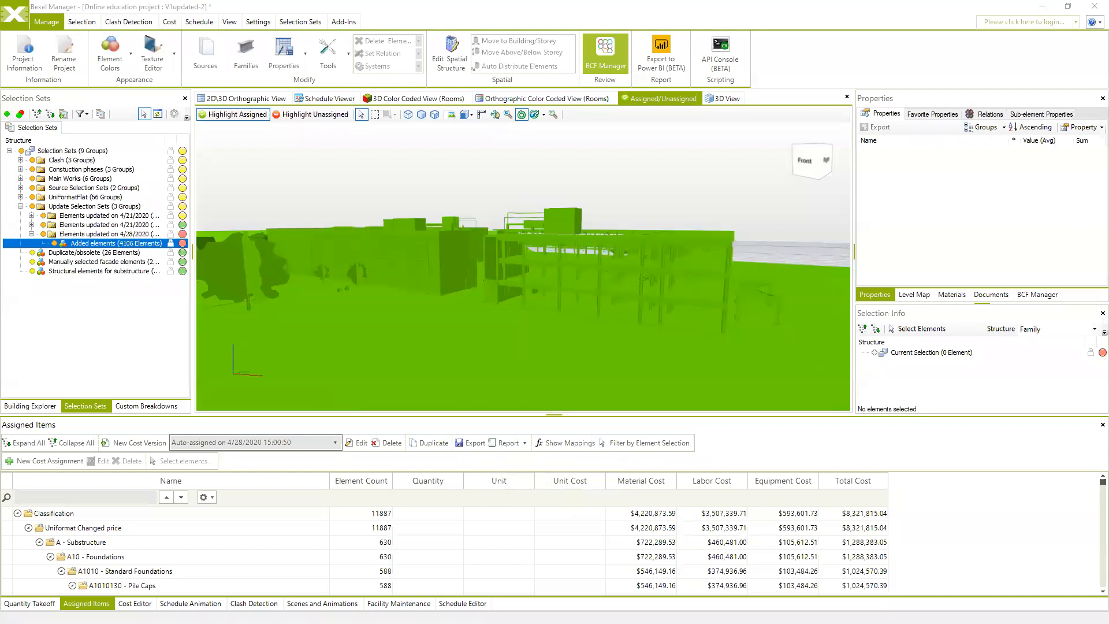
# Step: Review the CostAssignments sheet of V1updated-2.xlsx in Excel, close that workbook and return to Bexel Manager
pyautogui.moveTo(817, 387)
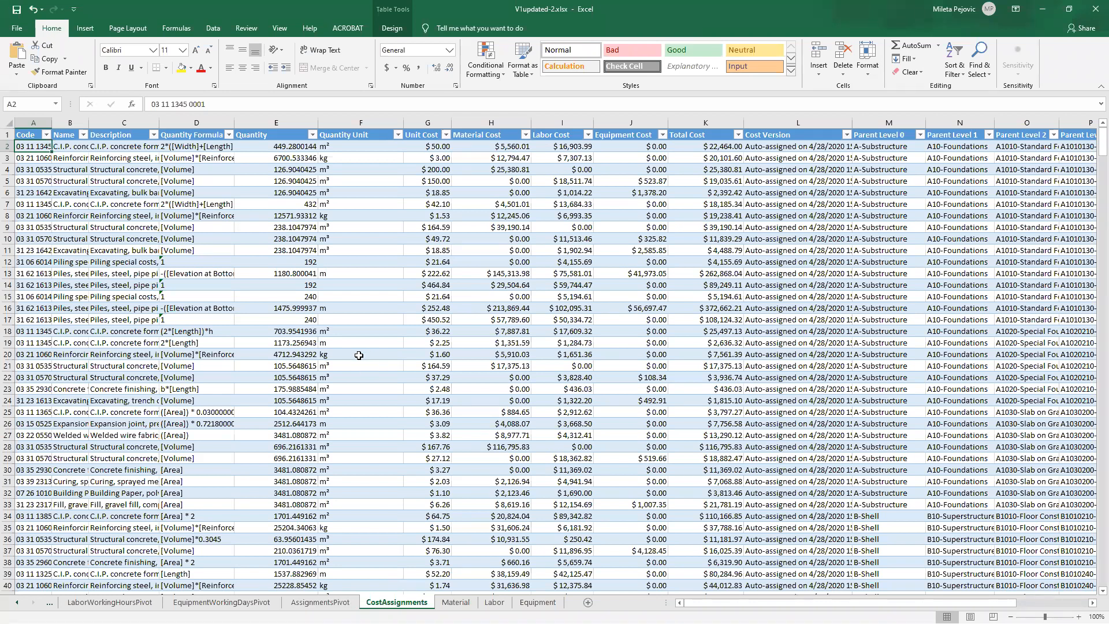
pyautogui.scroll(-7, 359, 356)
pyautogui.scroll(7, 359, 356)
pyautogui.moveTo(698, 603)
pyautogui.mouseDown()
pyautogui.moveTo(769, 602)
pyautogui.moveTo(697, 599)
pyautogui.mouseUp()
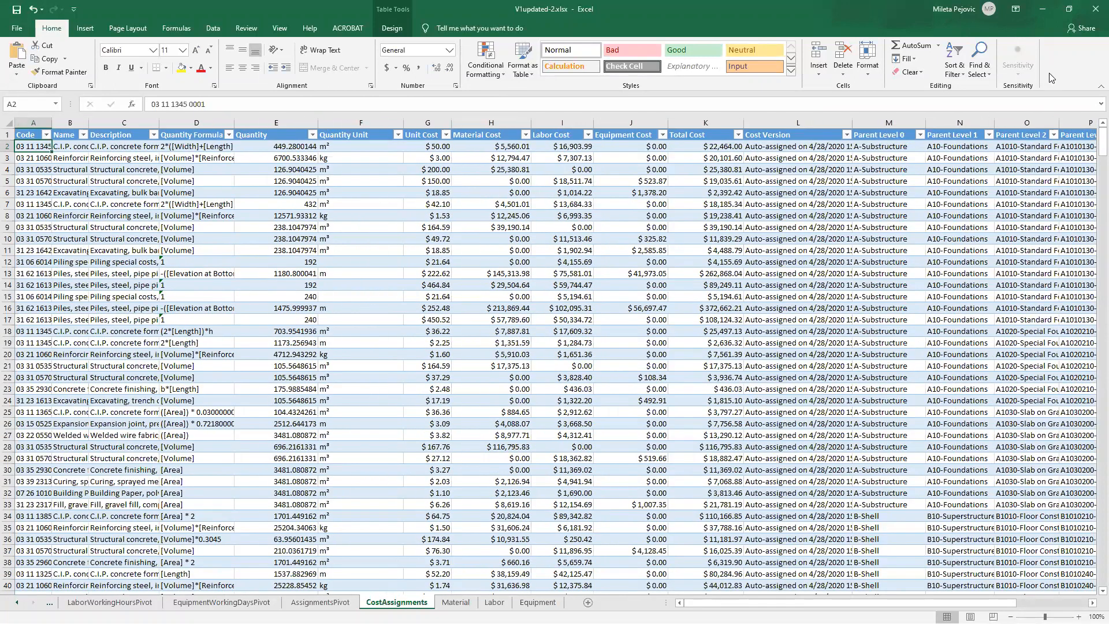
pyautogui.click(1093, 12)
pyautogui.click(554, 333)
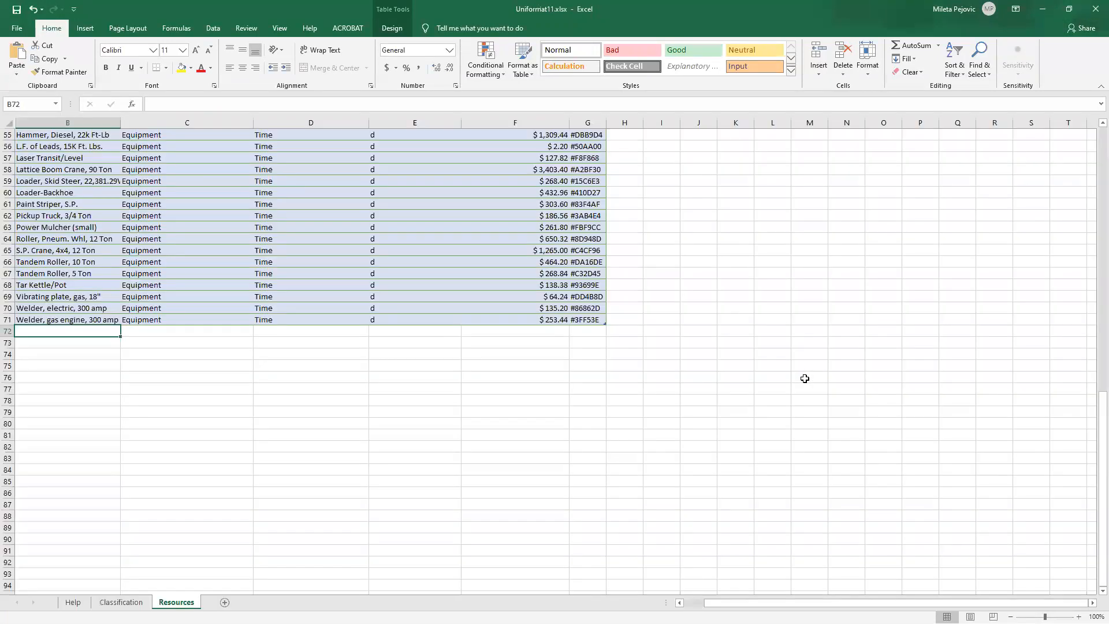
pyautogui.click(1046, 11)
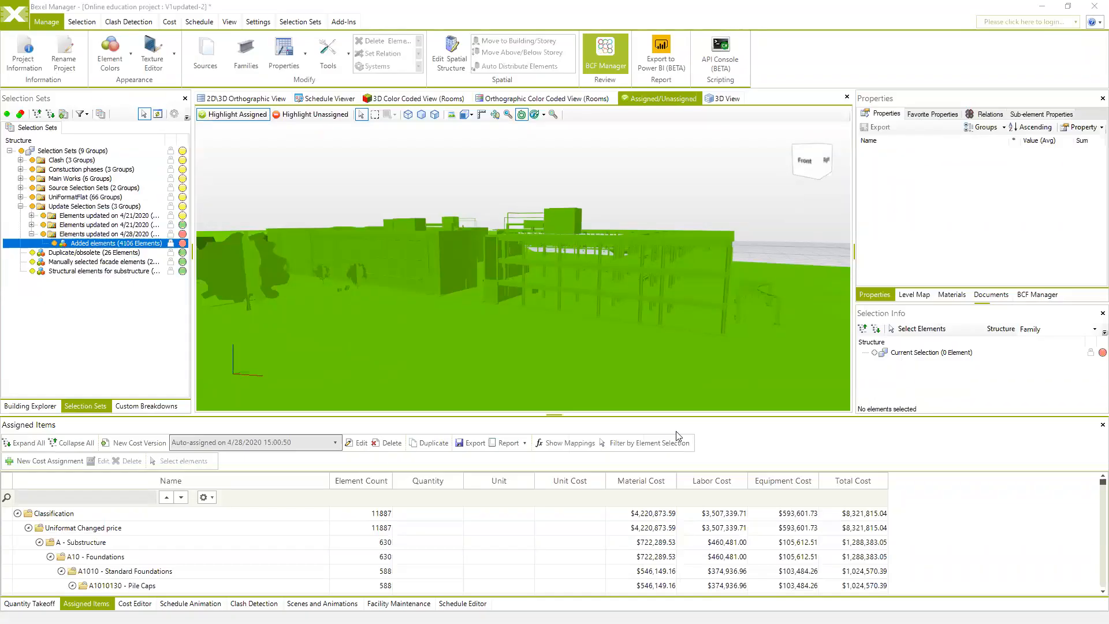
pyautogui.click(525, 444)
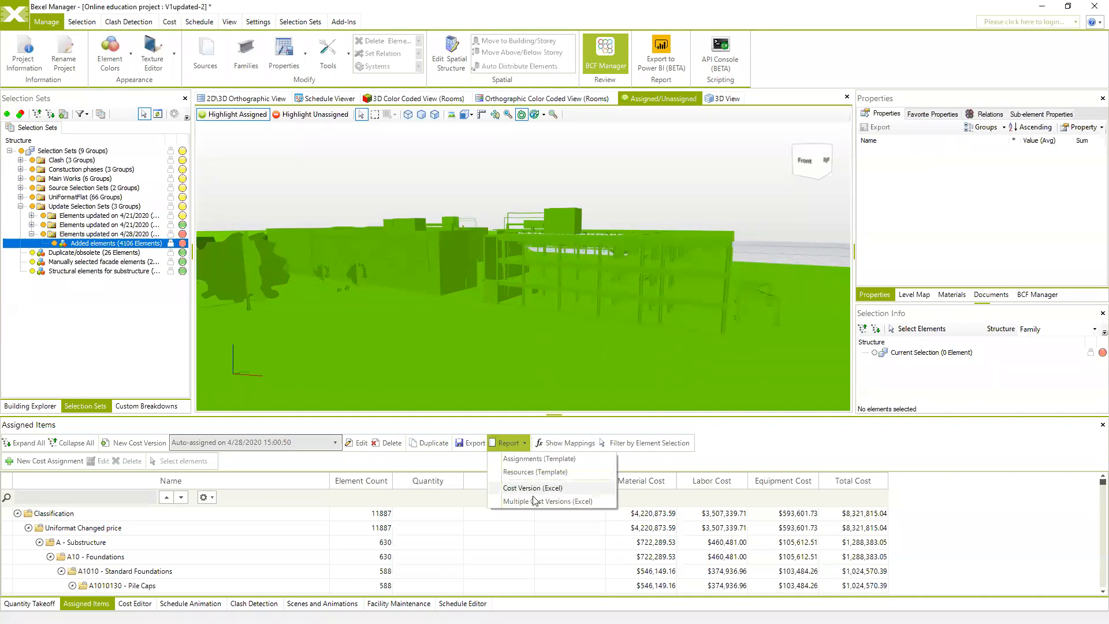
pyautogui.click(468, 443)
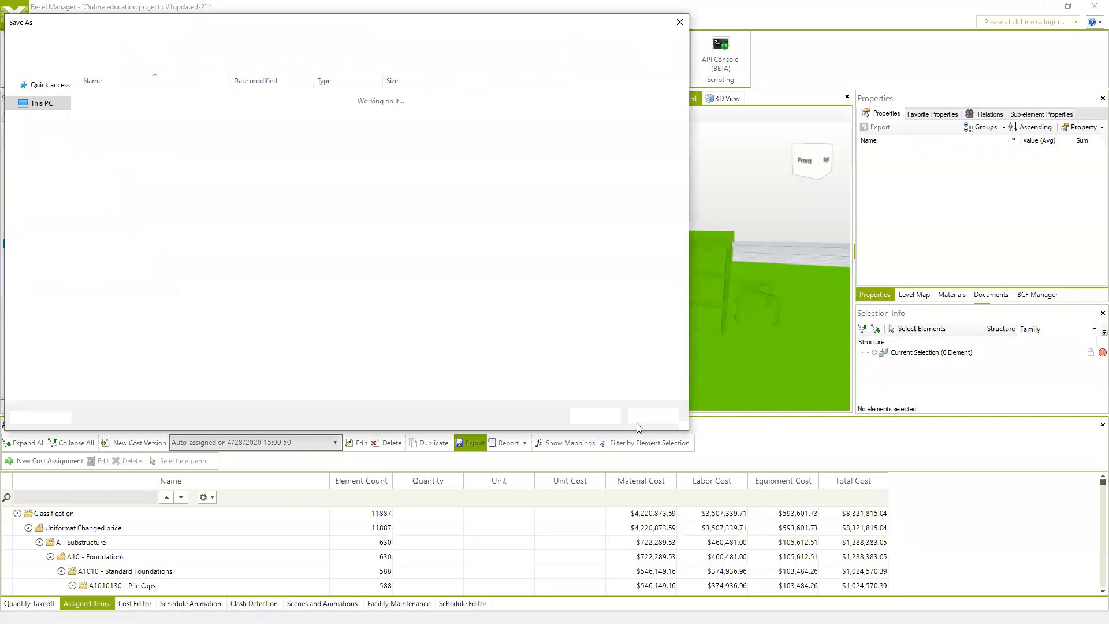
pyautogui.click(680, 22)
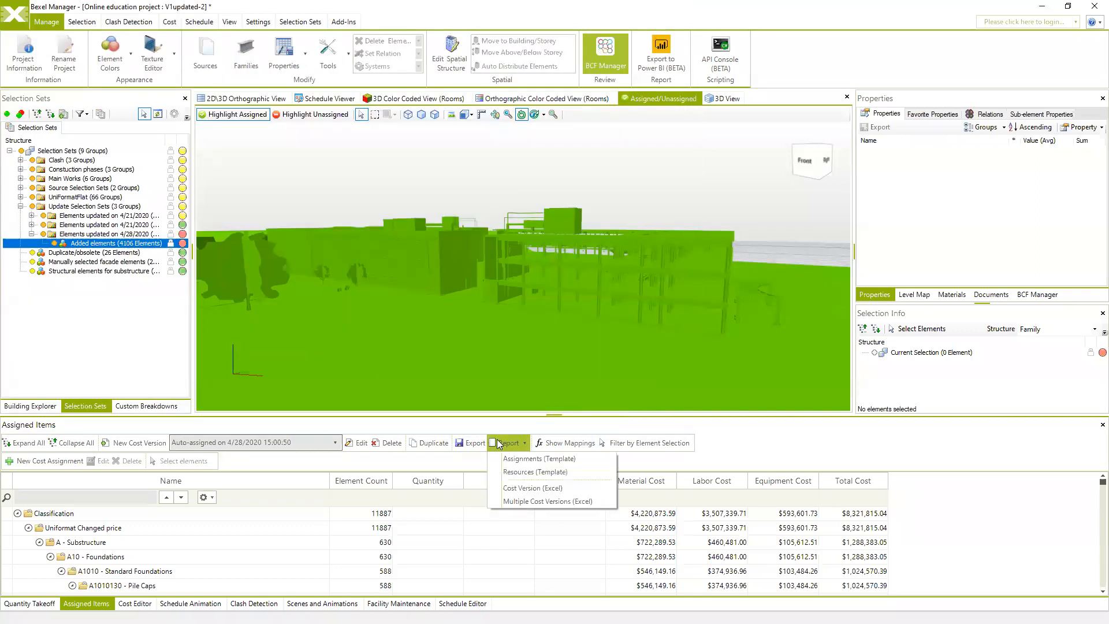
pyautogui.click(521, 490)
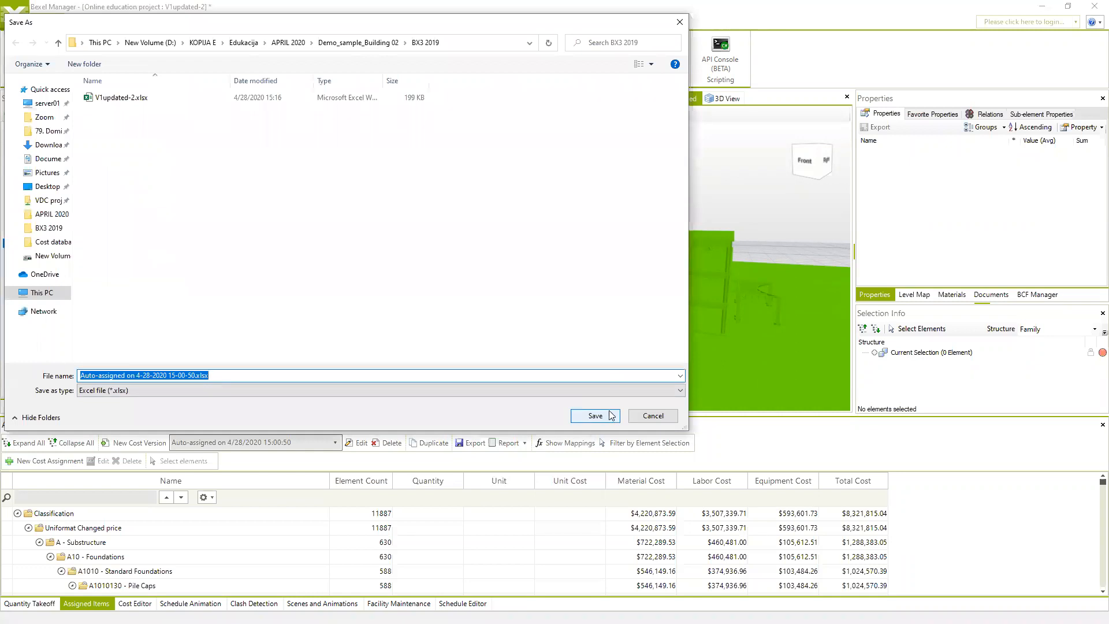
pyautogui.click(594, 417)
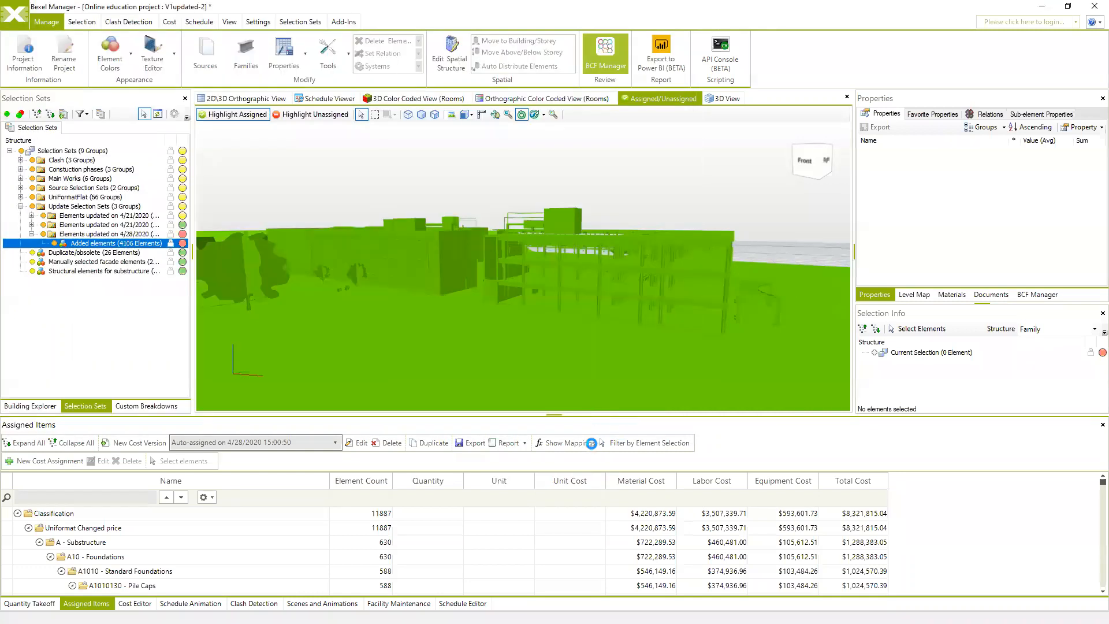
pyautogui.click(589, 355)
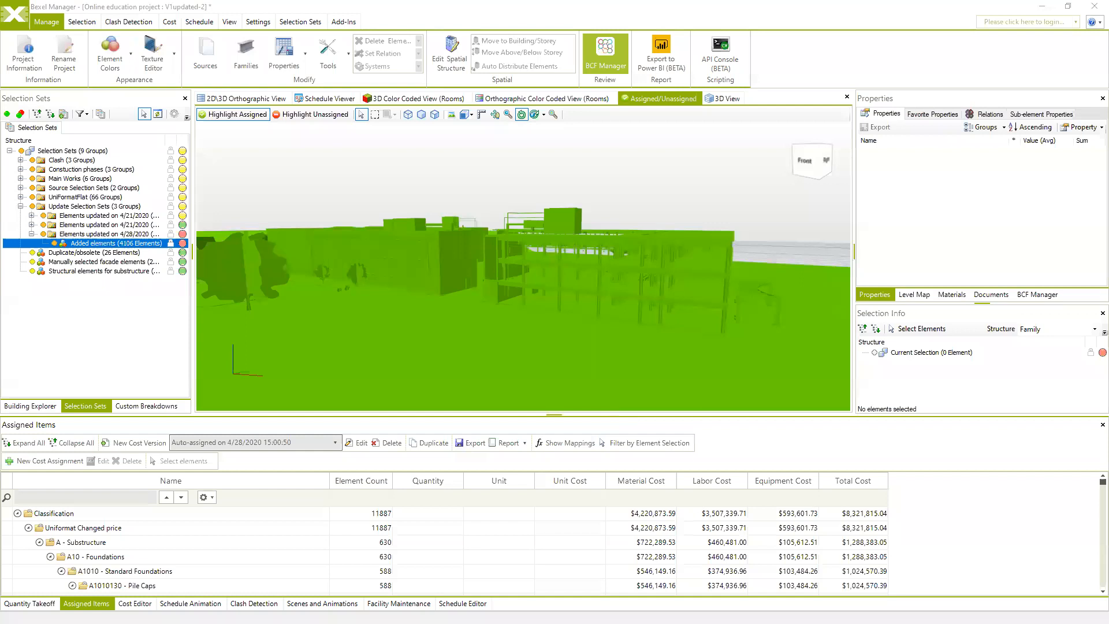
# Step: Review the Labor, Equipment, chart and TotalCostPivot sheets of the exported cost version workbook in Excel
pyautogui.moveTo(720, 312)
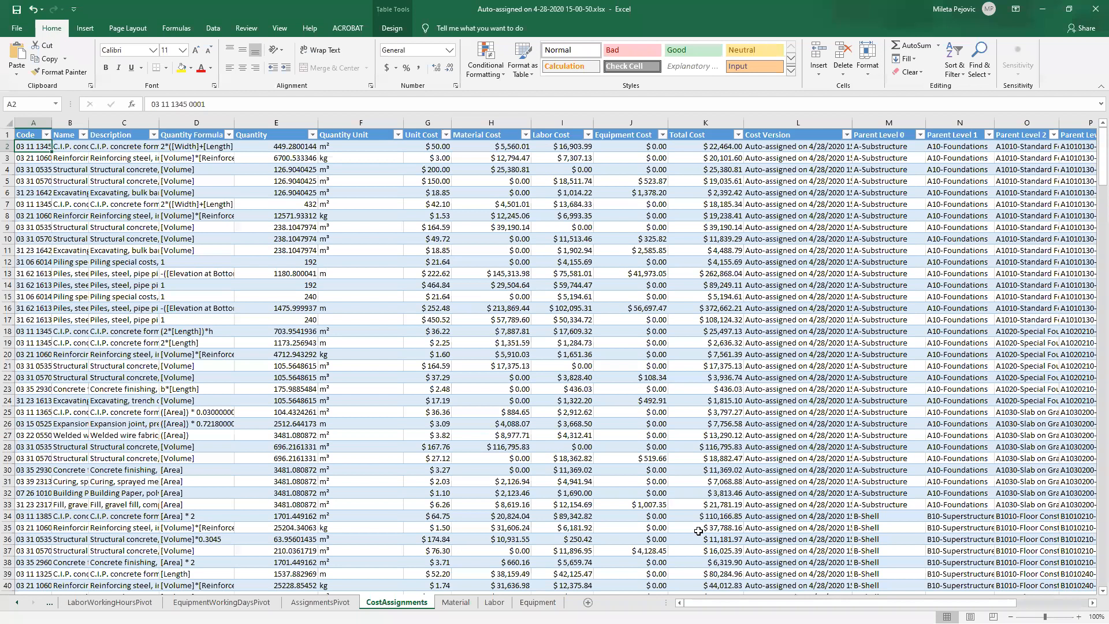
pyautogui.moveTo(705, 602); pyautogui.dragTo(674, 603)
pyautogui.click(495, 602)
pyautogui.click(554, 602)
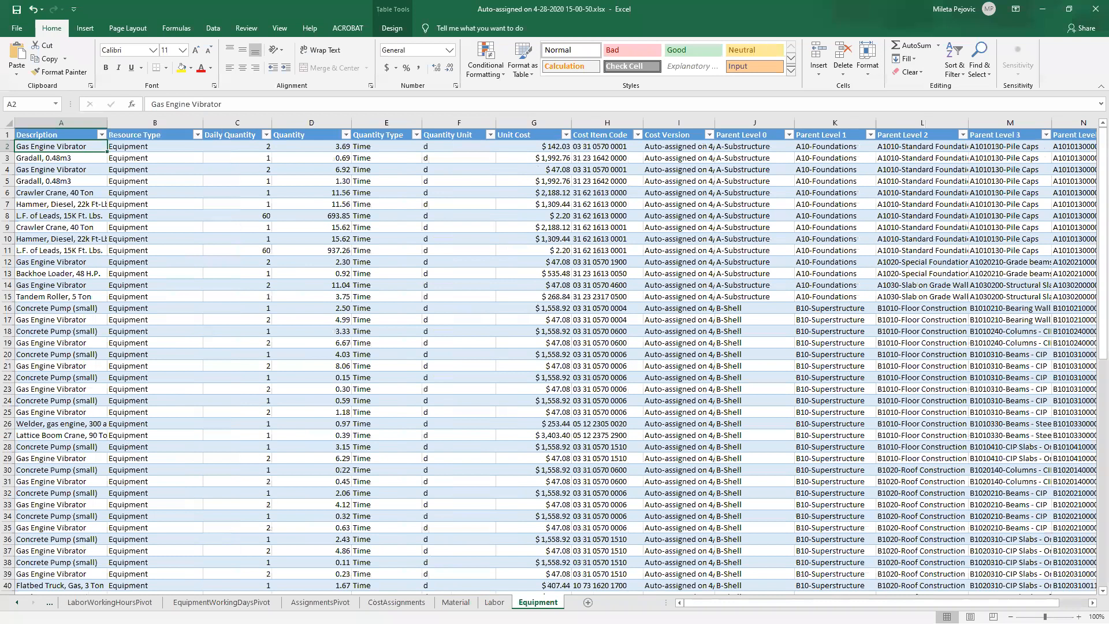
pyautogui.click(17, 602)
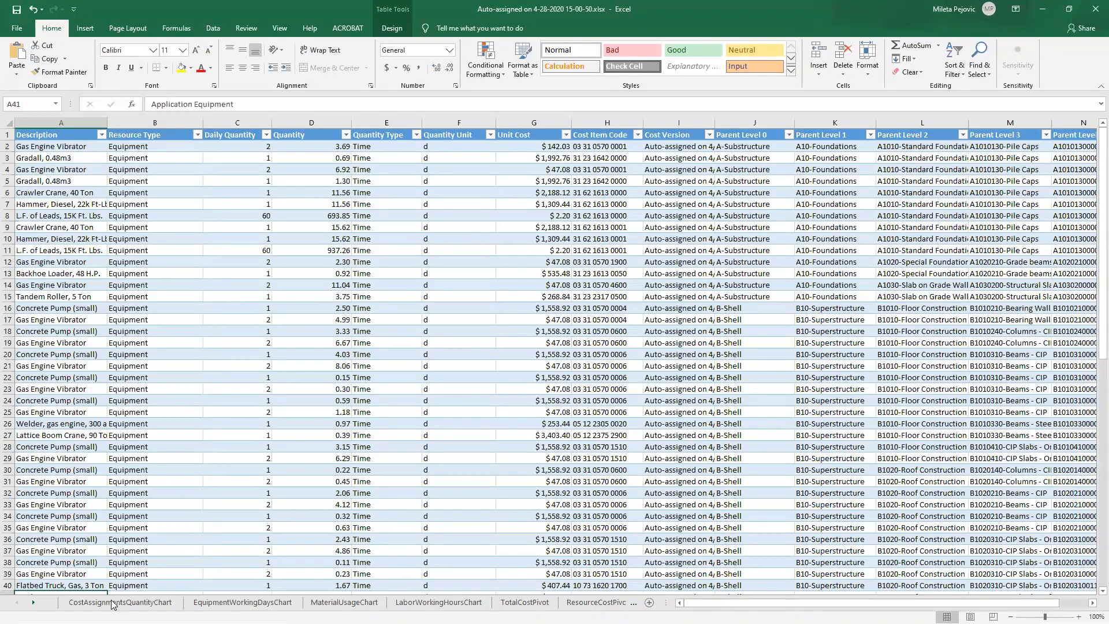
pyautogui.click(113, 603)
pyautogui.click(243, 603)
pyautogui.click(344, 602)
pyautogui.click(439, 603)
pyautogui.click(537, 603)
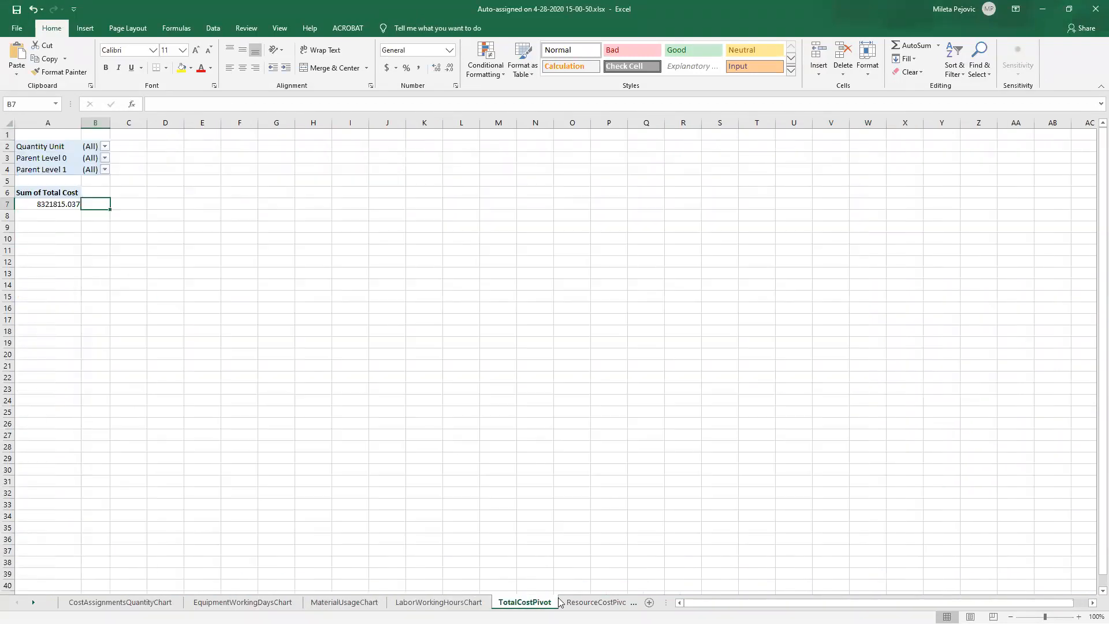
# Step: Close the exported workbook without saving, minimize Uniformat11.xlsx and return to the 3D view in Bexel Manager
pyautogui.click(1093, 13)
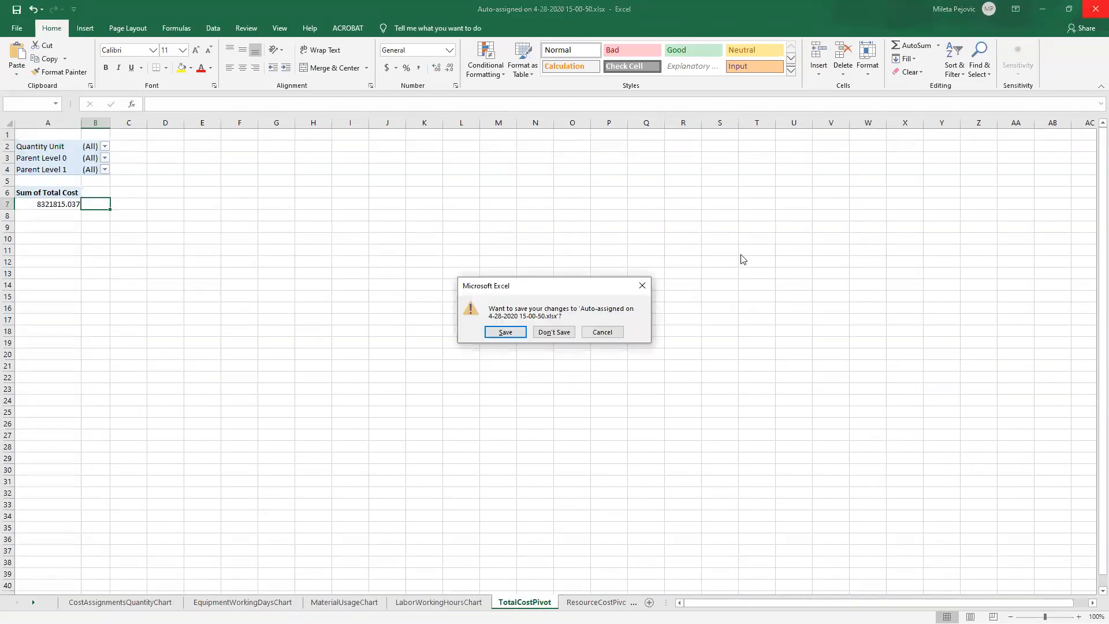
pyautogui.click(540, 332)
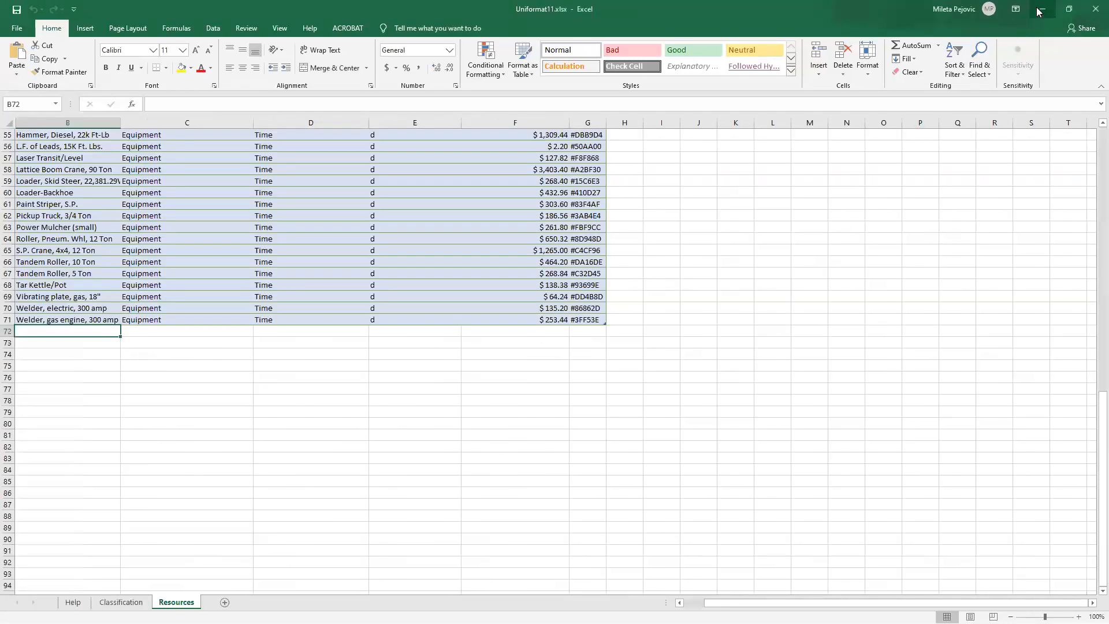
pyautogui.click(1041, 11)
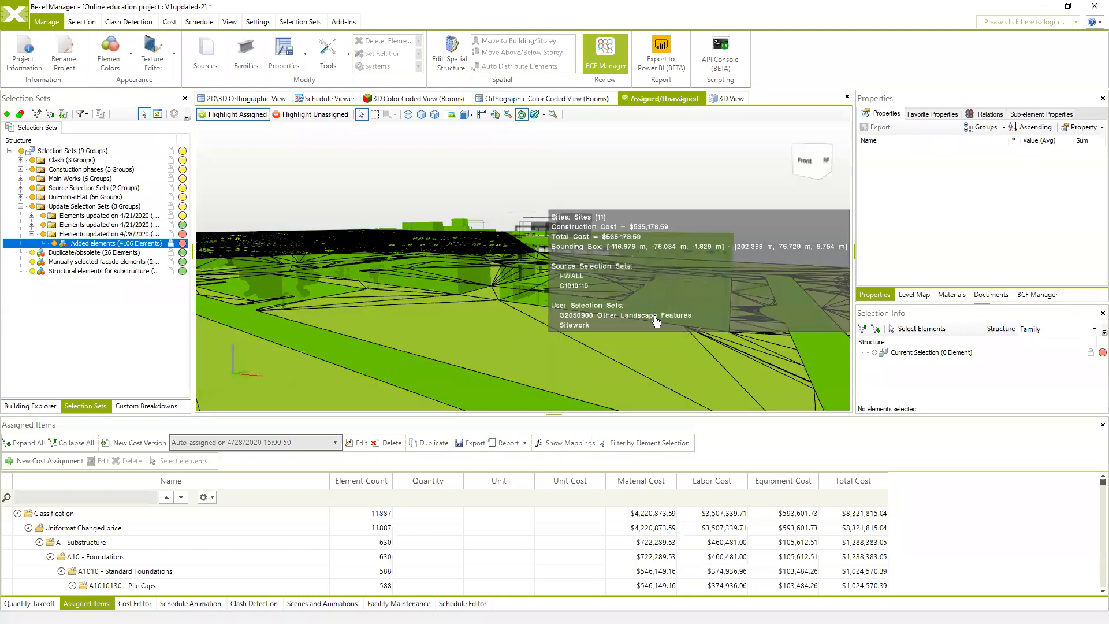
pyautogui.moveTo(636, 277); pyautogui.dragTo(636, 285, button='middle')
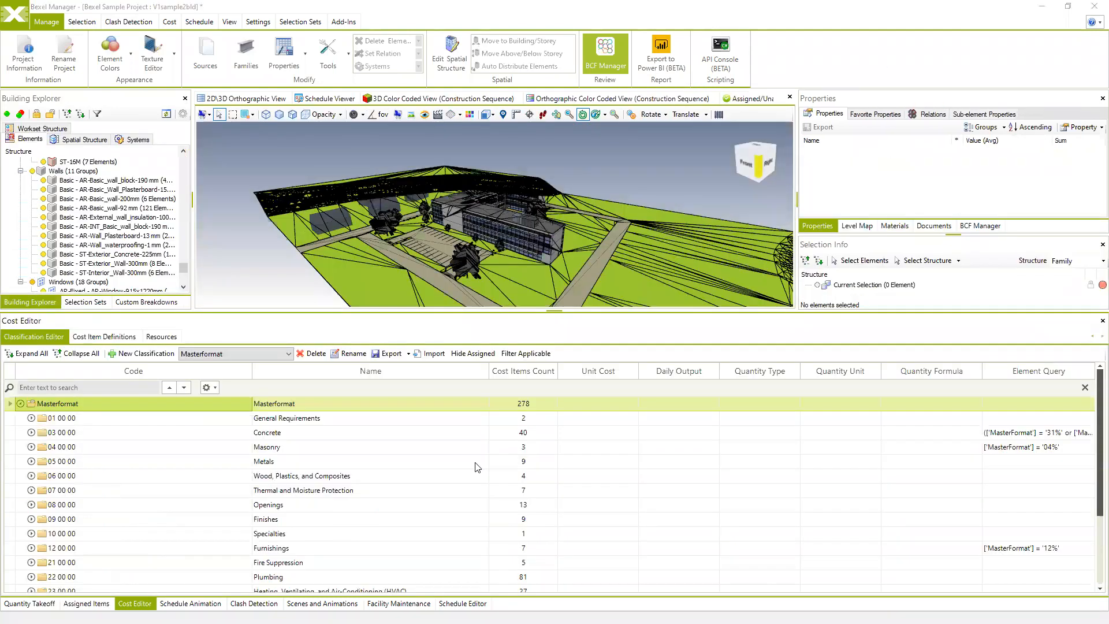
# Step: In the Bexel Sample Project's Schedule Editor, view the whole project's cost and cumulative cost task report, and close it
pyautogui.click(455, 605)
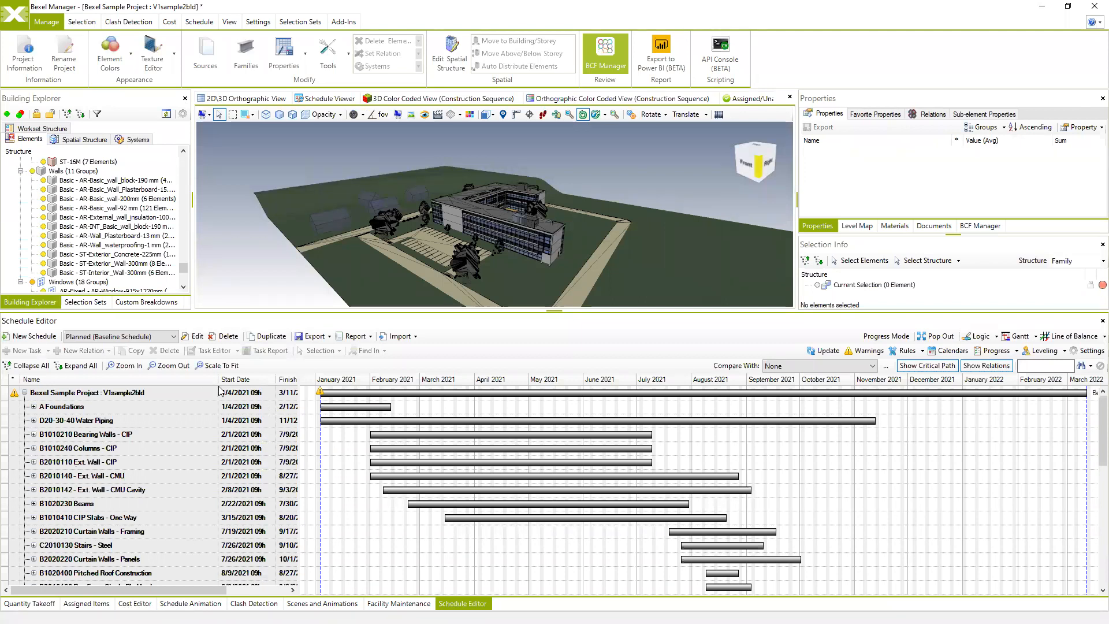
pyautogui.click(81, 393)
pyautogui.click(267, 351)
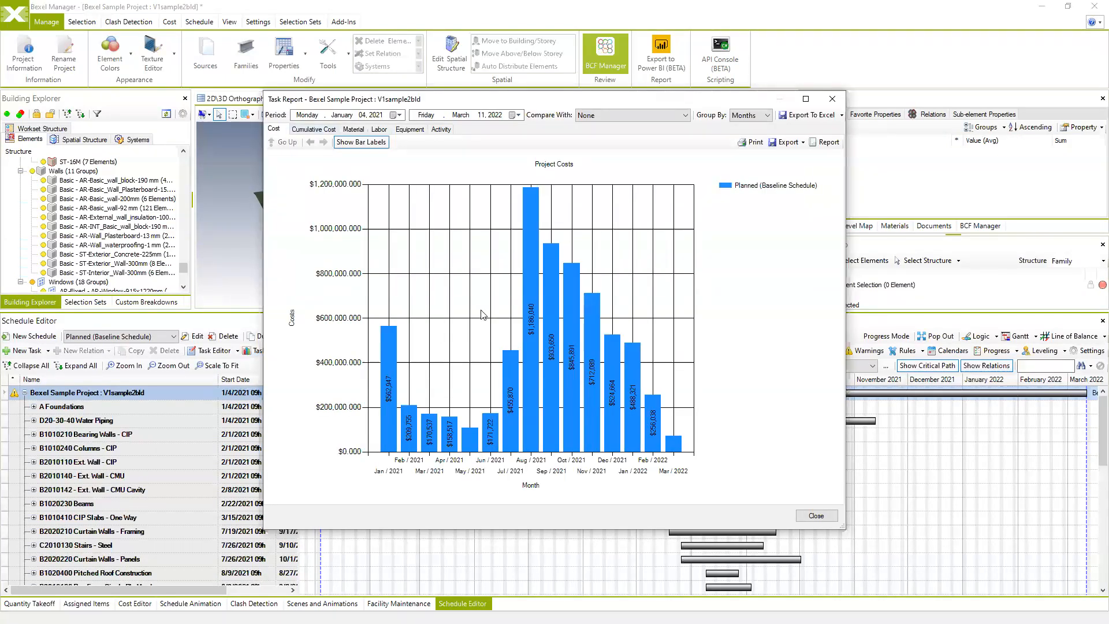
pyautogui.click(308, 134)
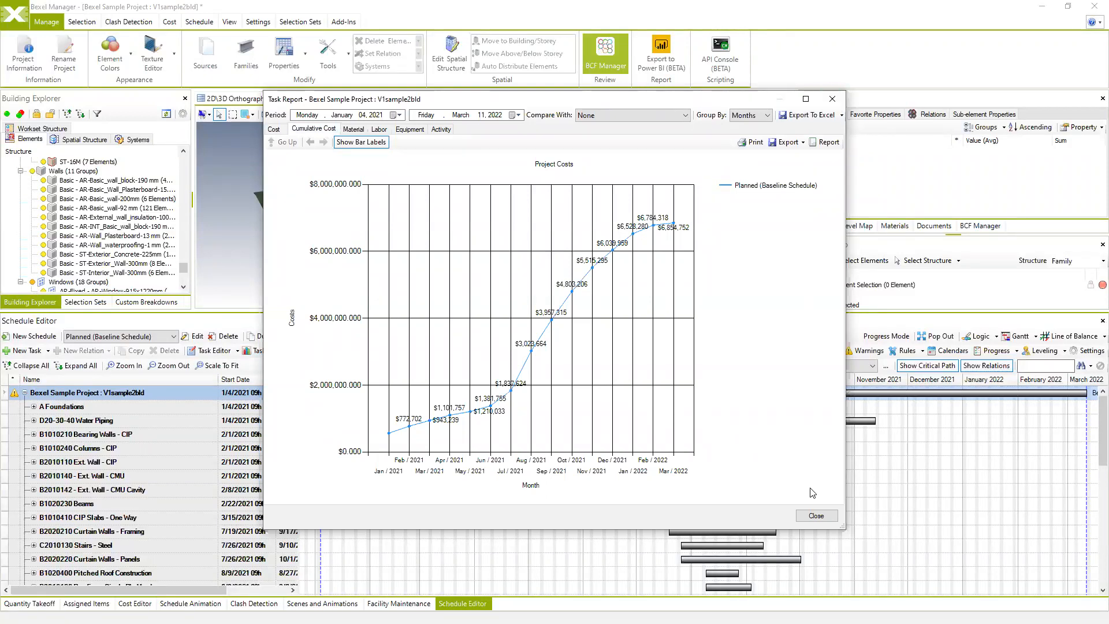
pyautogui.click(832, 100)
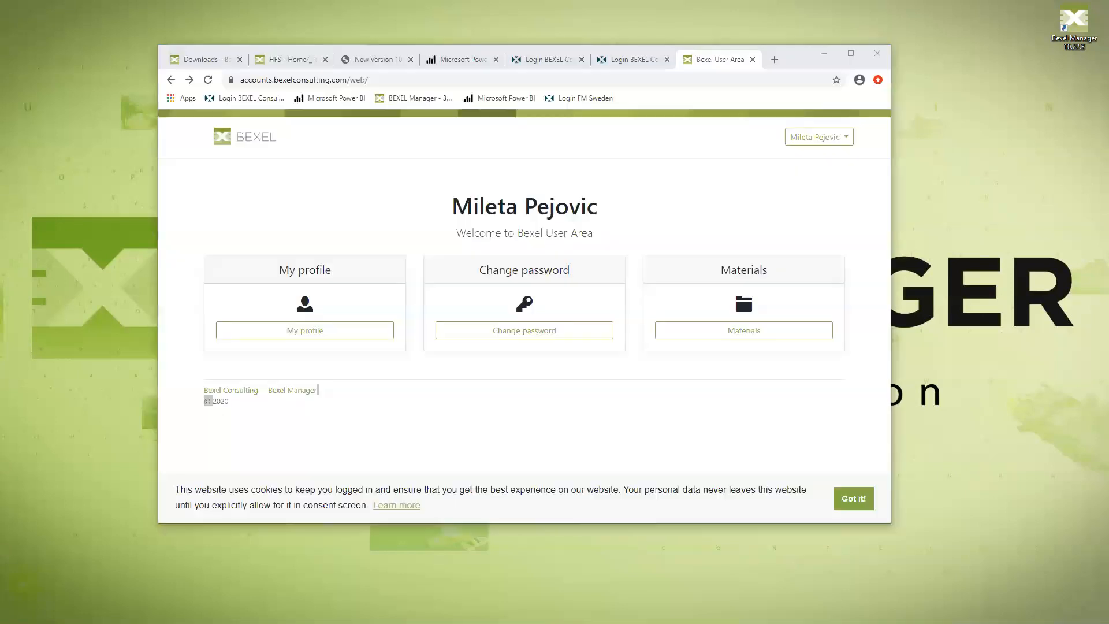
# Step: Switch to the Power BI report in the browser, open its 5D Estimation page full size and examine the cost charts and table
pyautogui.click(449, 59)
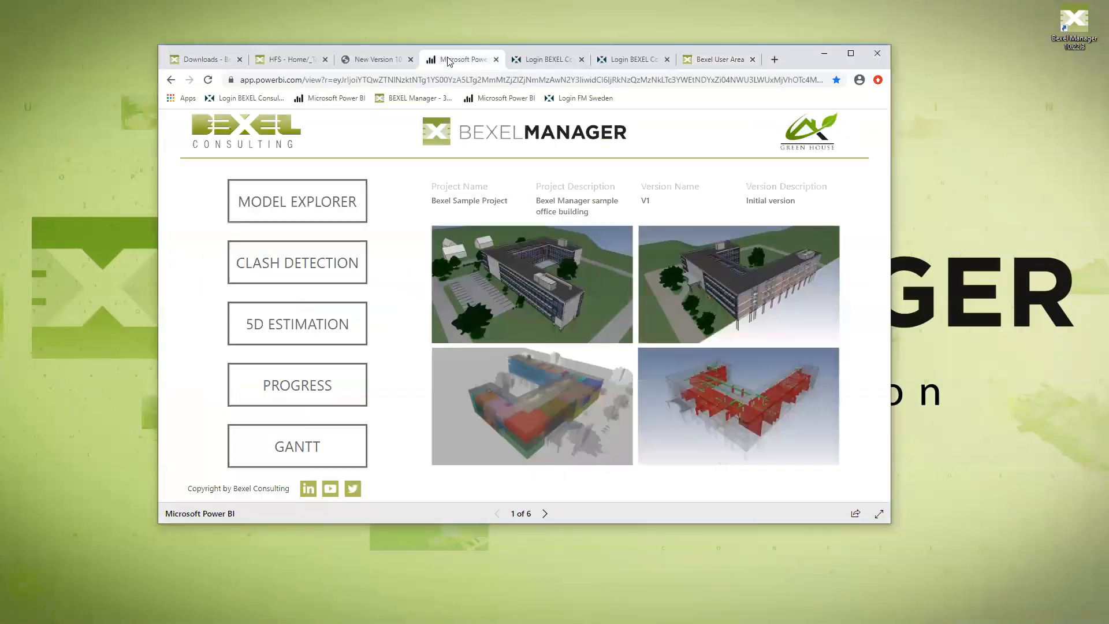
pyautogui.click(301, 328)
pyautogui.click(851, 54)
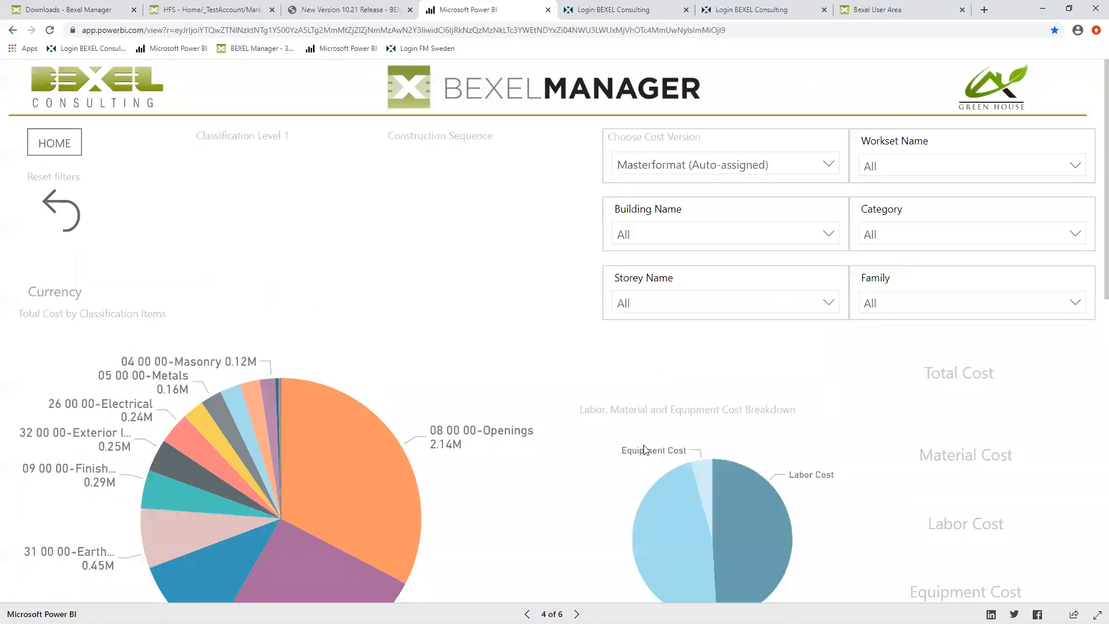
pyautogui.scroll(-4, 653, 444)
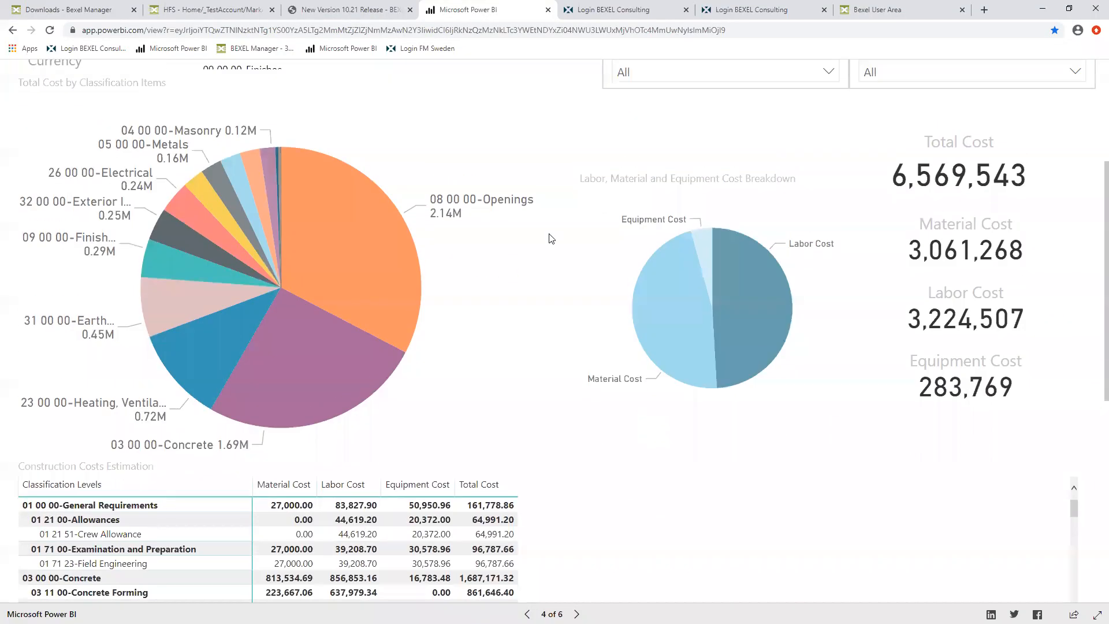
pyautogui.scroll(-7, 448, 278)
pyautogui.scroll(7, 446, 280)
pyautogui.scroll(4, 449, 281)
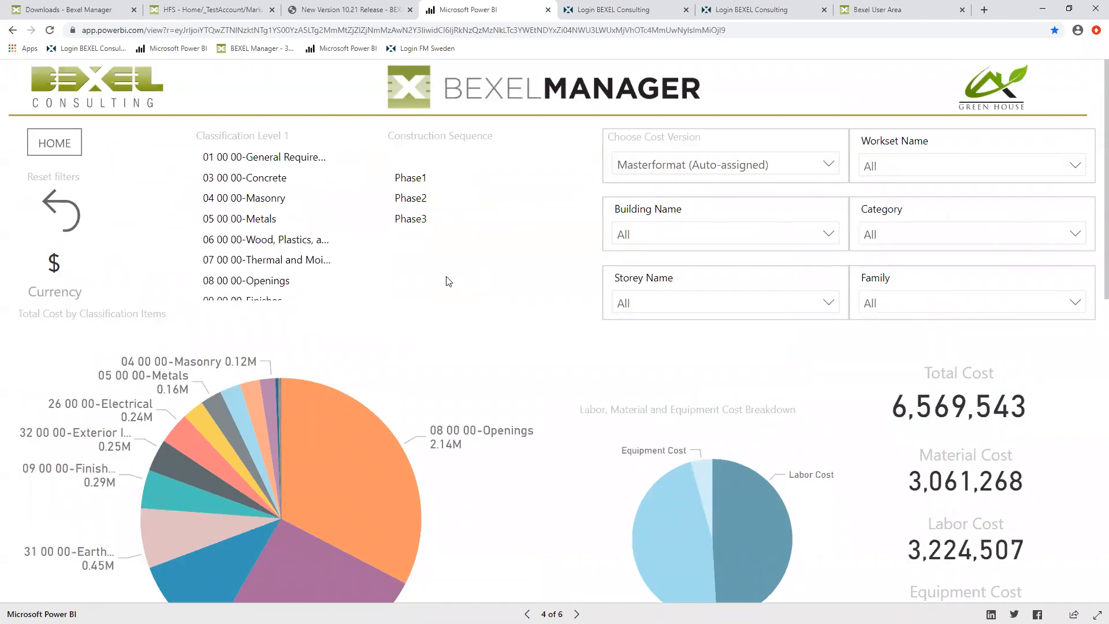
# Step: Set the report's cost version to Uniformat (Auto-assigned) and check the available building and storey filter options
pyautogui.click(829, 164)
pyautogui.click(626, 202)
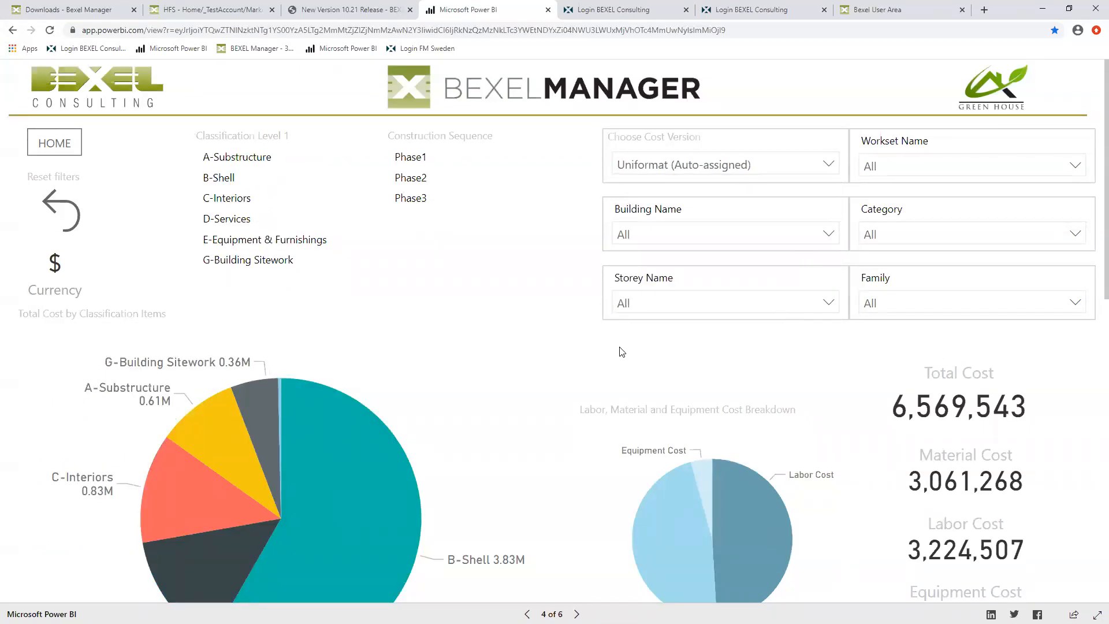
pyautogui.click(827, 243)
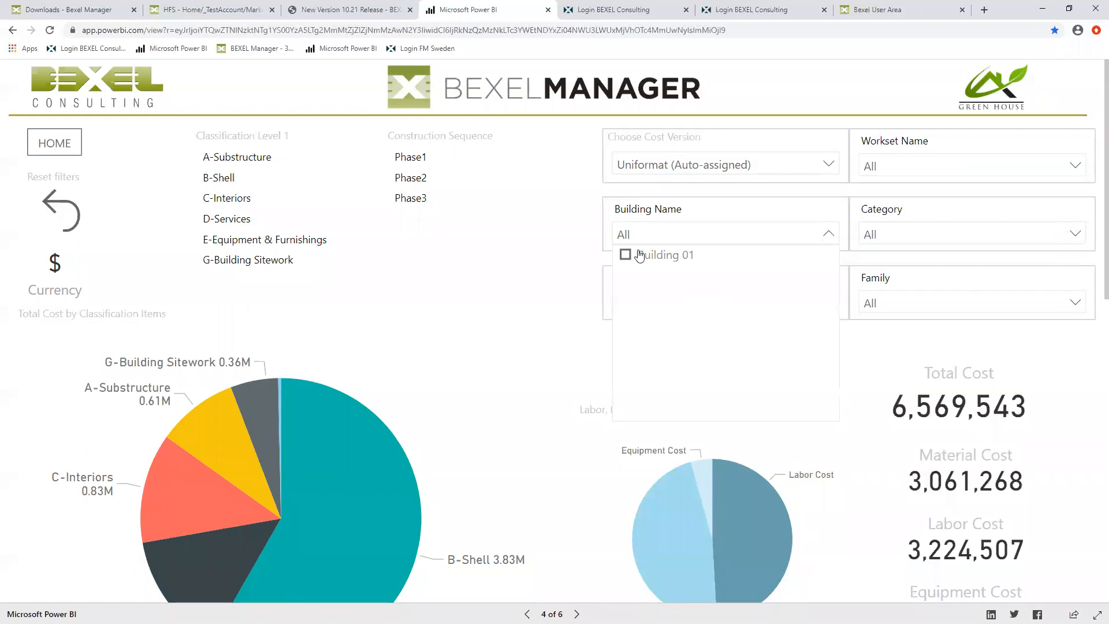
pyautogui.click(485, 272)
pyautogui.click(829, 304)
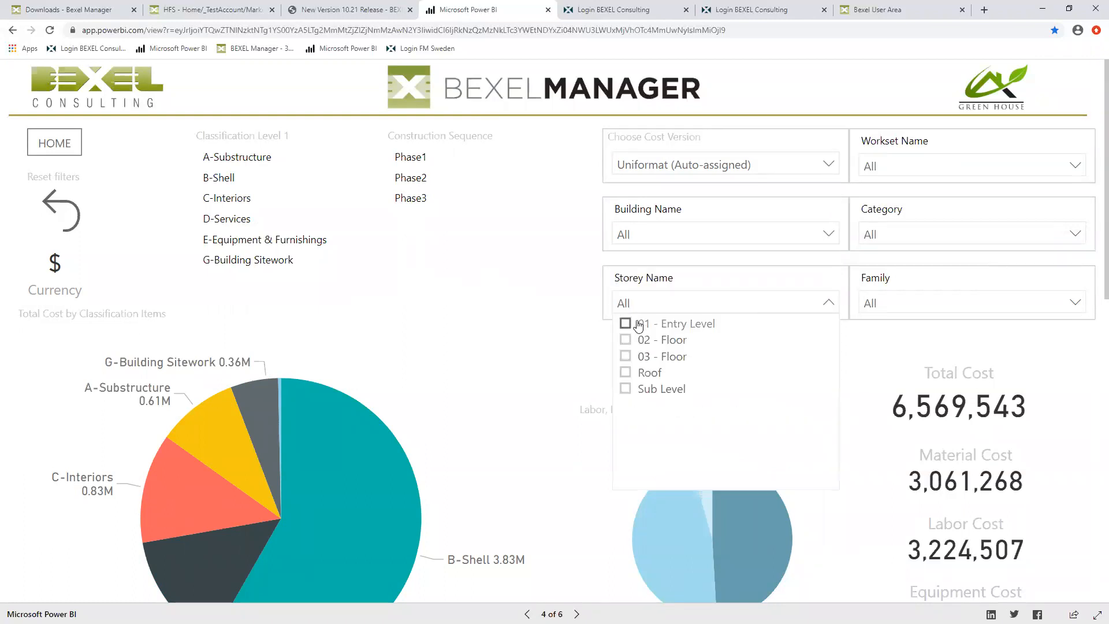
pyautogui.click(587, 337)
pyautogui.scroll(-3, 456, 252)
pyautogui.scroll(3, 448, 254)
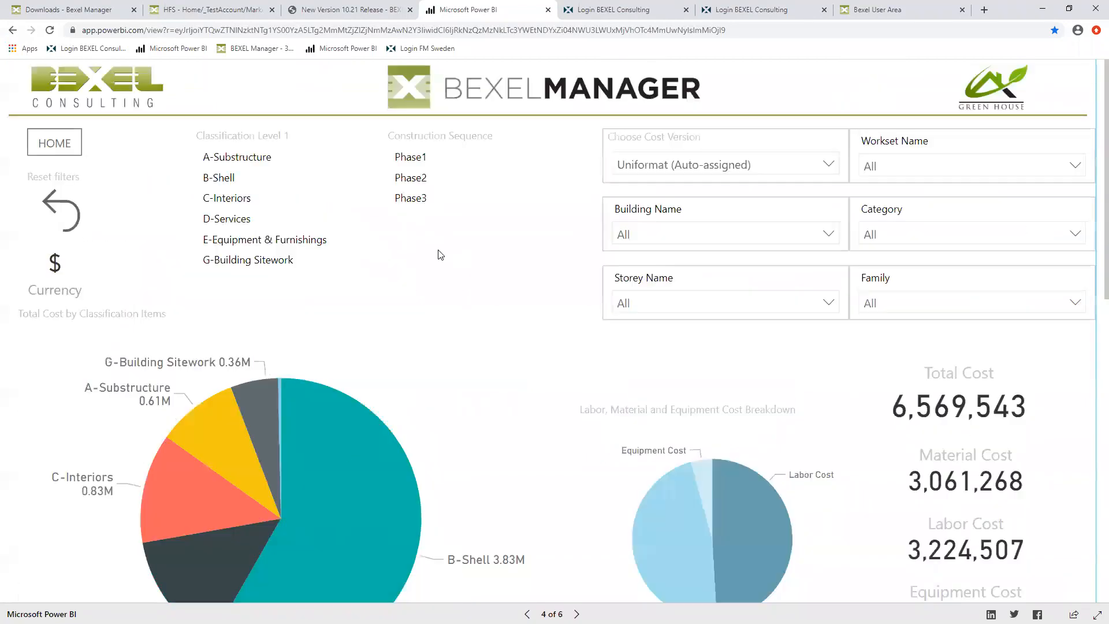
# Step: Filter the cost report to the A-Substructure and B-Shell classifications and review the construction cost estimation table
pyautogui.click(241, 156)
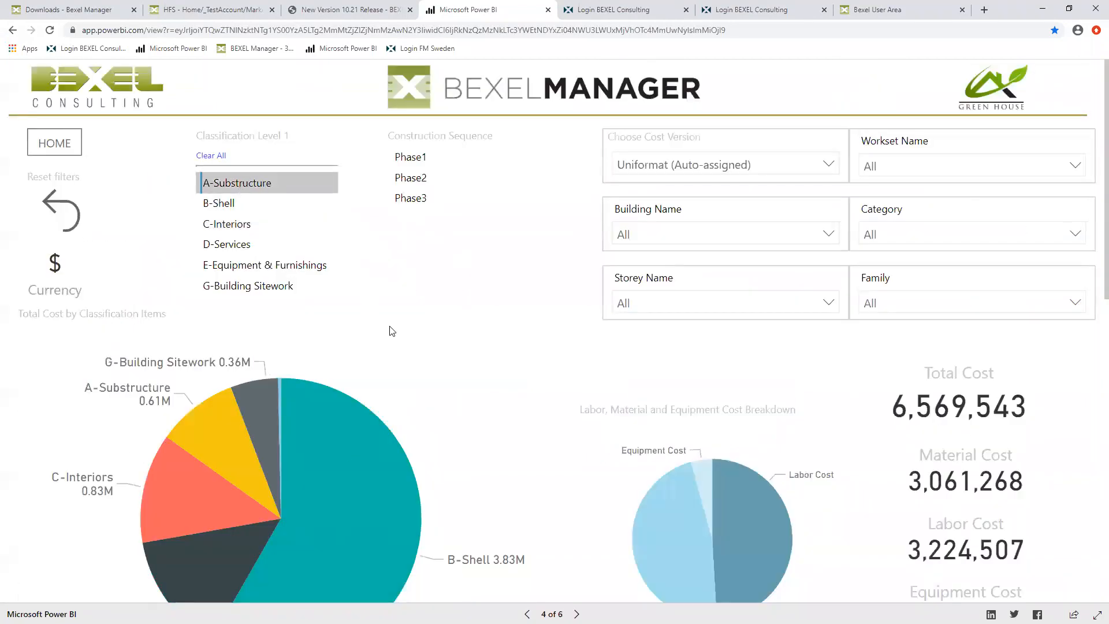
pyautogui.keyDown('ctrl'); pyautogui.click(237, 208); pyautogui.keyUp('ctrl')
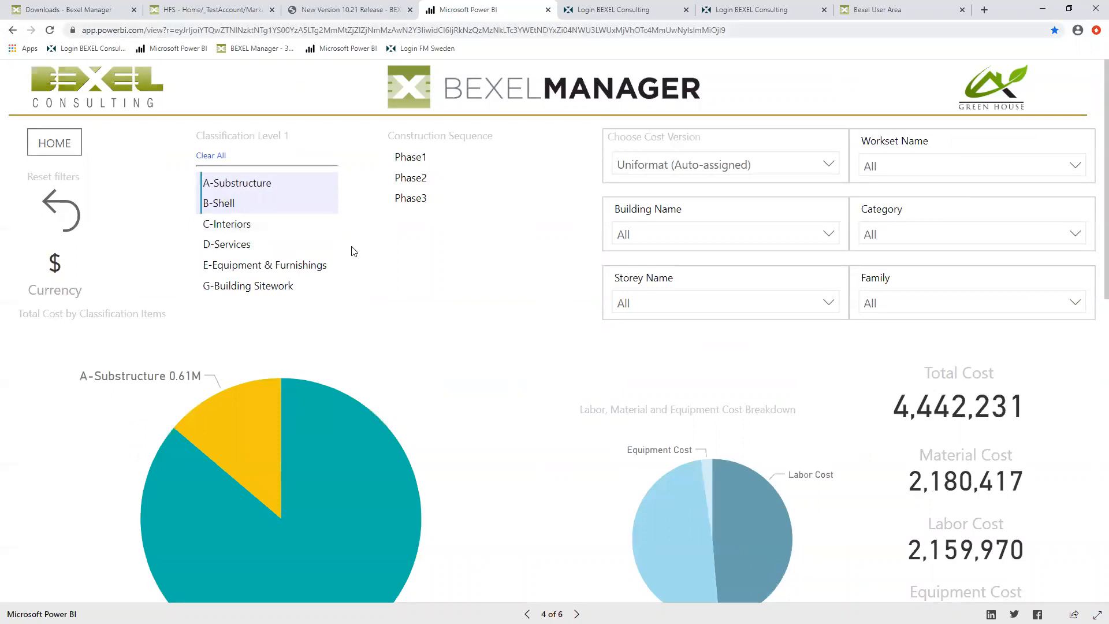
pyautogui.scroll(-7, 224, 389)
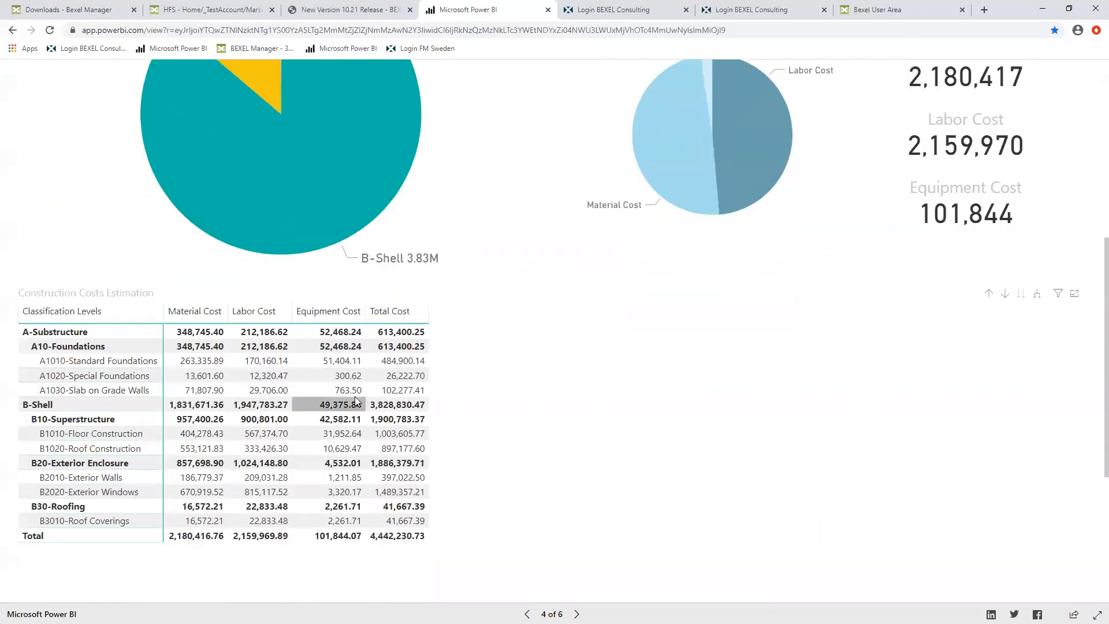
pyautogui.scroll(6, 1074, 293)
pyautogui.scroll(1, 466, 294)
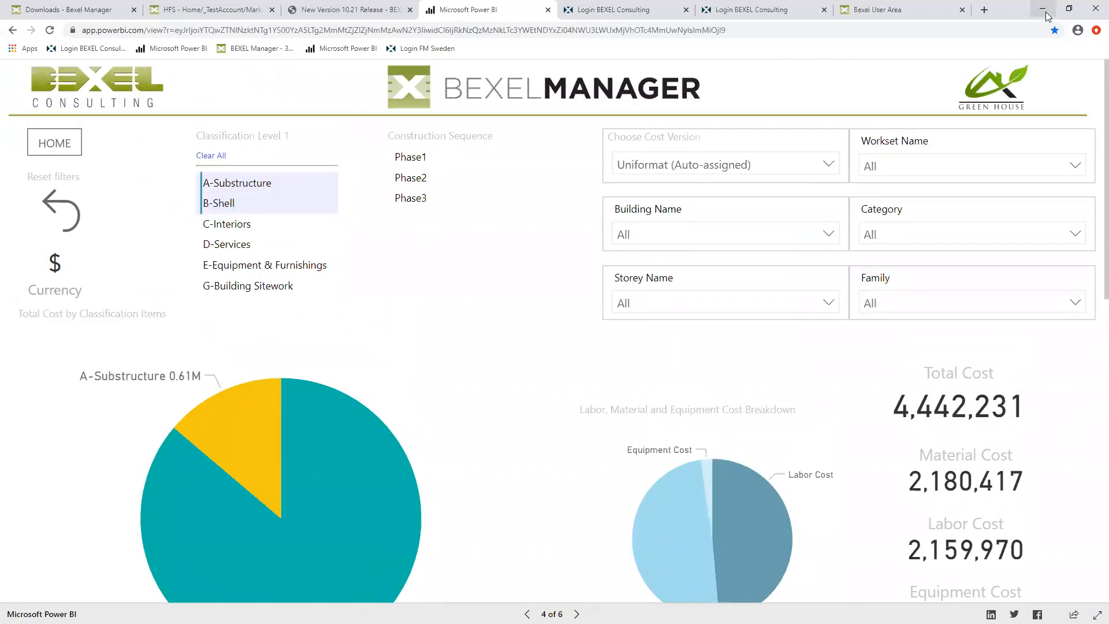
# Step: Minimize the browser to return to Bexel Manager and reopen the task report for the whole Bexel Sample Project schedule
pyautogui.click(1043, 10)
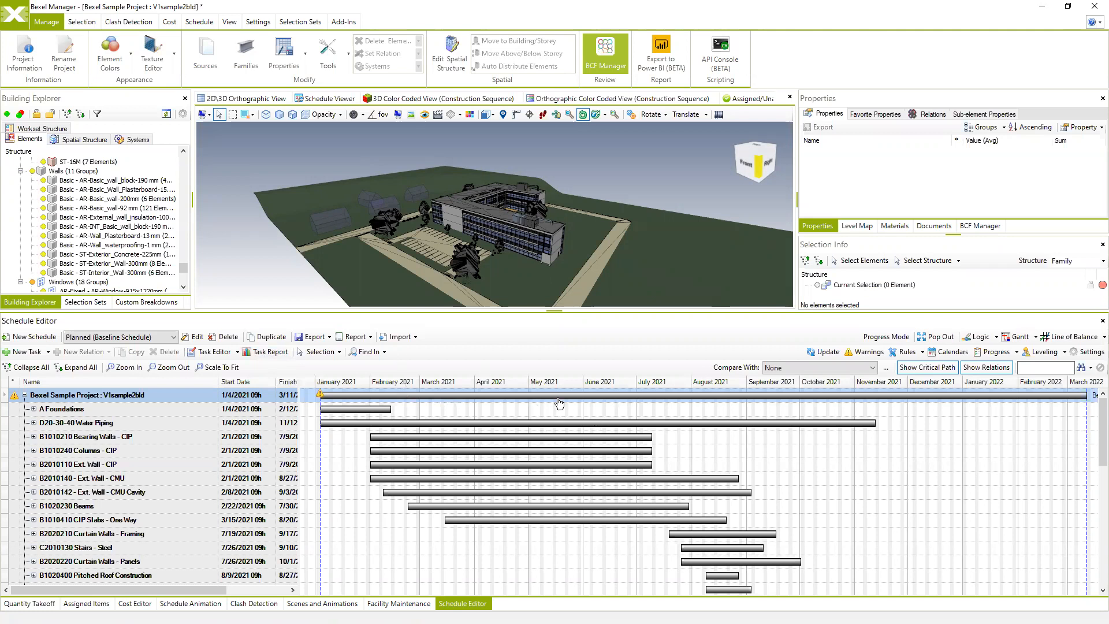
pyautogui.click(265, 354)
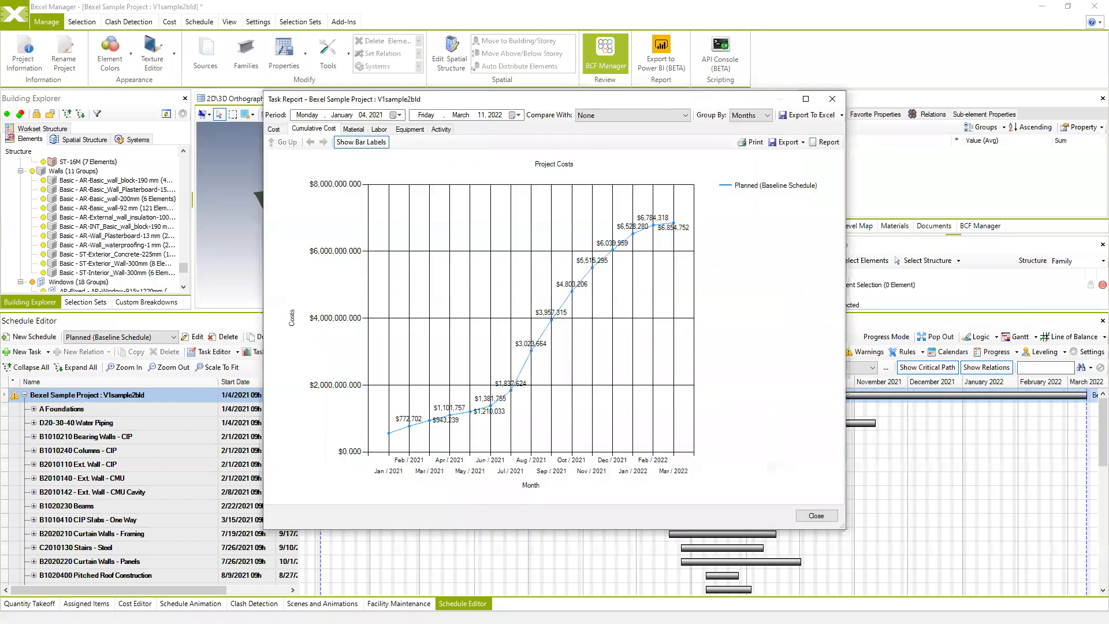